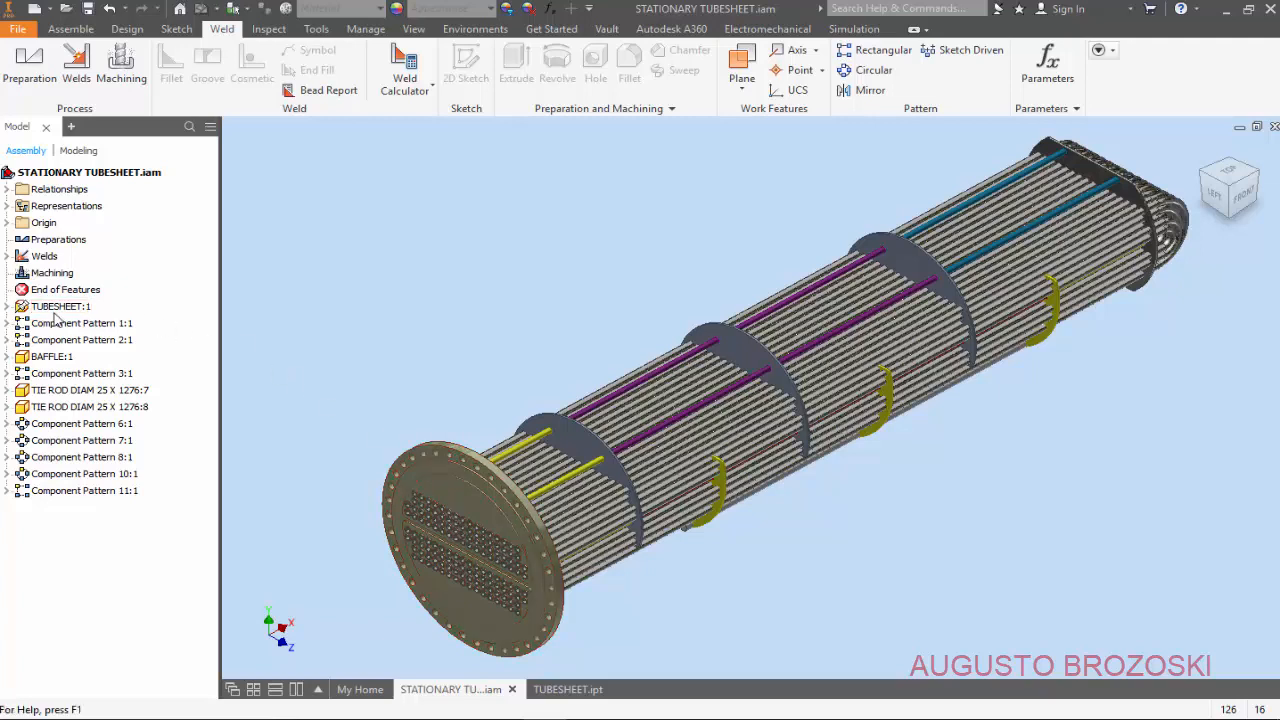
- Examine the finished tubesheet part, then the tube bundle assembly and tubesheet pages of the heat exchanger drawing in Adobe Acrobat Reader
click(565, 688)
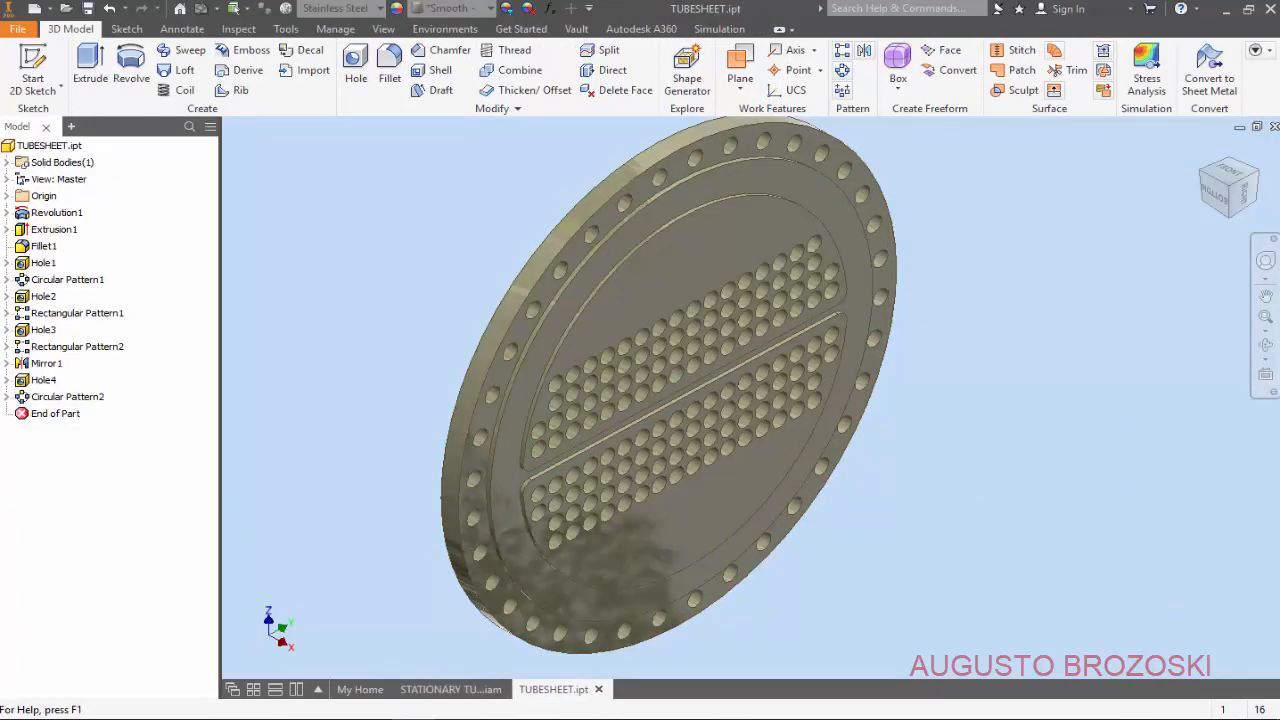
click(449, 718)
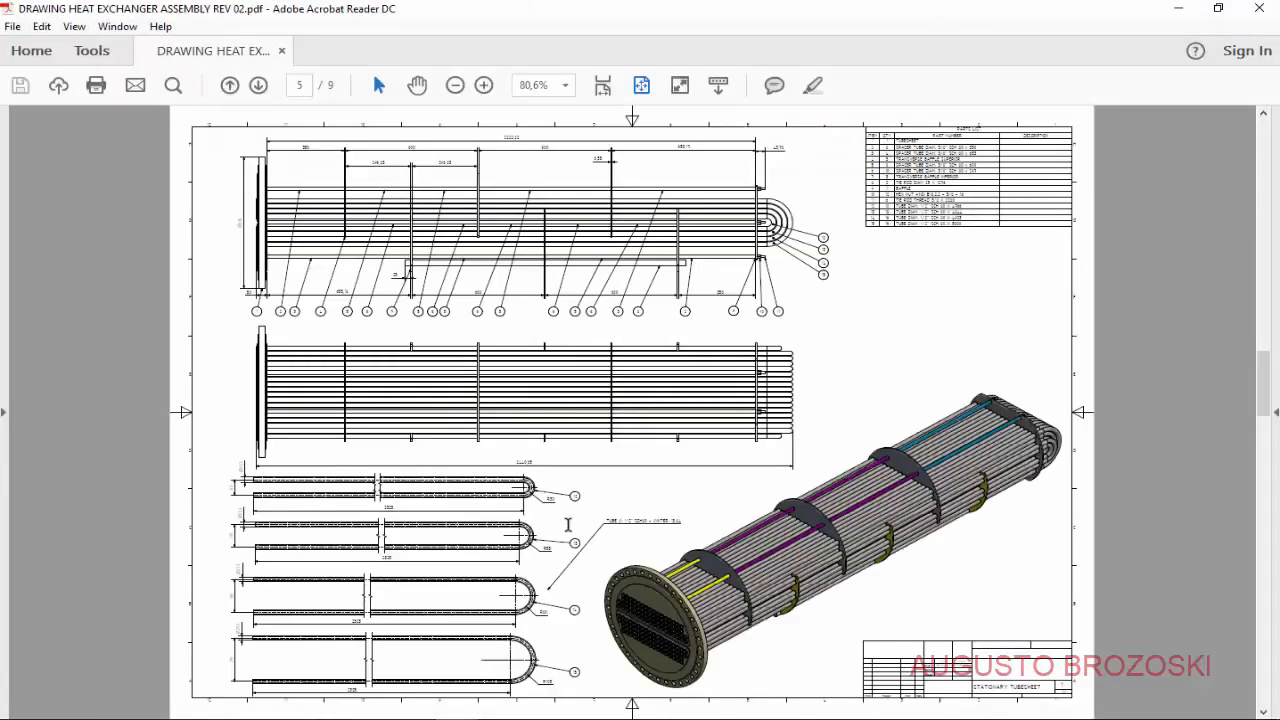
scroll(567, 525, down, 3)
scroll(567, 525, down, 3)
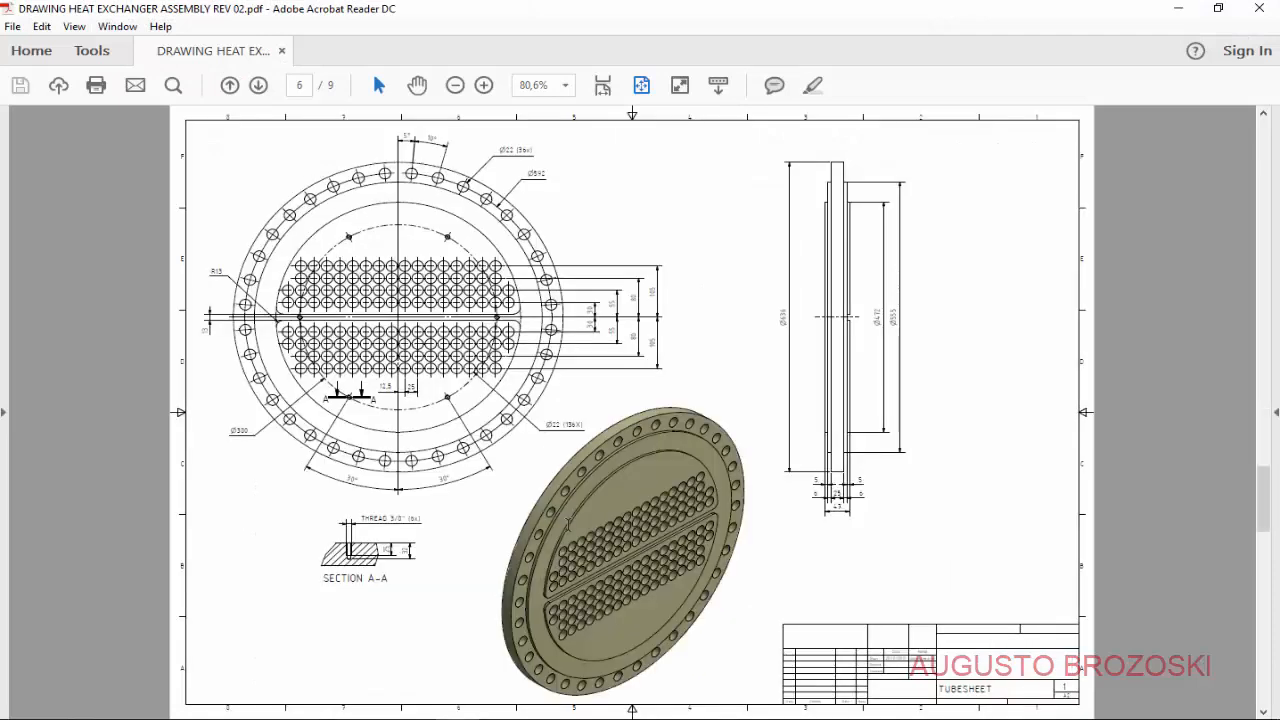
scroll(567, 525, up, 3)
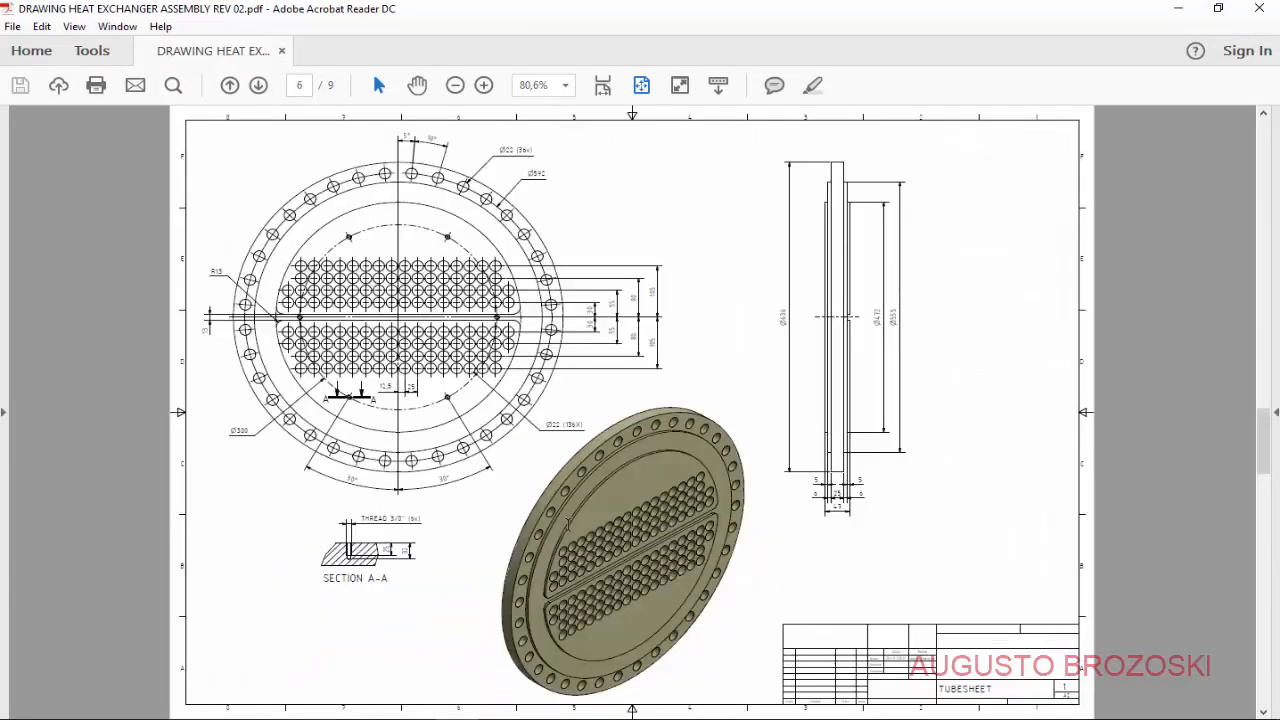
scroll(567, 525, up, 3)
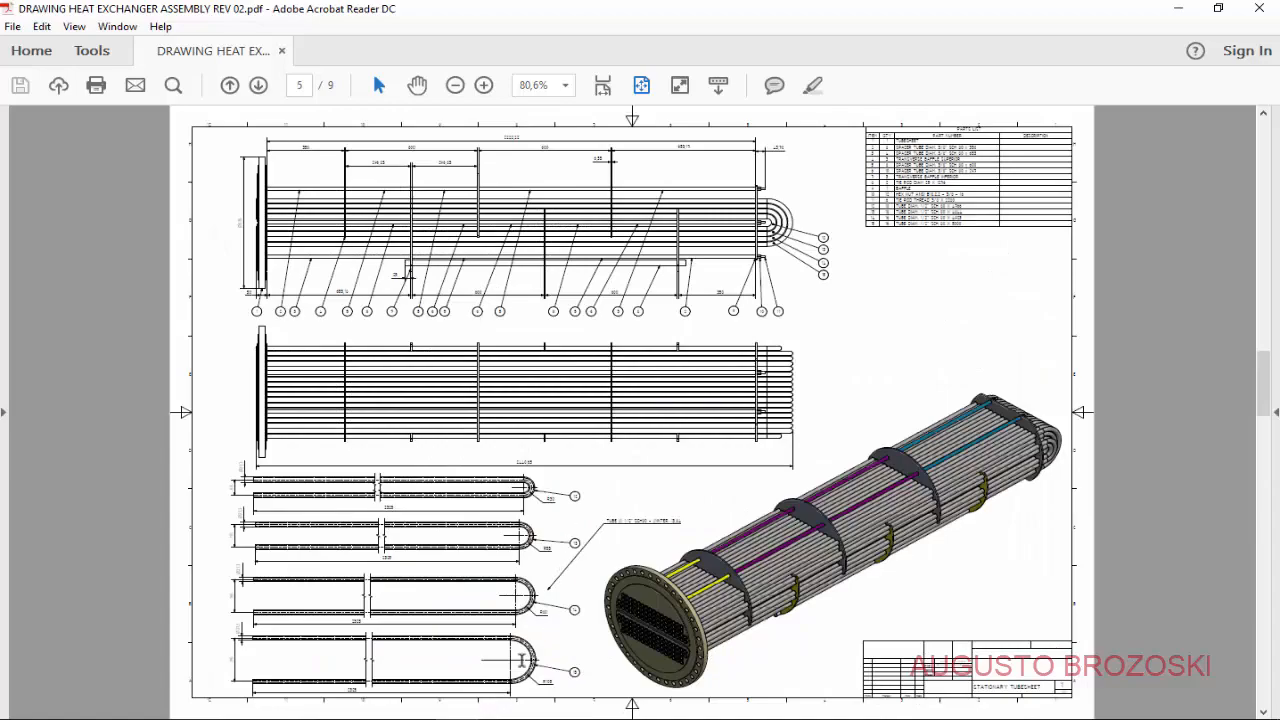
click(404, 718)
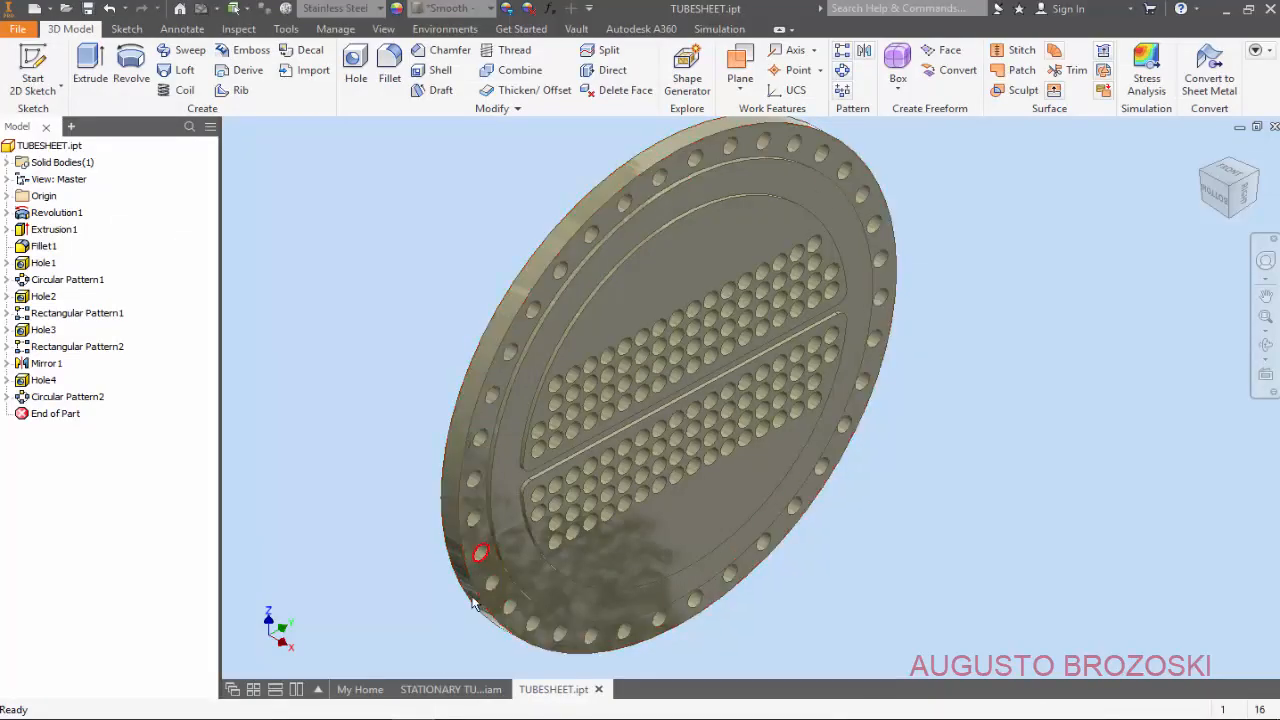
click(450, 689)
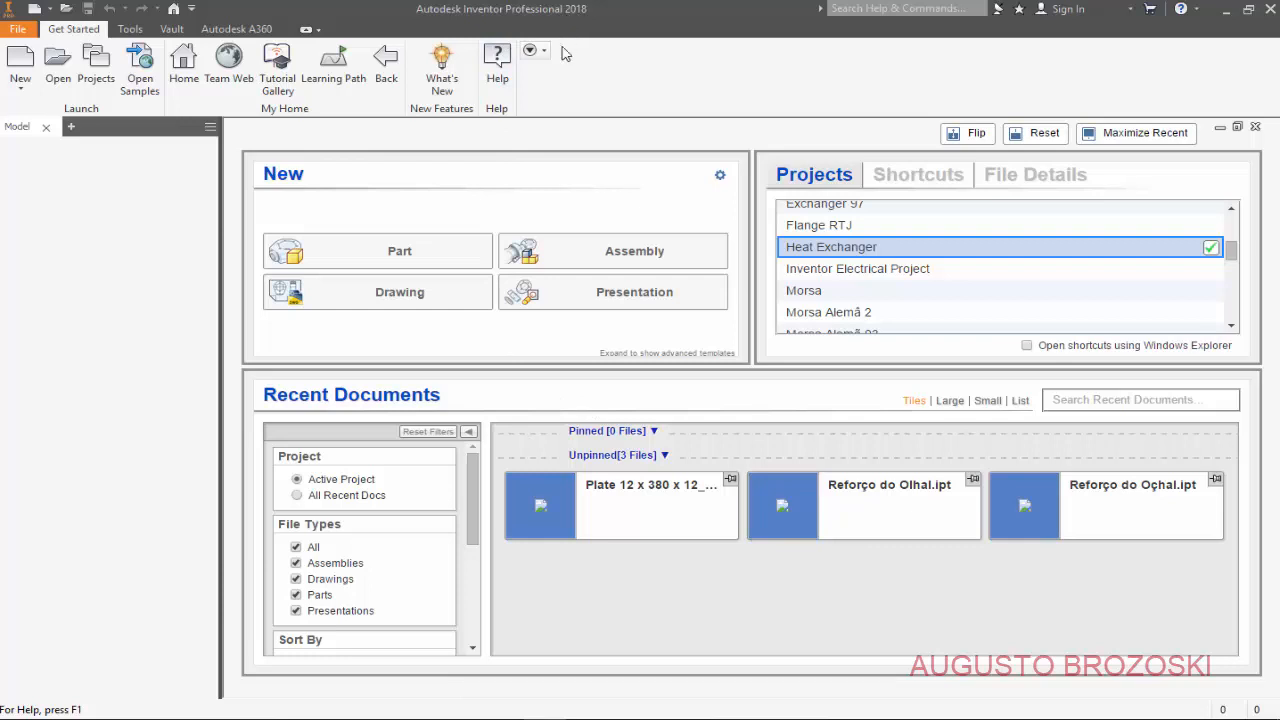
- Switch to Adobe Acrobat Reader and examine the tubesheet dimensions on page 6 at page width, then return to Inventor
click(469, 718)
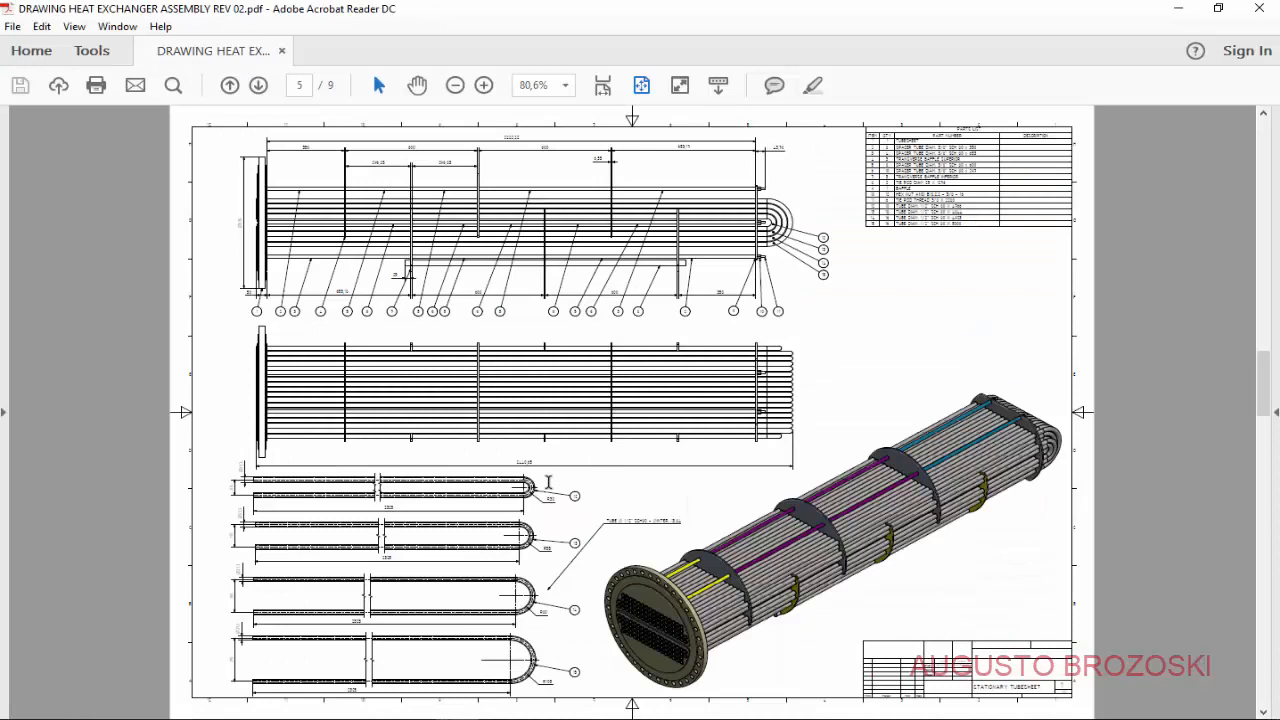
scroll(548, 483, down, 3)
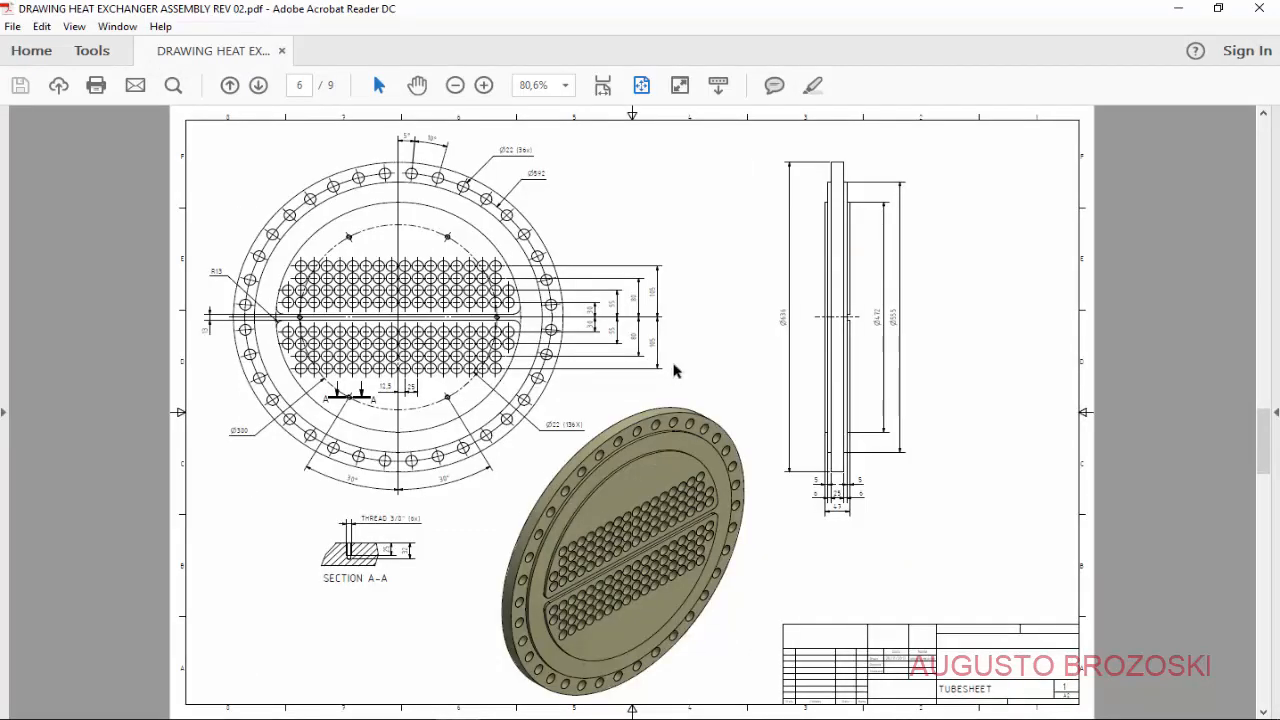
click(602, 85)
scroll(555, 211, down, 3)
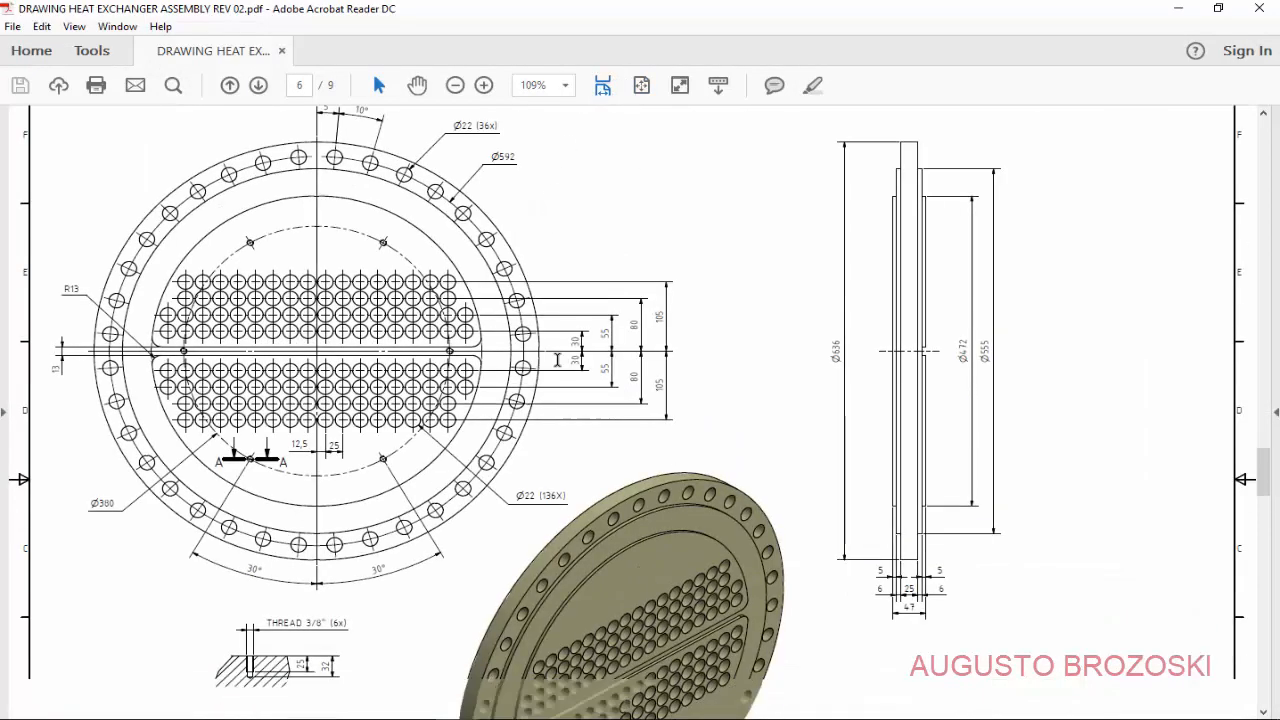
scroll(424, 392, up, 1)
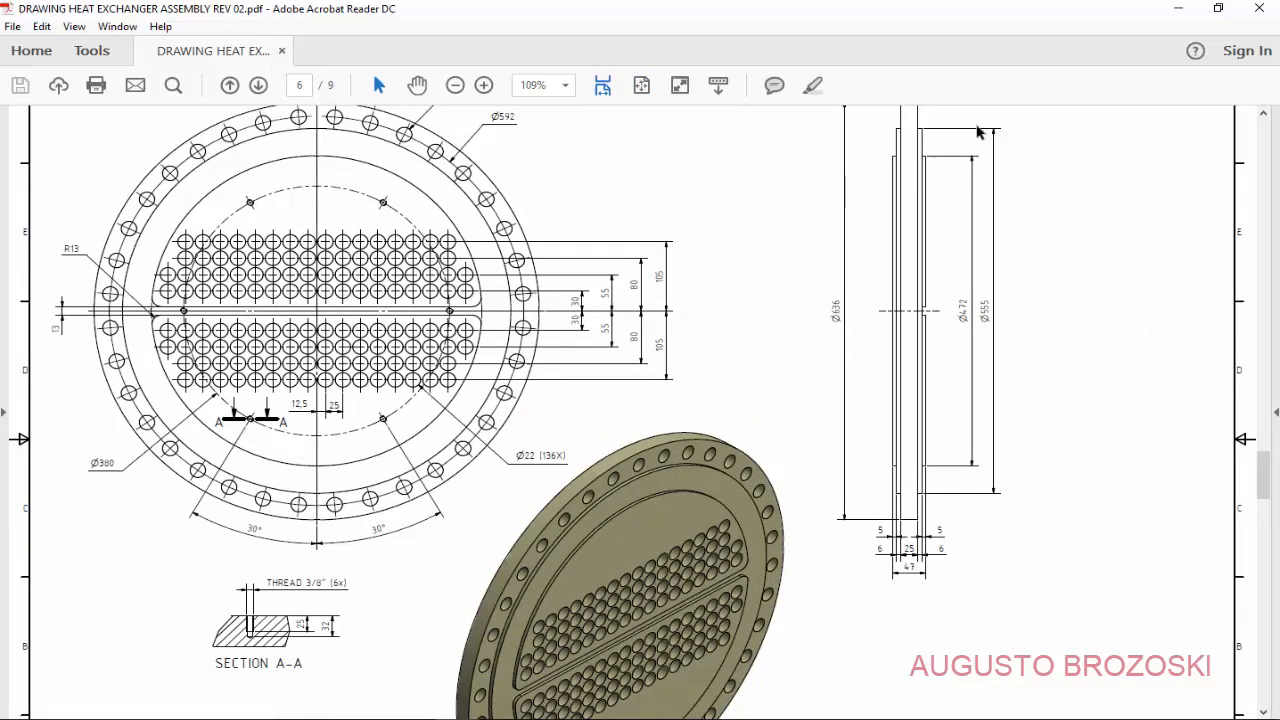
click(1175, 12)
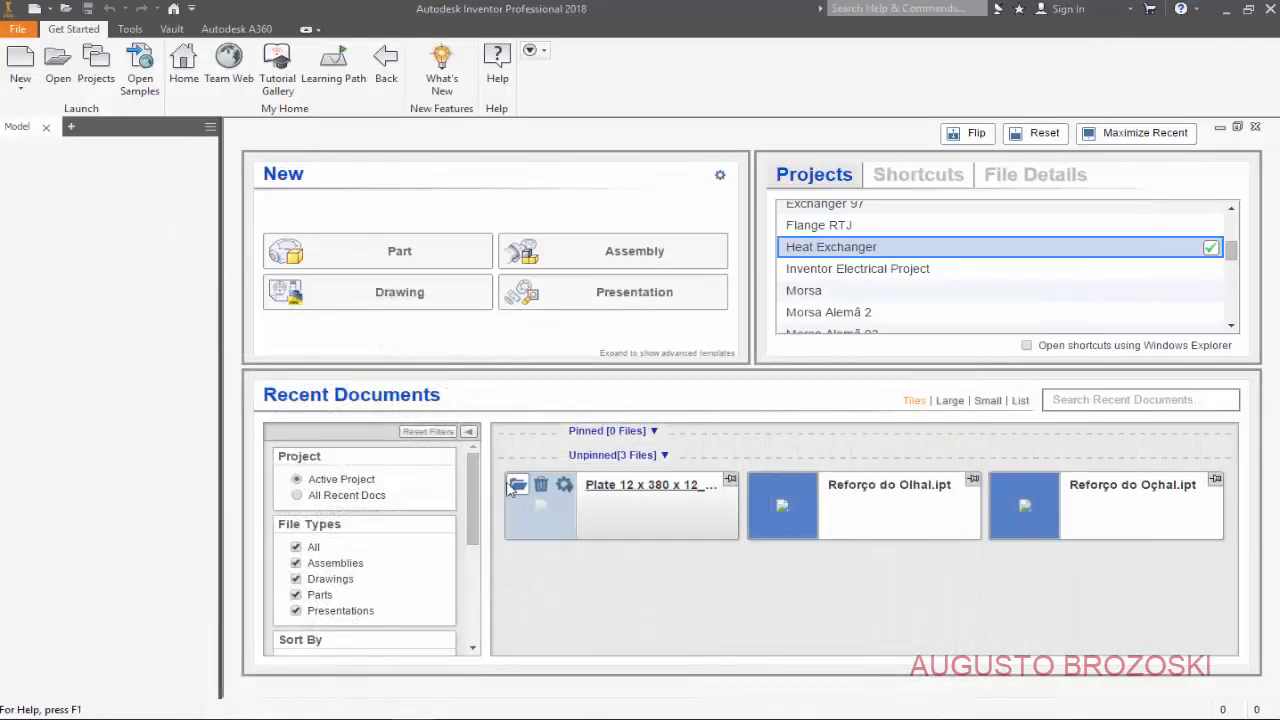
- Open the existing part Flange do Casco.ipt from the Heat Exchanger Video folder
click(58, 62)
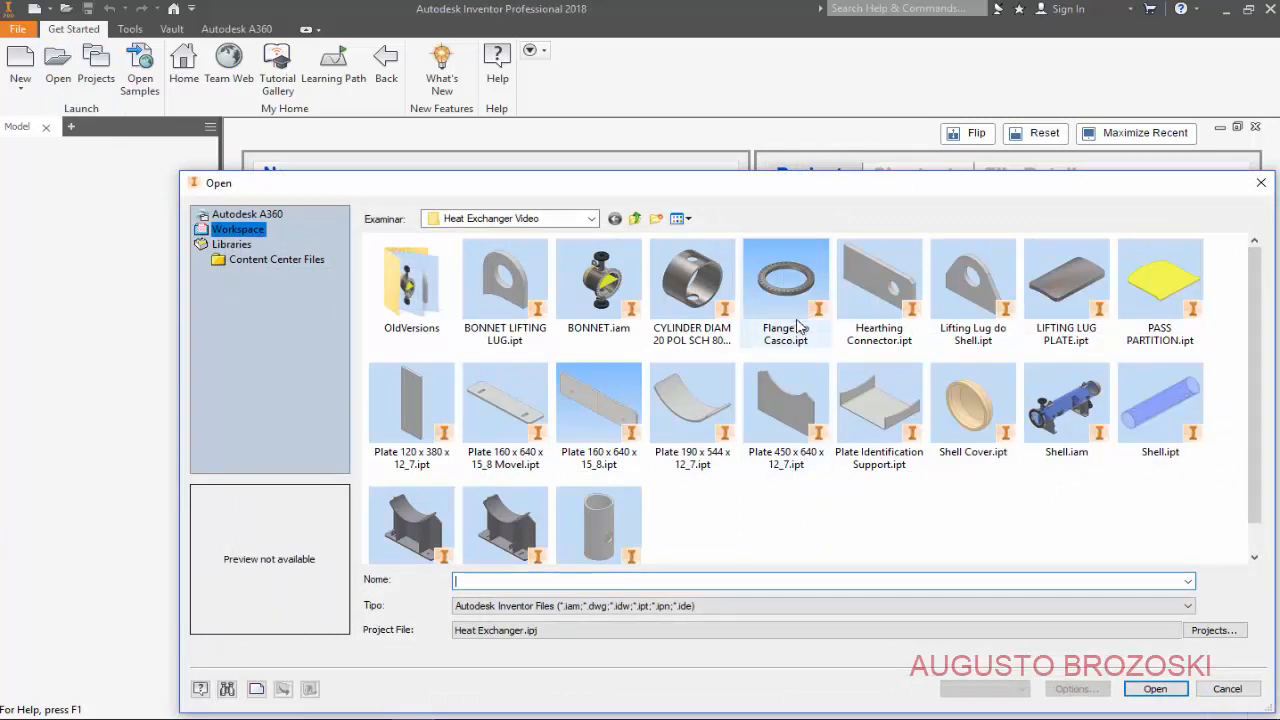
mouse_move(789, 297)
click(797, 285)
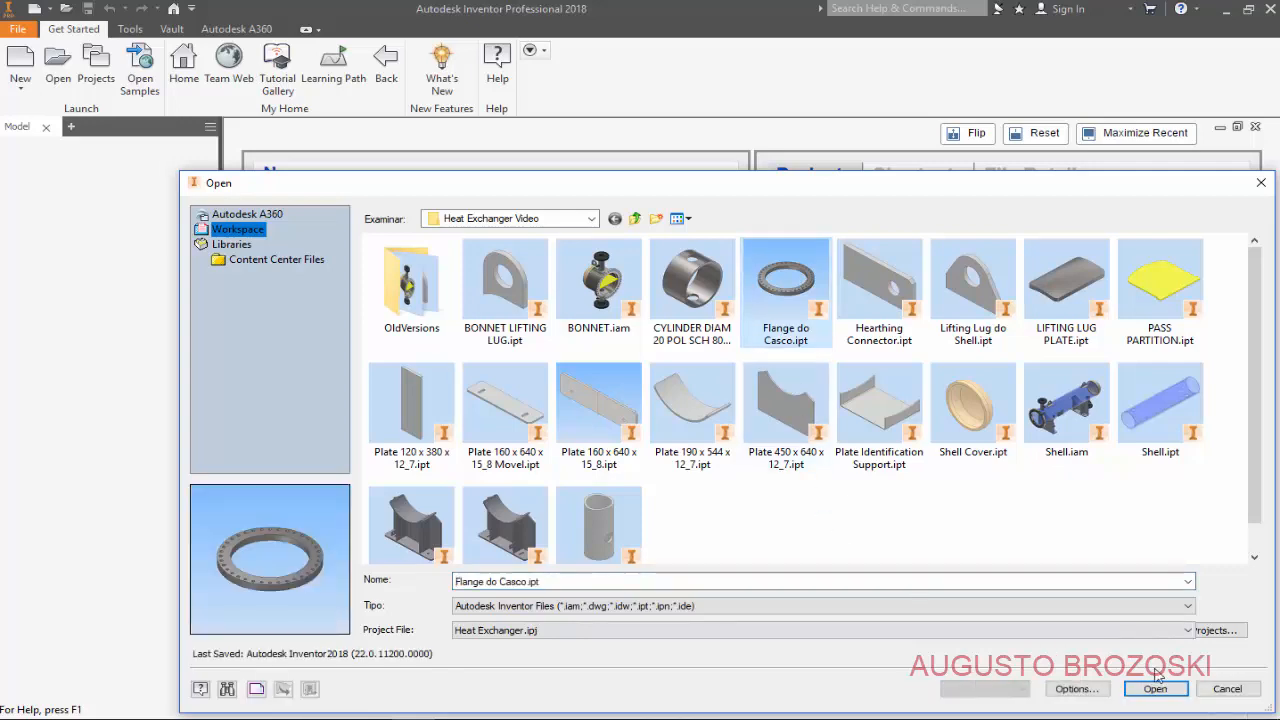
click(1155, 689)
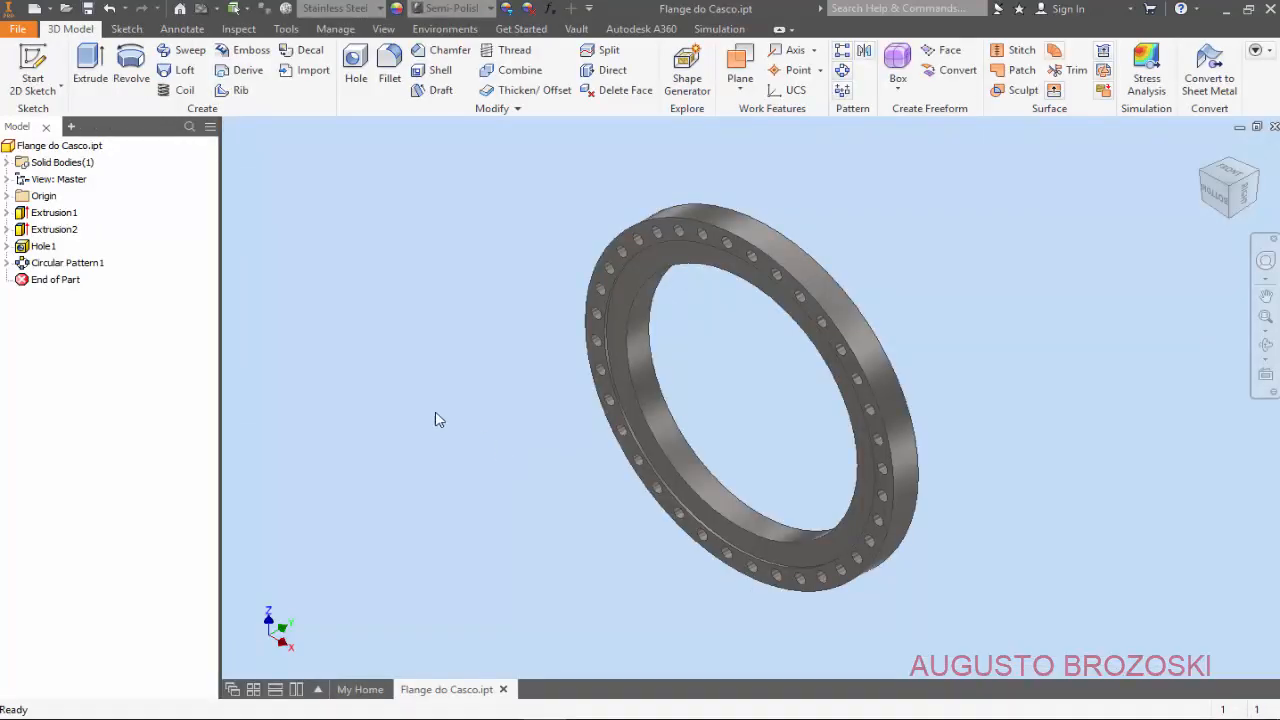
- Save a copy of the flange part as TUBESHEET.ipt in the Heat Exchanger Video folder
click(20, 29)
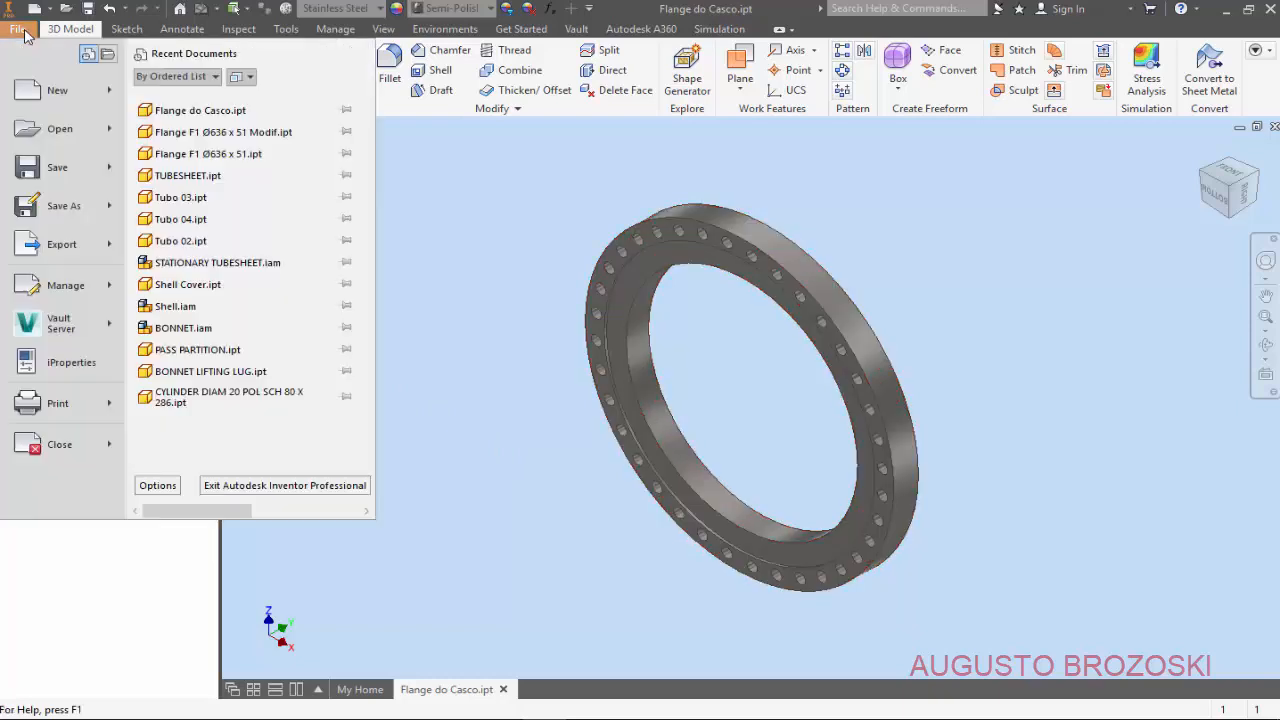
click(73, 215)
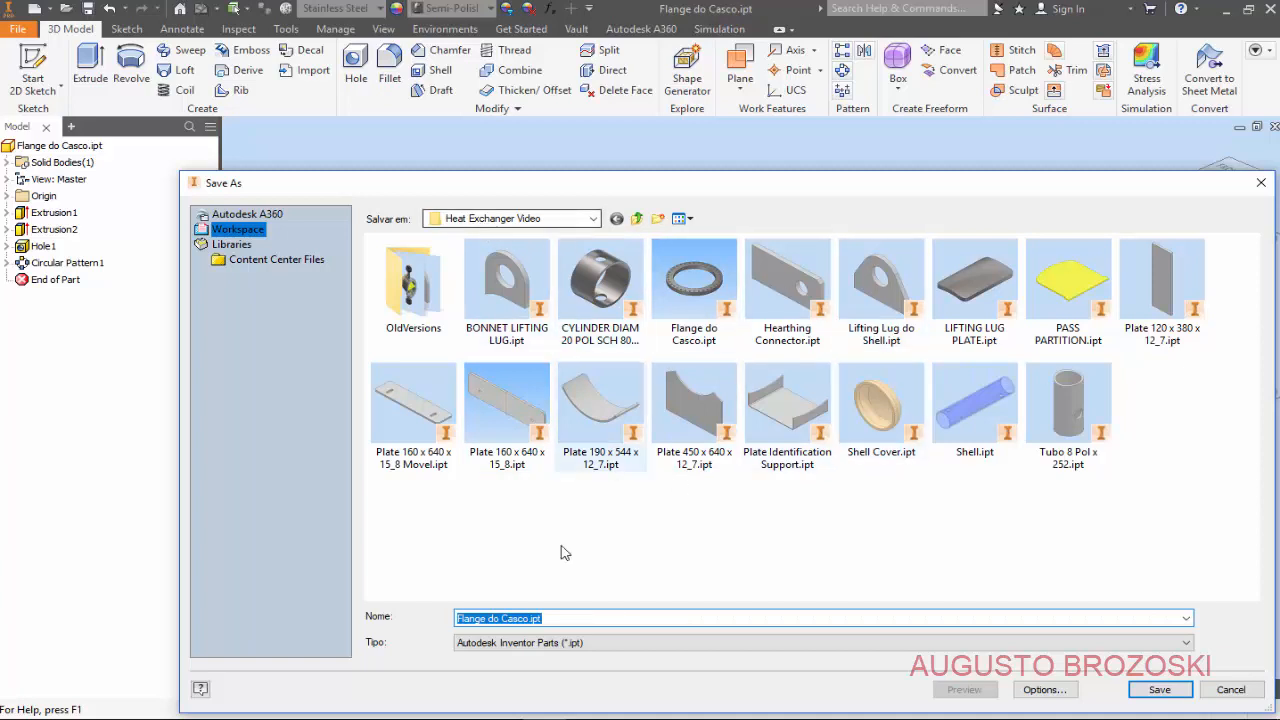
drag(528, 617, 414, 610)
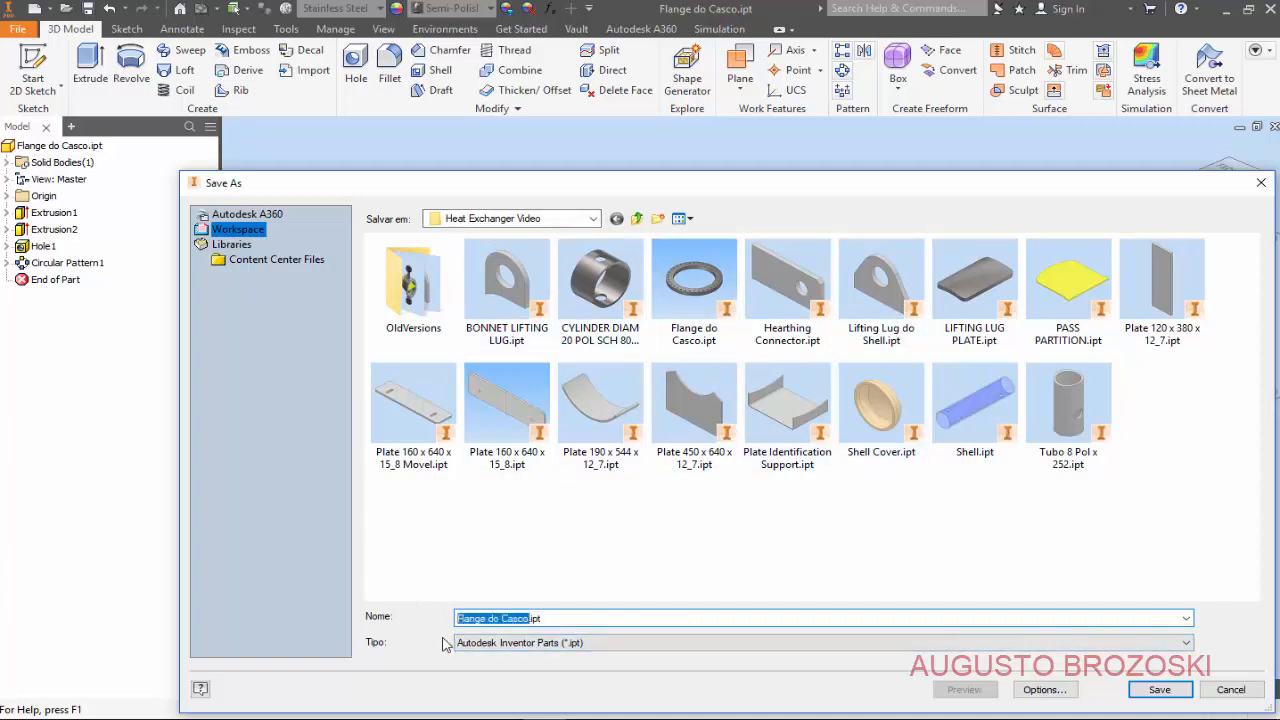
text(TUBESHEET)
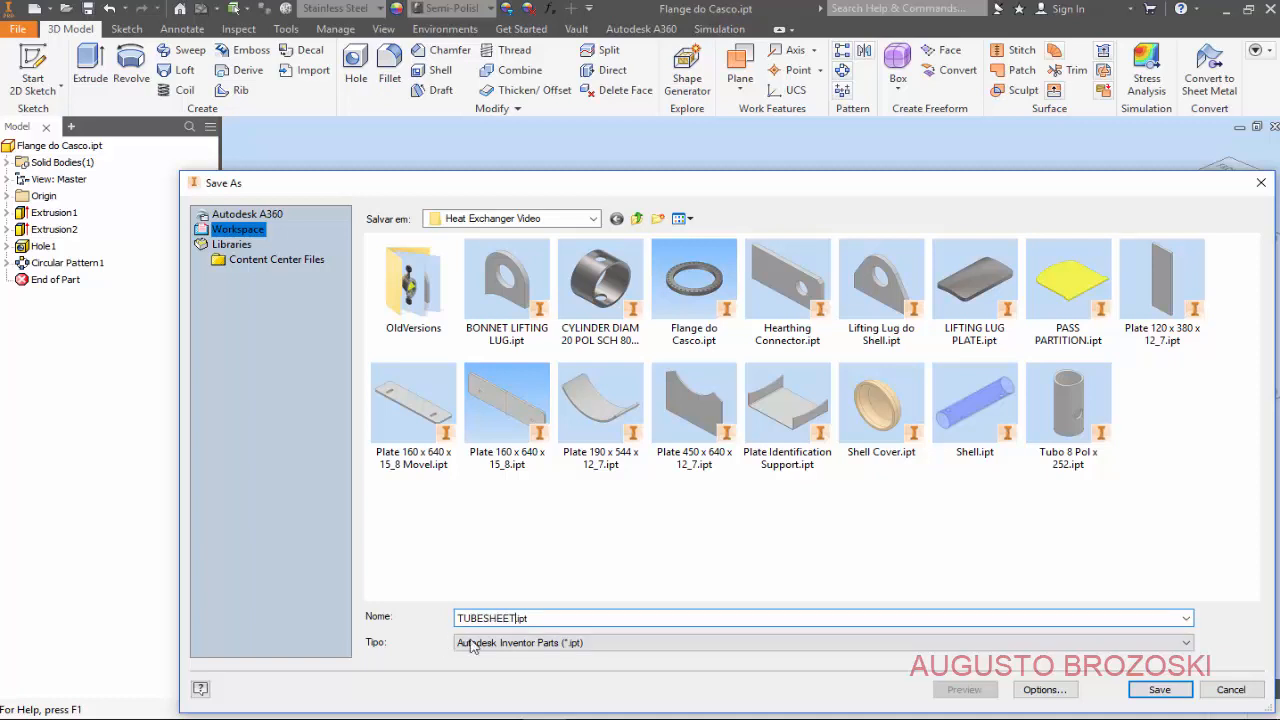
click(1158, 699)
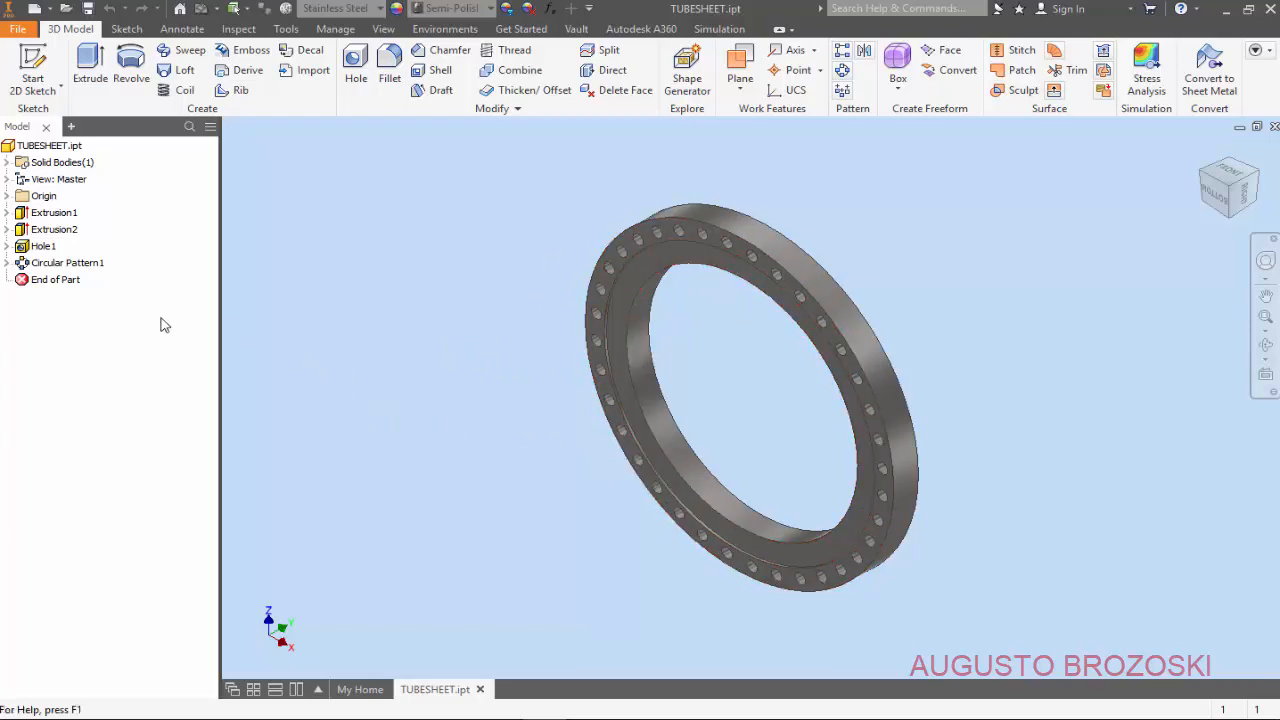
- Delete the flange's second extrusion, Extrusion2, together with its consumed sketch
right_click(55, 233)
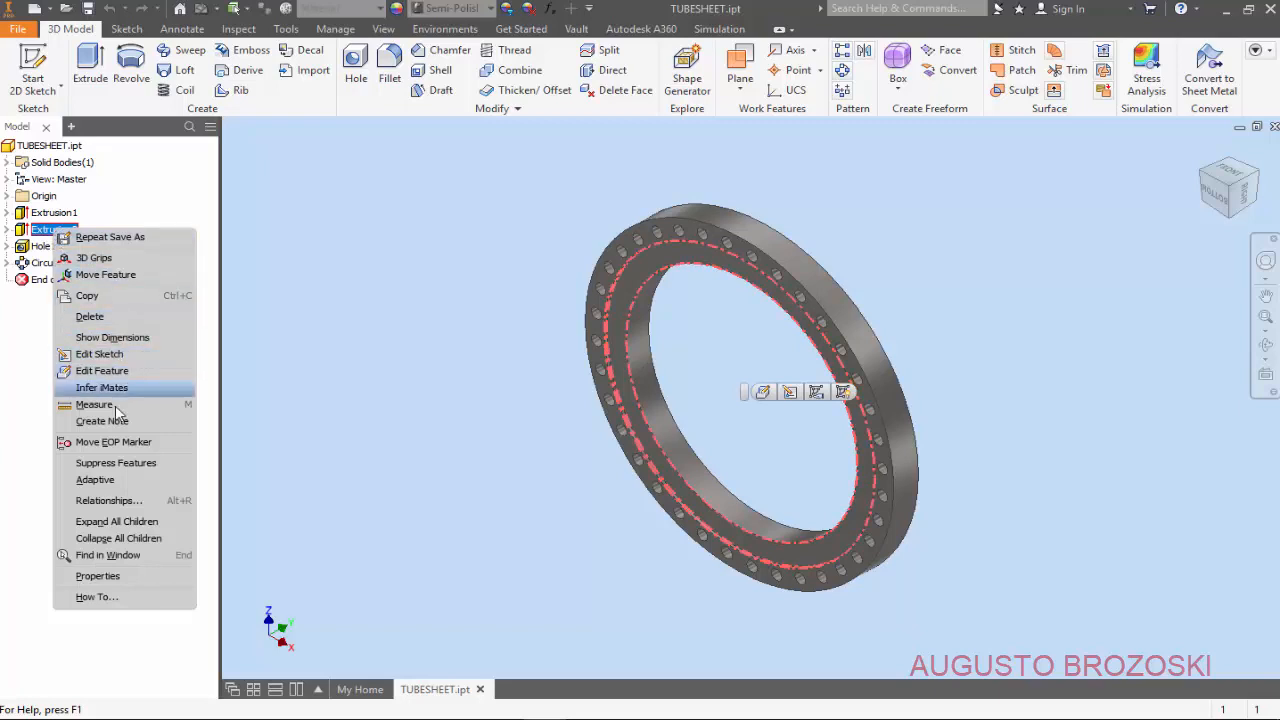
click(90, 316)
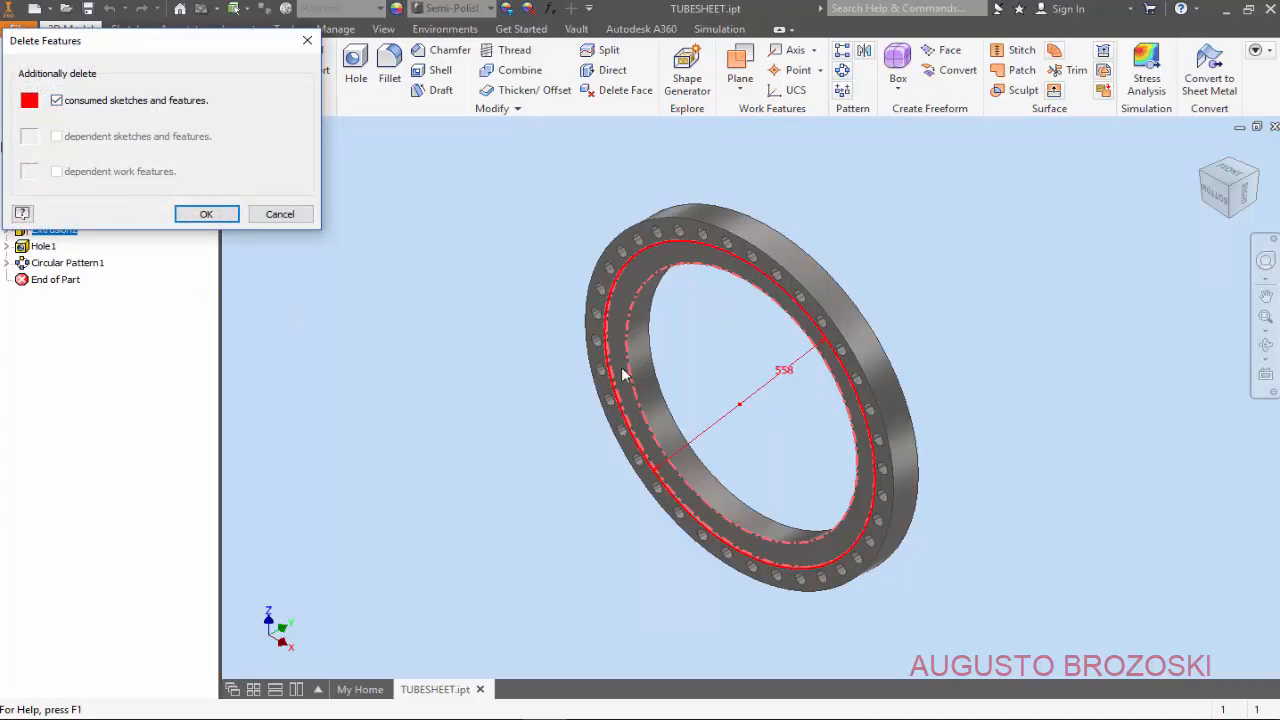
click(205, 216)
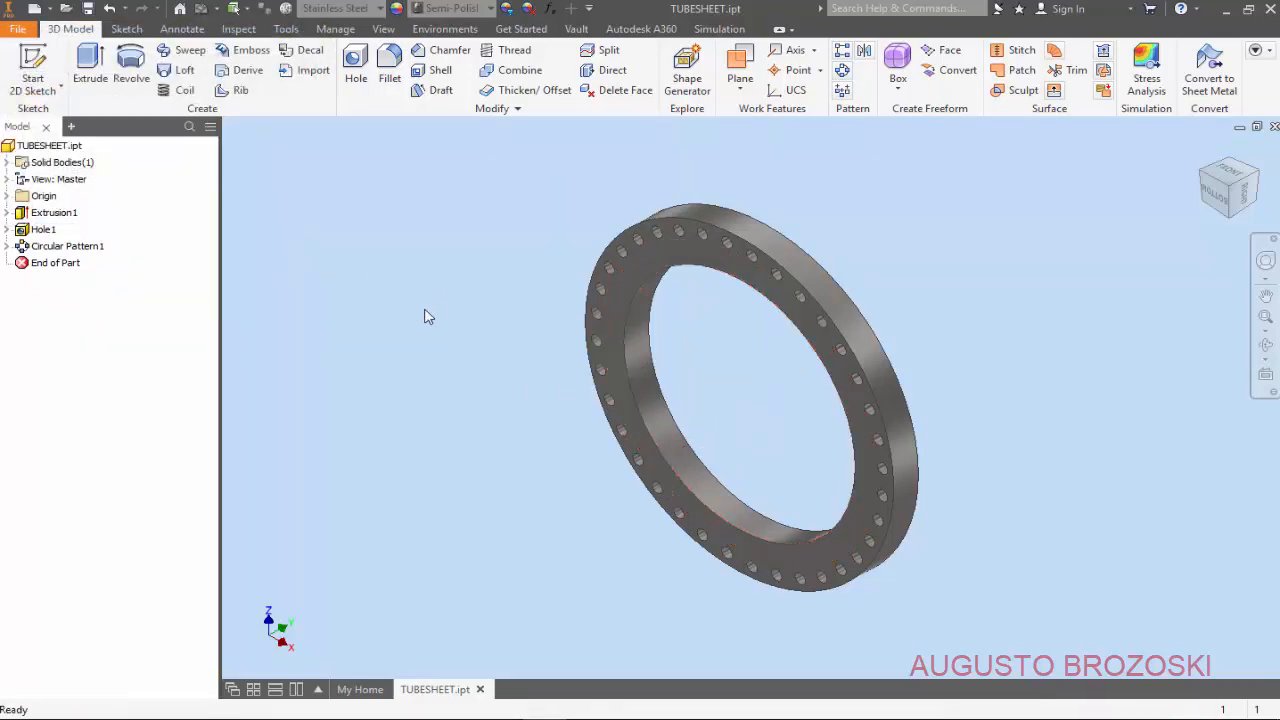
- Delete the inner circle from the base extrusion's sketch, finish the sketch and accept the update errors
click(8, 213)
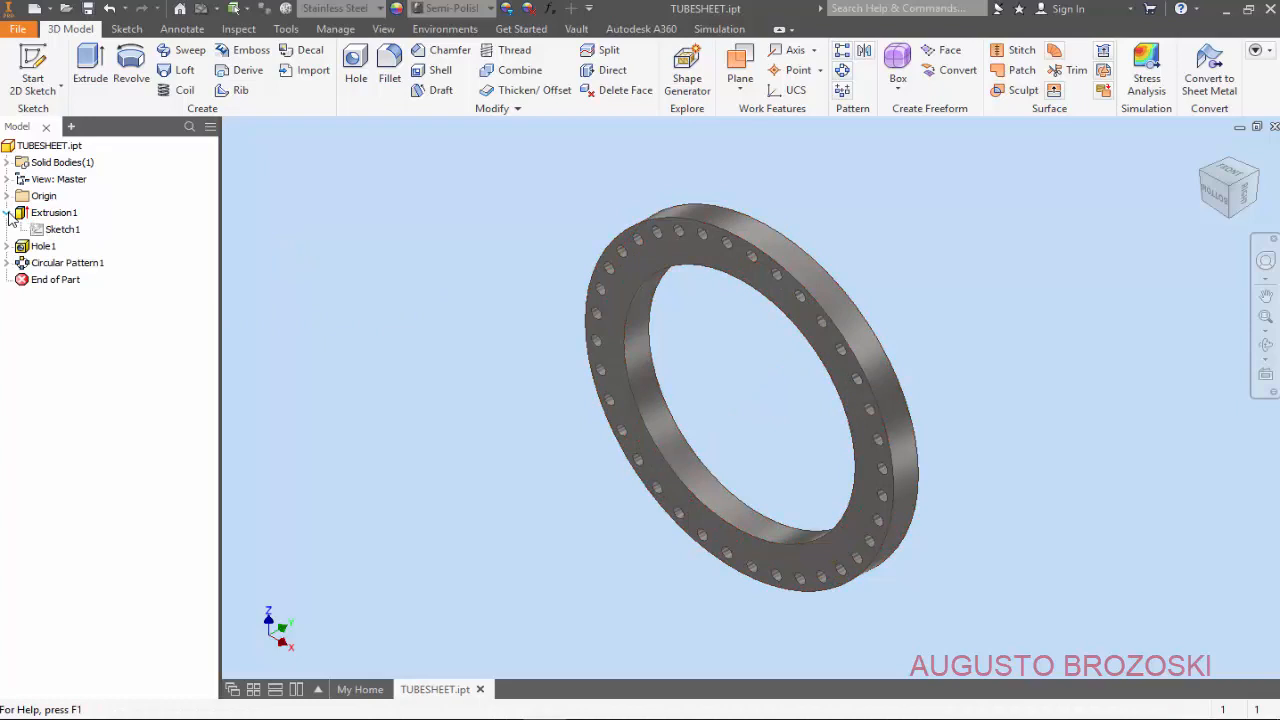
right_click(60, 232)
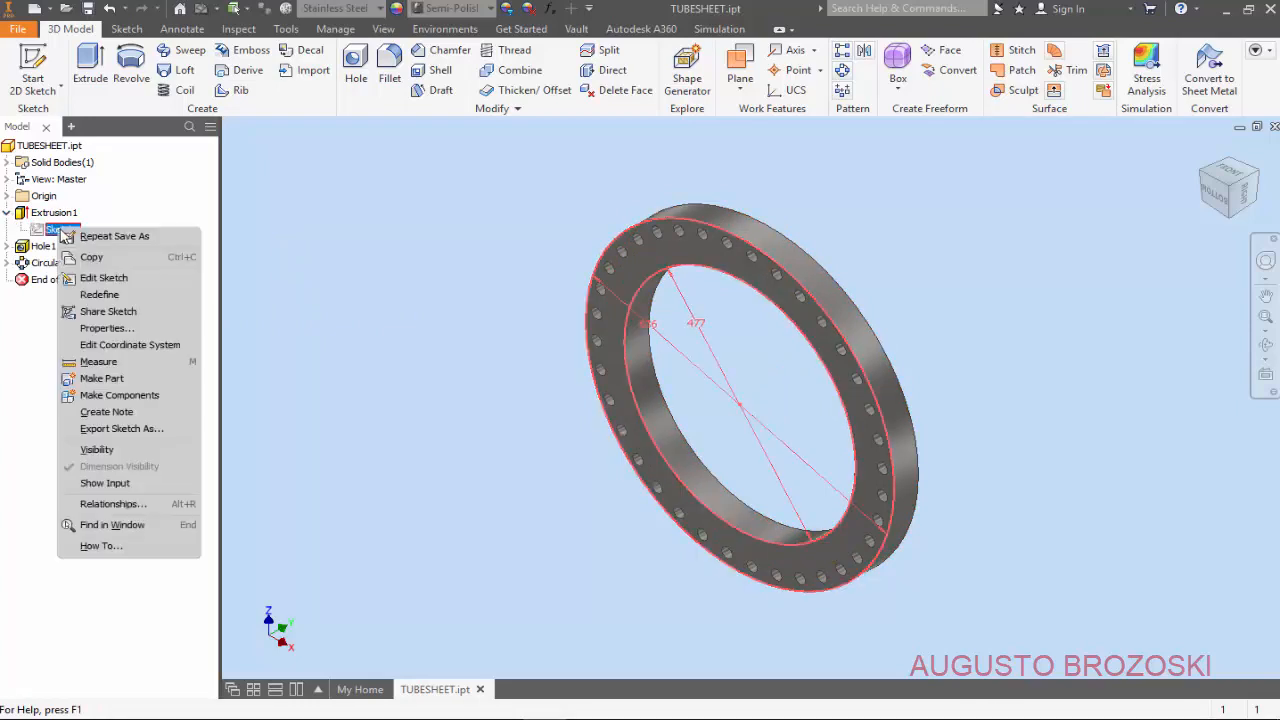
click(104, 278)
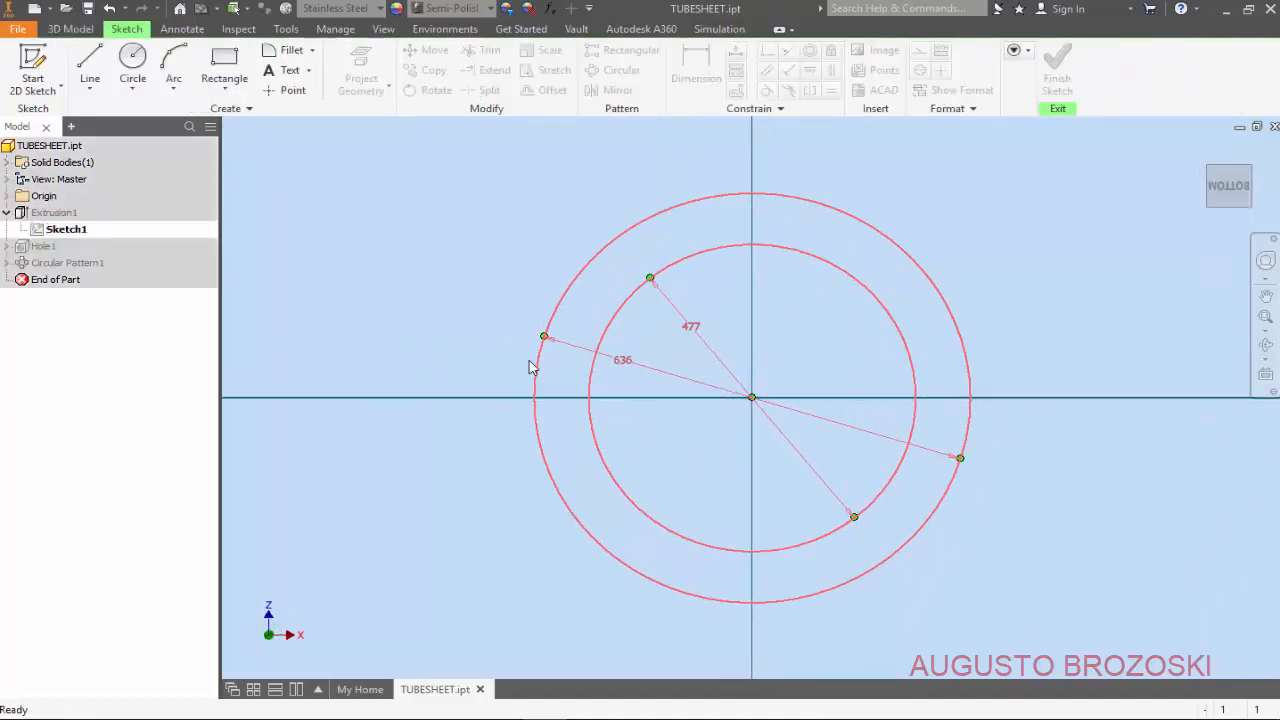
click(705, 261)
key(Delete)
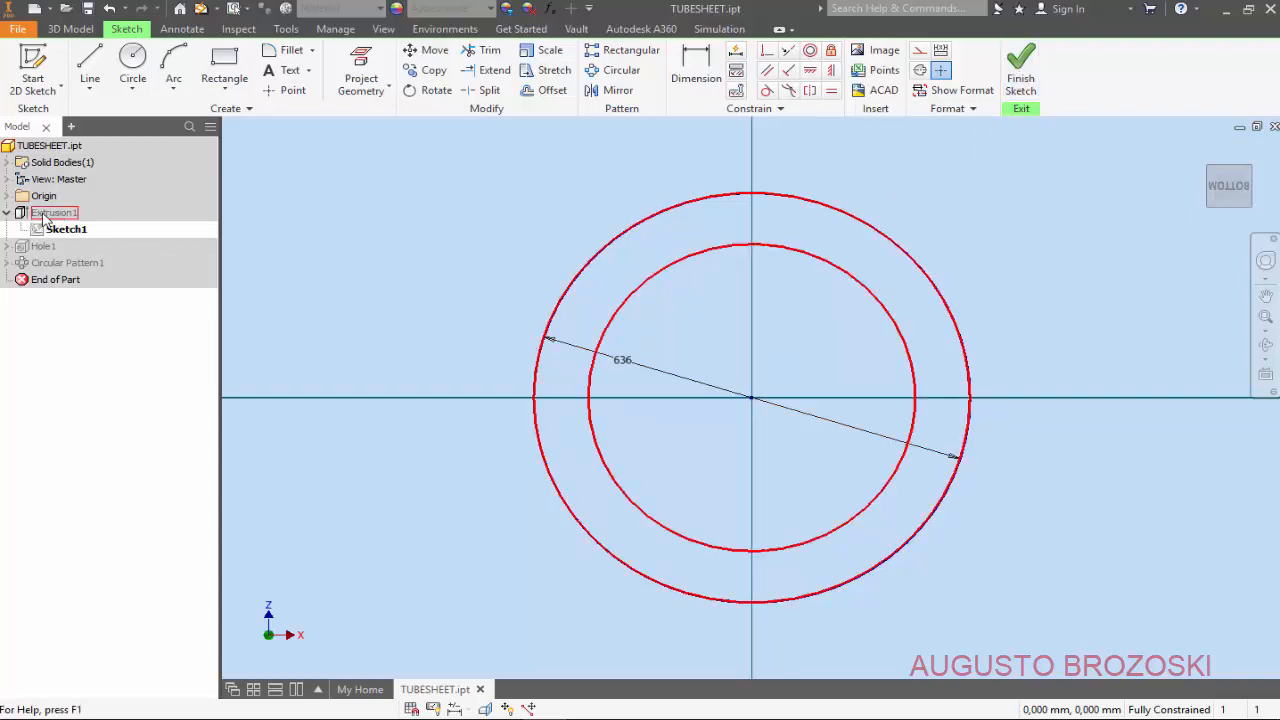
click(1020, 75)
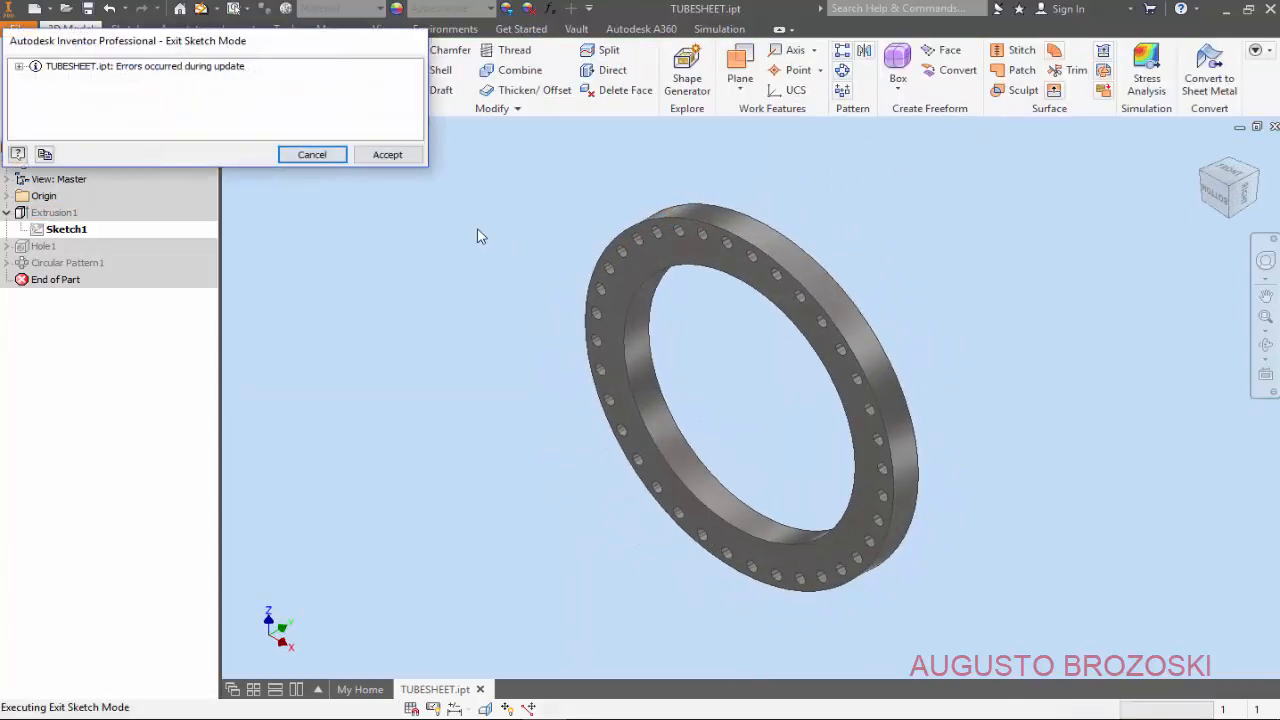
click(402, 158)
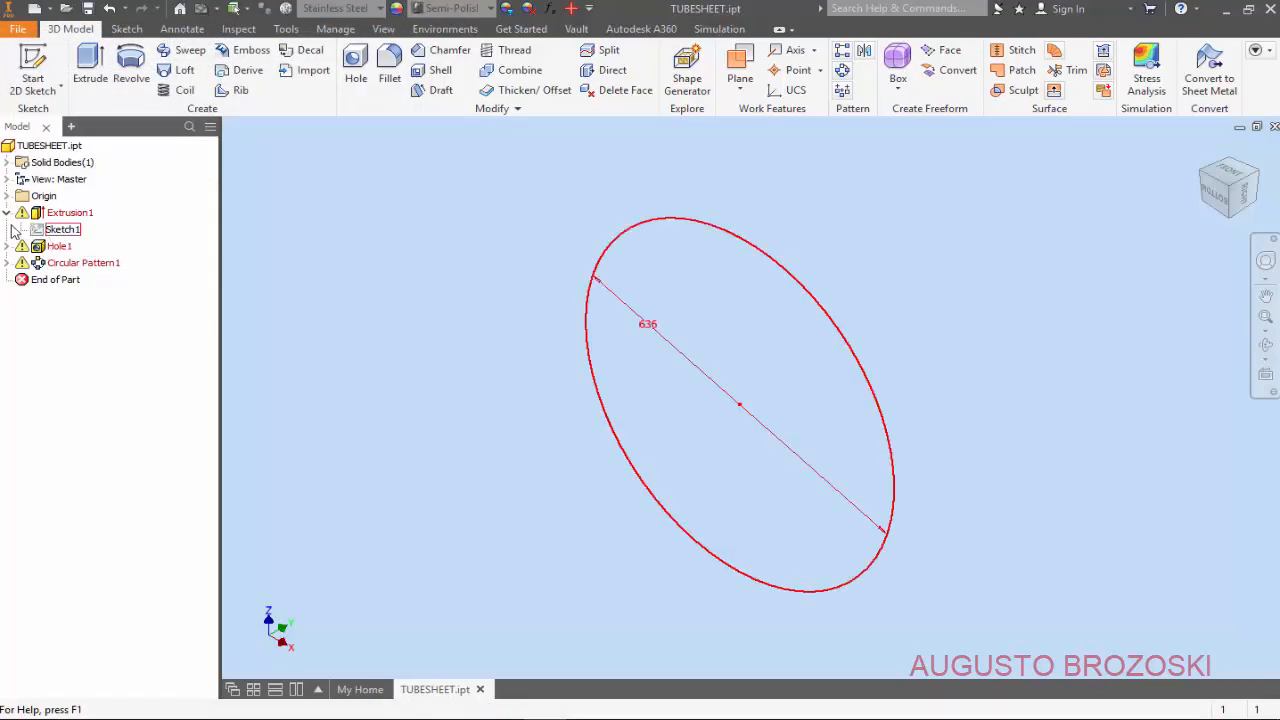
- Edit the base extrusion to a 25 mm distance, symmetric about the sketch plane, checking the thickness against the tubesheet drawing
right_click(57, 215)
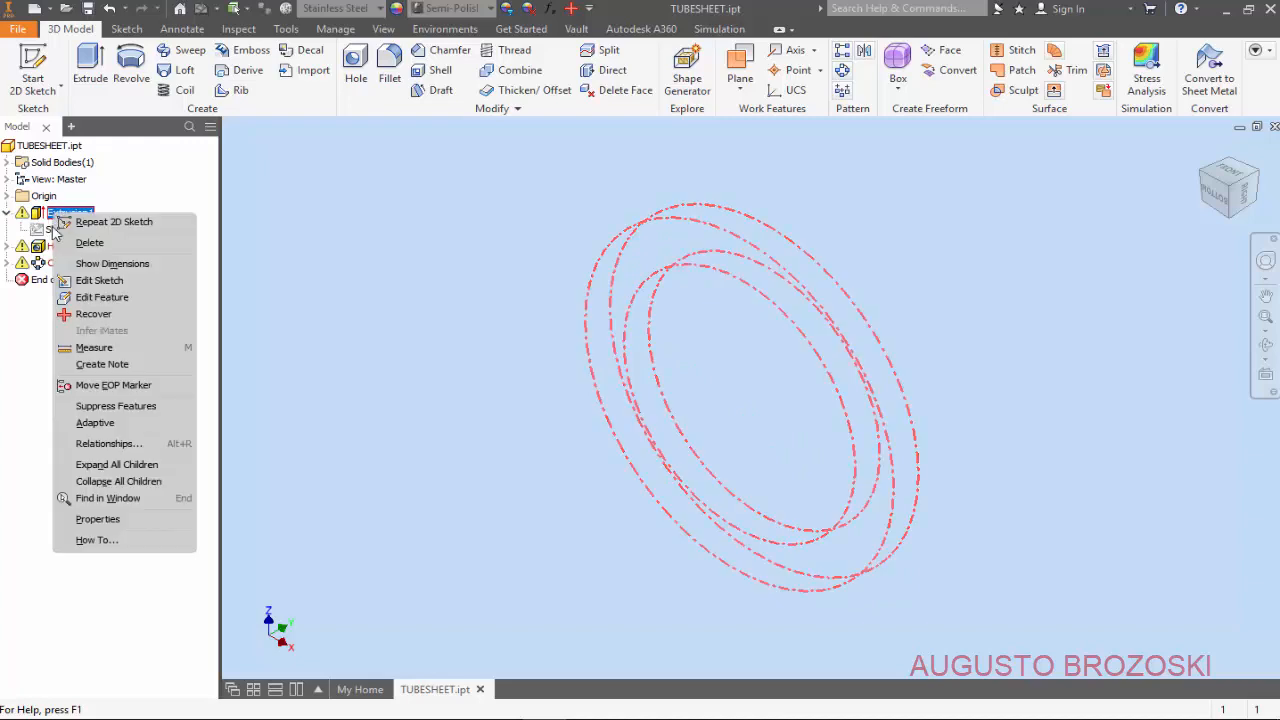
click(100, 297)
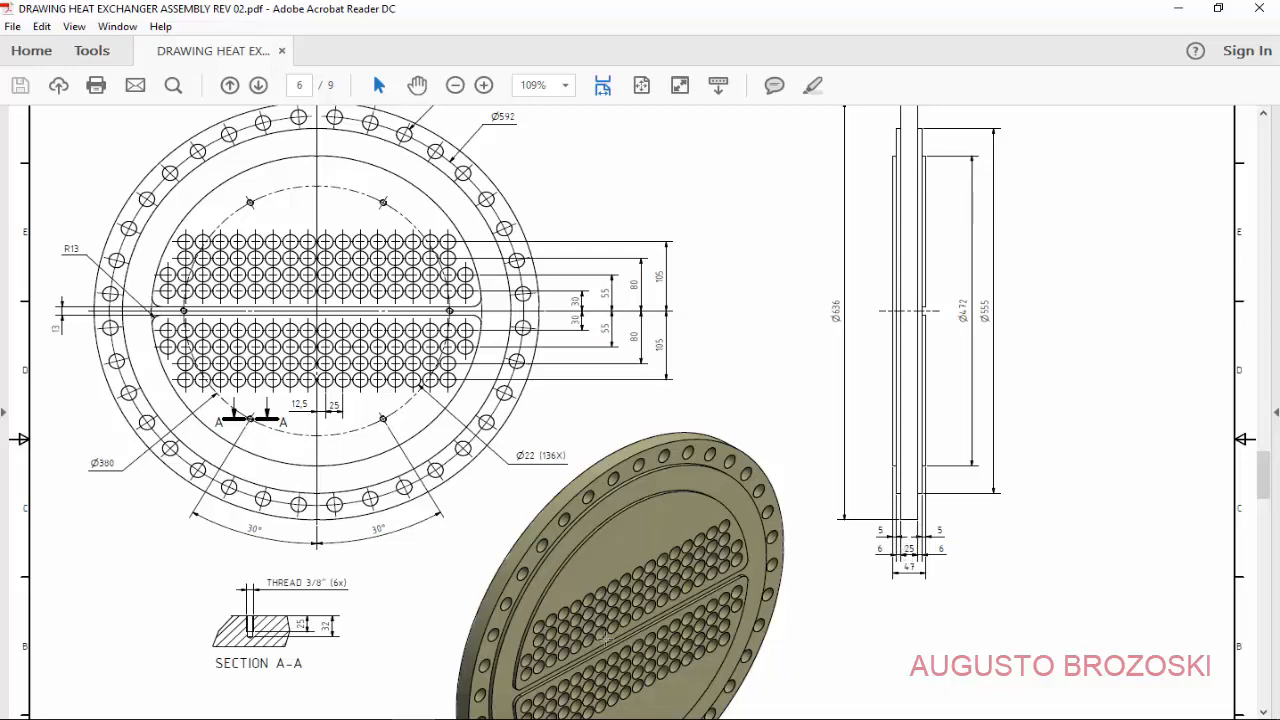
click(1178, 8)
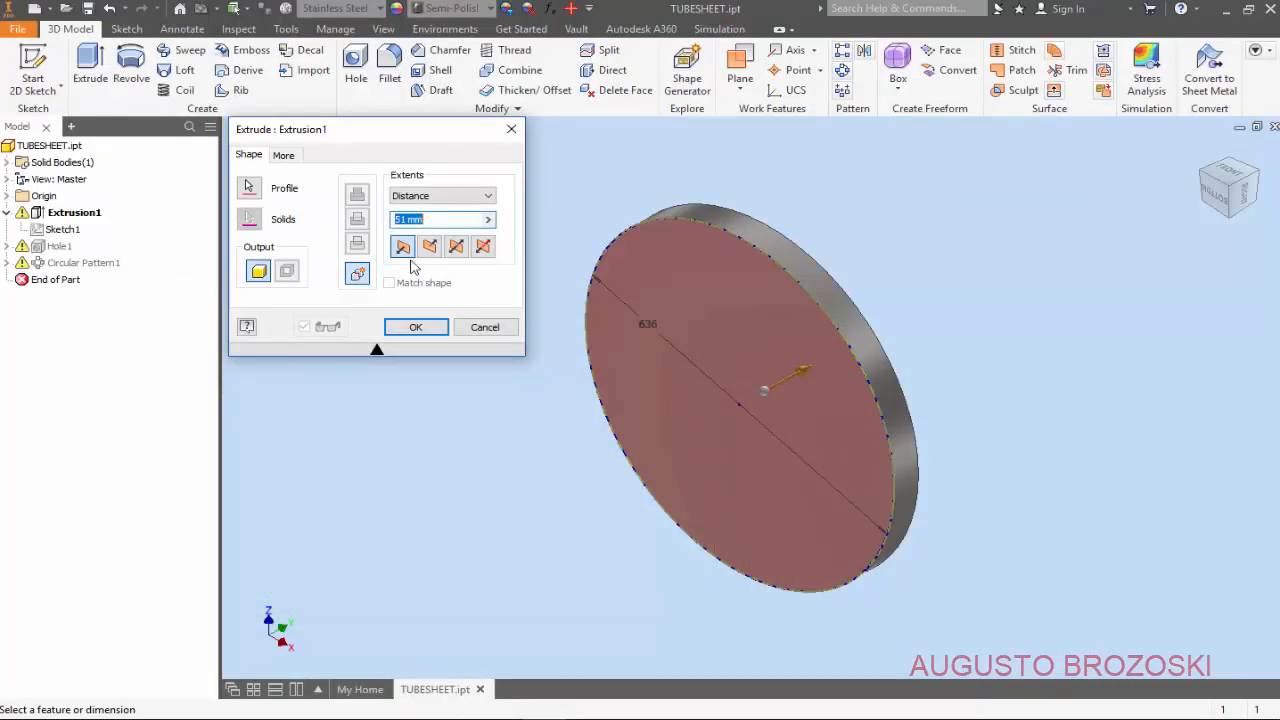
text(25)
click(456, 247)
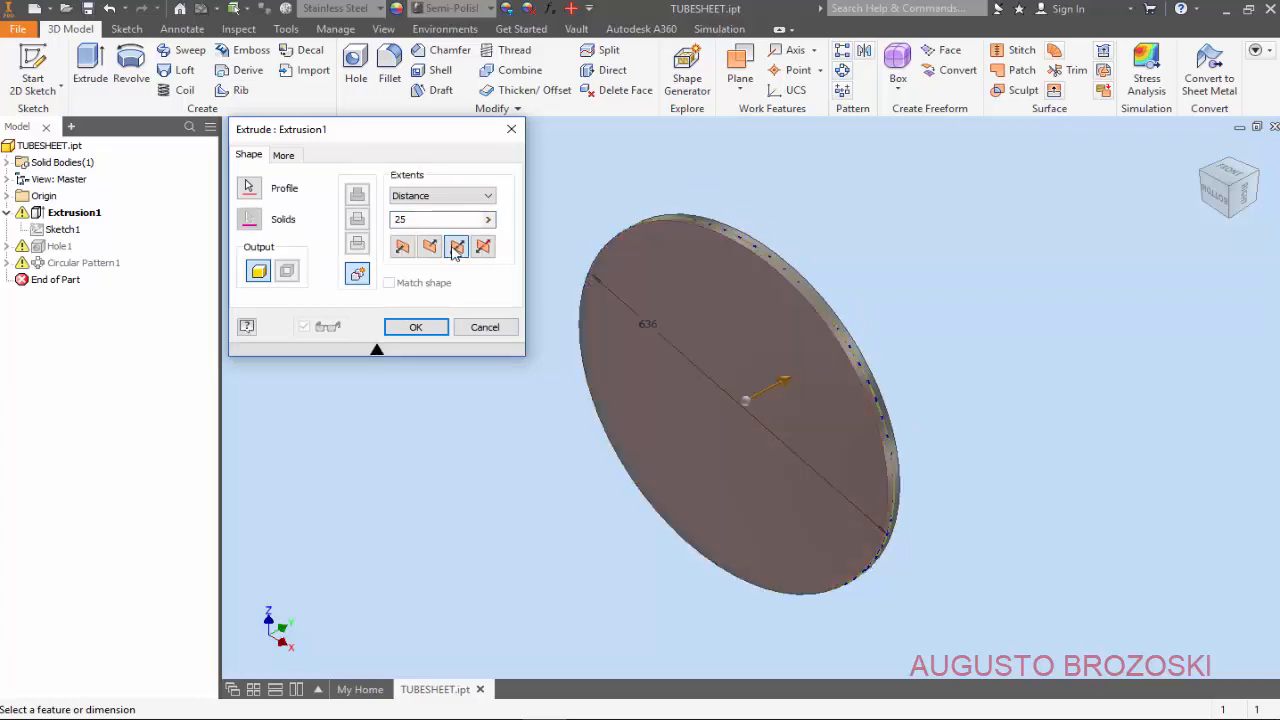
click(416, 330)
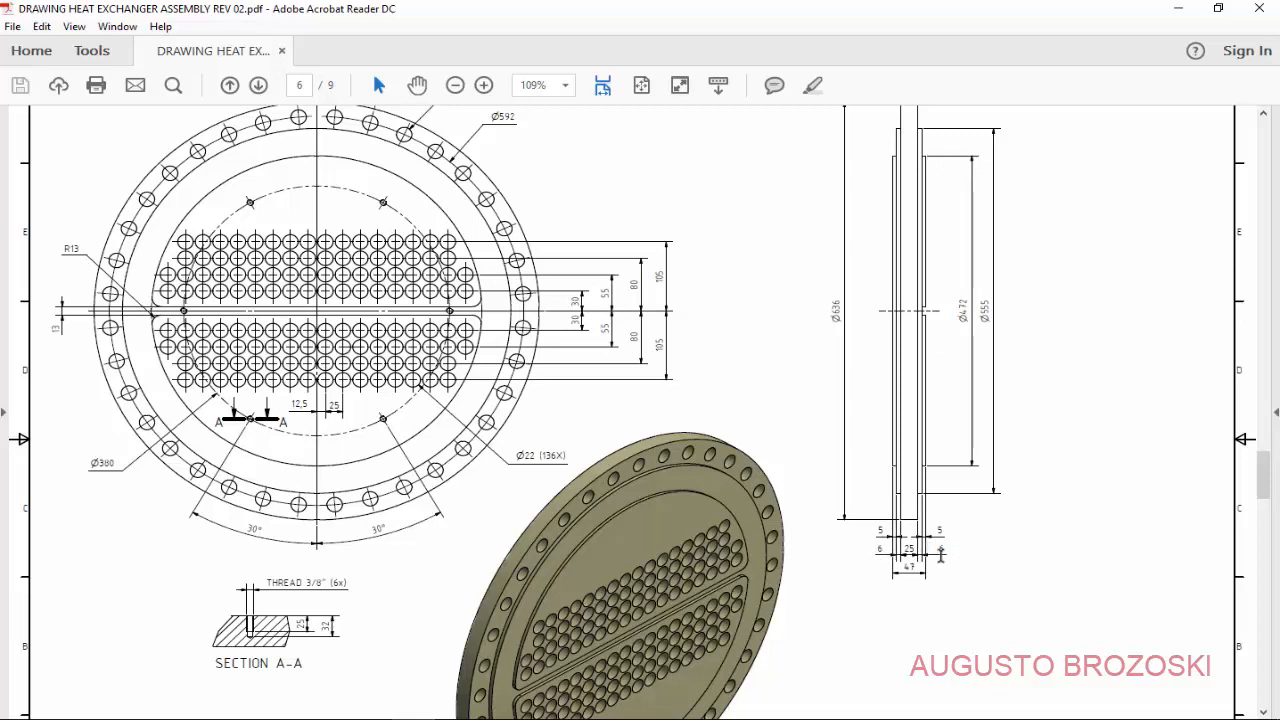
click(1160, 12)
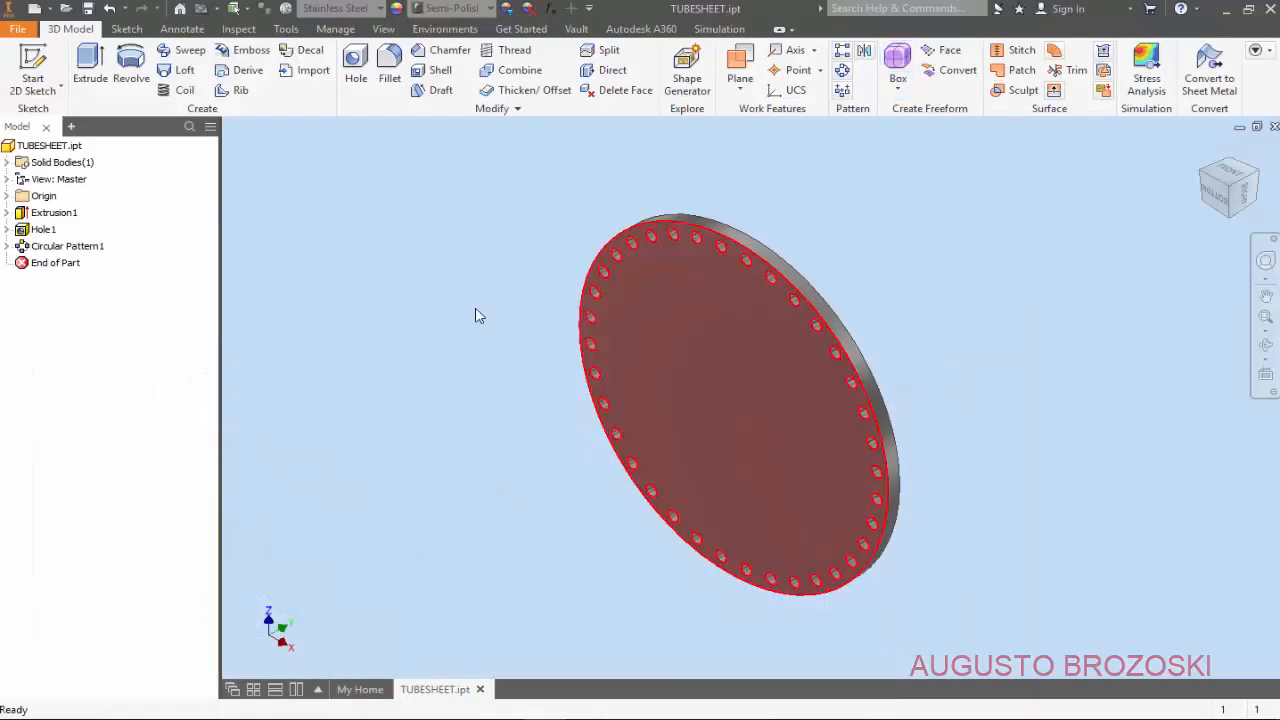
- Start a sketch on the disc's flat face and draw a circle about 481 mm in diameter centred on the origin
click(33, 80)
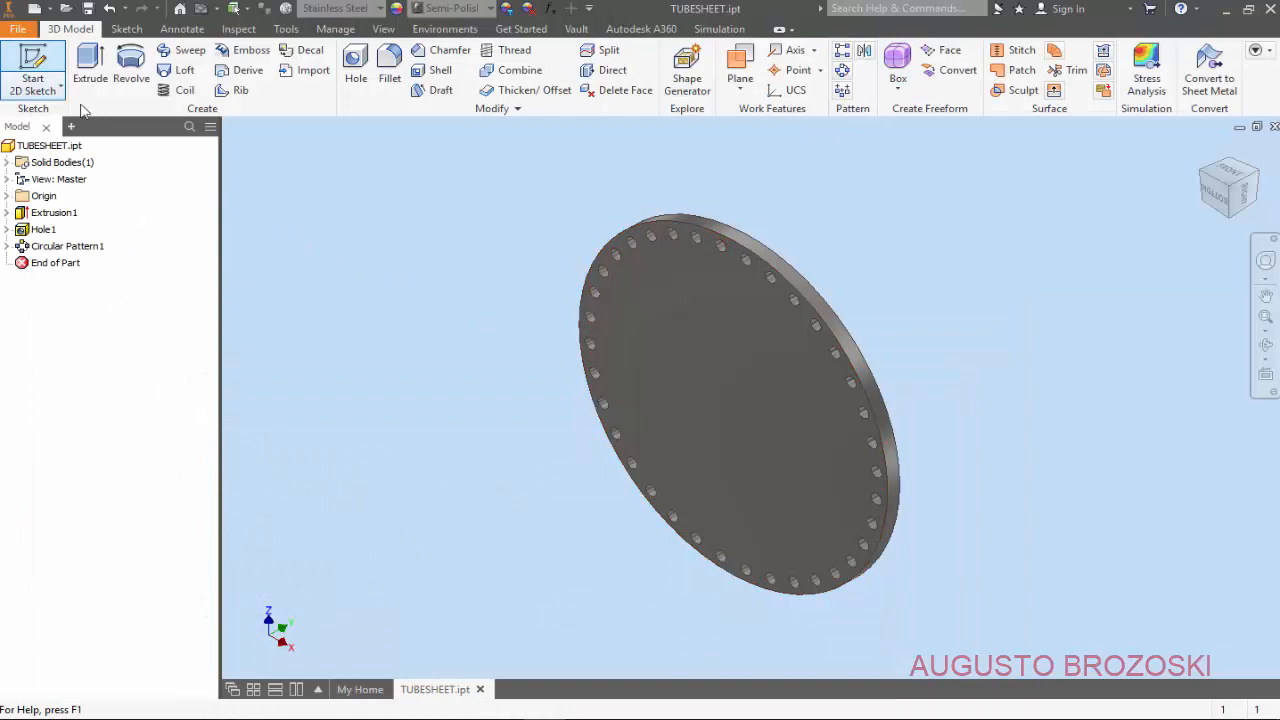
click(662, 360)
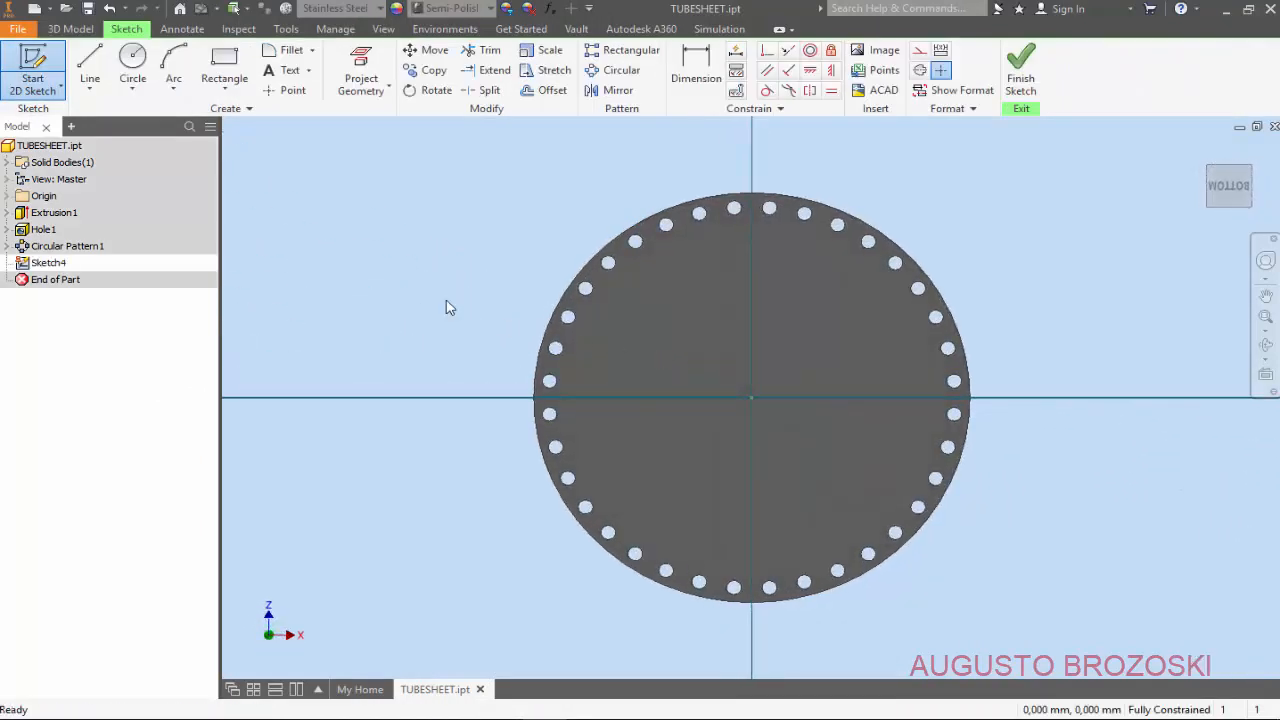
click(133, 60)
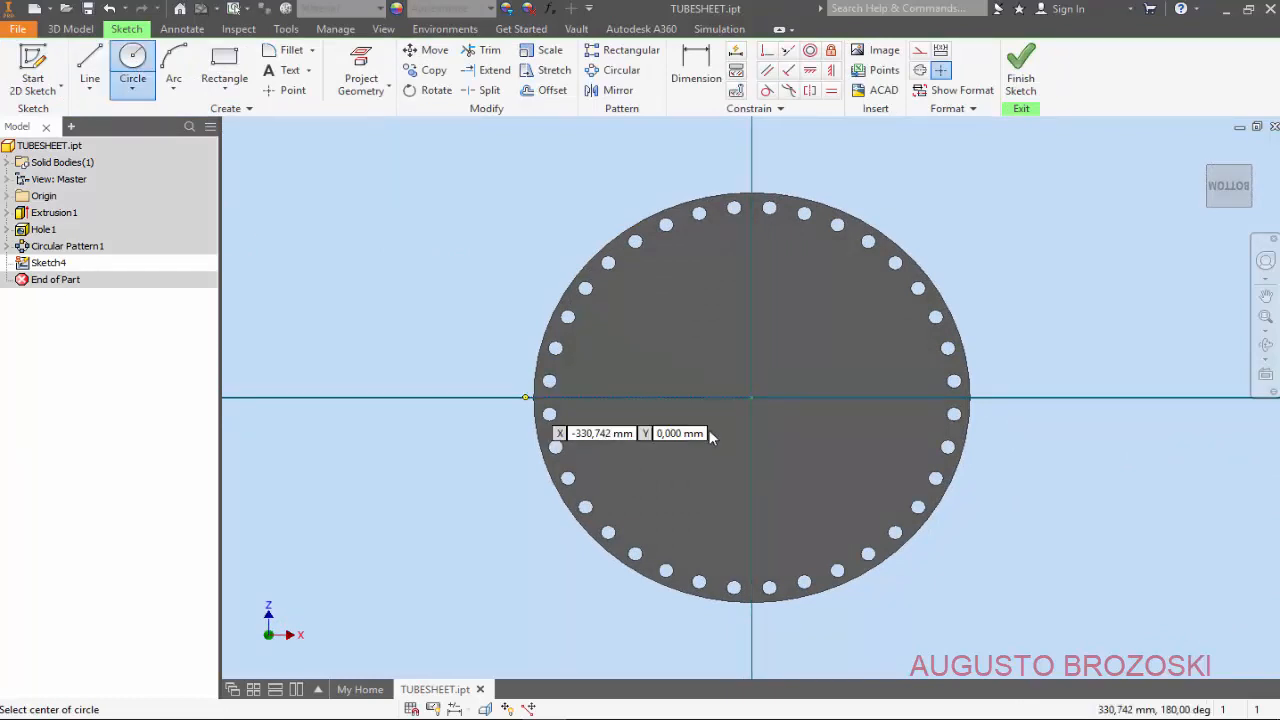
click(753, 400)
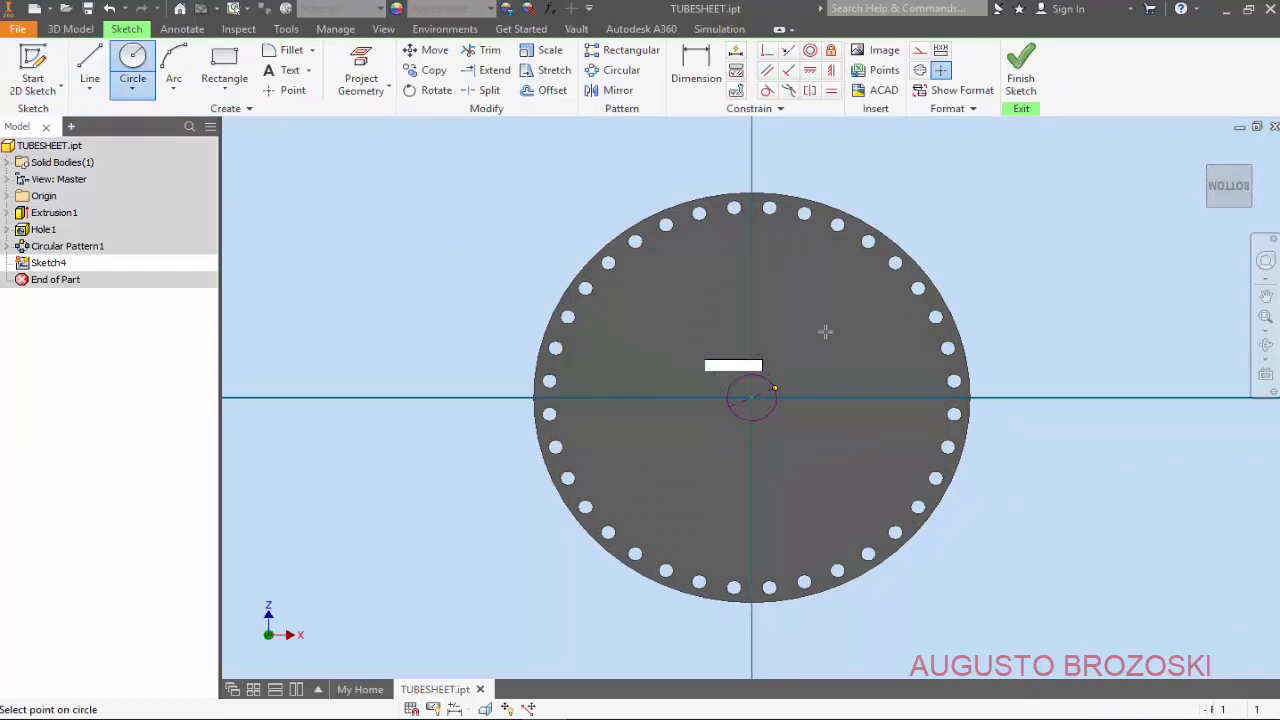
click(863, 284)
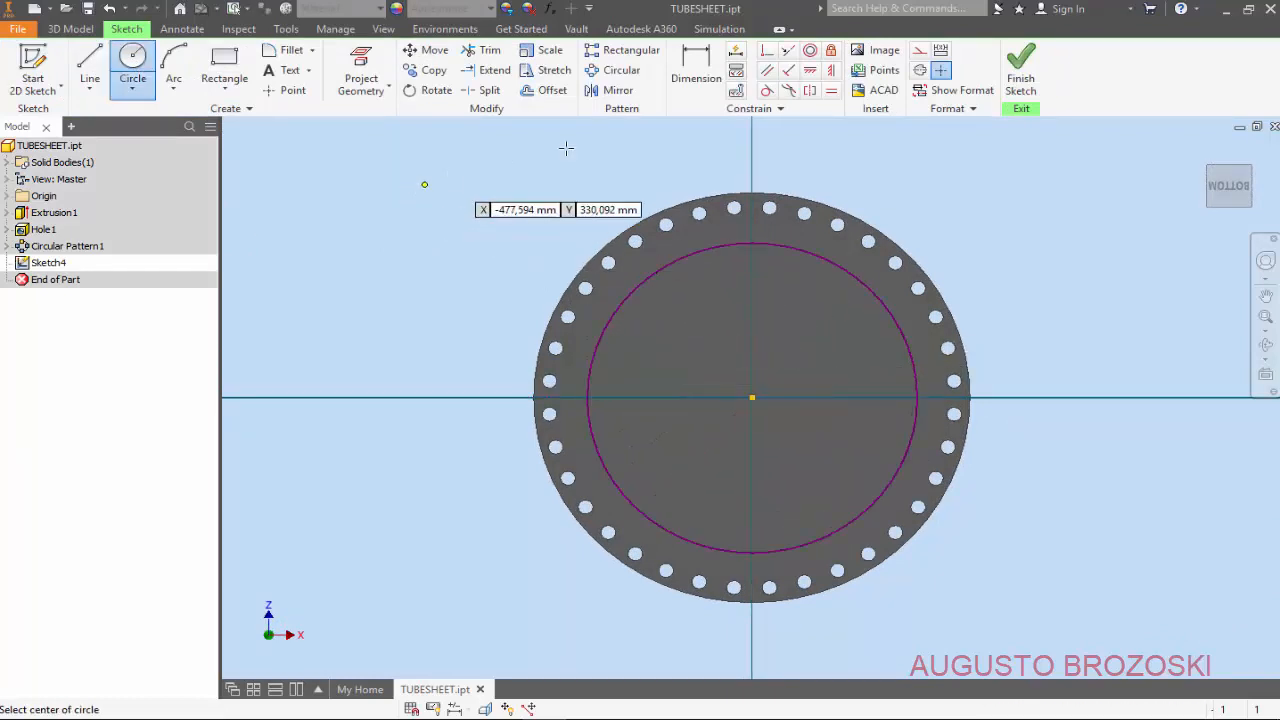
- Dimension the new circle's diameter to 555 mm and finish the sketch
click(692, 62)
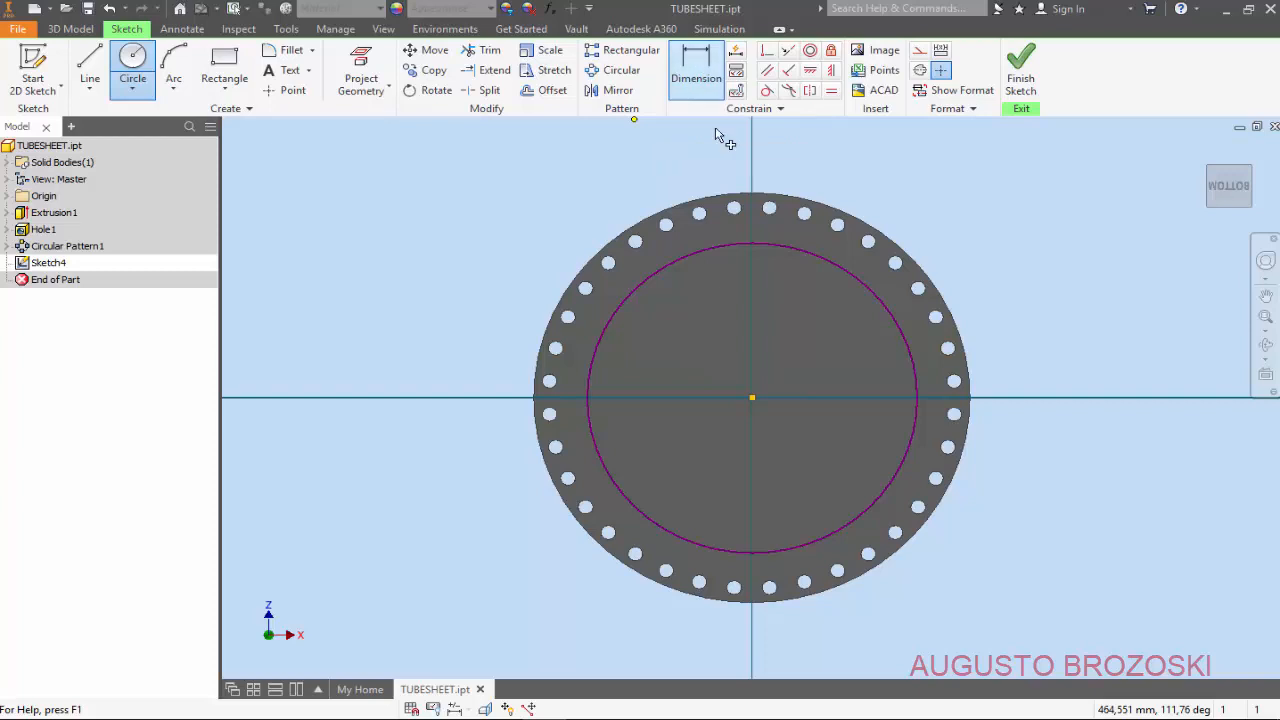
click(842, 275)
click(825, 317)
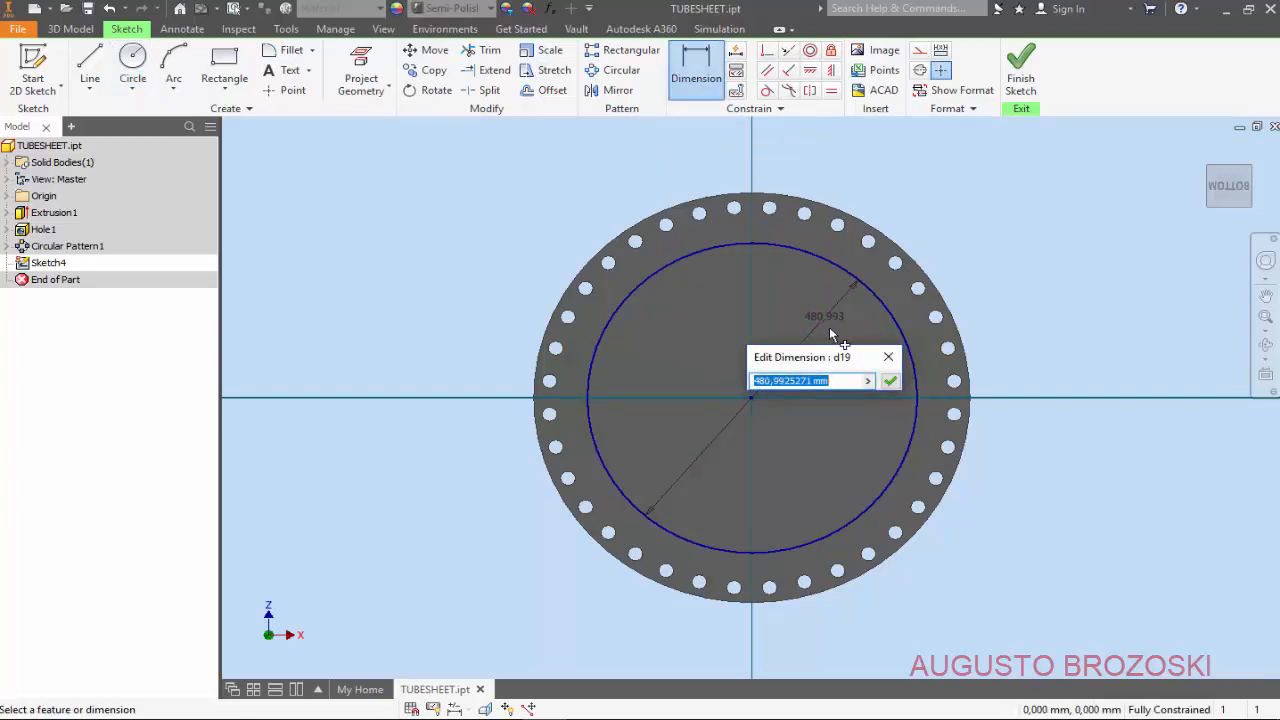
text(555)
click(890, 380)
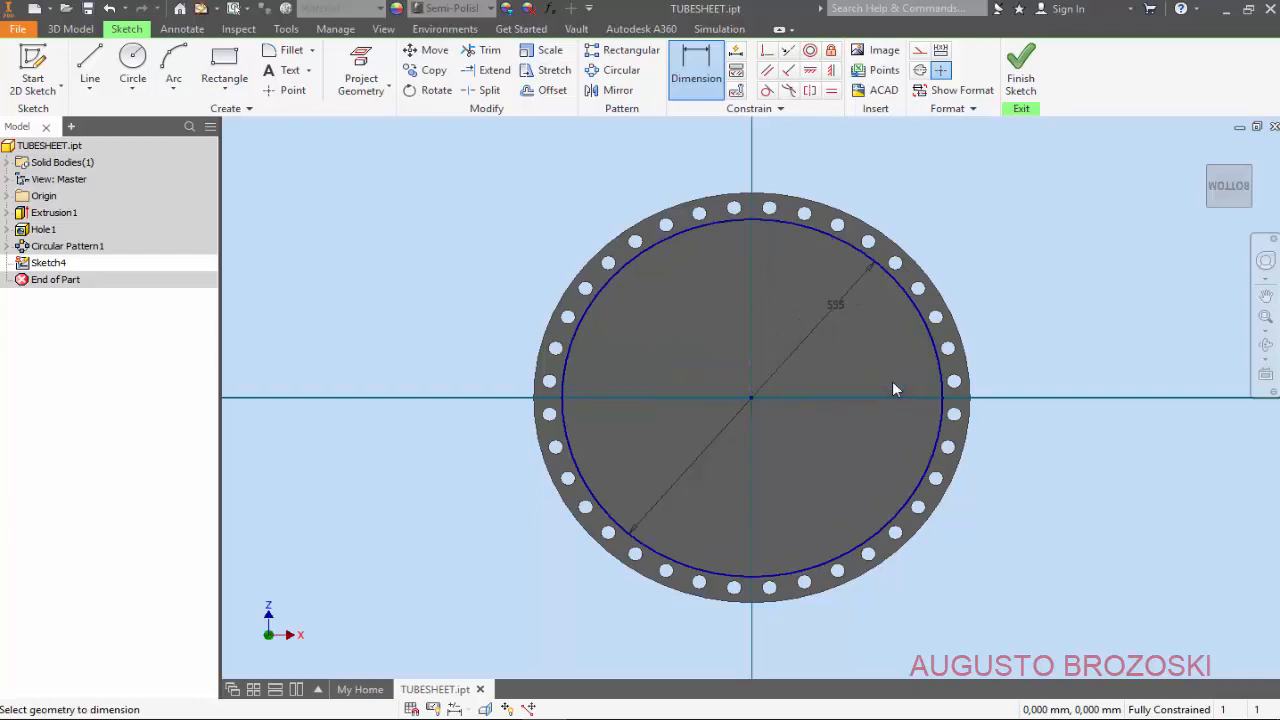
click(1021, 70)
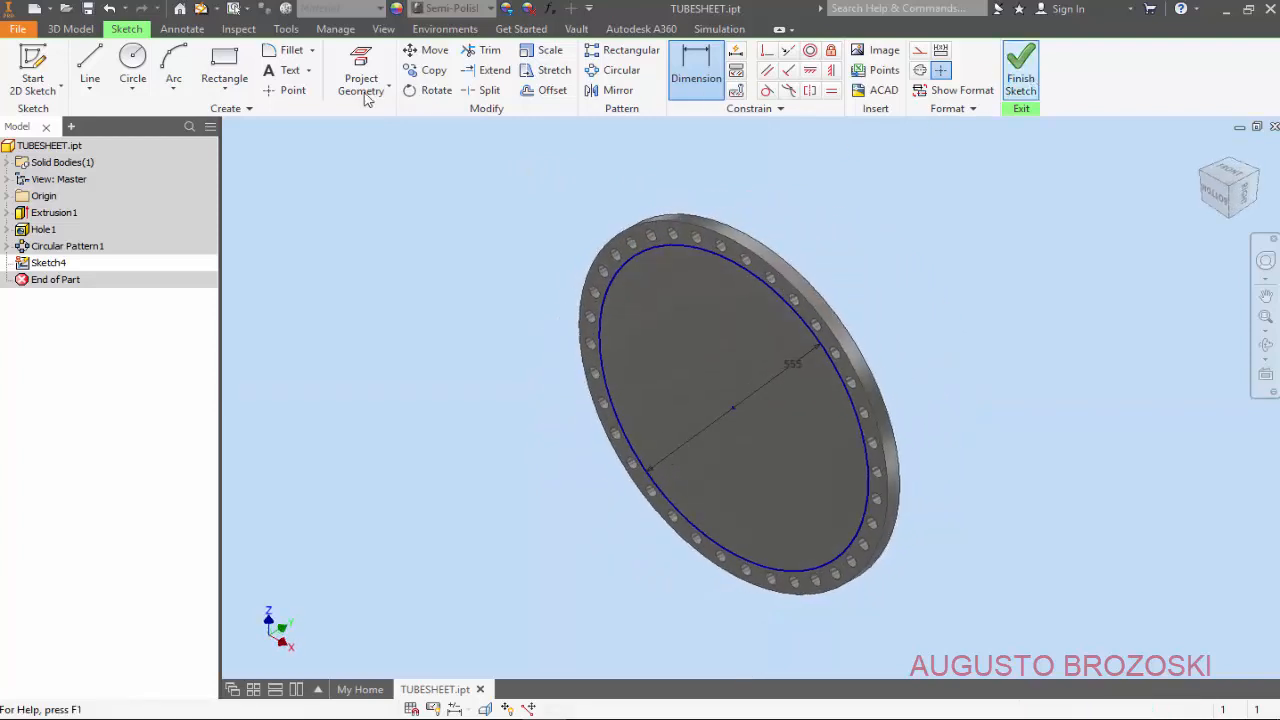
- Extrude the circle 6 mm outward as a raised face joined to the disc, checking the height against the PDF drawing
click(88, 62)
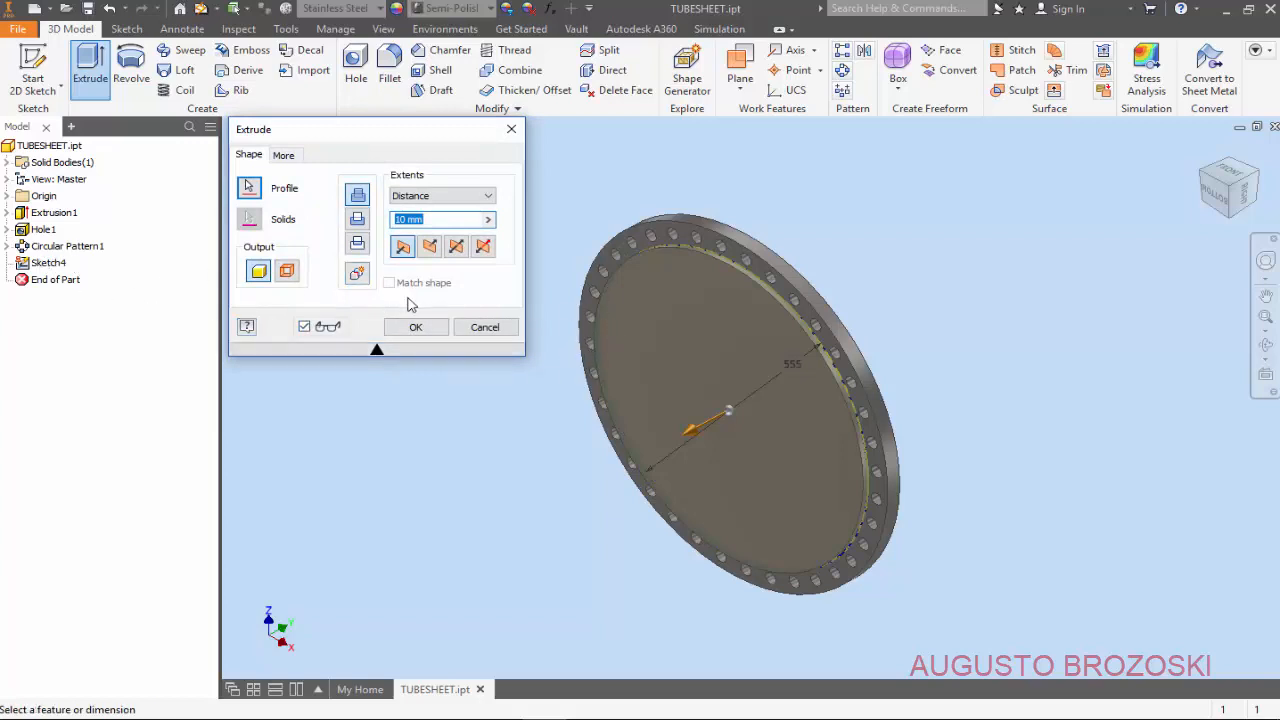
key(alt+Tab)
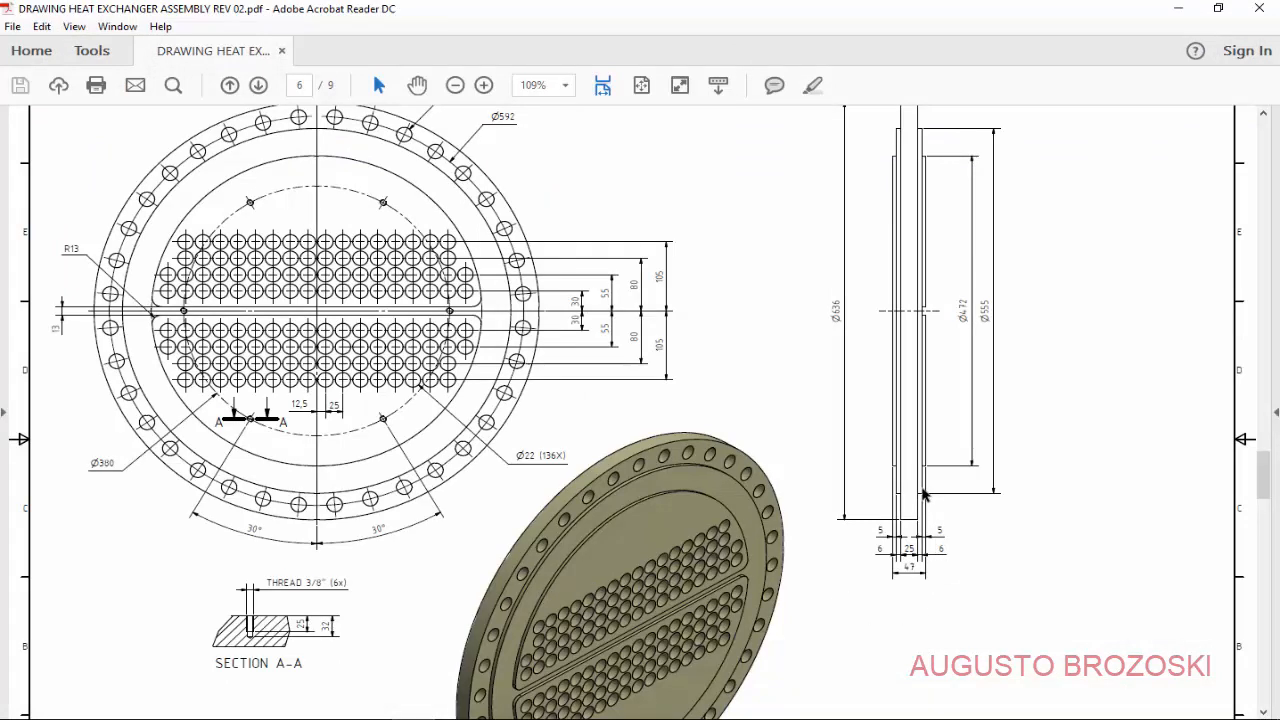
click(1174, 14)
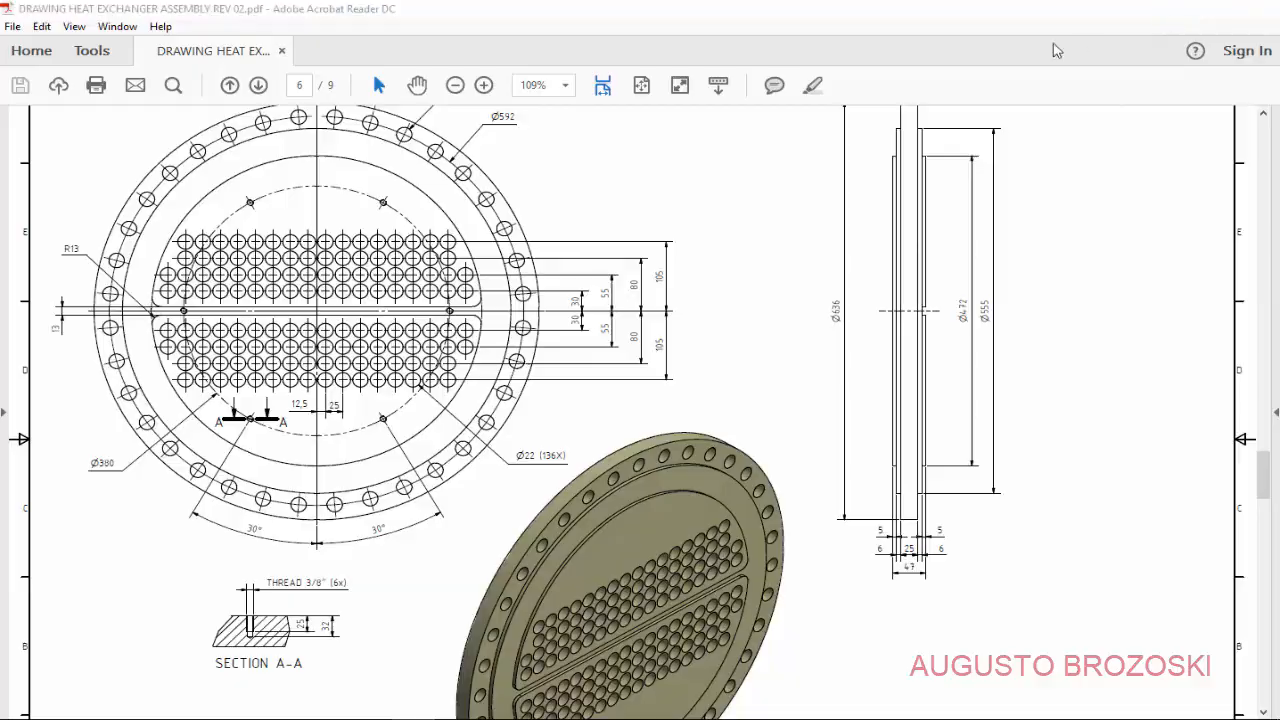
text(6)
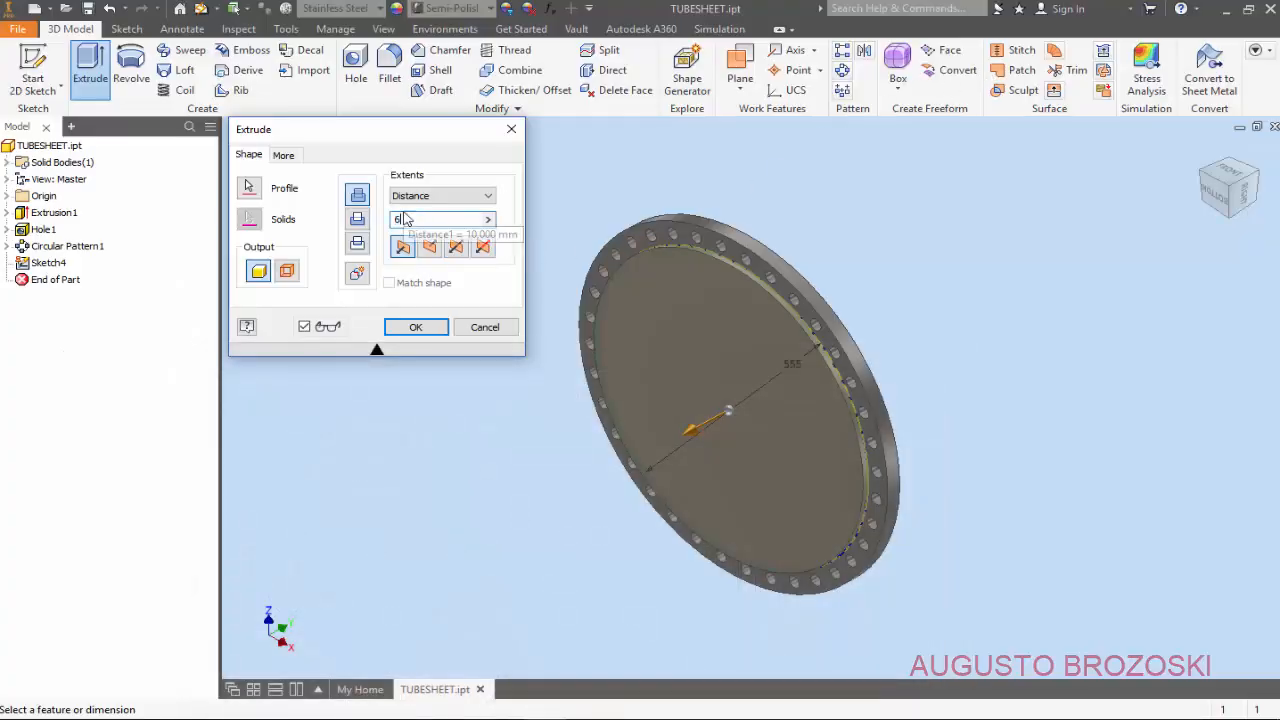
click(415, 330)
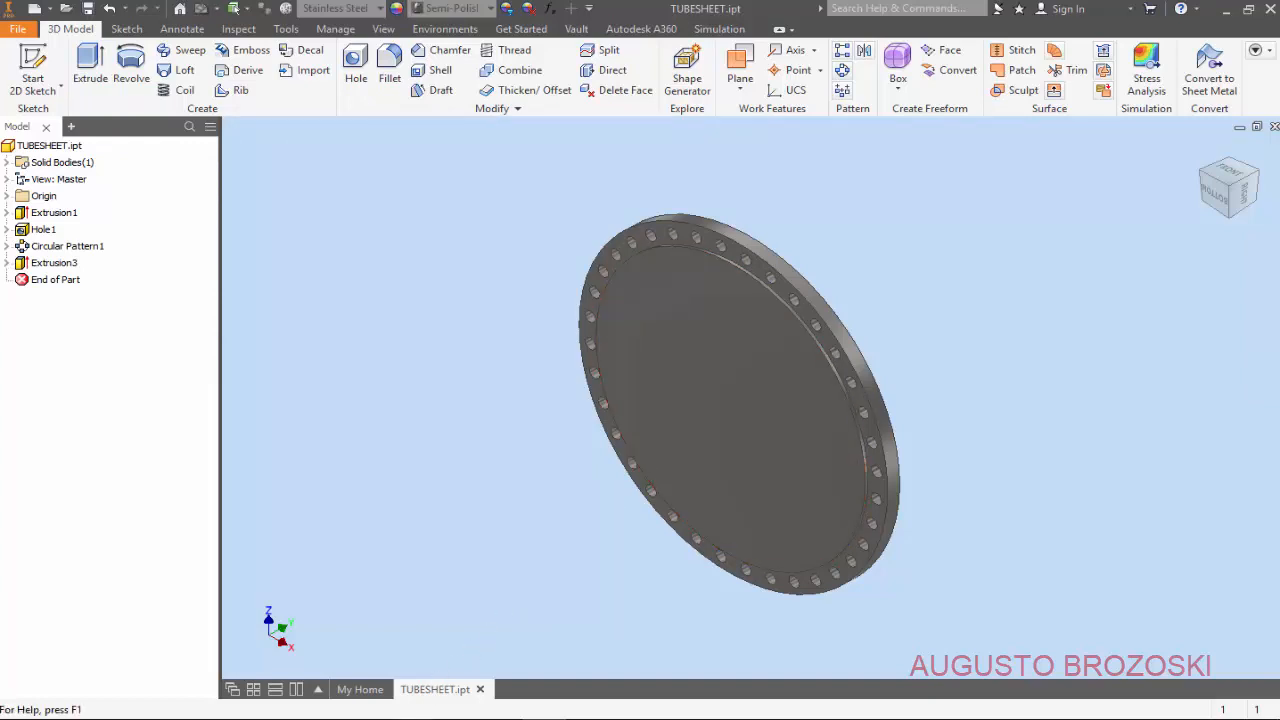
- Check the inner step in the PDF drawing and sketch a circle about 485 mm in diameter, centred on the origin, on the raised face
click(418, 716)
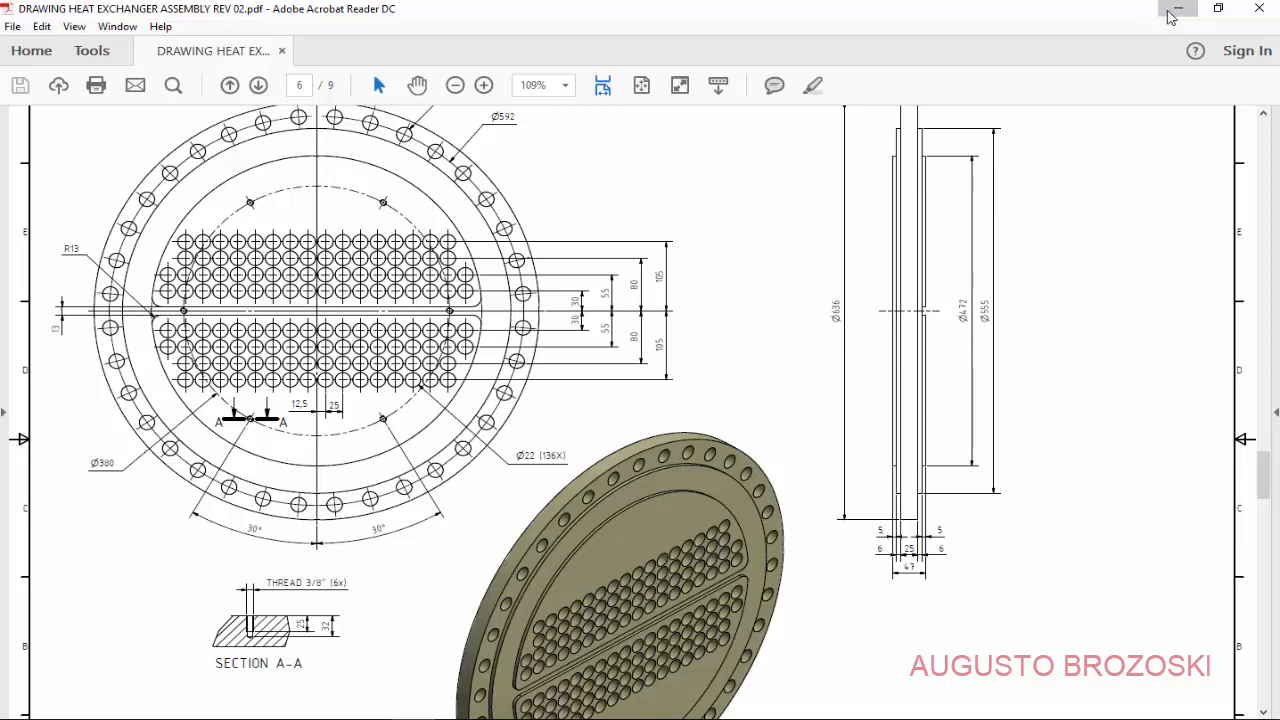
click(1178, 8)
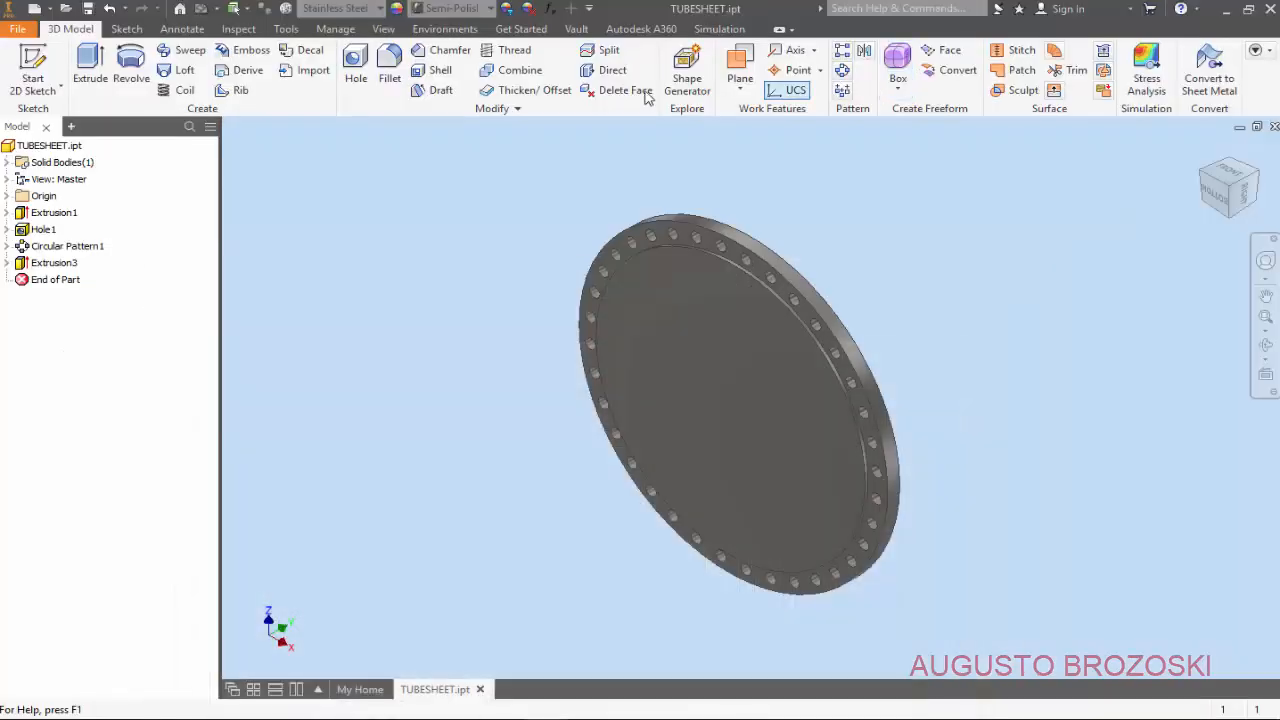
click(36, 66)
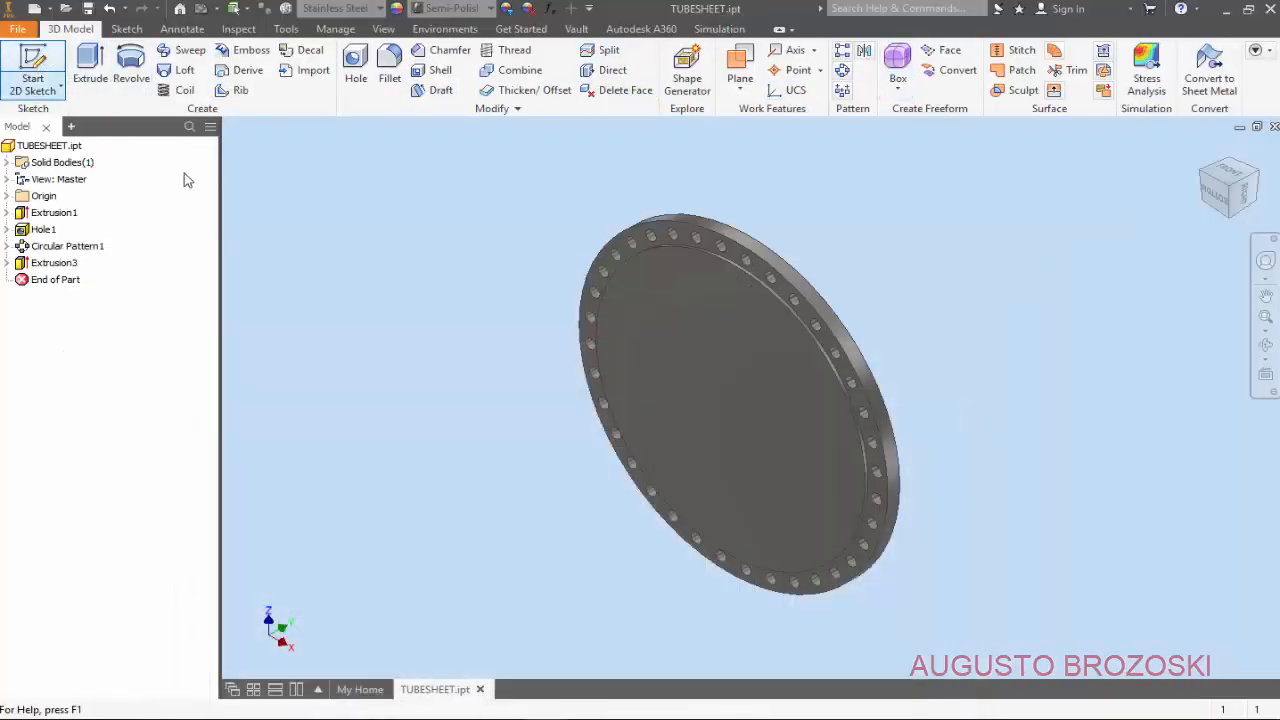
click(662, 321)
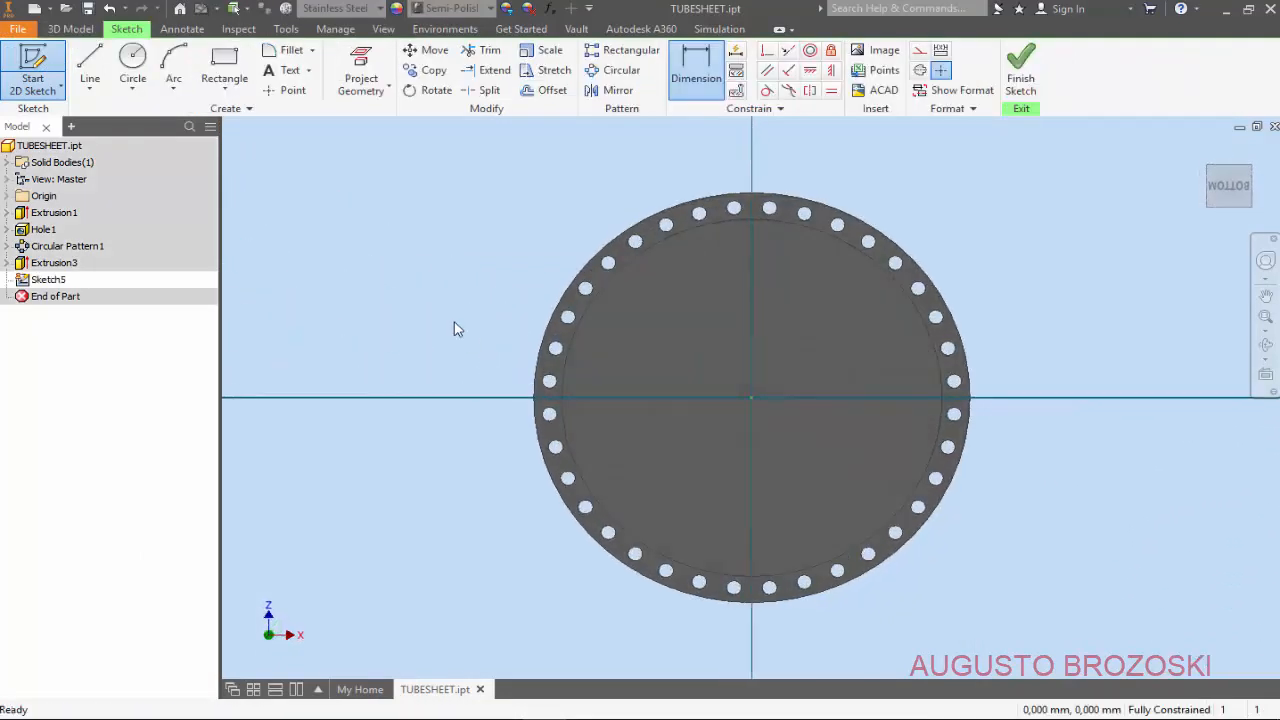
click(133, 60)
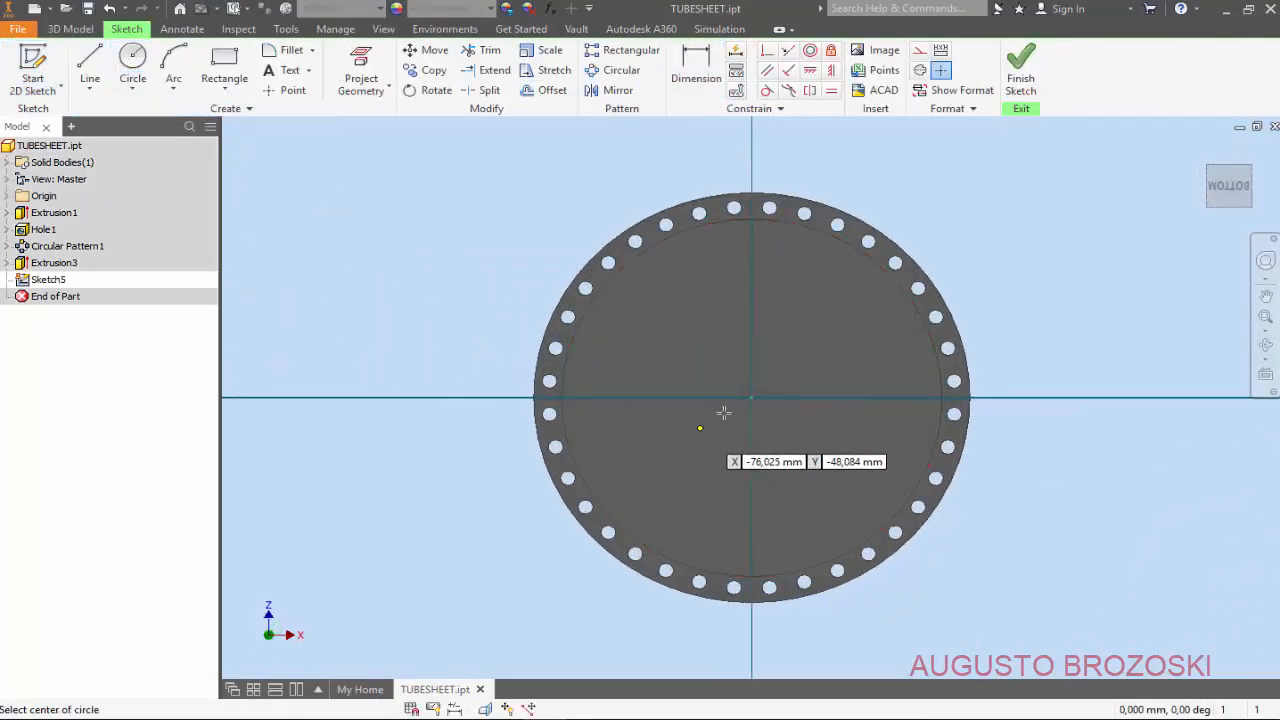
click(751, 398)
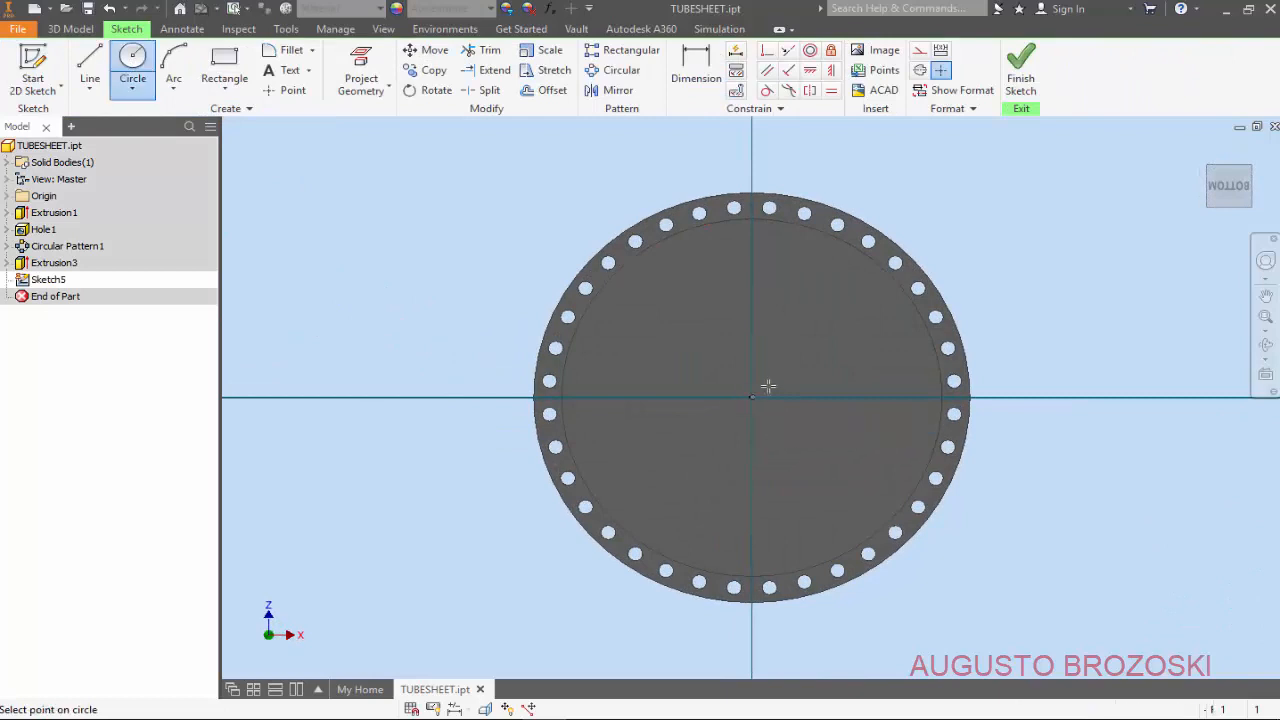
click(853, 276)
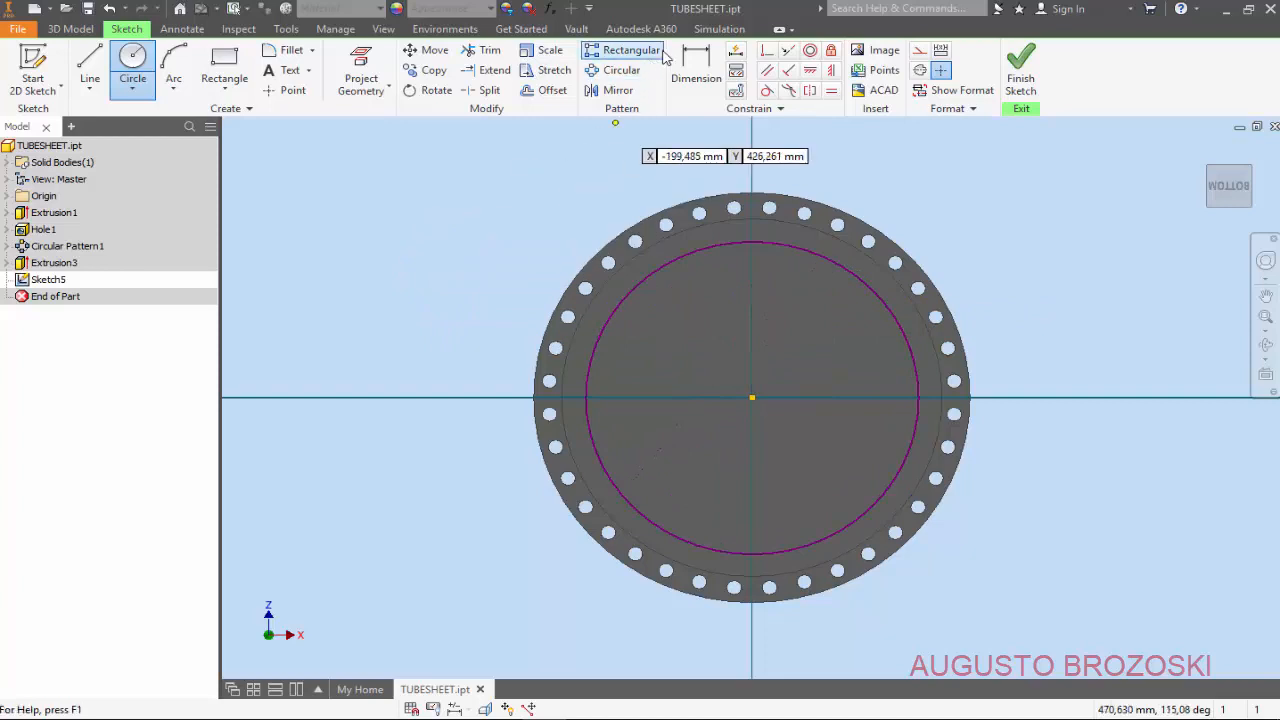
- Dimension the circle on the raised face to a 472 mm diameter
click(696, 65)
click(810, 251)
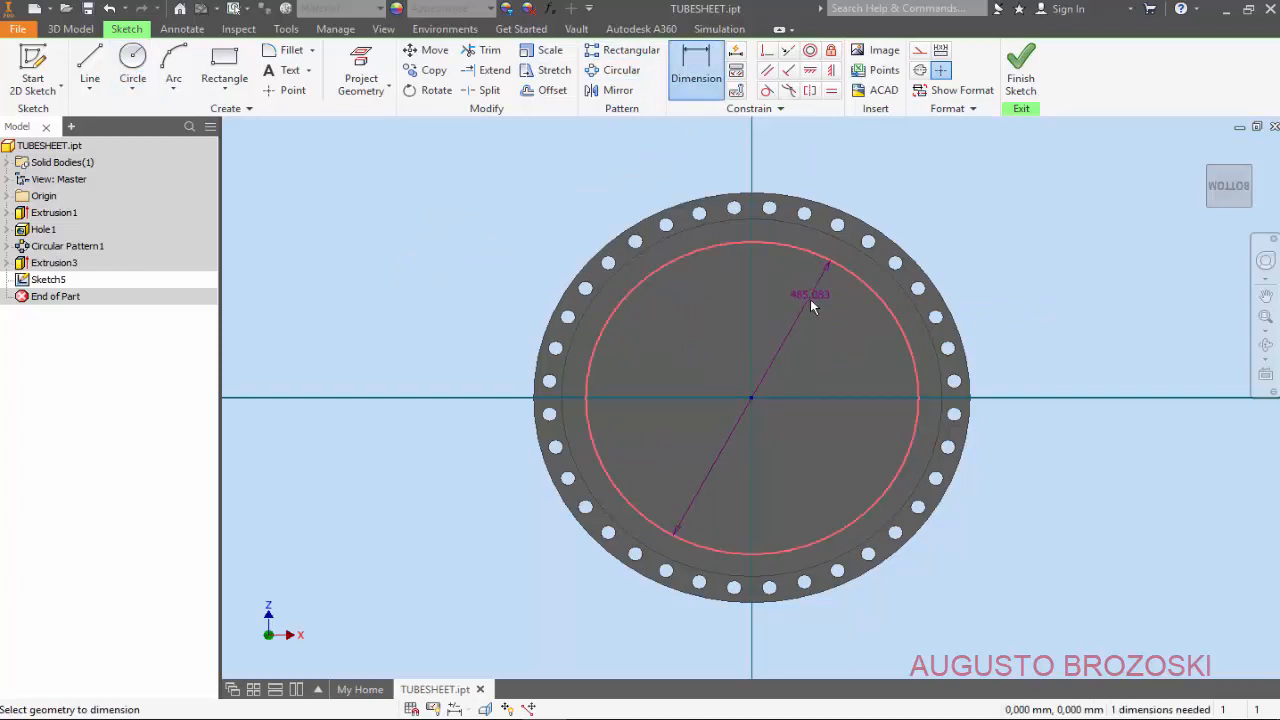
click(810, 301)
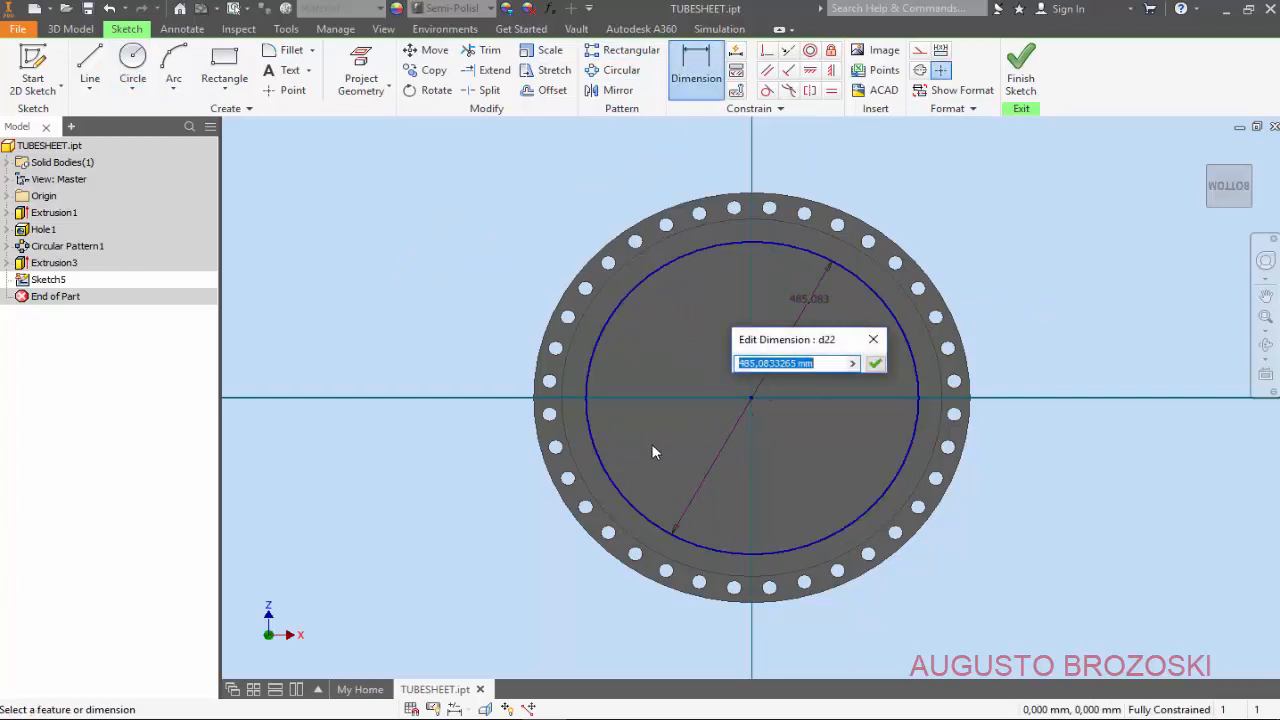
text(472)
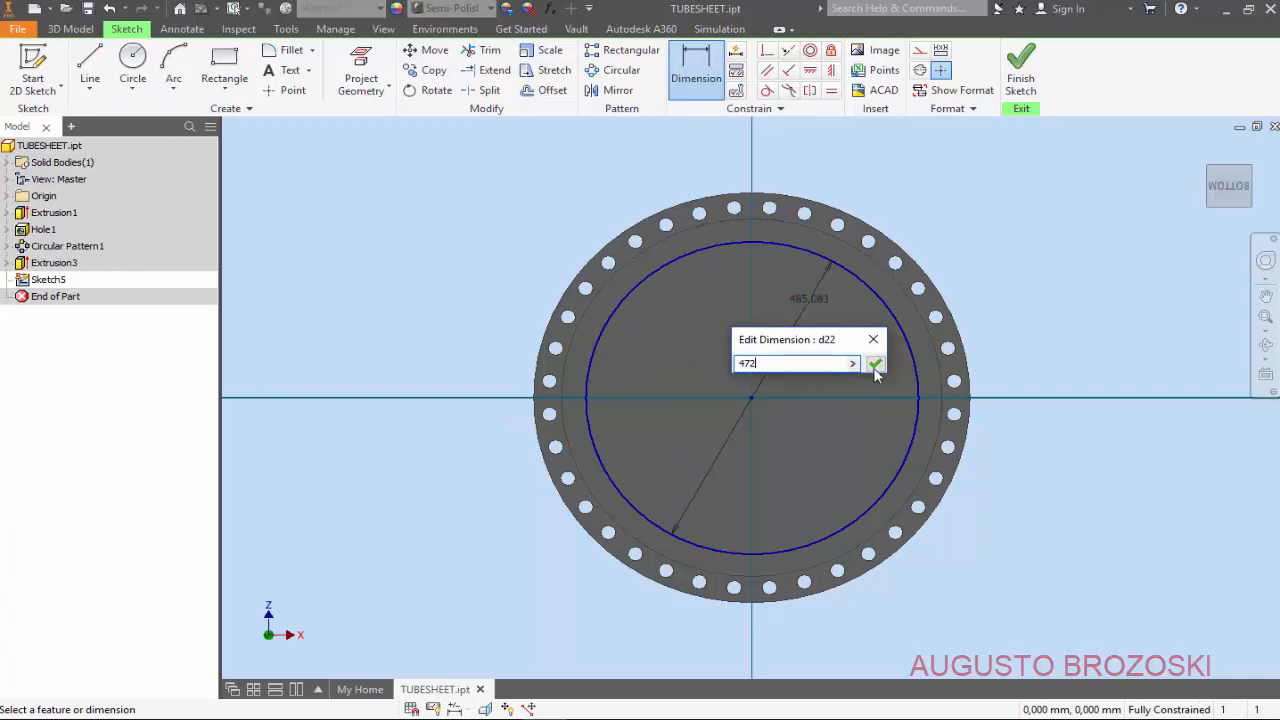
click(875, 364)
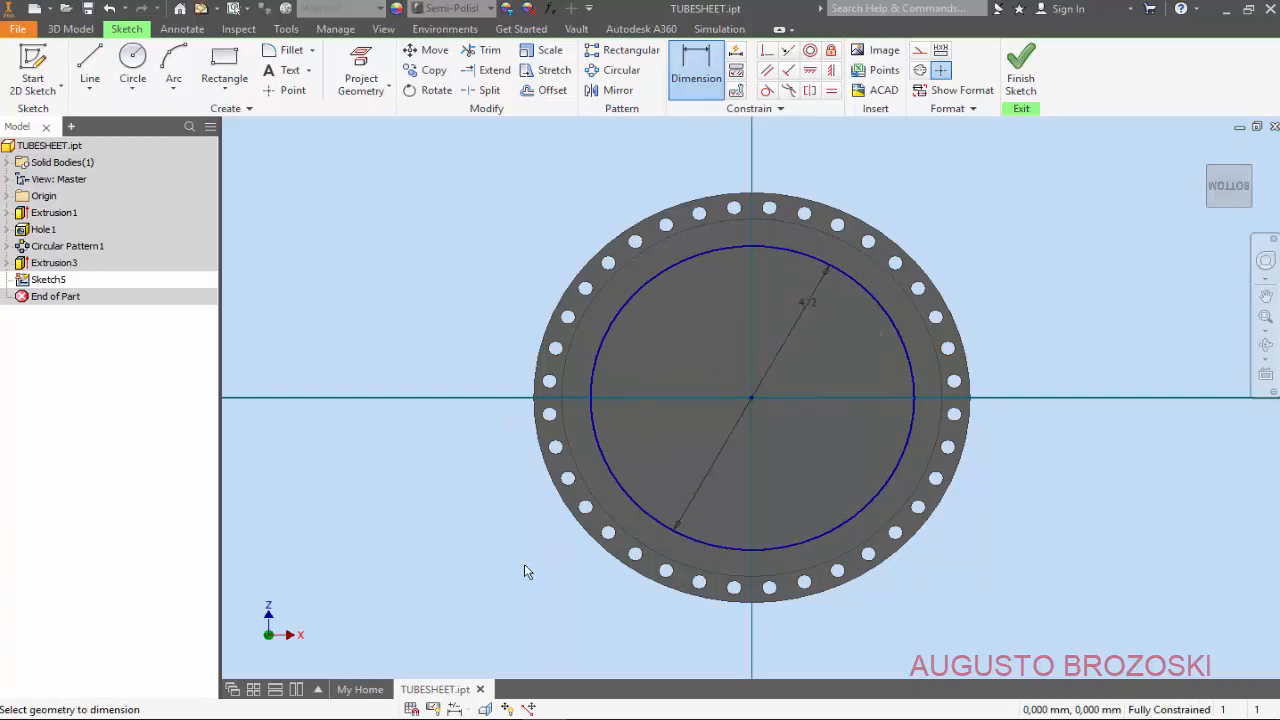
- Check the central gap in the PDF drawing and sketch two horizontal lines across the 472 mm circle, one just above and one just below its centre
click(410, 718)
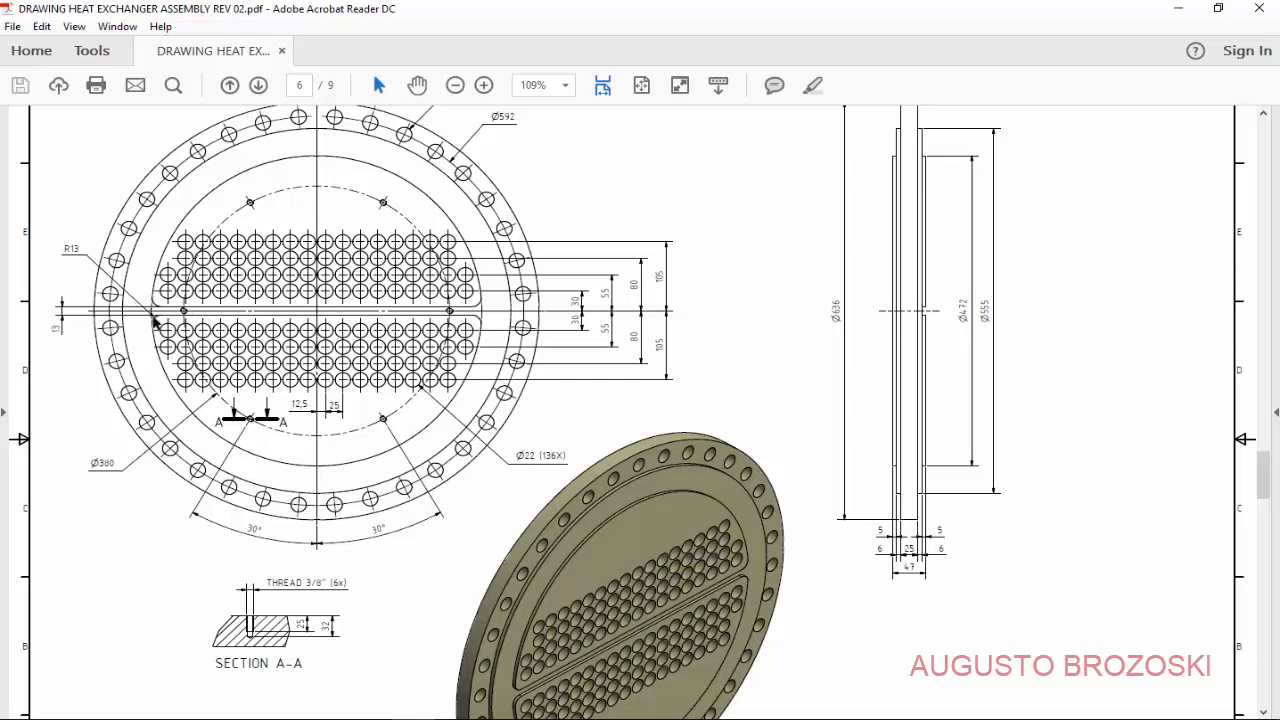
click(1178, 8)
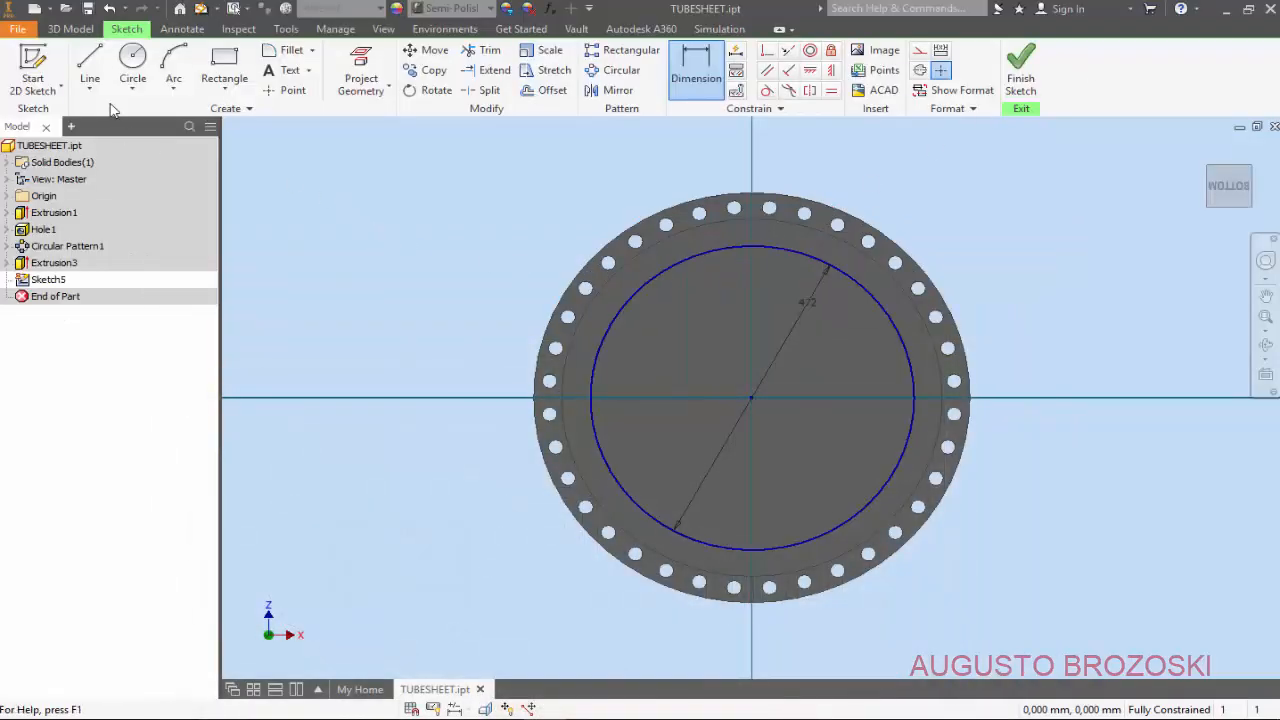
click(90, 60)
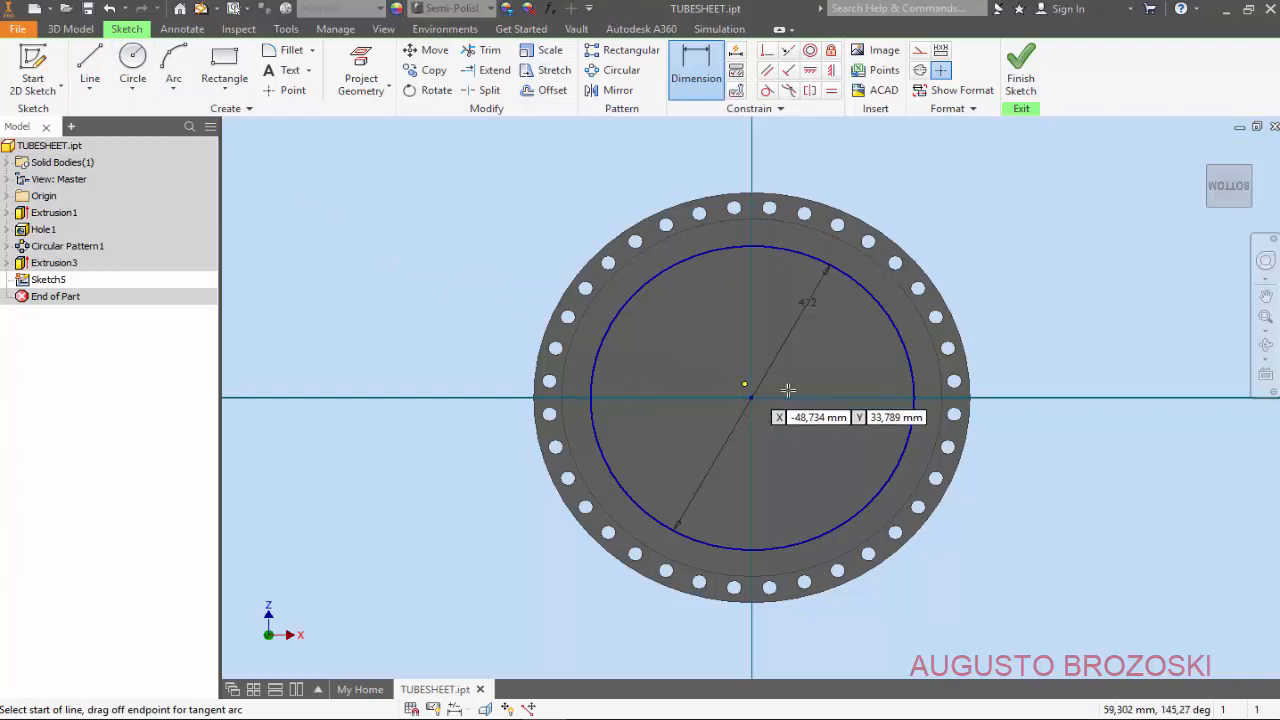
scroll(748, 386, down, 2)
scroll(791, 394, up, 5)
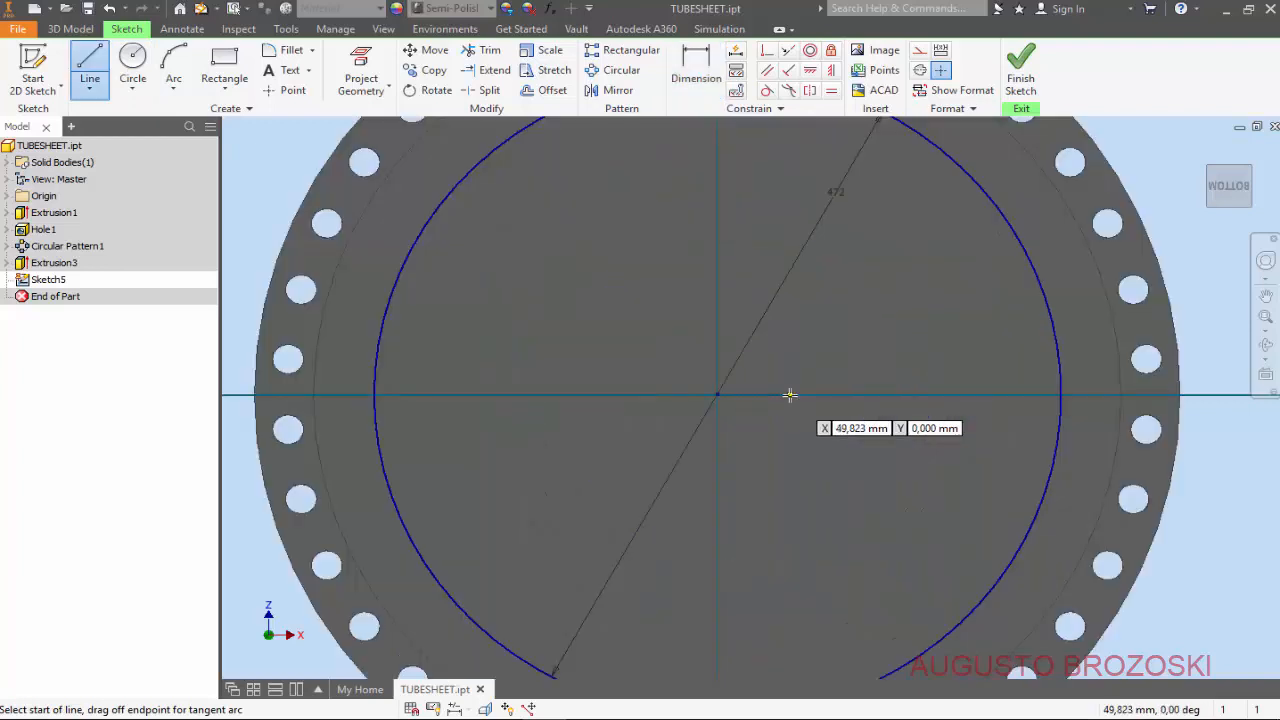
click(368, 373)
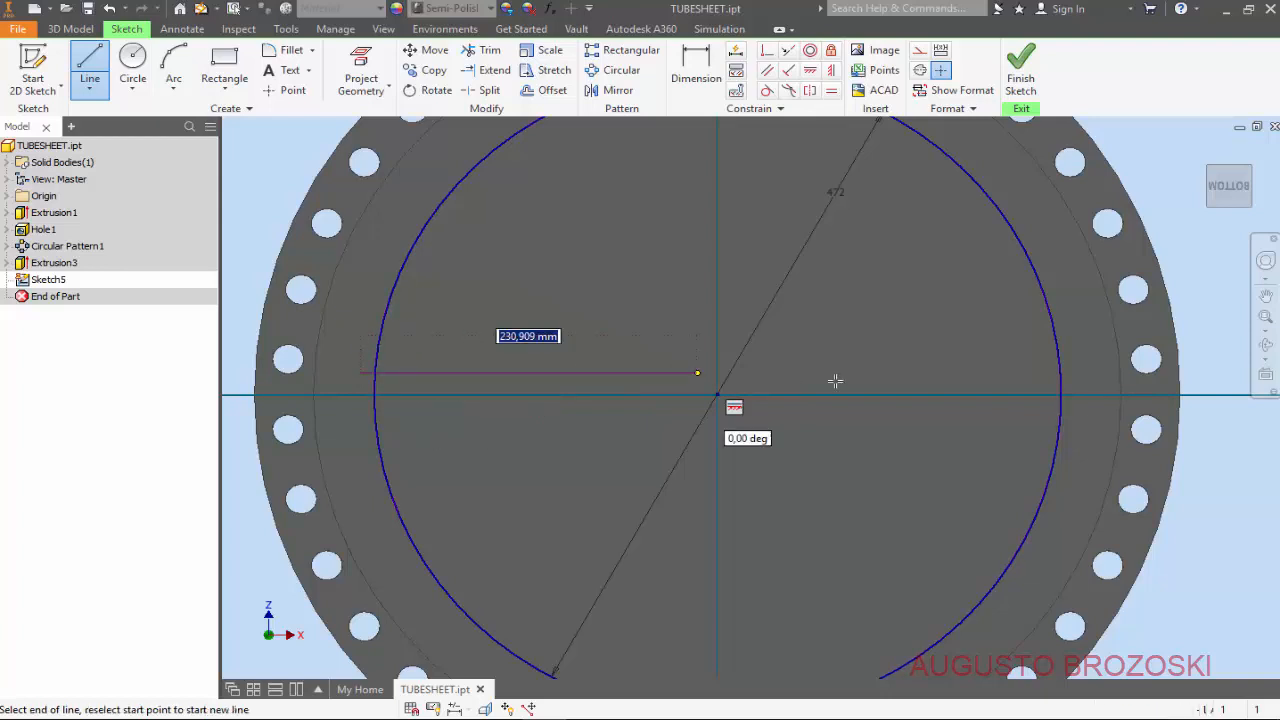
click(1080, 373)
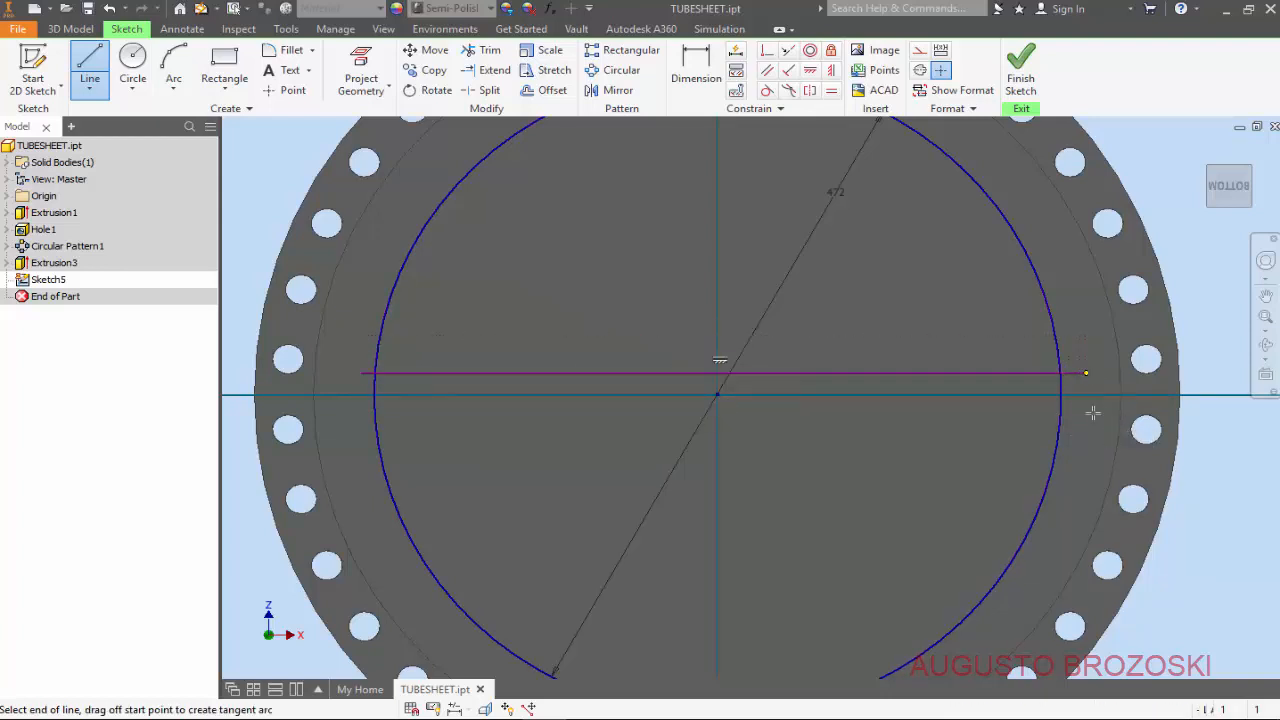
key(Escape)
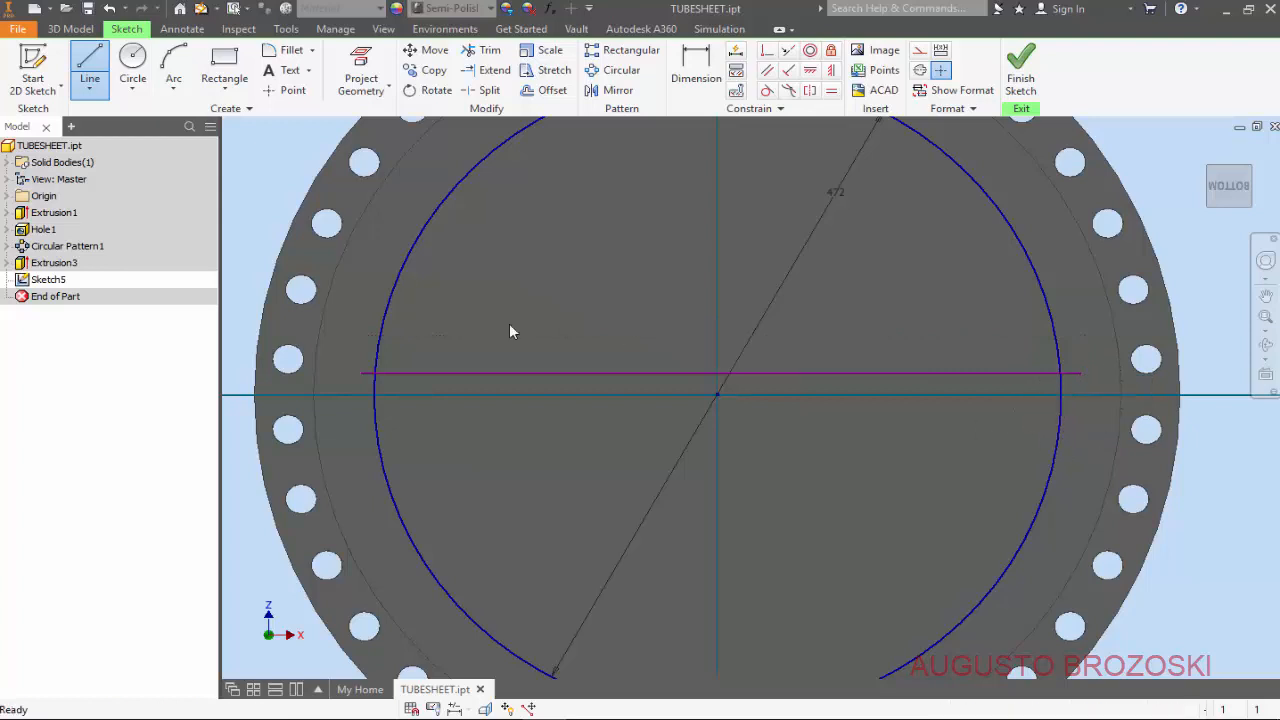
click(97, 68)
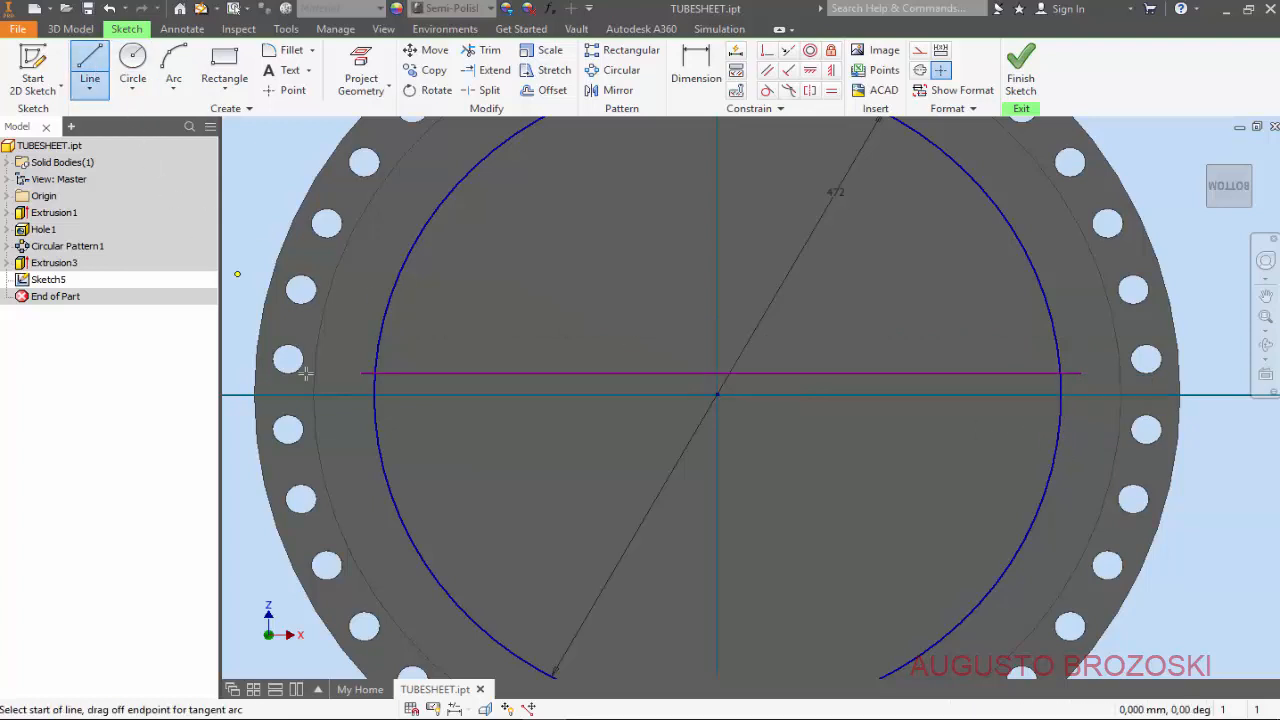
click(362, 413)
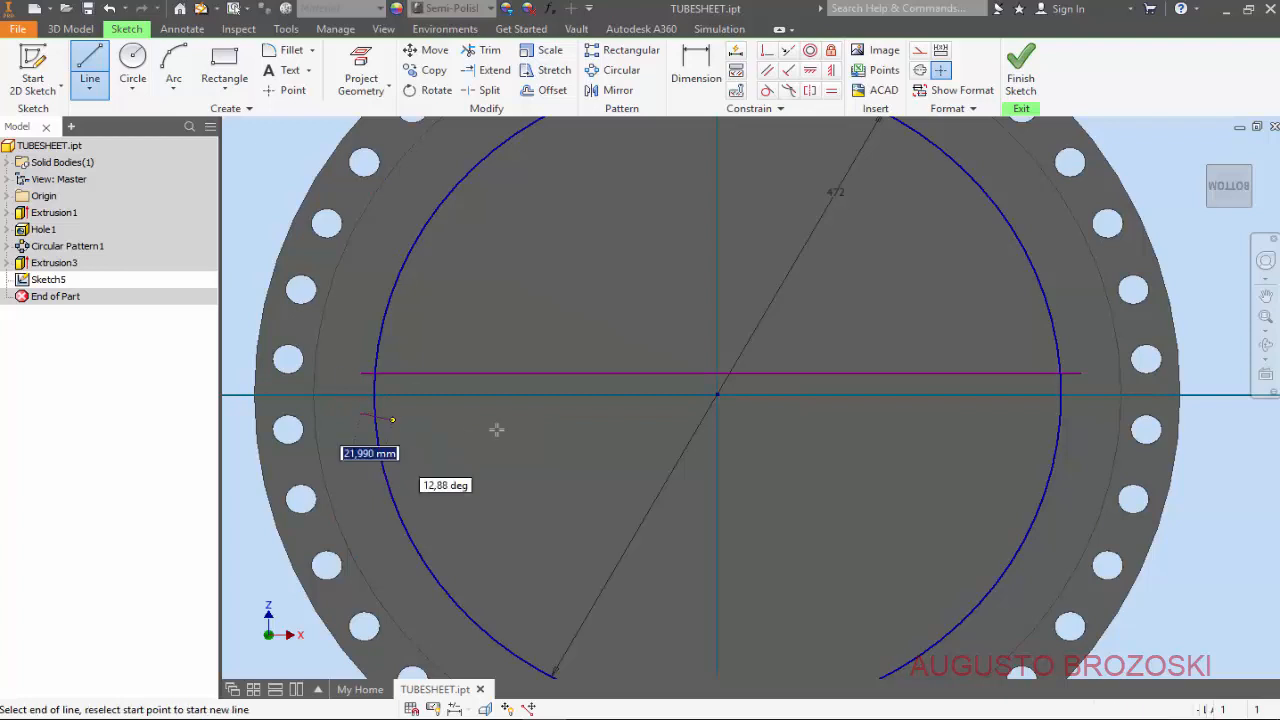
click(1087, 413)
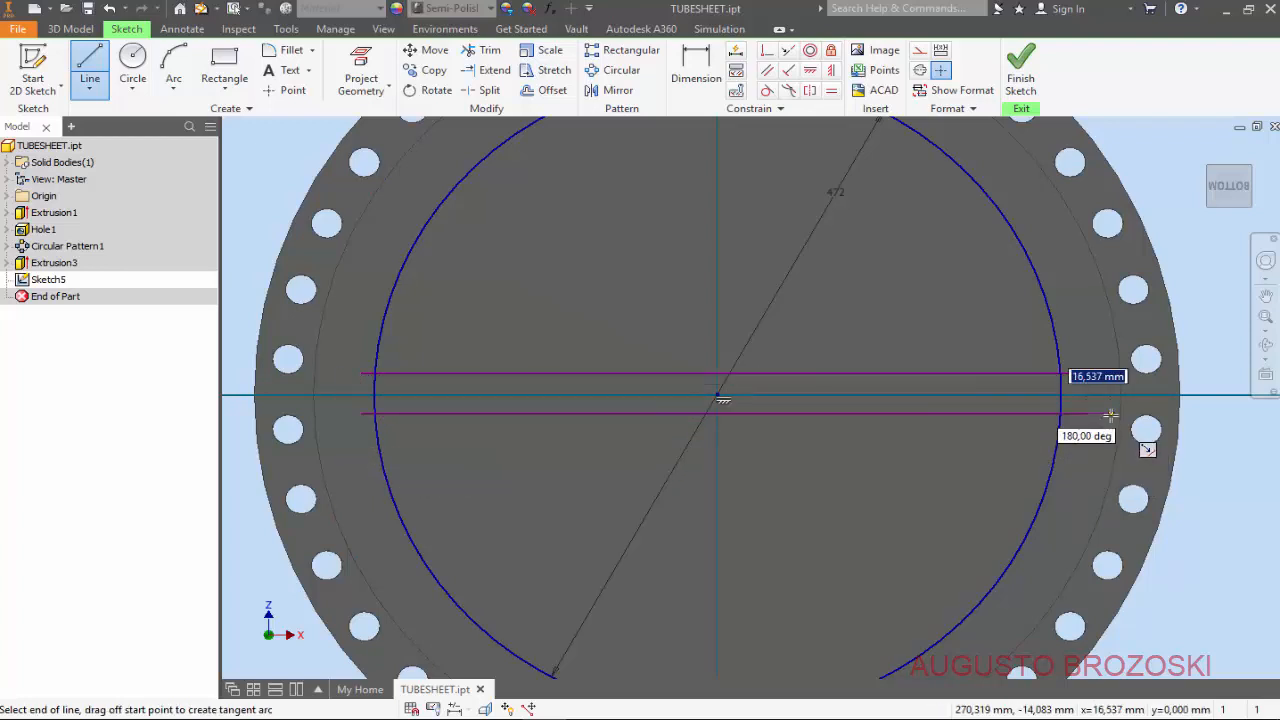
- Trim the line ends outside the 472 mm circle and its short arcs between the lines, leaving two closed half-disc profiles
key(Escape)
key(Escape)
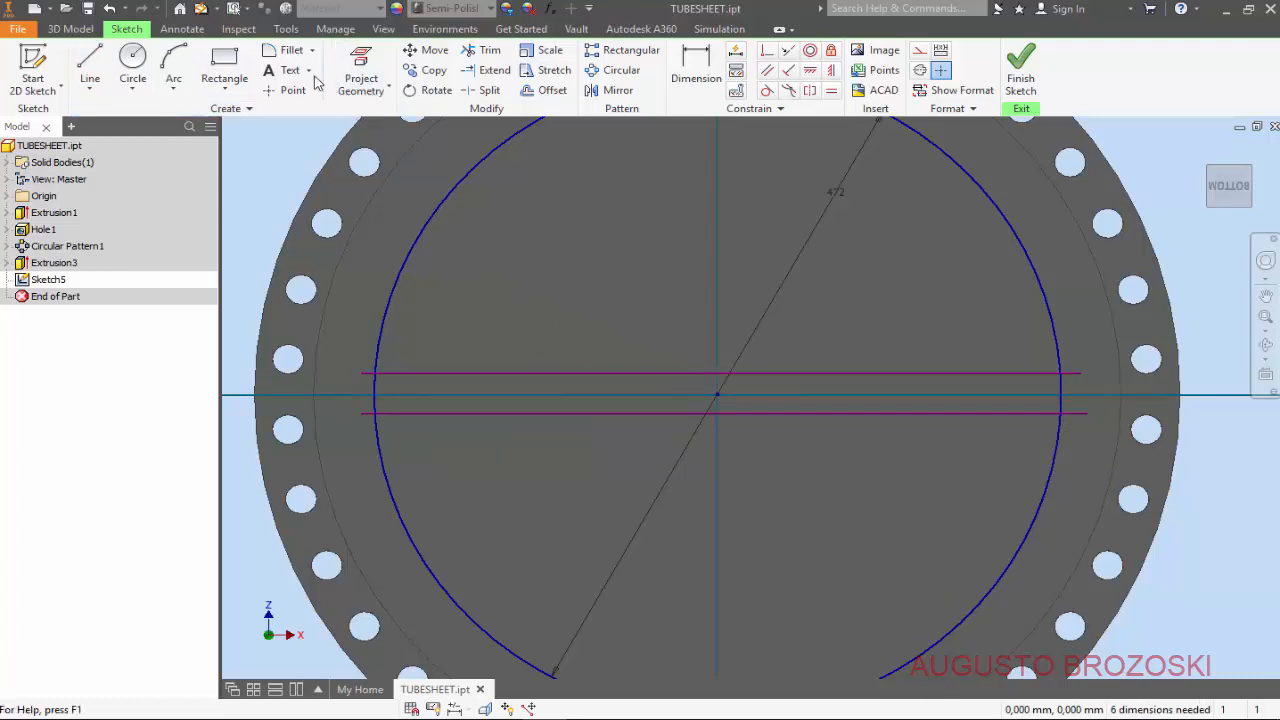
click(482, 52)
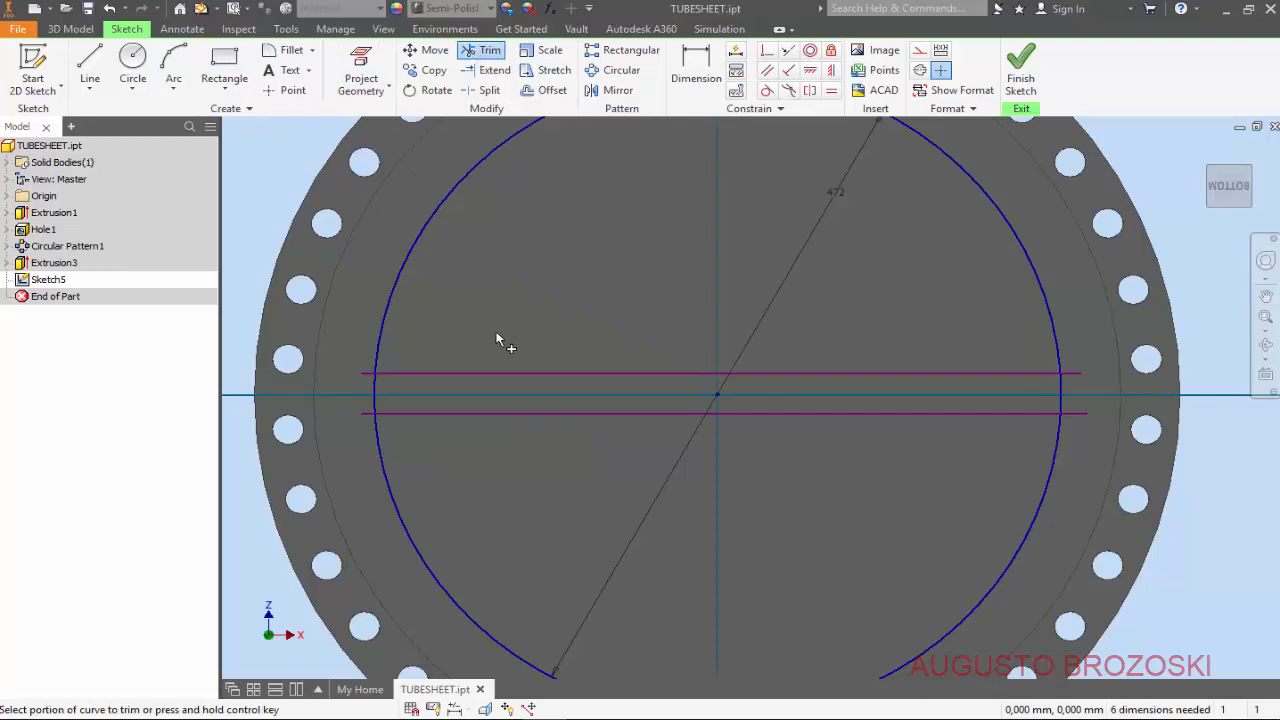
click(367, 372)
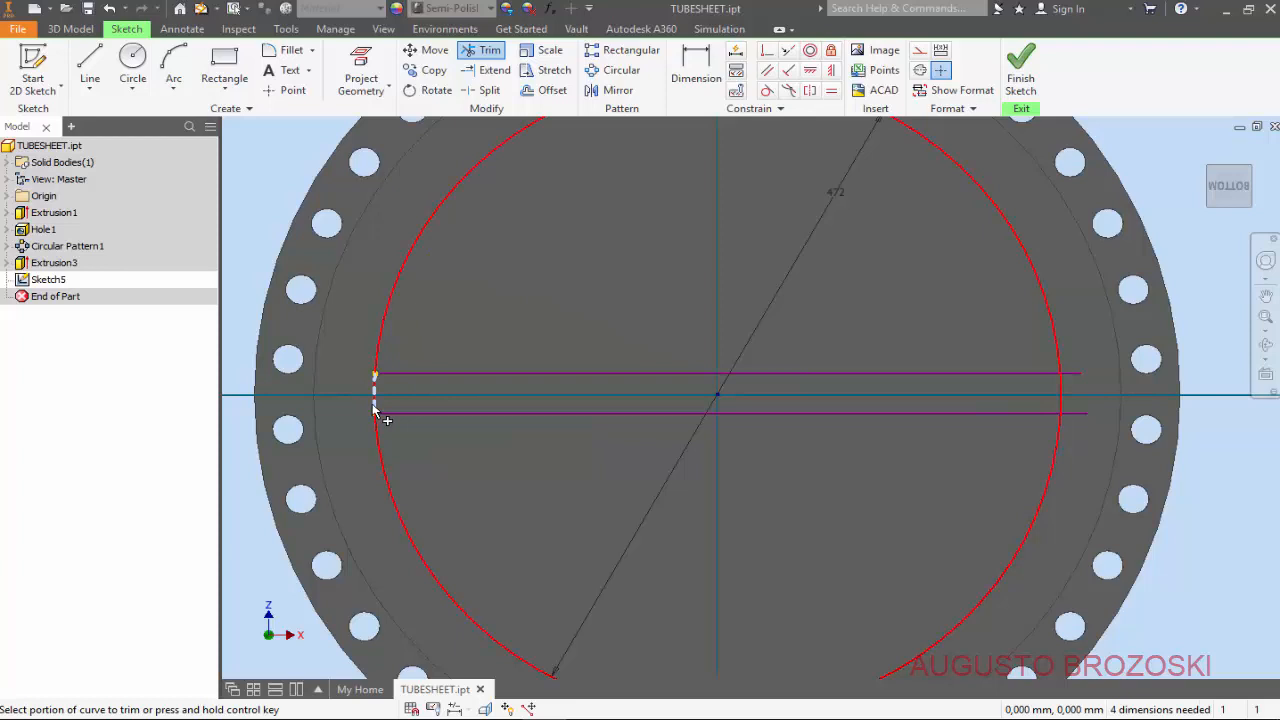
click(374, 406)
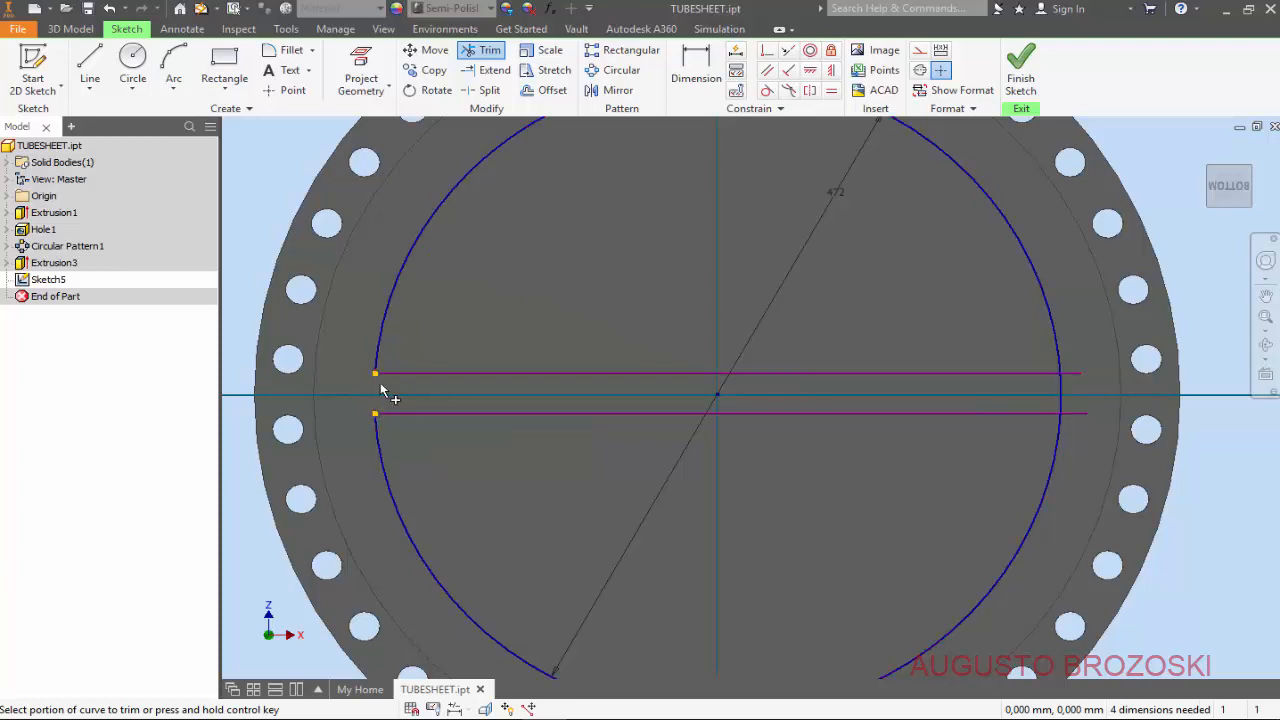
click(1062, 390)
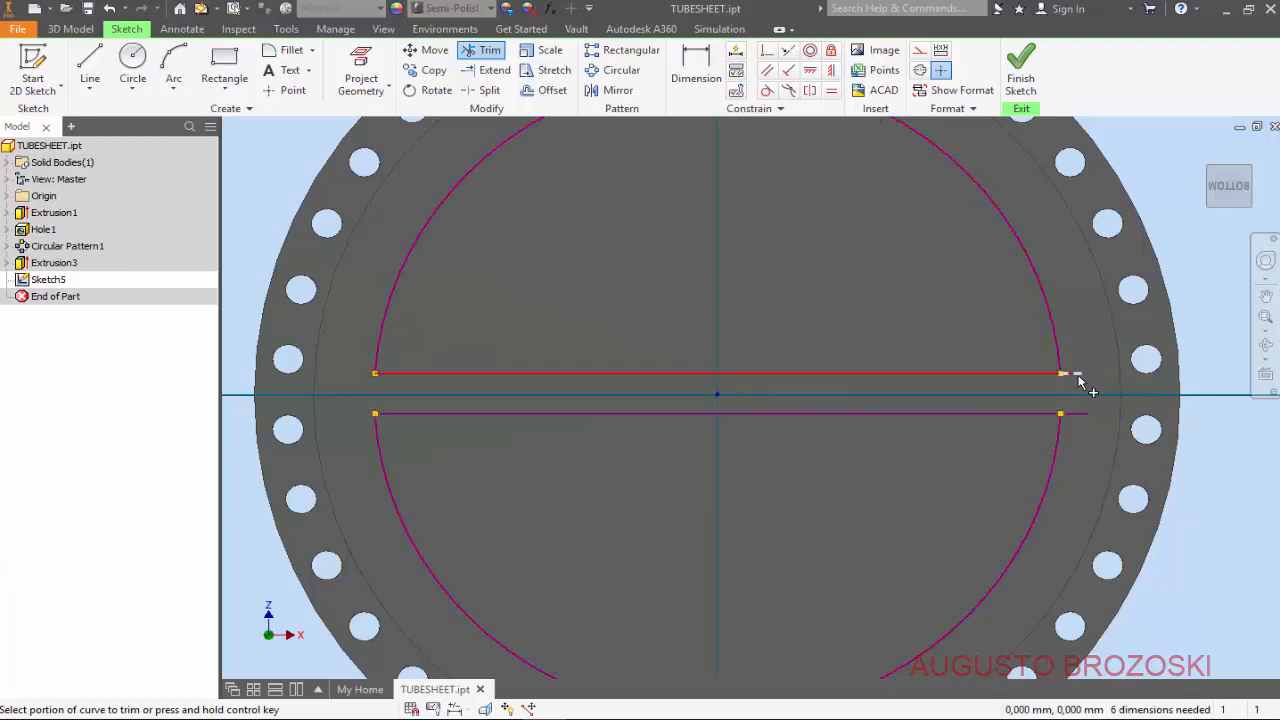
click(1082, 412)
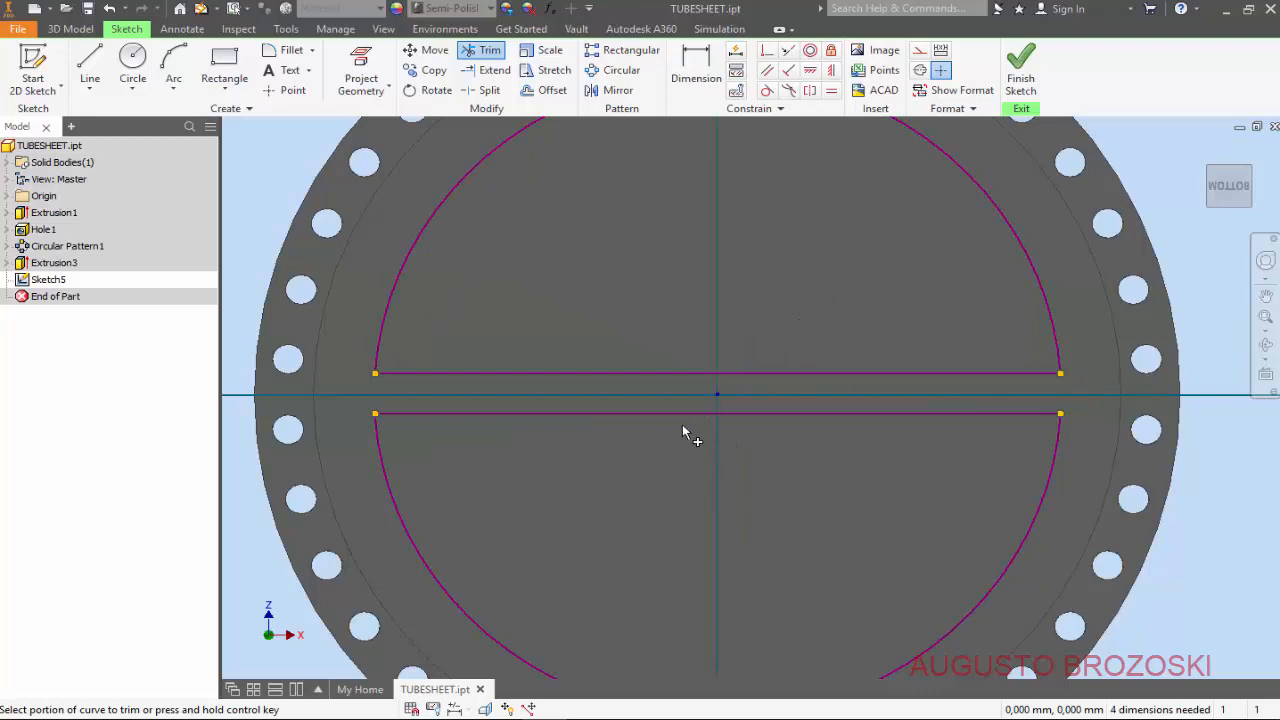
key(Escape)
- Dimension the upper arc to a 236 mm radius and constrain the lower arc equal to it
scroll(684, 442, down, 3)
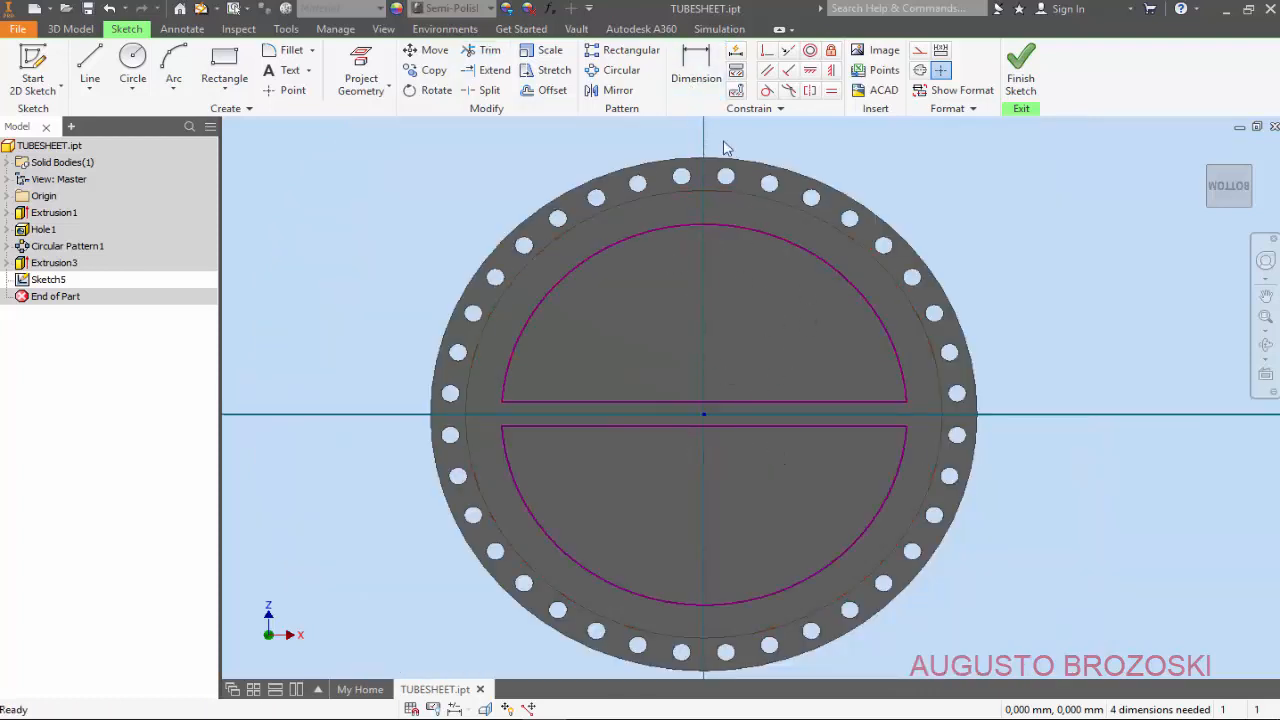
click(697, 66)
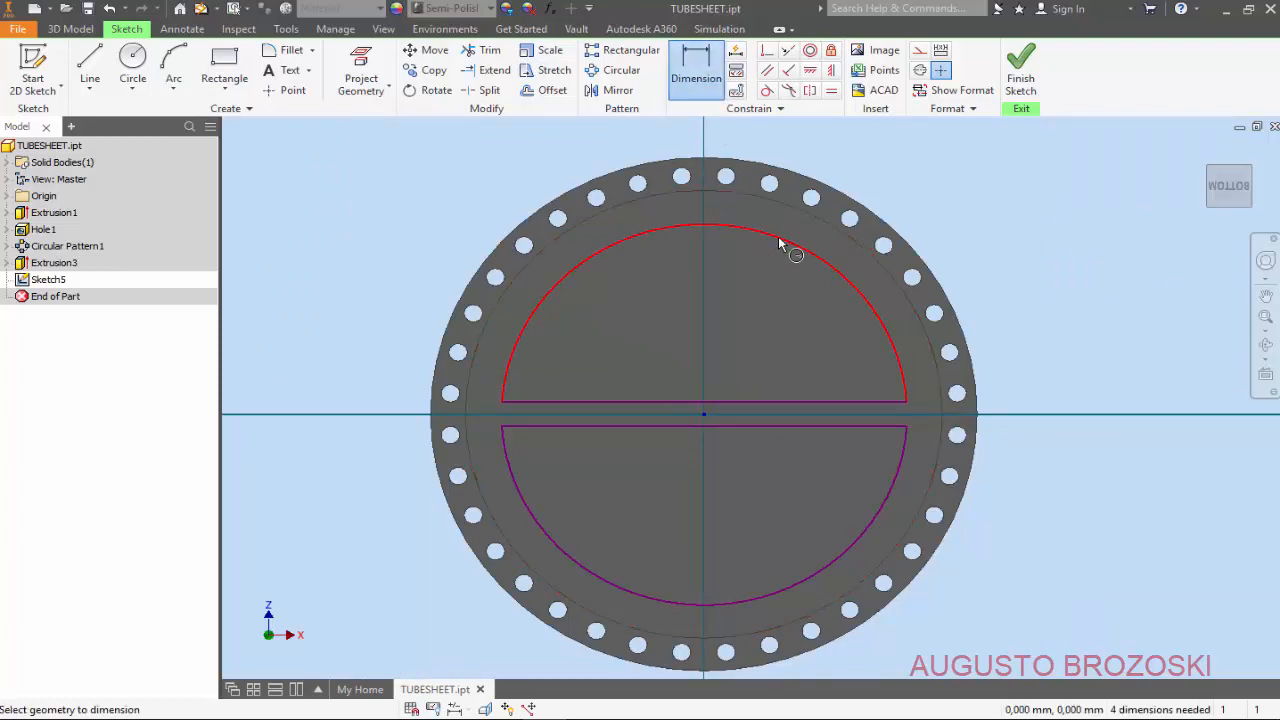
click(778, 236)
click(766, 298)
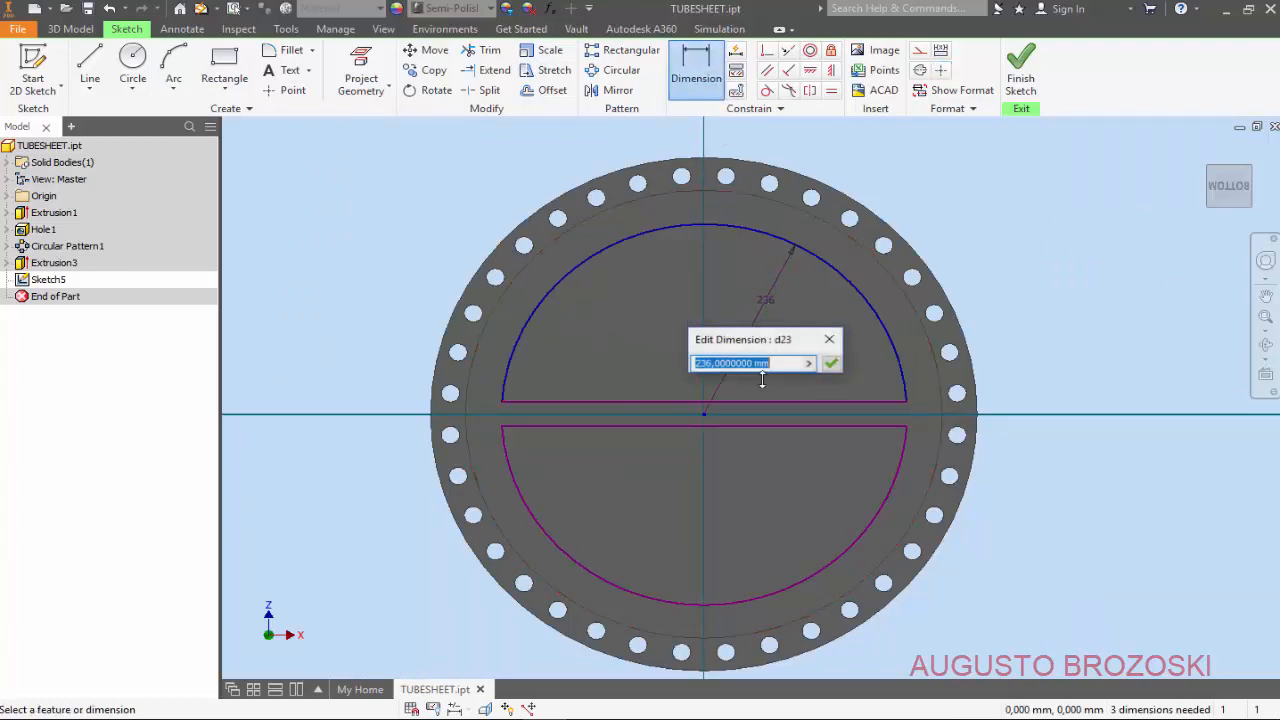
click(832, 364)
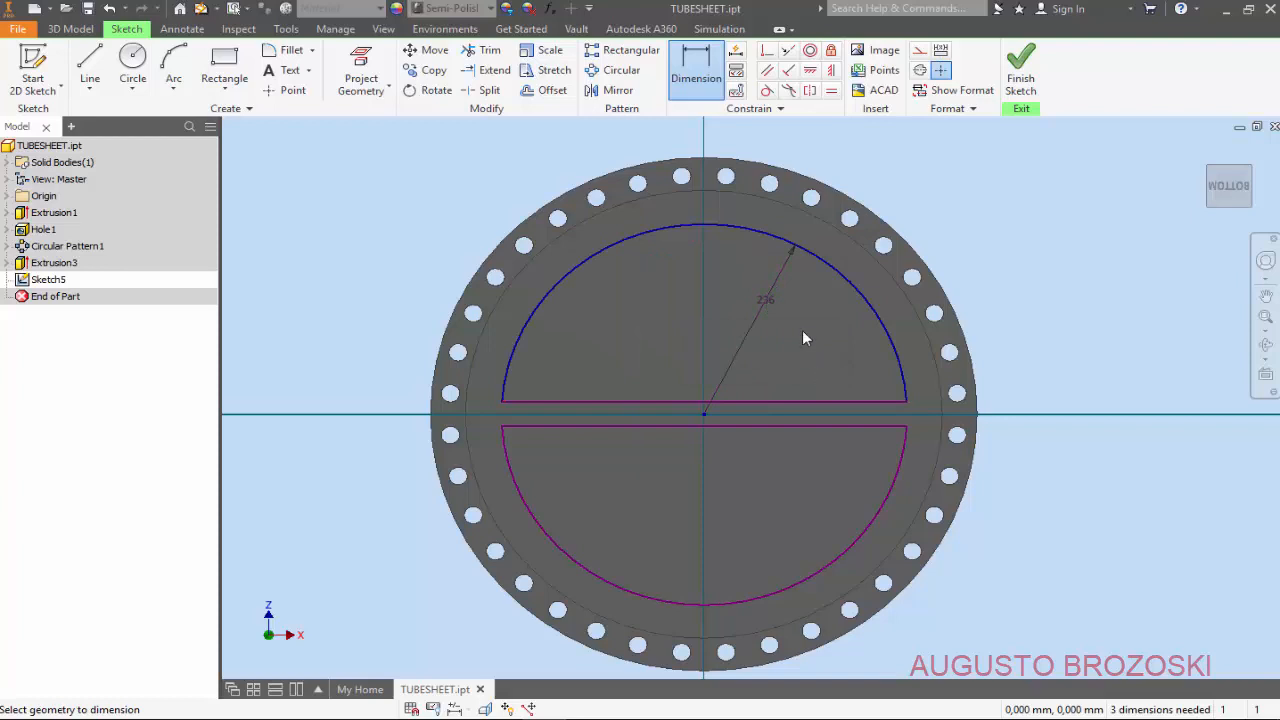
click(831, 92)
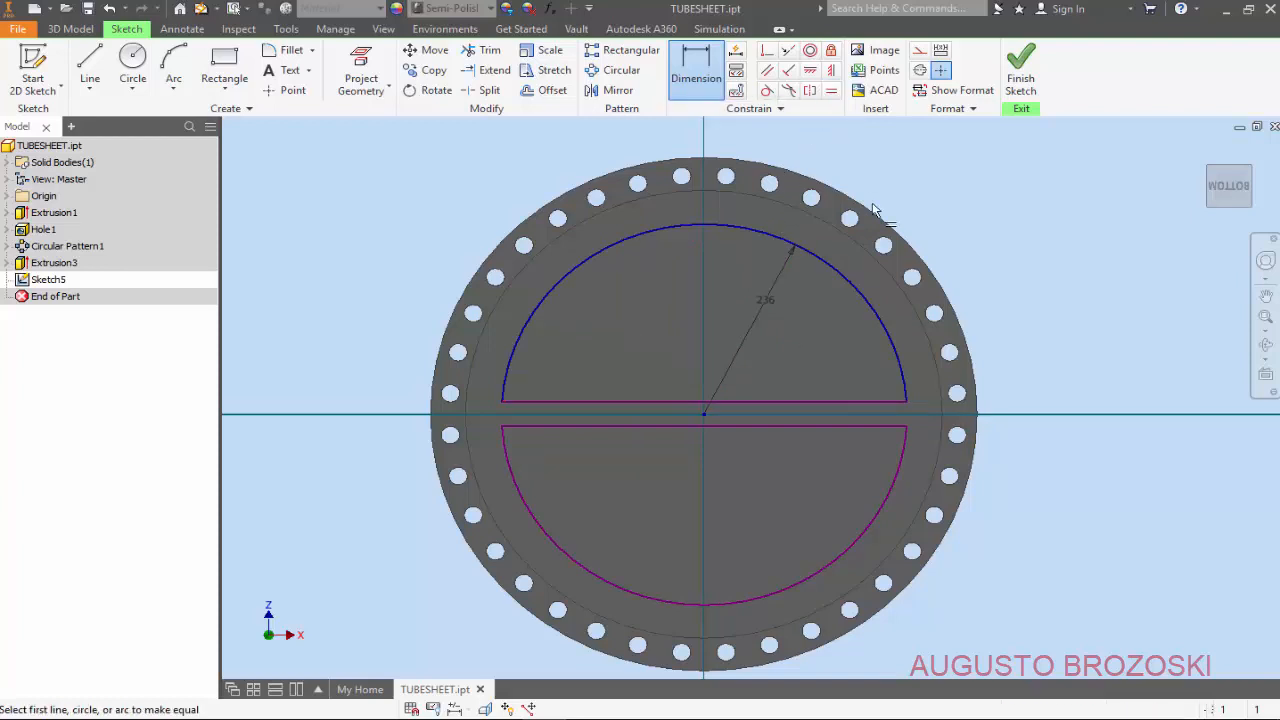
click(901, 460)
click(904, 374)
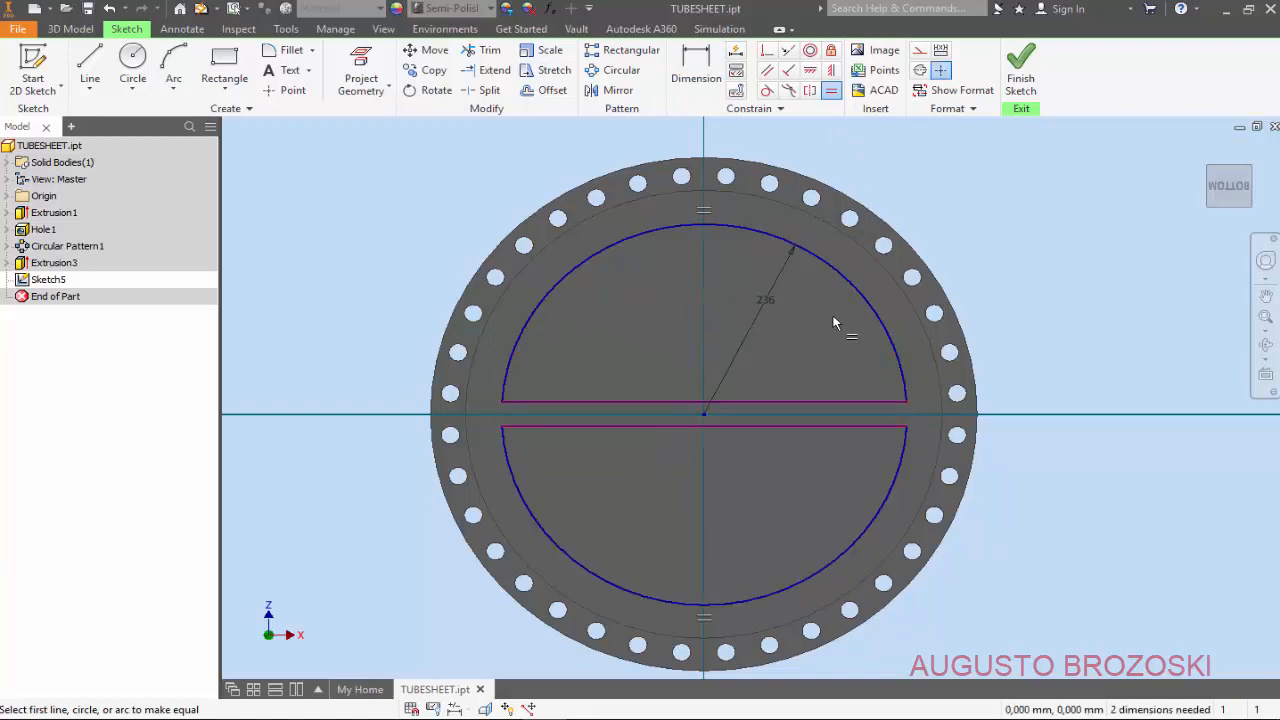
- Dimension the upper horizontal line 6.5 mm from the sketch's centre point
click(696, 65)
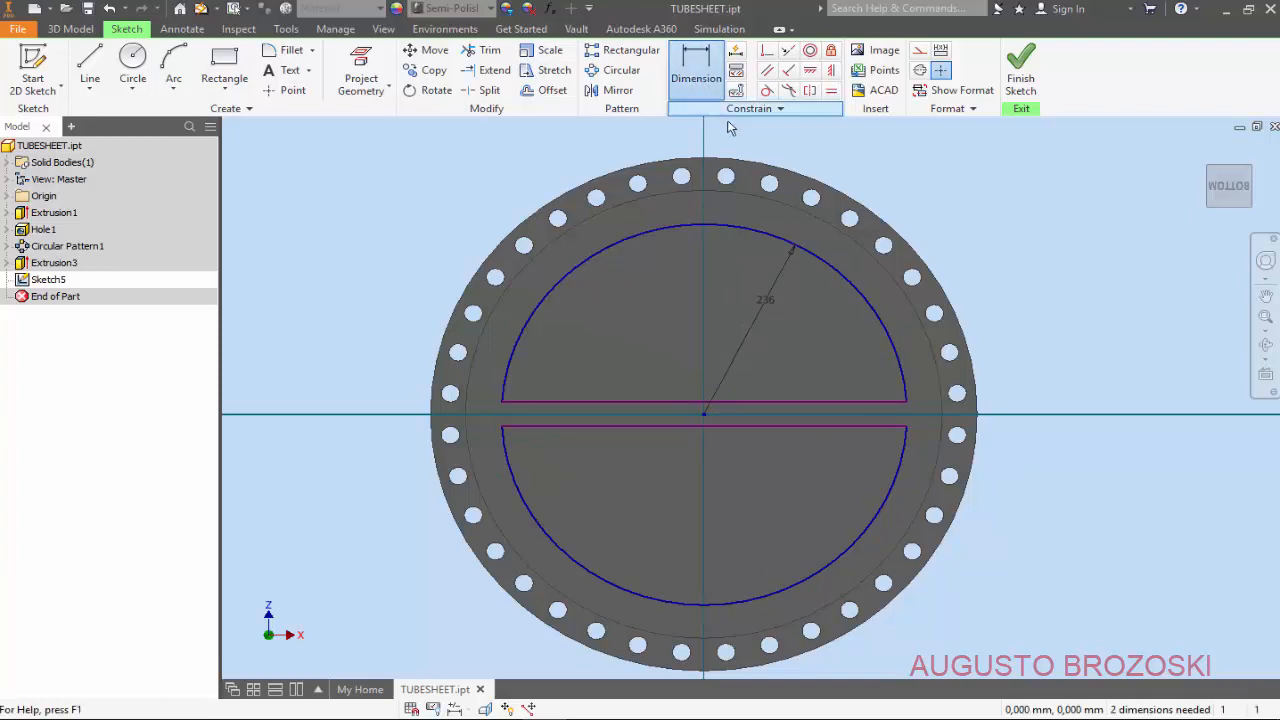
scroll(822, 438, up, 3)
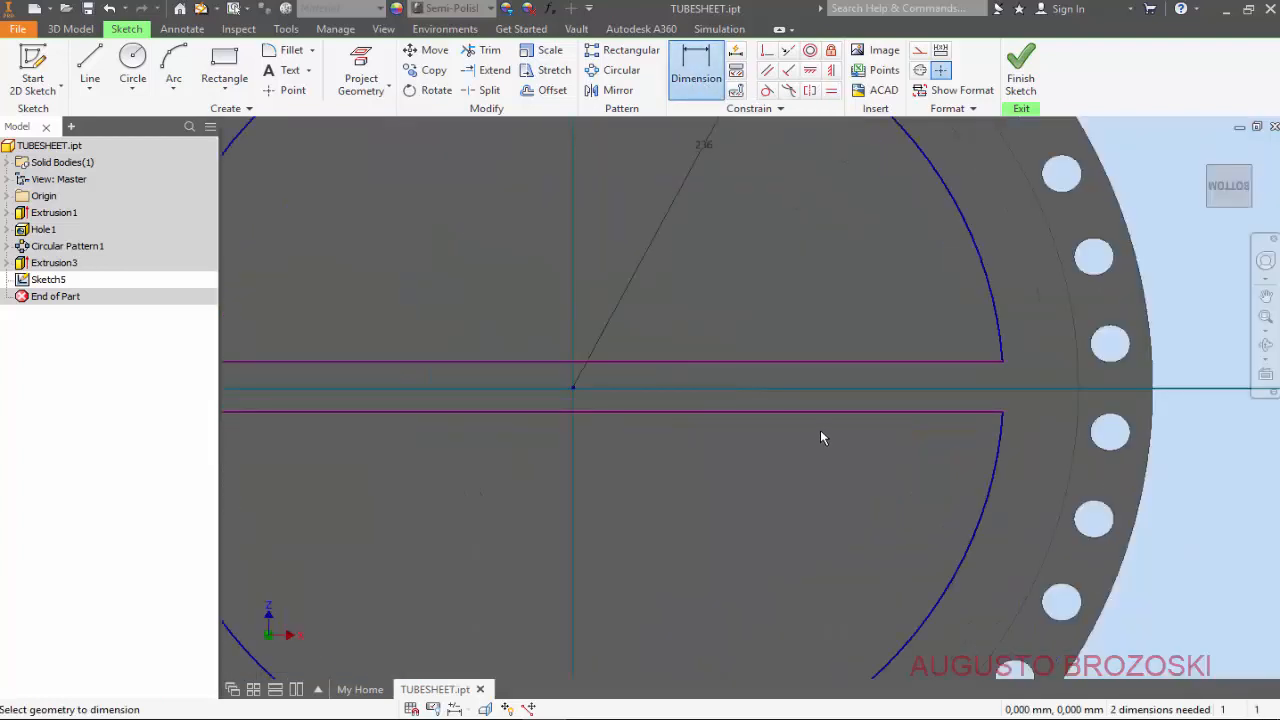
click(916, 361)
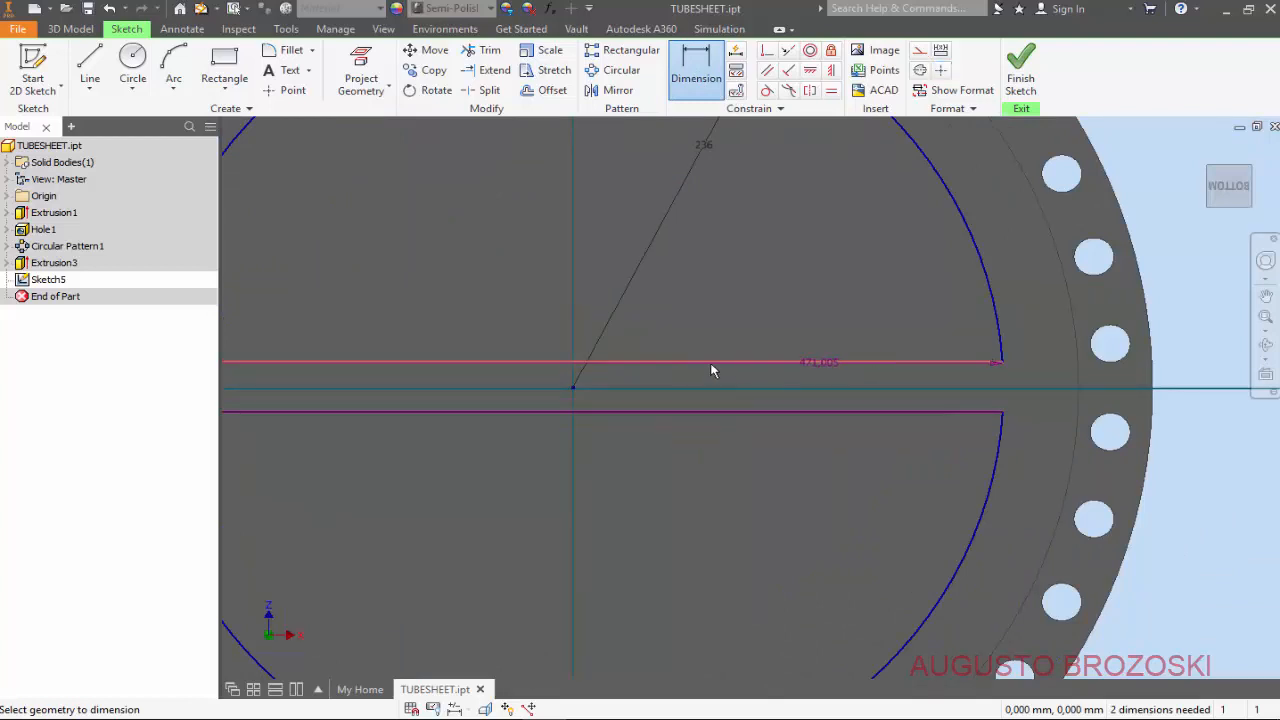
click(575, 387)
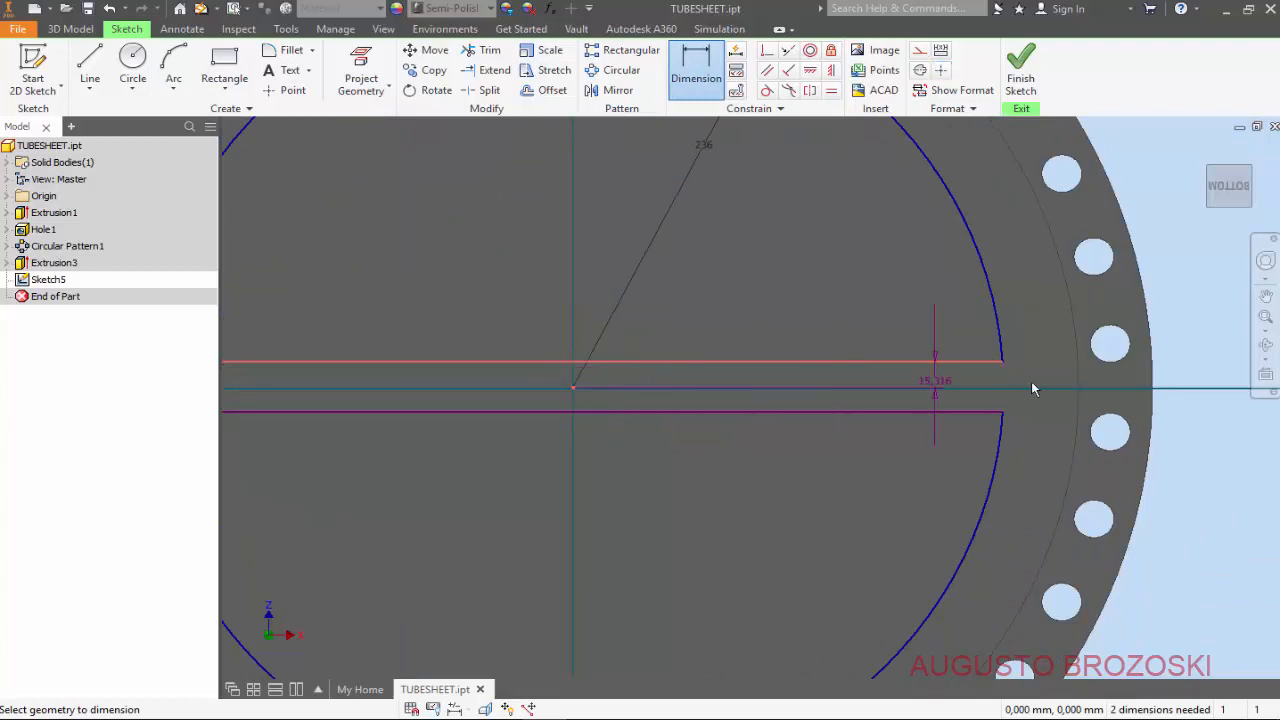
click(1205, 376)
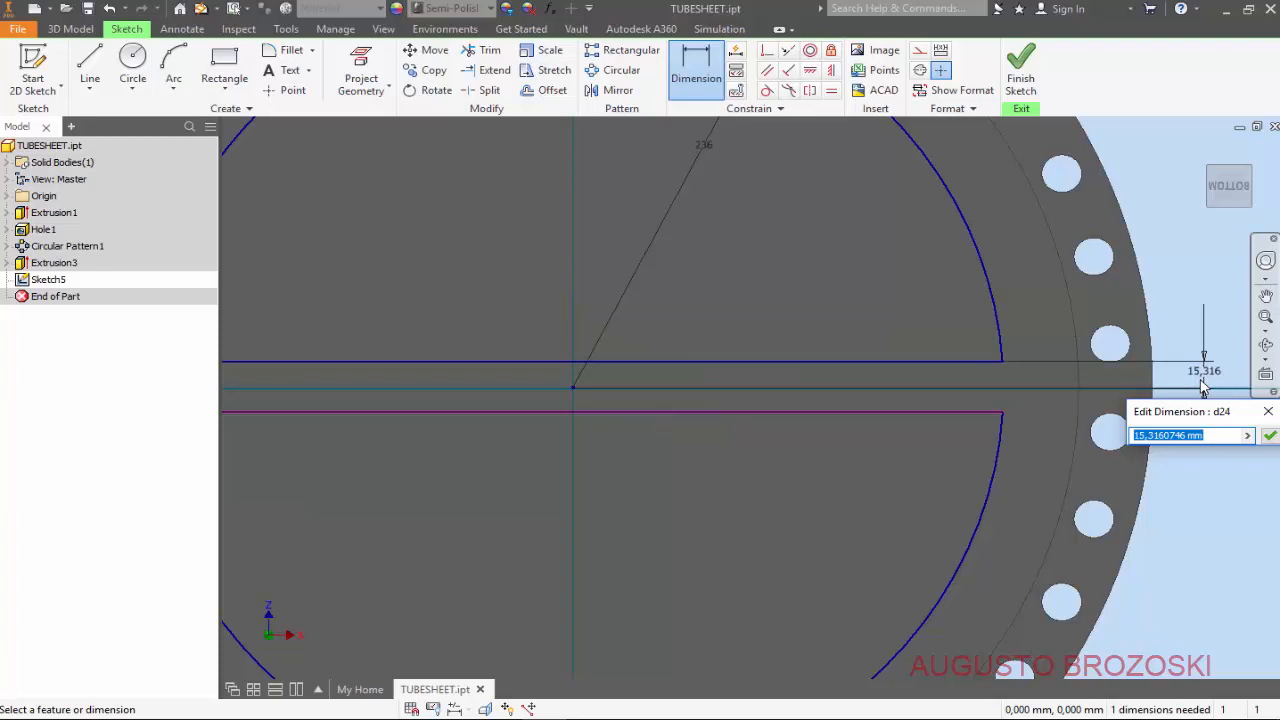
text(6.5)
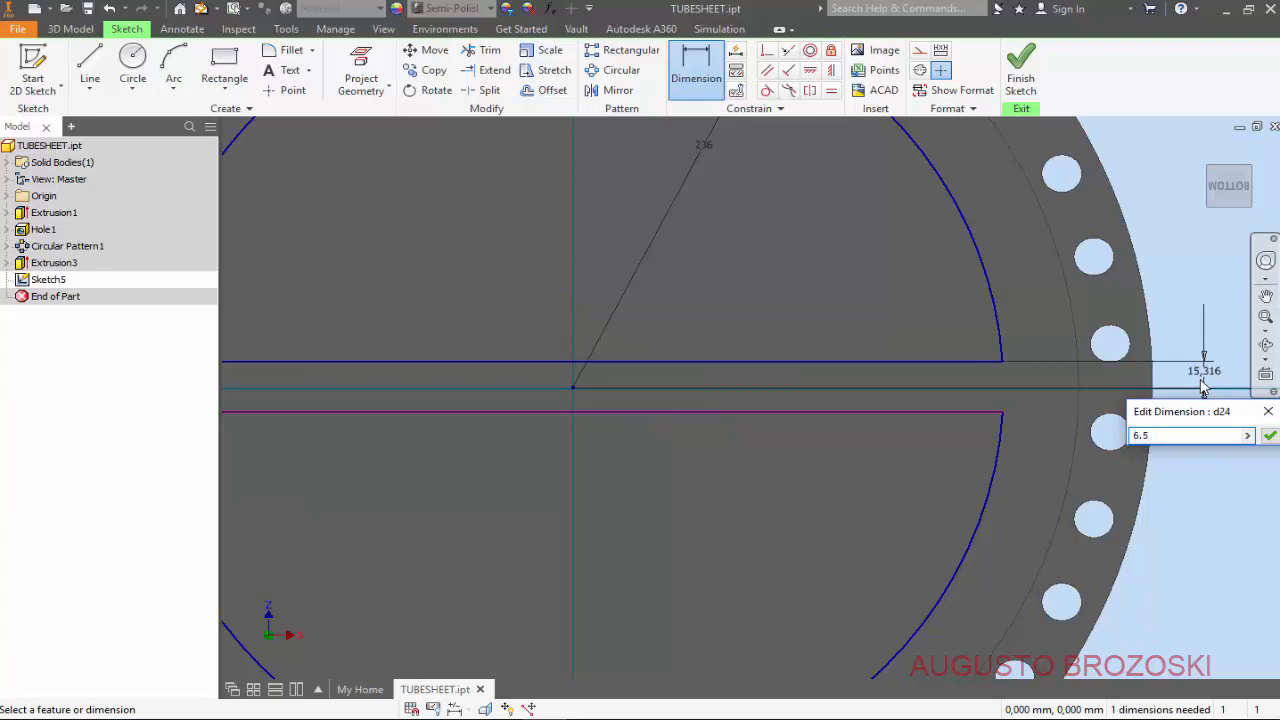
key(Return)
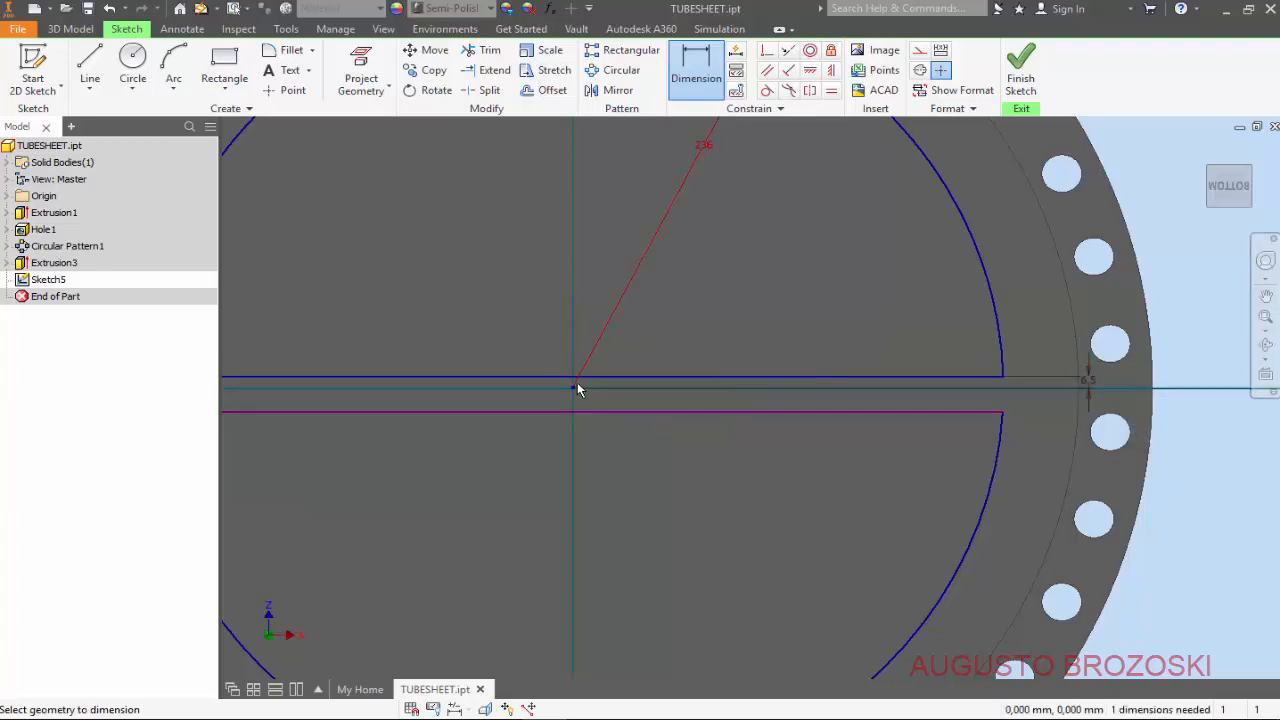
- Dimension the lower horizontal line from the centre point, linking its distance to the upper line's 6.5 mm dimension
click(818, 412)
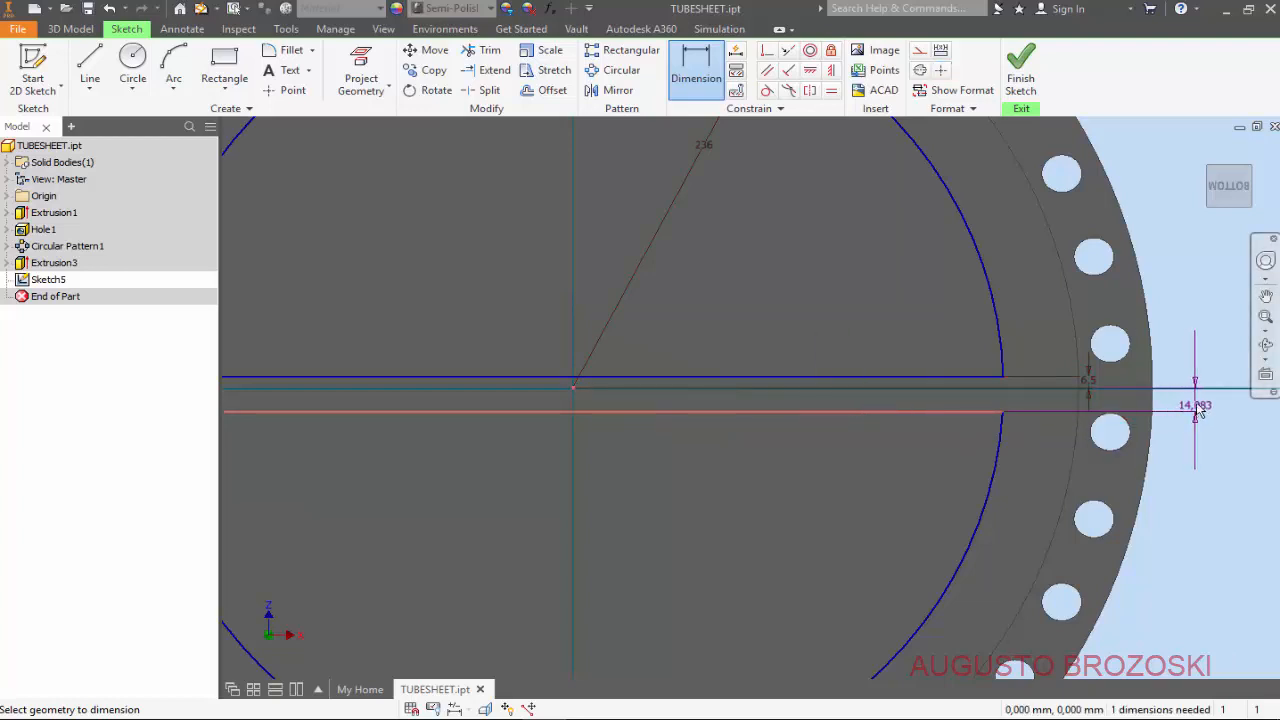
click(1197, 410)
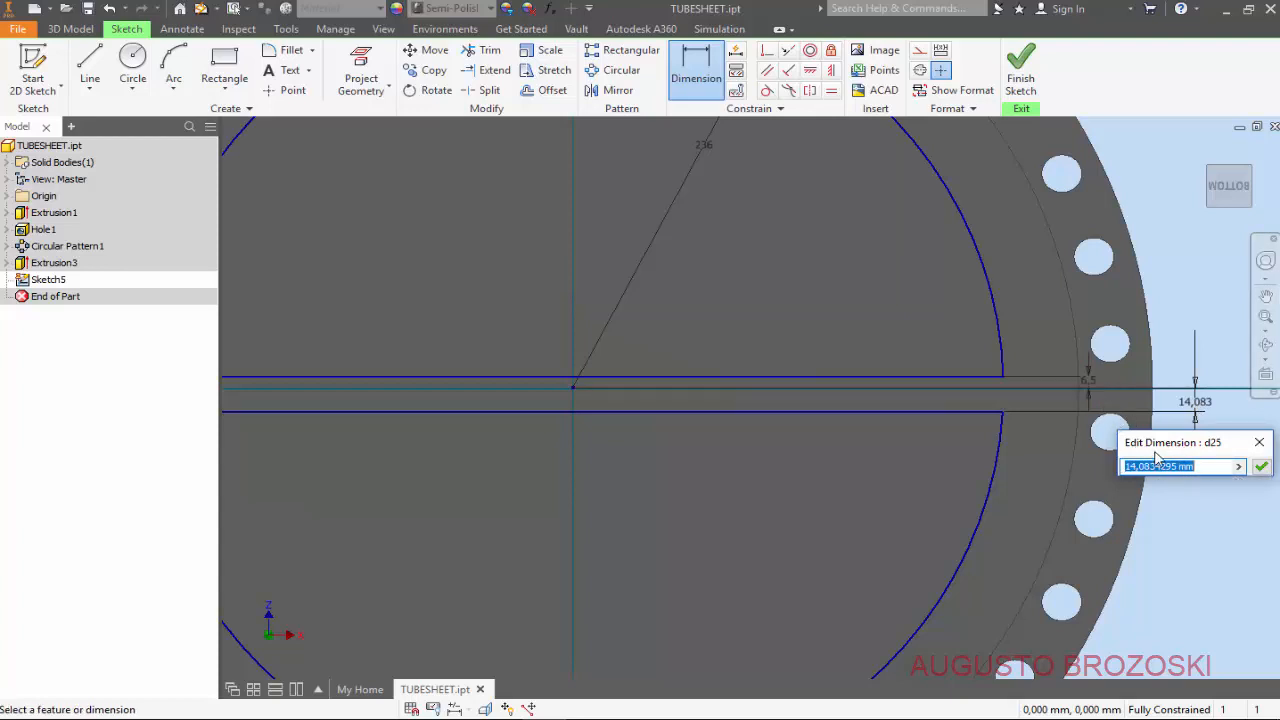
click(1092, 382)
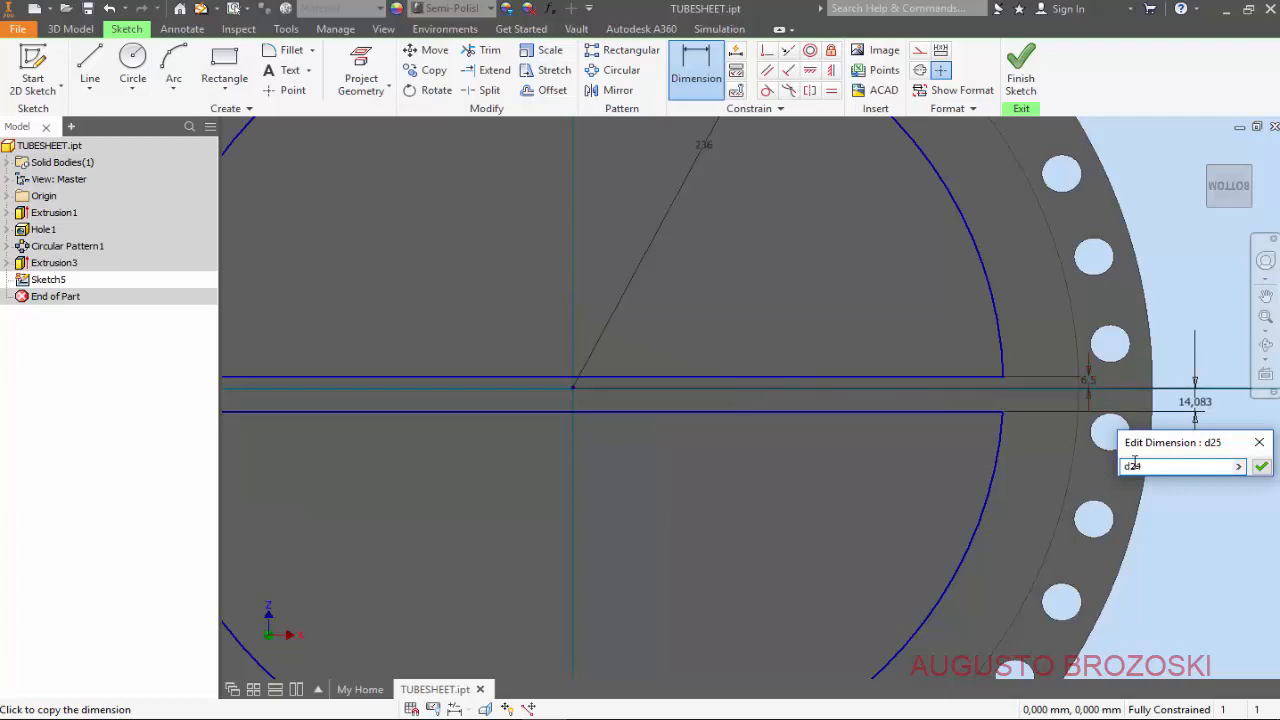
click(1261, 466)
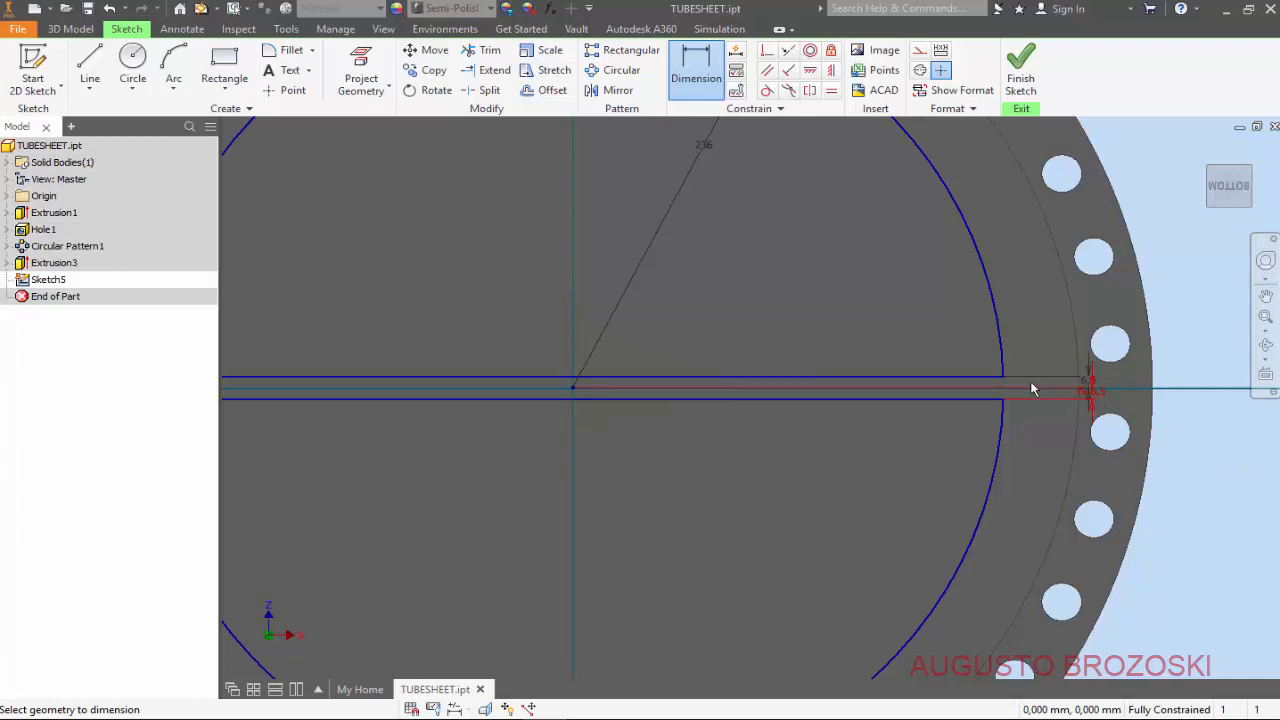
- Finish the sketch and extrude both half-disc profiles 5 mm outward, joined to the raised face, checking the height against the PDF drawing
scroll(954, 312, down, 3)
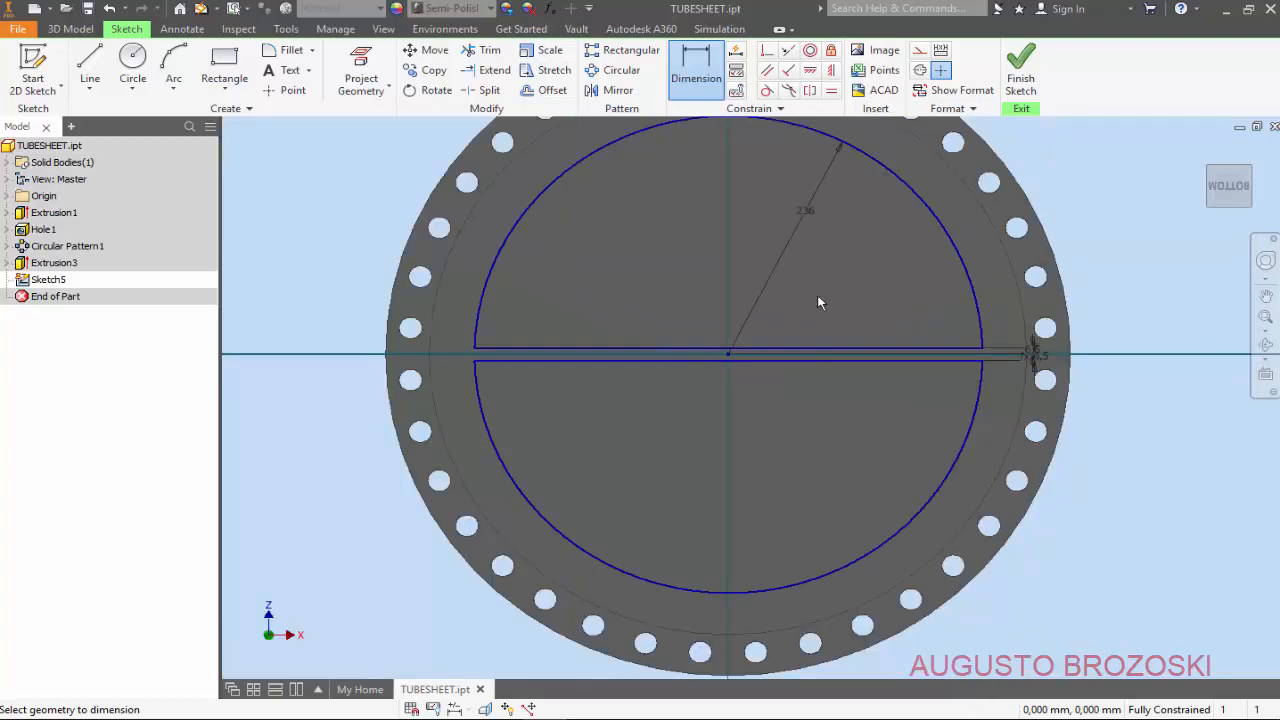
click(1022, 75)
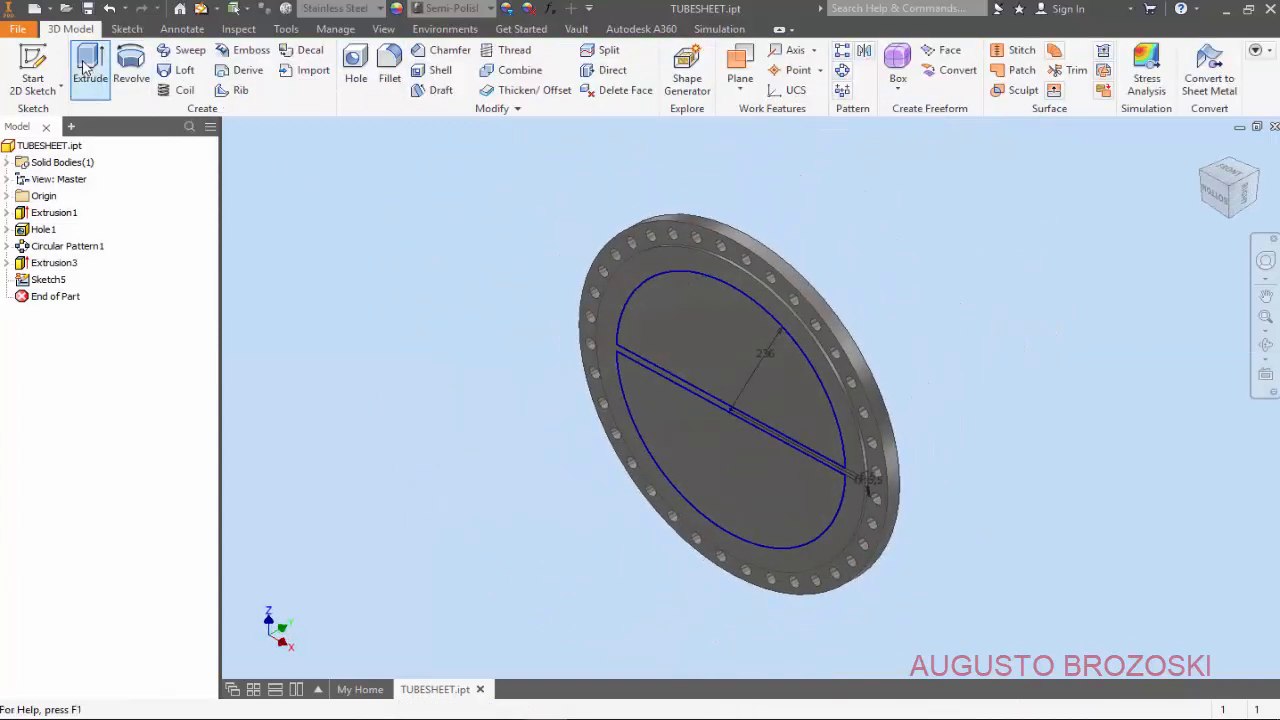
click(90, 65)
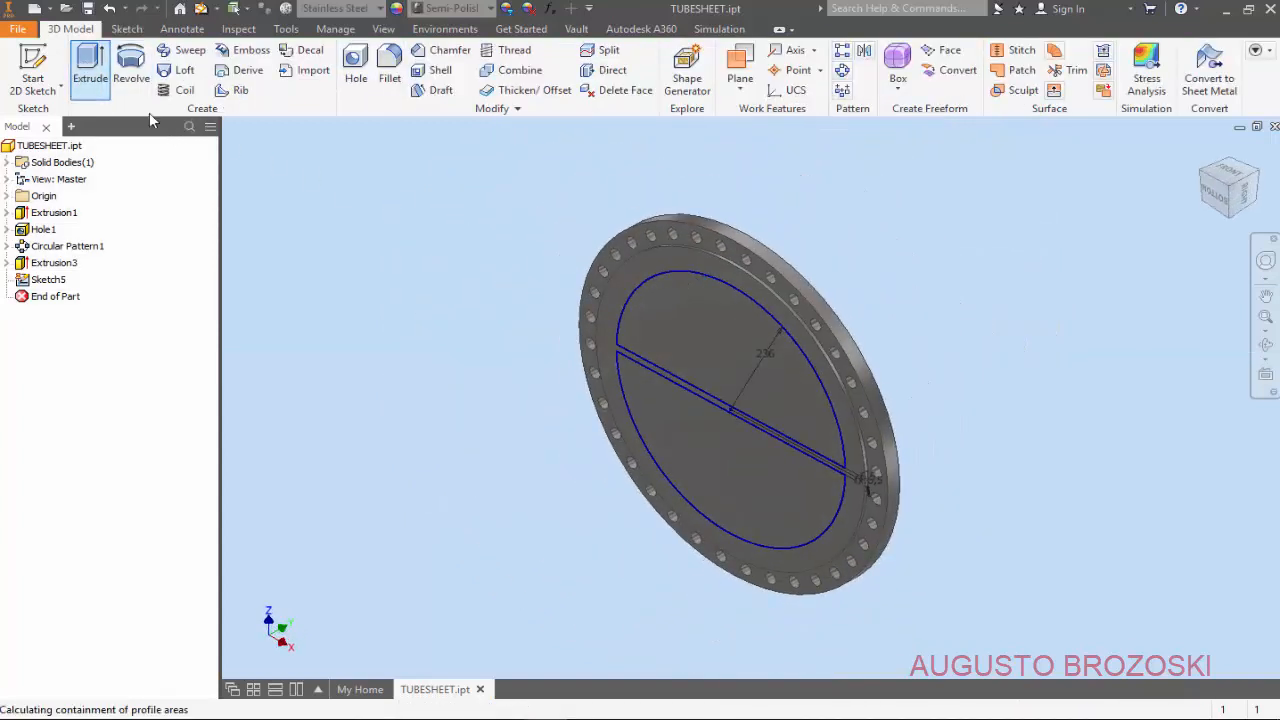
click(664, 318)
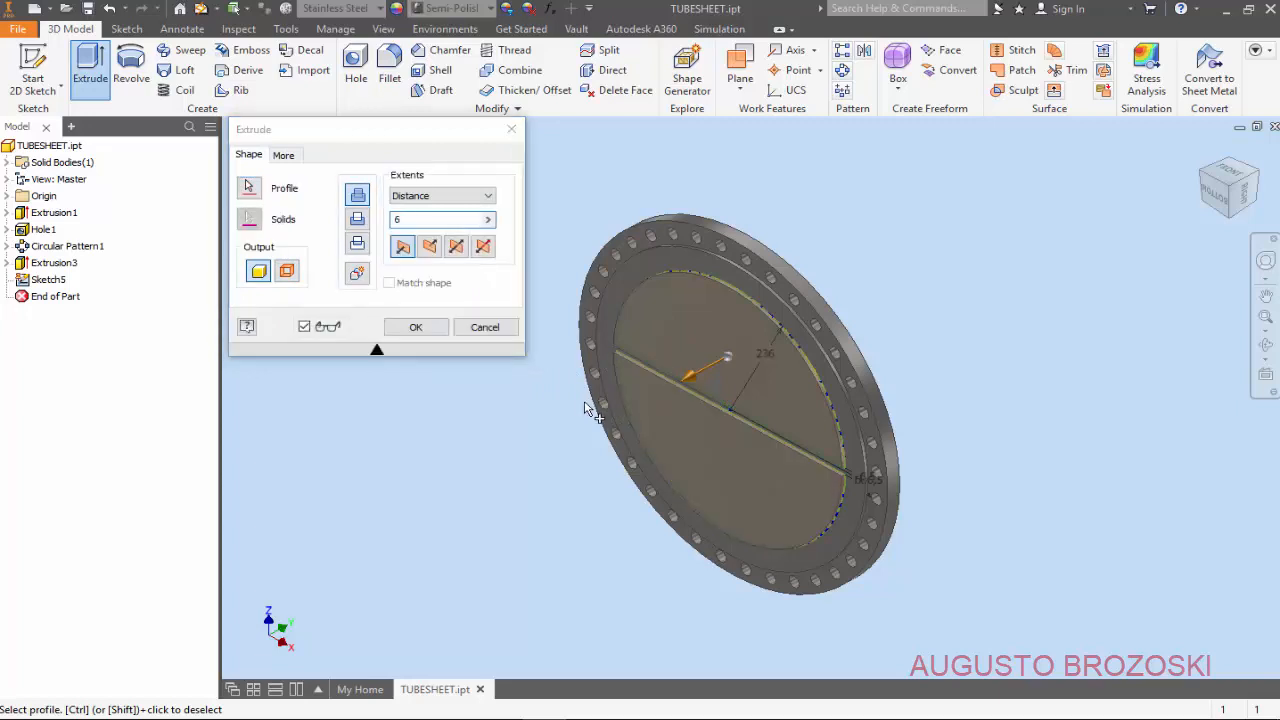
click(402, 219)
key(BackSpace)
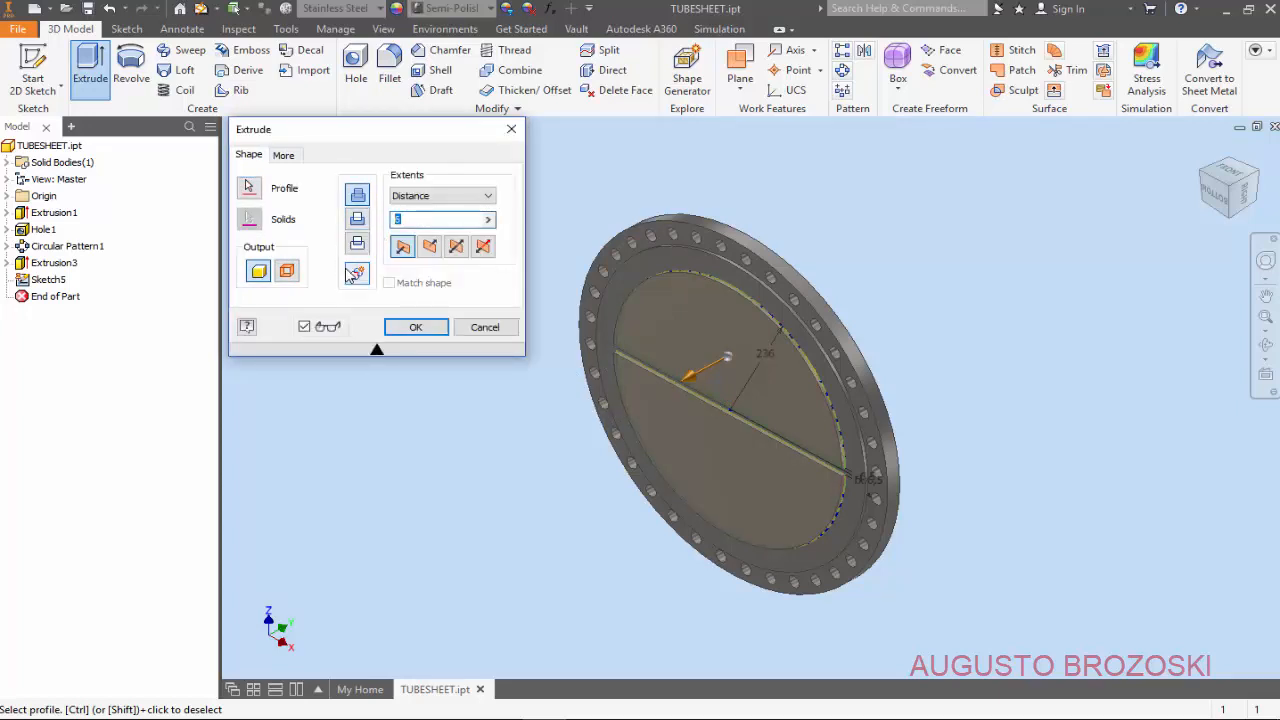
text(5)
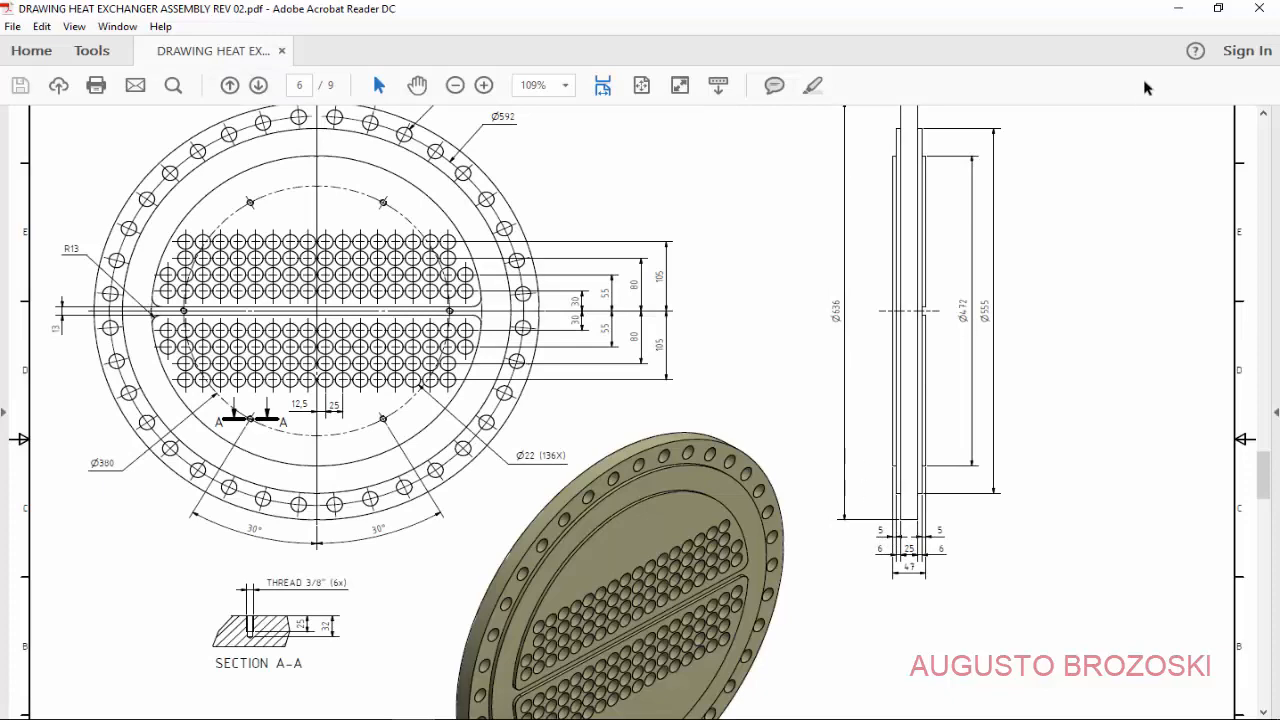
click(1177, 10)
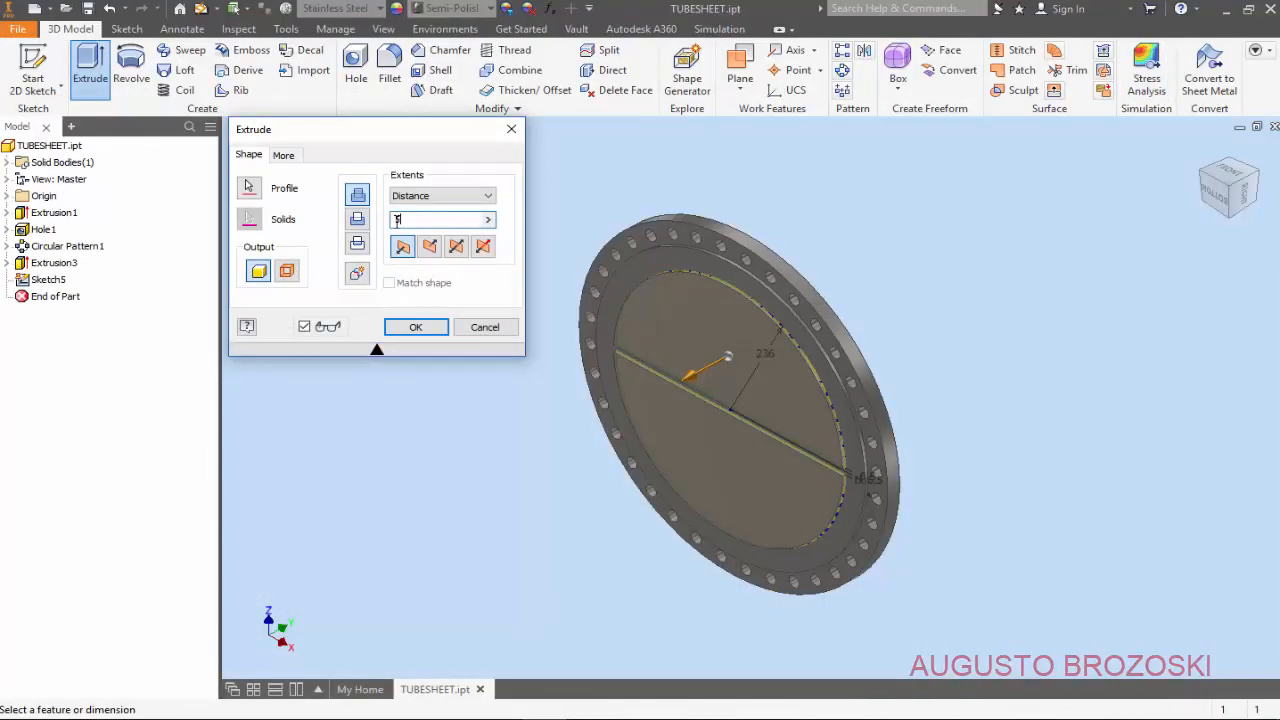
click(418, 328)
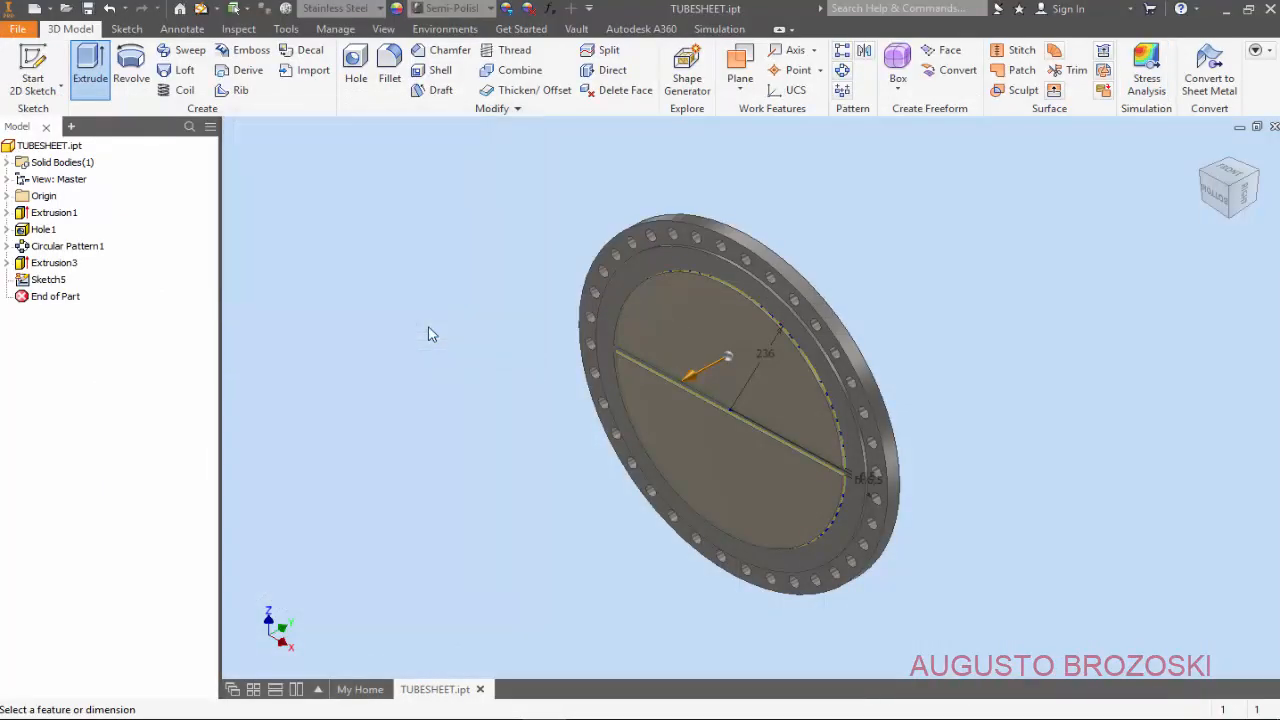
- Start a 13 mm constant-radius fillet on the two half-disc corner edges at one end of the central gap
scroll(722, 424, down, 3)
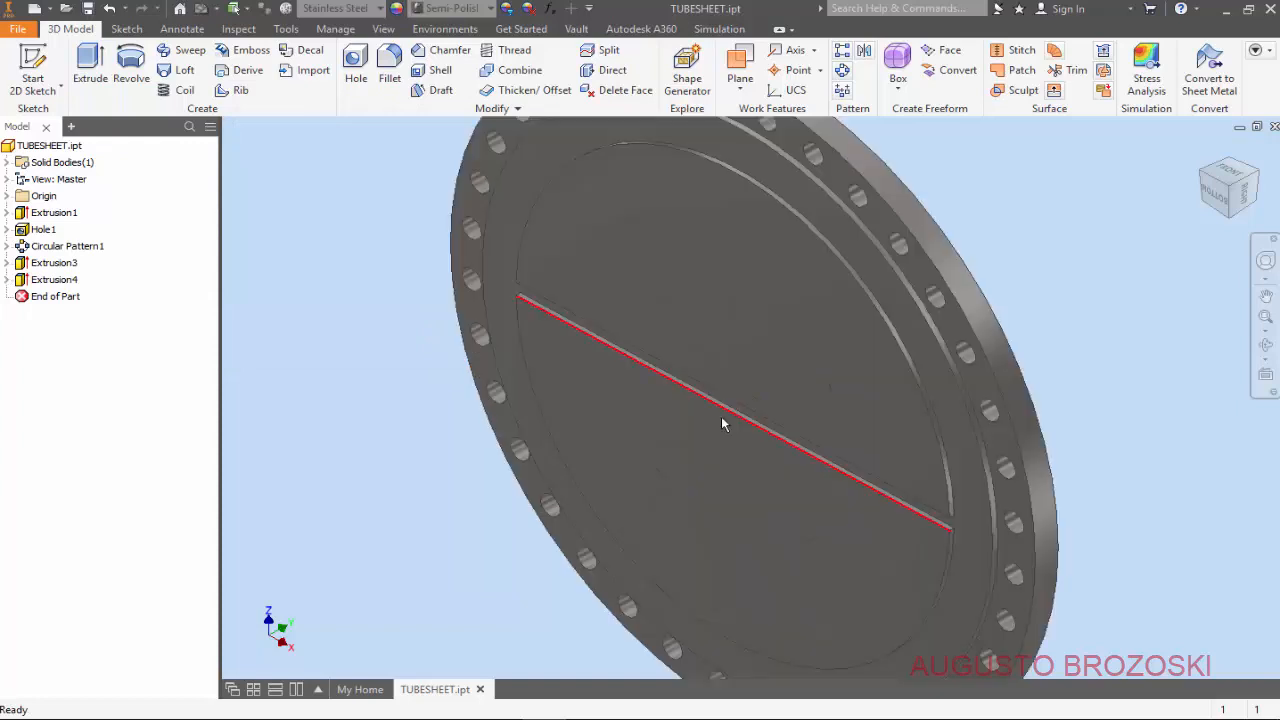
scroll(721, 417, down, 3)
scroll(717, 416, up, 2)
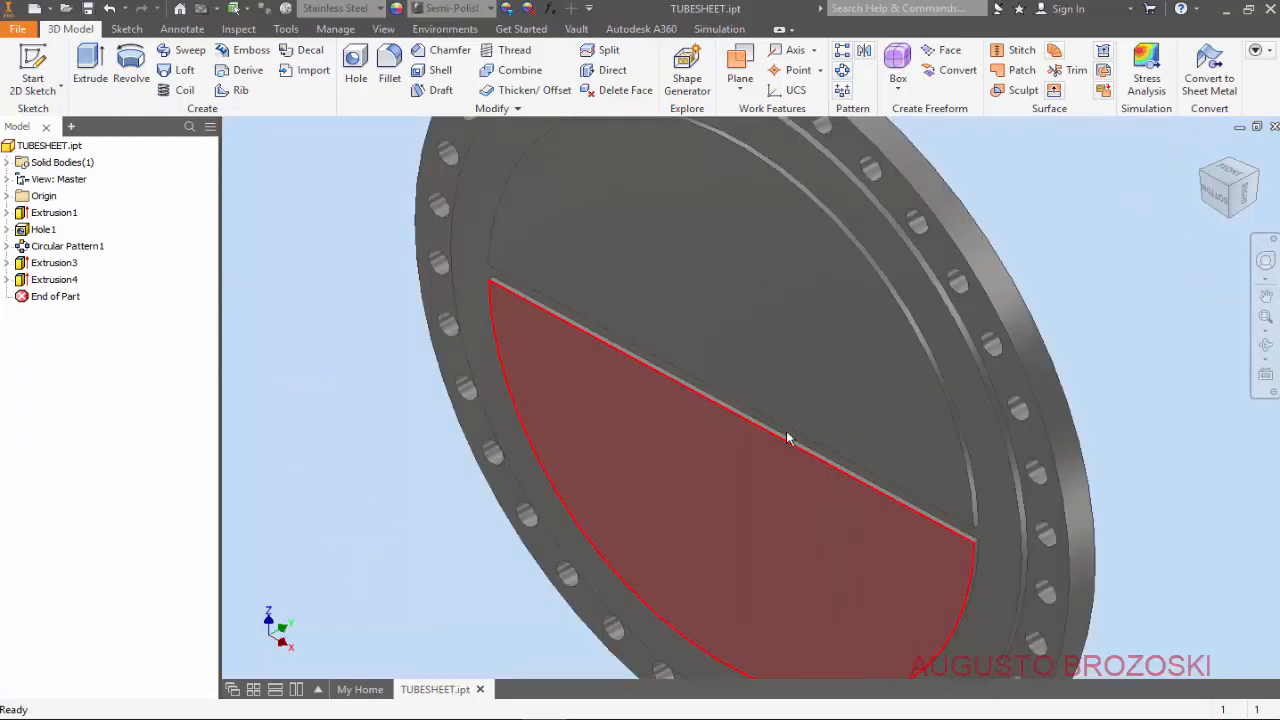
click(390, 72)
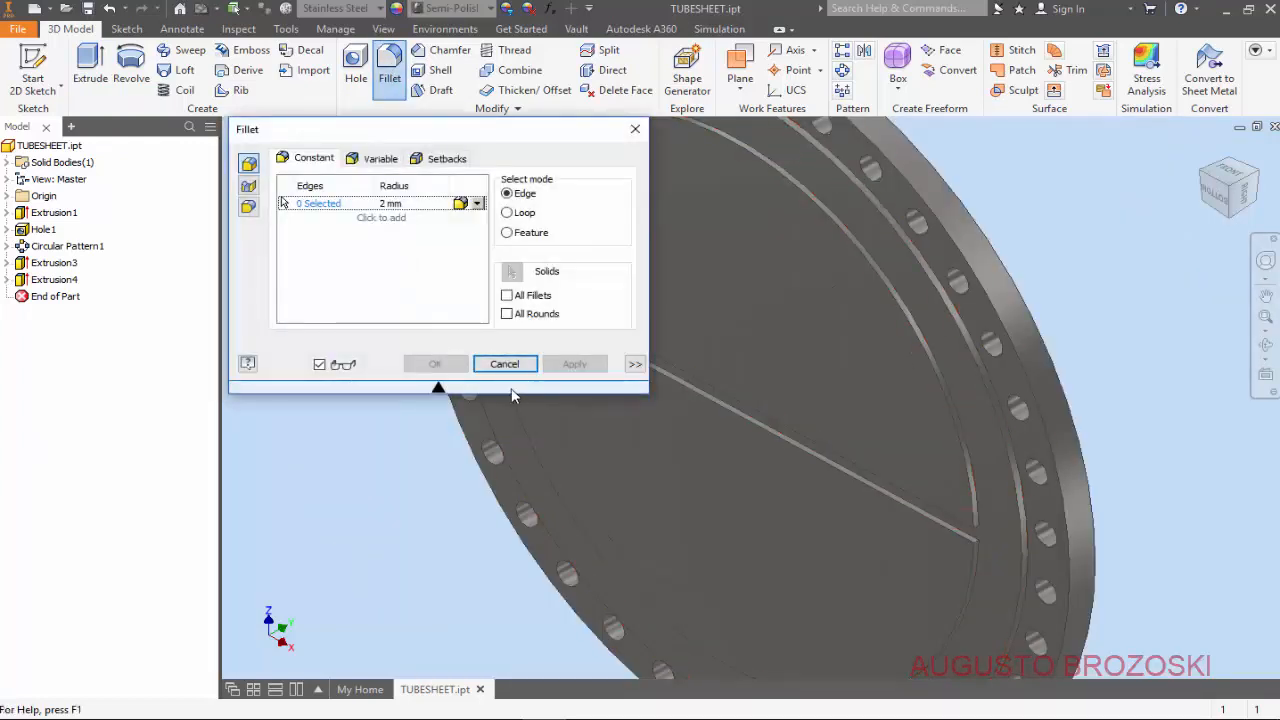
click(390, 204)
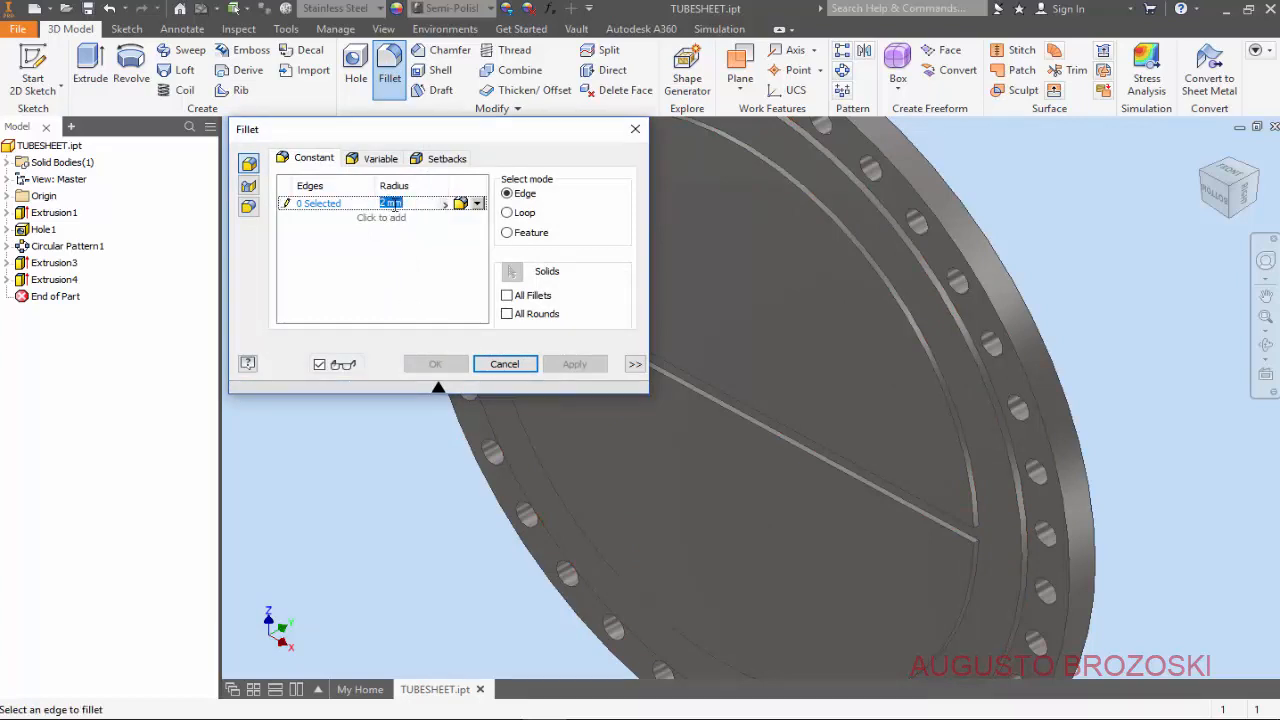
text(13)
click(312, 206)
scroll(986, 551, up, 5)
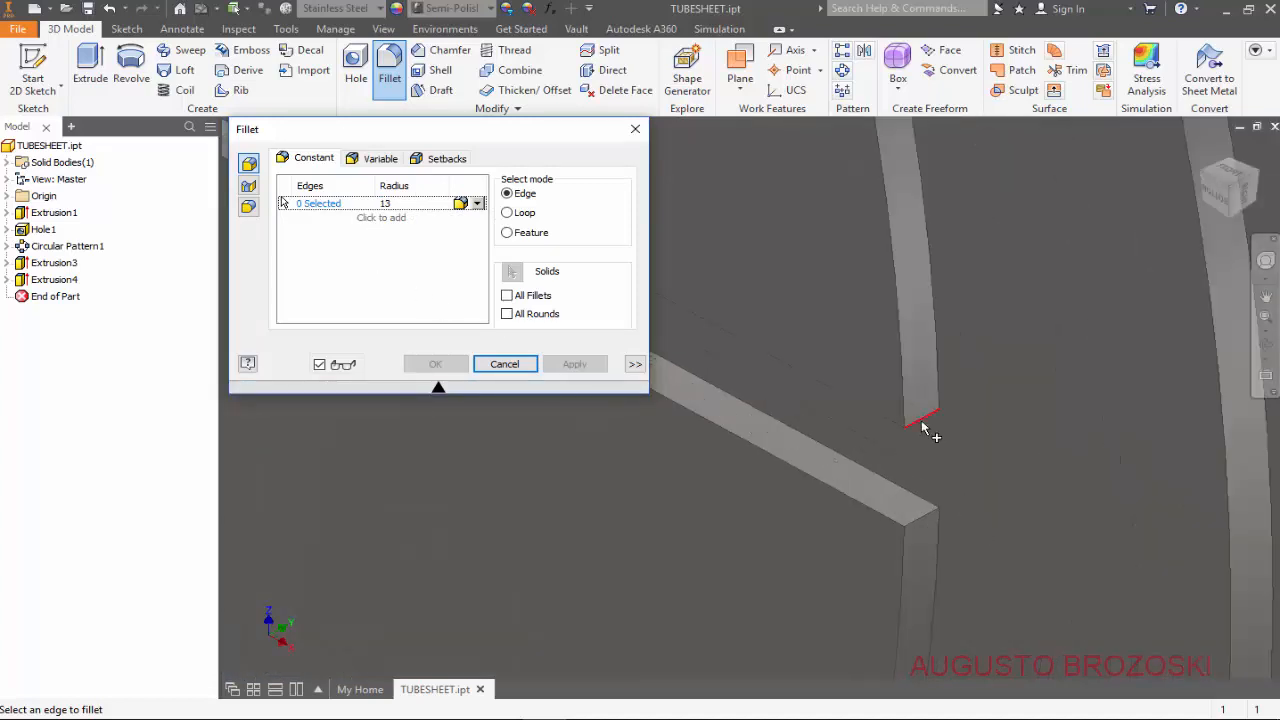
click(922, 422)
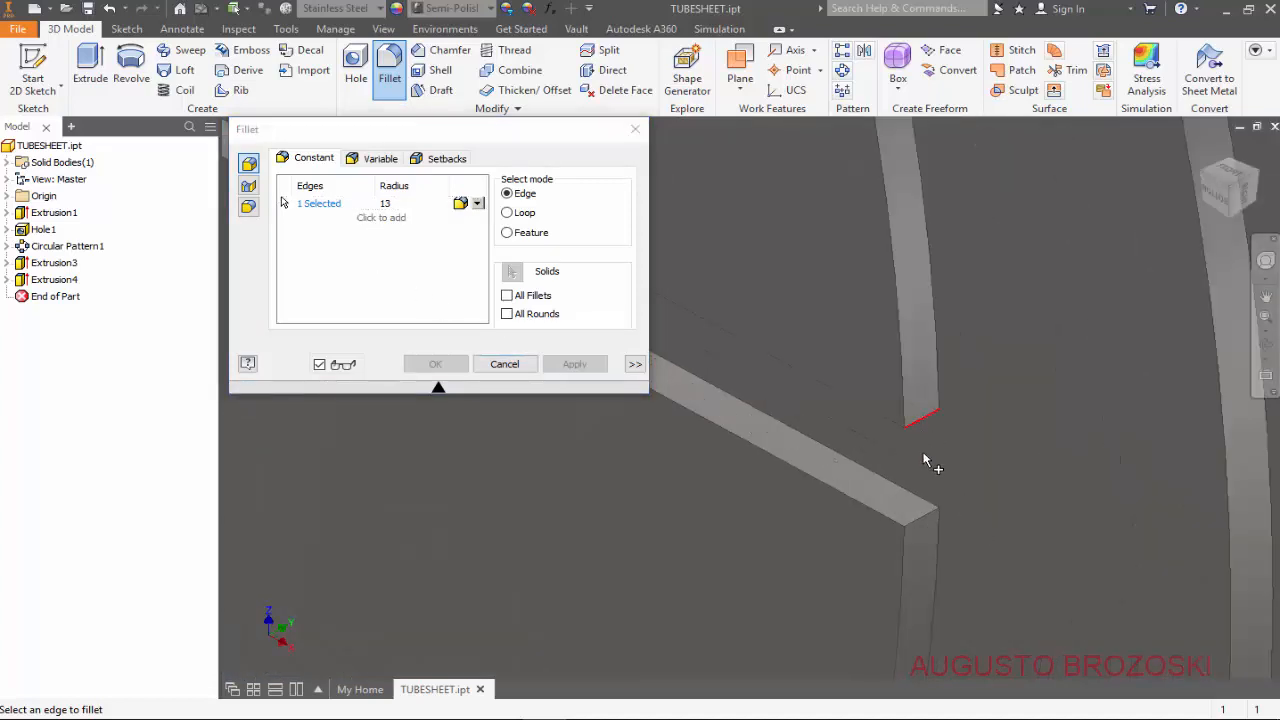
click(922, 518)
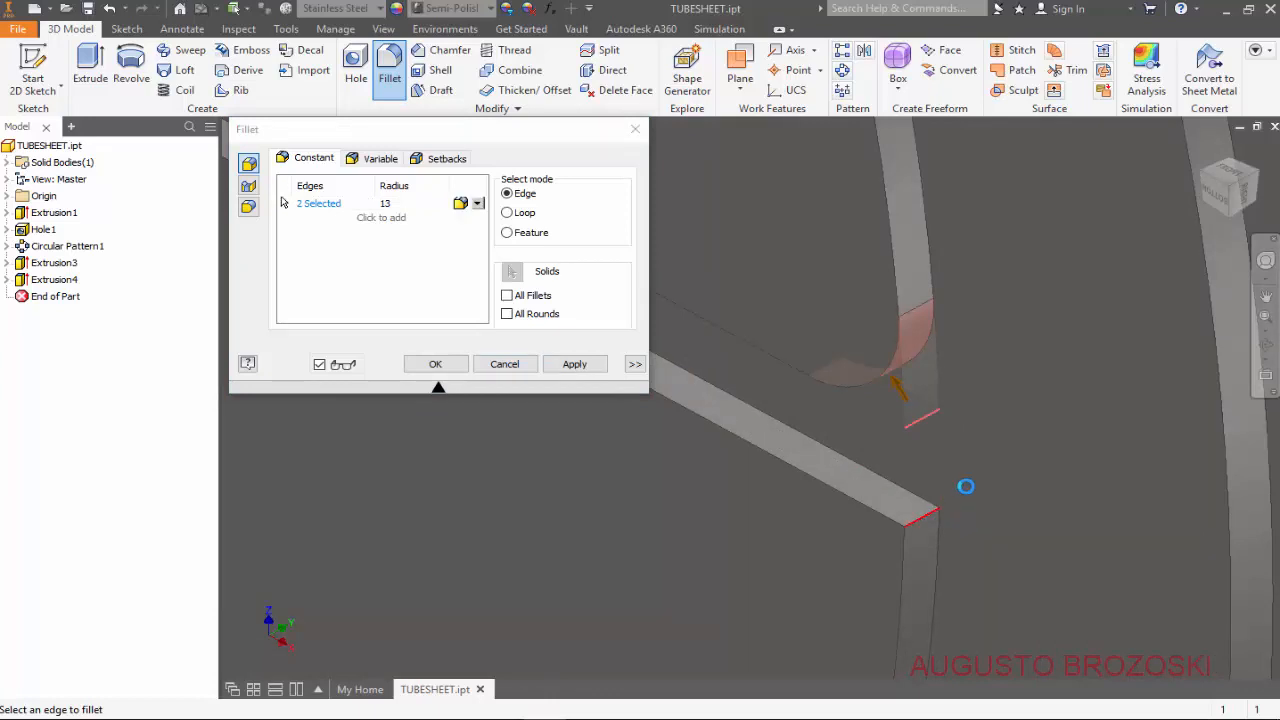
- Add the two corner edges at the gap's opposite end to the 13 mm fillet and apply it
scroll(966, 486, down, 8)
scroll(955, 470, up, 5)
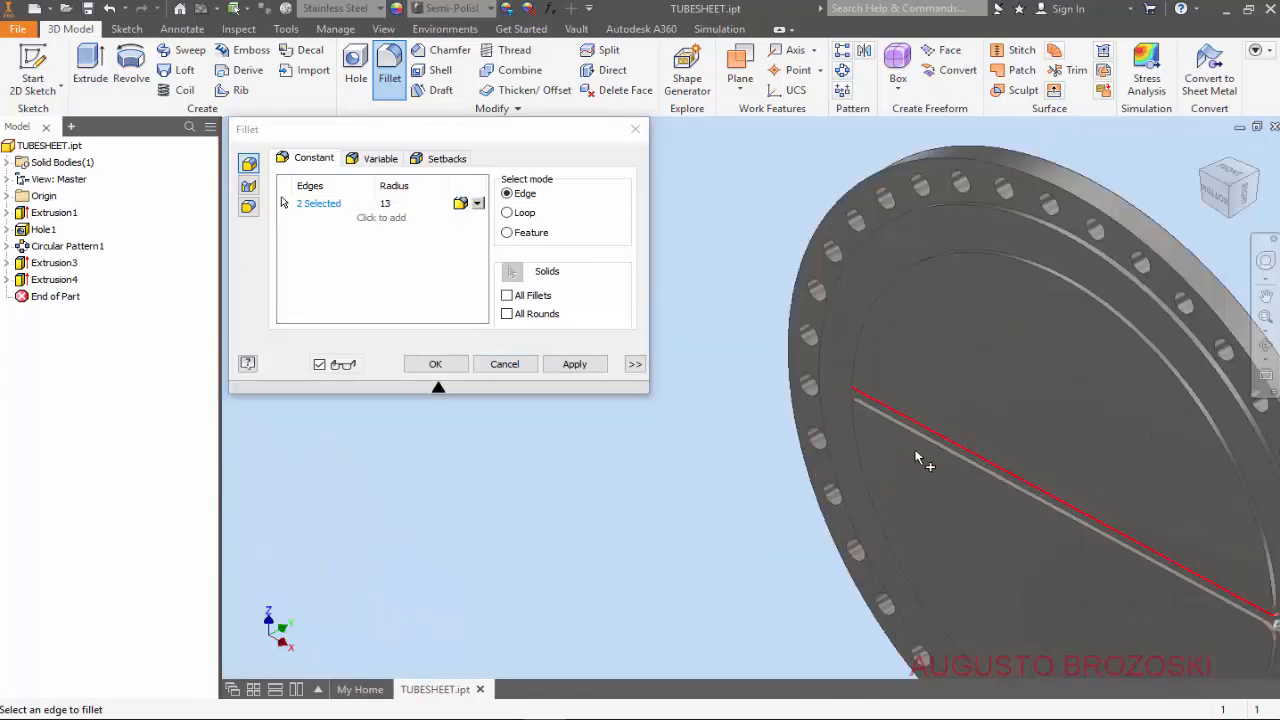
scroll(829, 386, up, 3)
scroll(815, 410, up, 2)
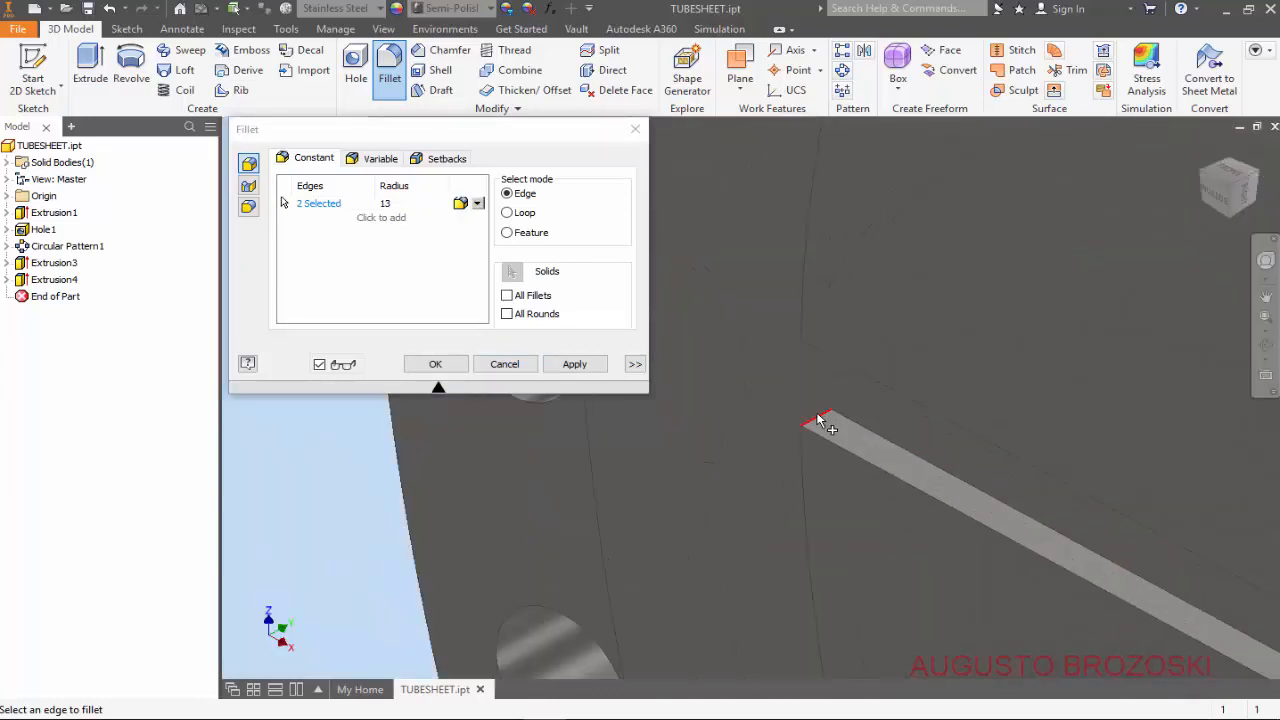
click(816, 418)
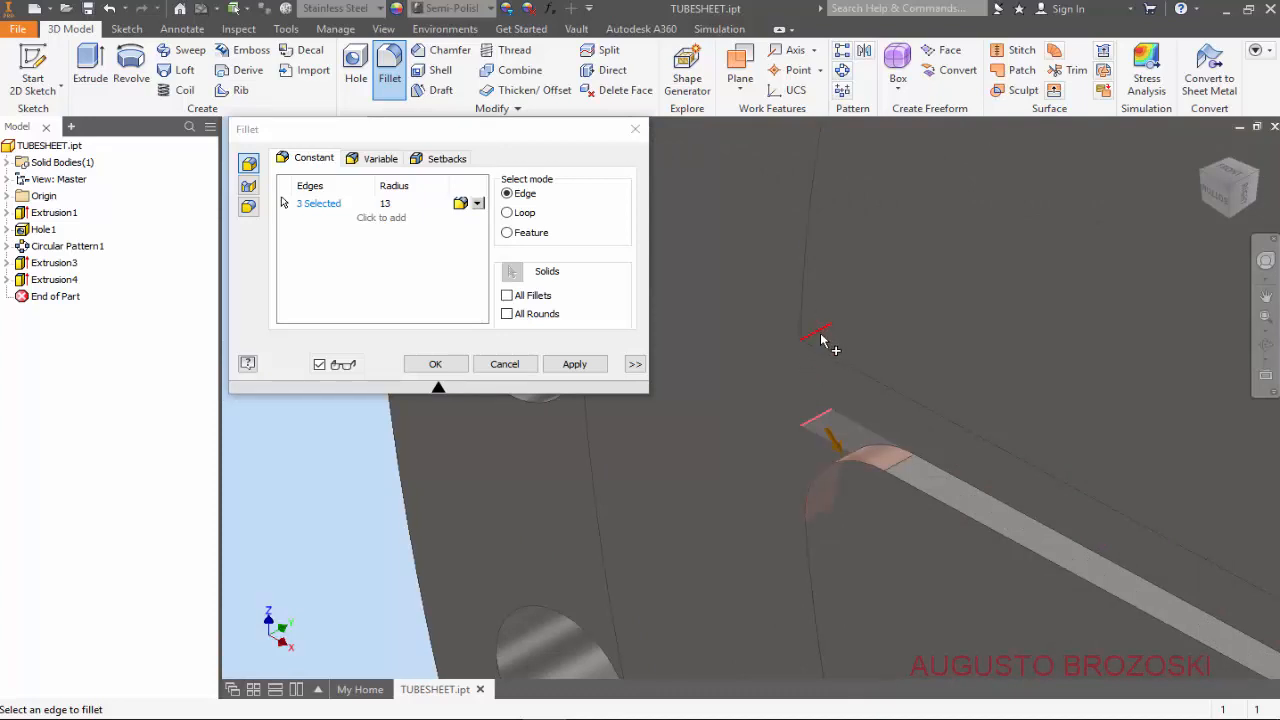
click(821, 337)
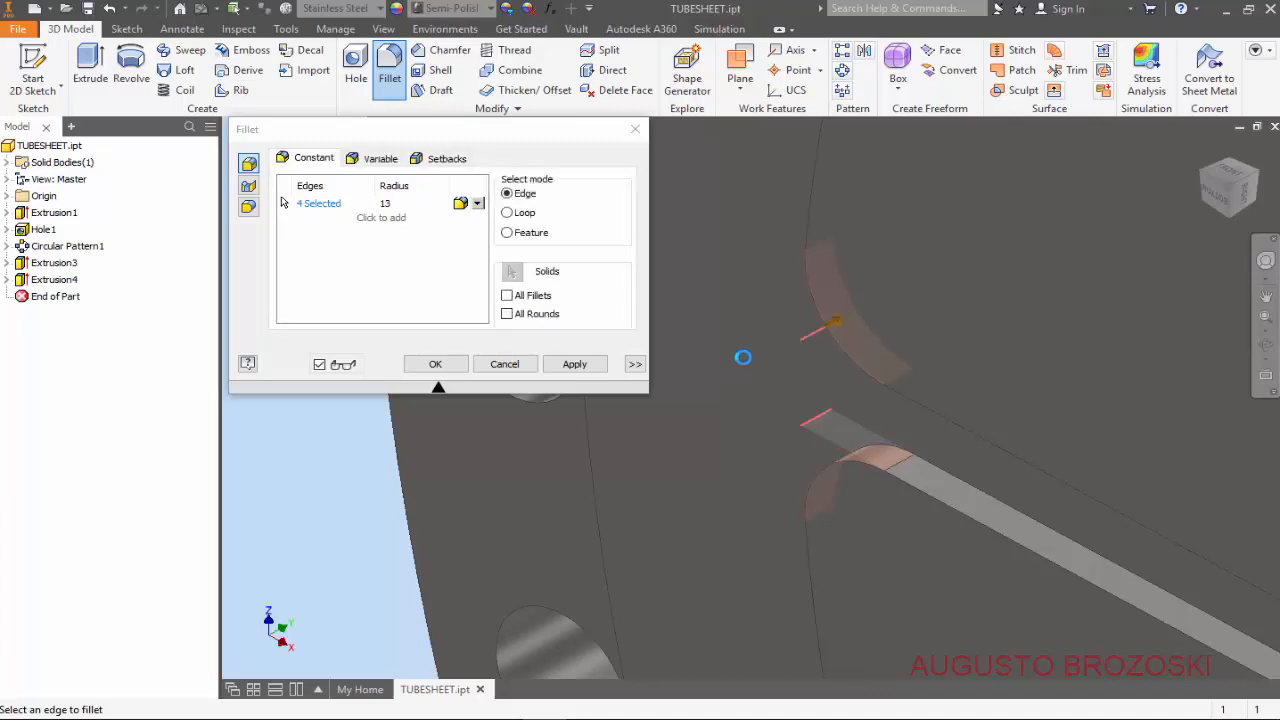
click(443, 365)
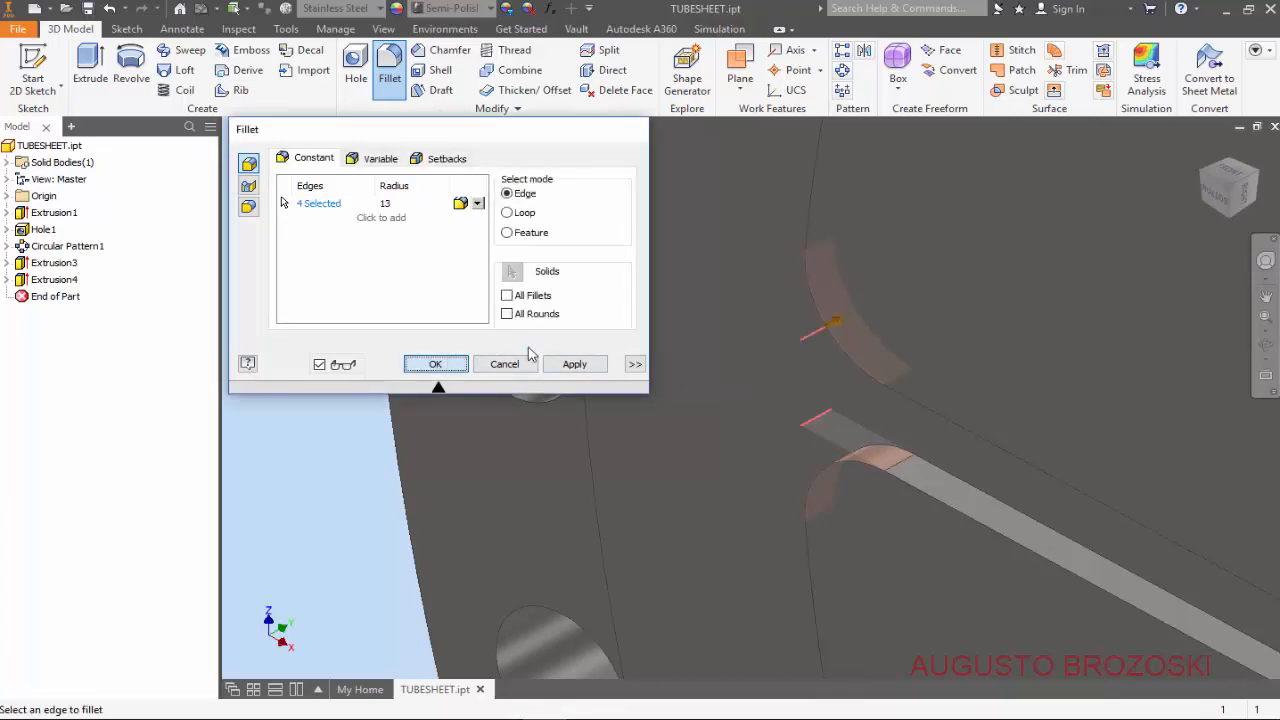
- Sketch a circle about 466 mm in diameter on the tubesheet's plain rear face, centred on the origin
scroll(634, 340, up, 5)
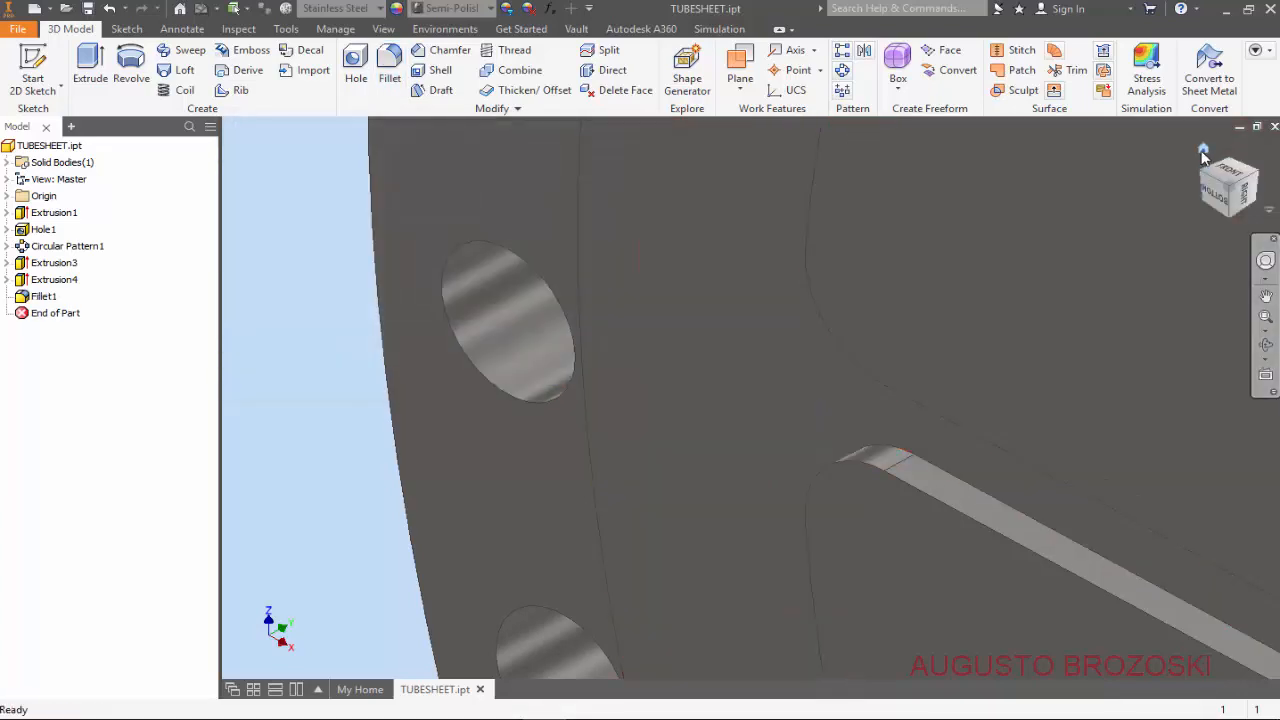
click(1203, 152)
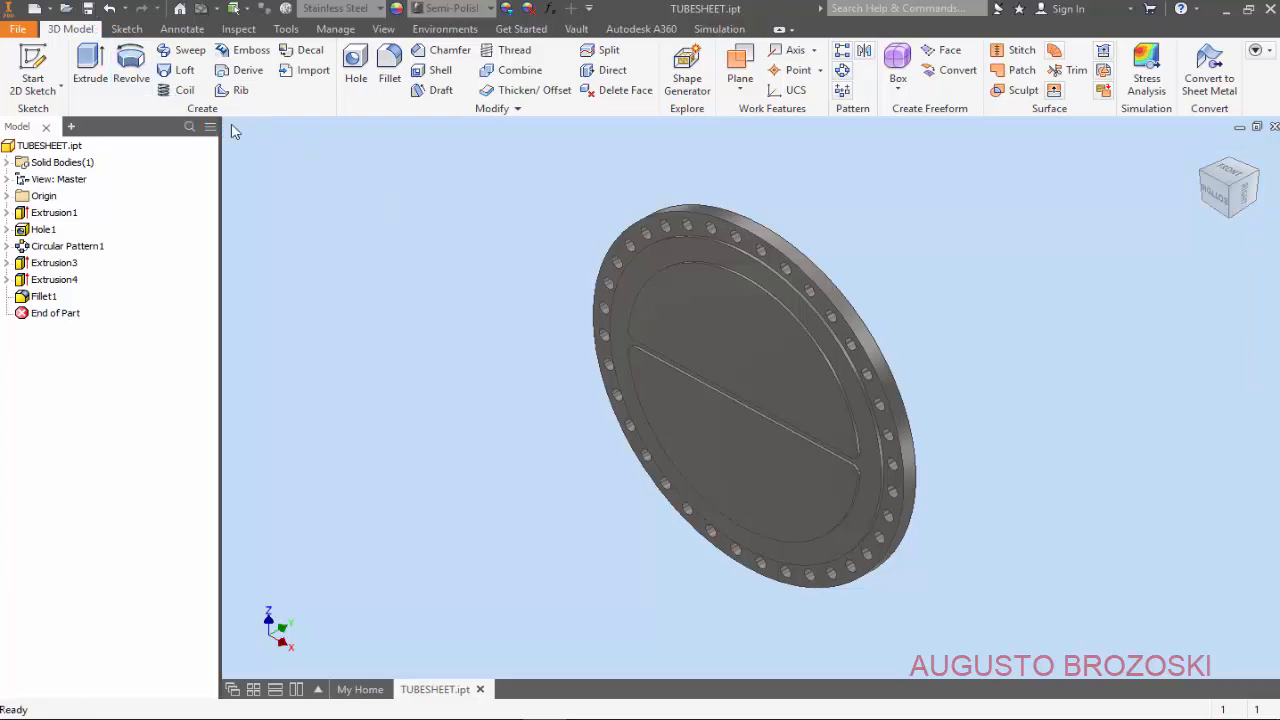
click(1257, 177)
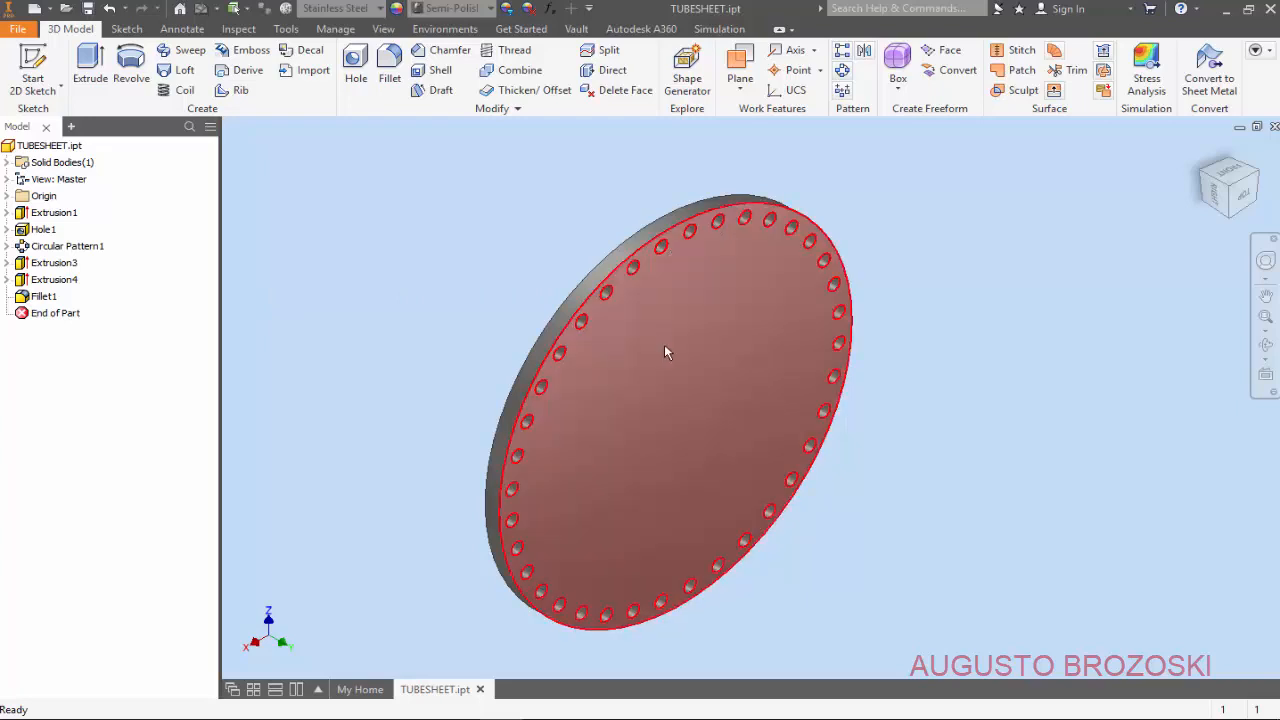
middle_drag(669, 346, 762, 271)
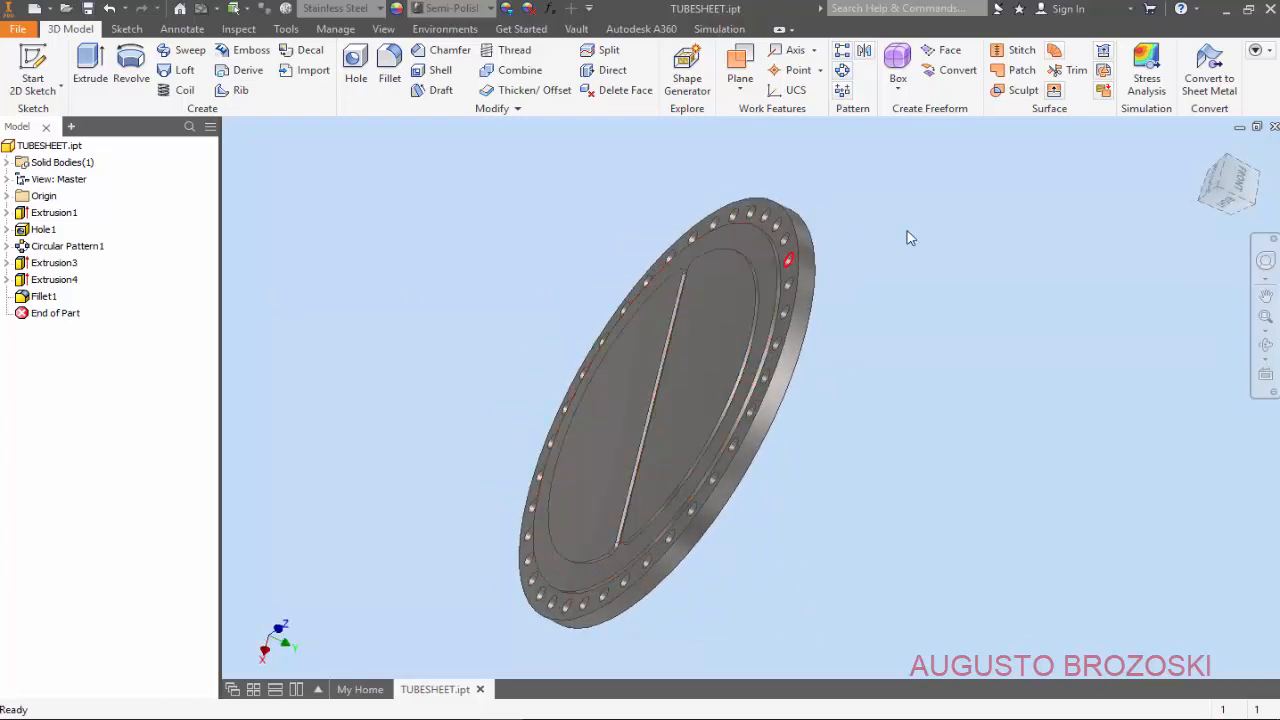
mouse_move(1148, 185)
shift+middle_down()
mouse_move(1250, 185)
mouse_move(1100, 274)
mouse_move(783, 423)
shift+middle_up()
click(33, 57)
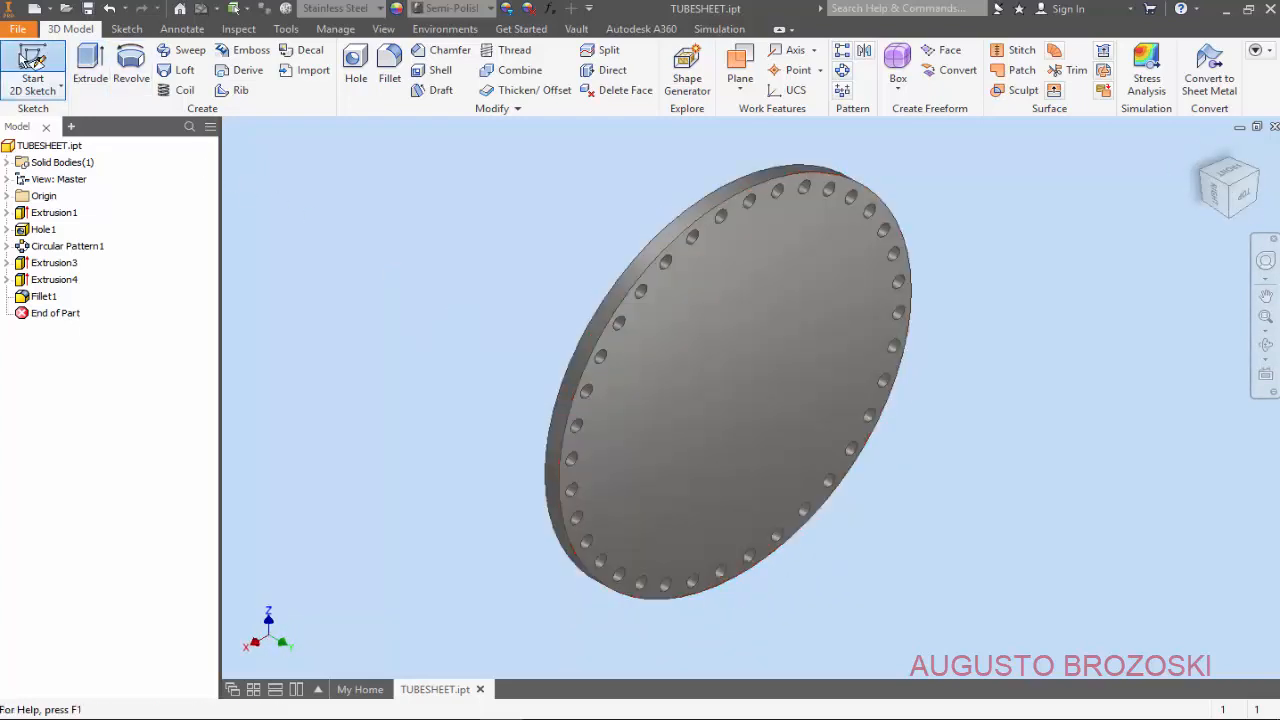
click(730, 324)
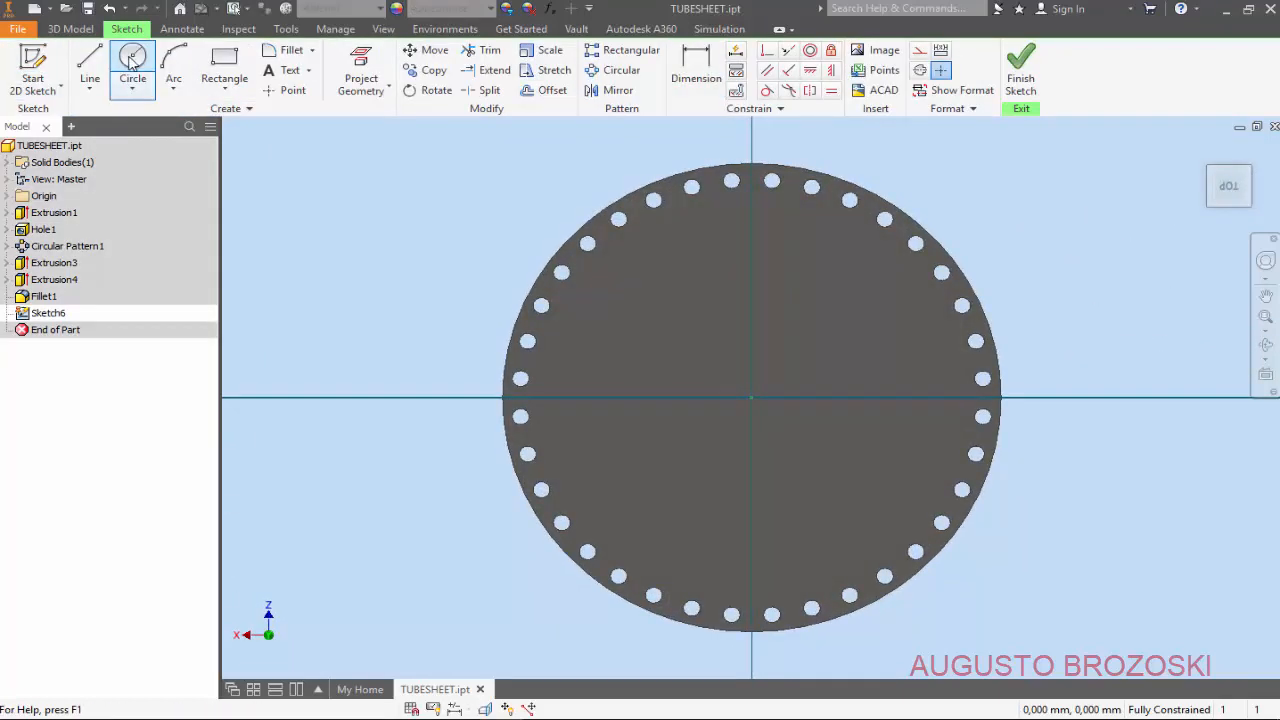
click(128, 66)
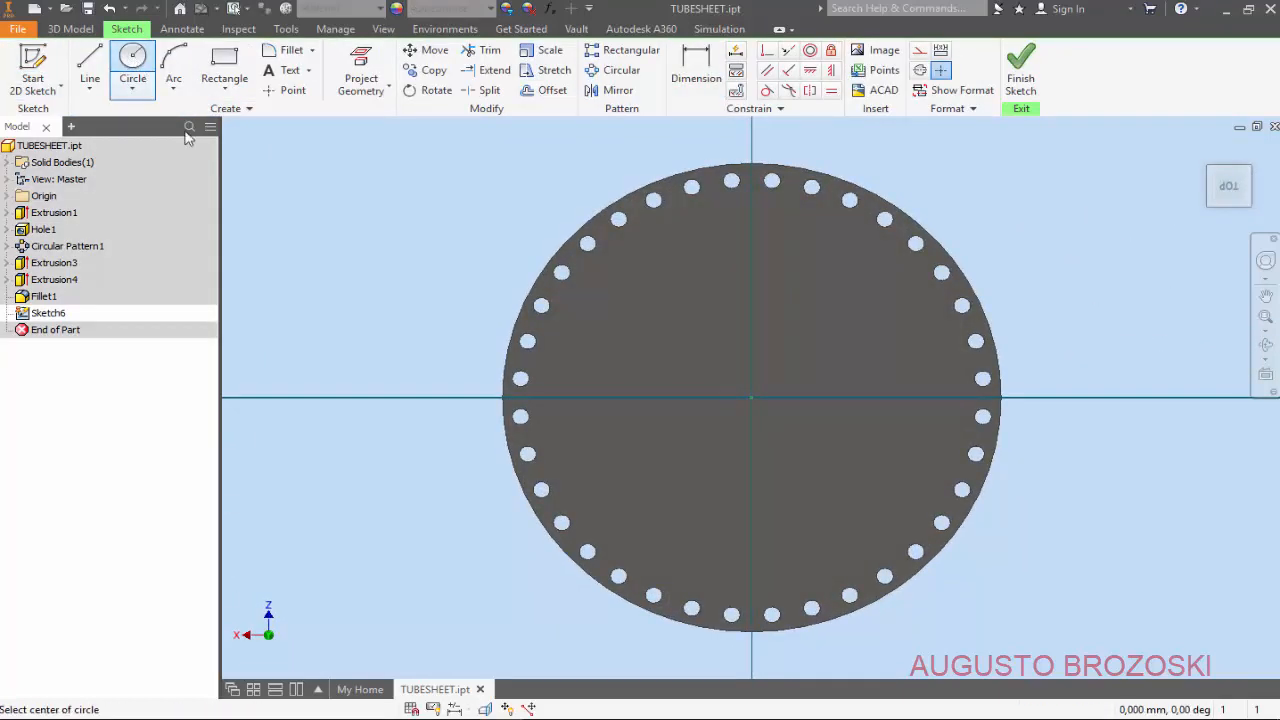
click(751, 399)
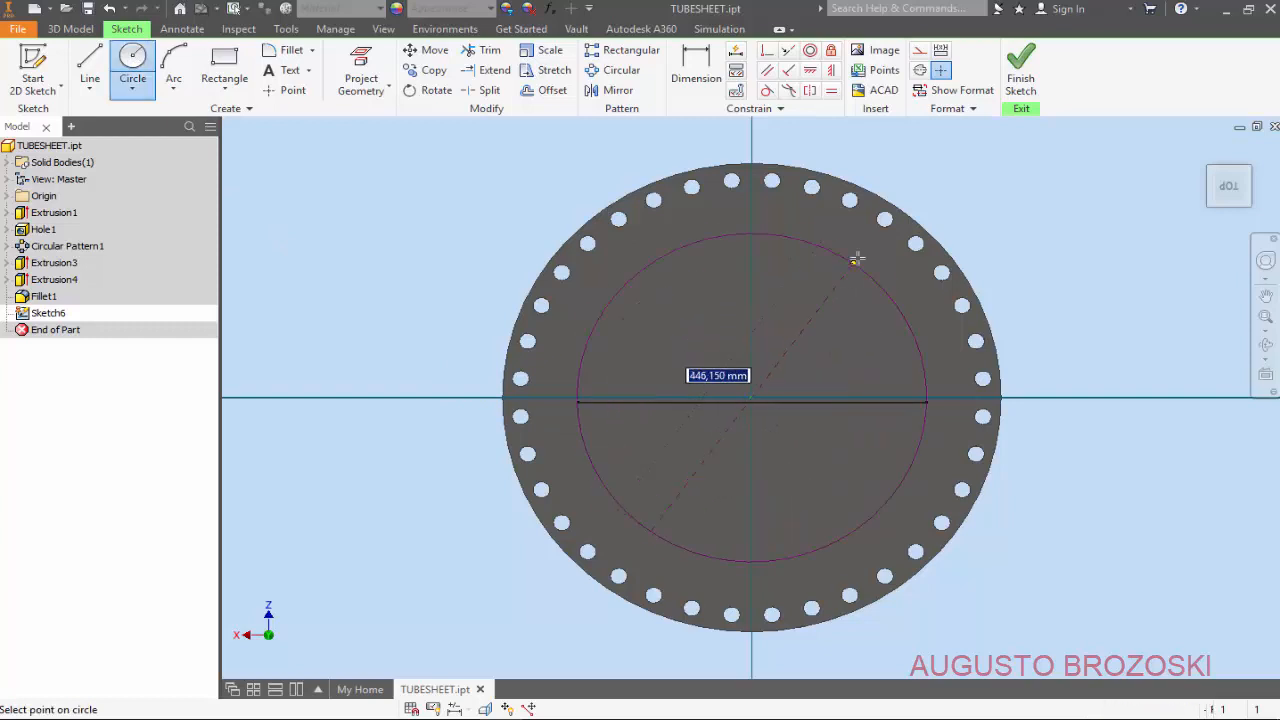
click(856, 258)
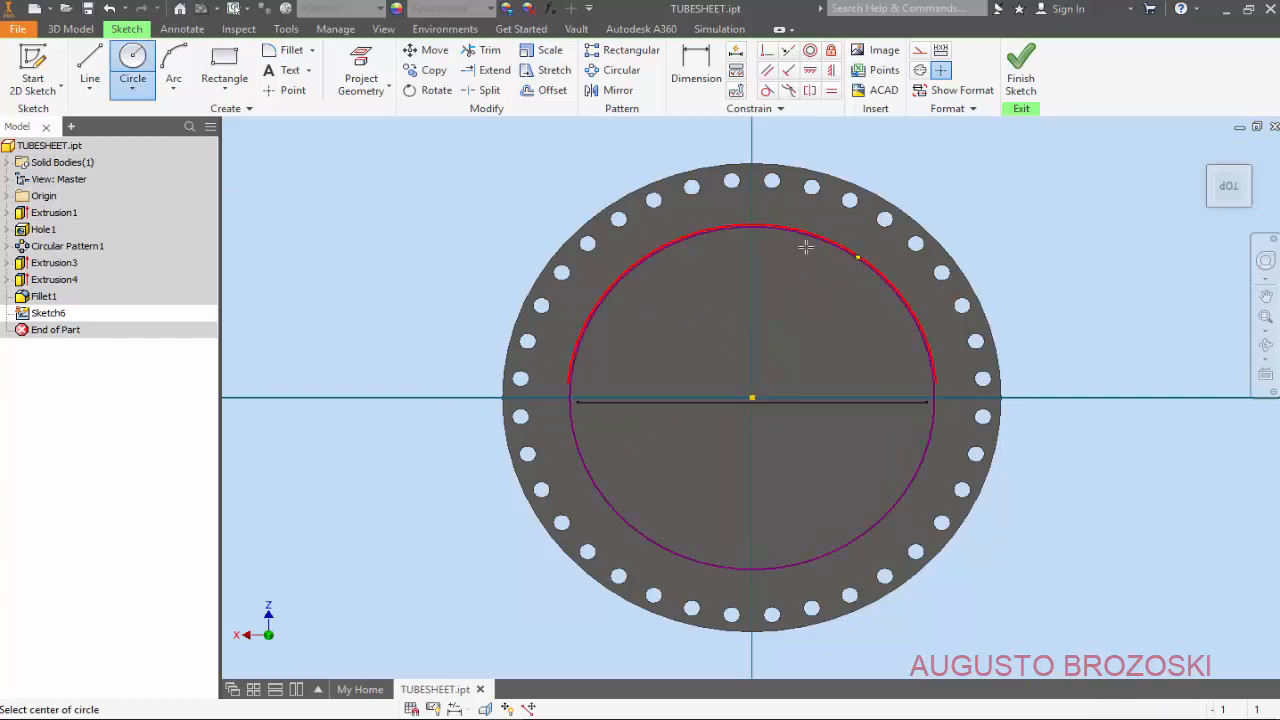
- Dimension the rear-face circle to a 555 mm diameter, checking the value against the PDF drawing
click(696, 64)
click(808, 246)
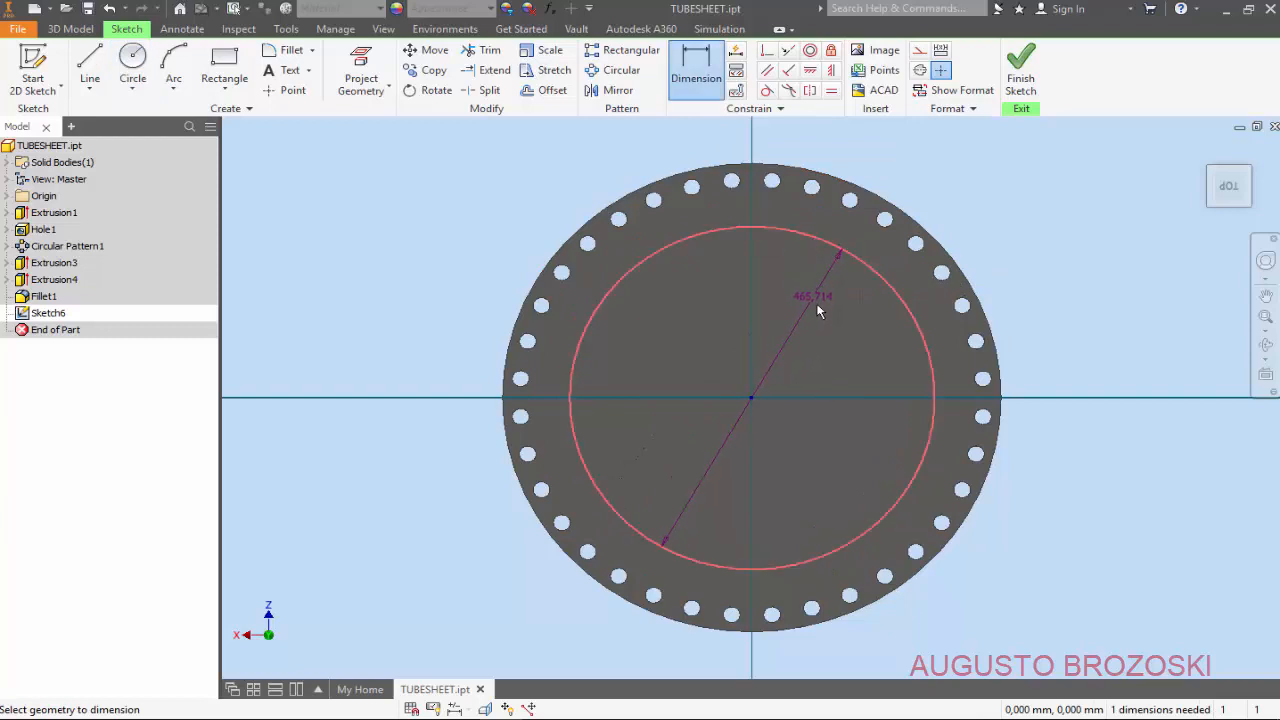
click(816, 304)
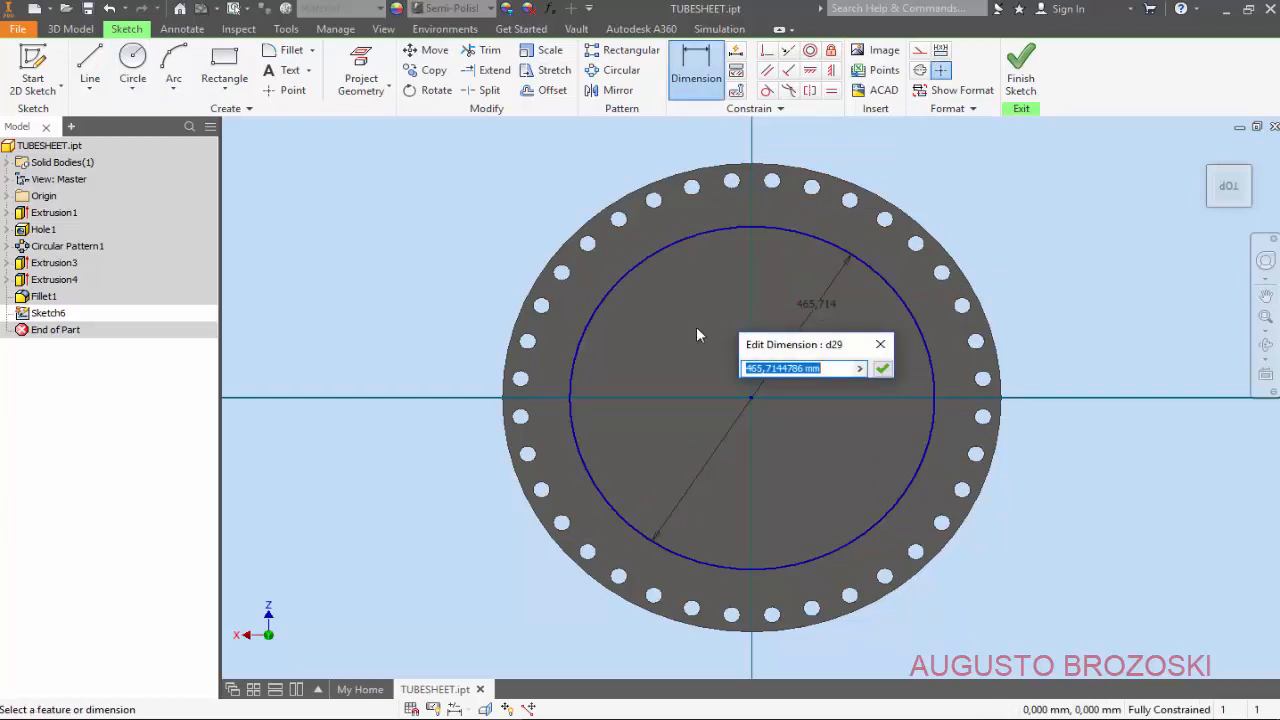
text(555)
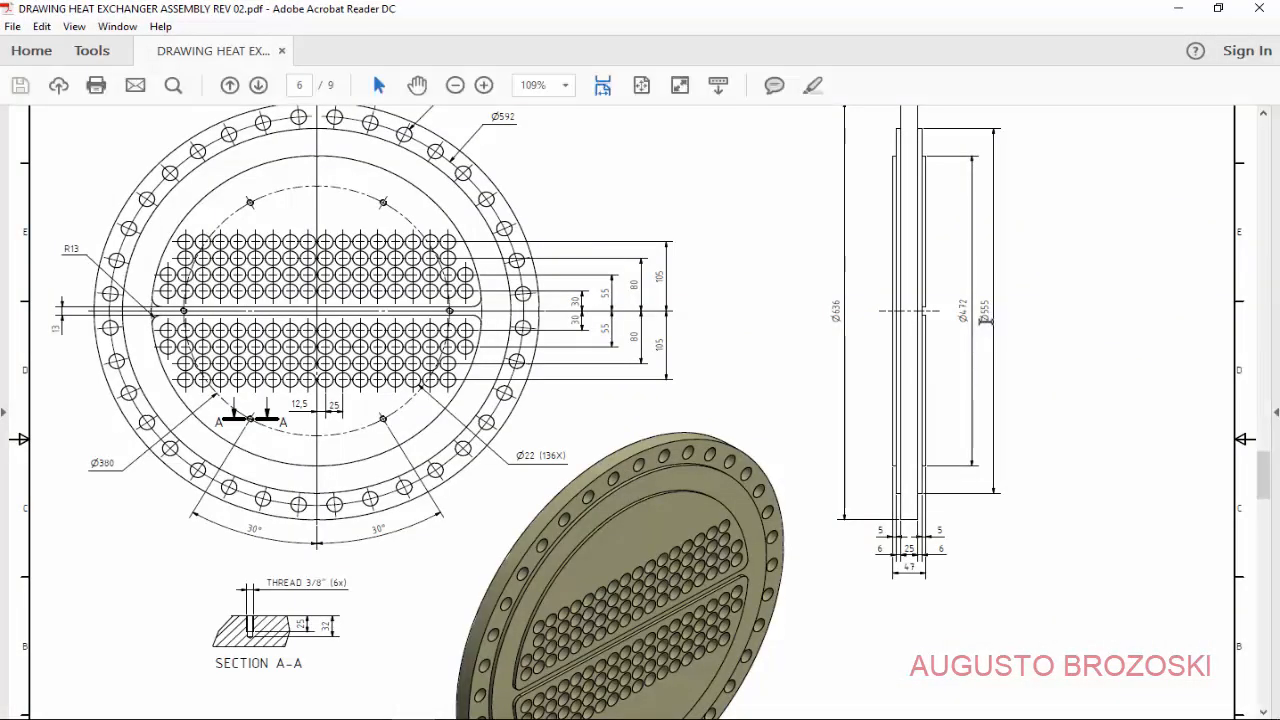
click(1178, 8)
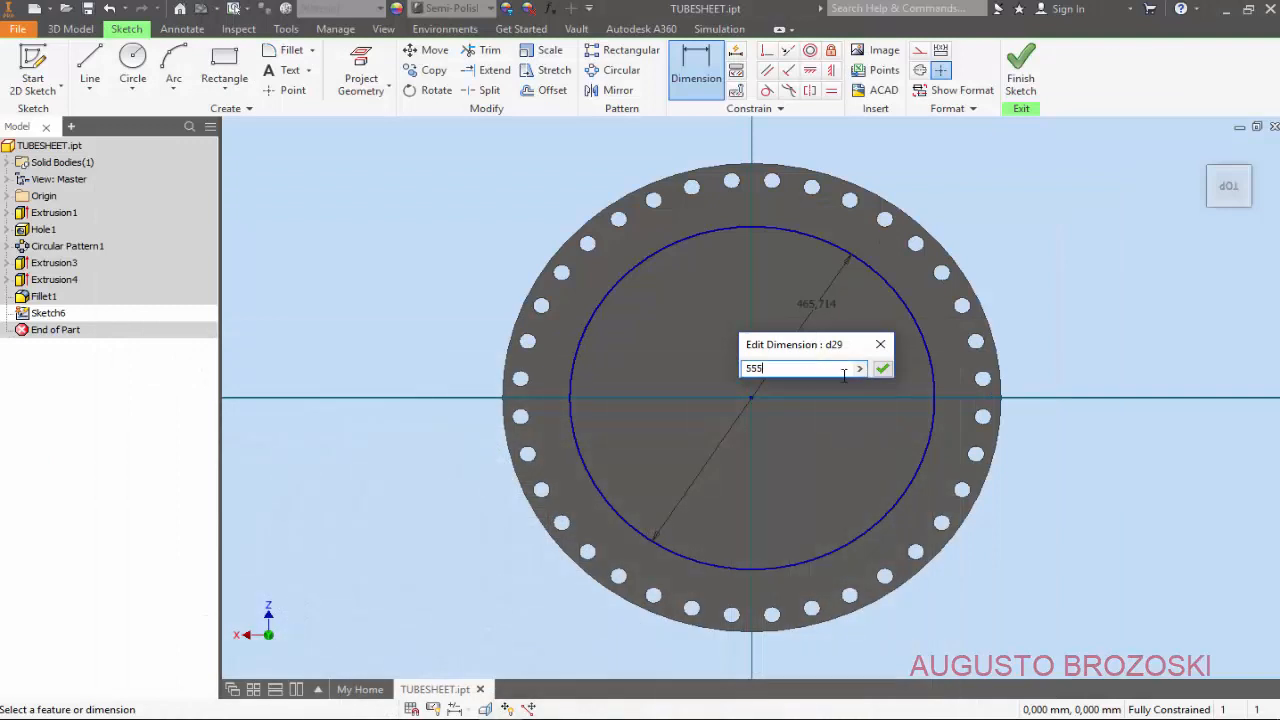
click(881, 369)
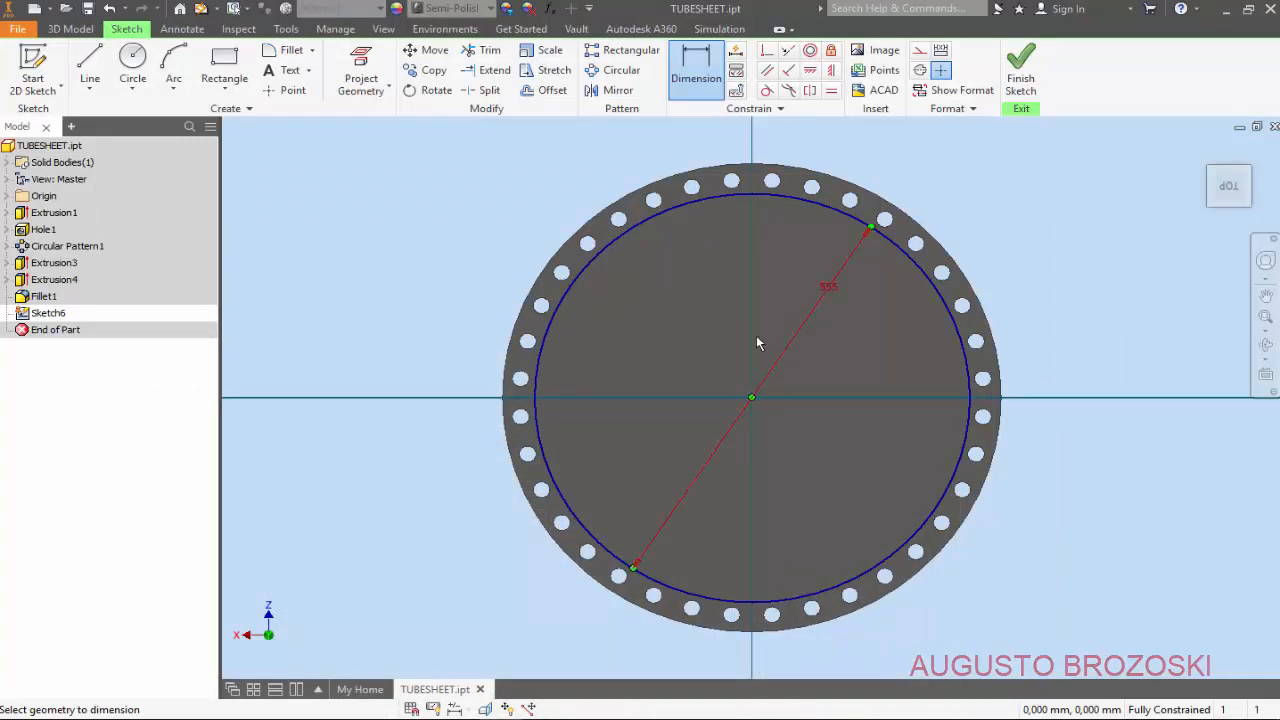
- Finish the sketch and extrude the 555 mm circle 6 mm outward, joined to the tubesheet
click(1018, 78)
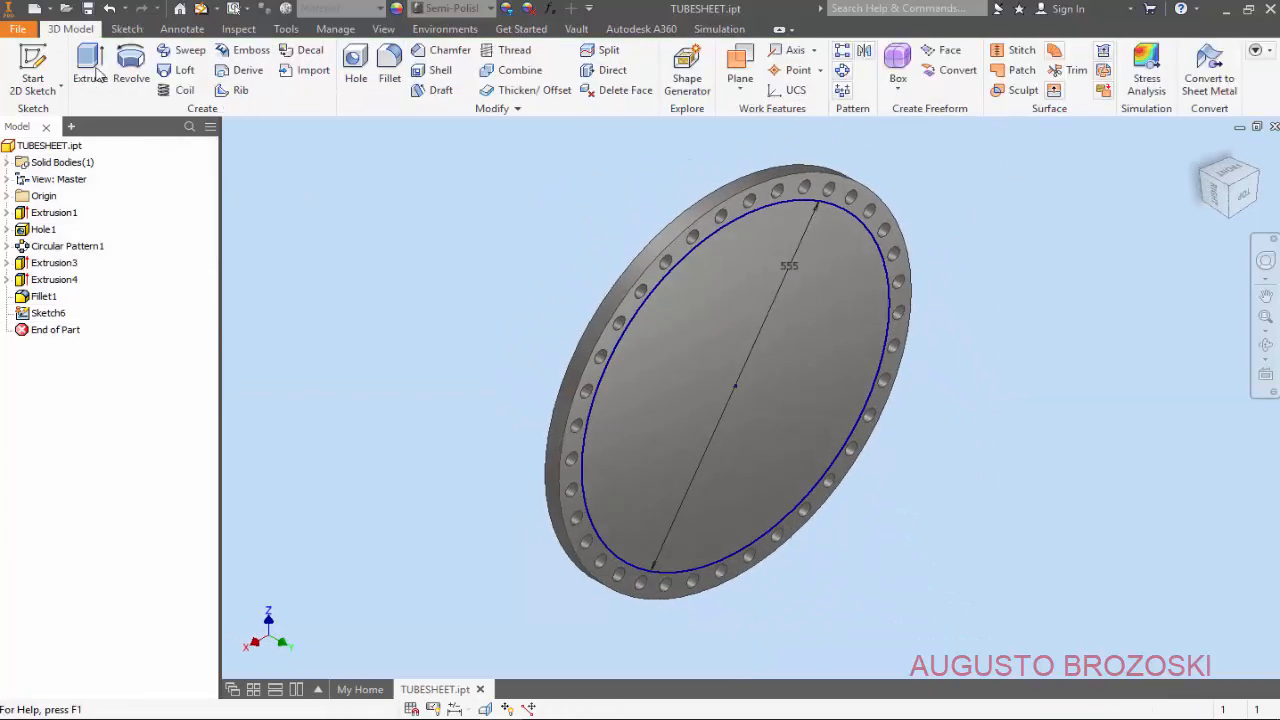
key(e)
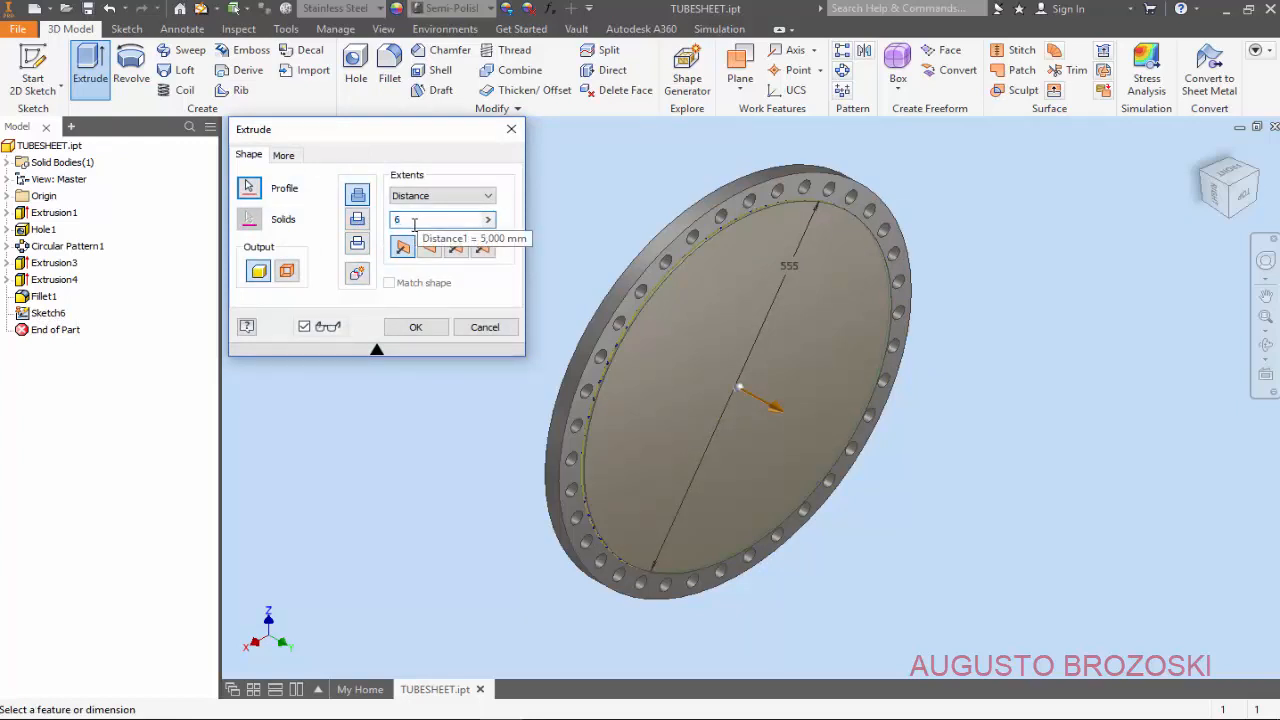
click(415, 330)
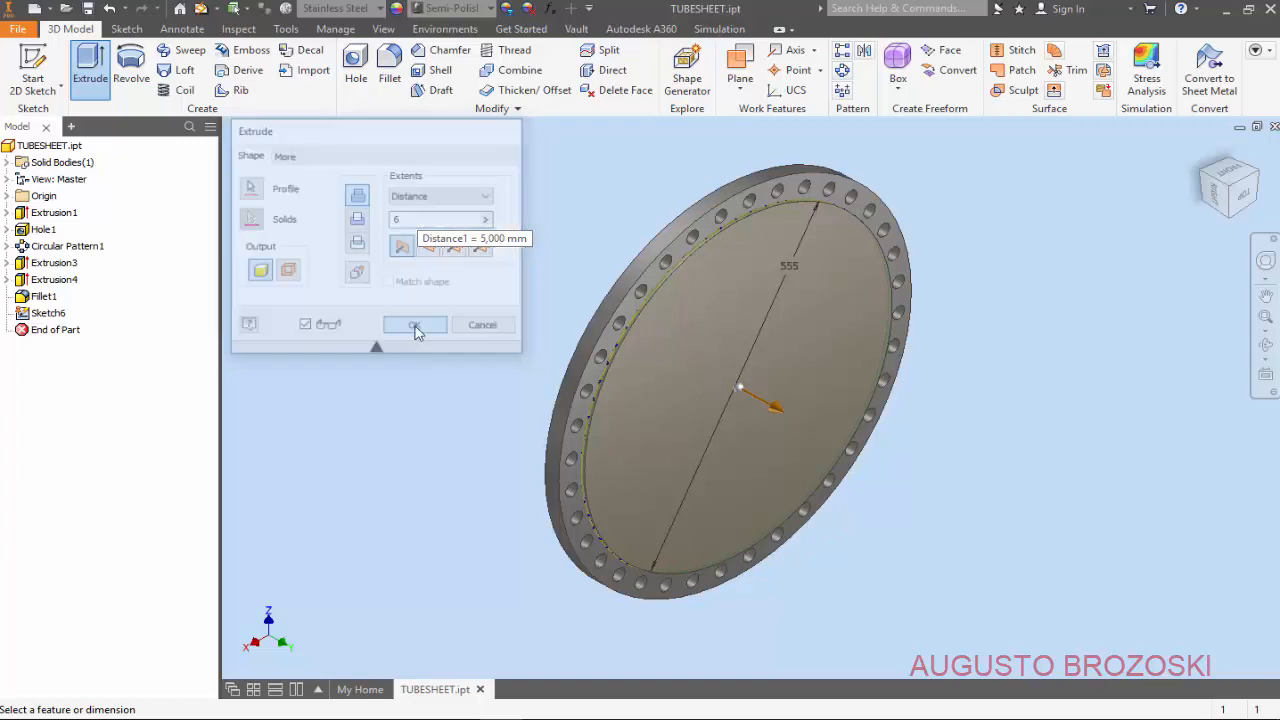
- Sketch a circle about 434 mm in diameter on the 555 mm rear raised face, centred on the origin
click(35, 68)
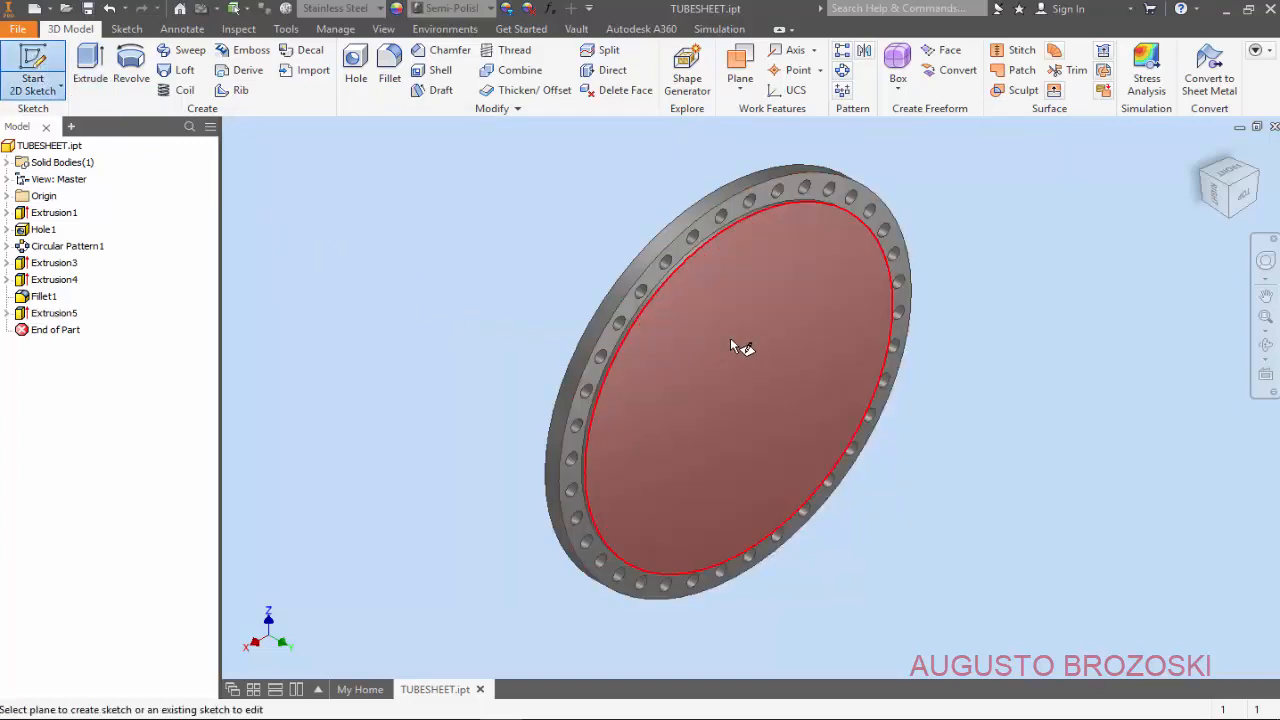
click(685, 345)
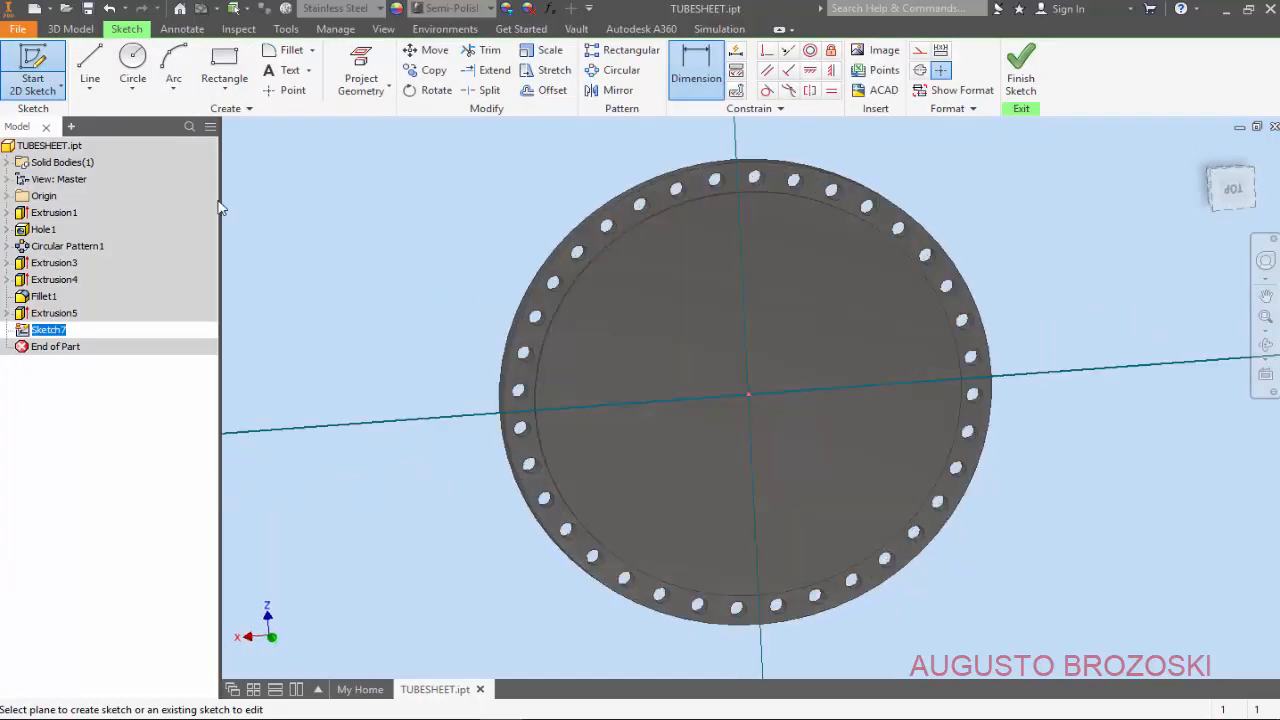
click(133, 62)
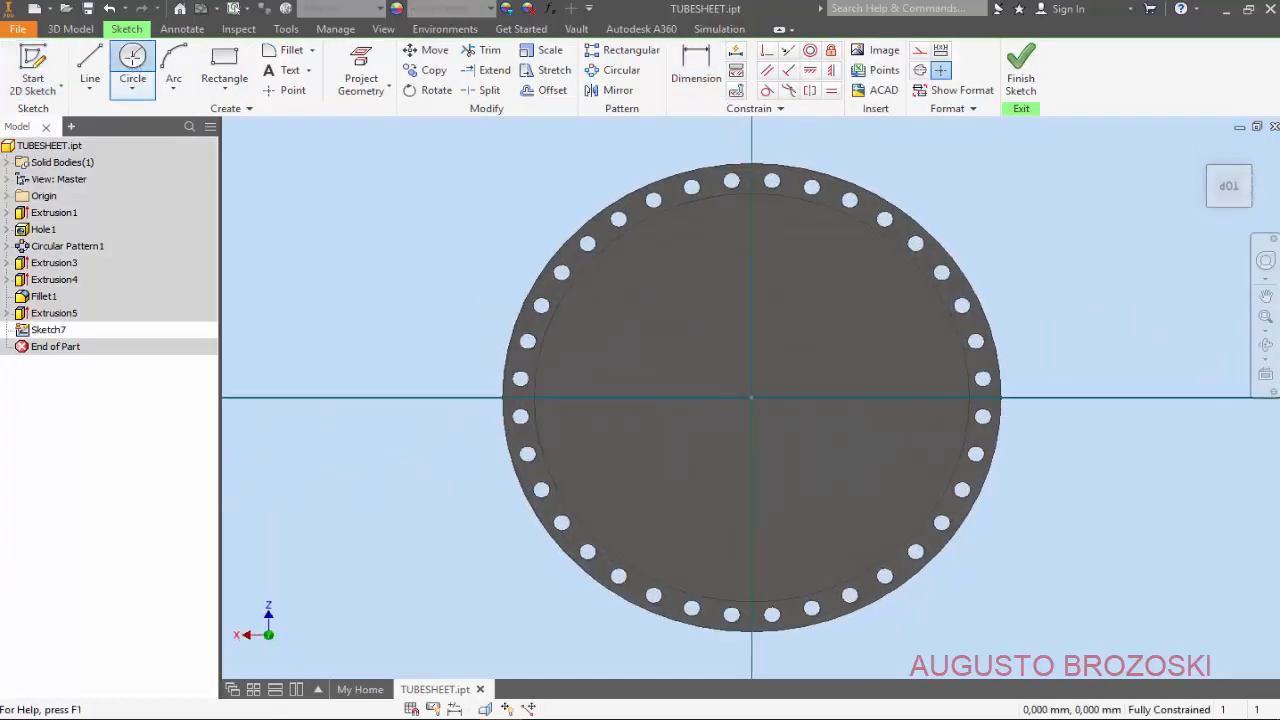
click(751, 398)
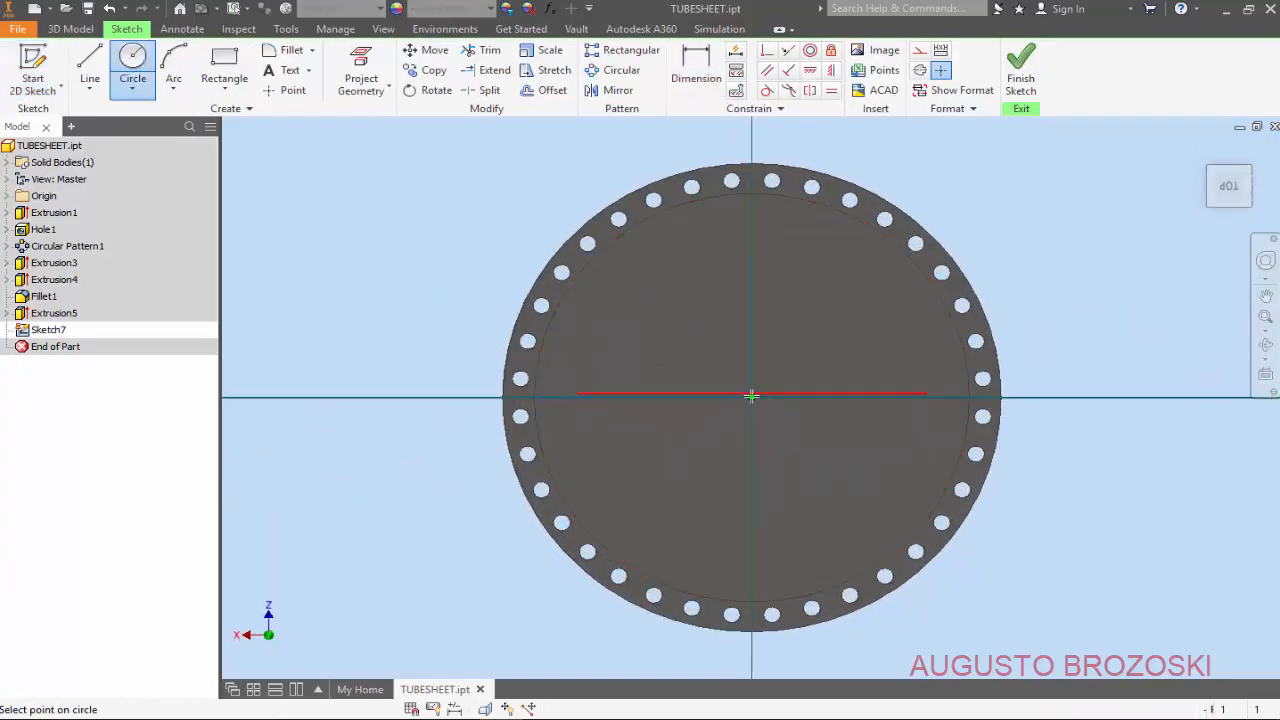
click(843, 266)
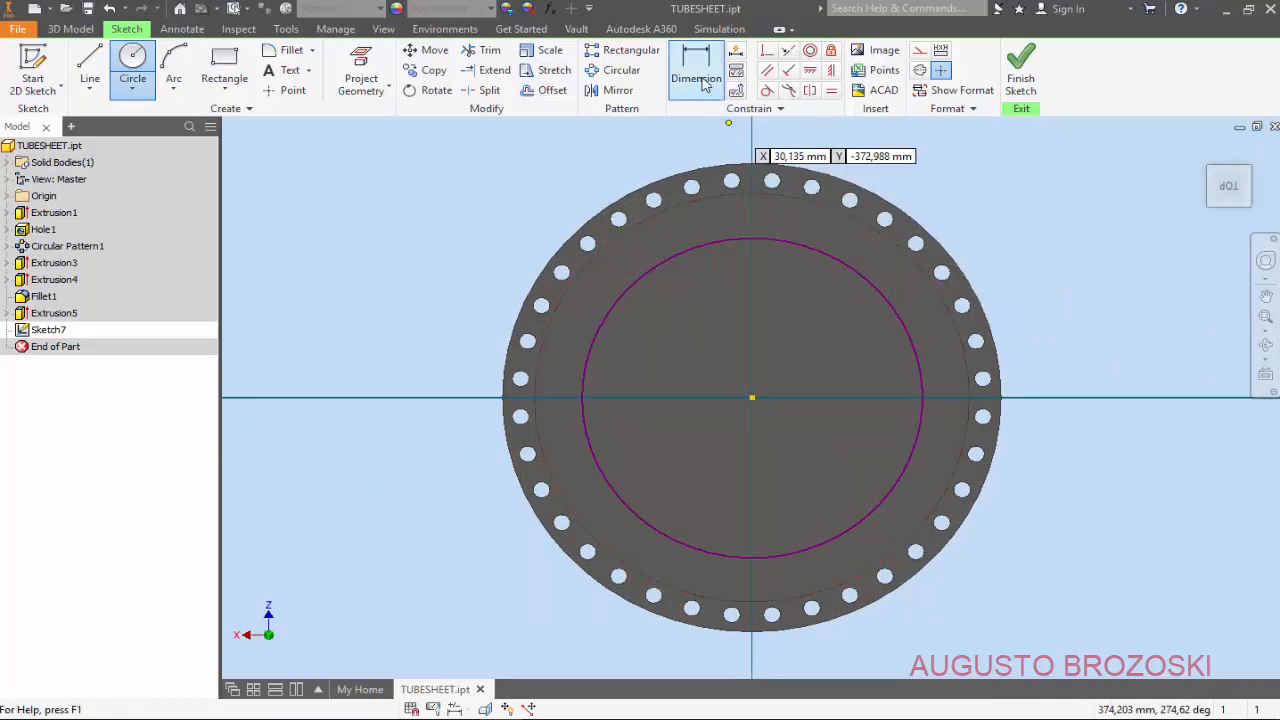
- Dimension the new rear-face circle to a 472 mm diameter
click(703, 80)
click(796, 241)
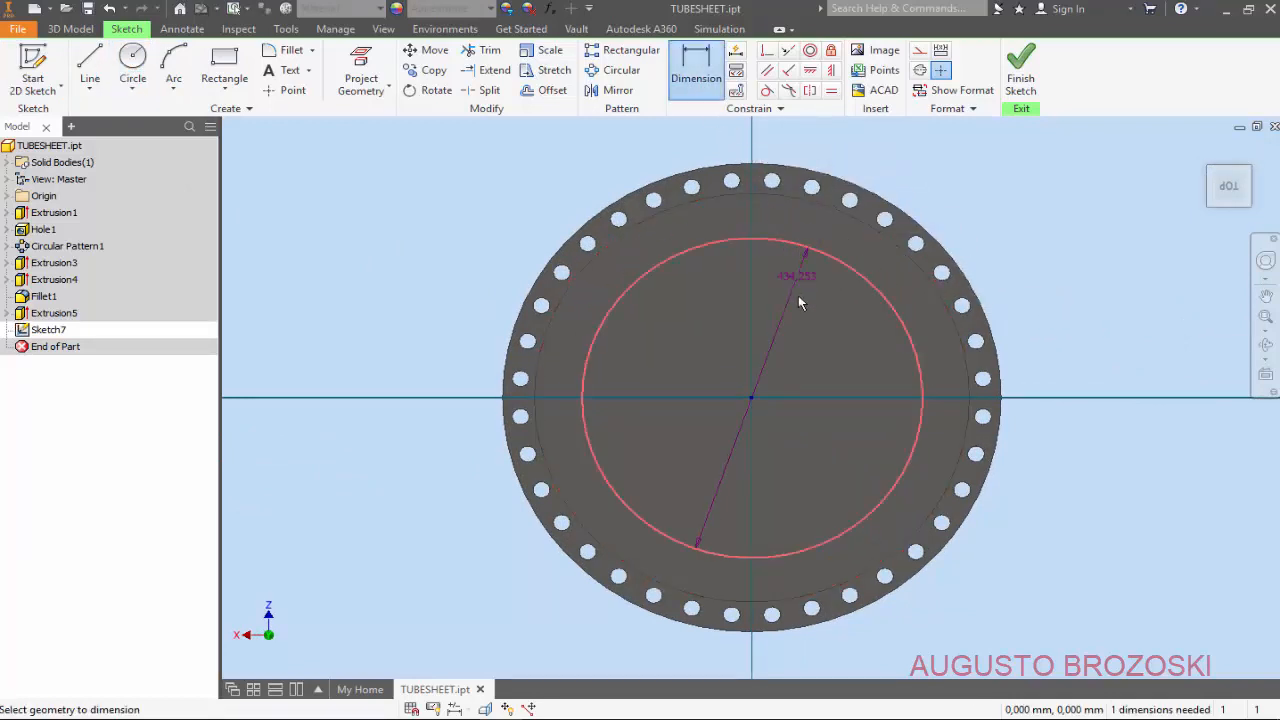
click(800, 313)
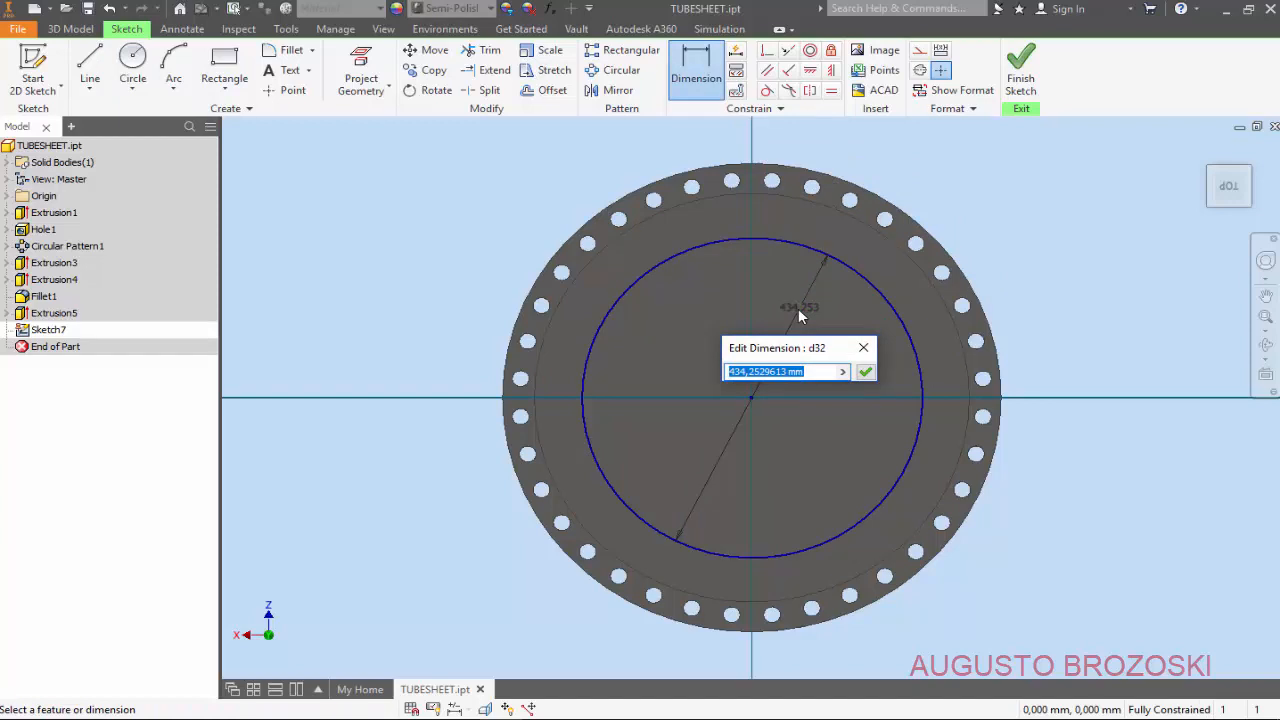
text(472)
key(Return)
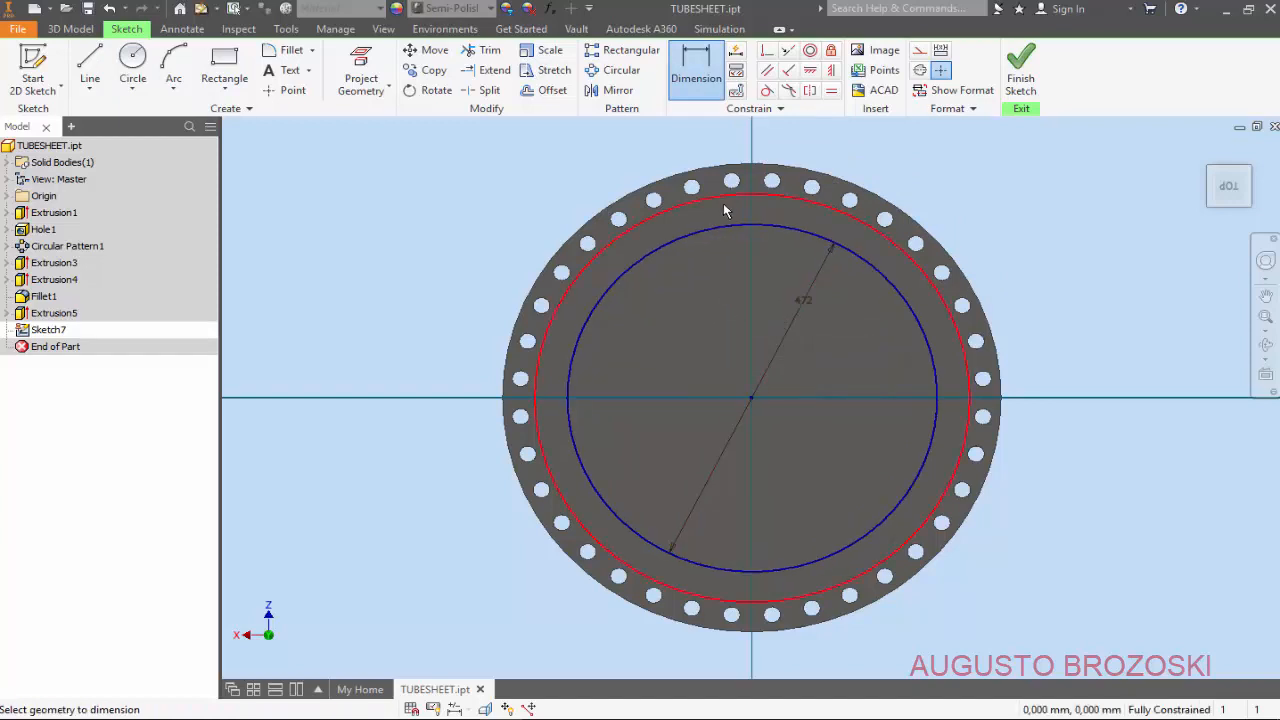
- Finish the sketch, extrude the 472 mm circle 5 mm outward joined to the tubesheet, and save the part
click(1020, 80)
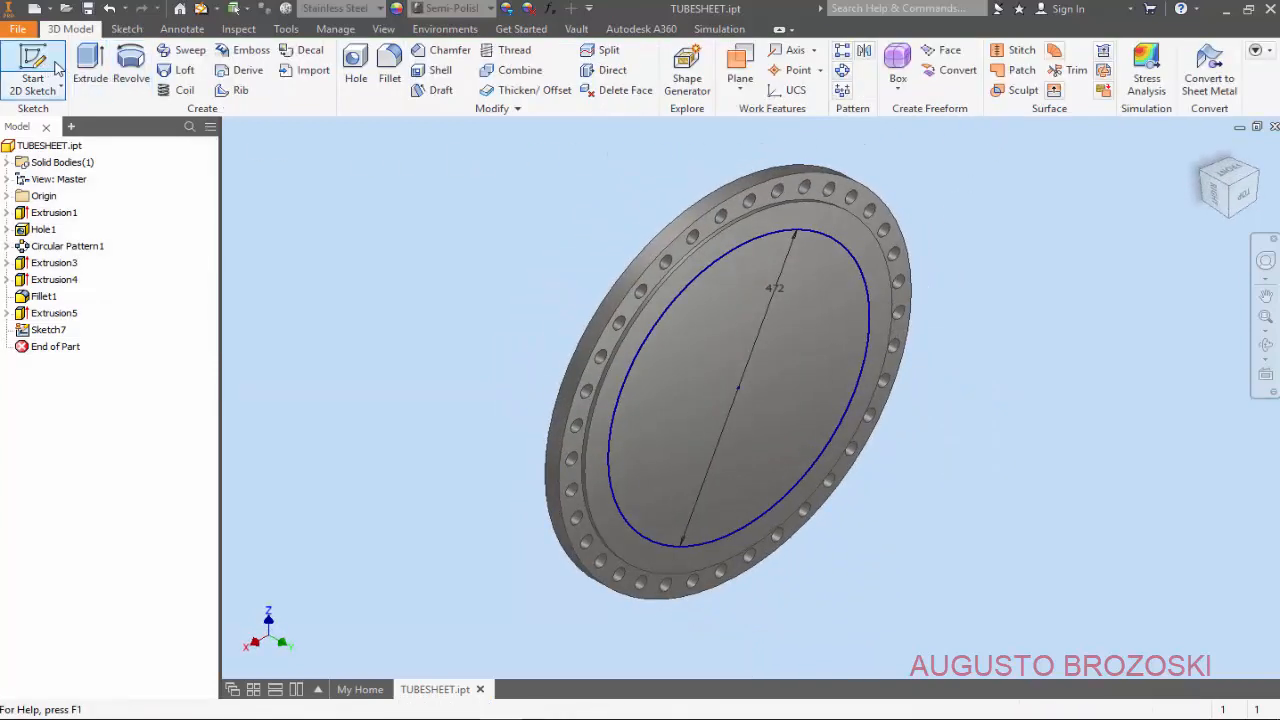
click(90, 68)
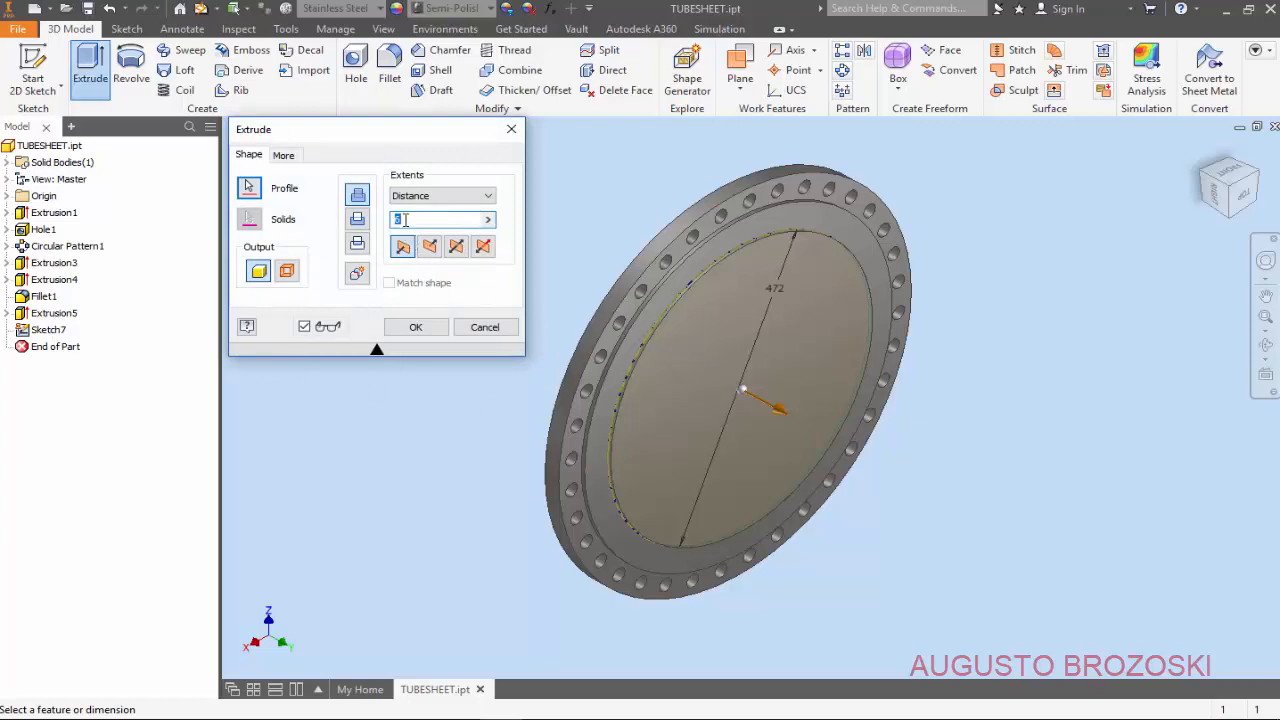
text(5)
click(410, 327)
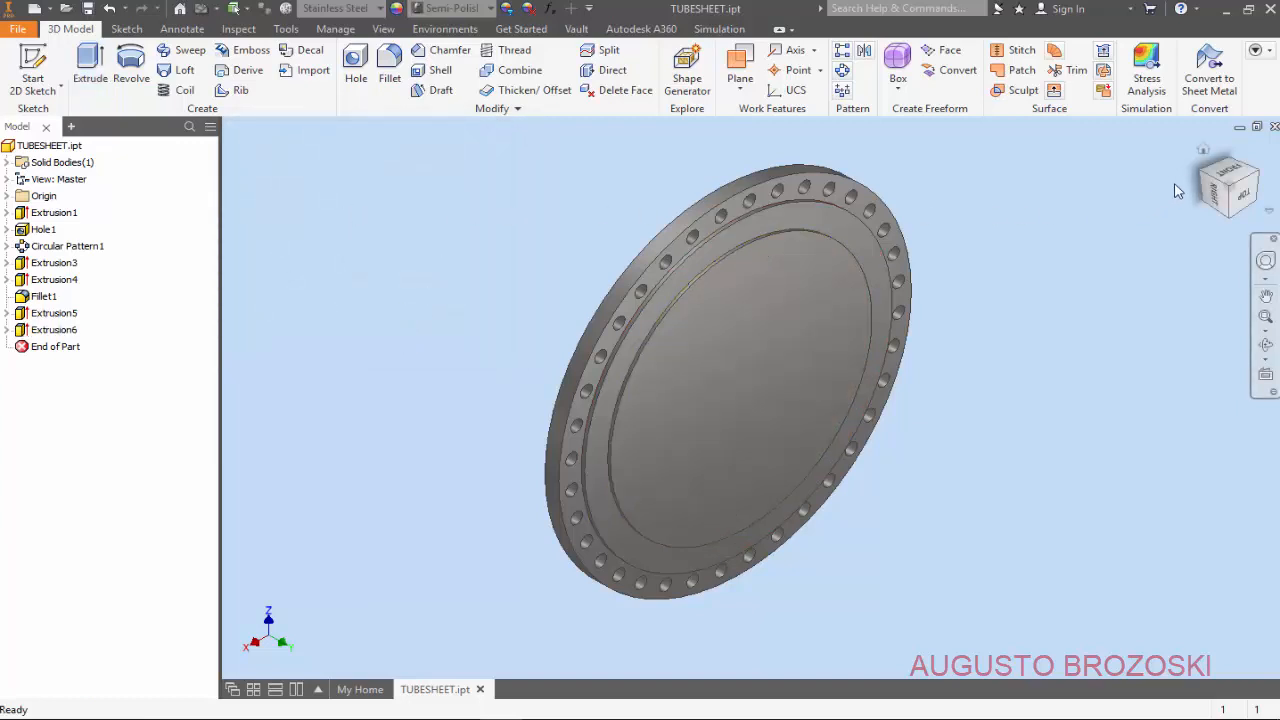
drag(1203, 168, 723, 356)
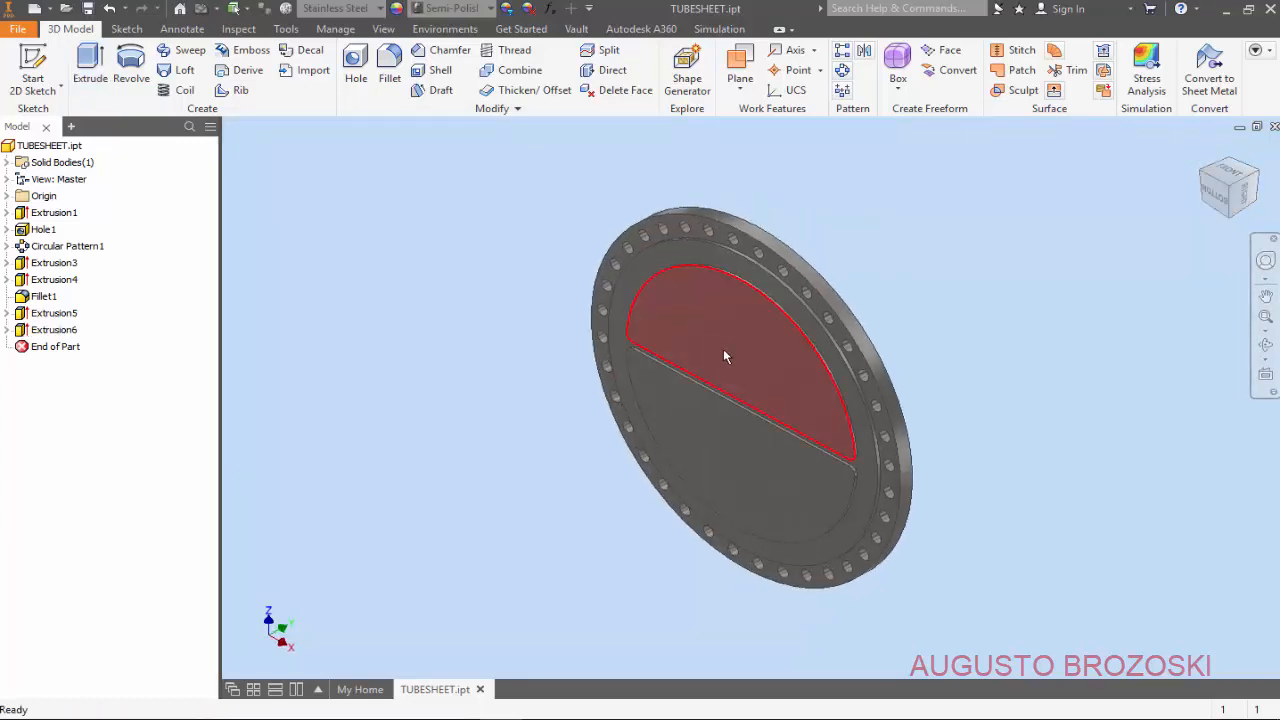
click(88, 12)
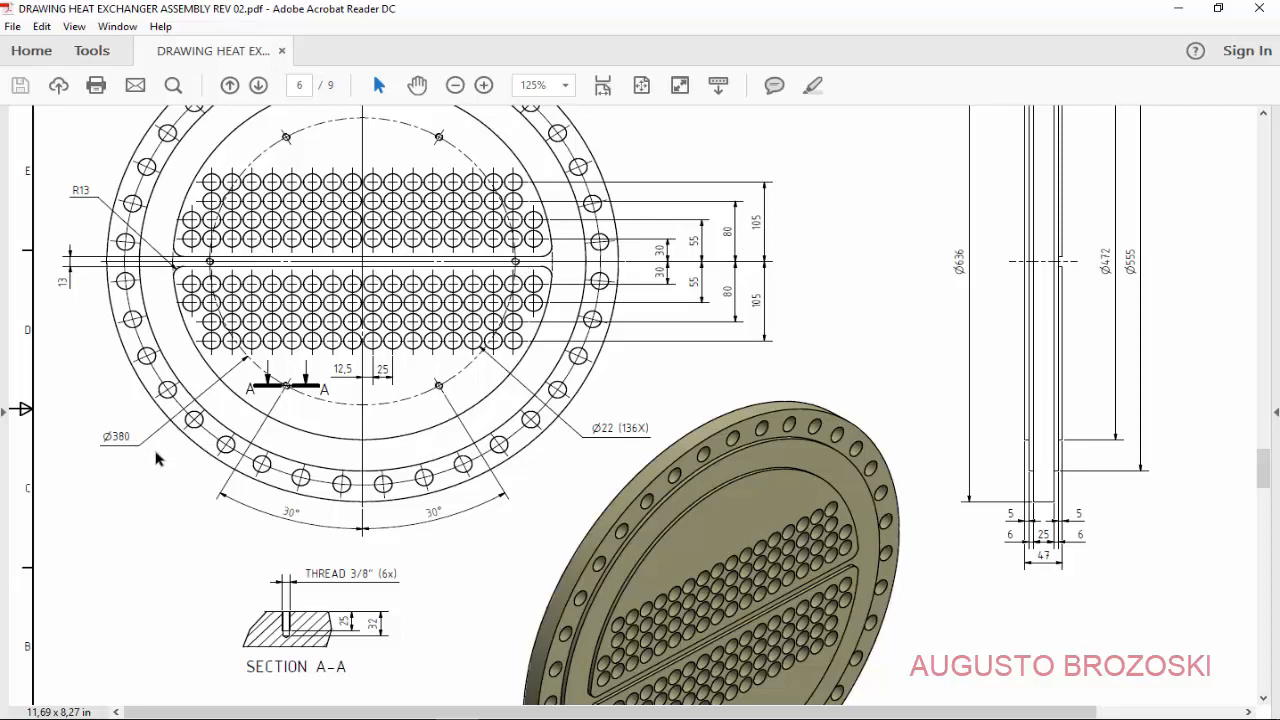
- Return from the PDF drawing to Inventor and sketch a point on the 472 mm rear face, about 208 mm horizontally from the origin
click(1177, 9)
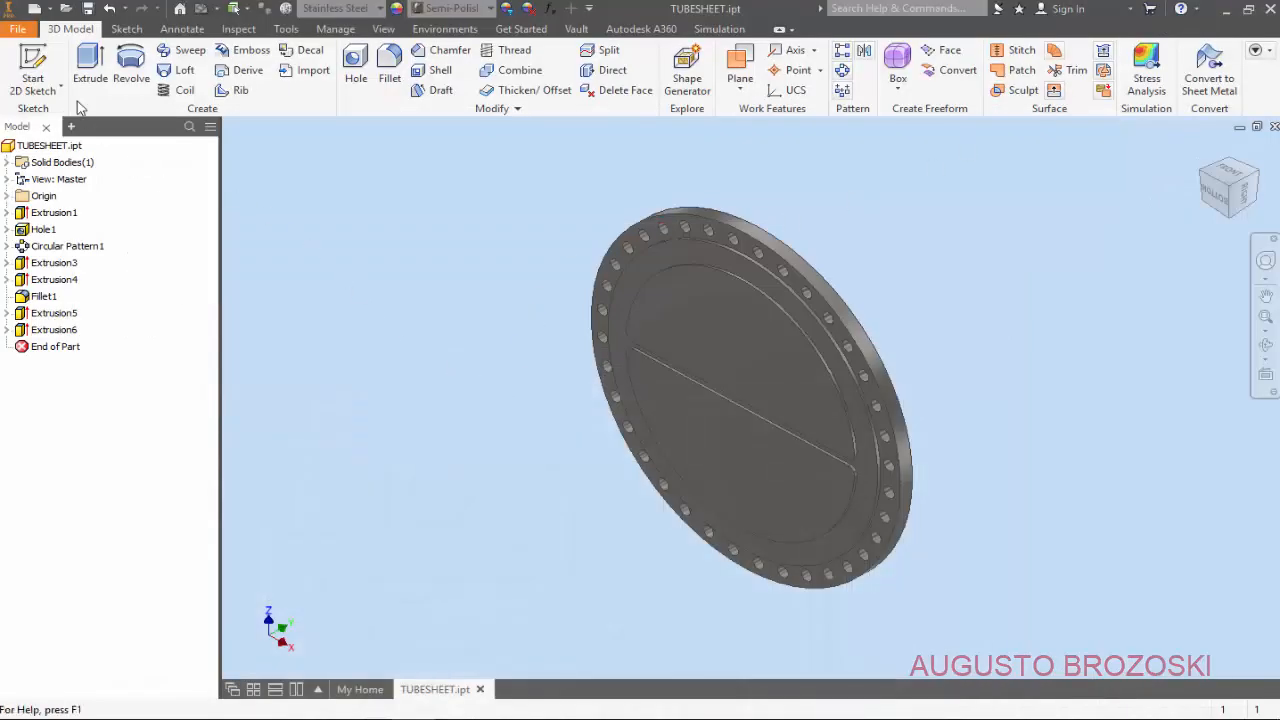
click(32, 75)
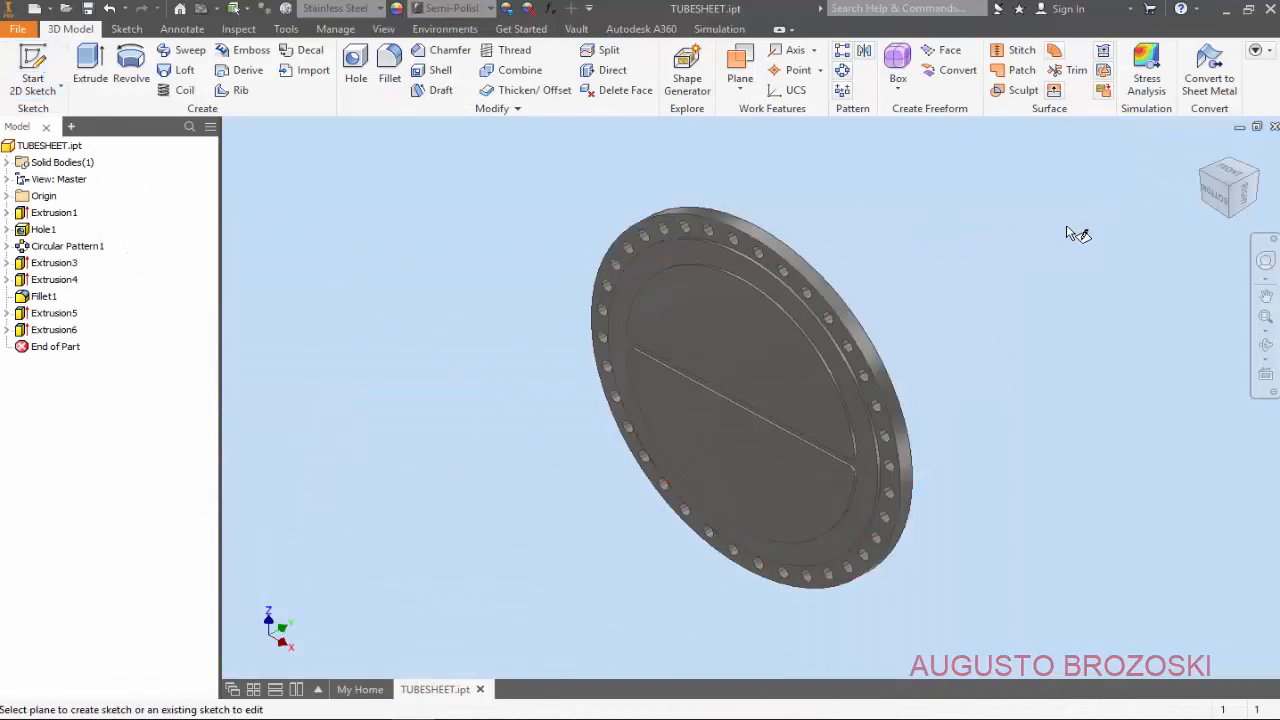
click(1256, 176)
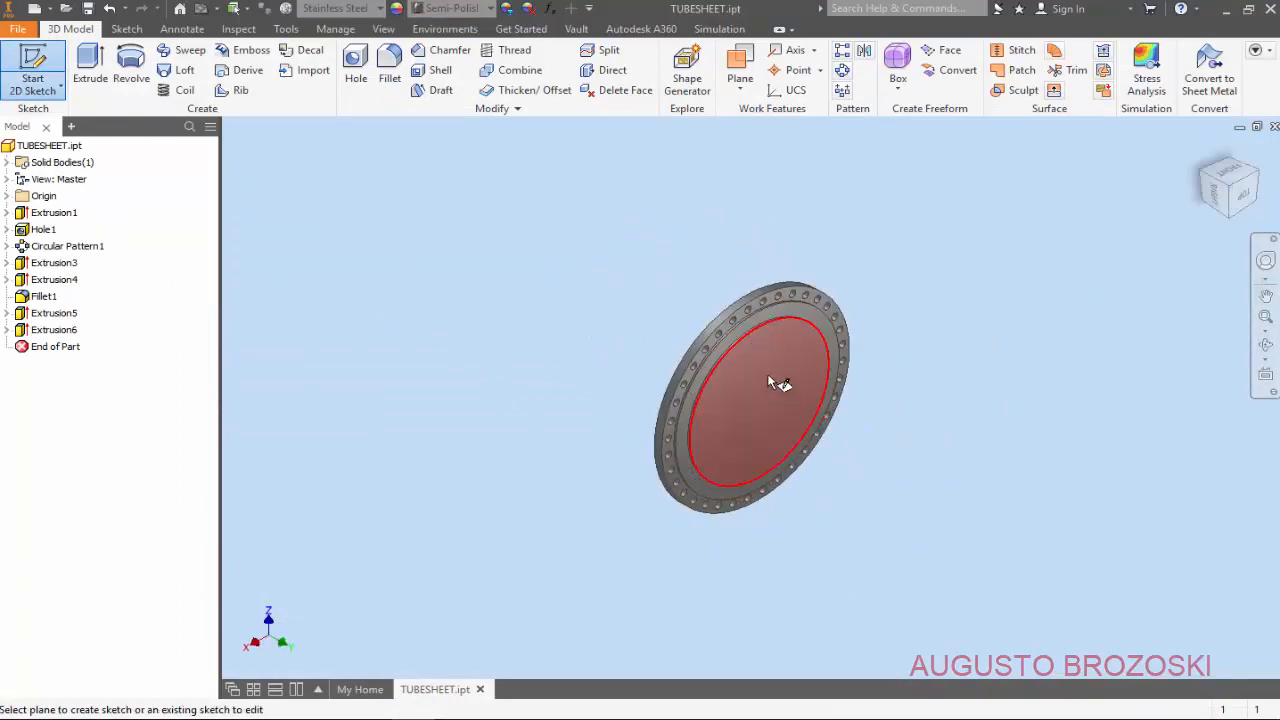
click(769, 377)
click(810, 397)
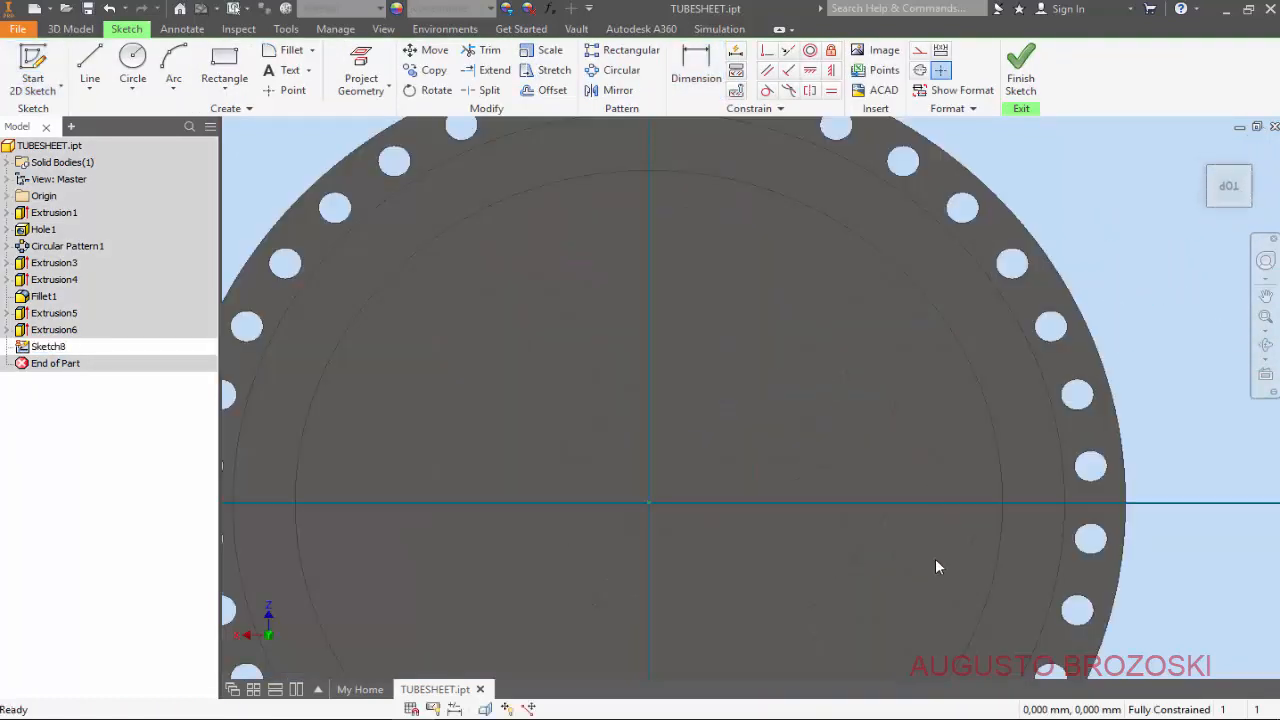
scroll(935, 567, down, 3)
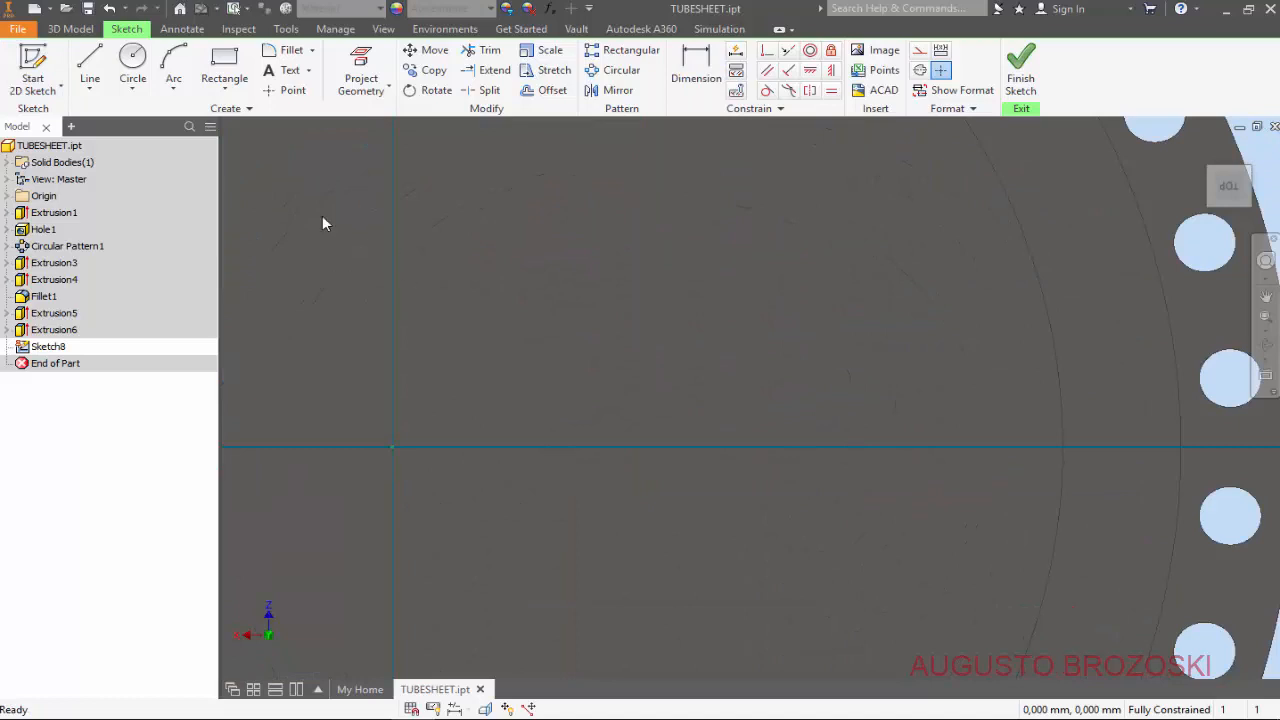
click(287, 91)
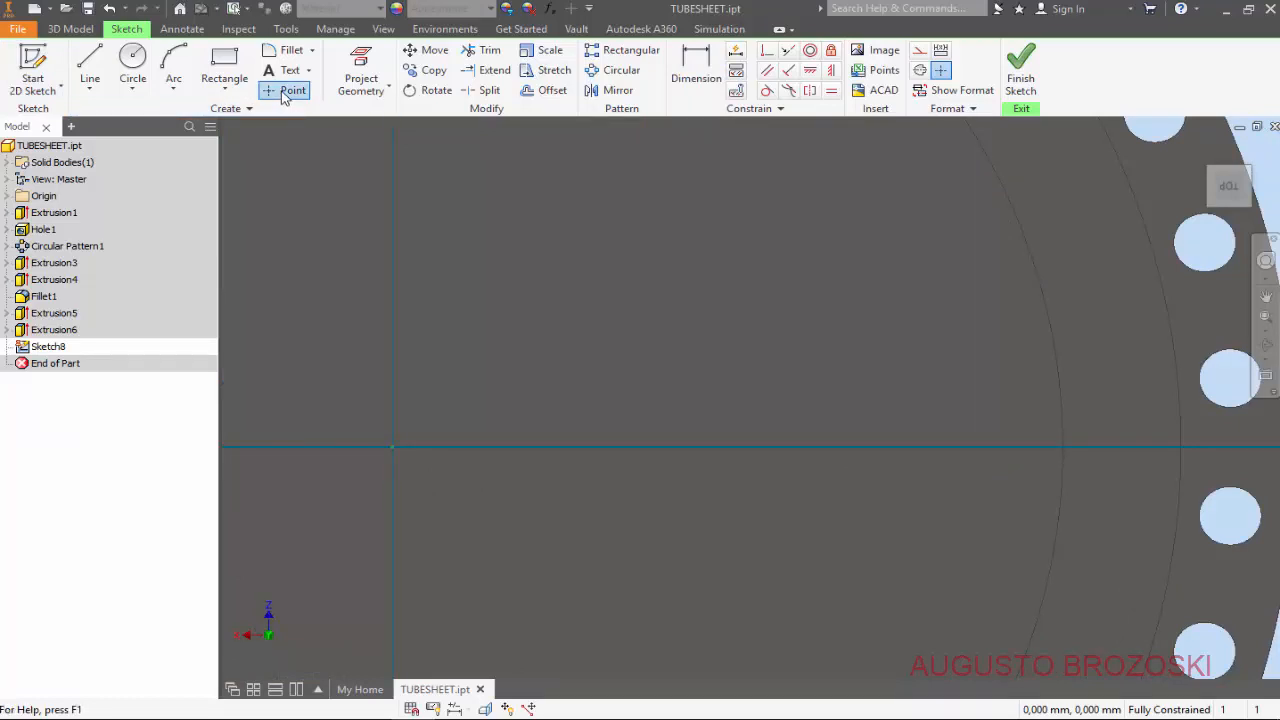
click(985, 445)
key(Escape)
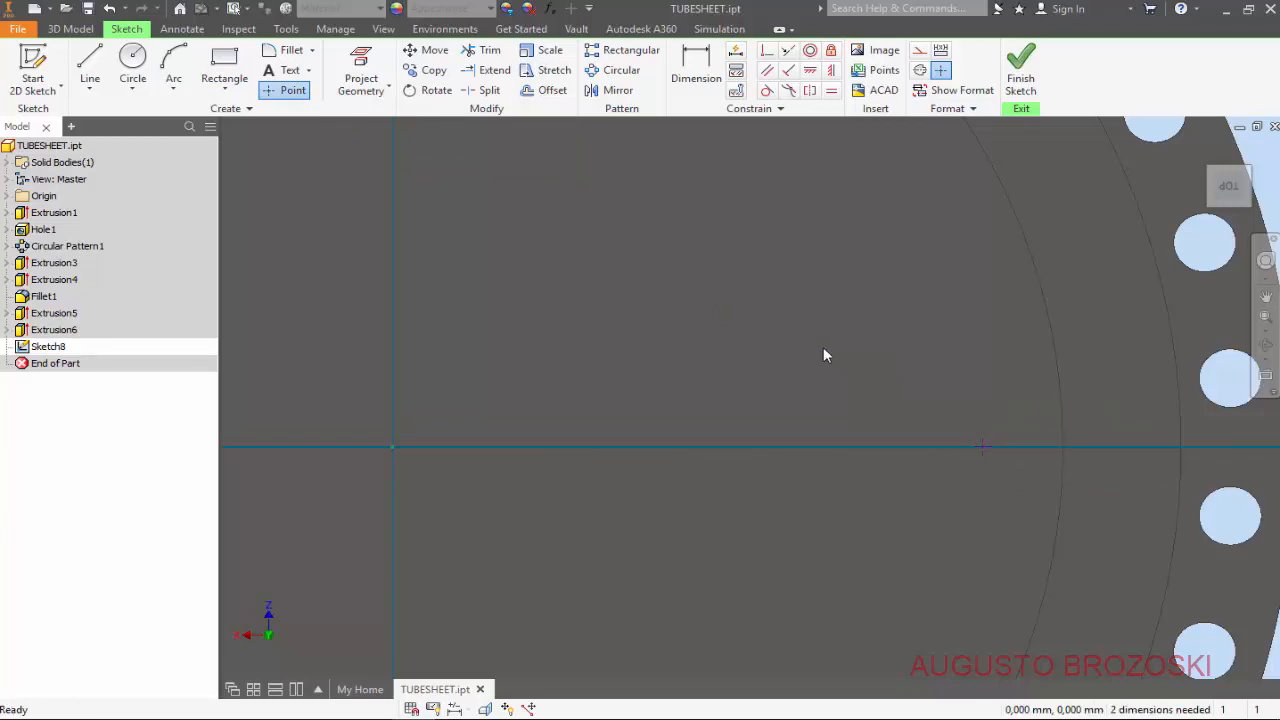
- Dimension the sketch point's horizontal distance from the origin to 190 mm
click(696, 68)
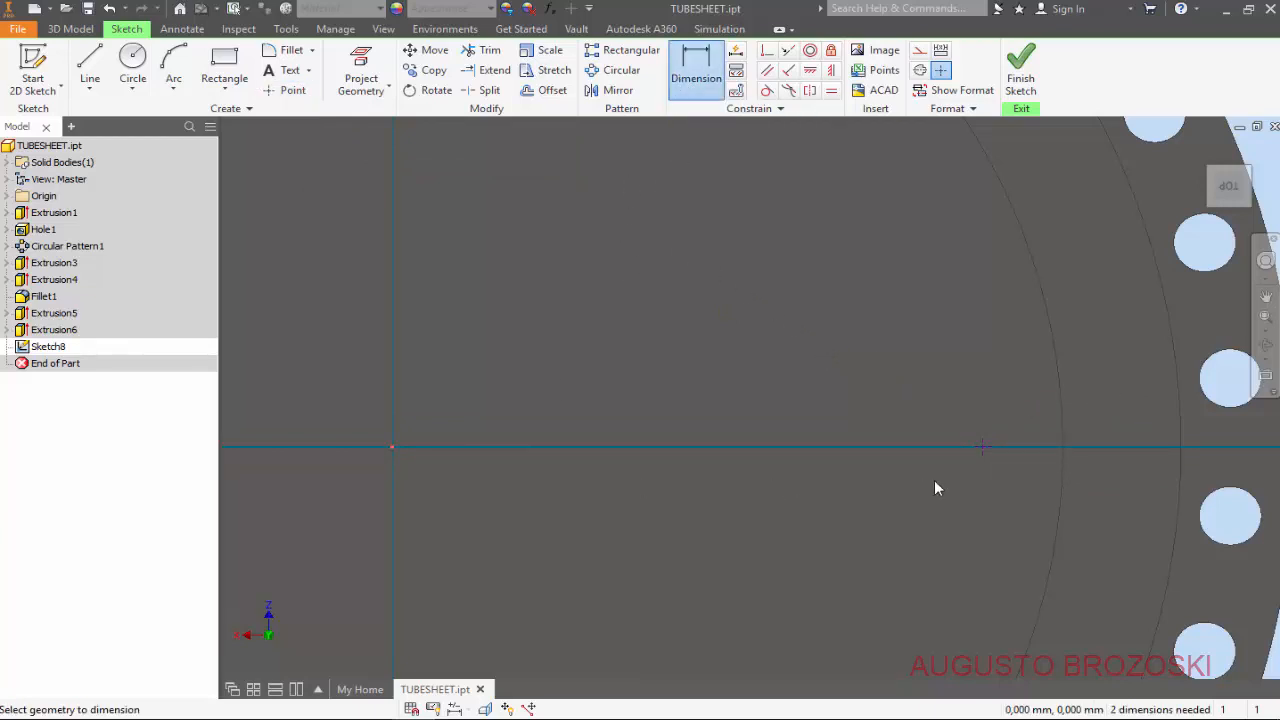
click(983, 446)
click(679, 520)
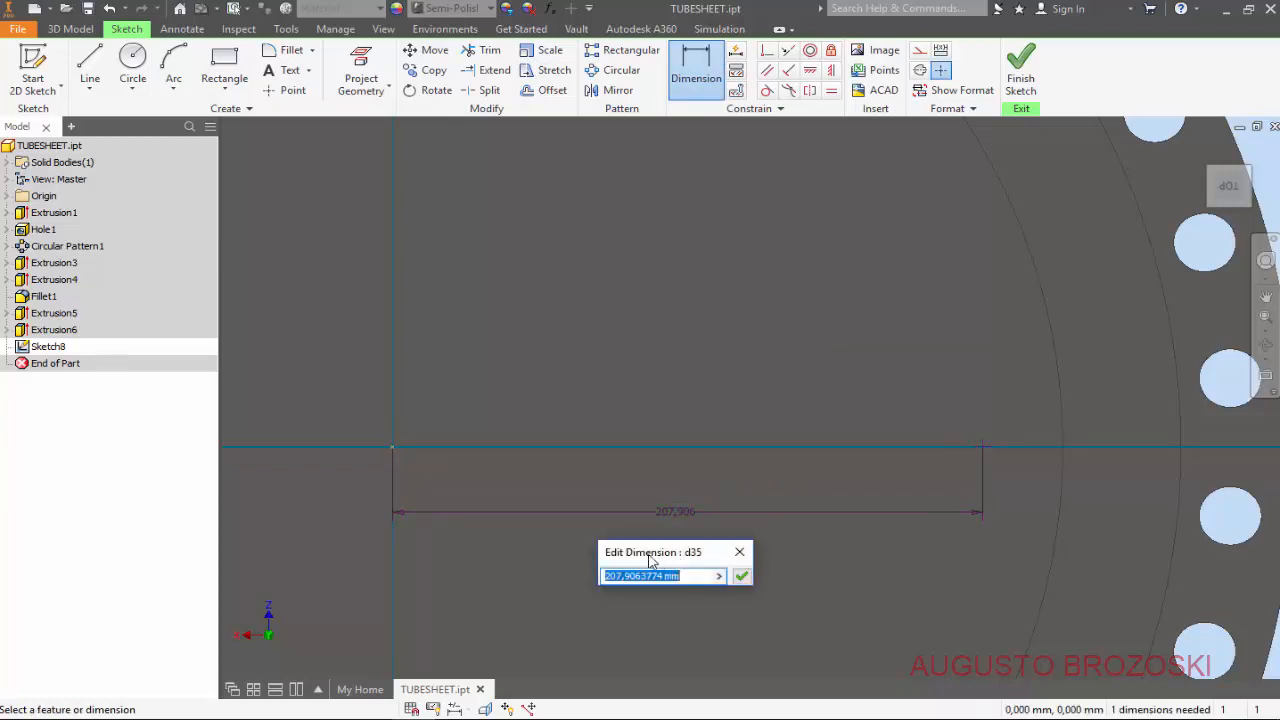
text(190)
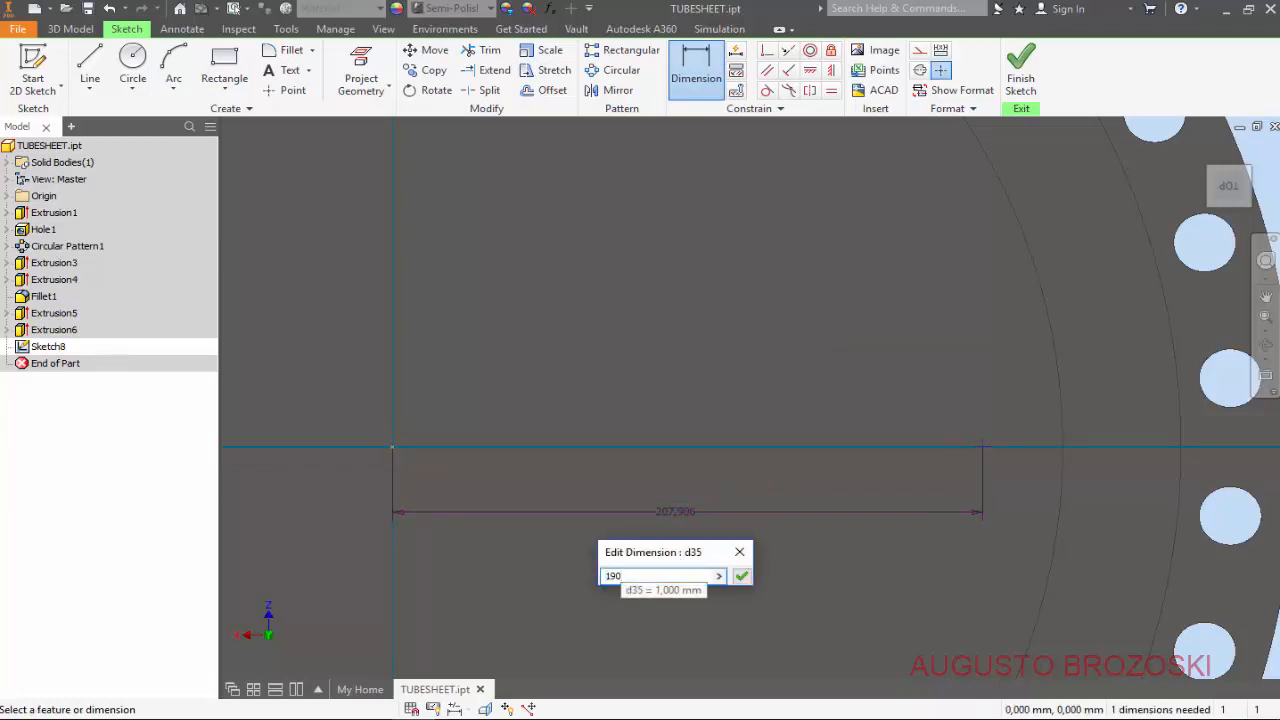
key(Return)
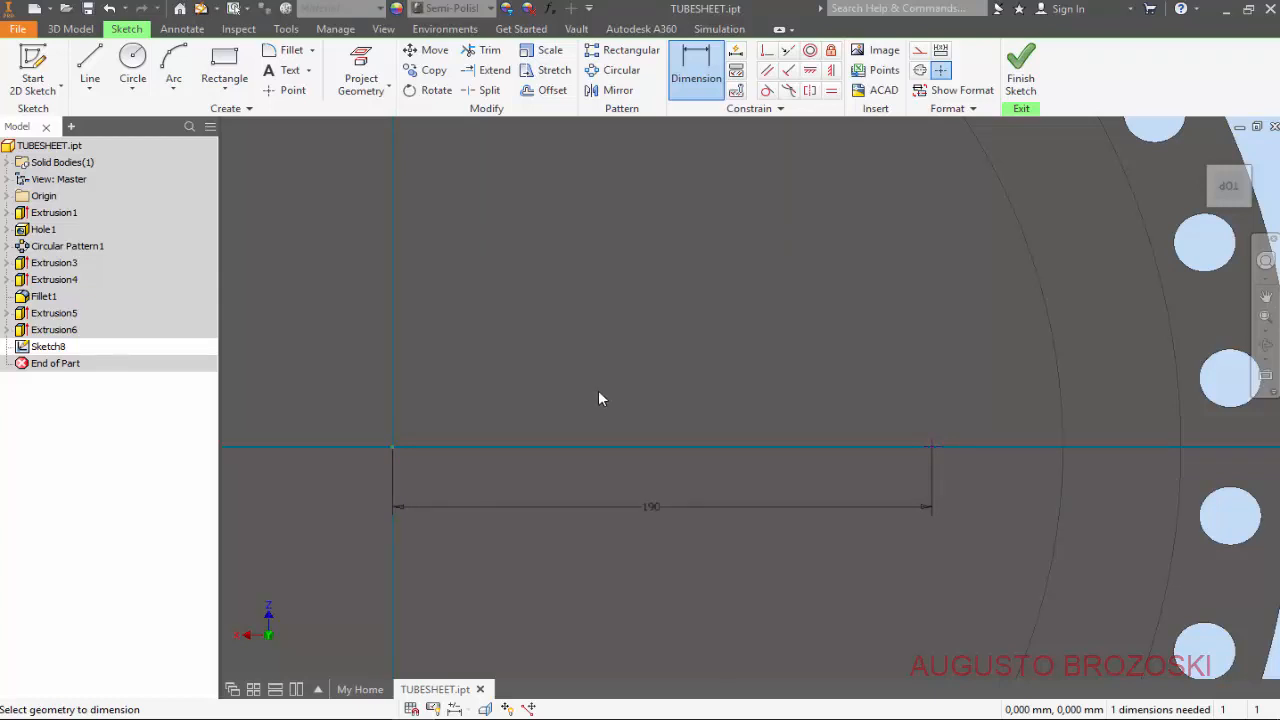
key(Escape)
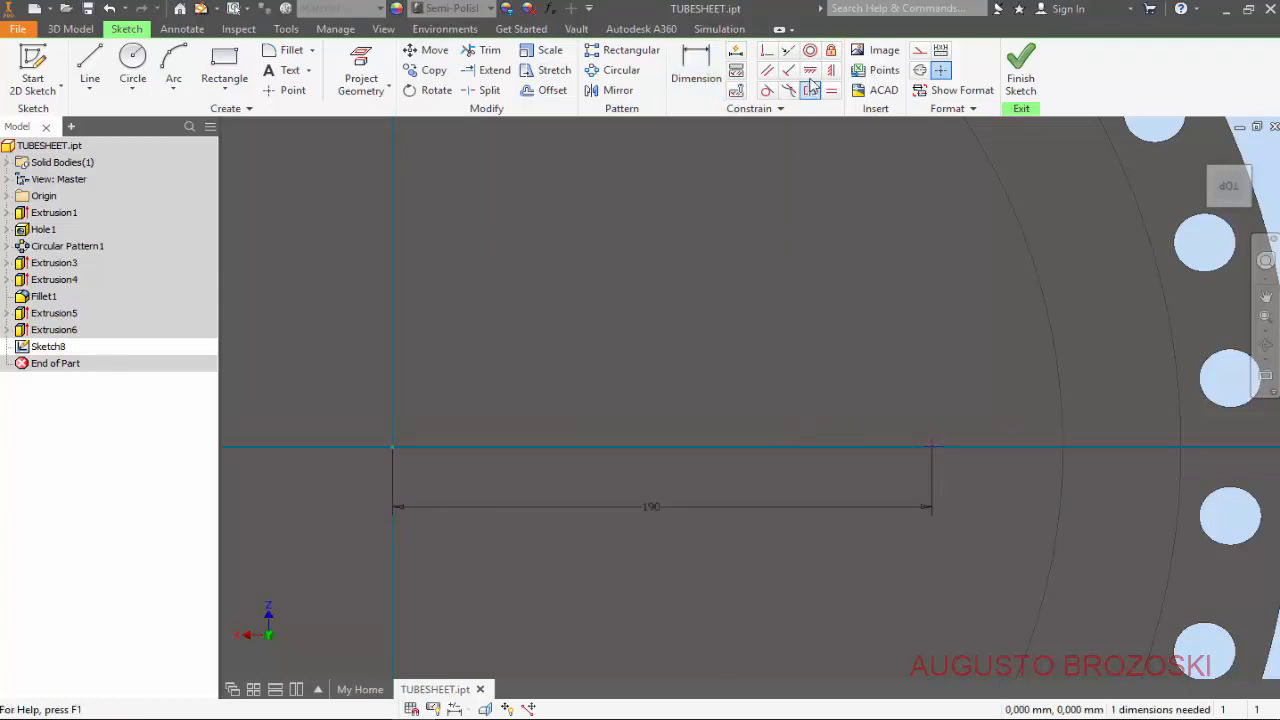
- Constrain the sketch point horizontally to the origin and finish the sketch
click(811, 73)
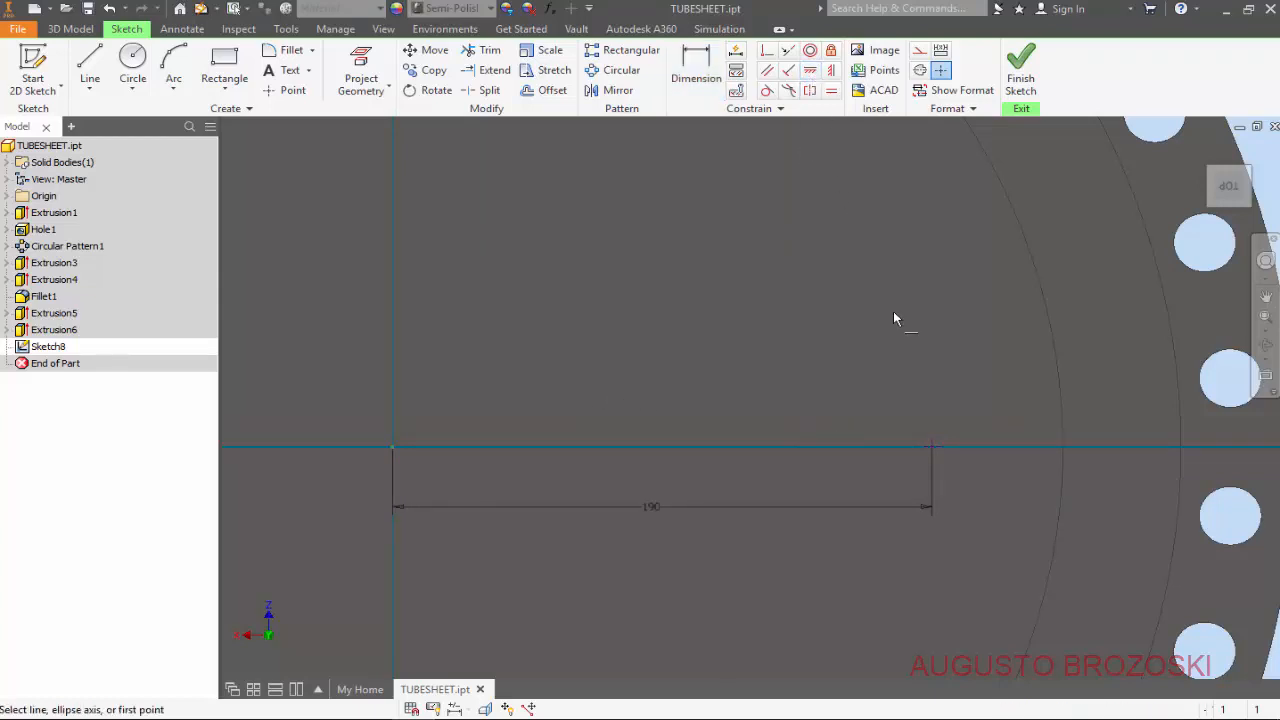
click(933, 446)
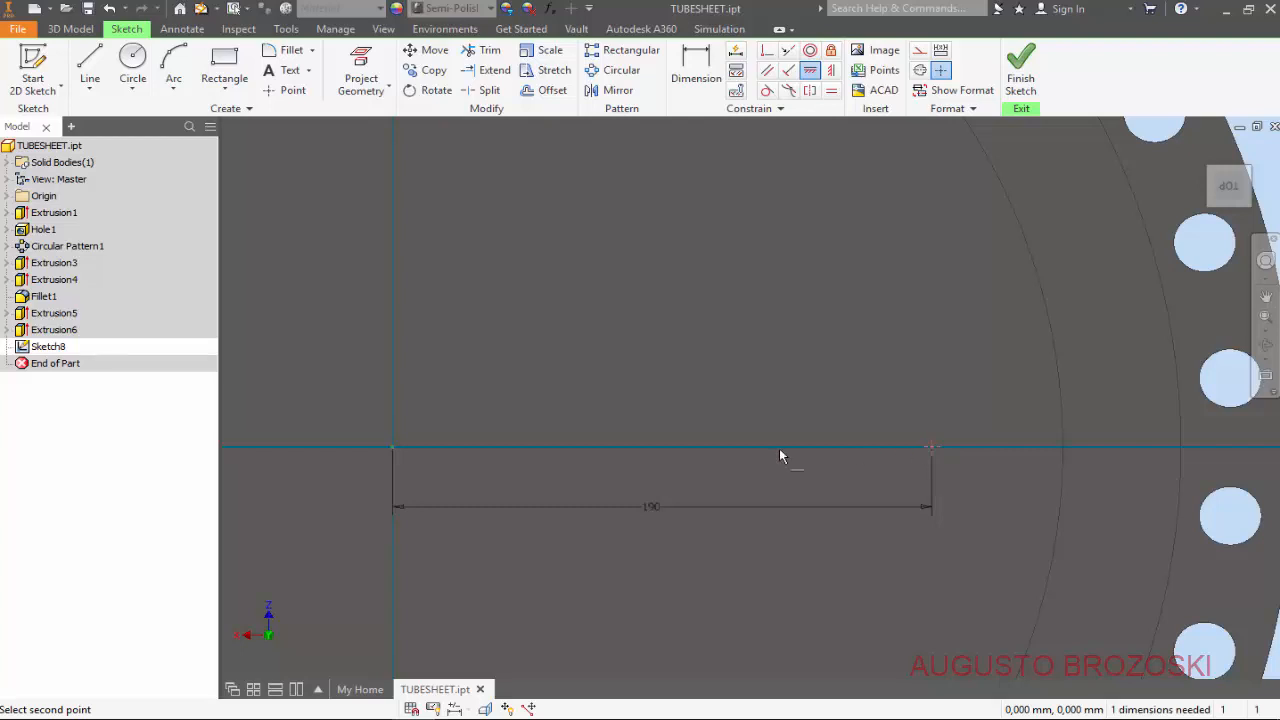
click(394, 448)
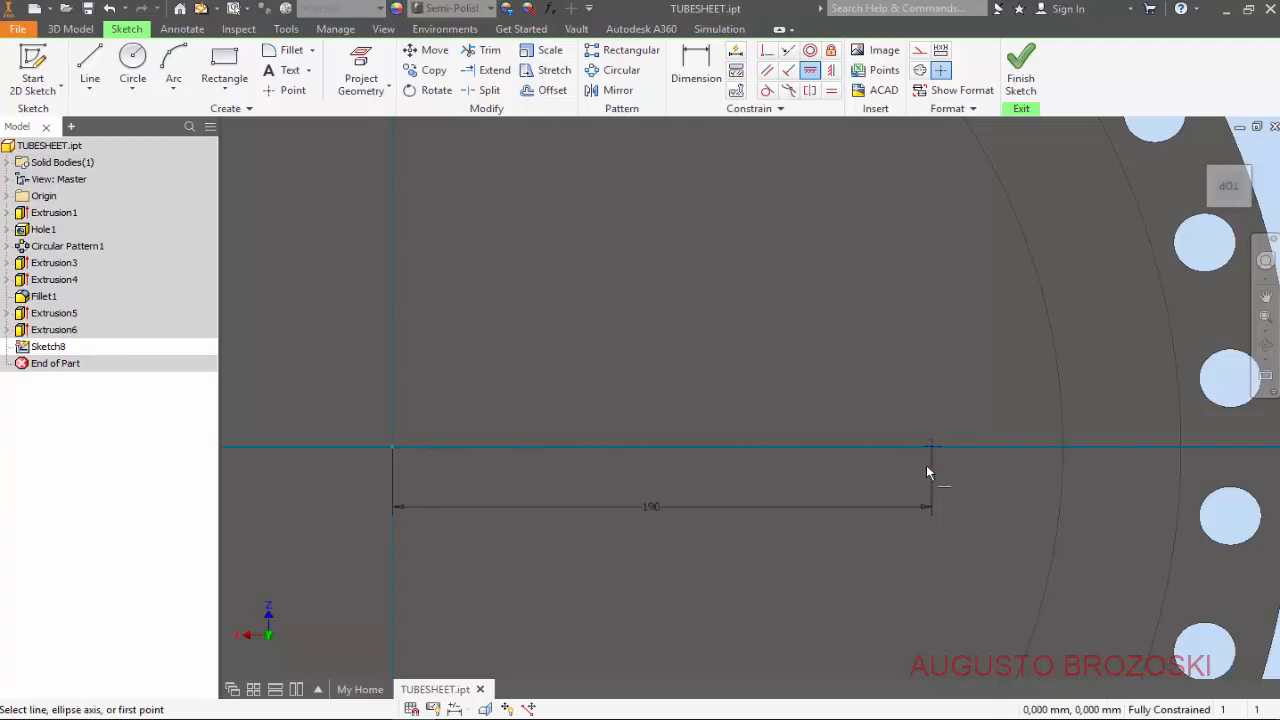
click(1020, 70)
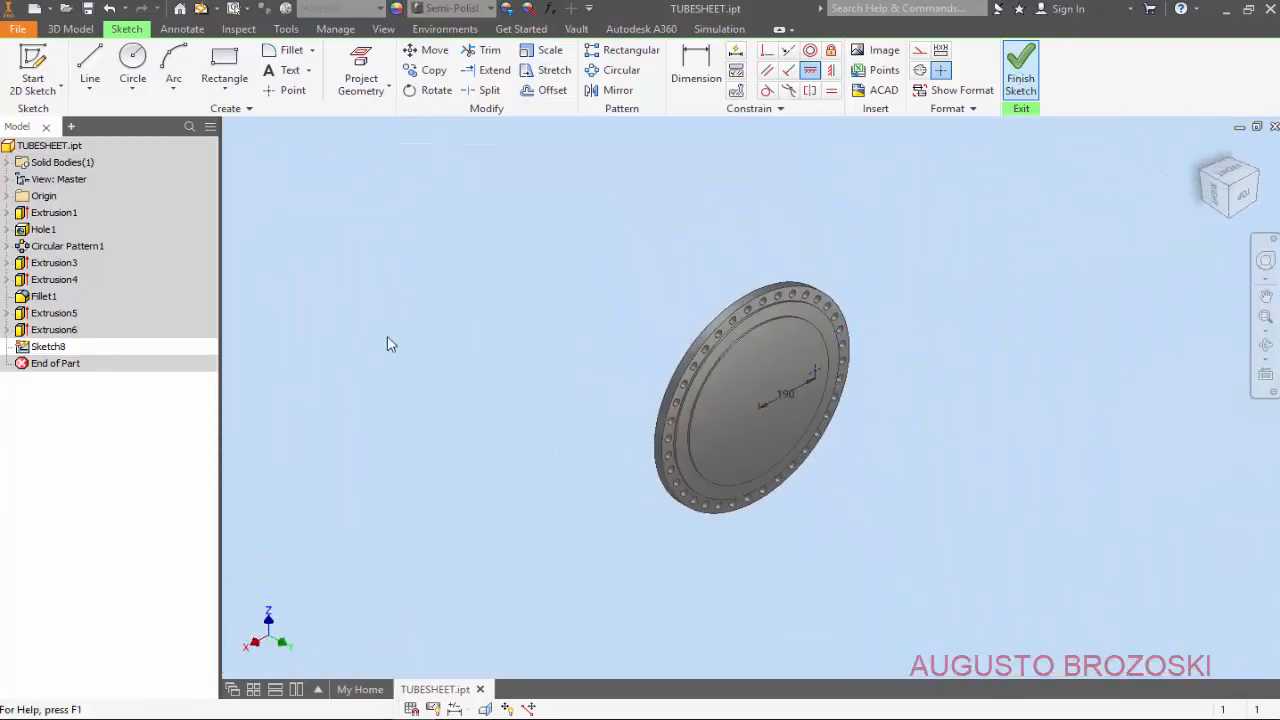
- Start a tapped hole at the sketch point using ANSI Unified Screw Threads, size 0,375 and designation 3/8-16 UNC
click(357, 70)
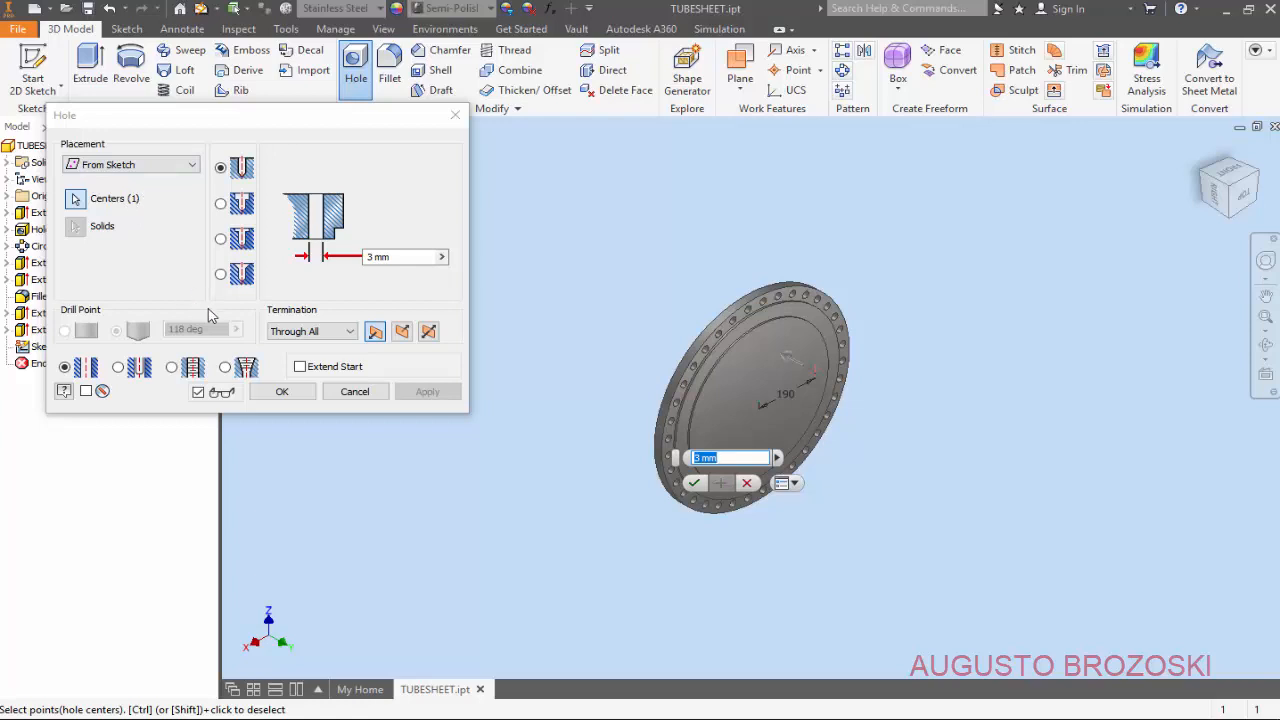
click(172, 369)
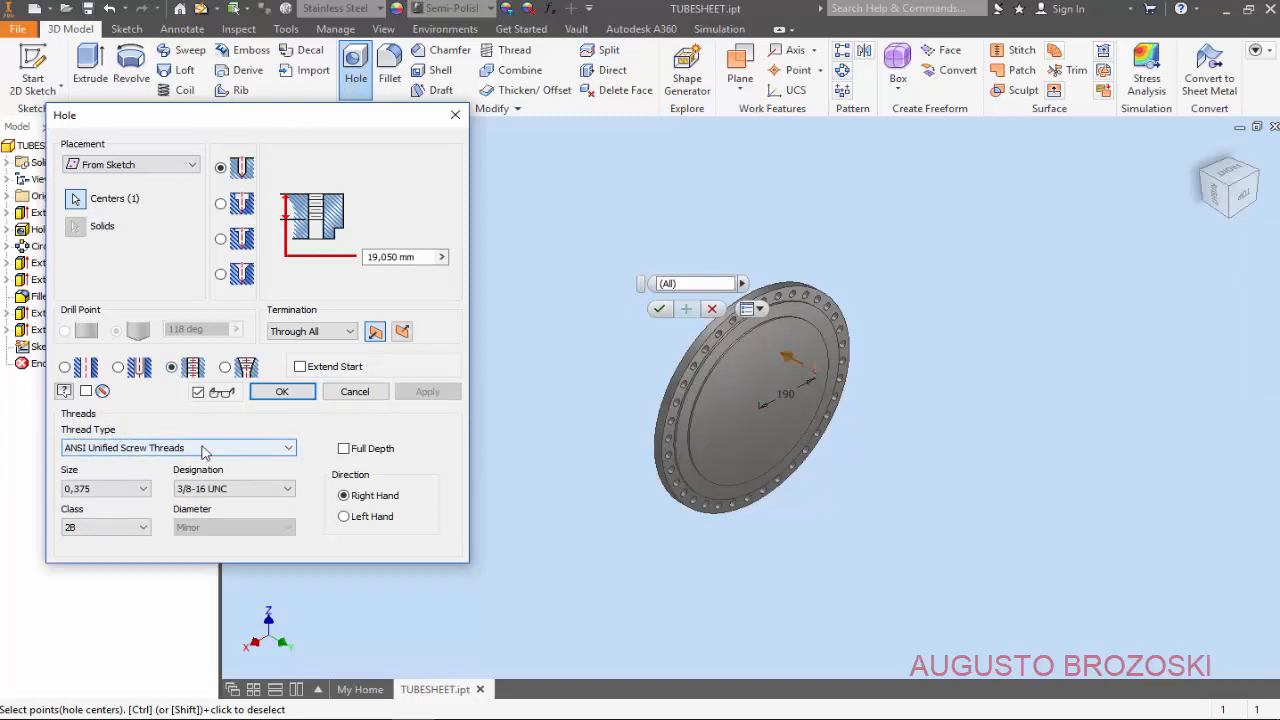
click(256, 449)
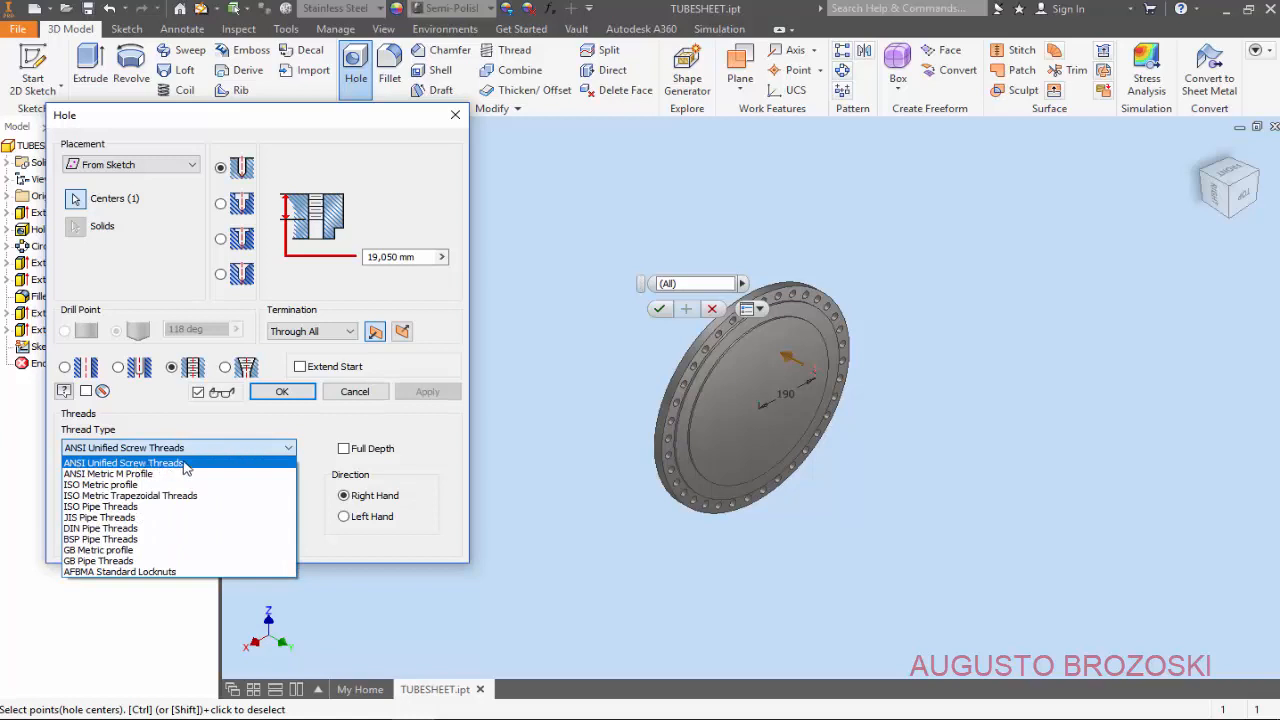
click(185, 464)
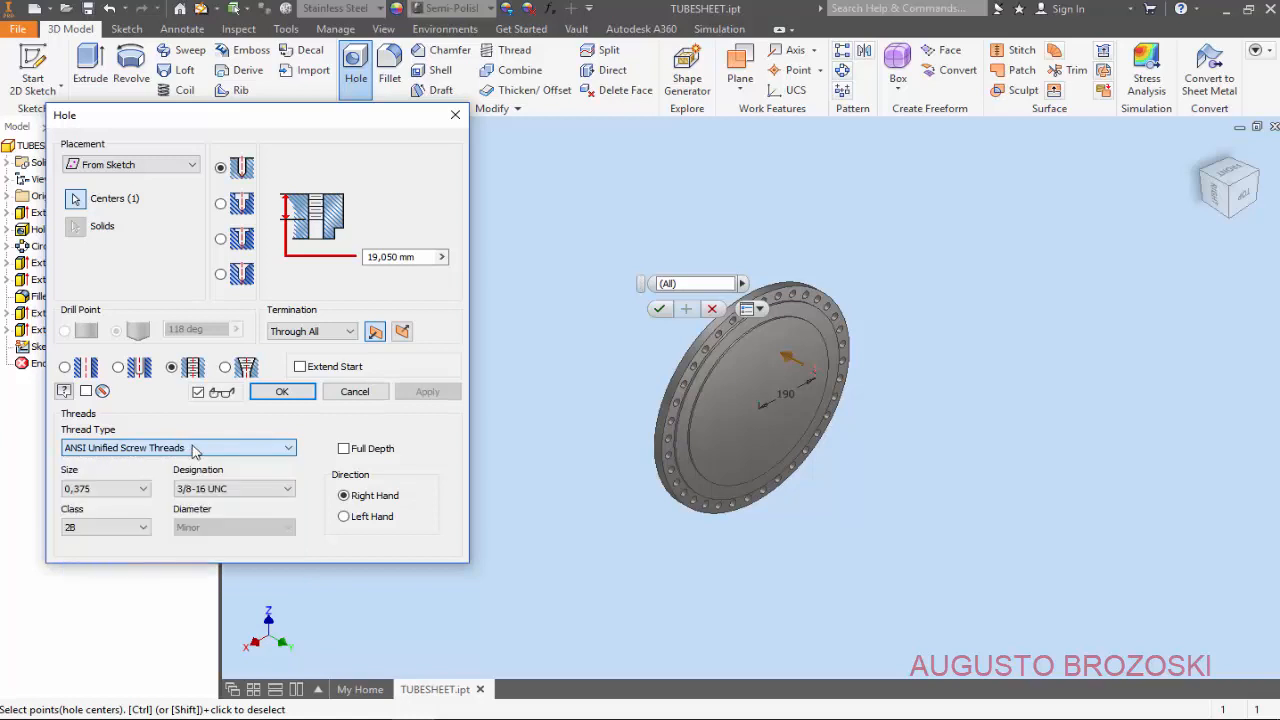
click(144, 490)
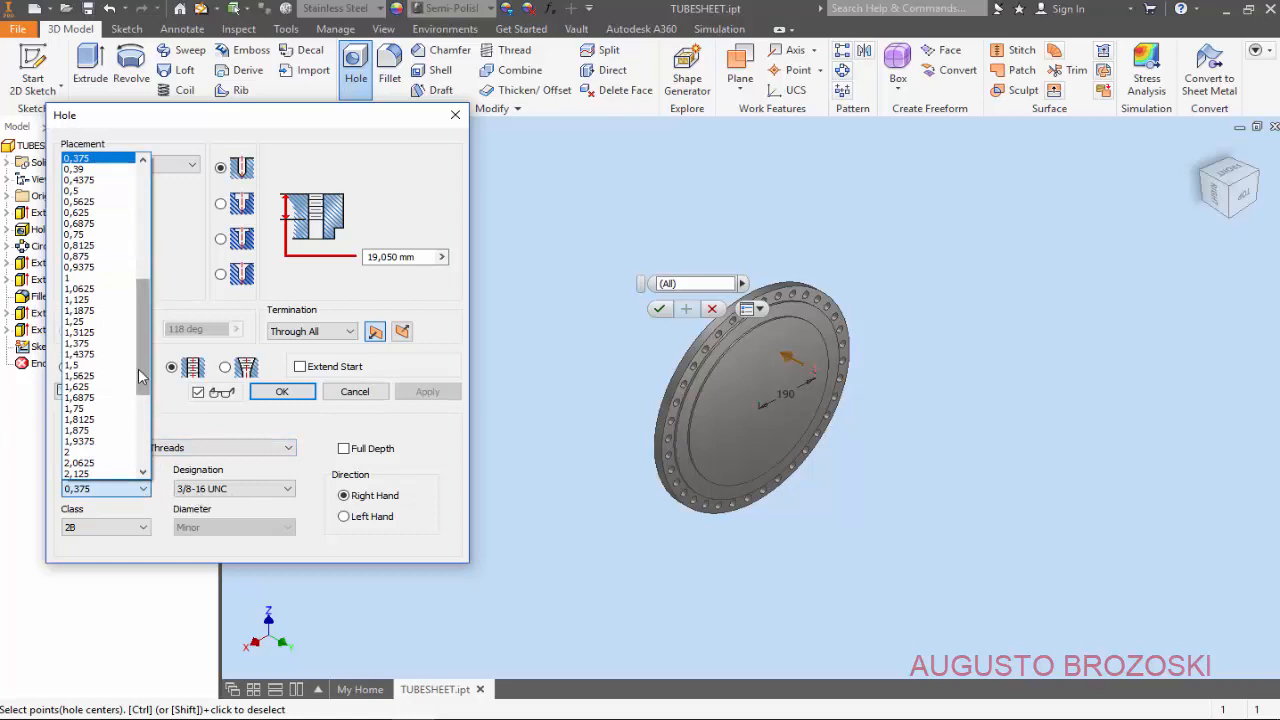
scroll(100, 180, up, 2)
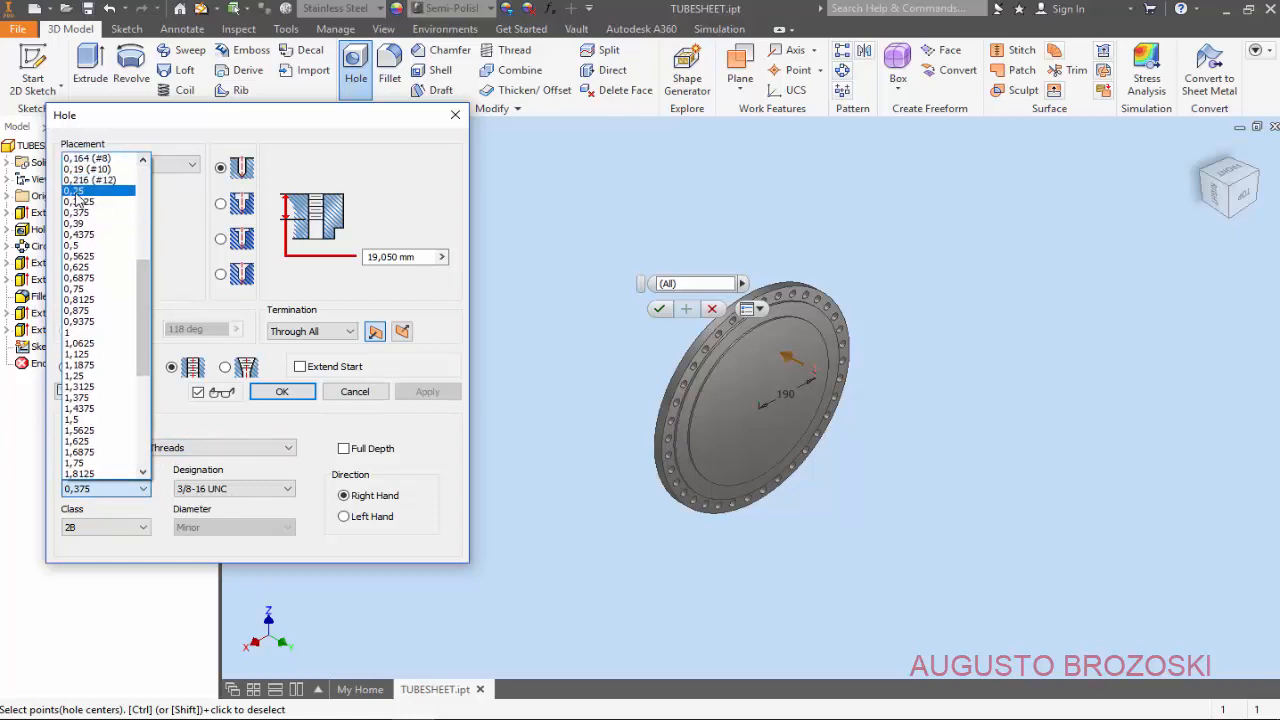
click(78, 191)
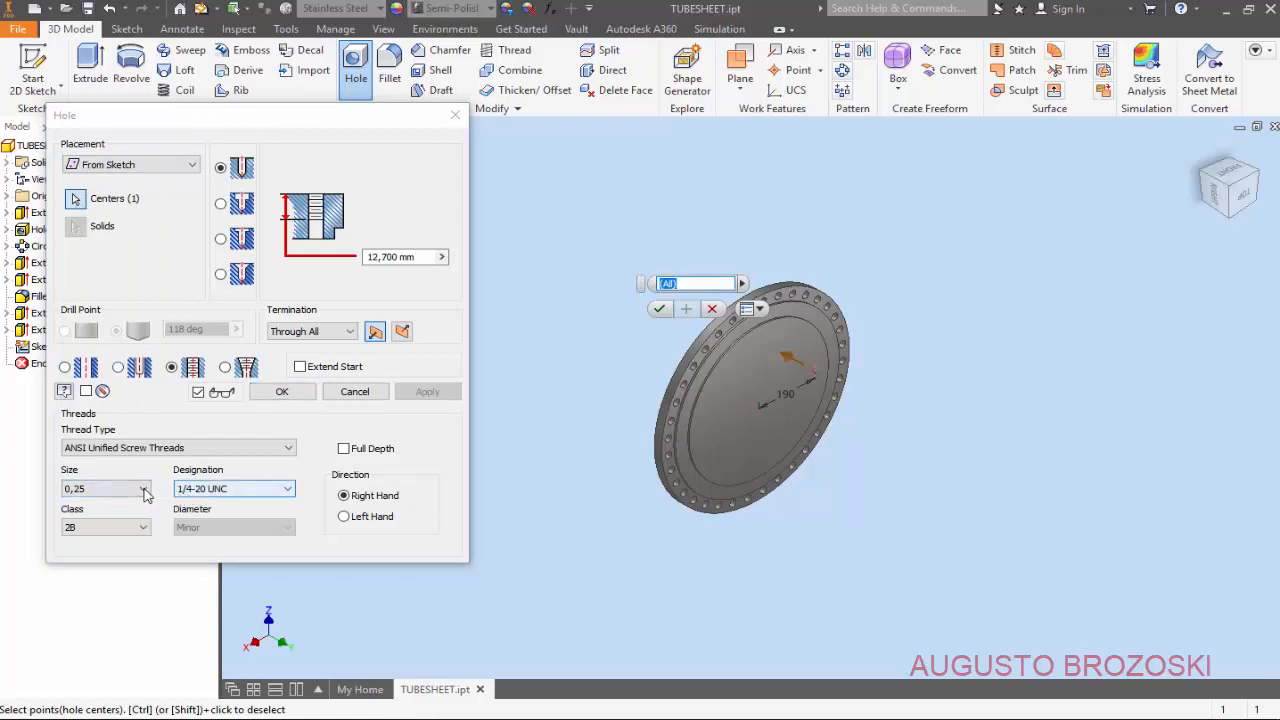
click(143, 489)
click(97, 181)
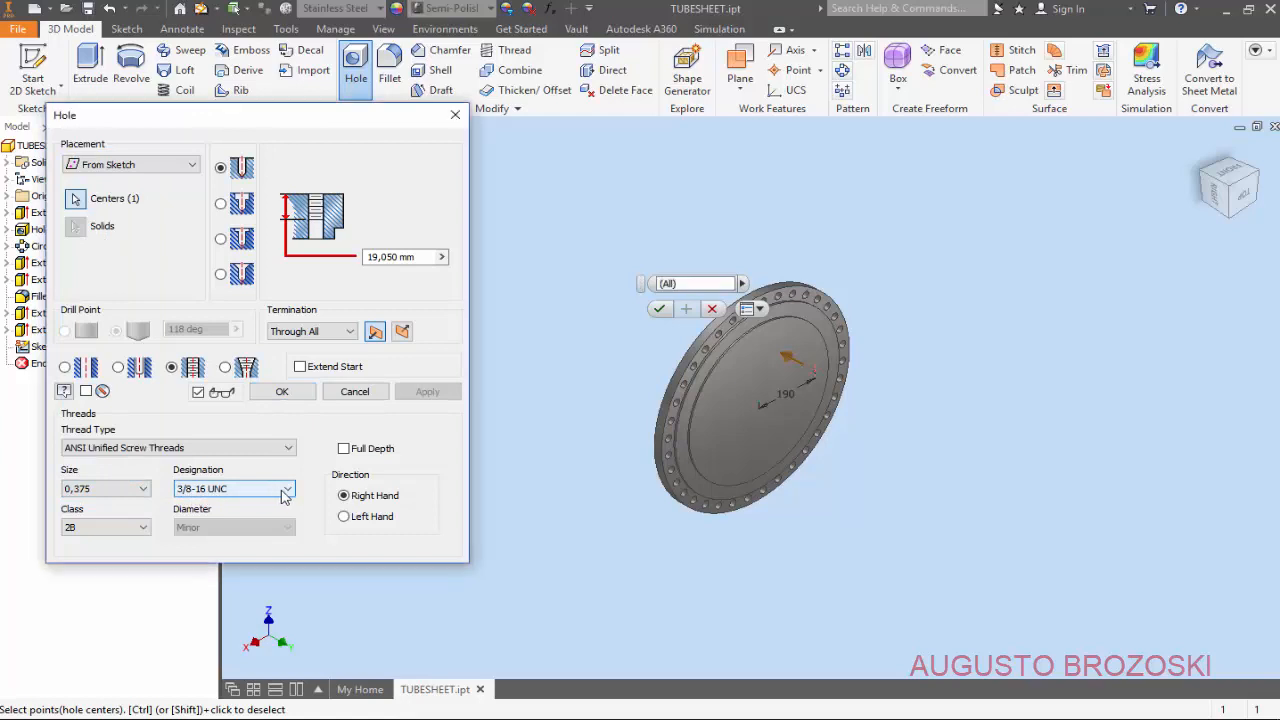
click(286, 489)
click(267, 496)
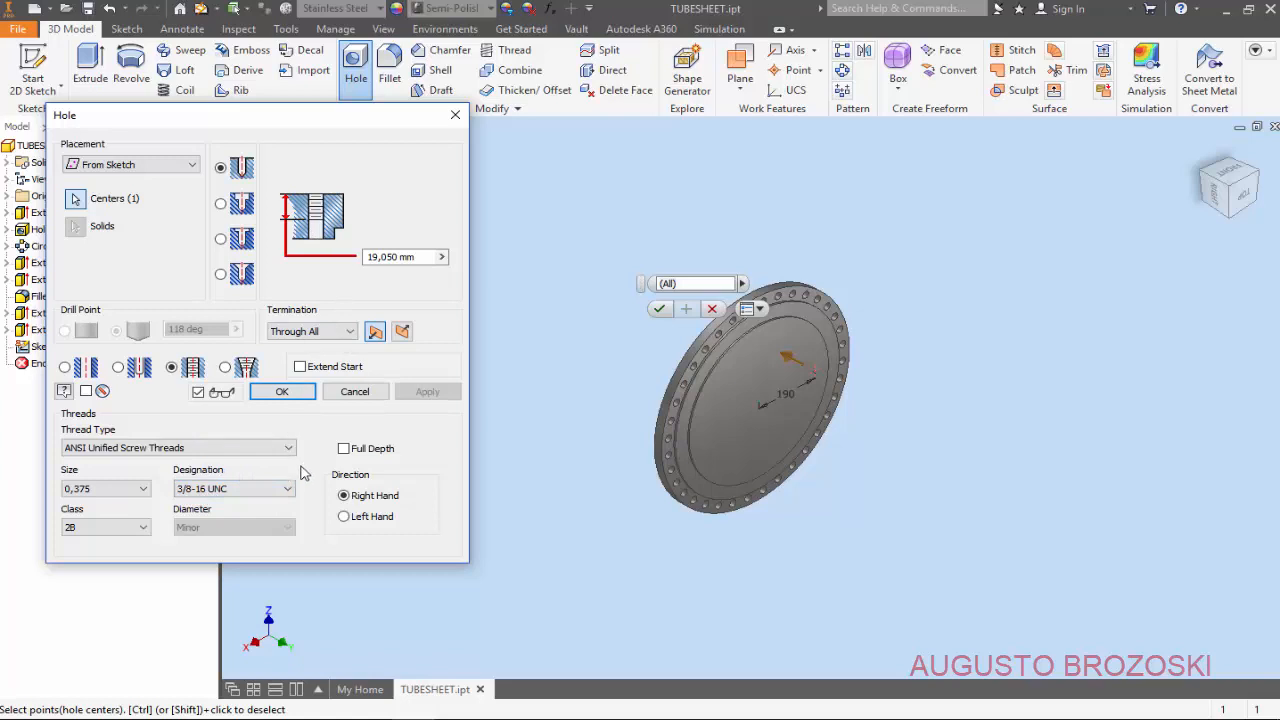
- Set the hole's termination to Distance with a 32 mm drill depth and 25 mm thread depth per the PDF drawing, and create it
click(340, 332)
click(321, 348)
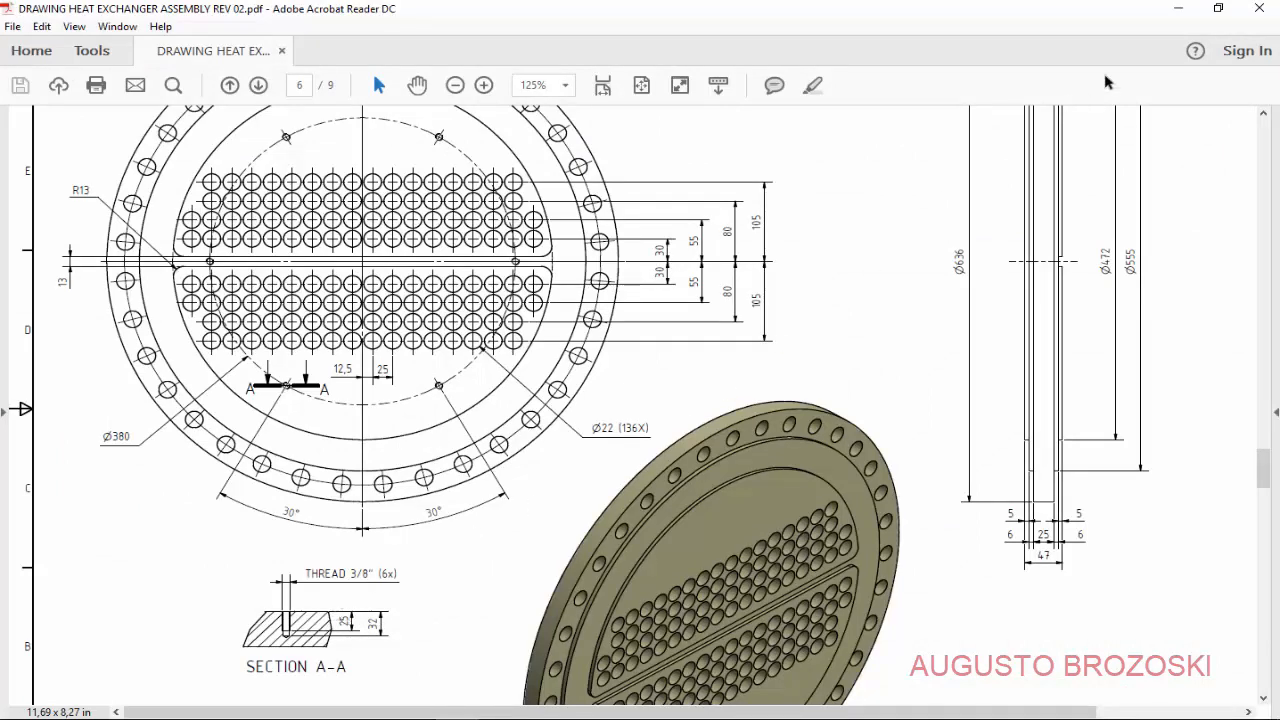
click(1178, 8)
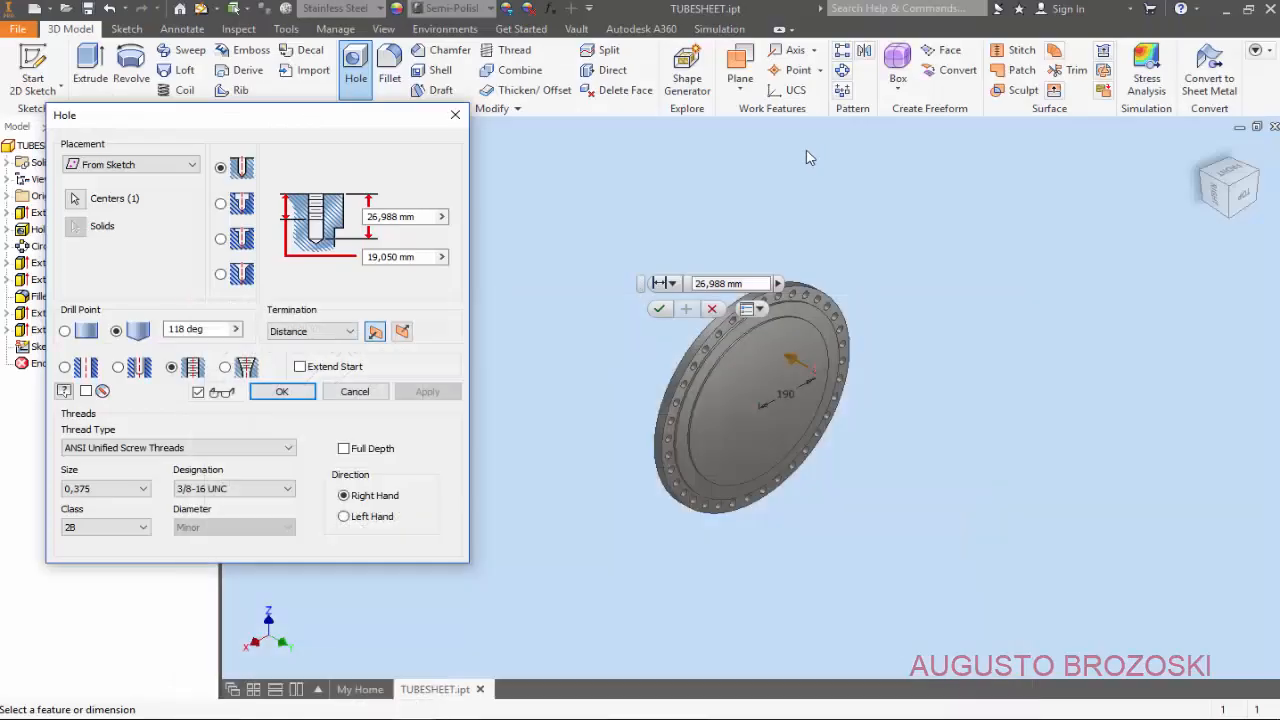
click(412, 217)
text(32)
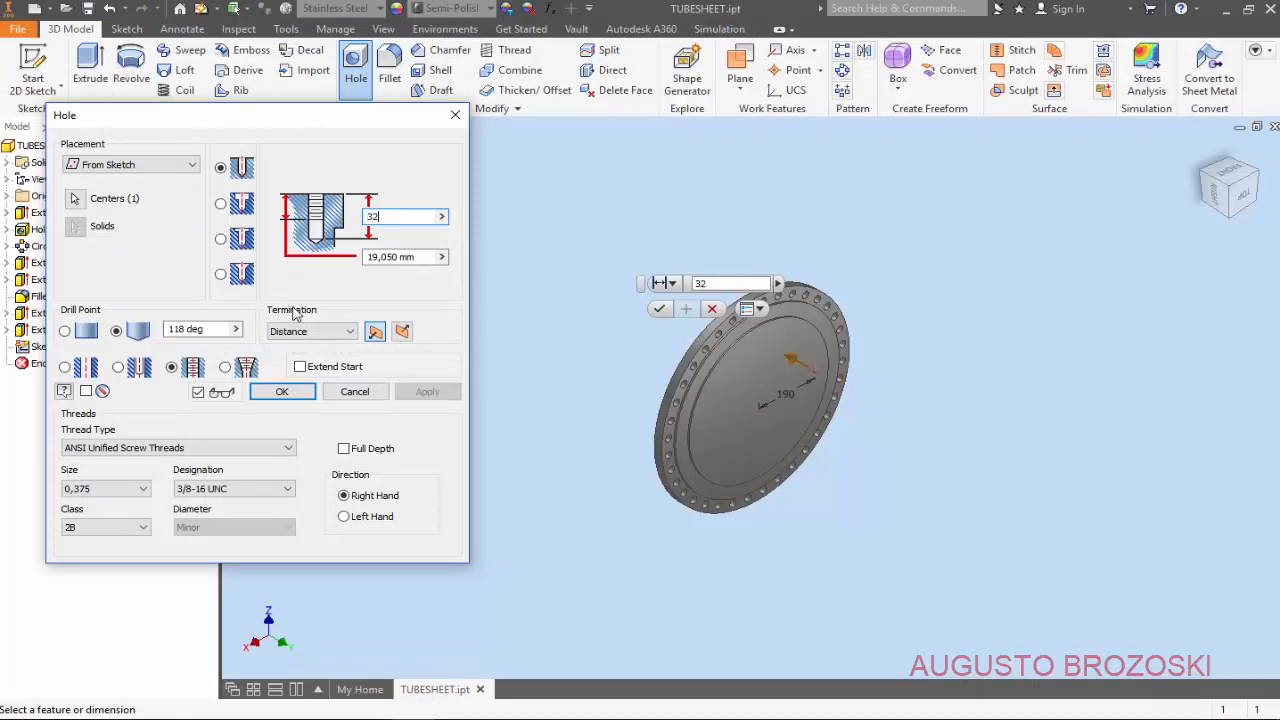
click(427, 257)
click(424, 258)
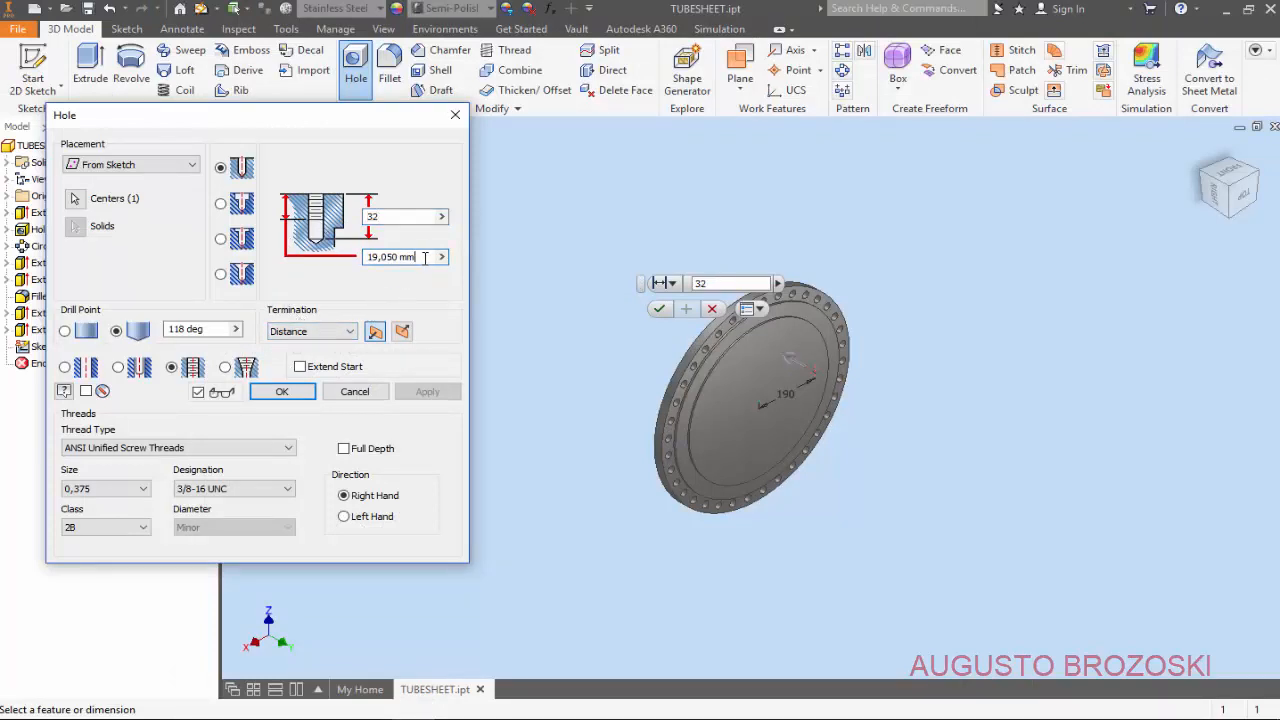
double_click(402, 259)
text(25)
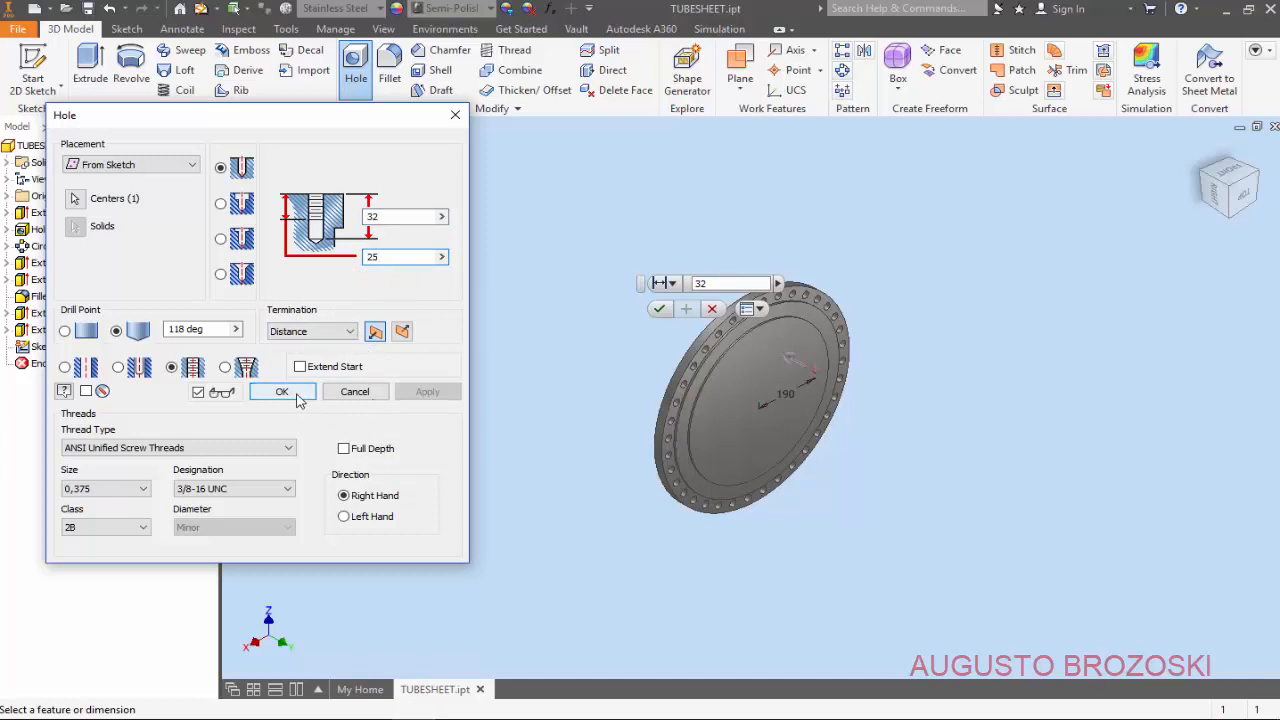
click(297, 398)
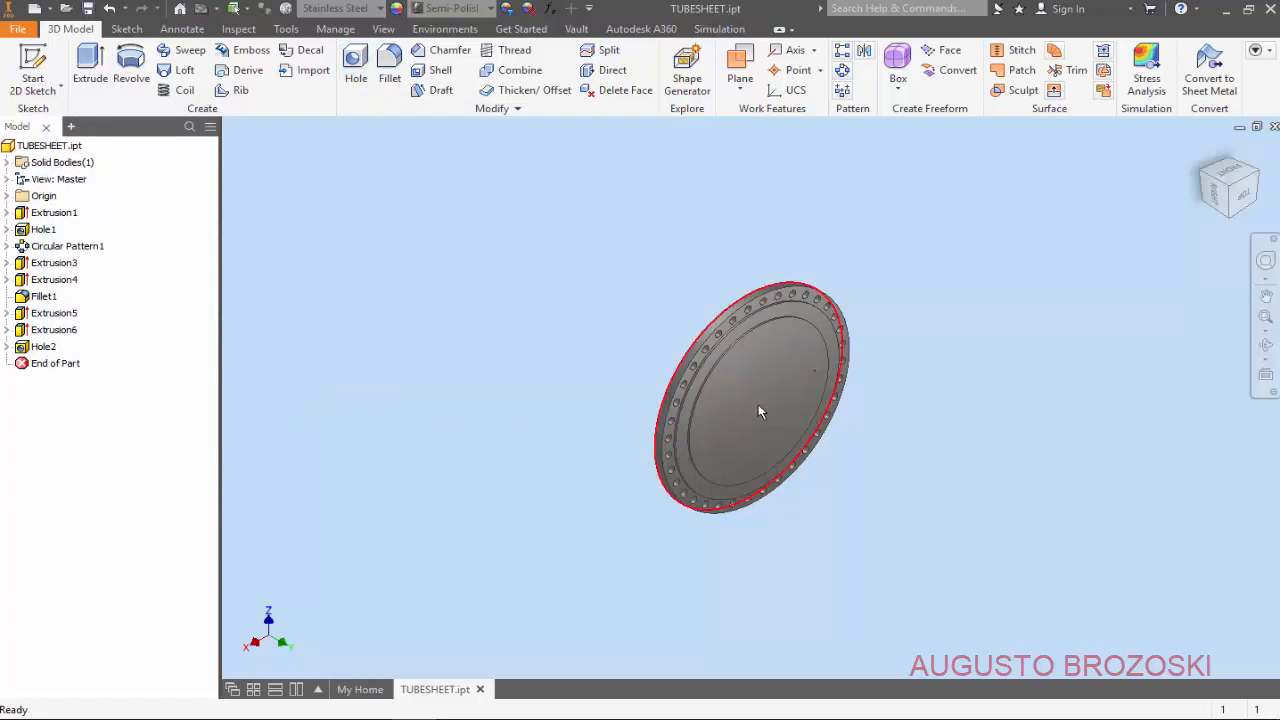
- Pattern the threaded hole circularly about the Y axis with 6 occurrences over 360 degrees
scroll(799, 347, down, 10)
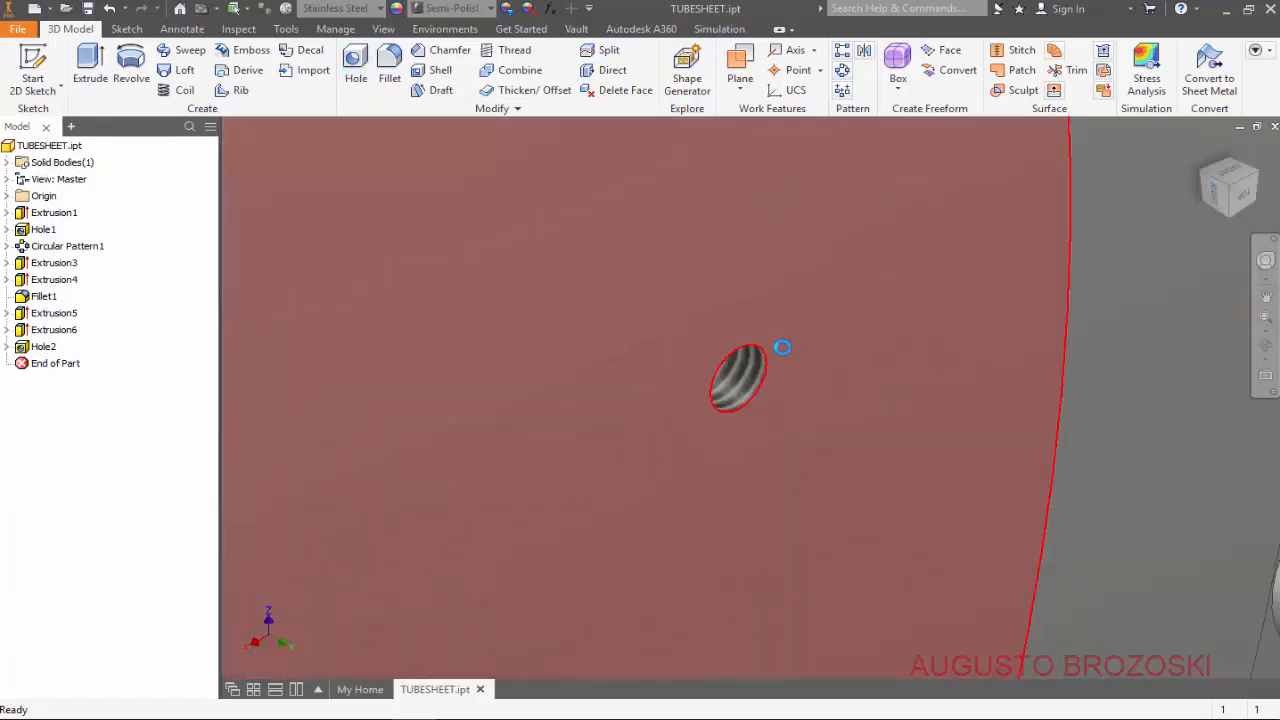
scroll(733, 388, down, 3)
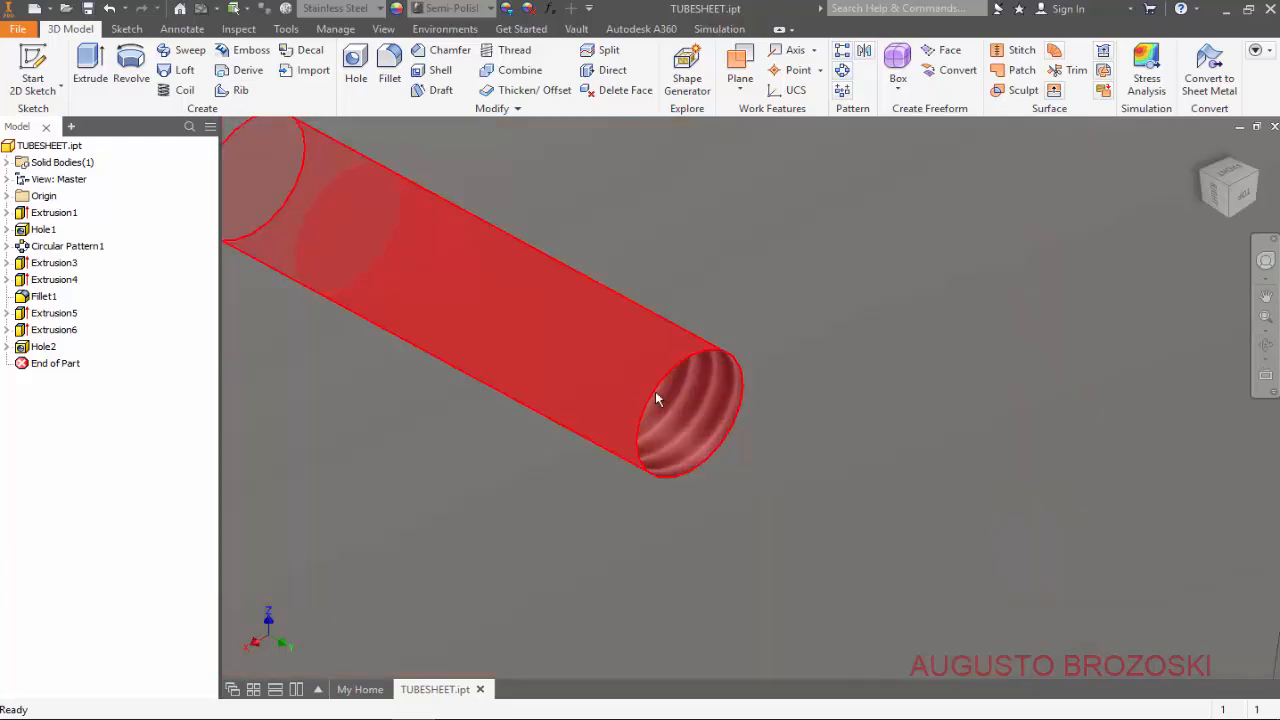
scroll(700, 408, up, 12)
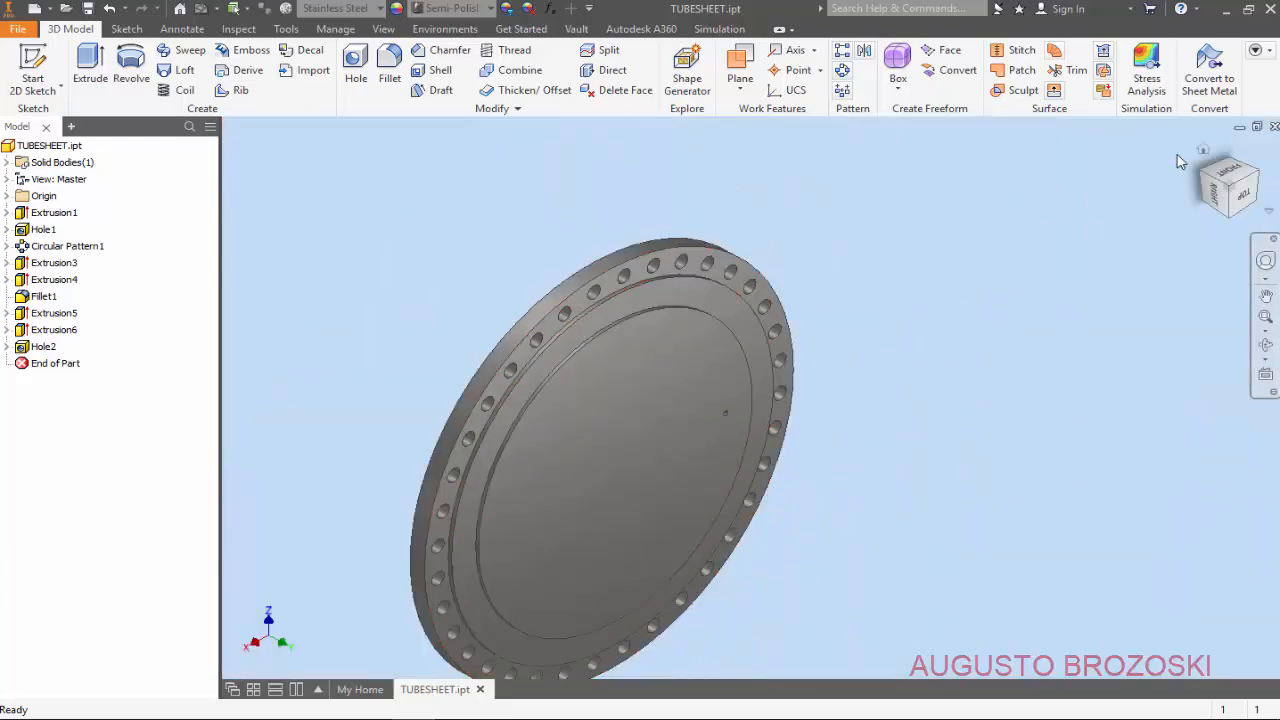
drag(1186, 177, 497, 313)
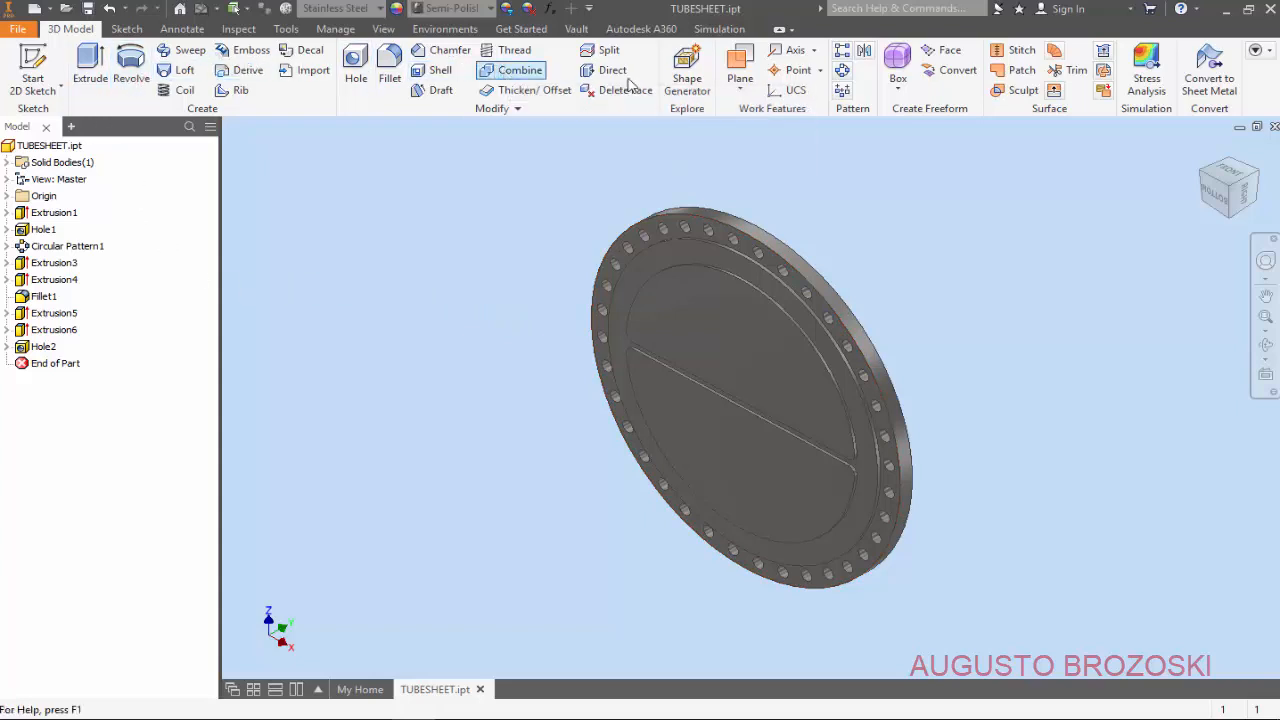
click(843, 72)
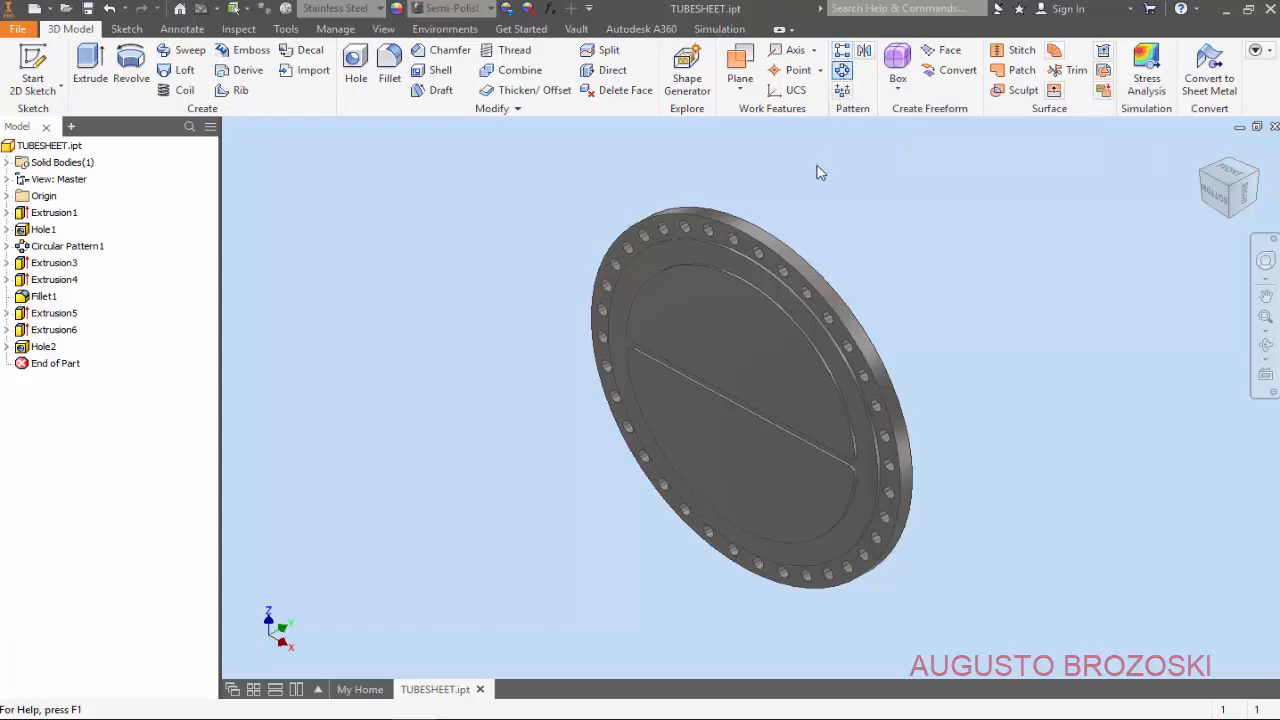
mouse_move(1262, 183)
mouse_down()
mouse_move(1171, 257)
mouse_move(891, 394)
mouse_up()
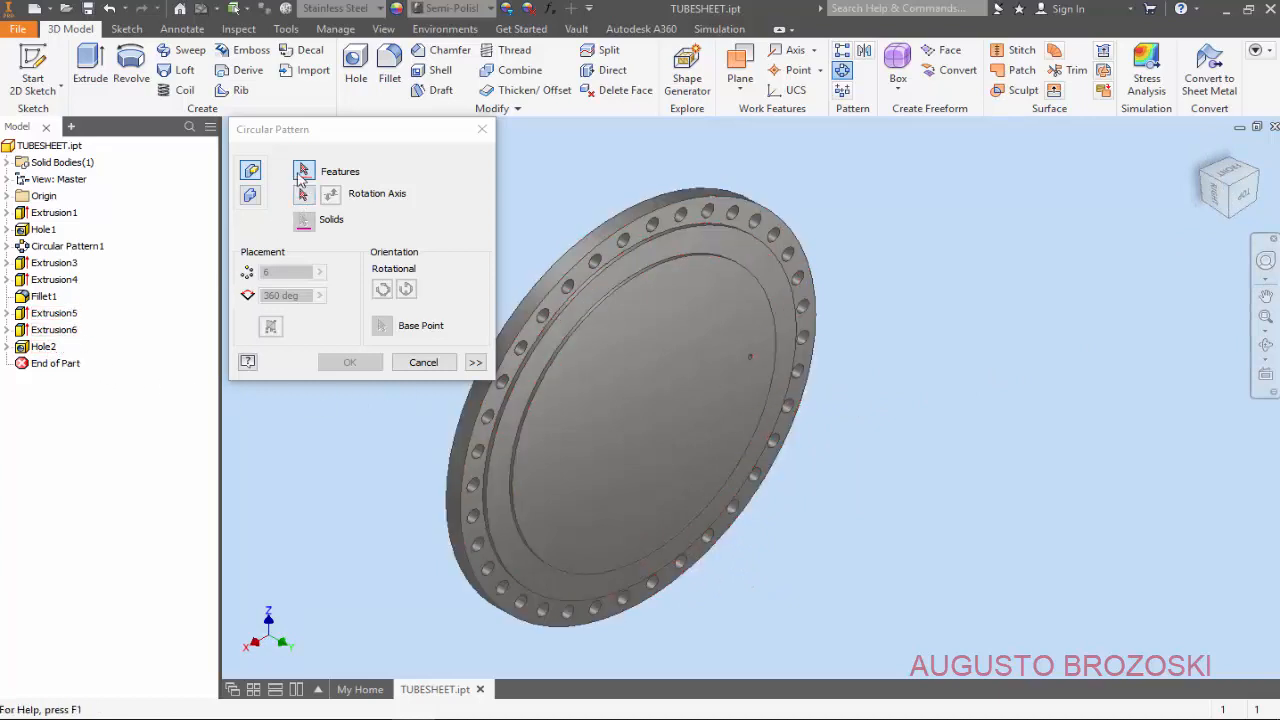
click(47, 347)
click(303, 198)
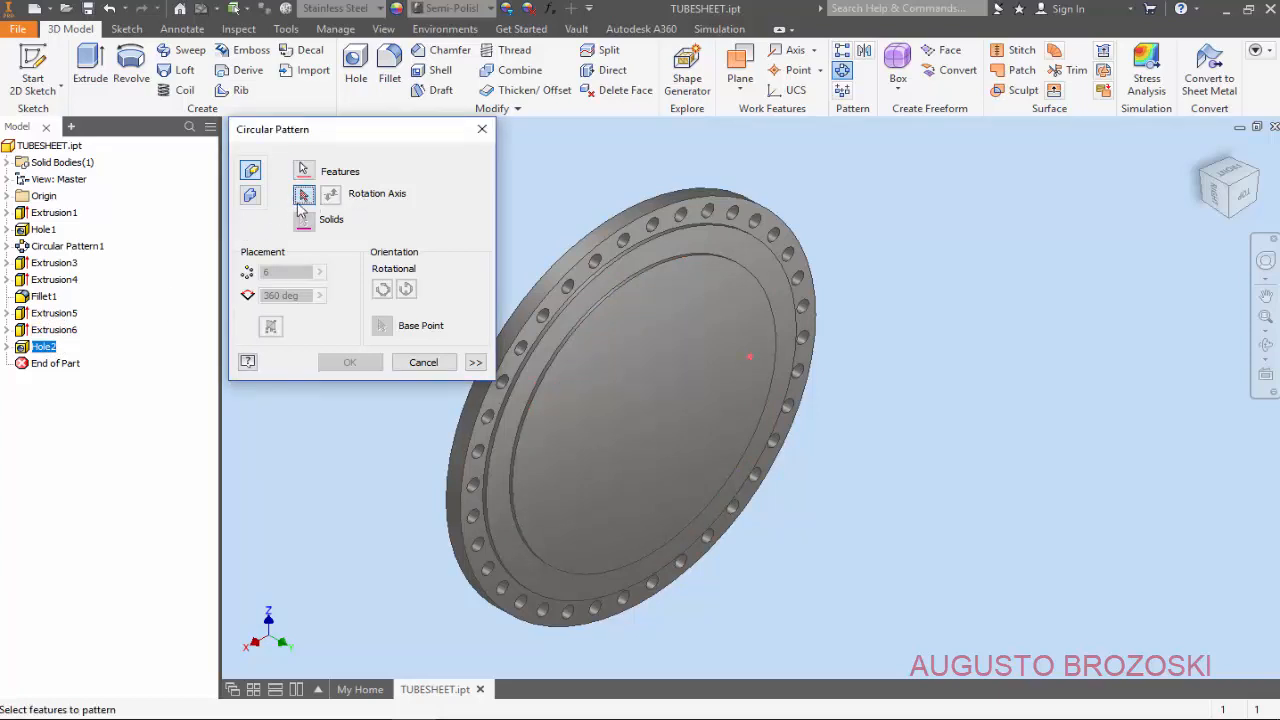
click(8, 197)
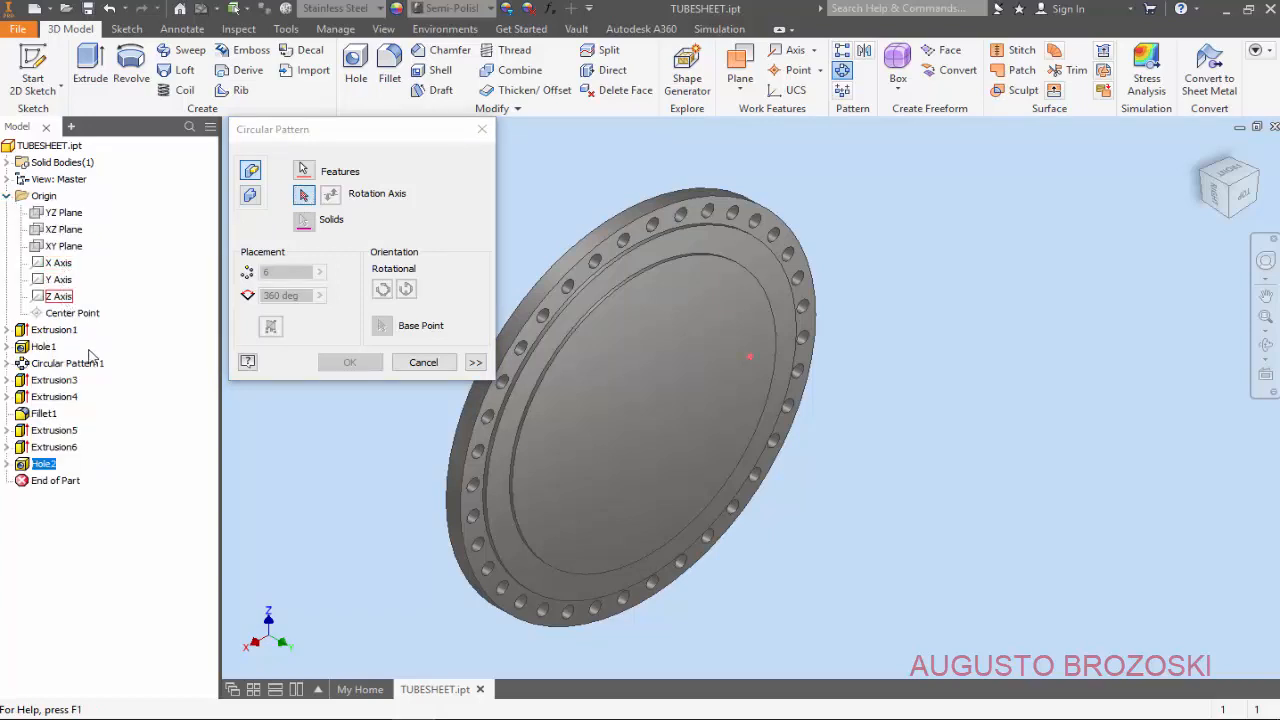
click(58, 281)
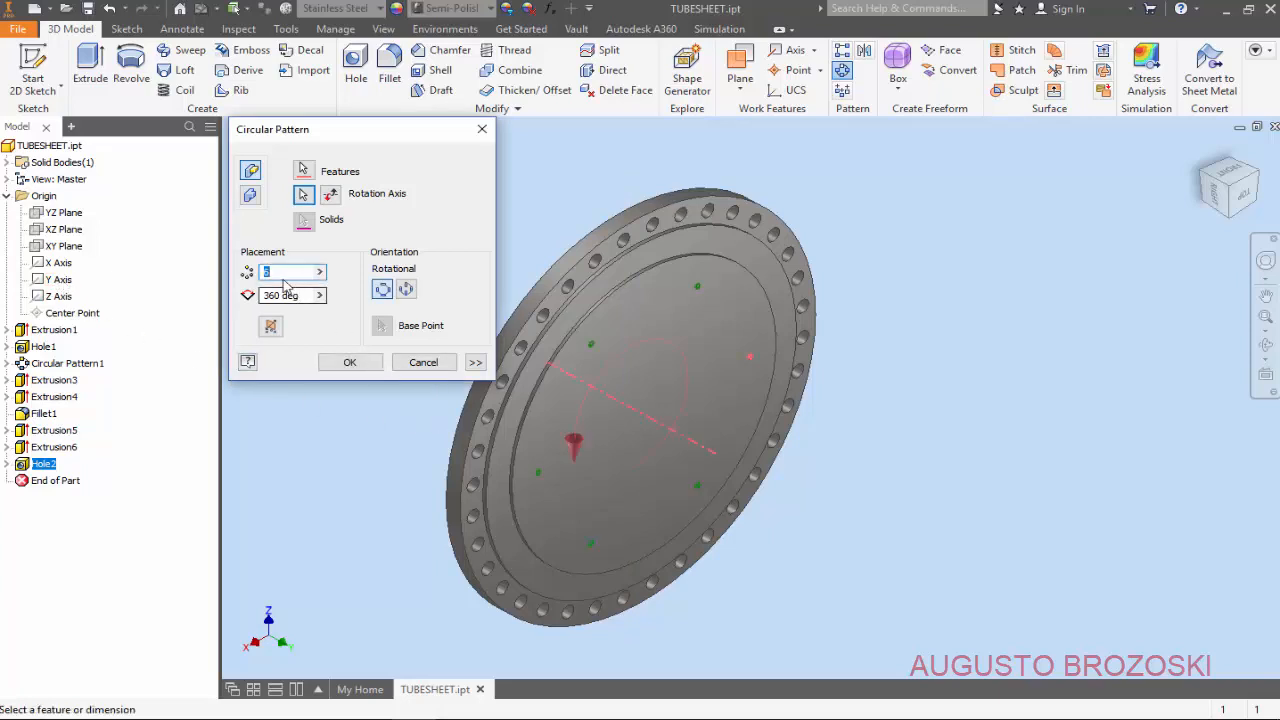
click(350, 362)
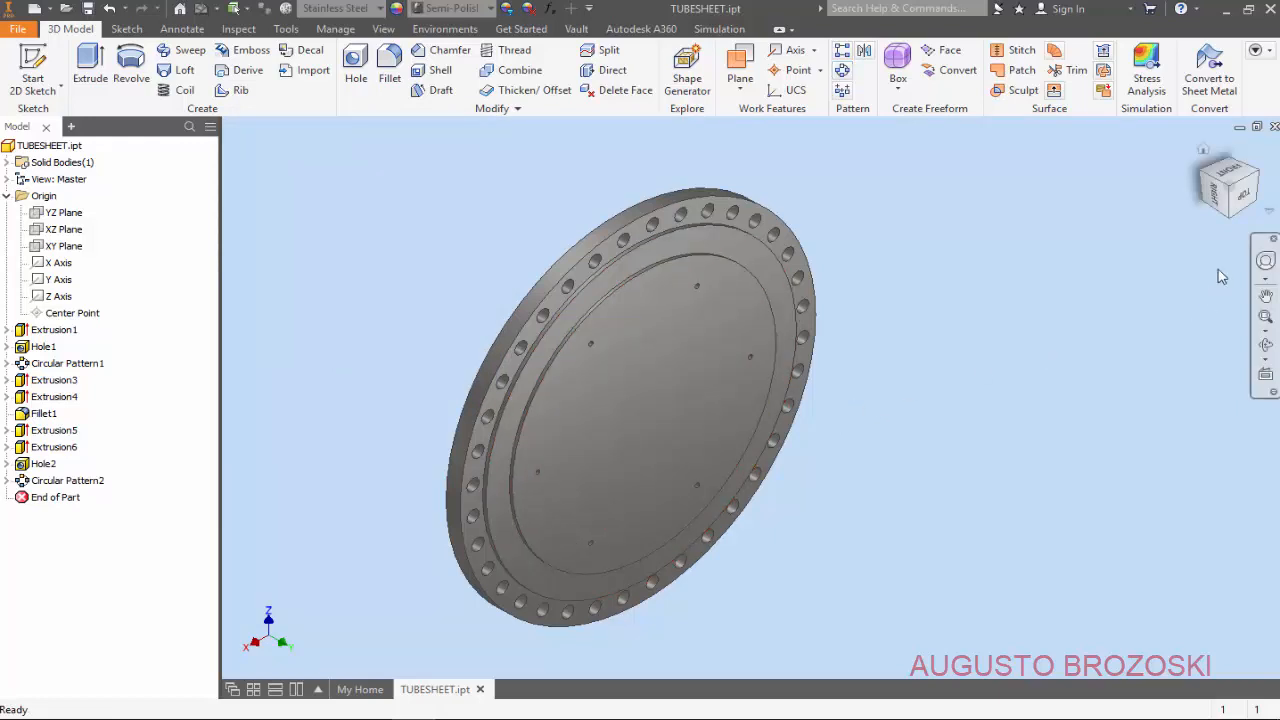
- Examine the threaded hole pattern face-on and the partition side, and consult the tube hole layout in the PDF drawing
click(1246, 198)
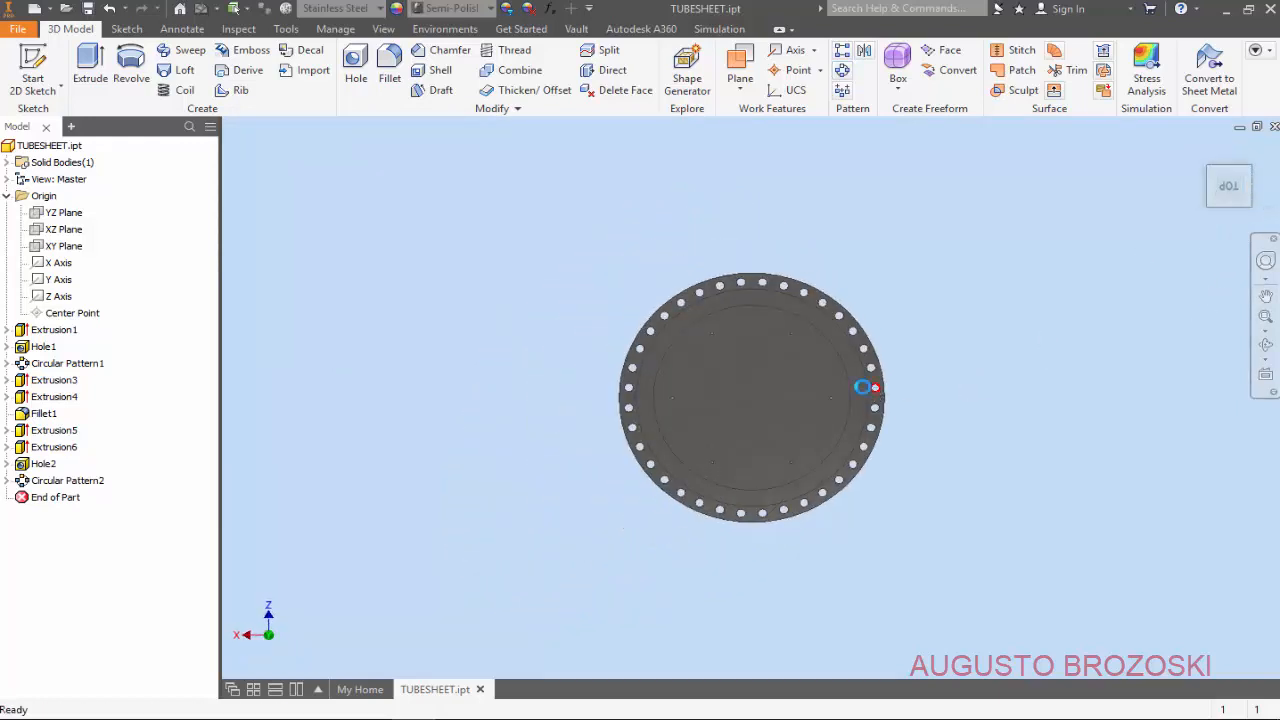
scroll(850, 378, down, 5)
scroll(650, 322, up, 3)
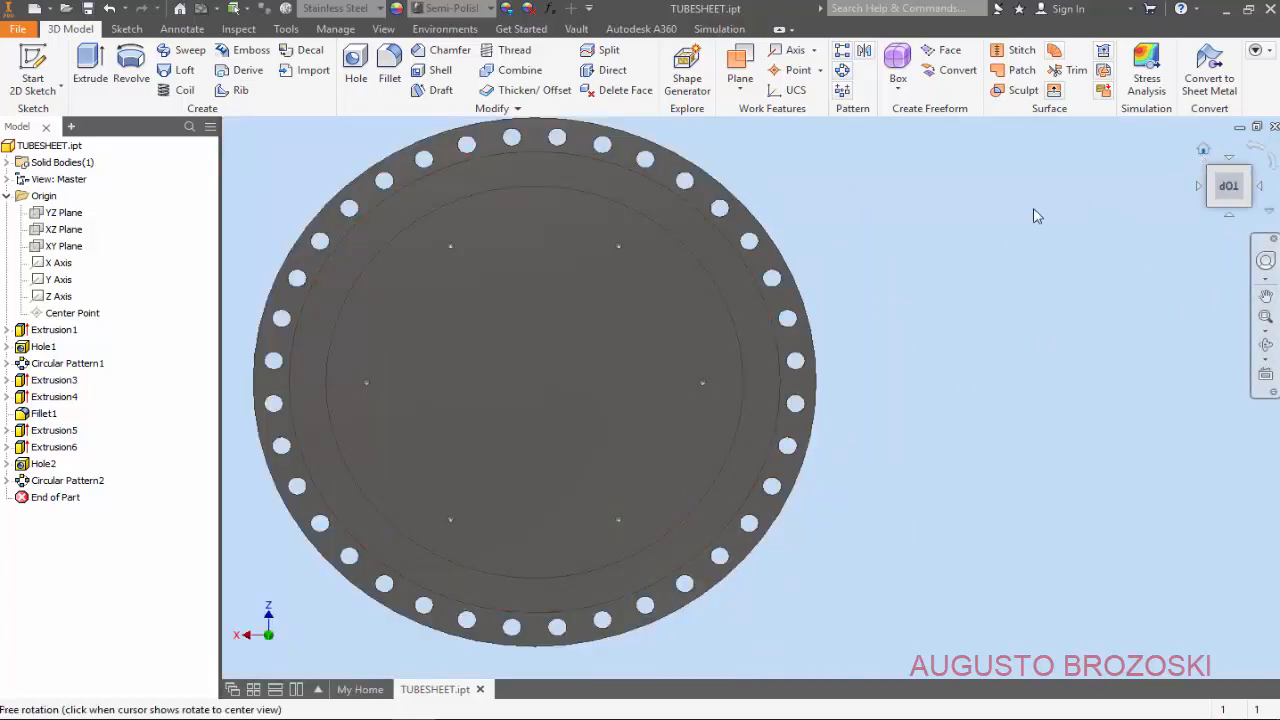
drag(1035, 216, 235, 148)
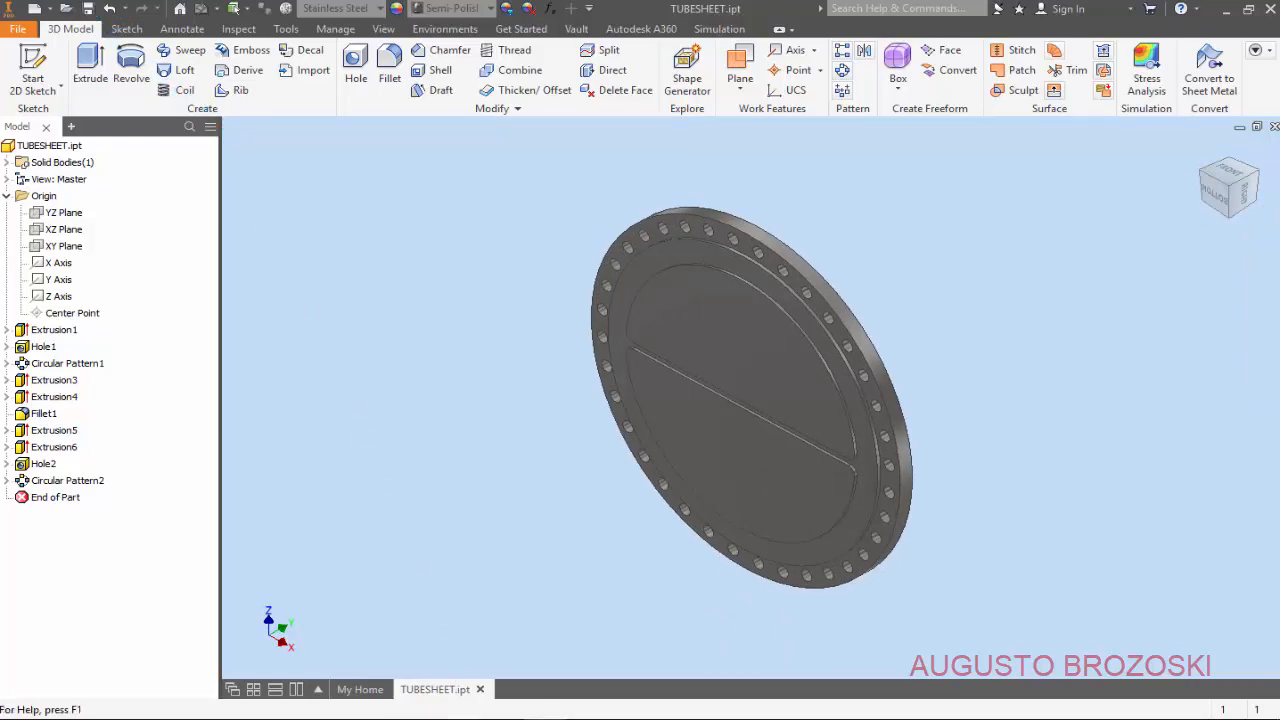
click(449, 717)
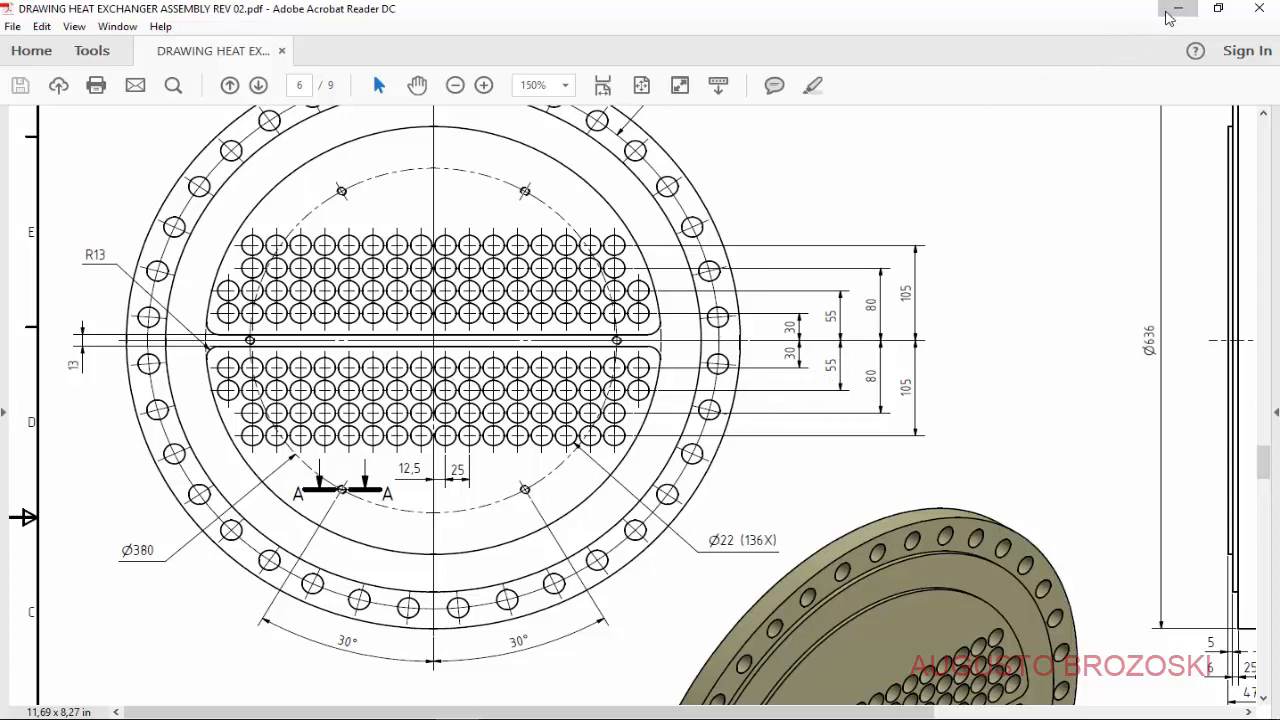
- Return from the PDF drawing to Inventor and sketch a circle about 22 mm in diameter on the partition-side face, just below the partition near the origin
click(1178, 8)
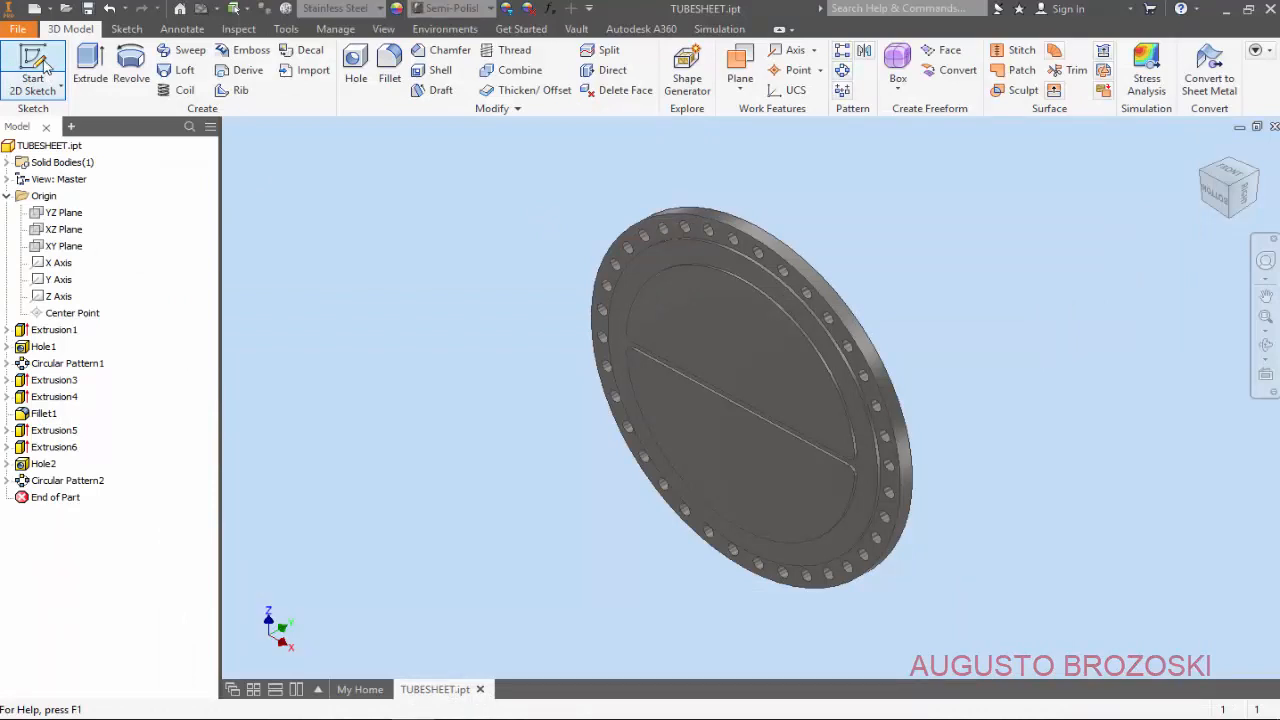
click(40, 80)
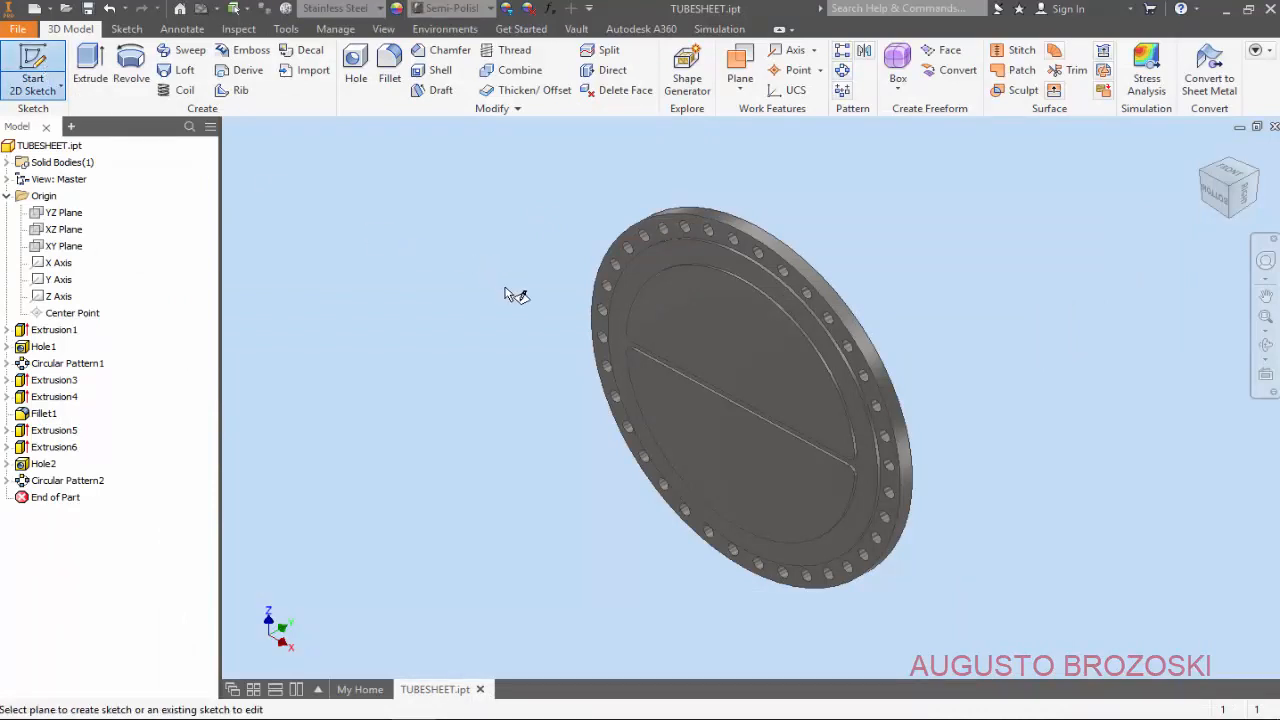
click(720, 442)
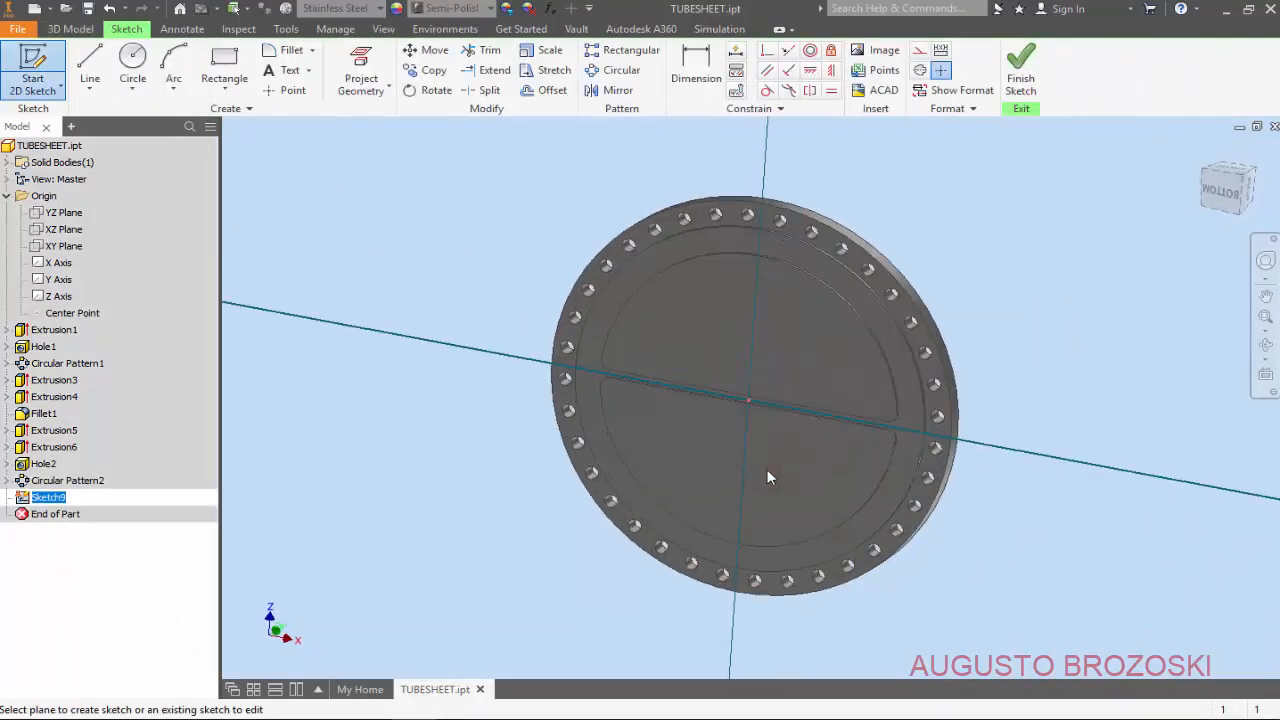
scroll(817, 427, up, 5)
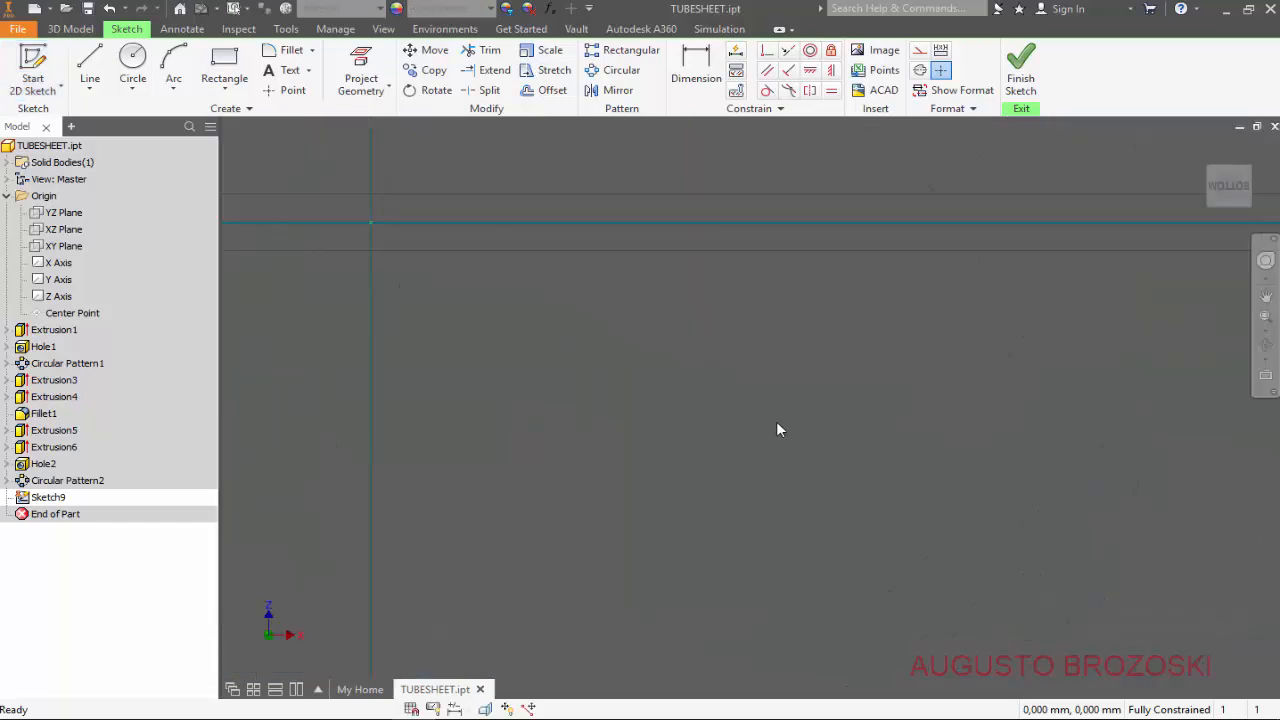
scroll(776, 421, down, 3)
click(134, 64)
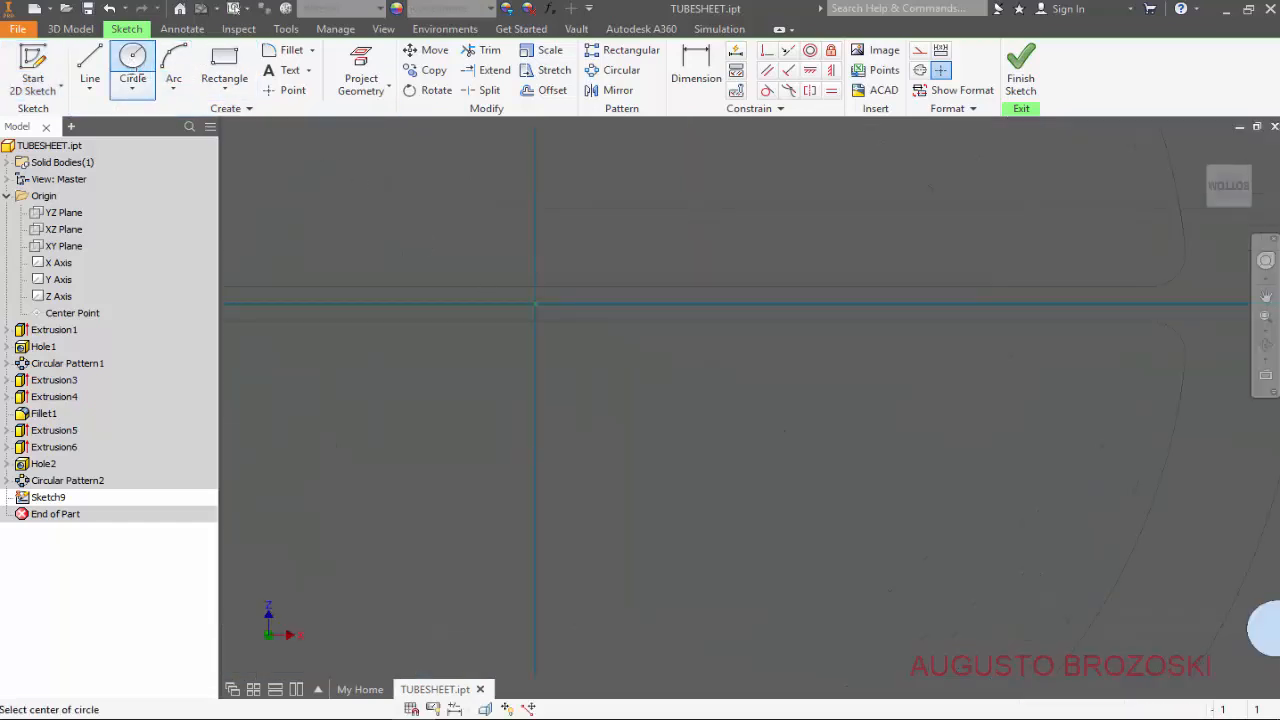
click(593, 380)
key(Return)
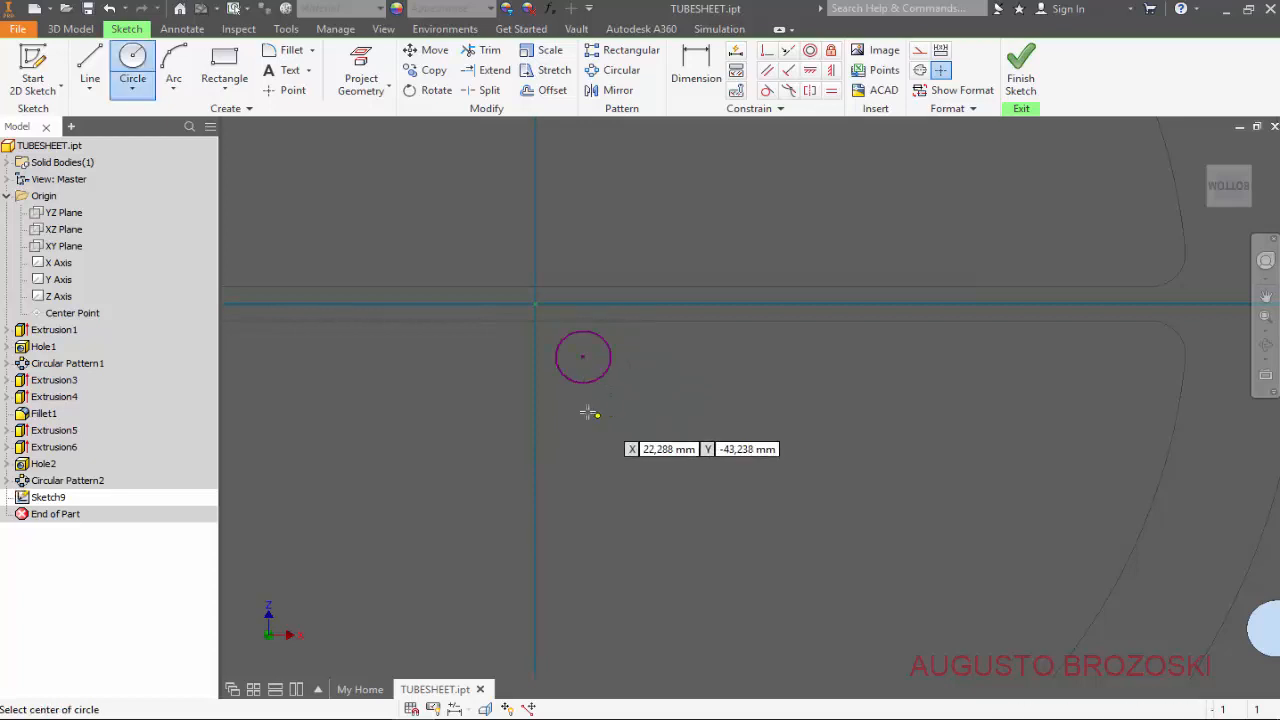
- Sketch a second circle about 25 mm in diameter directly below the first one
click(583, 432)
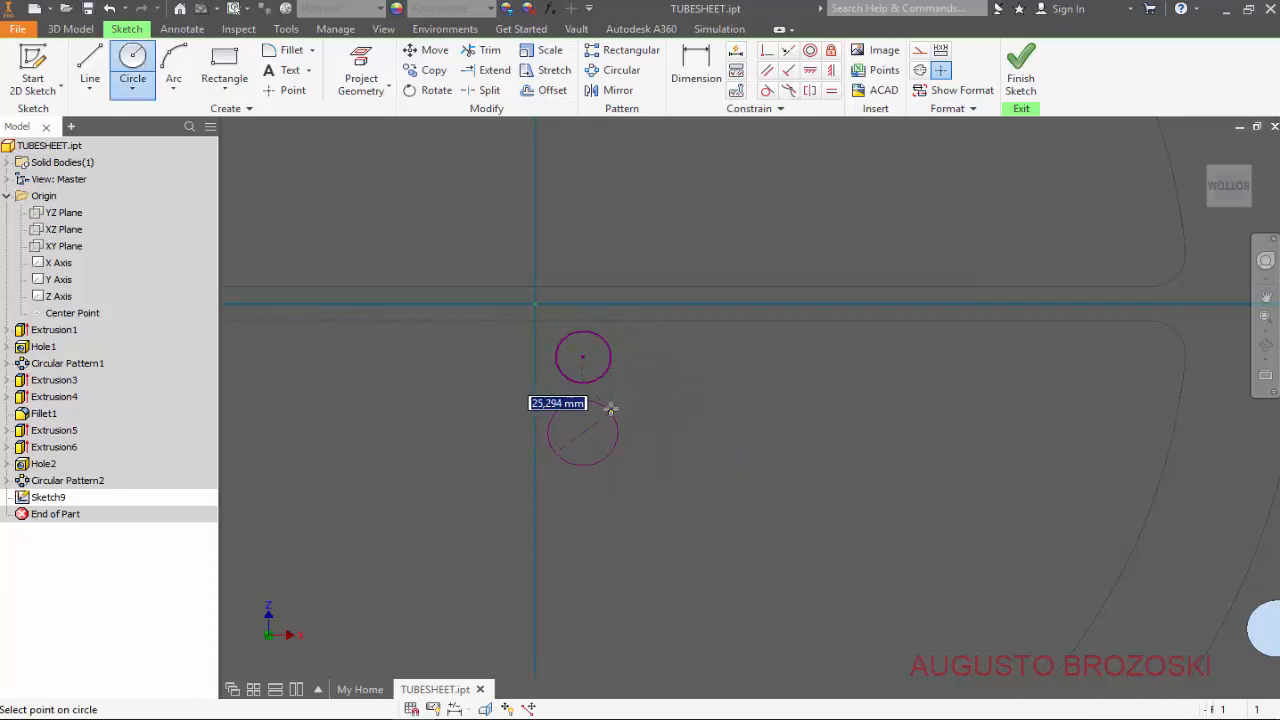
click(609, 411)
key(Escape)
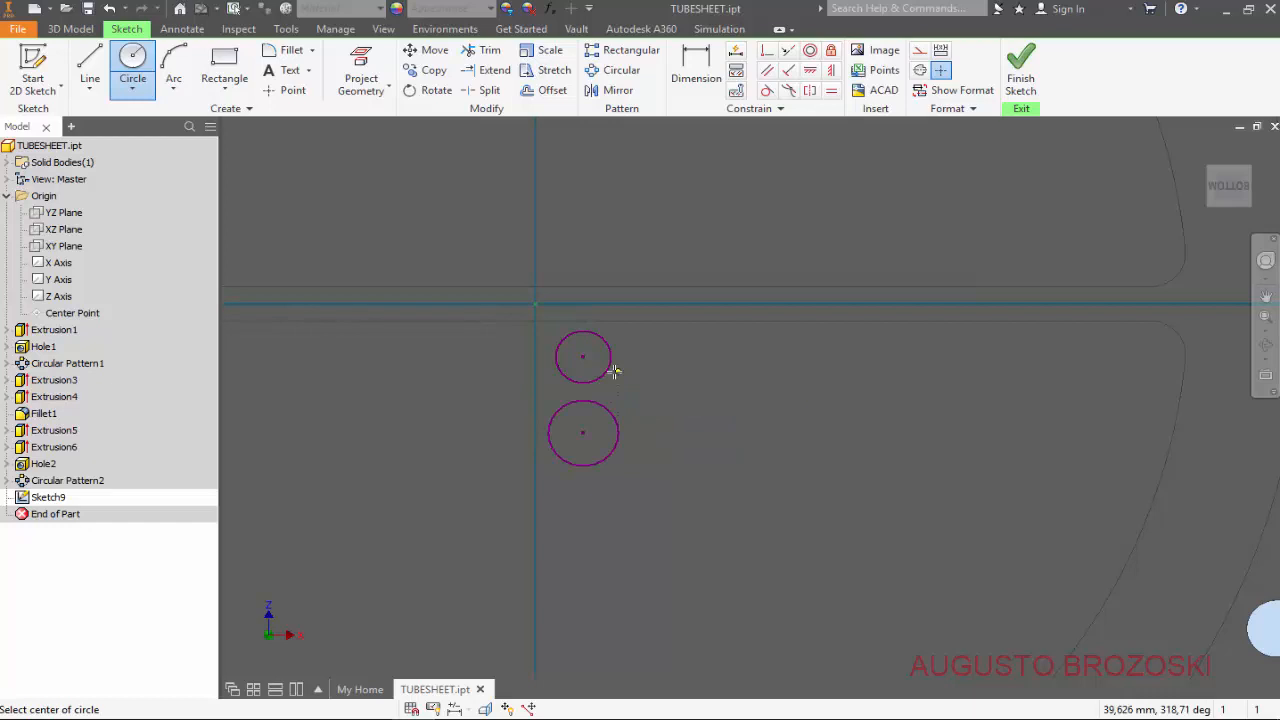
- Dimension the upper circle's diameter and set it to 22 mm
click(696, 68)
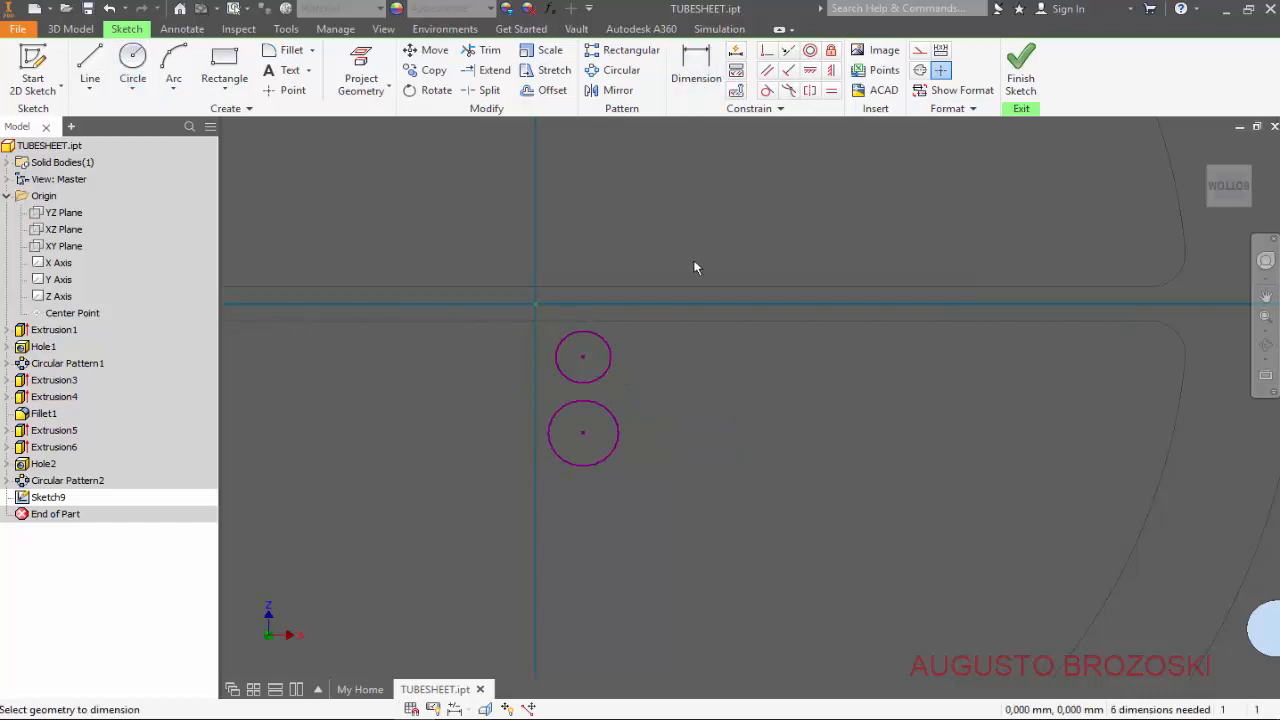
click(606, 340)
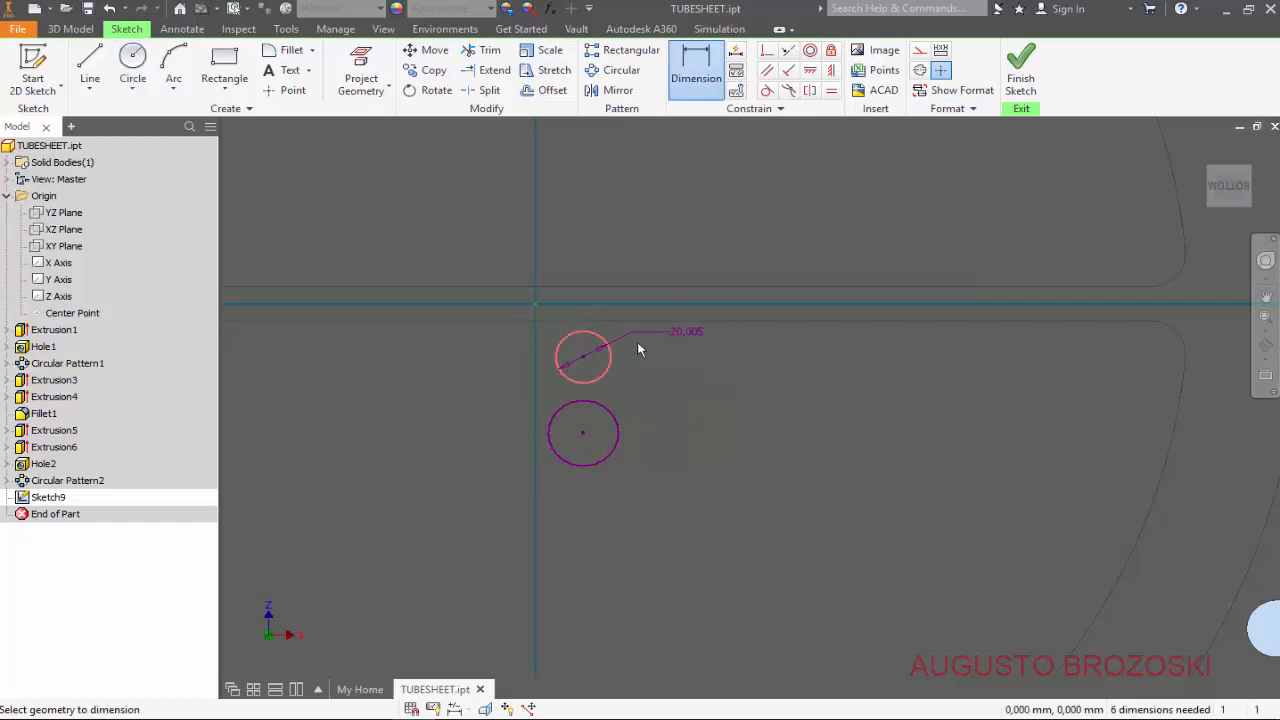
click(656, 384)
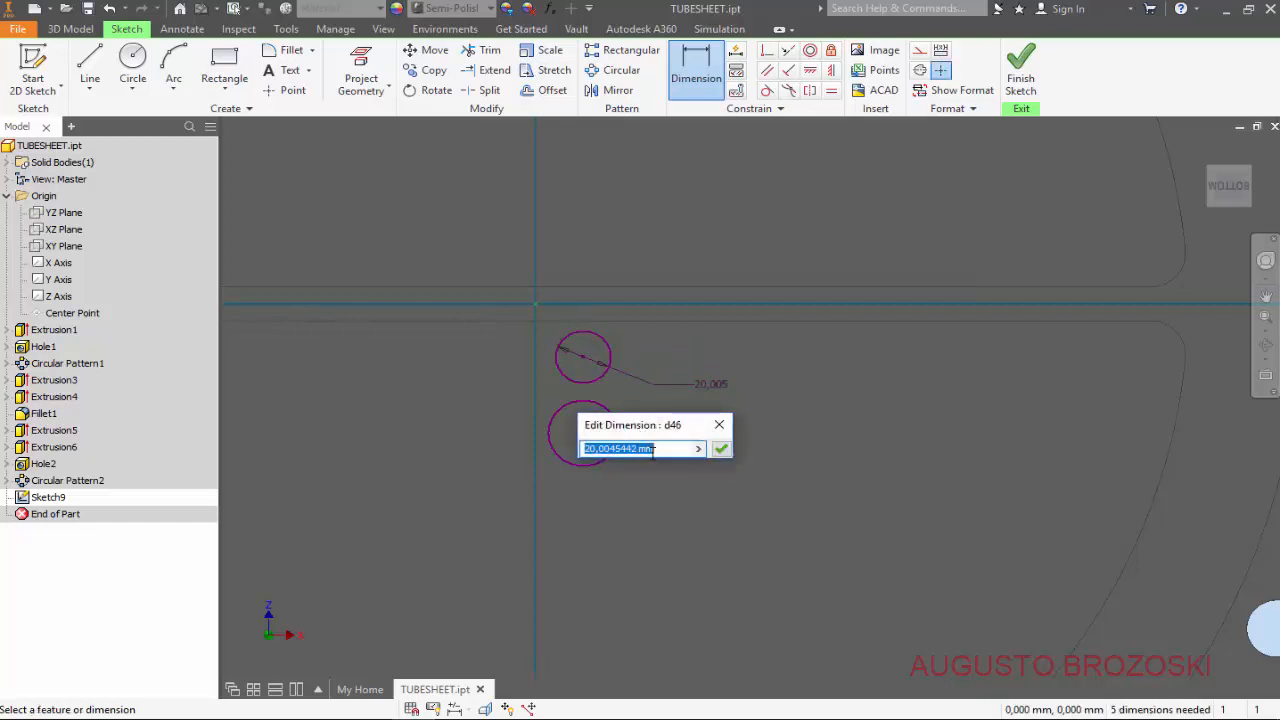
text(22)
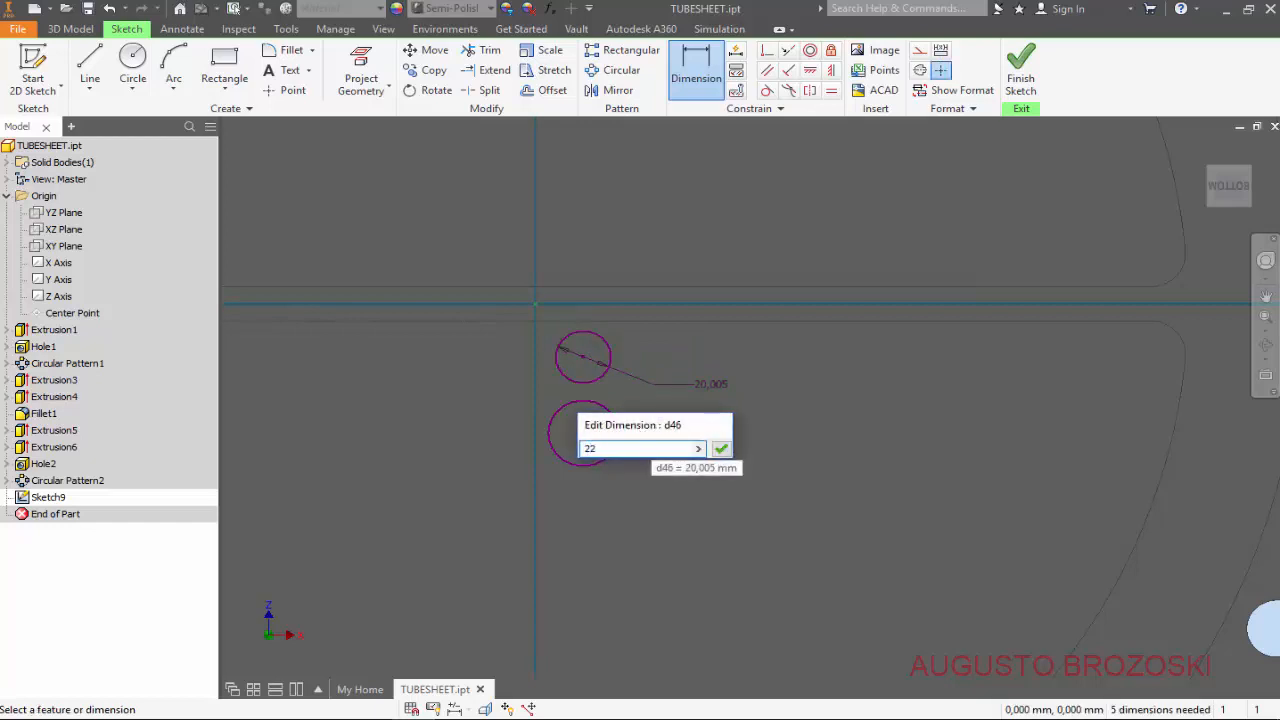
key(Return)
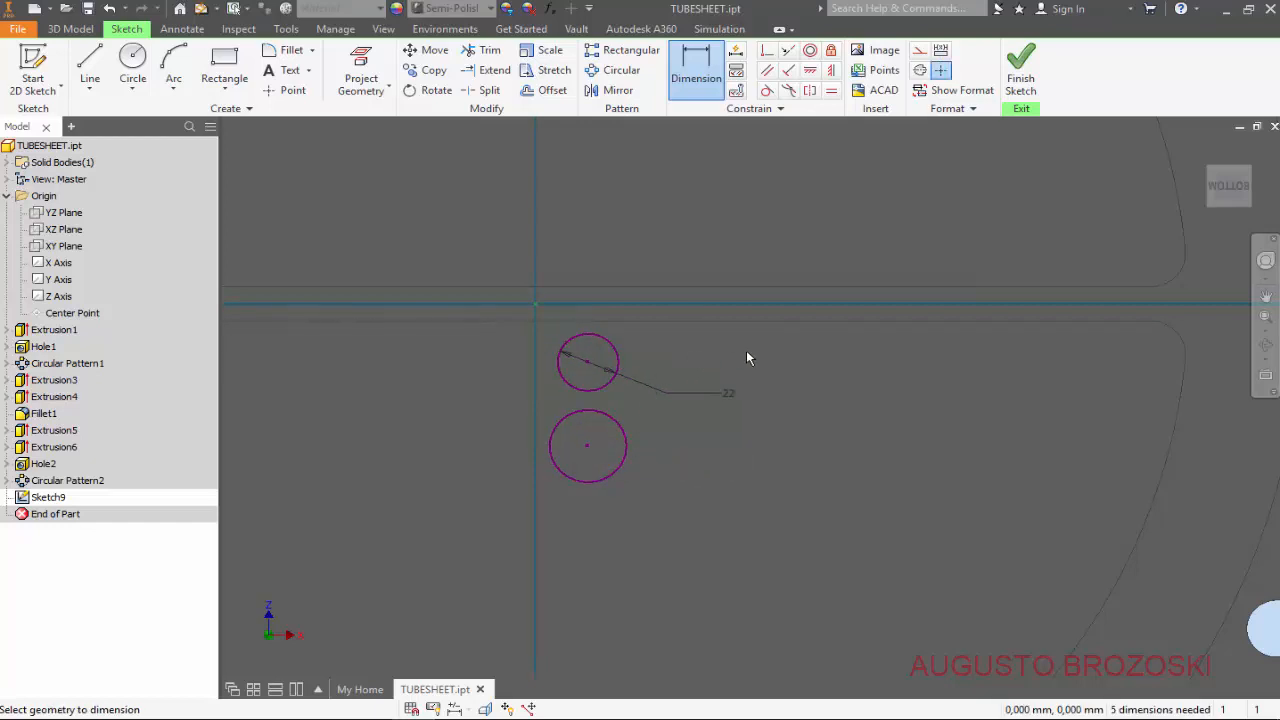
key(Escape)
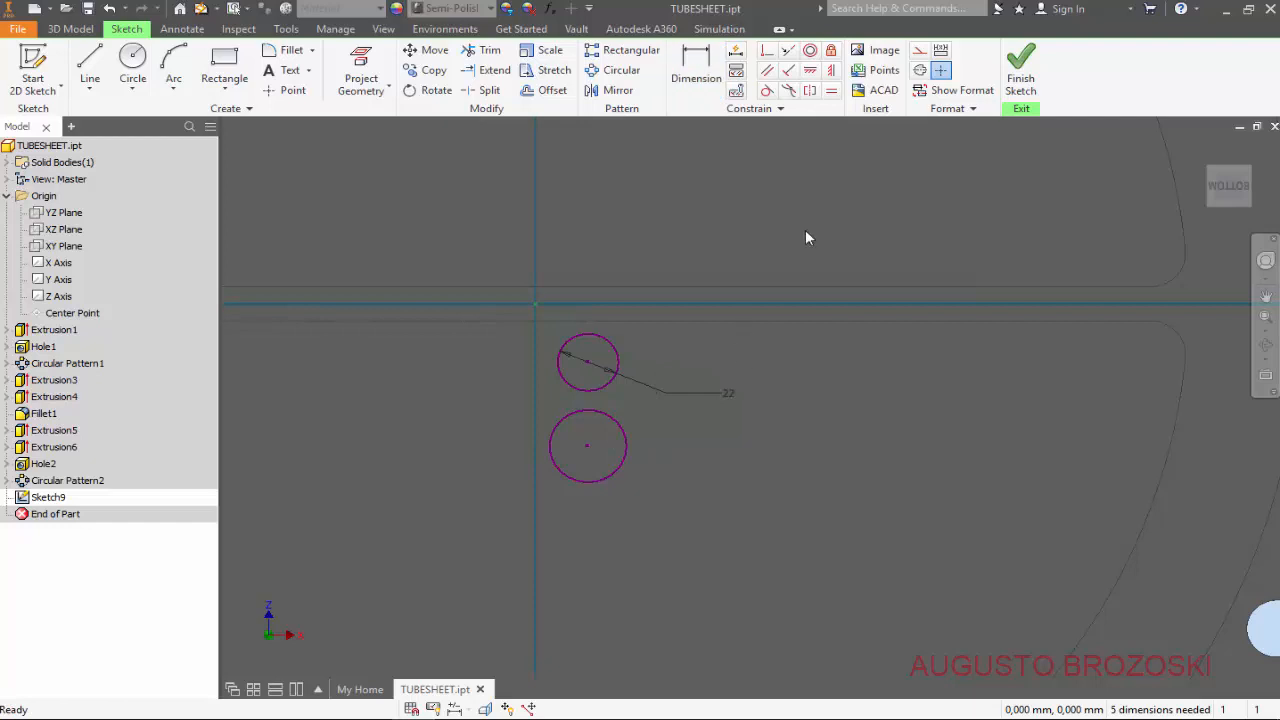
- Constrain the lower circle to be equal in size to the upper circle
click(832, 91)
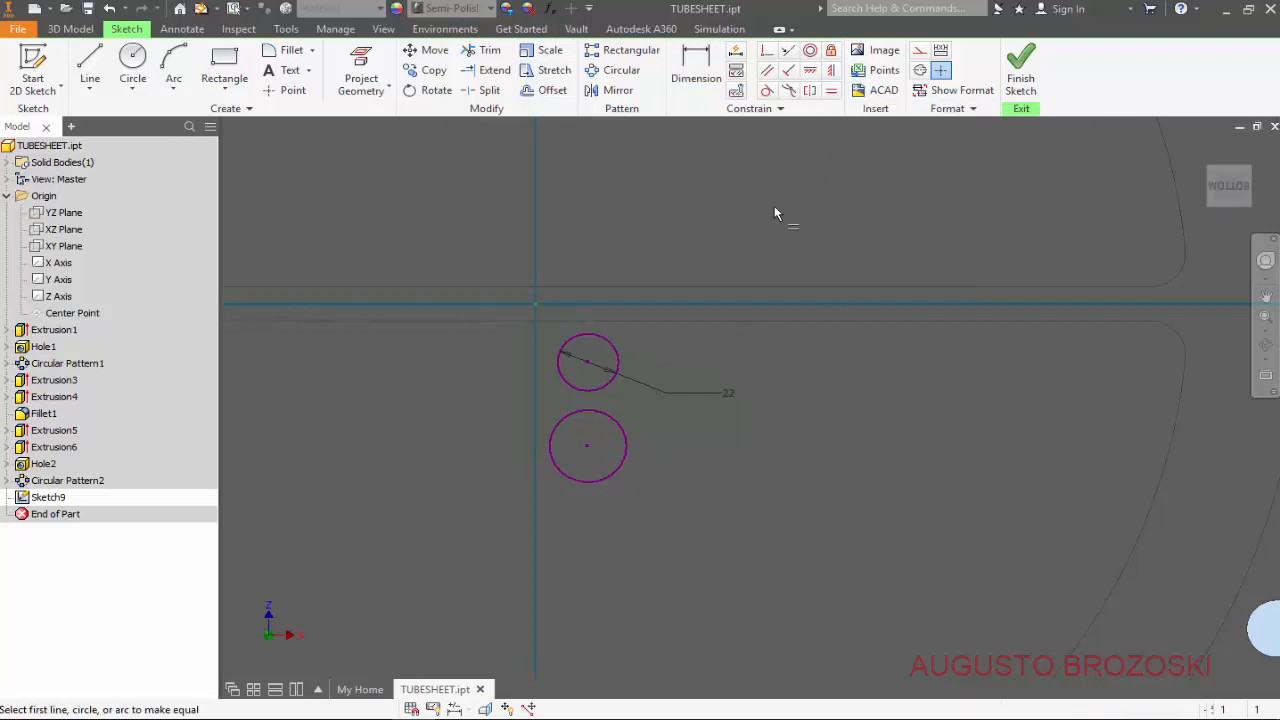
click(605, 390)
click(622, 436)
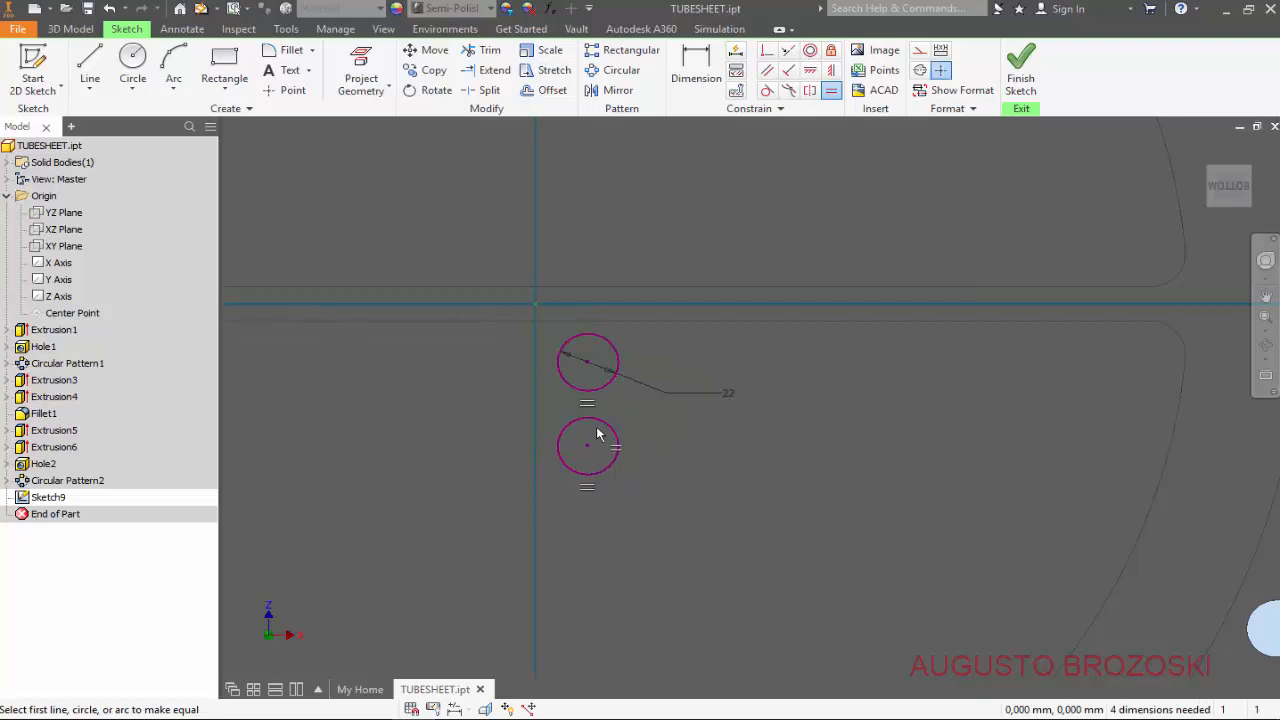
key(Escape)
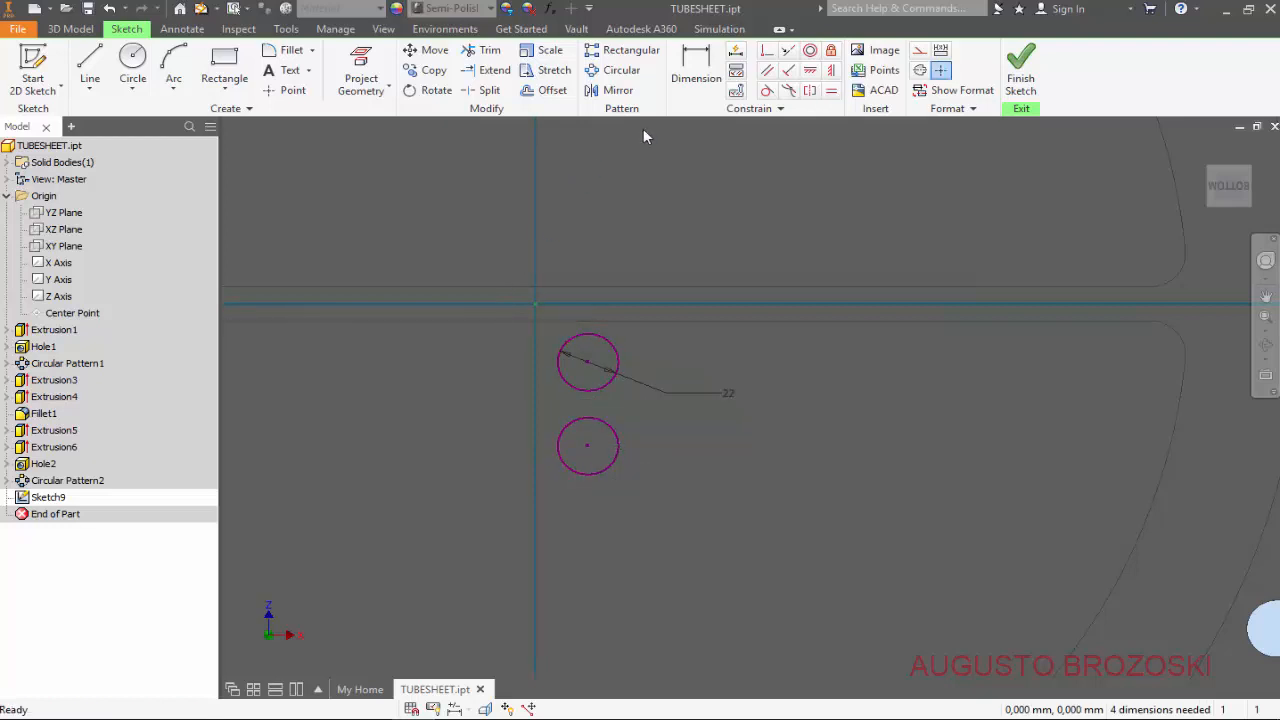
- Dimension the horizontal distance from the origin to the upper circle's center and set it to 12.5 mm
click(696, 68)
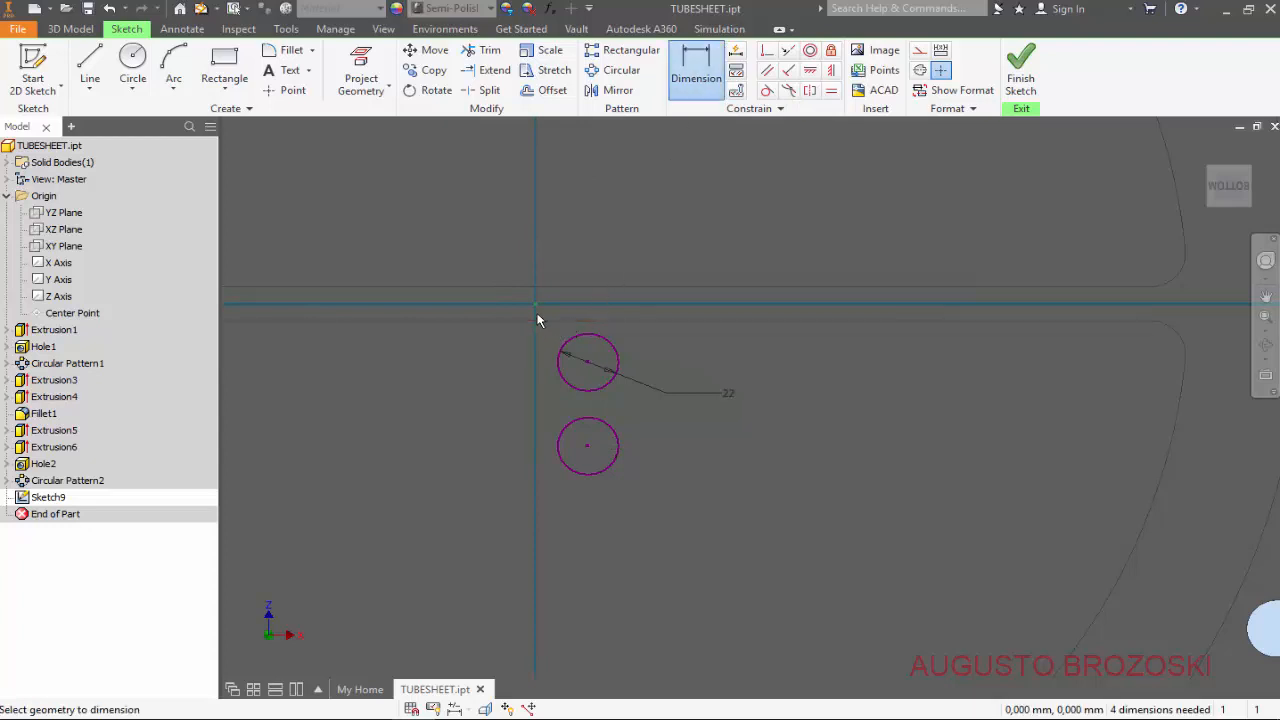
click(588, 363)
click(576, 221)
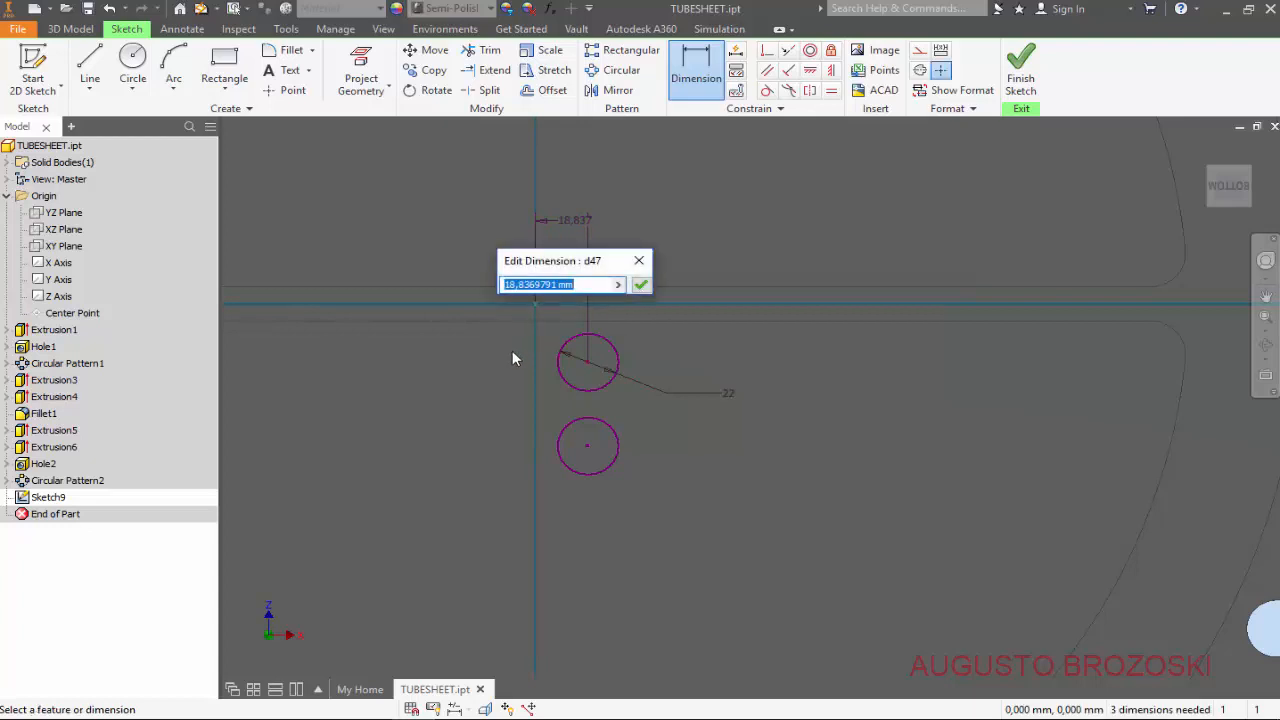
text(12.5)
key(Return)
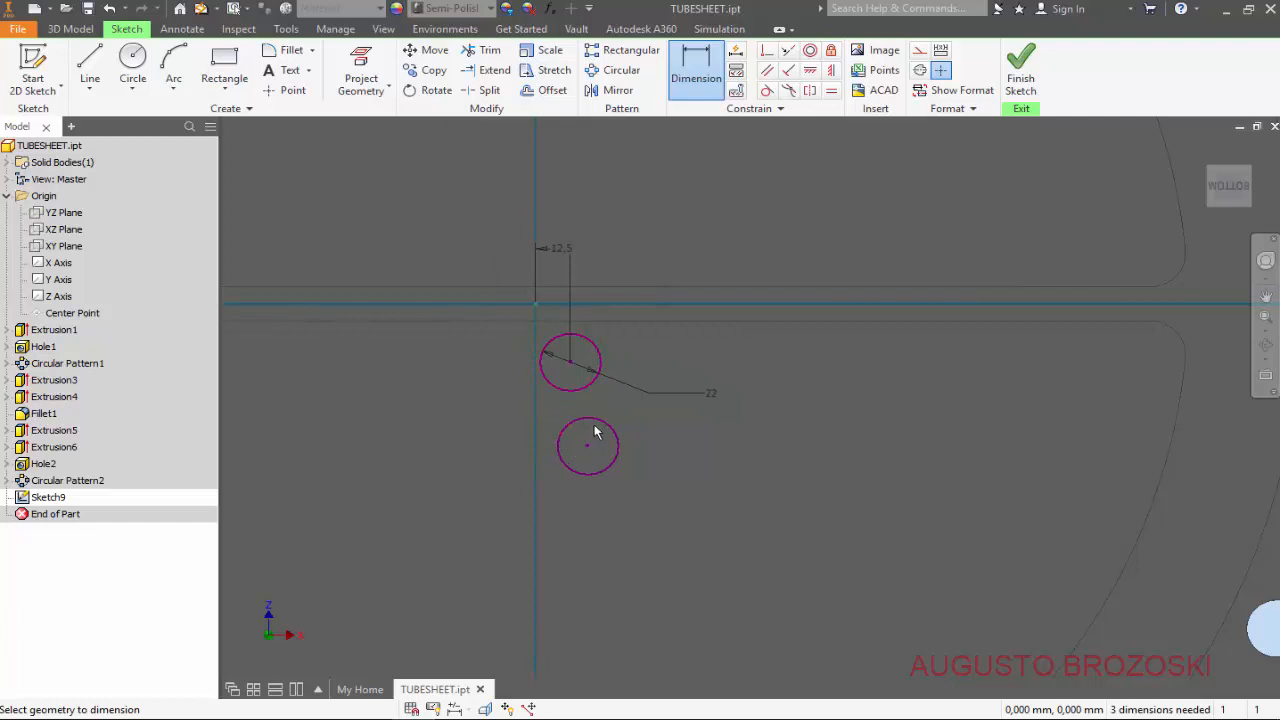
key(Escape)
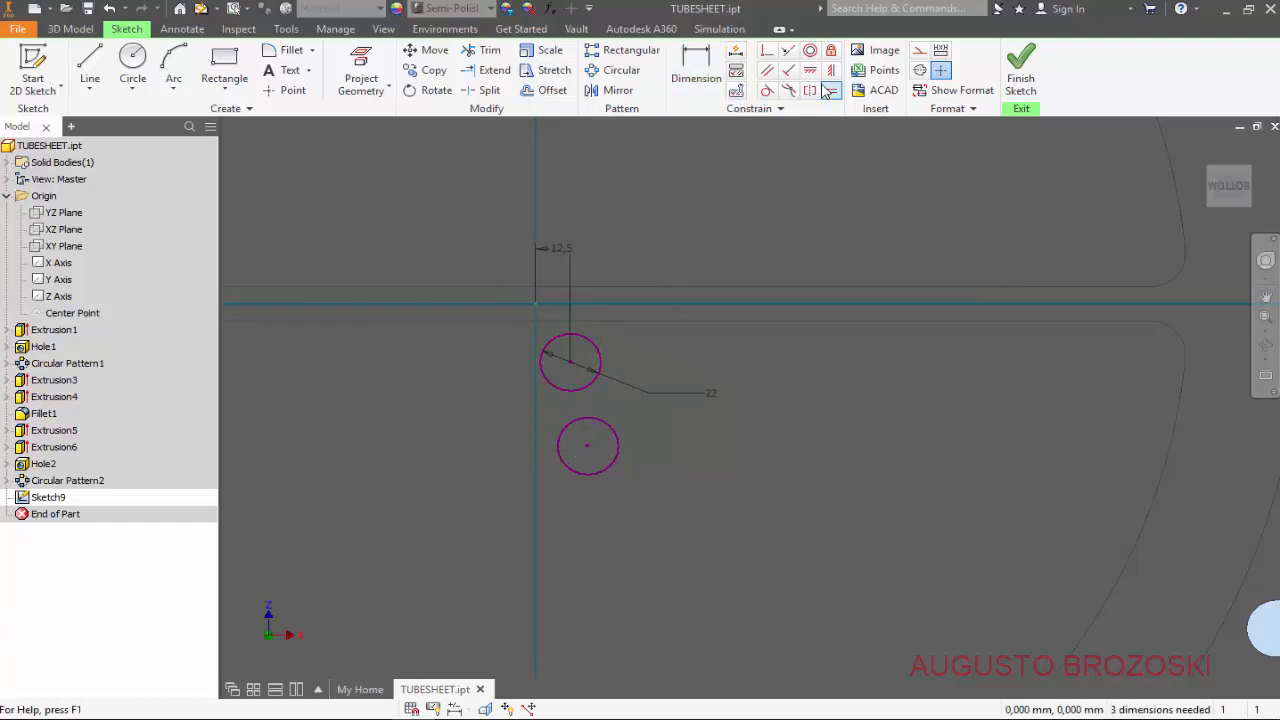
- Align the lower circle's center vertically with the upper circle's center
click(831, 70)
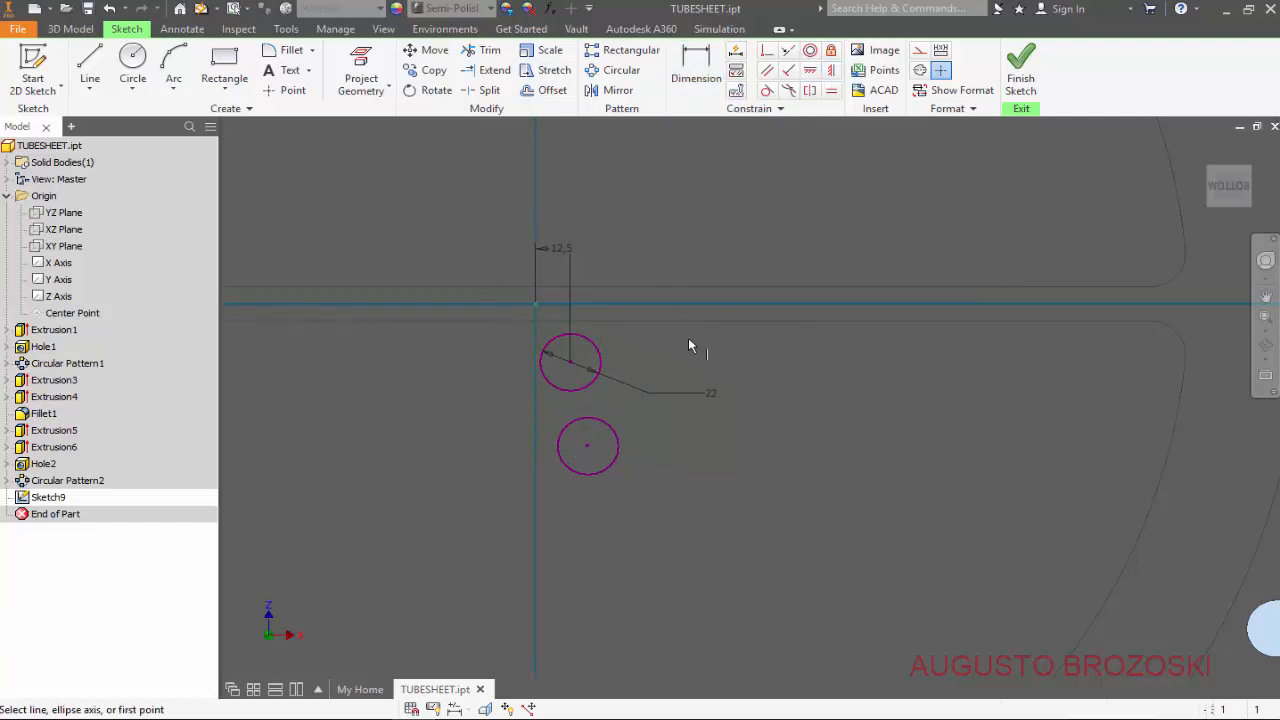
click(588, 446)
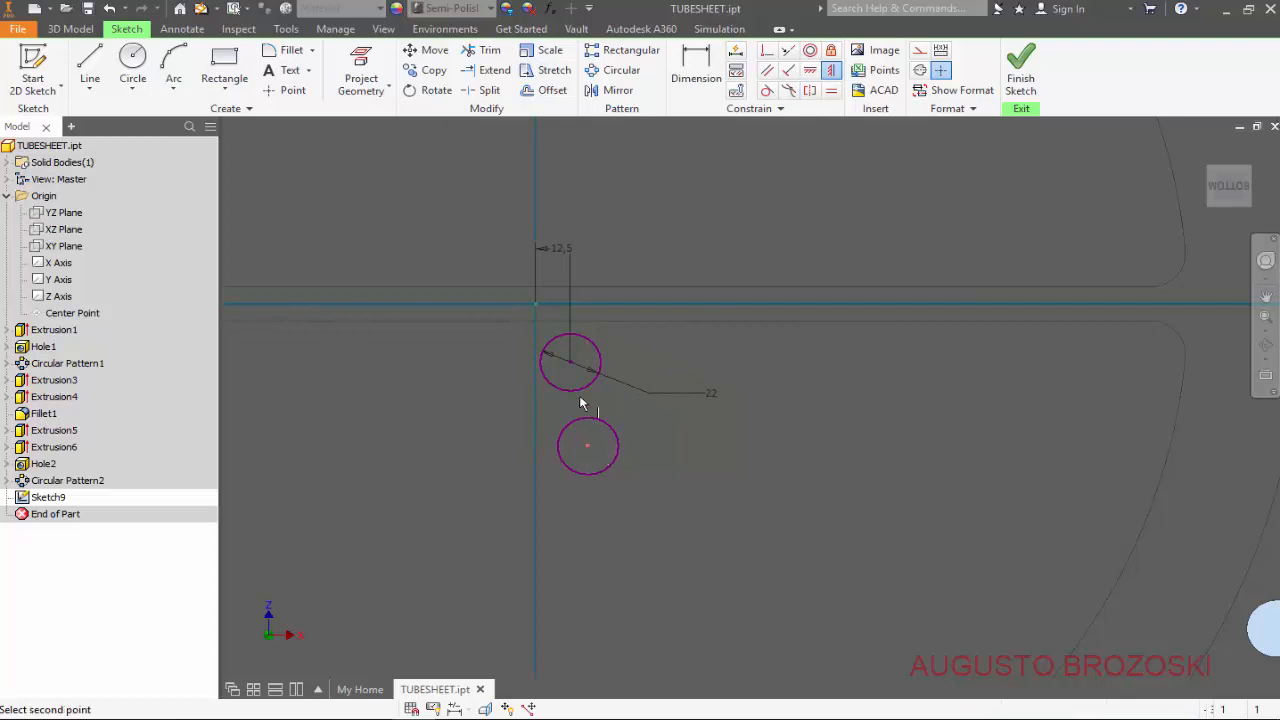
click(570, 361)
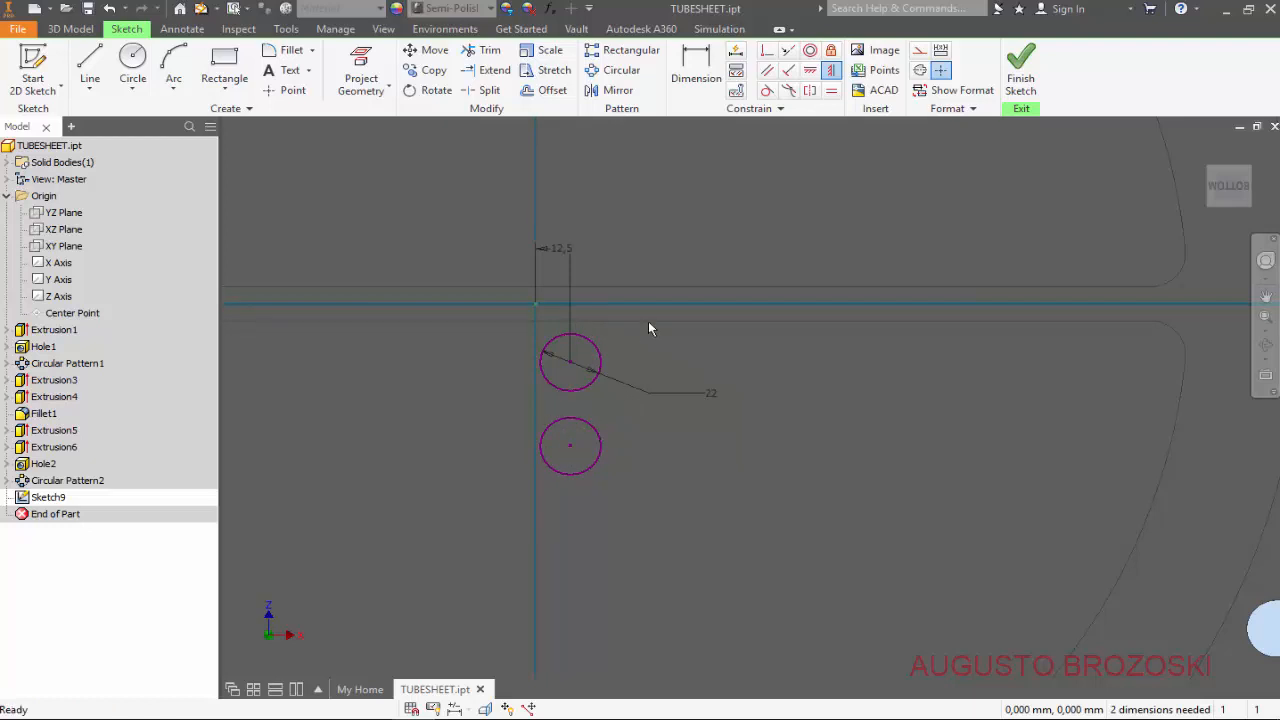
- Dimension the vertical distance from the origin to the upper circle's center and set it to 30 mm
click(696, 65)
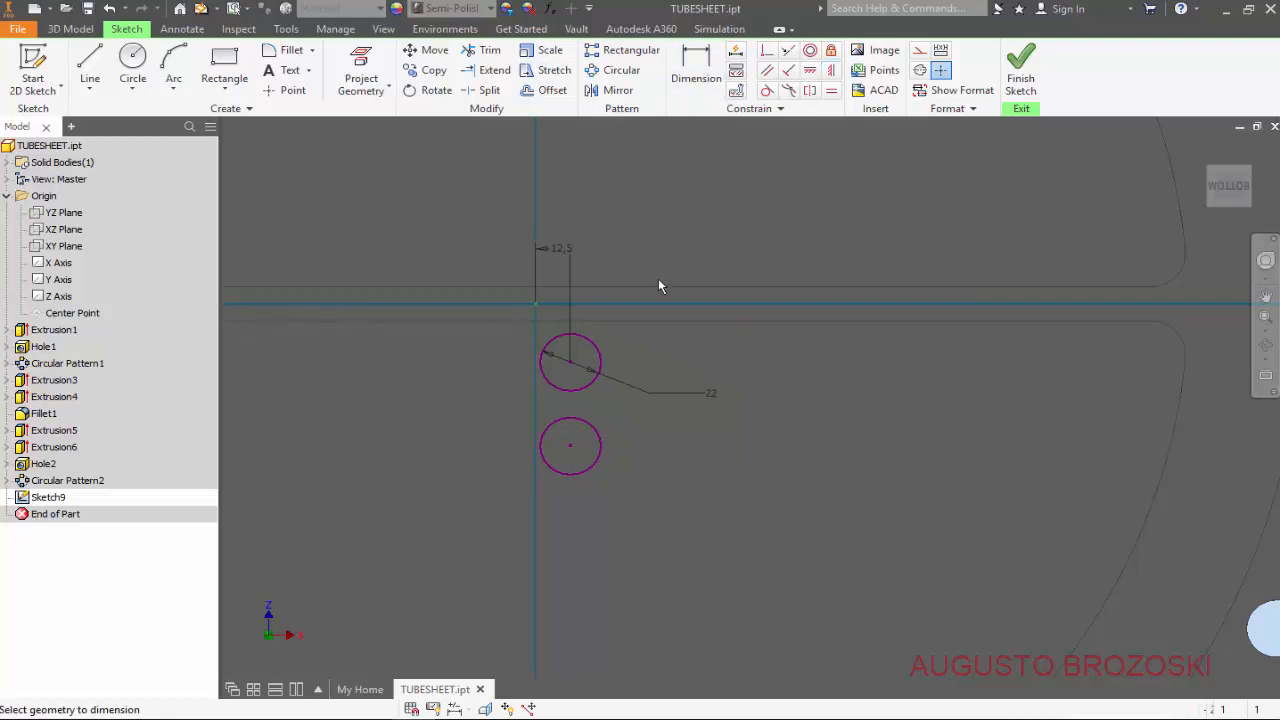
click(536, 305)
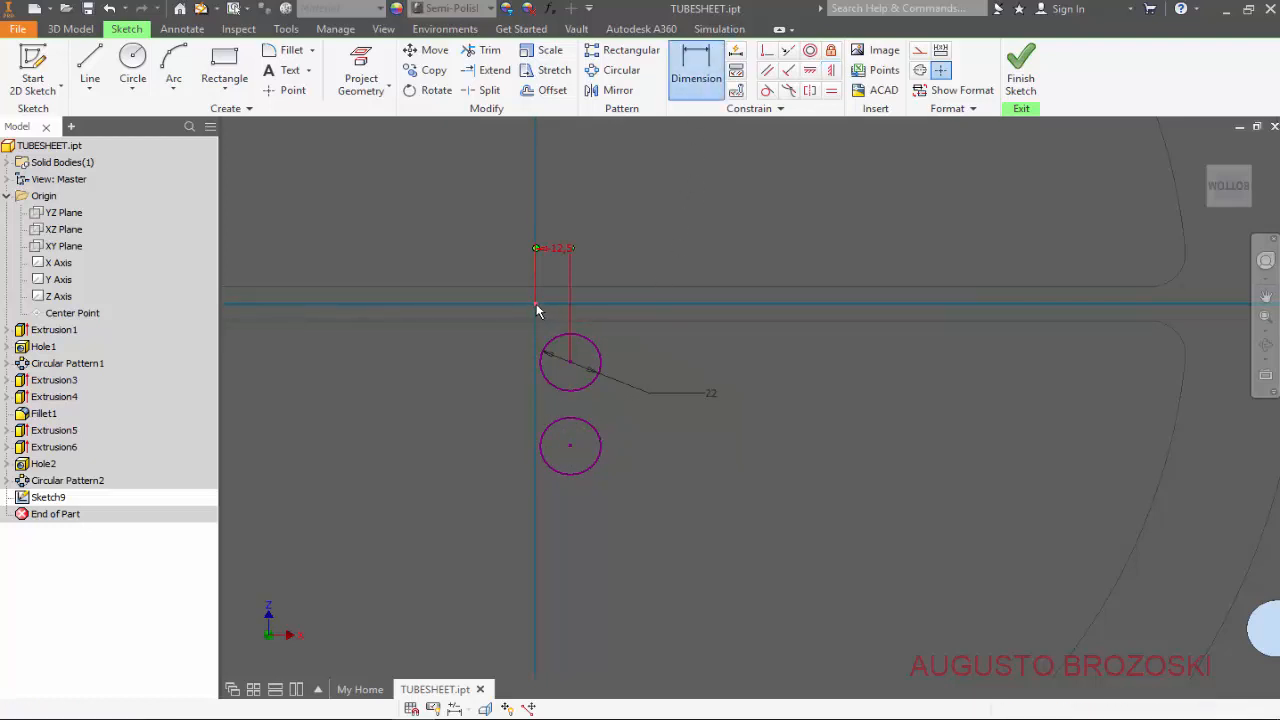
click(569, 363)
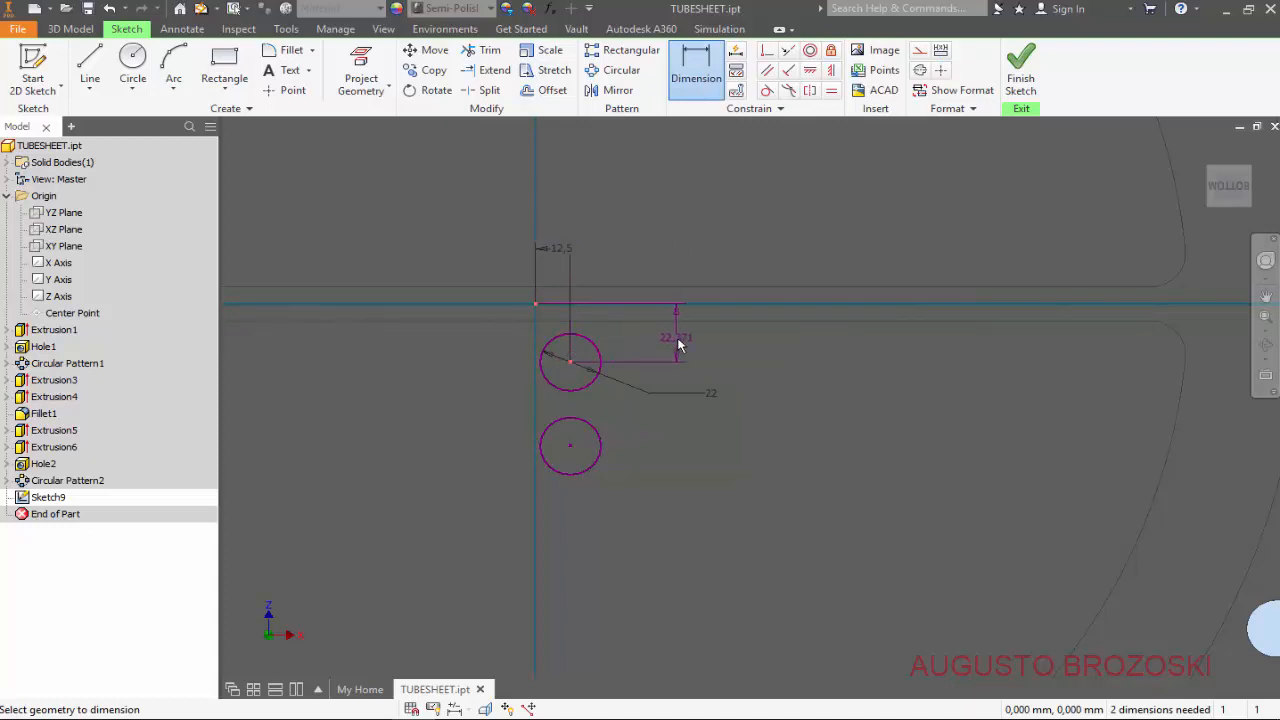
click(677, 340)
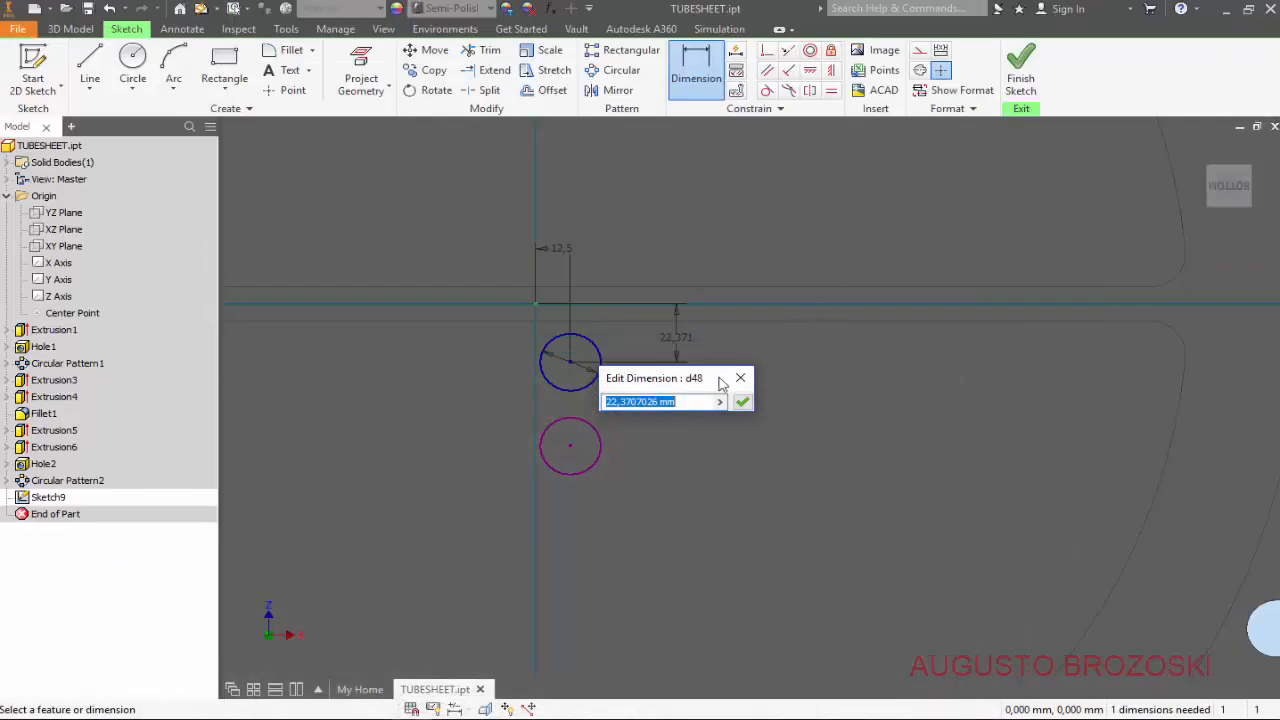
text(30)
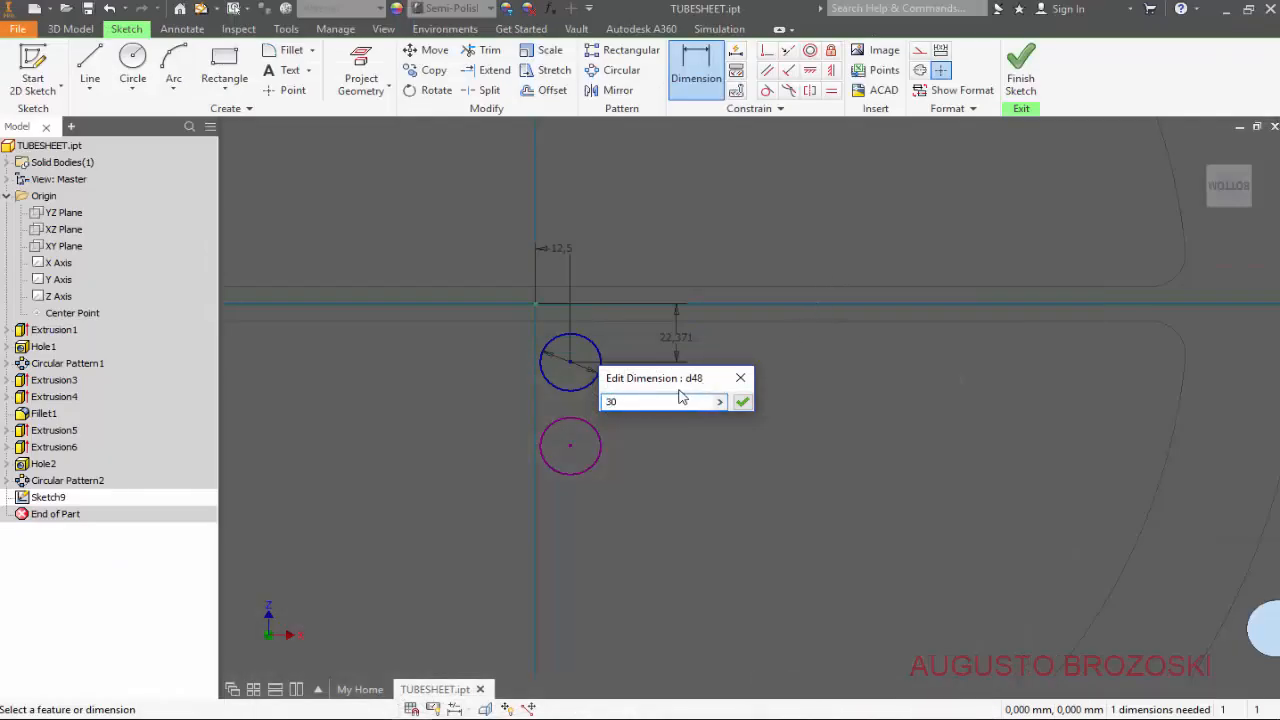
key(Return)
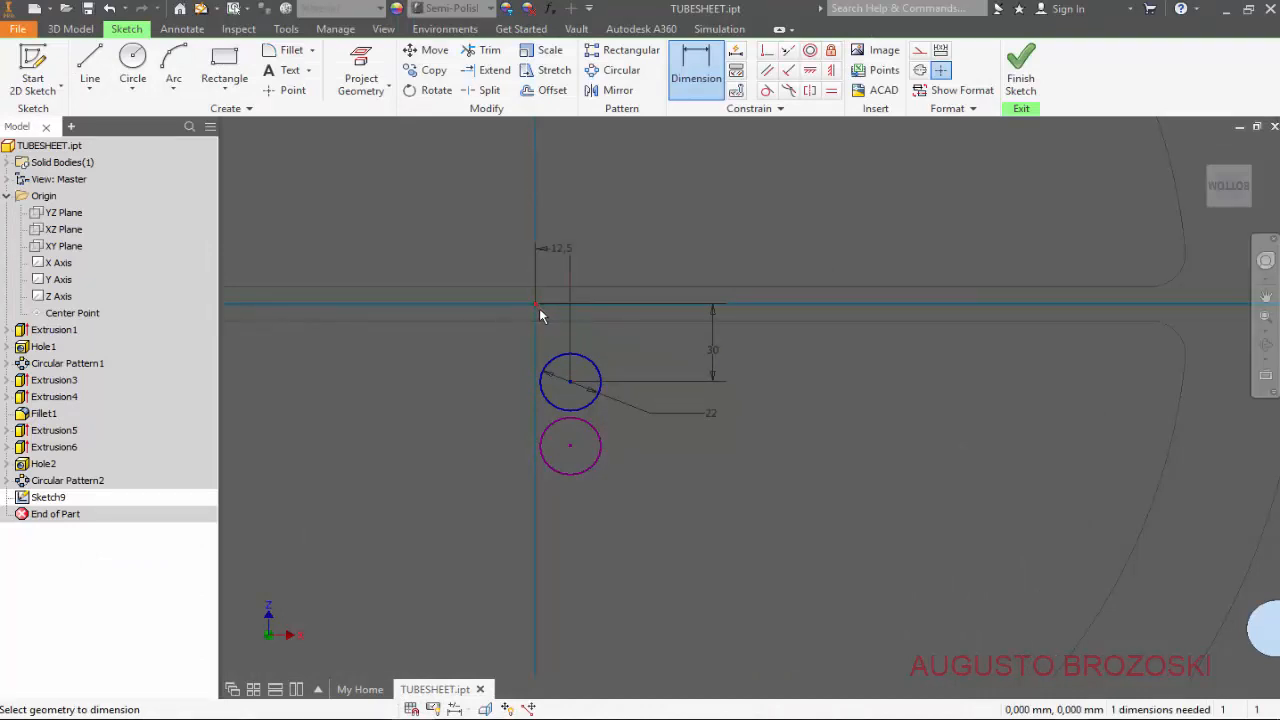
- Dimension the vertical distance from the origin to the lower circle's center and set it to 55 mm
click(570, 445)
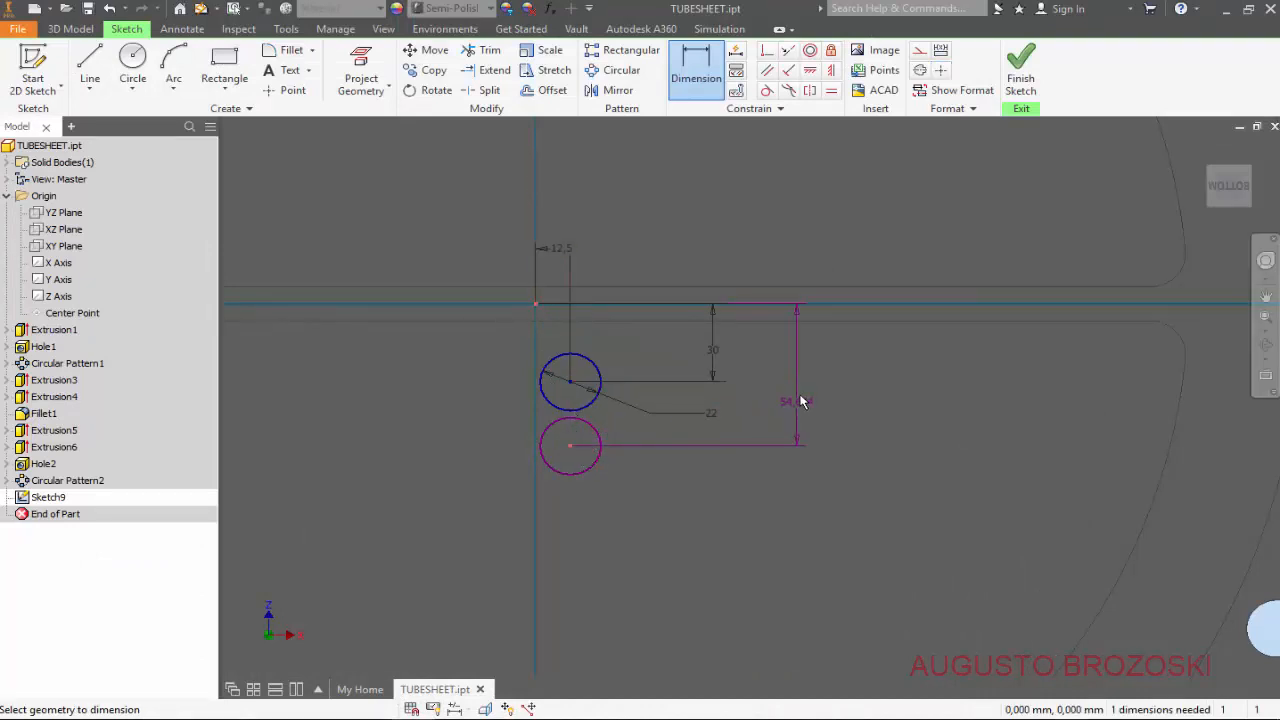
click(800, 390)
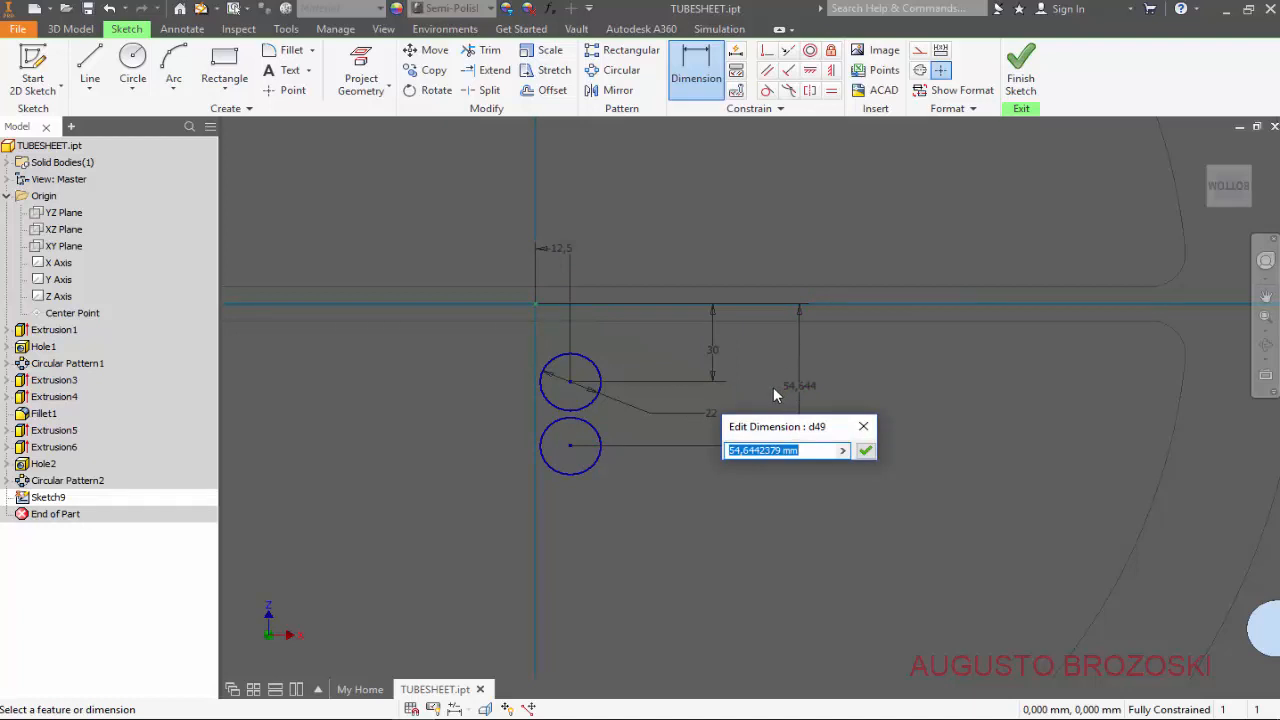
text(55)
key(Return)
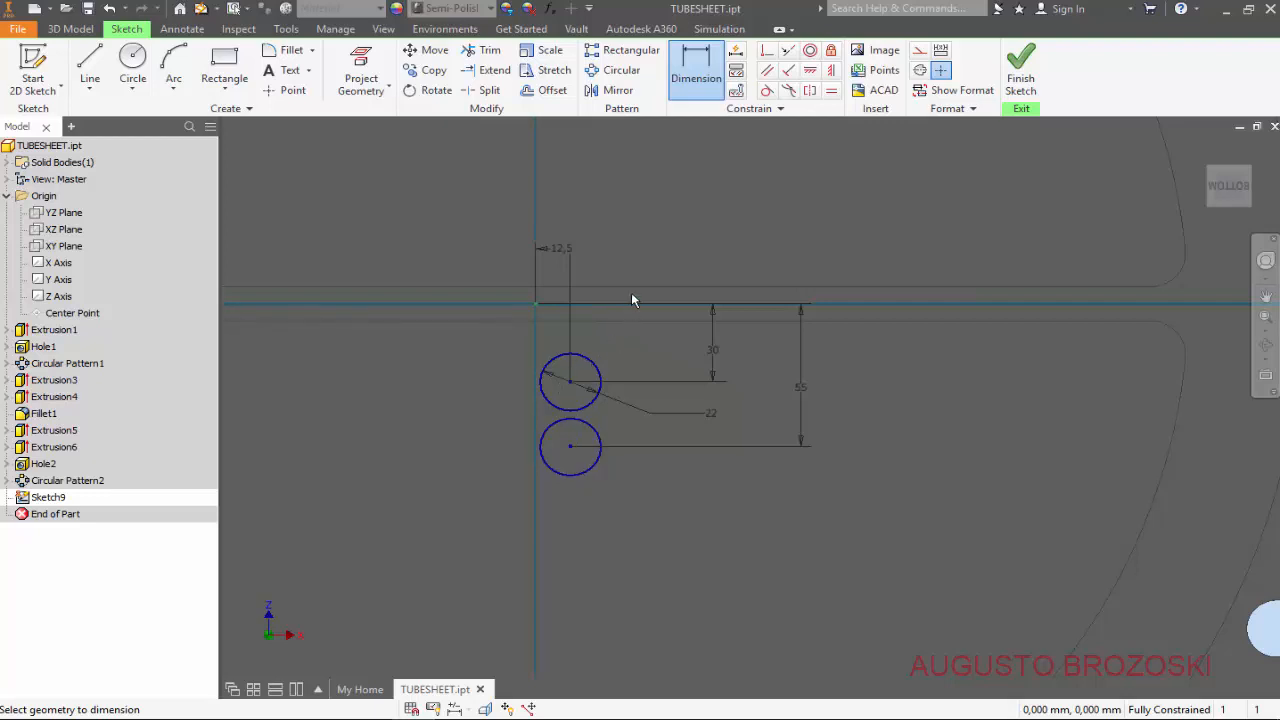
- Finish the sketch and cut both 22 mm circles through the whole tubesheet with Extrude, using the All extent
click(1018, 78)
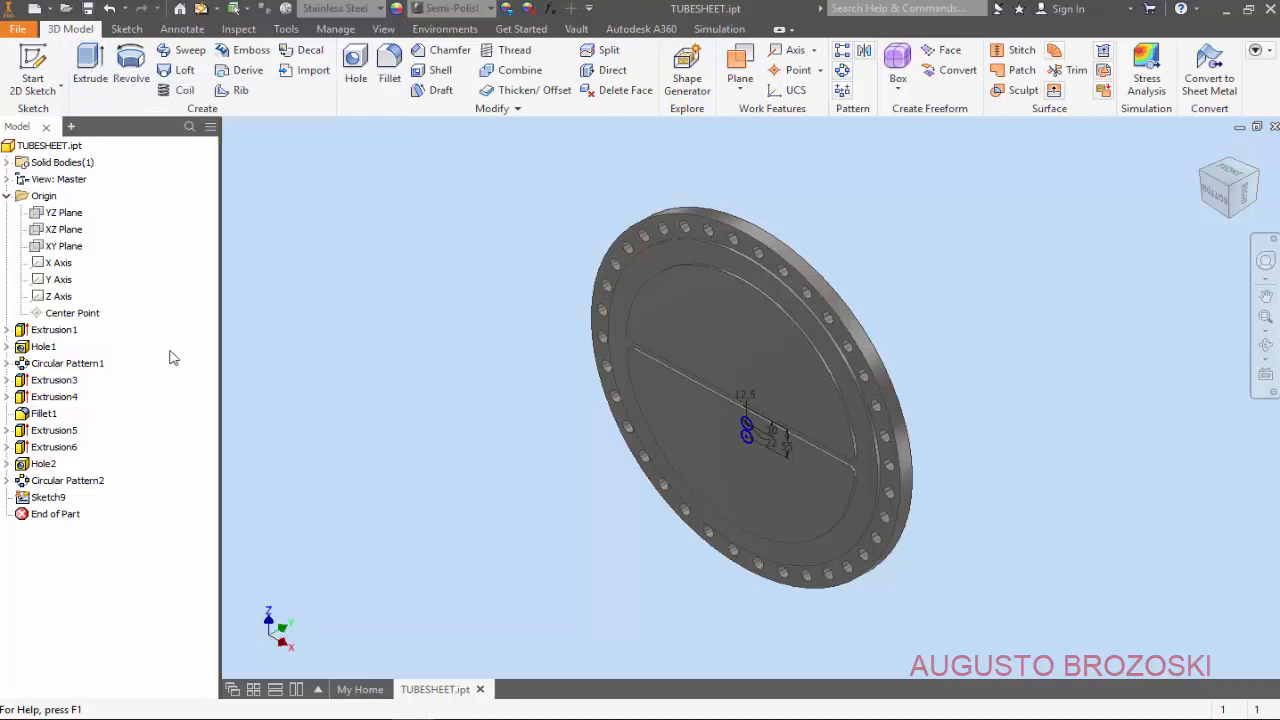
click(98, 68)
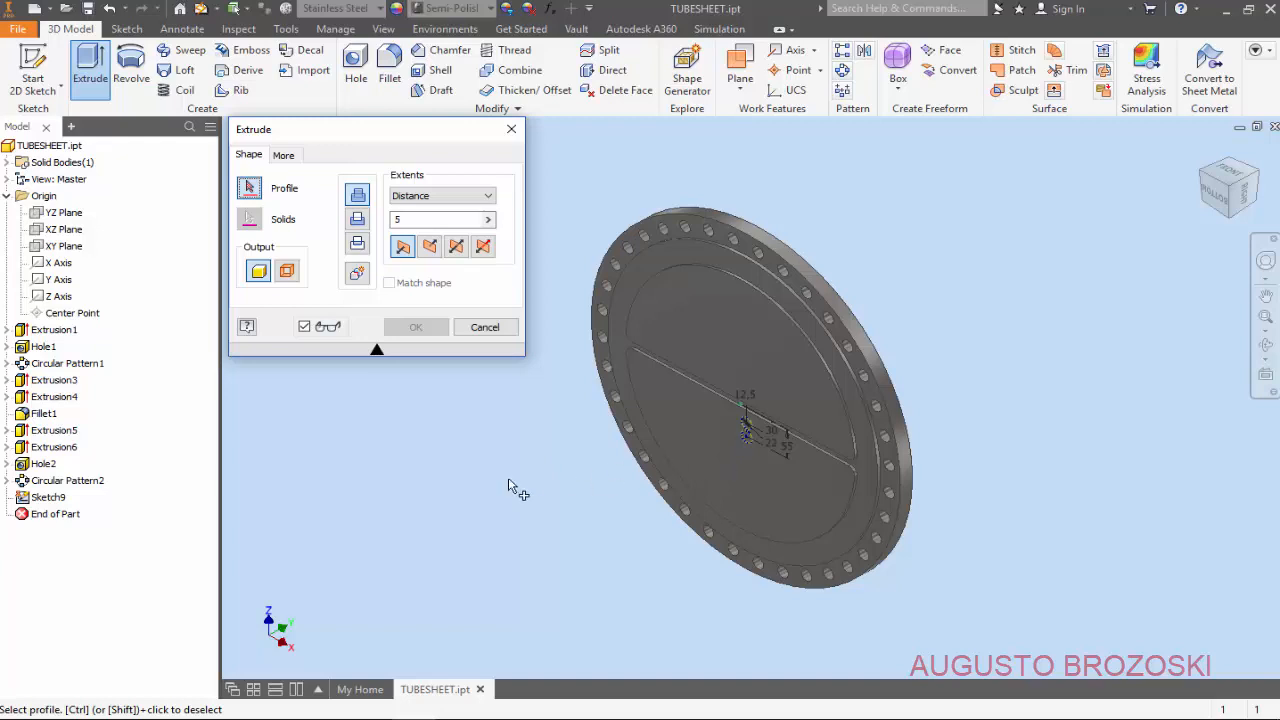
scroll(724, 452, up, 5)
scroll(791, 436, up, 3)
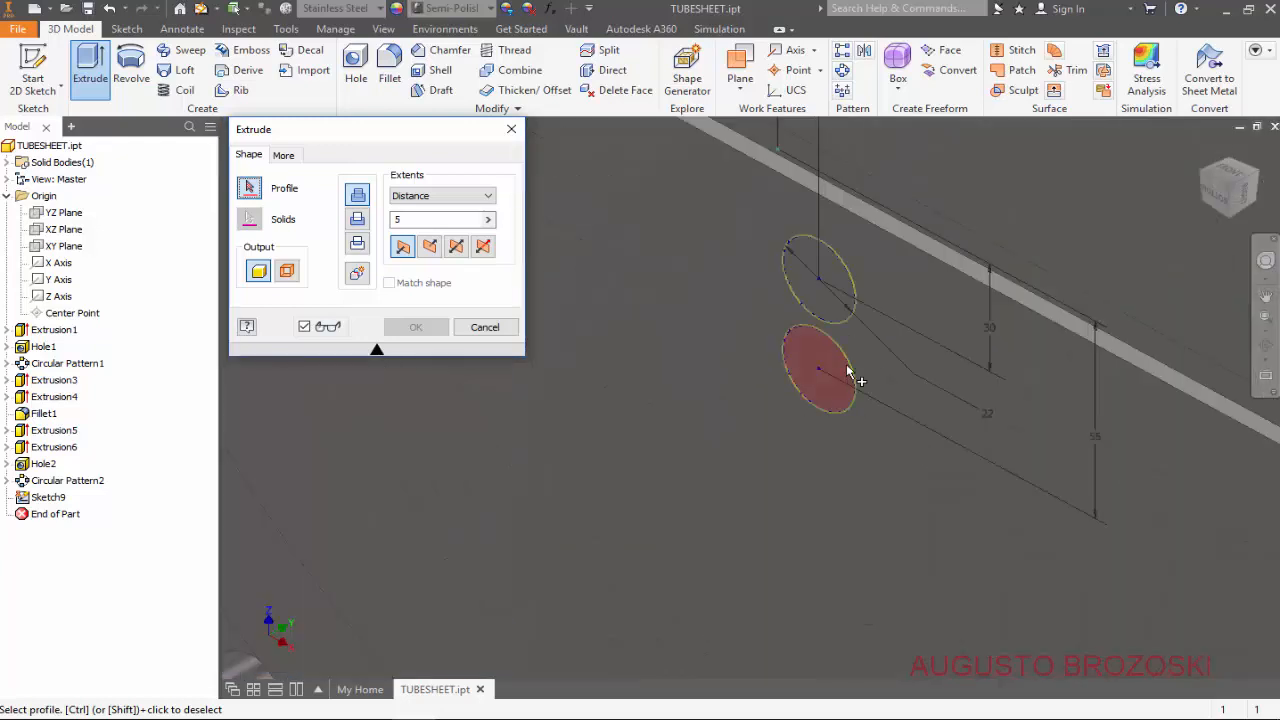
click(828, 285)
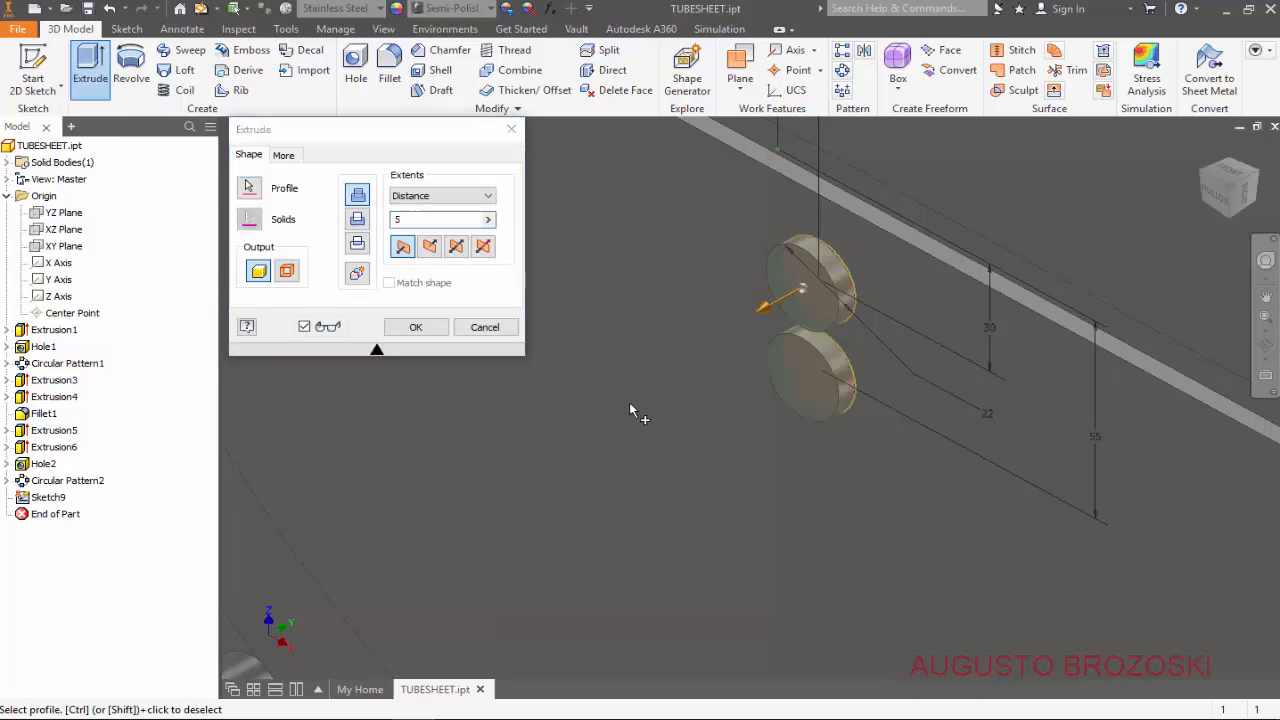
click(358, 220)
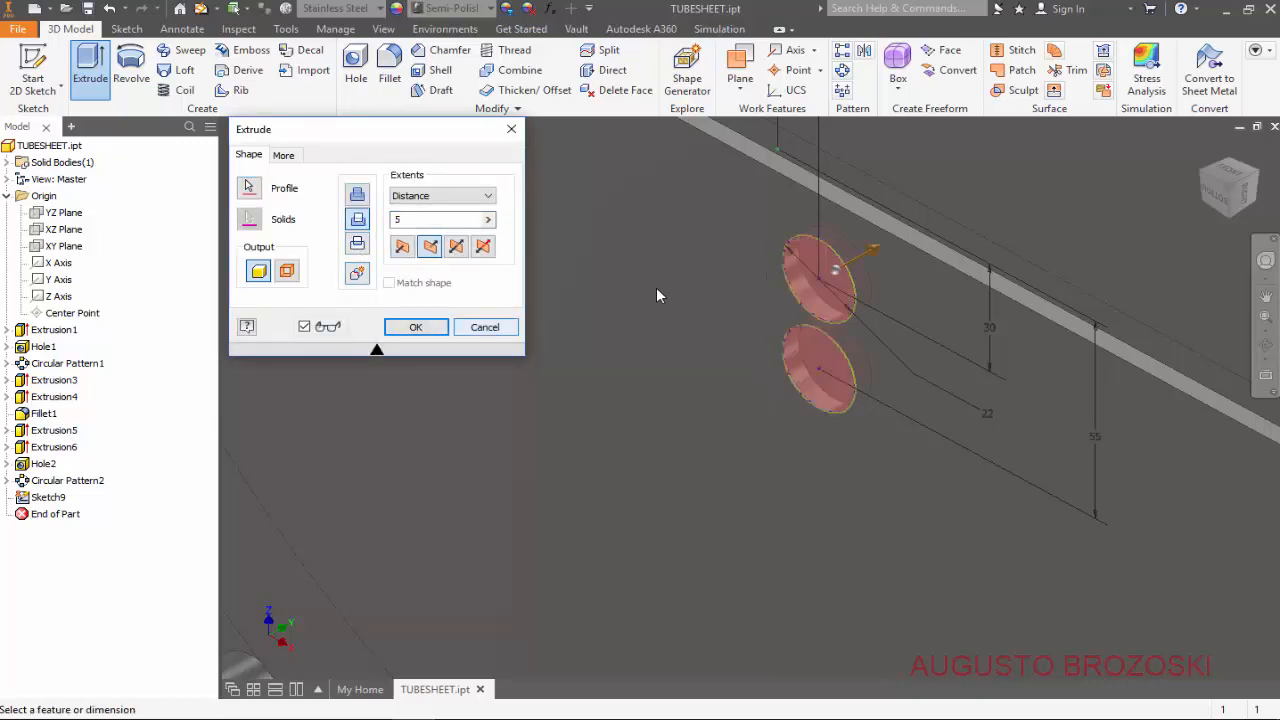
click(486, 197)
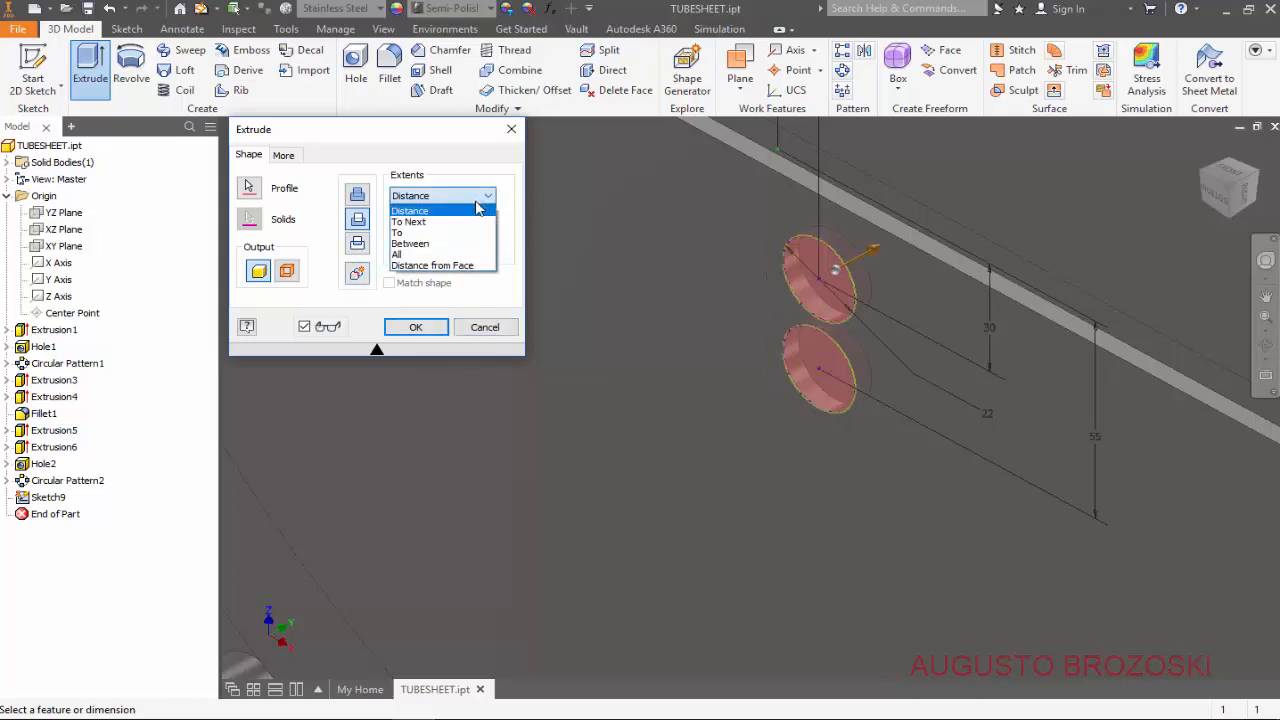
click(445, 254)
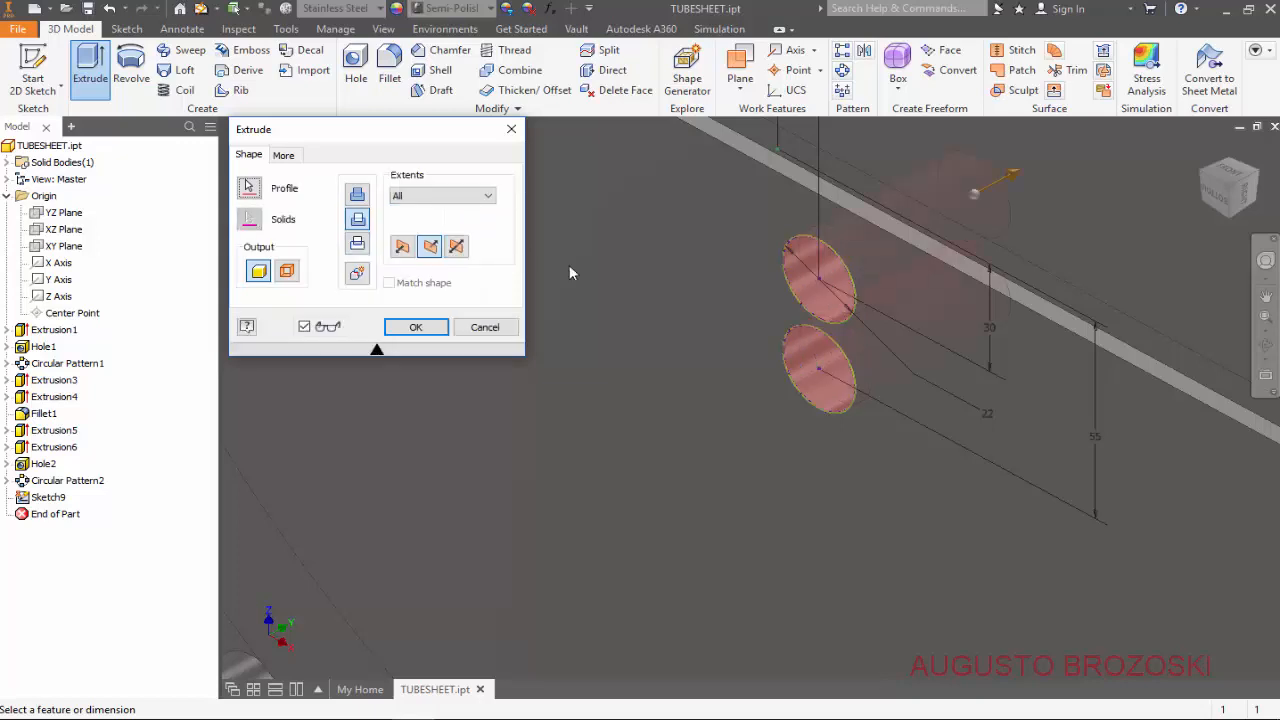
scroll(647, 318, down, 5)
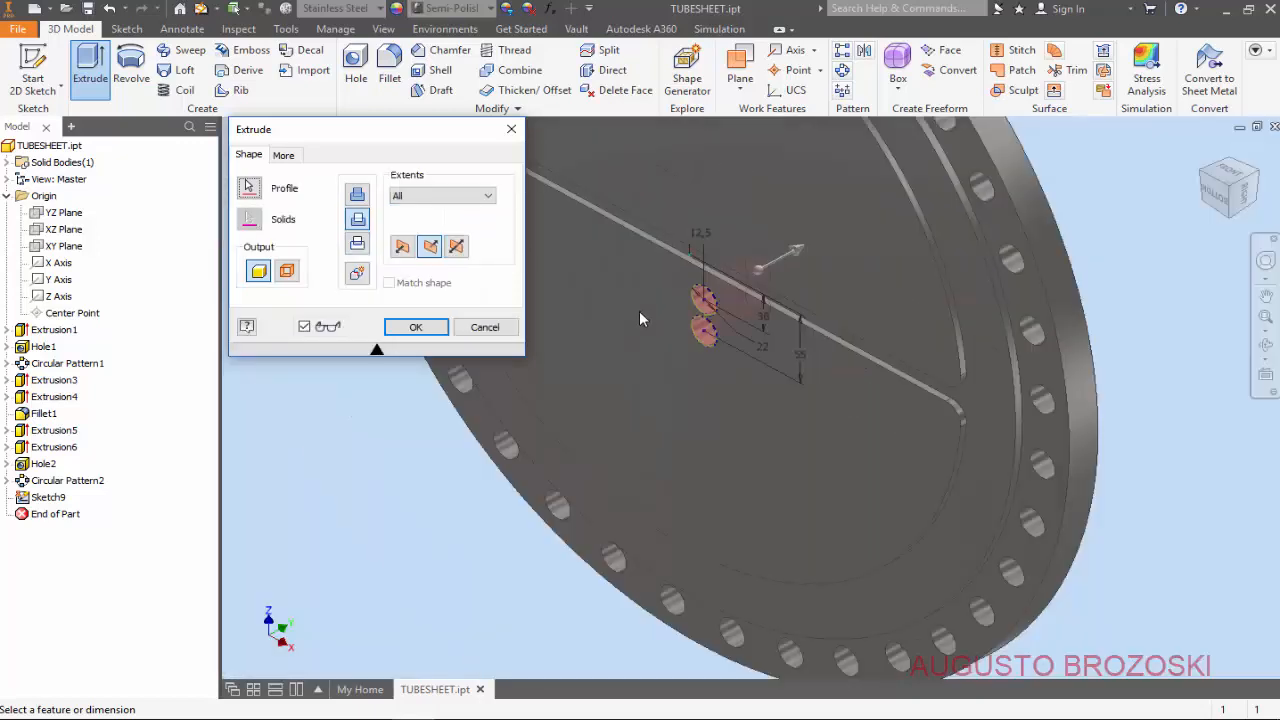
click(416, 329)
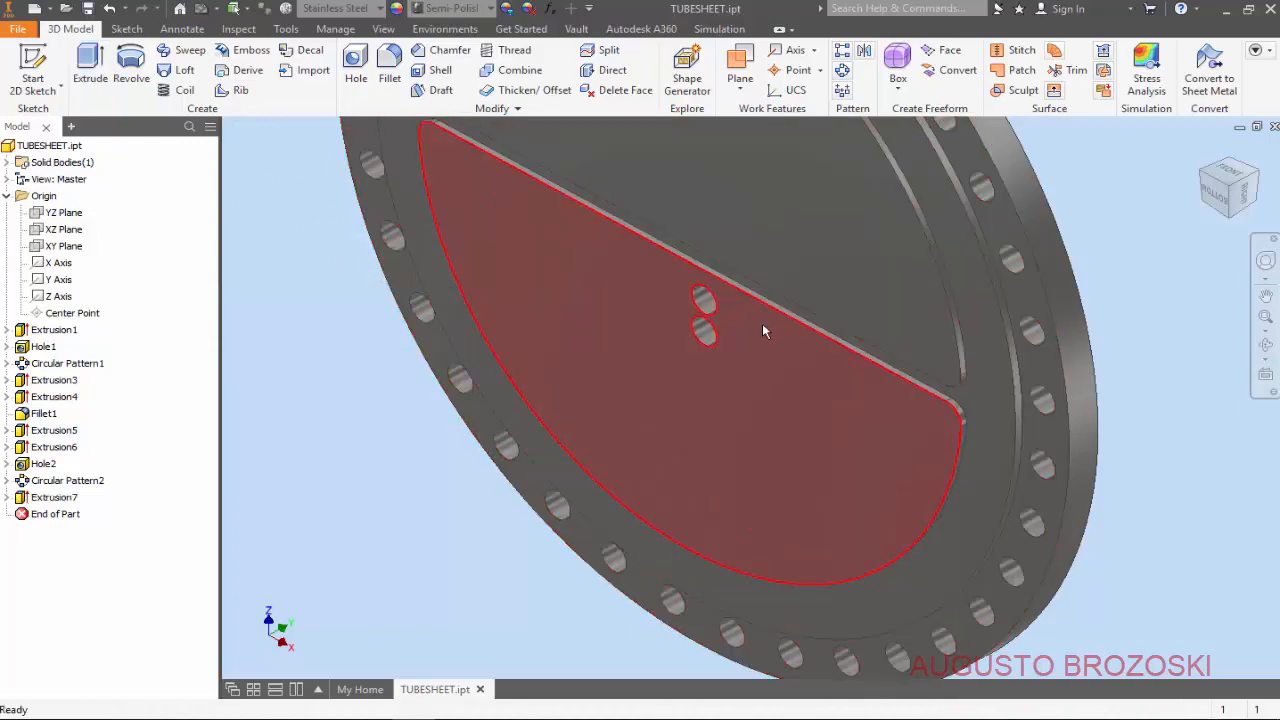
- Start a rectangular pattern of the two-hole cut with the X axis as its first direction
mouse_move(806, 333)
shift+middle_down()
mouse_move(706, 351)
mouse_move(677, 394)
mouse_move(603, 391)
mouse_move(810, 334)
shift+middle_up()
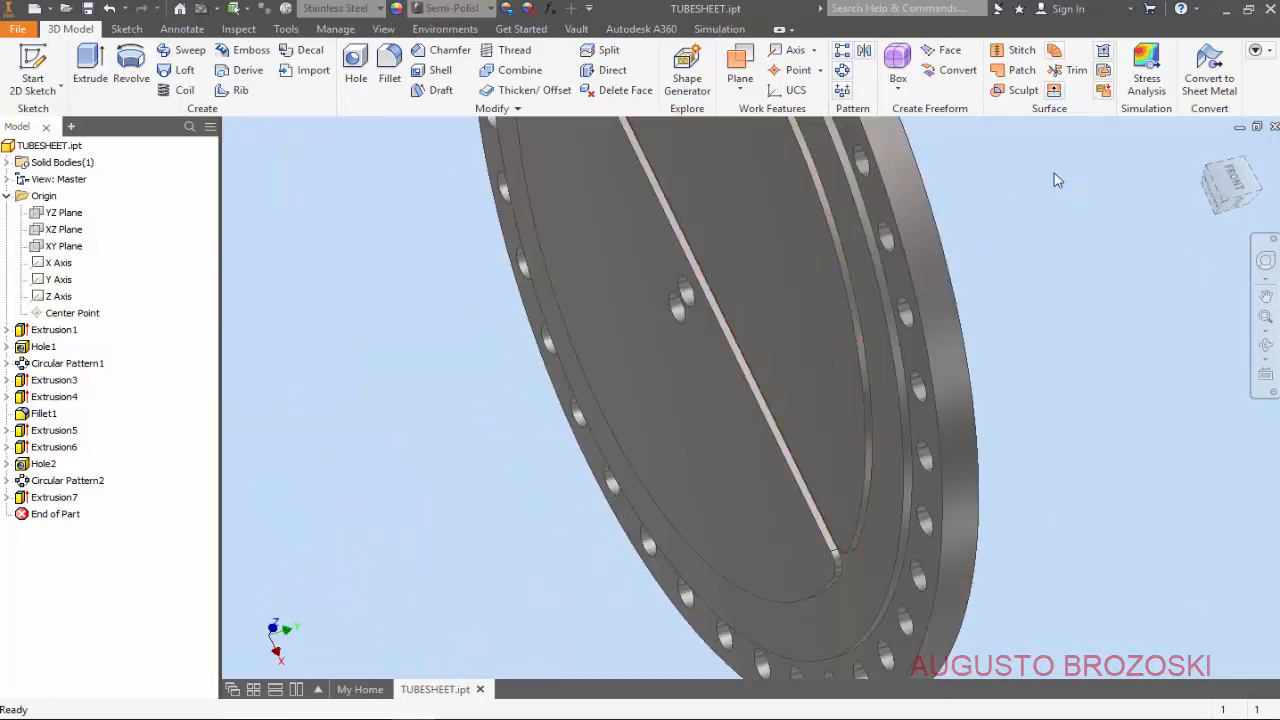
click(1201, 150)
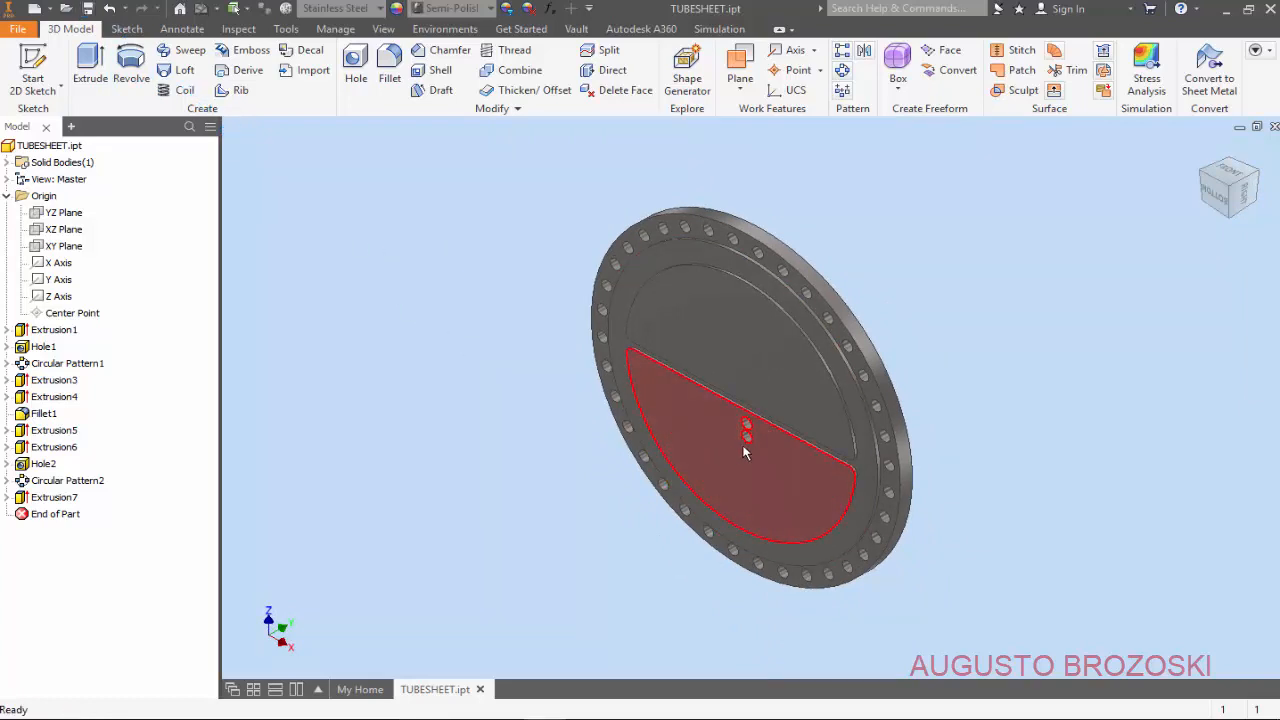
click(842, 52)
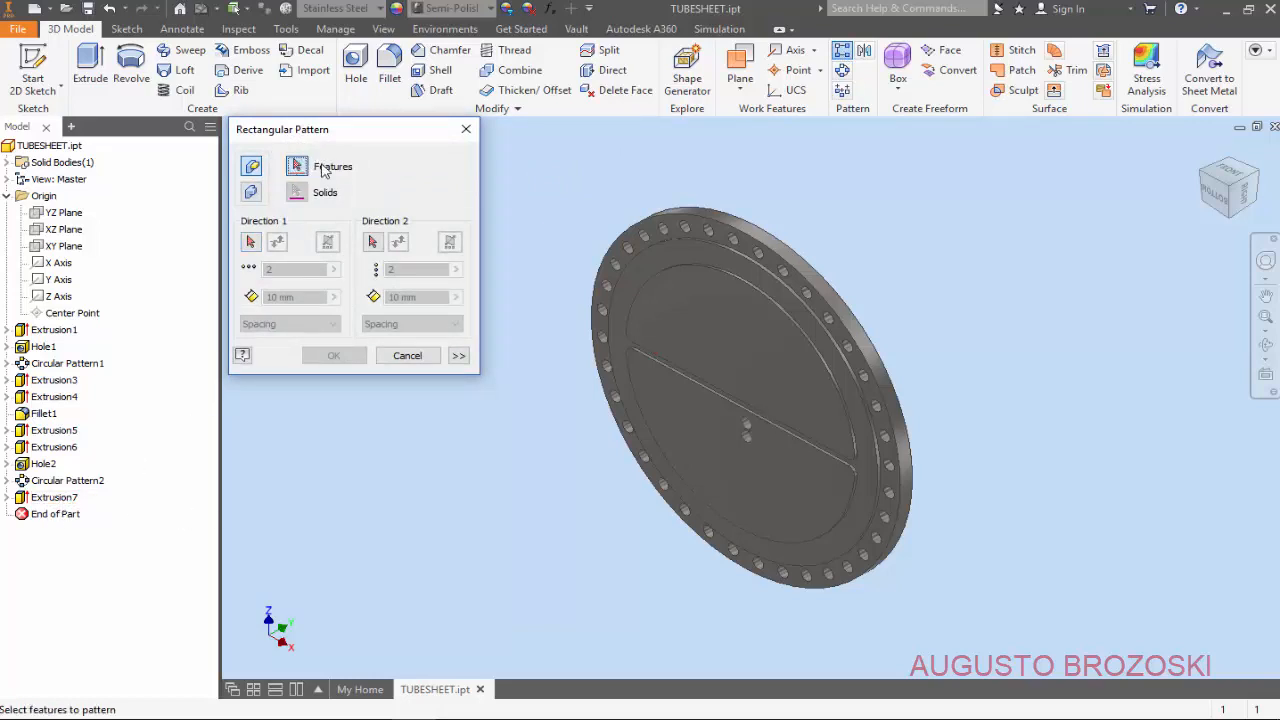
click(66, 498)
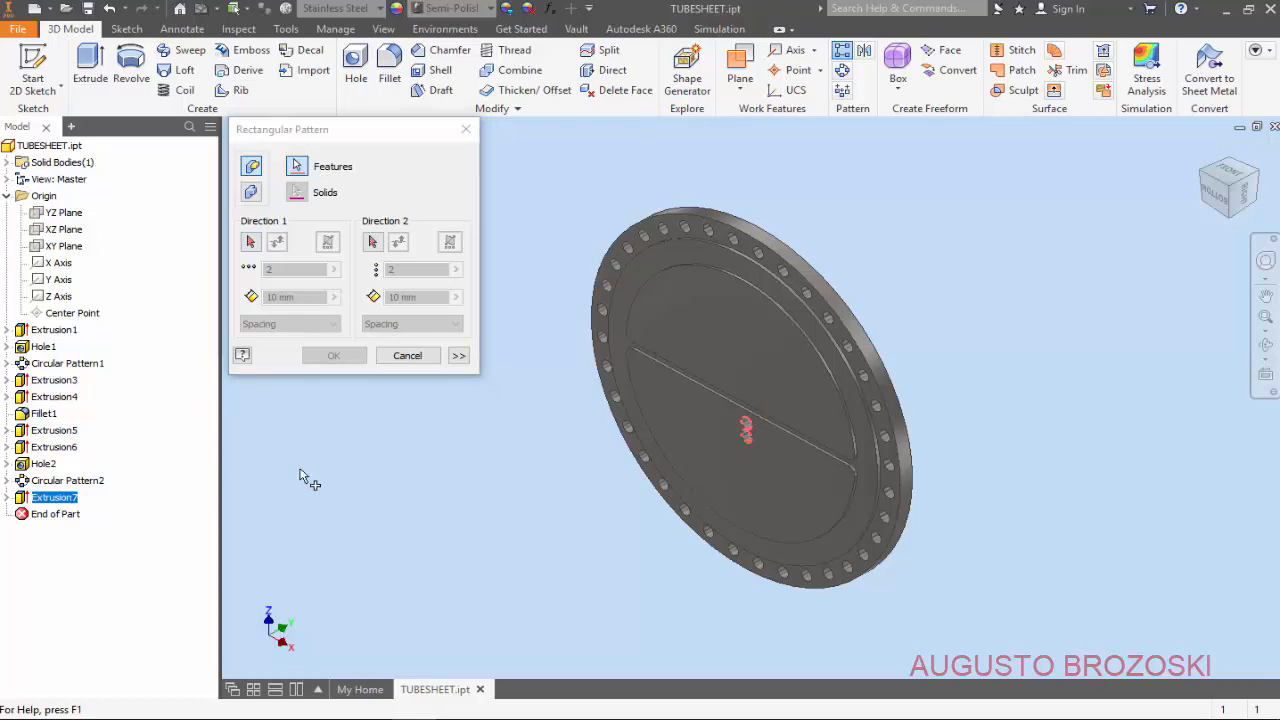
click(252, 243)
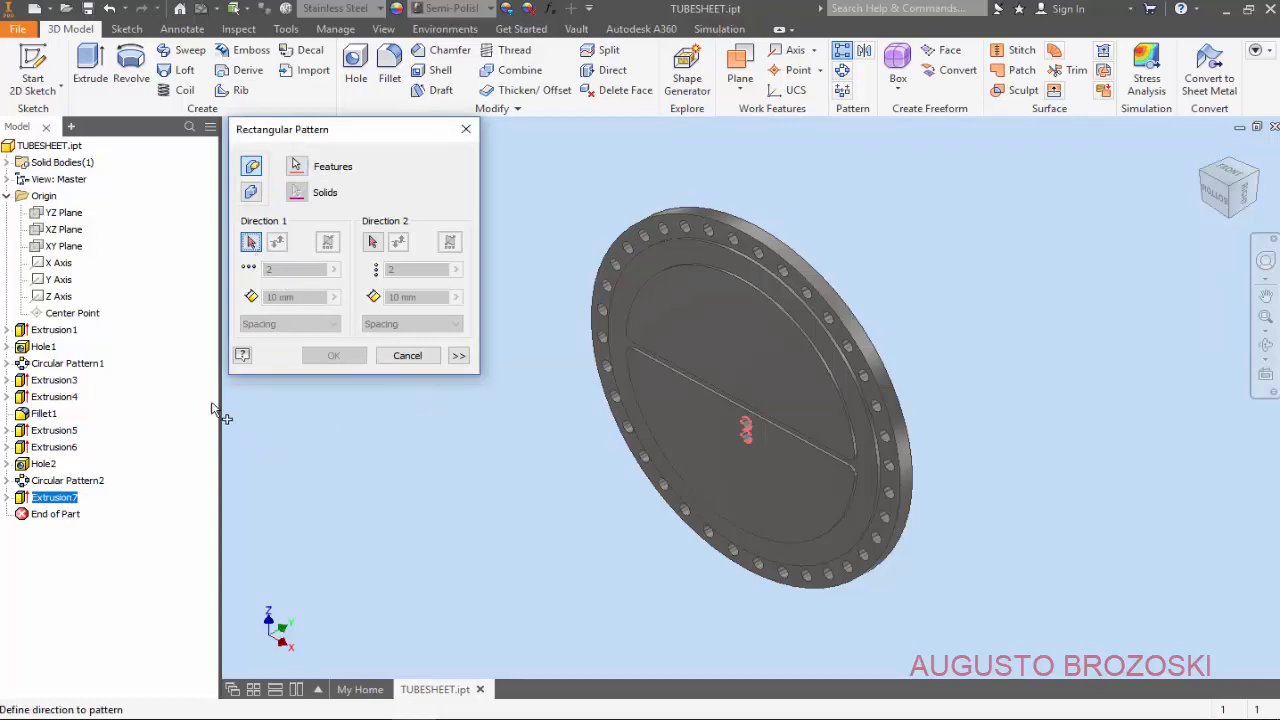
click(64, 265)
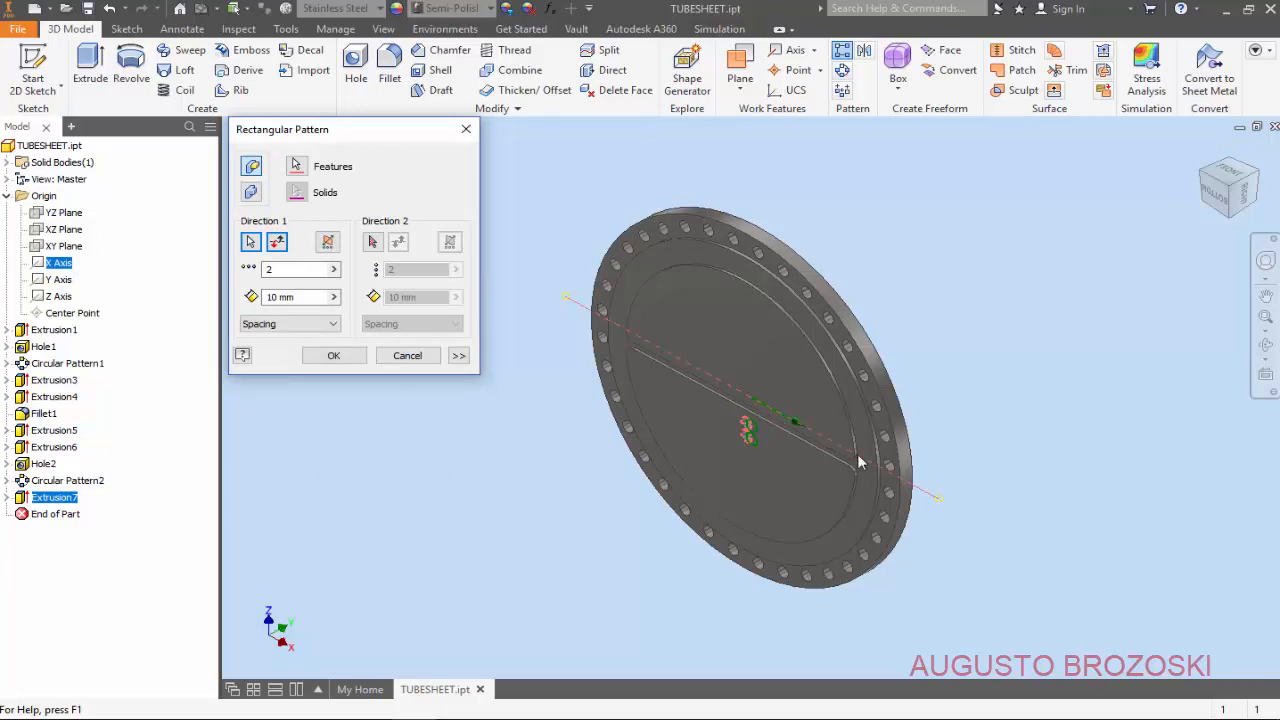
- Check the tube hole layout on the PDF drawing and set the pattern's first-direction count to 9
click(1215, 195)
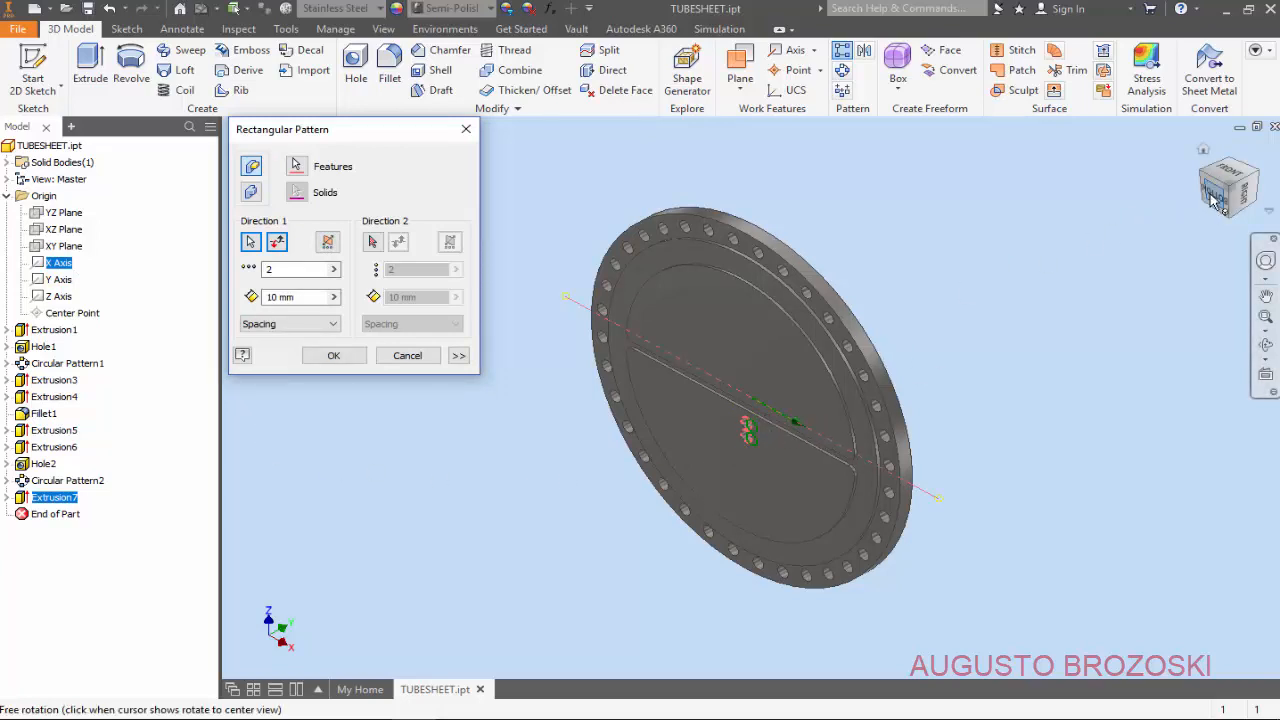
scroll(847, 424, up, 5)
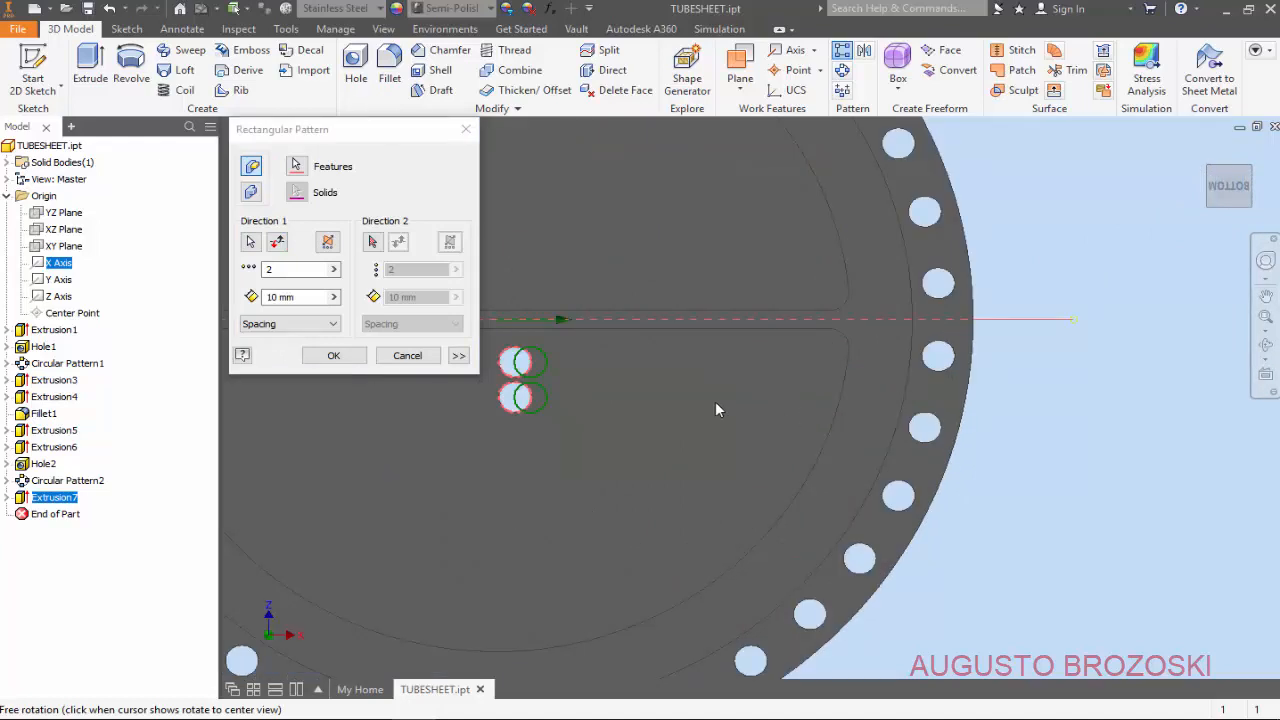
scroll(715, 401, down, 4)
scroll(659, 390, up, 3)
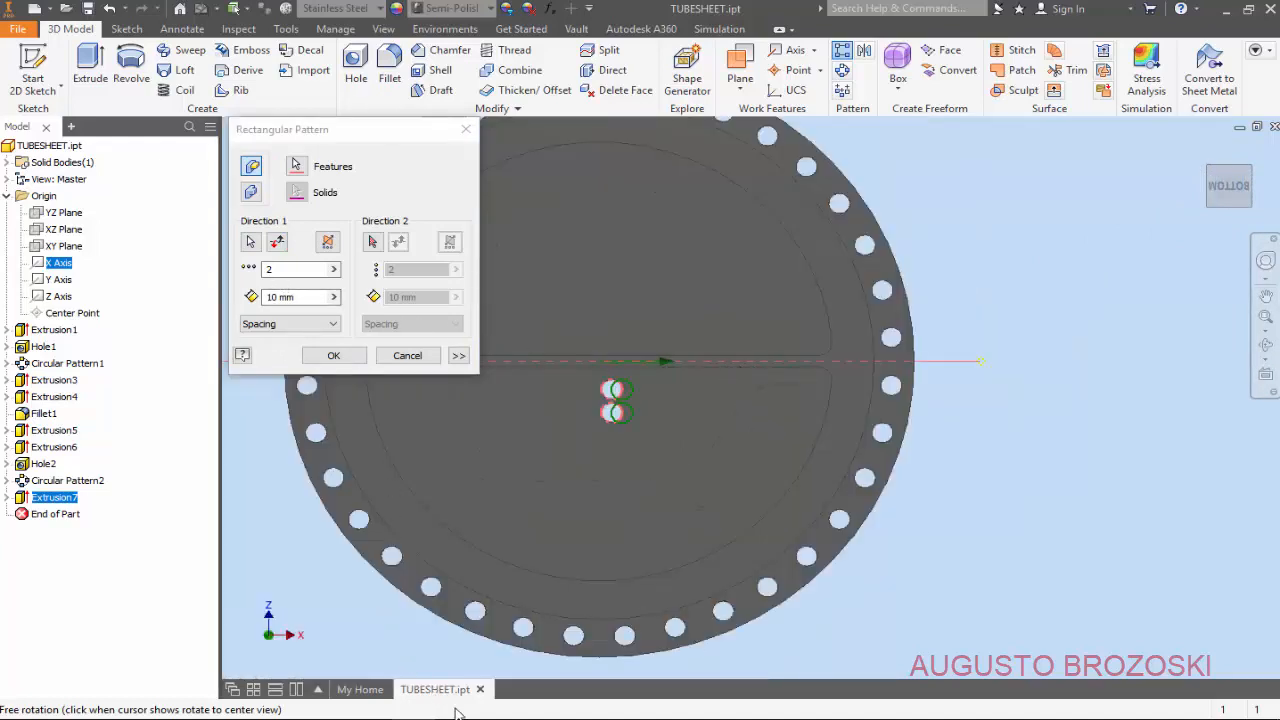
key(alt+Tab)
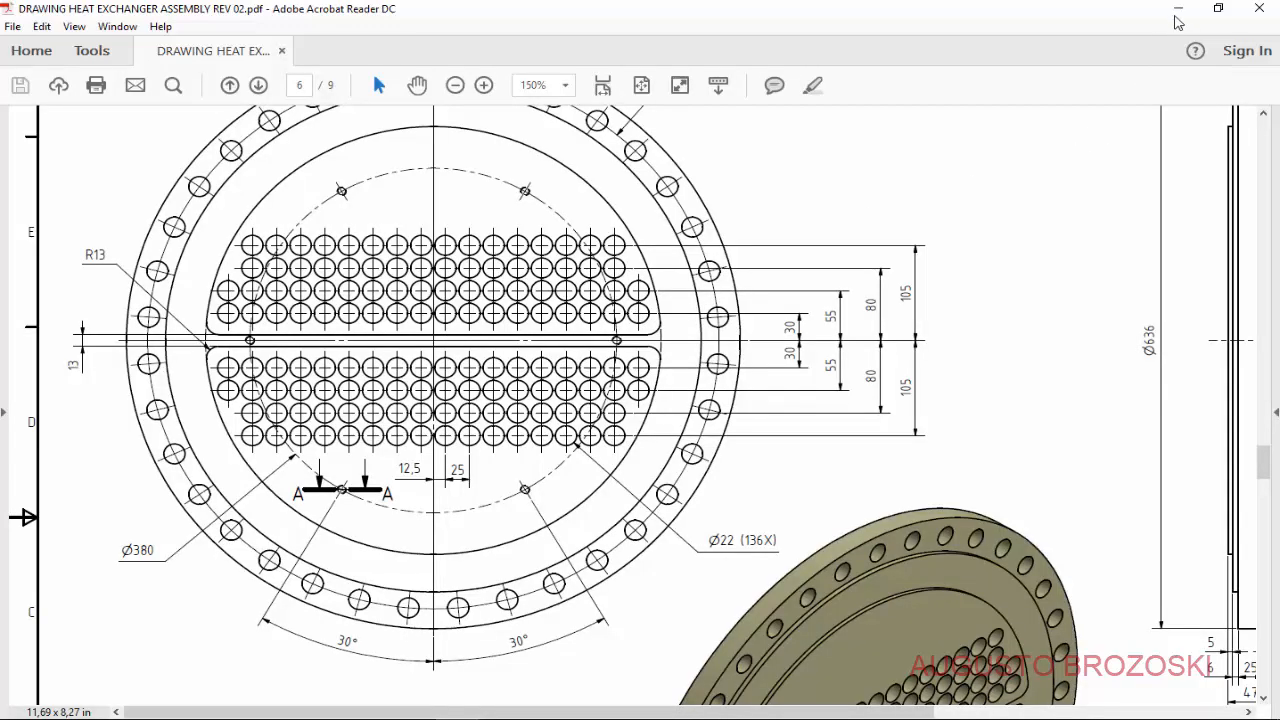
click(1177, 12)
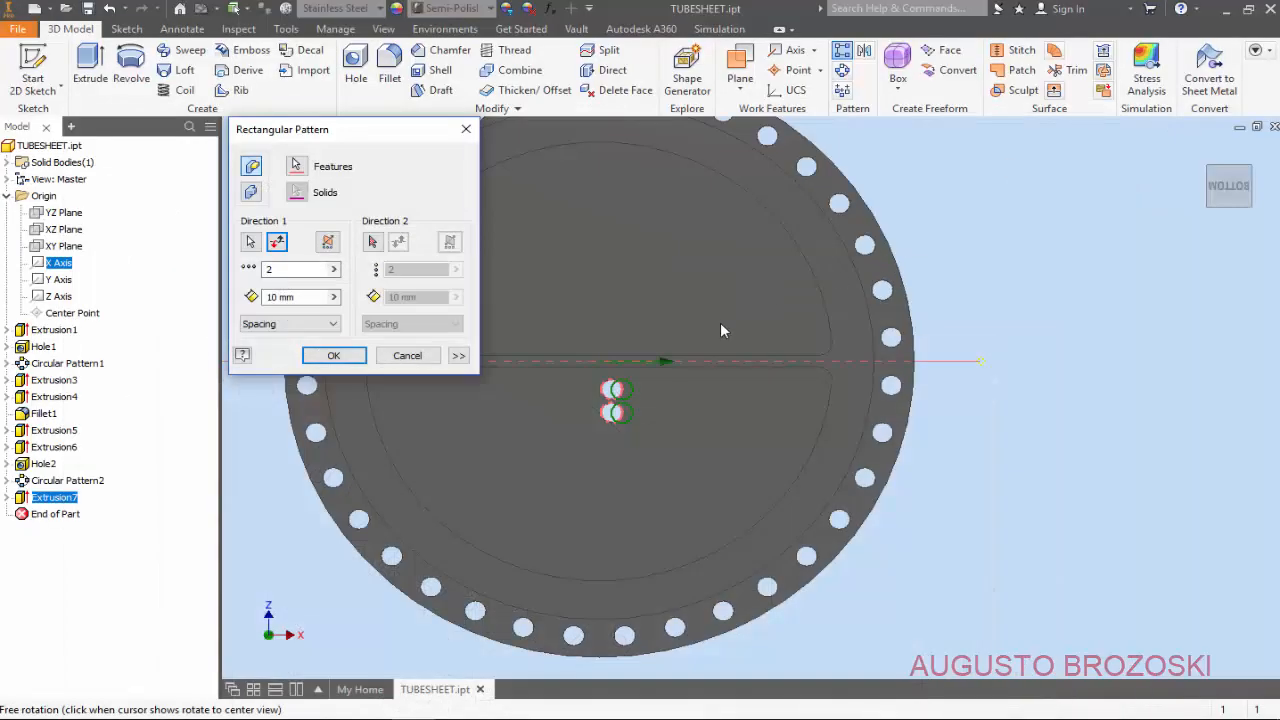
click(282, 269)
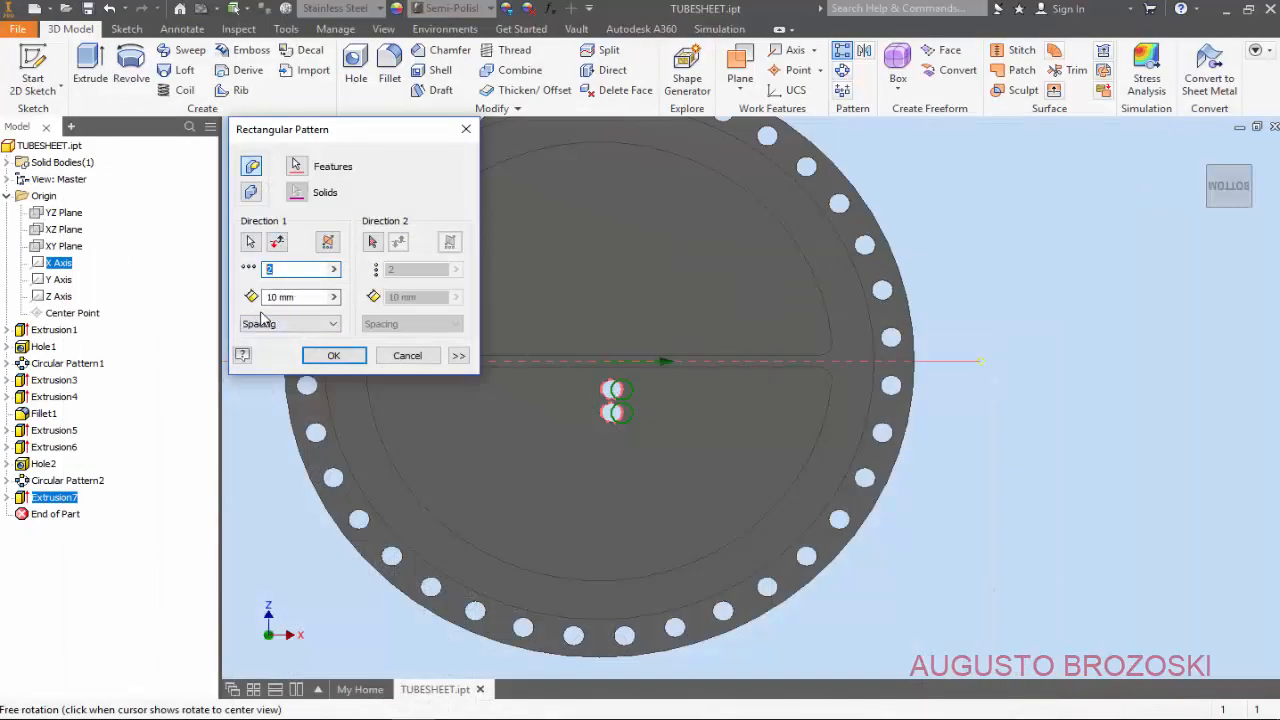
text(9)
- Set the pattern's column spacing to 25 mm and create the pattern
click(307, 299)
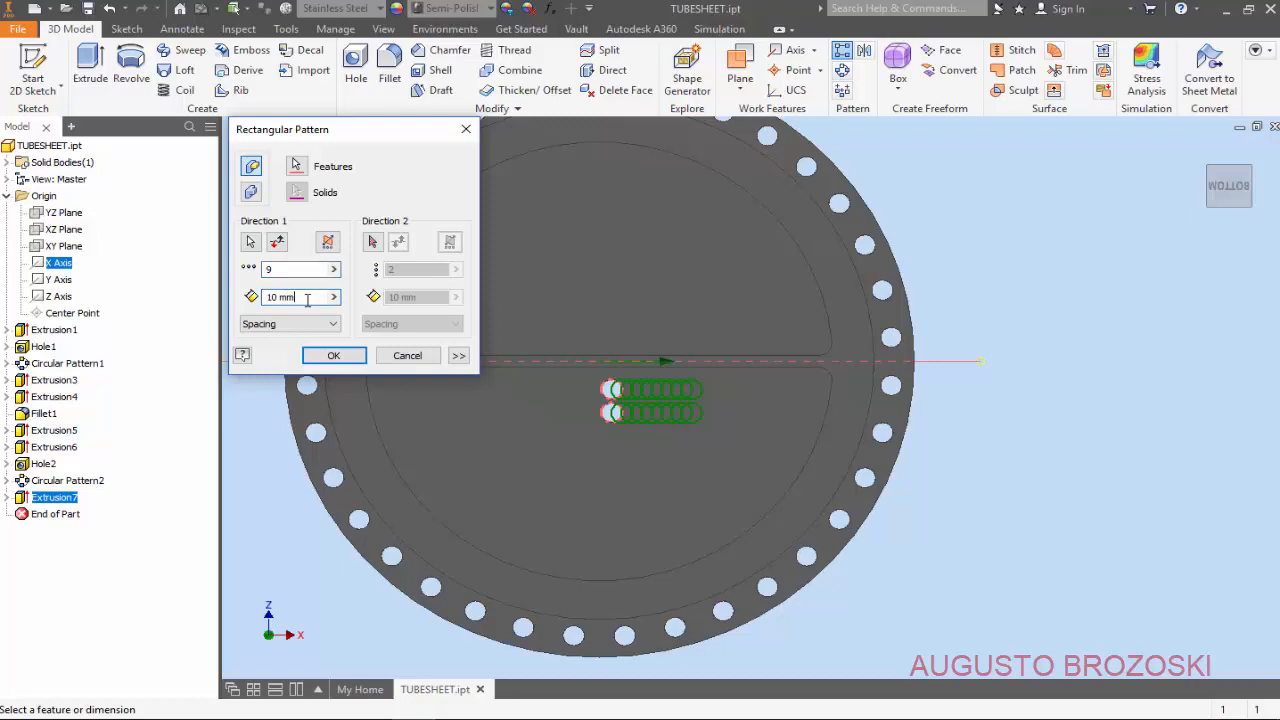
drag(261, 304, 262, 299)
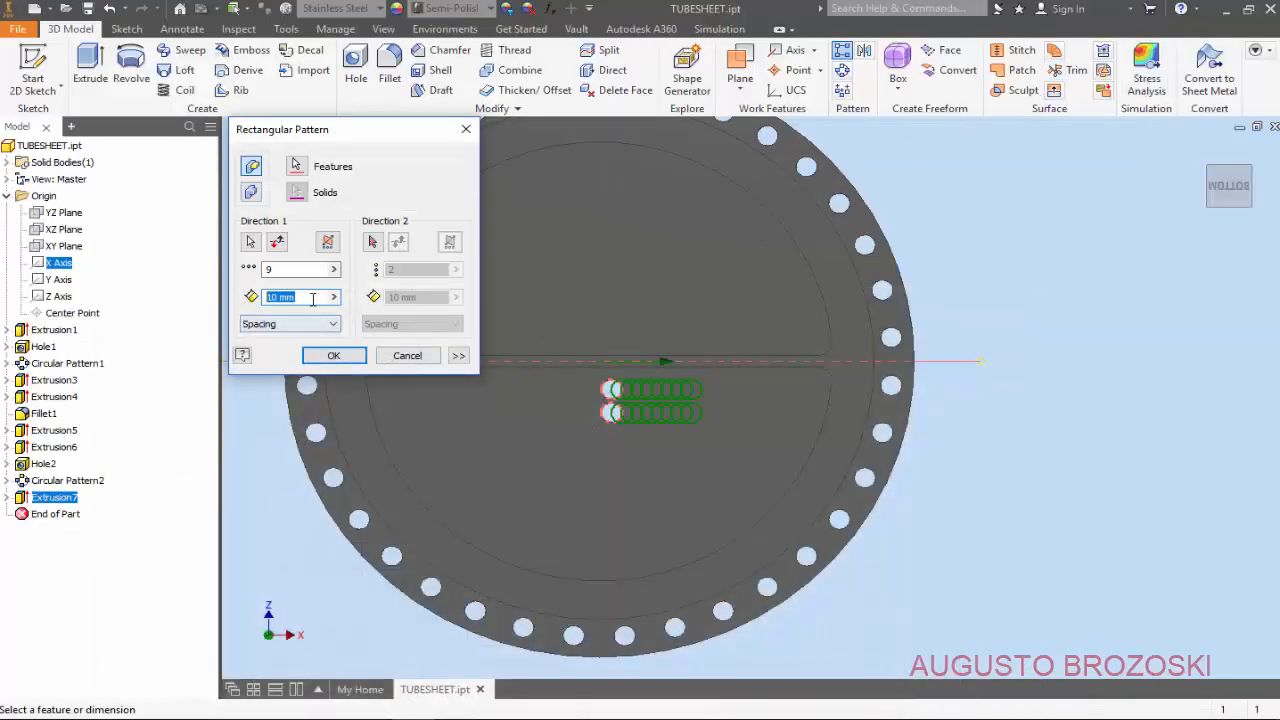
text(25)
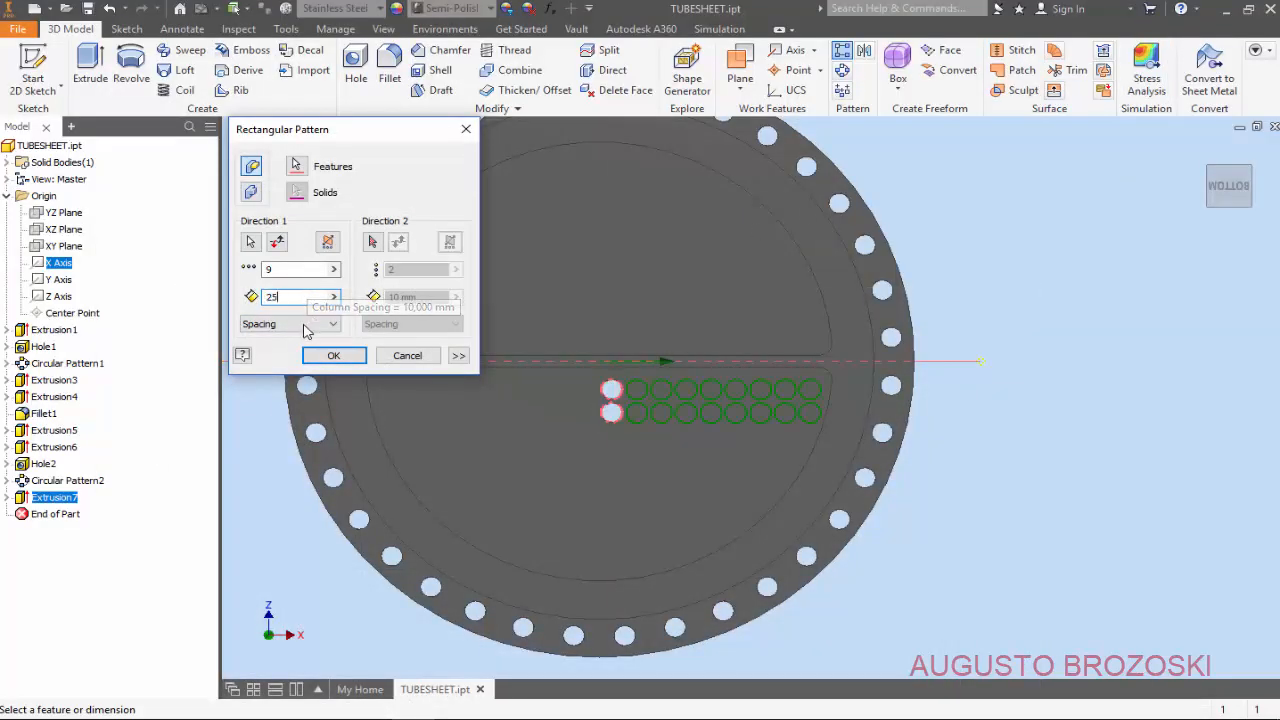
click(307, 271)
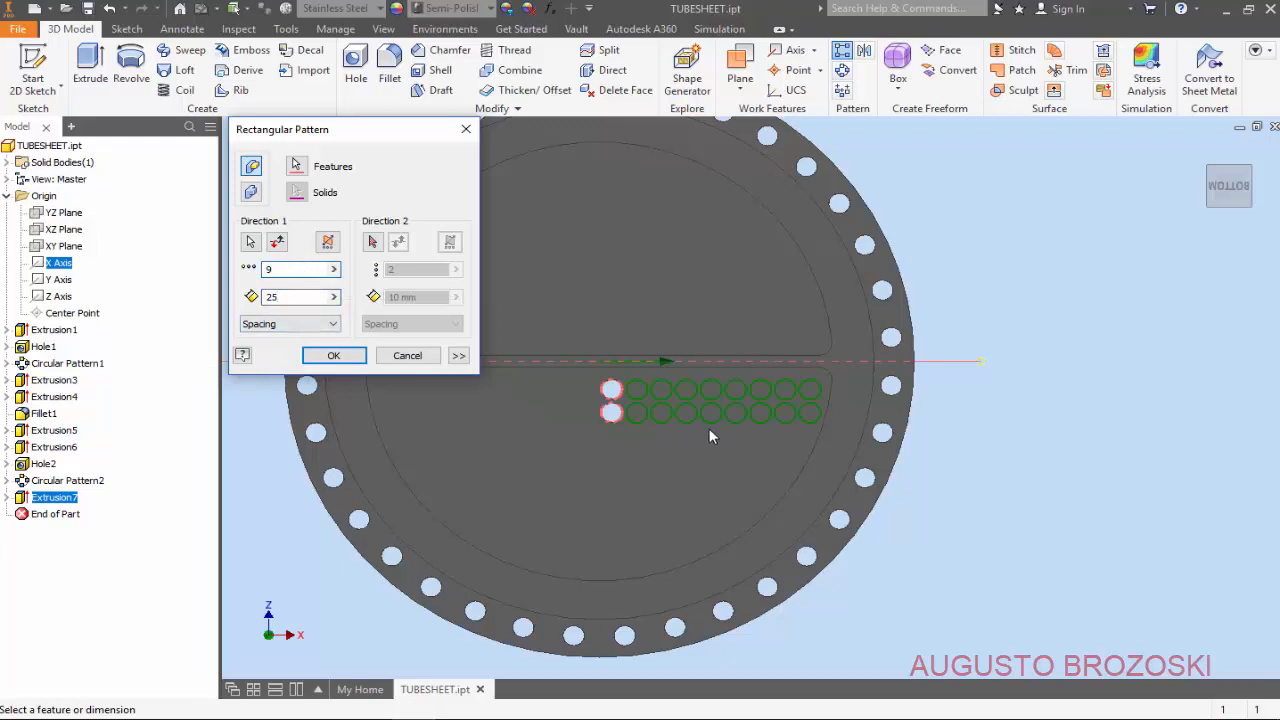
scroll(709, 428, down, 3)
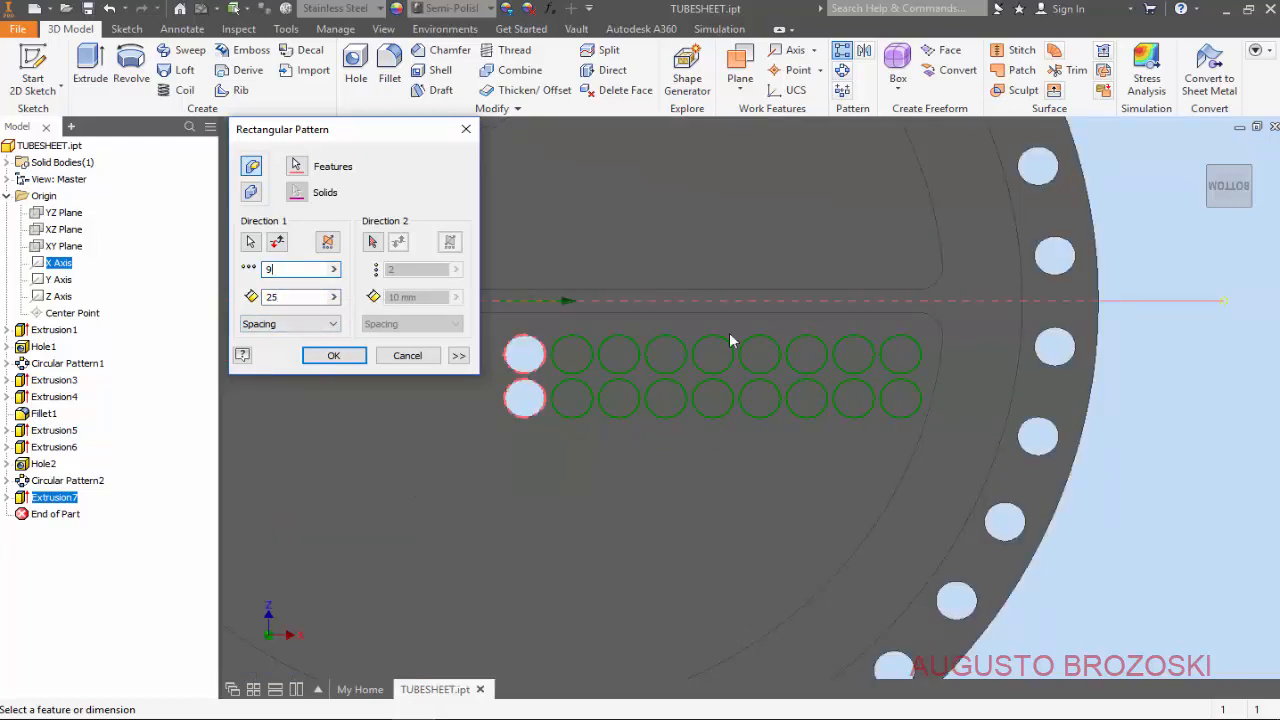
click(334, 356)
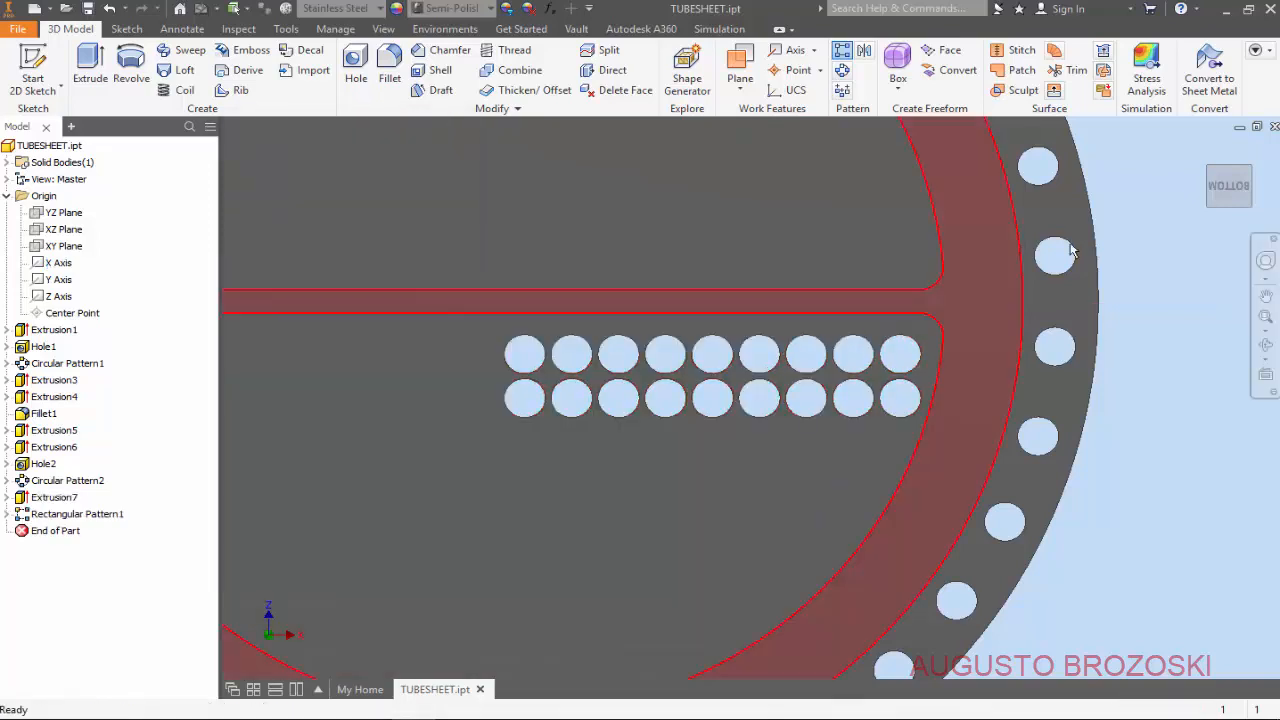
- Save the tubesheet part and check the remaining tube hole rows on the PDF drawing
click(1204, 150)
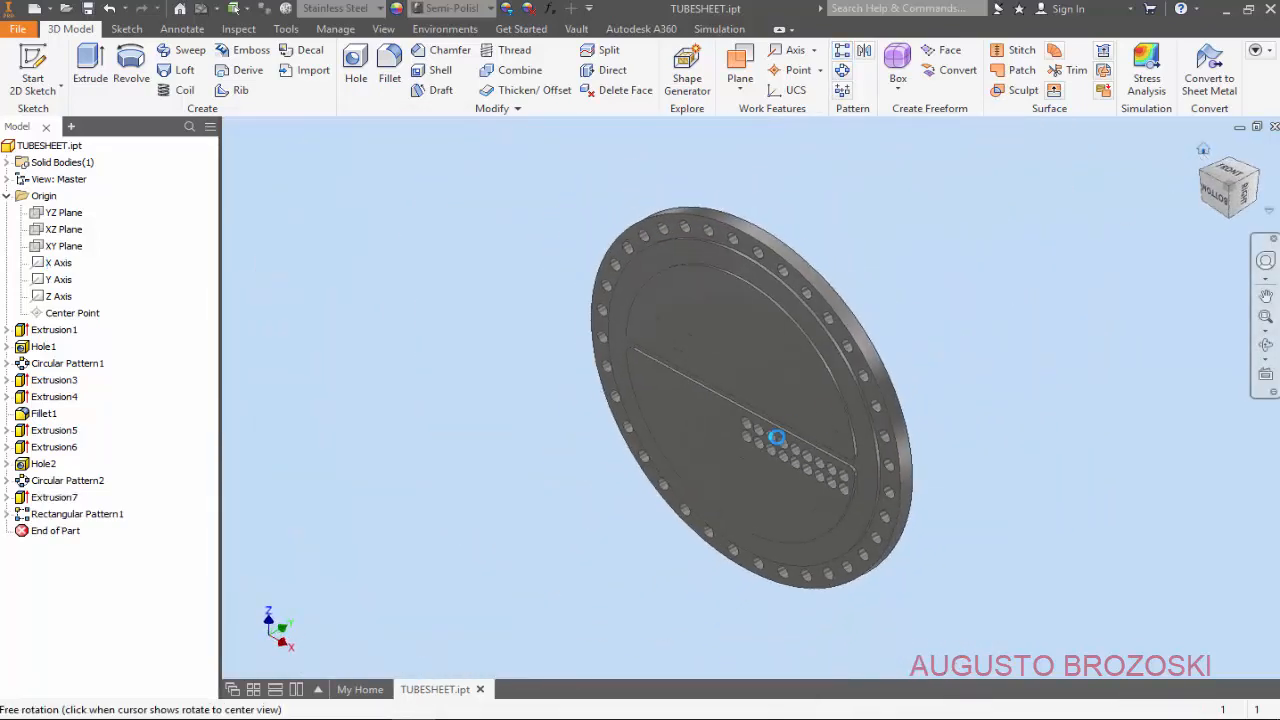
click(89, 9)
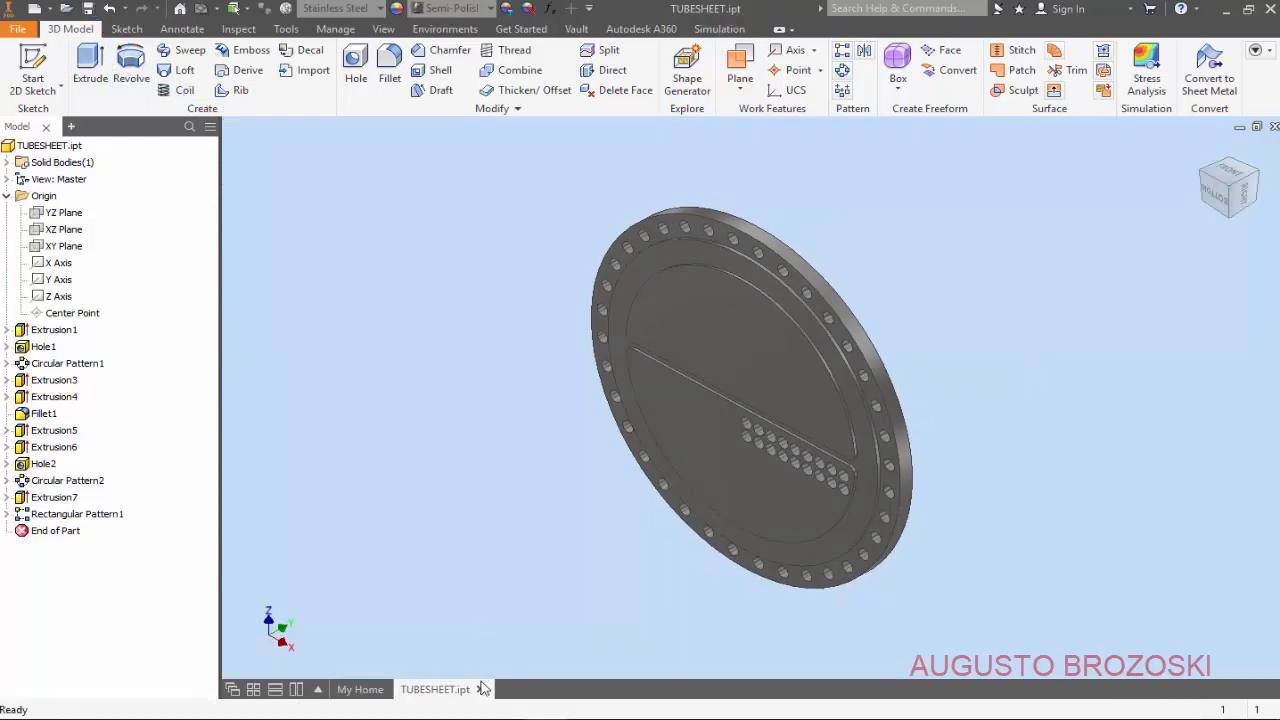
click(460, 717)
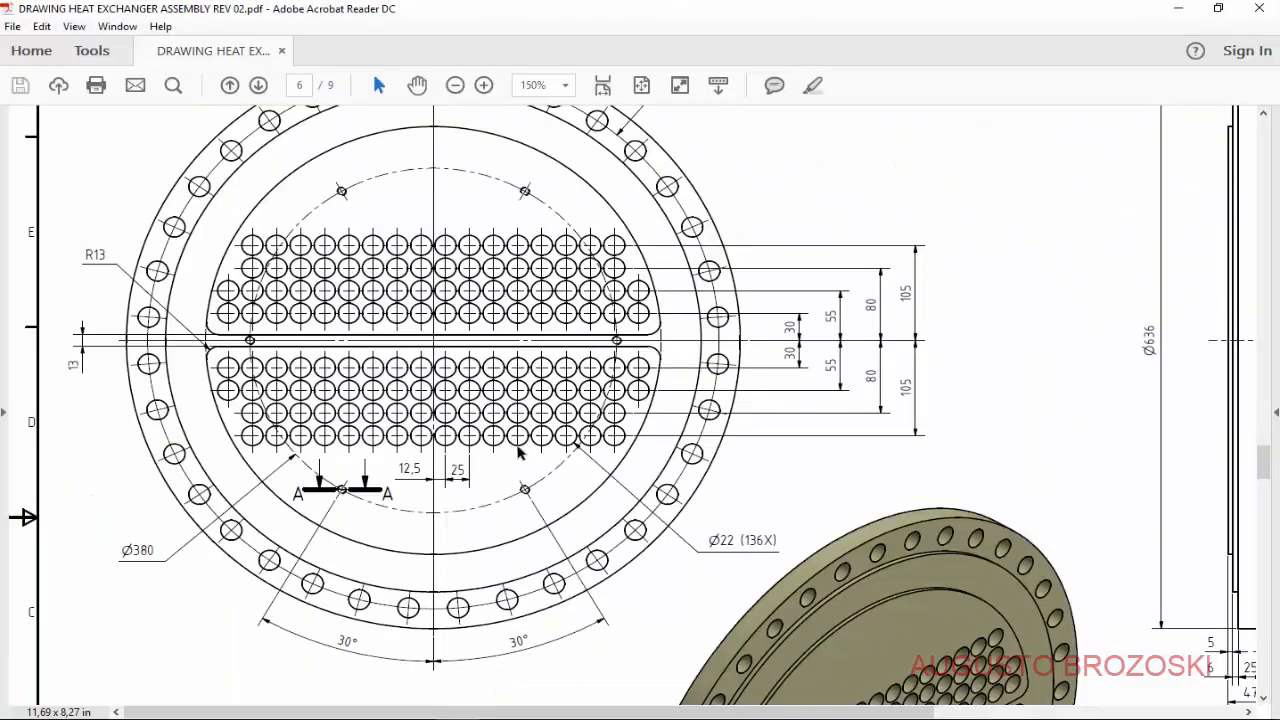
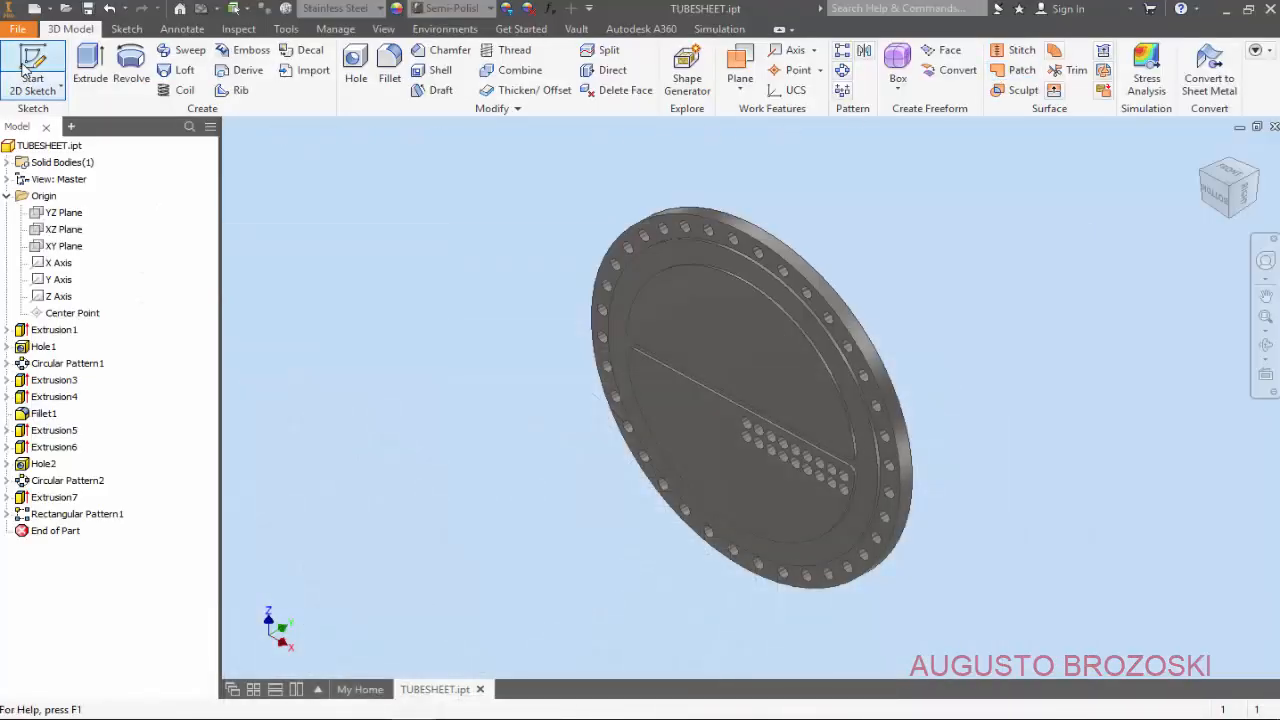
- Sketch two circles on the lower half of the tubesheet face under the first hole column, centred about 86 mm and 123 mm below the origin
click(33, 62)
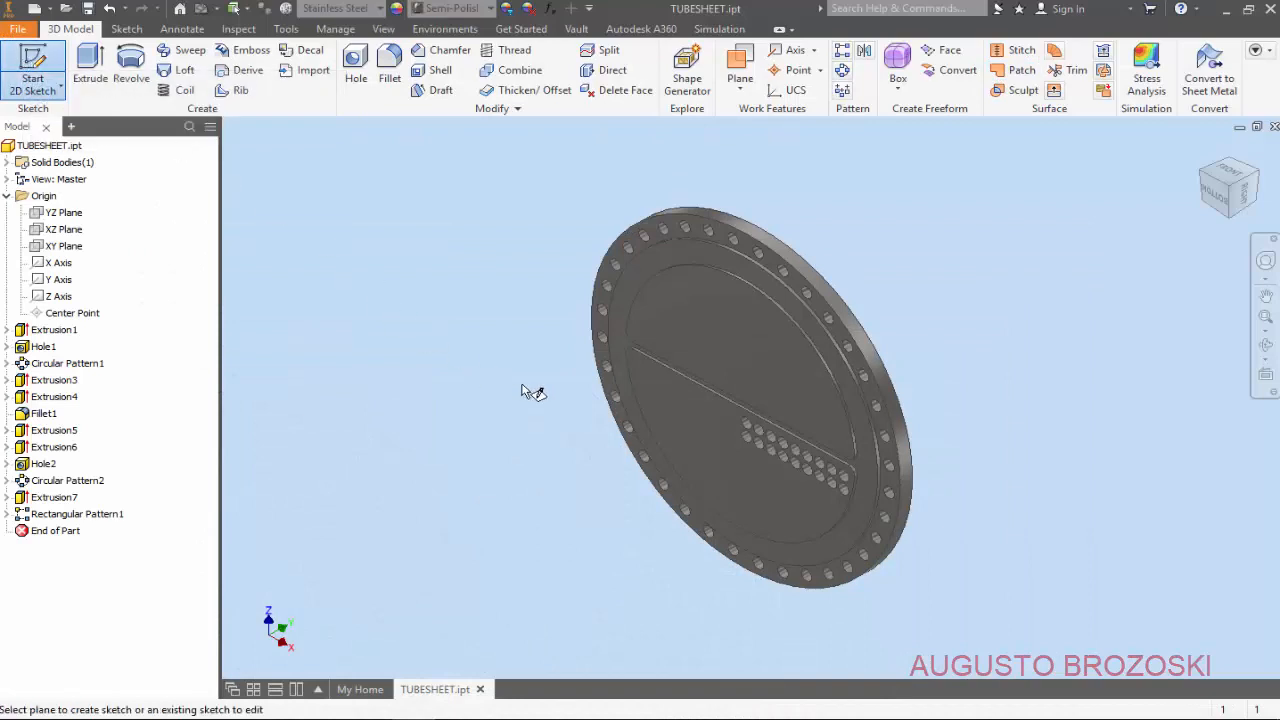
click(720, 460)
scroll(864, 454, down, 3)
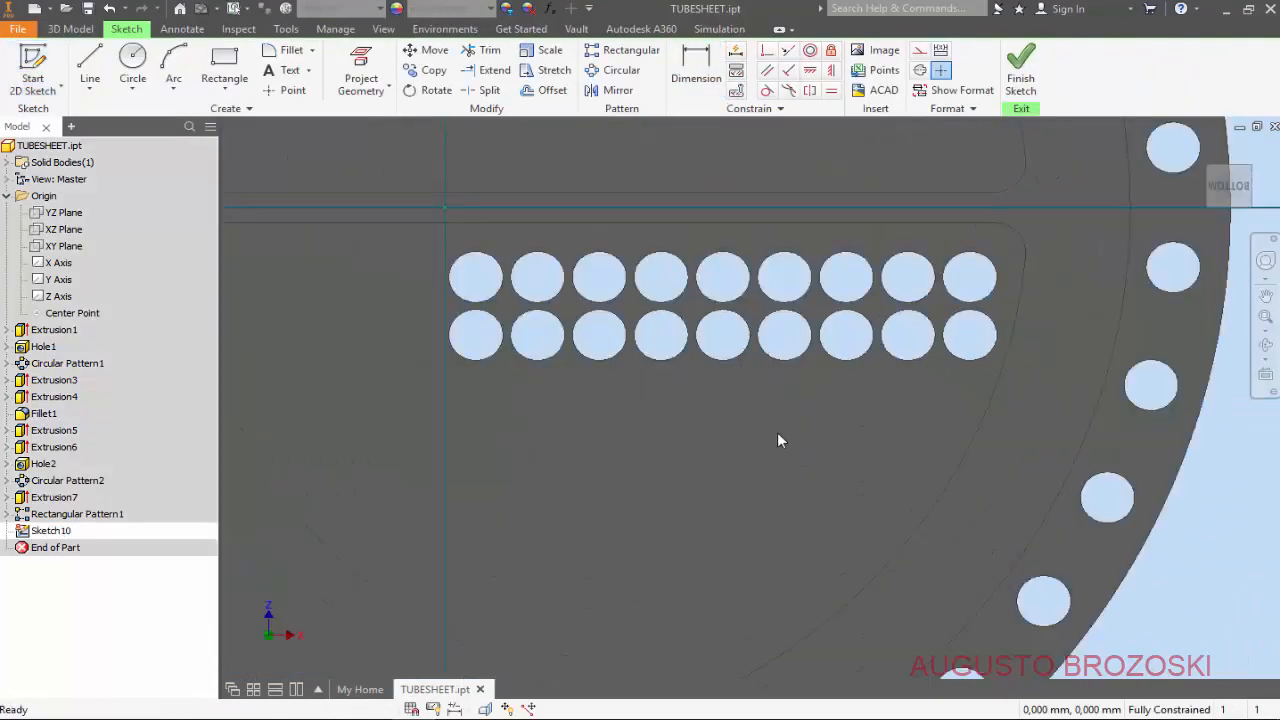
click(133, 62)
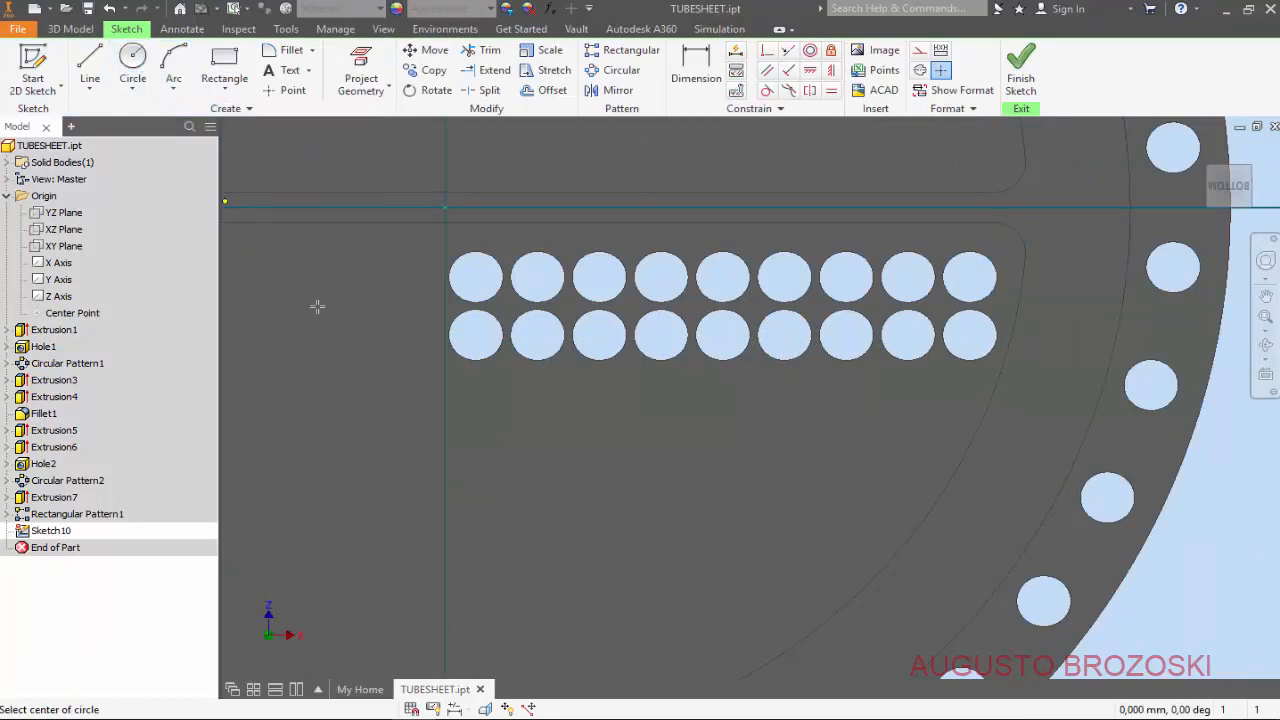
click(480, 407)
click(503, 429)
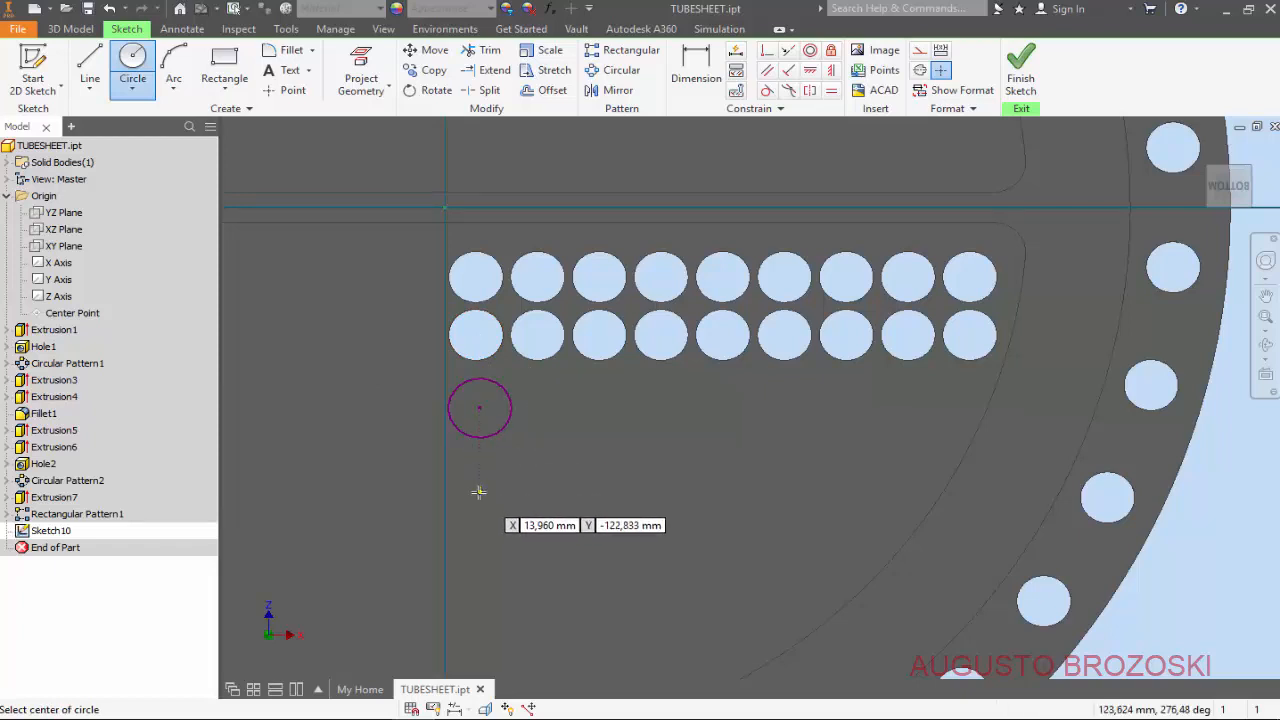
click(479, 491)
click(509, 473)
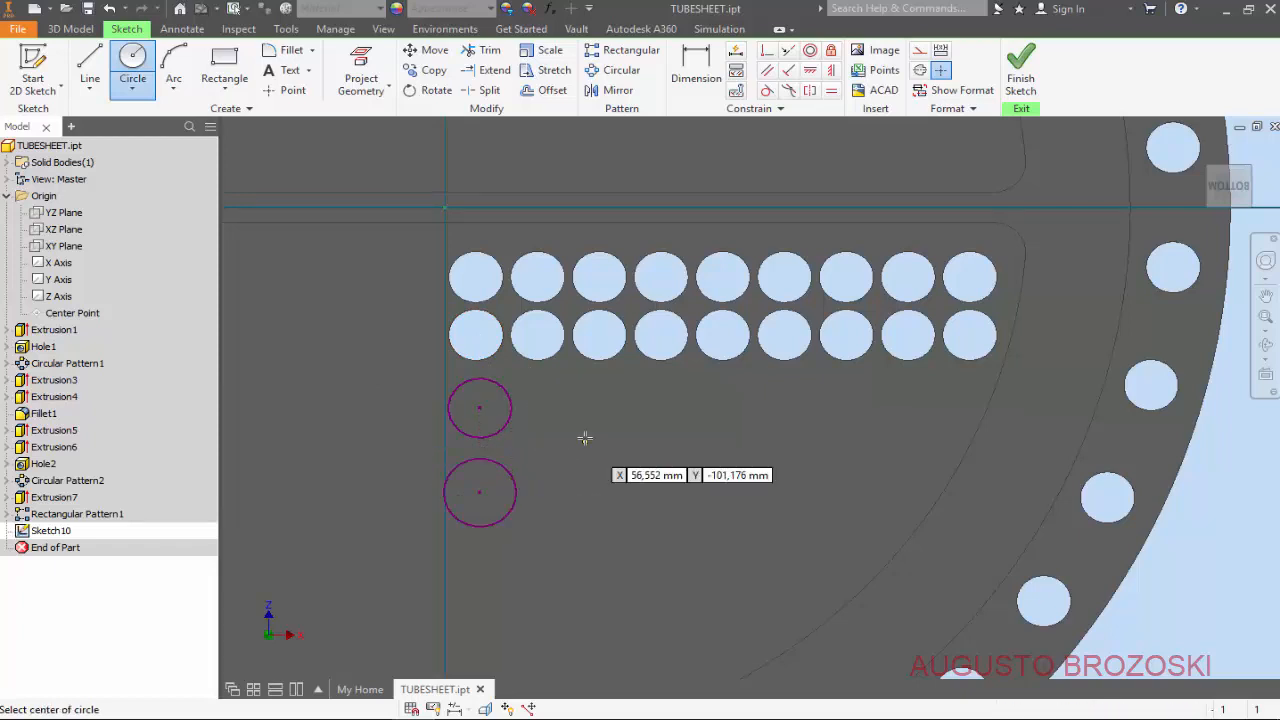
key(Escape)
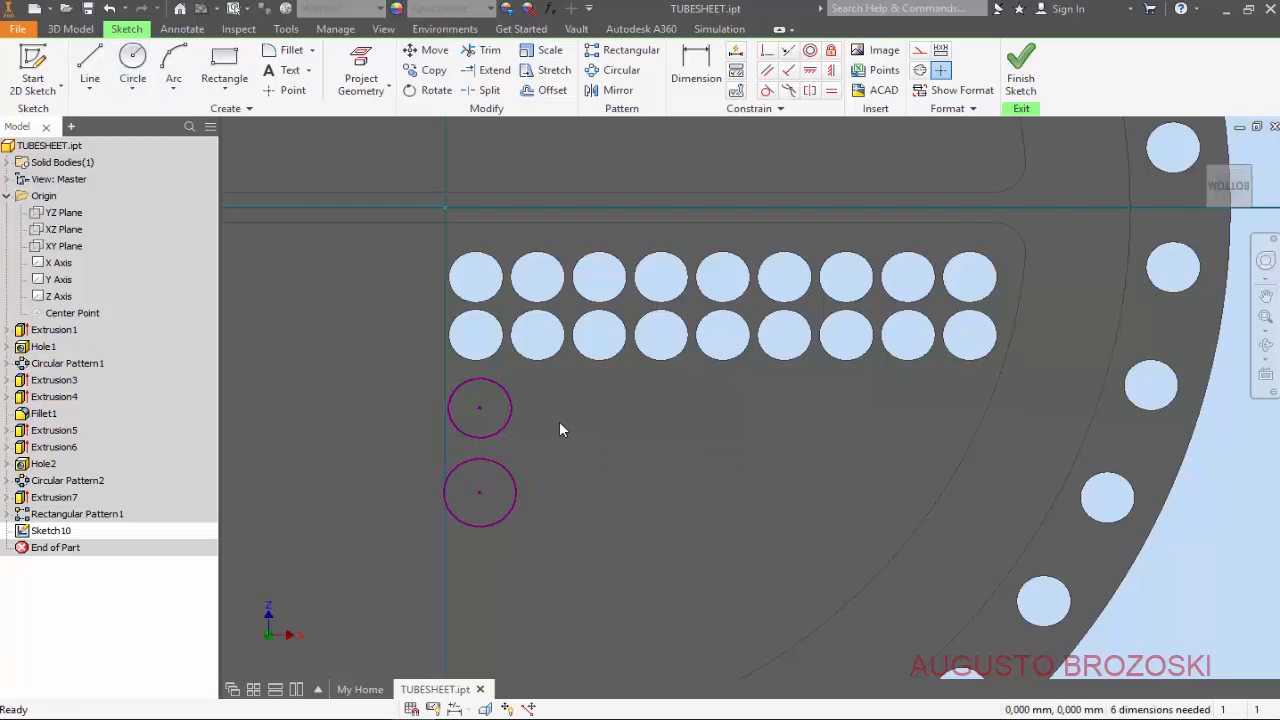
- Align the centres of the two new circles vertically with a Vertical constraint
click(831, 70)
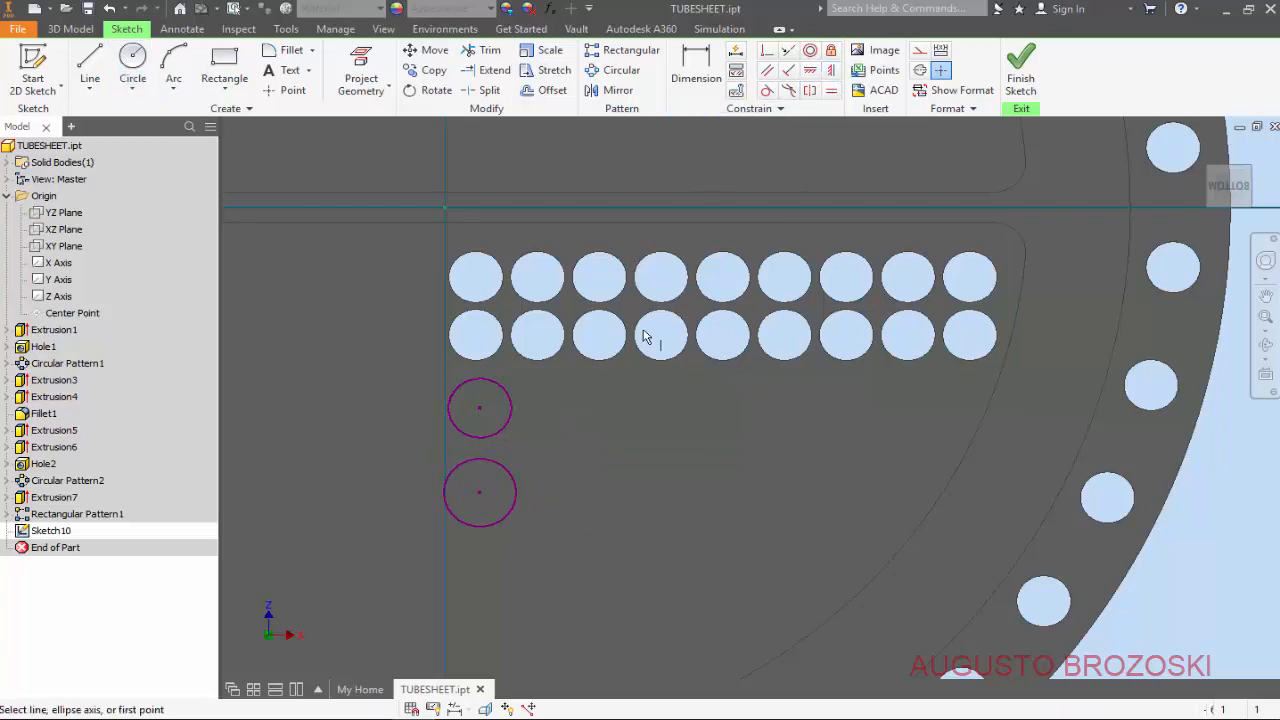
click(480, 408)
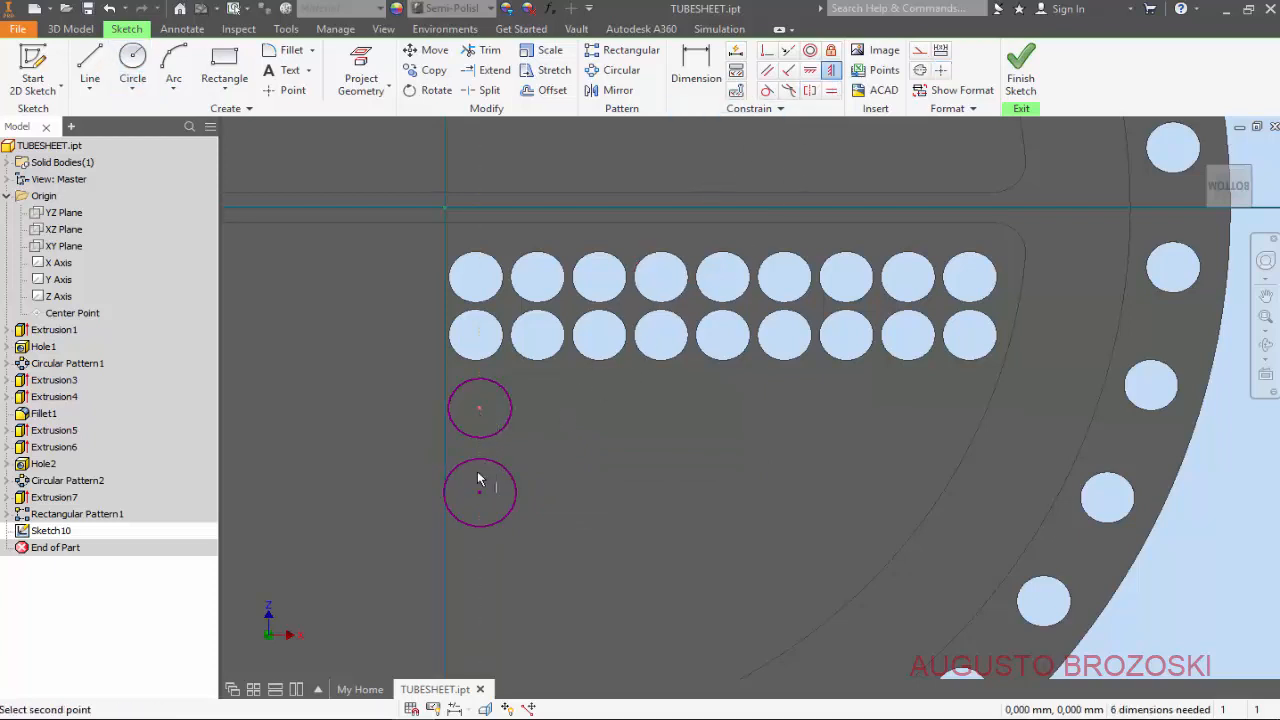
click(479, 492)
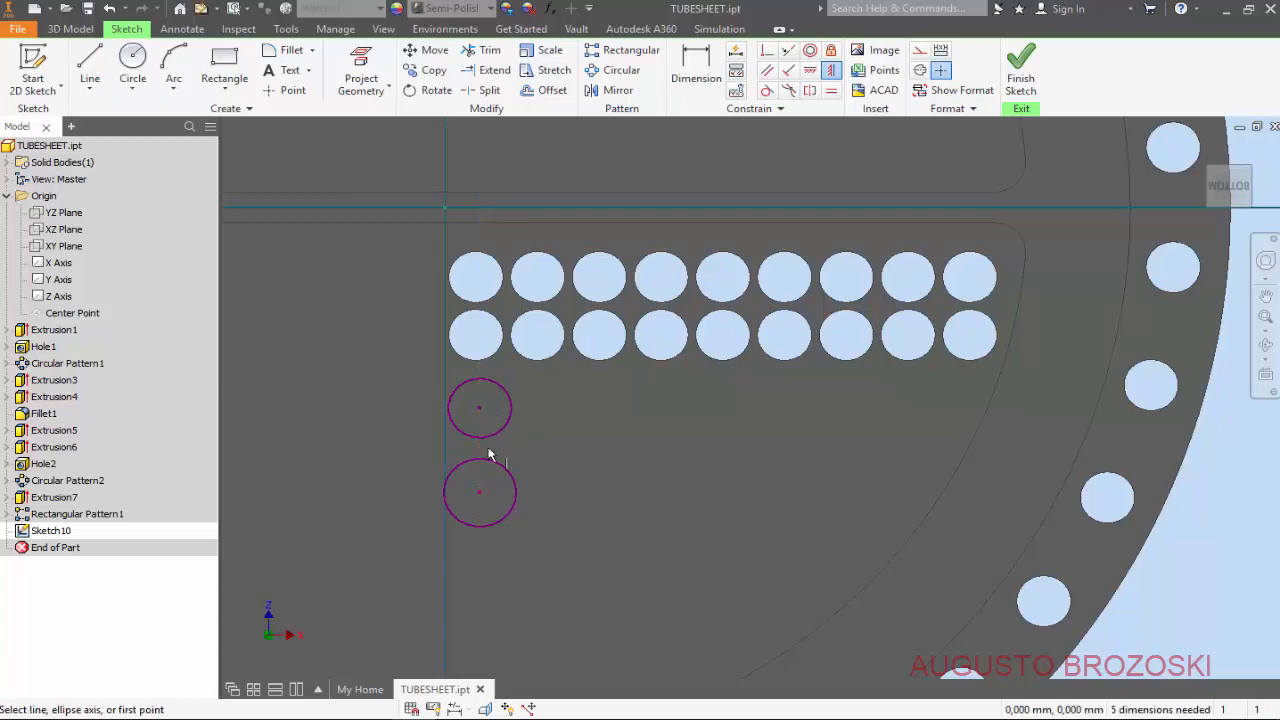
key(Escape)
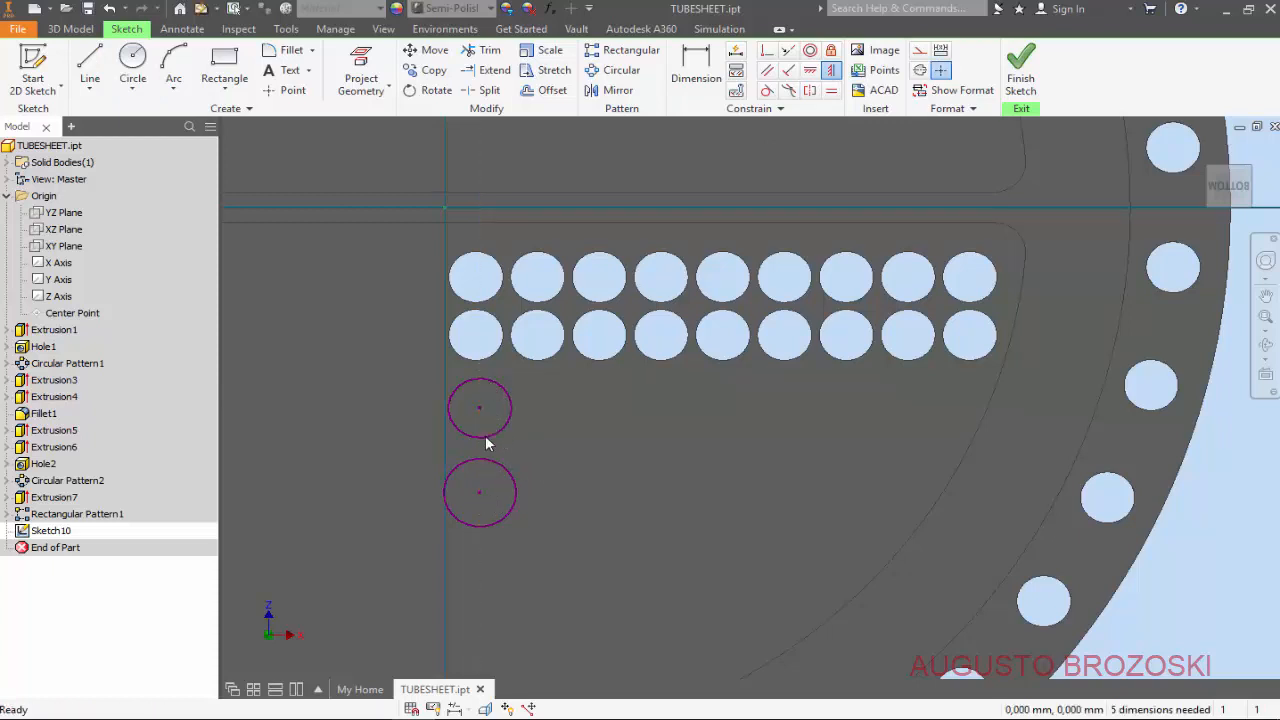
- Dimension the upper circle's centre 12.5 mm horizontally and 80 mm vertically from the origin
click(699, 78)
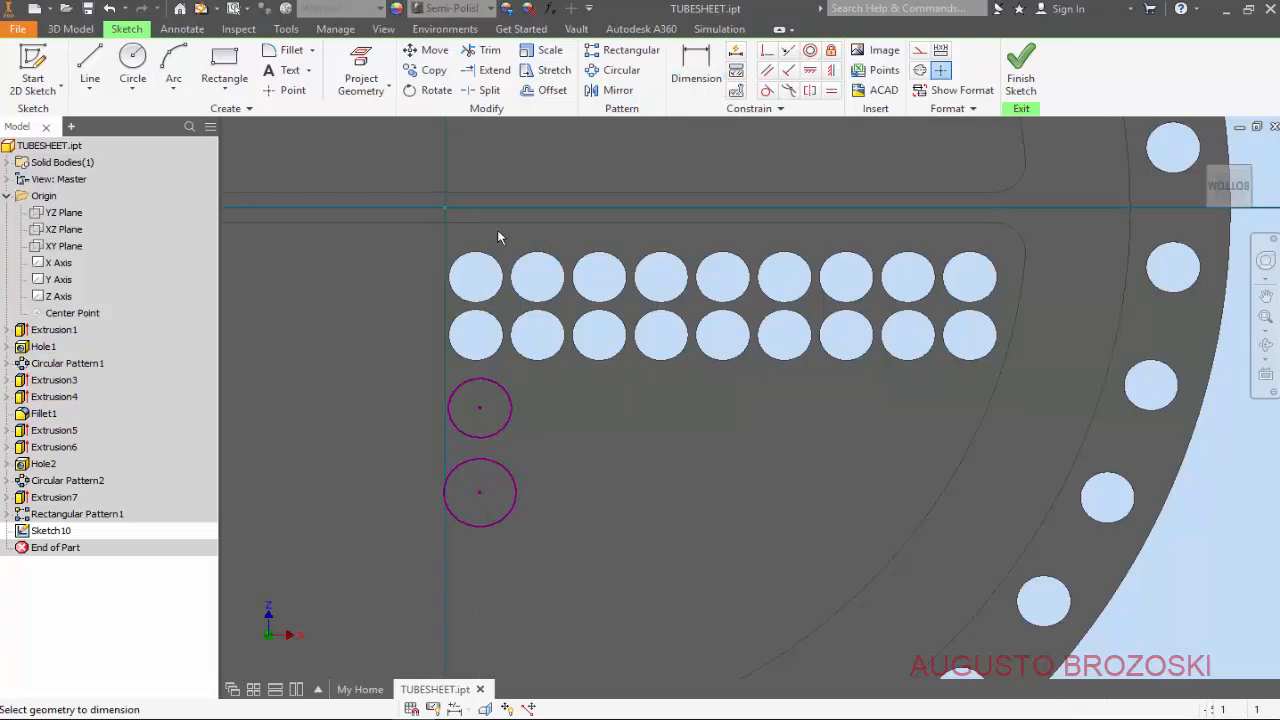
click(480, 407)
click(469, 156)
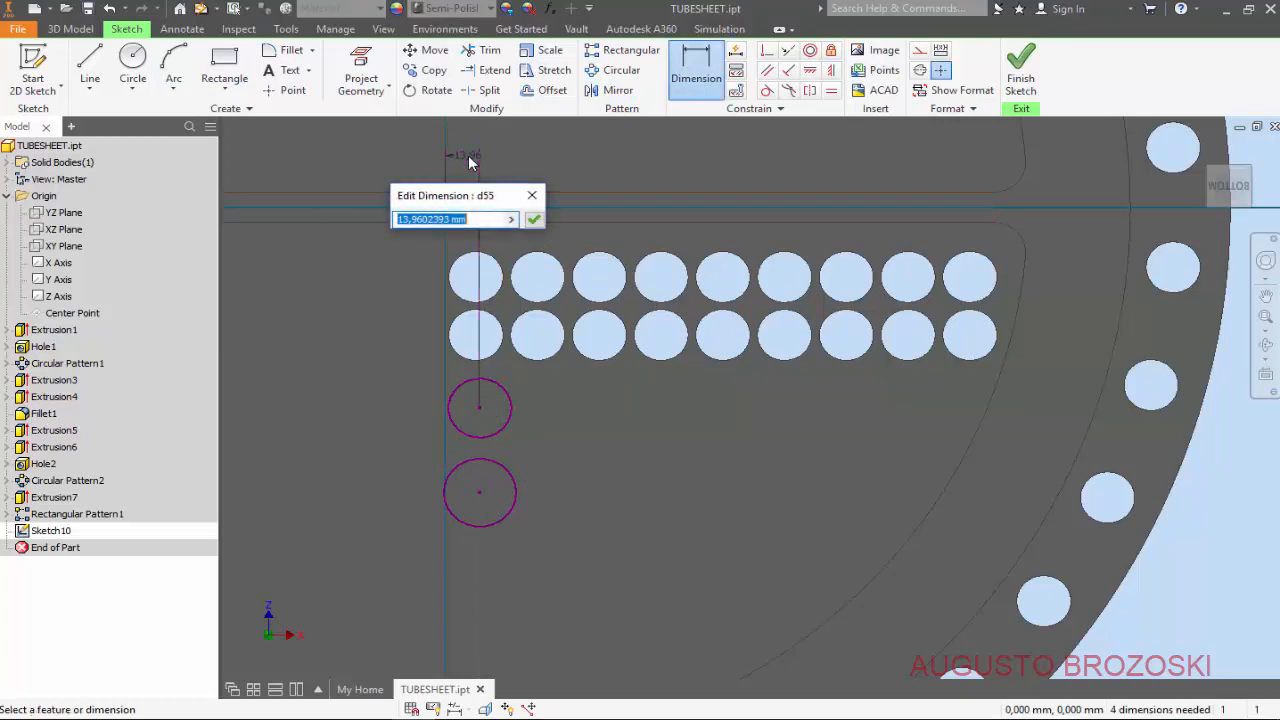
text(12,)
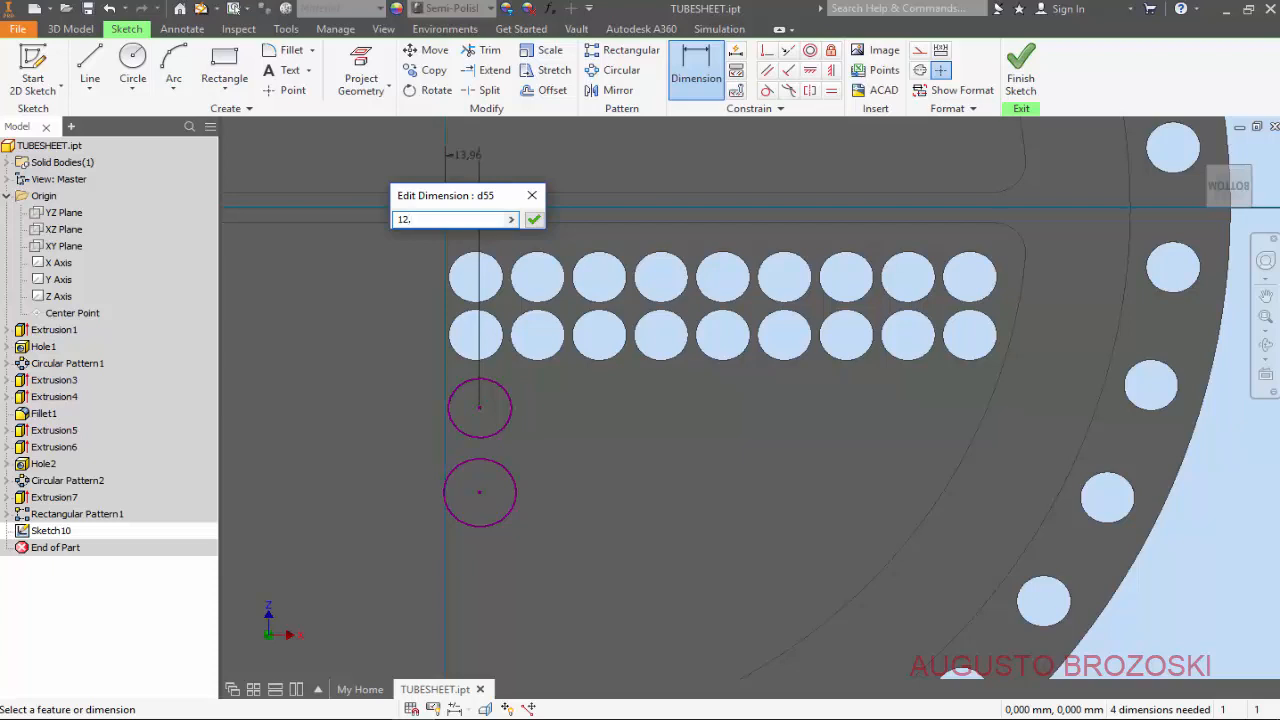
text(.5)
key(Return)
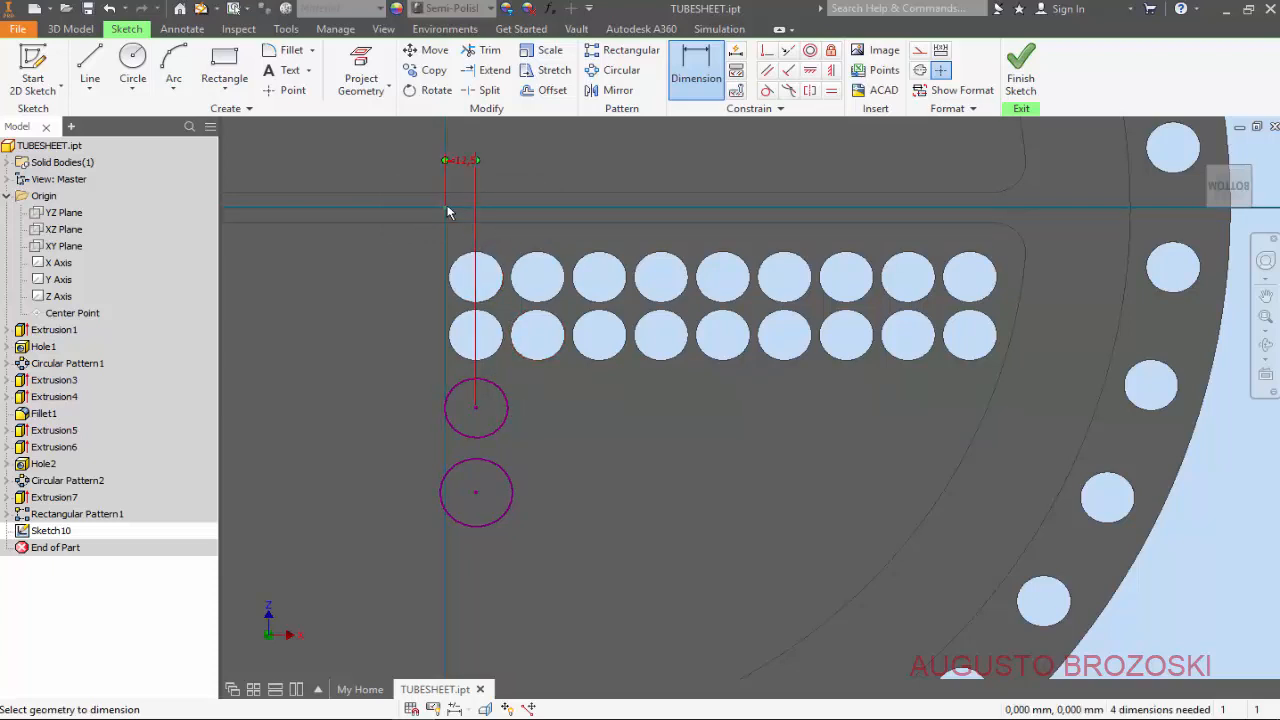
click(445, 206)
click(397, 304)
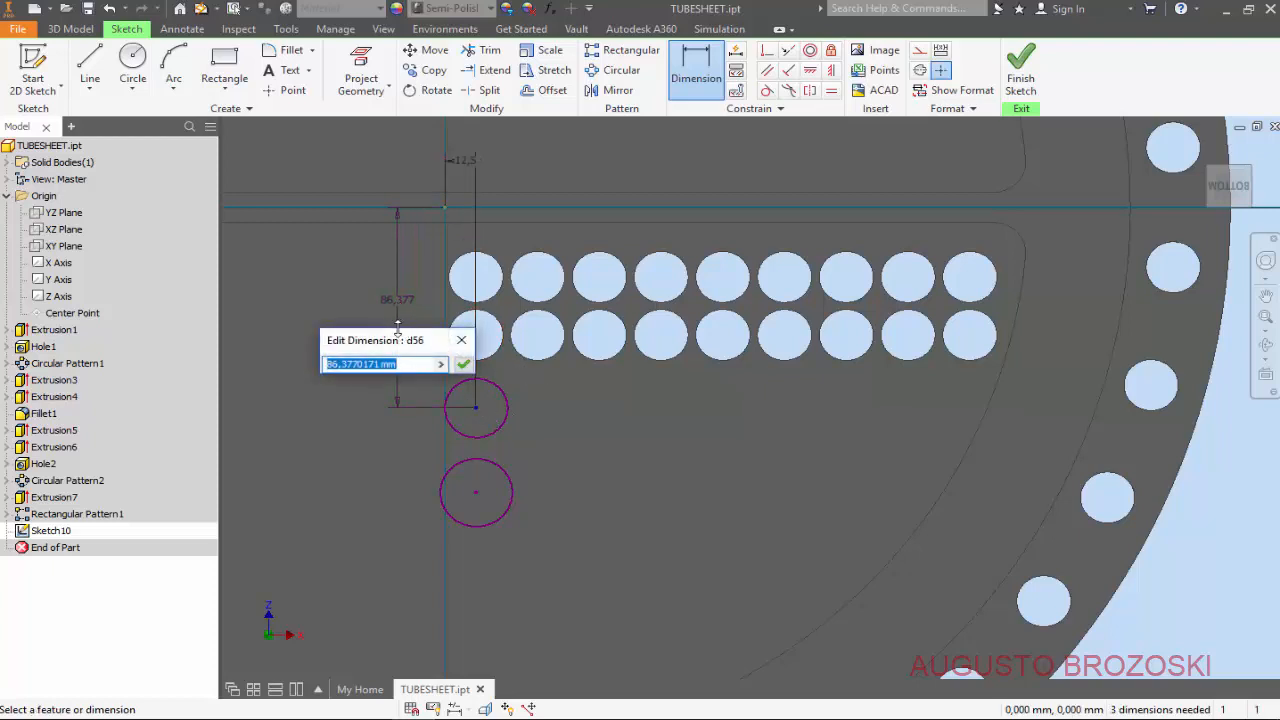
text(80)
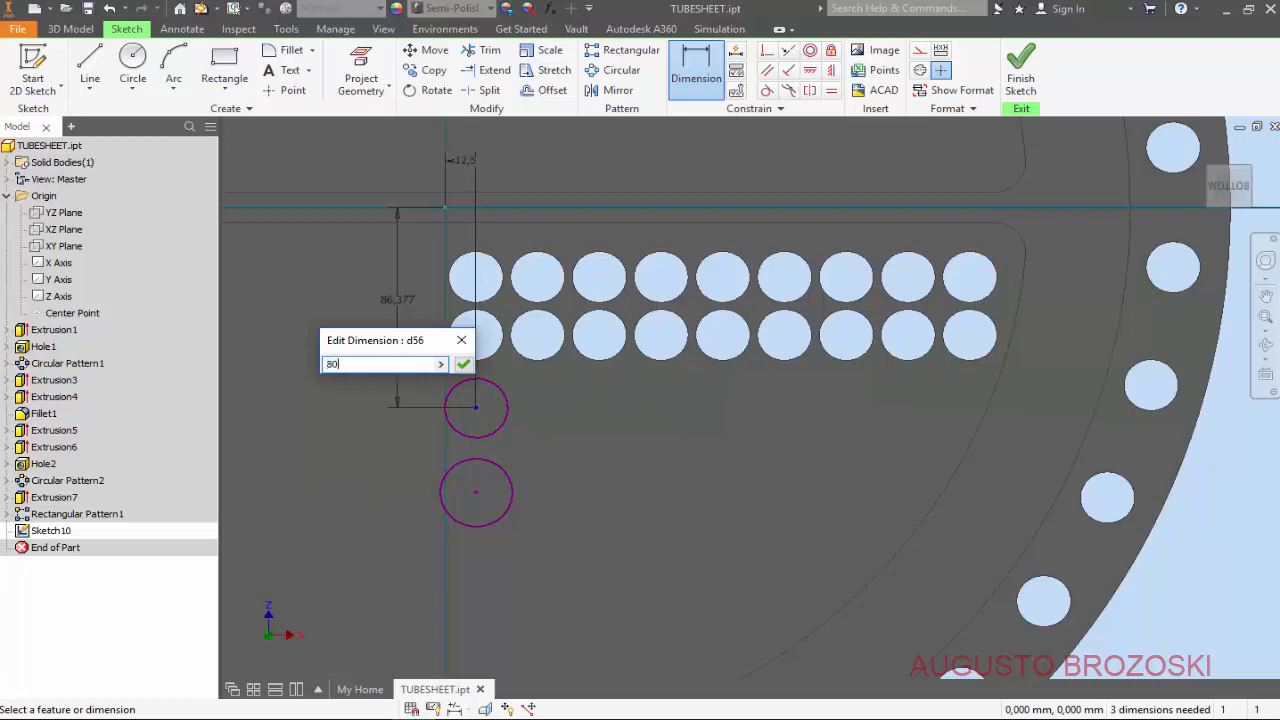
key(Return)
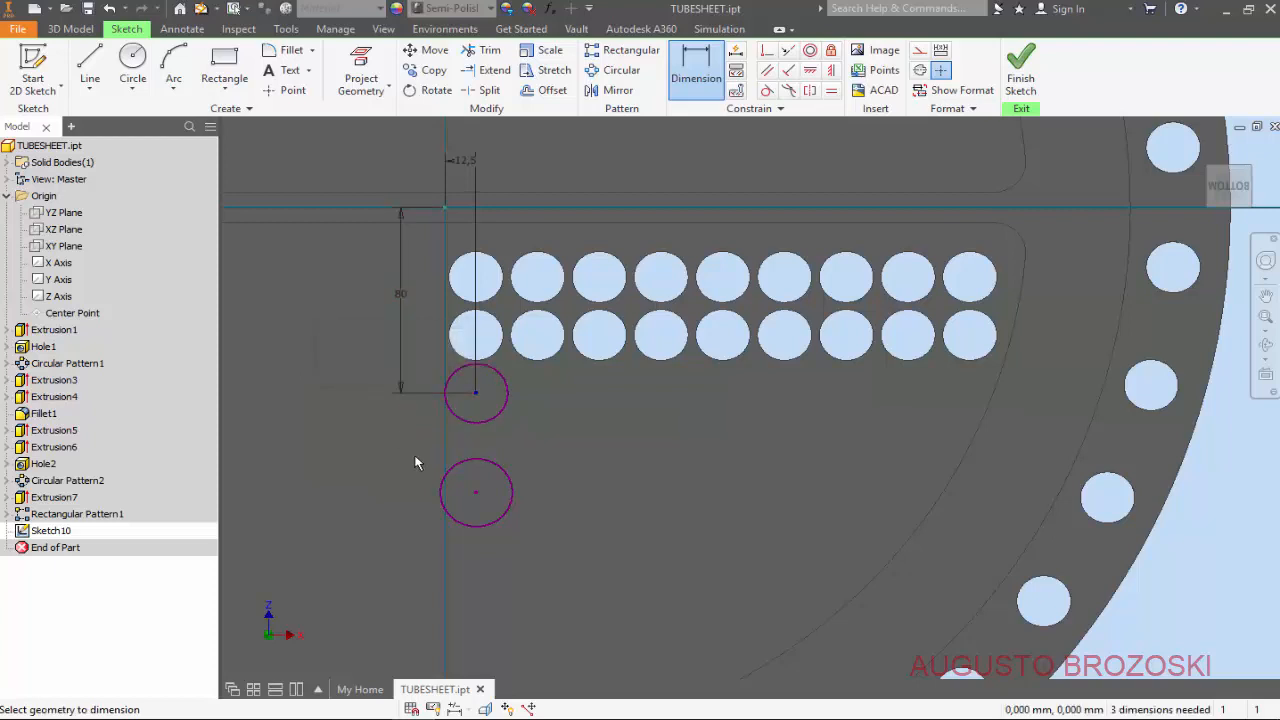
- Dimension the lower circle's centre 105 mm vertically from the origin
click(445, 209)
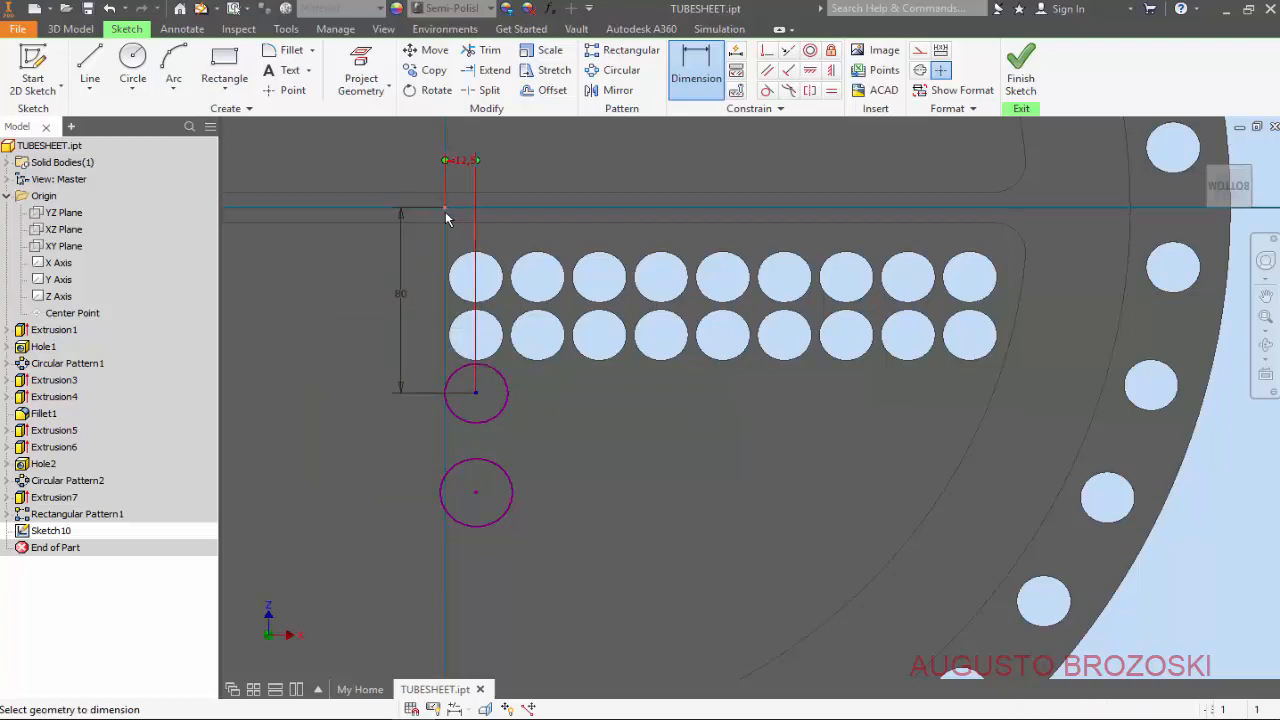
click(475, 491)
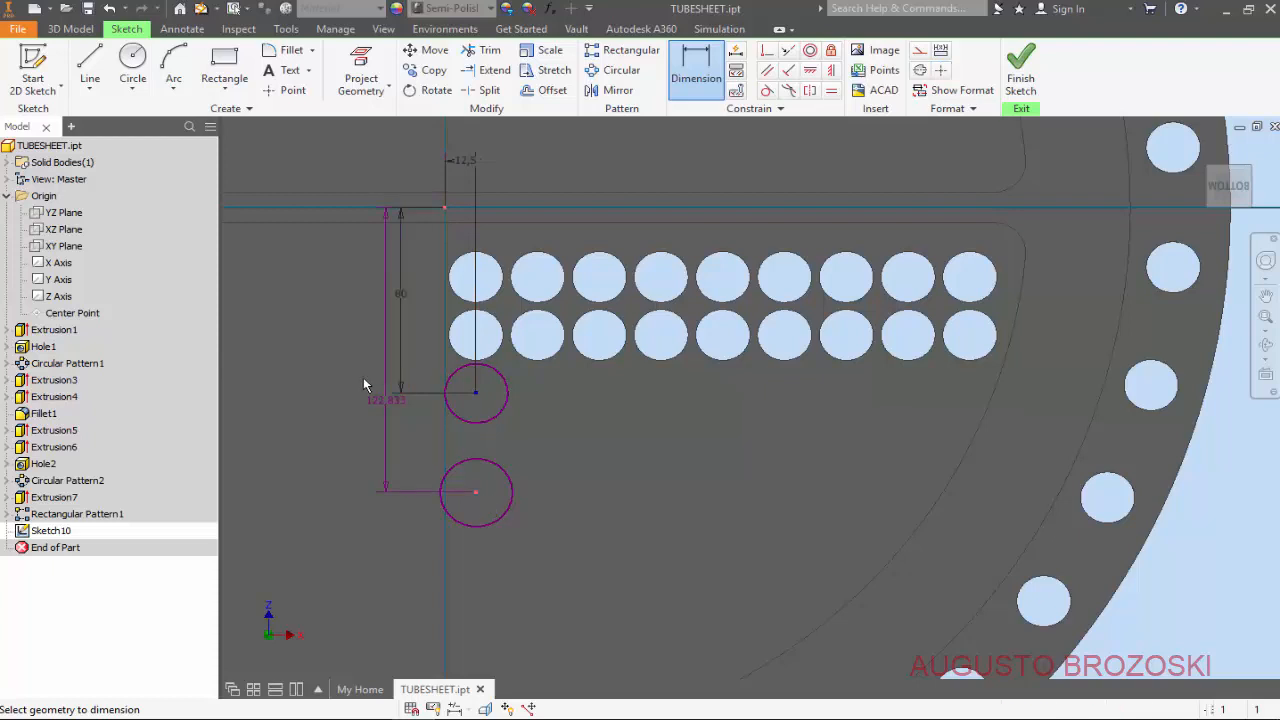
click(349, 361)
text(1)
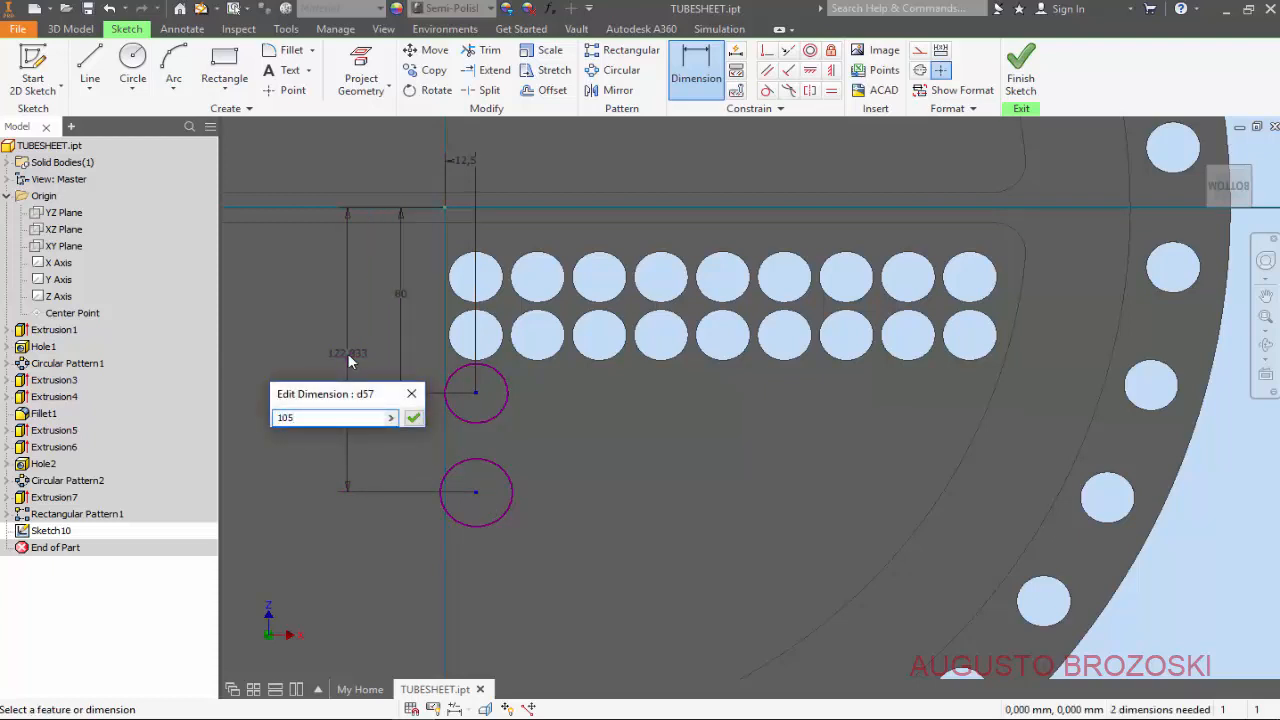
text(05)
key(Return)
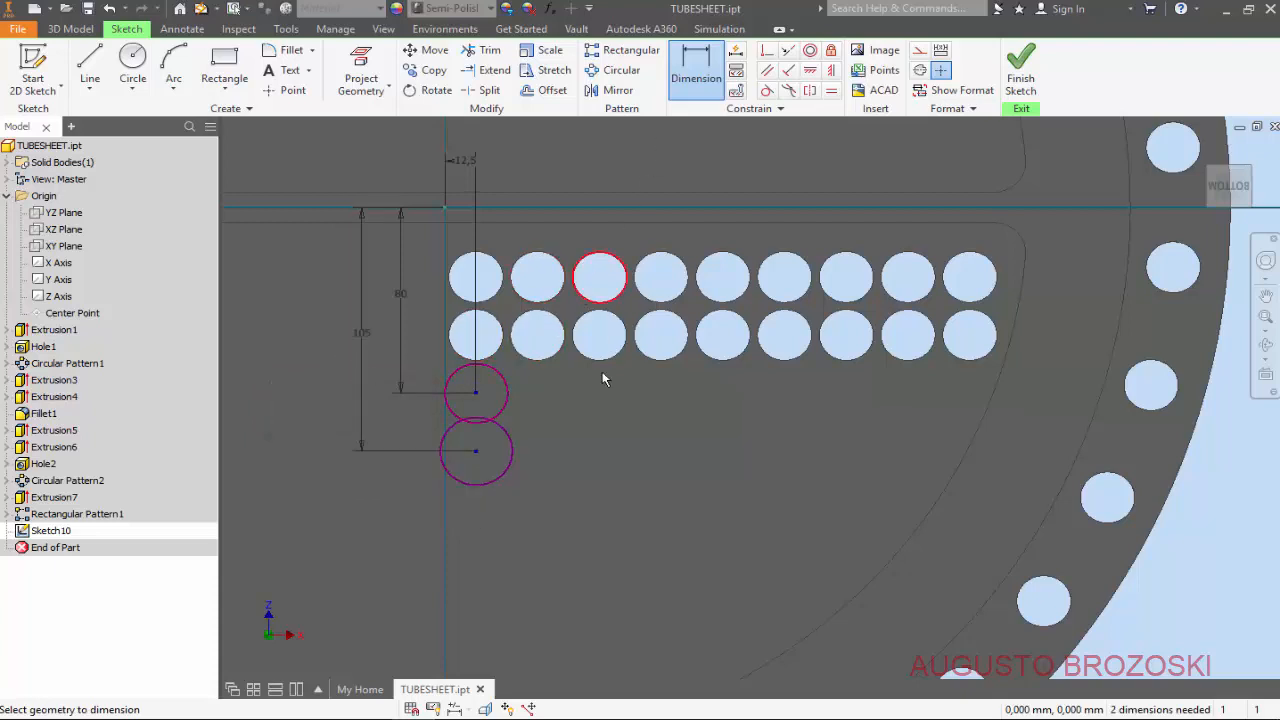
- Set the upper circle's diameter to 22 mm
click(508, 400)
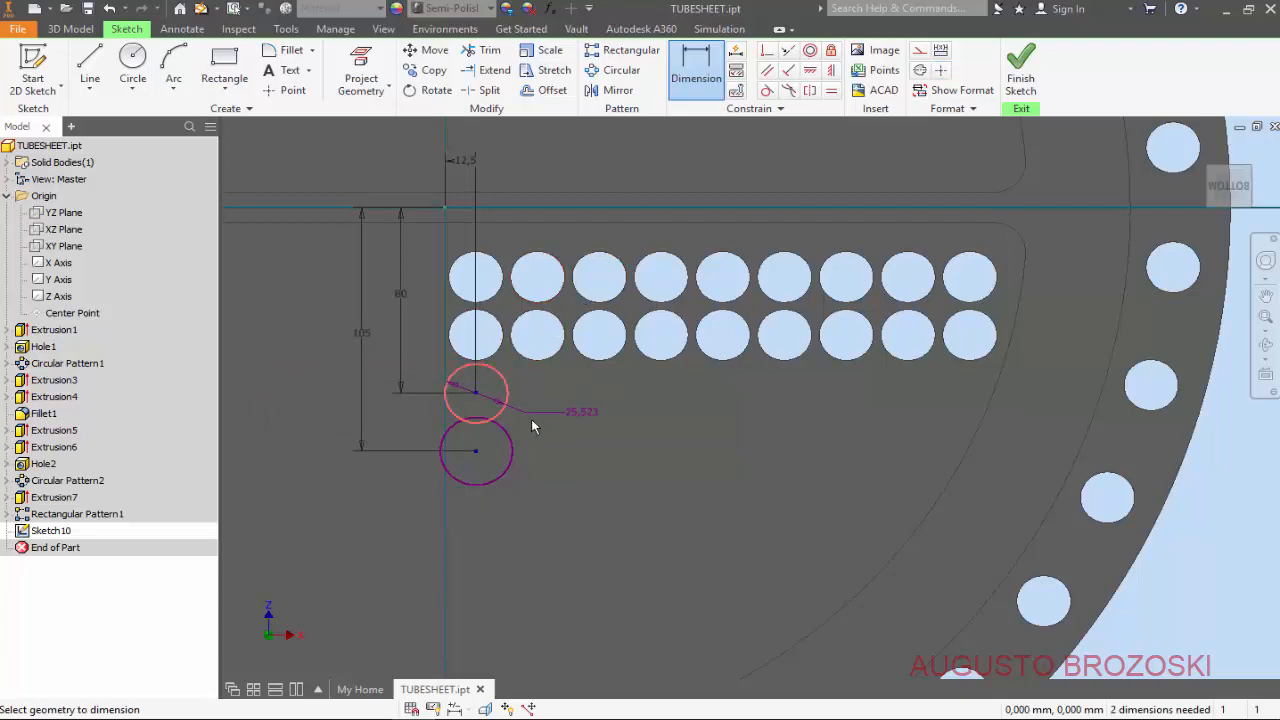
click(532, 421)
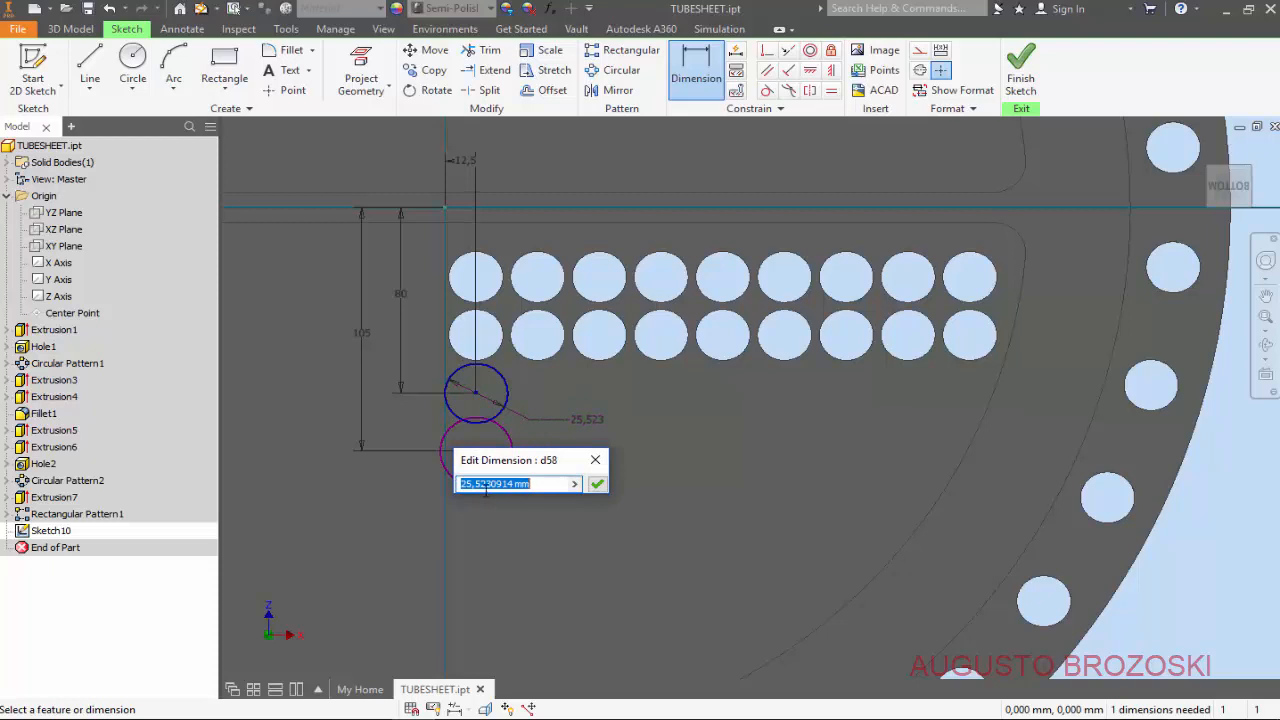
text(22)
key(Return)
key(Escape)
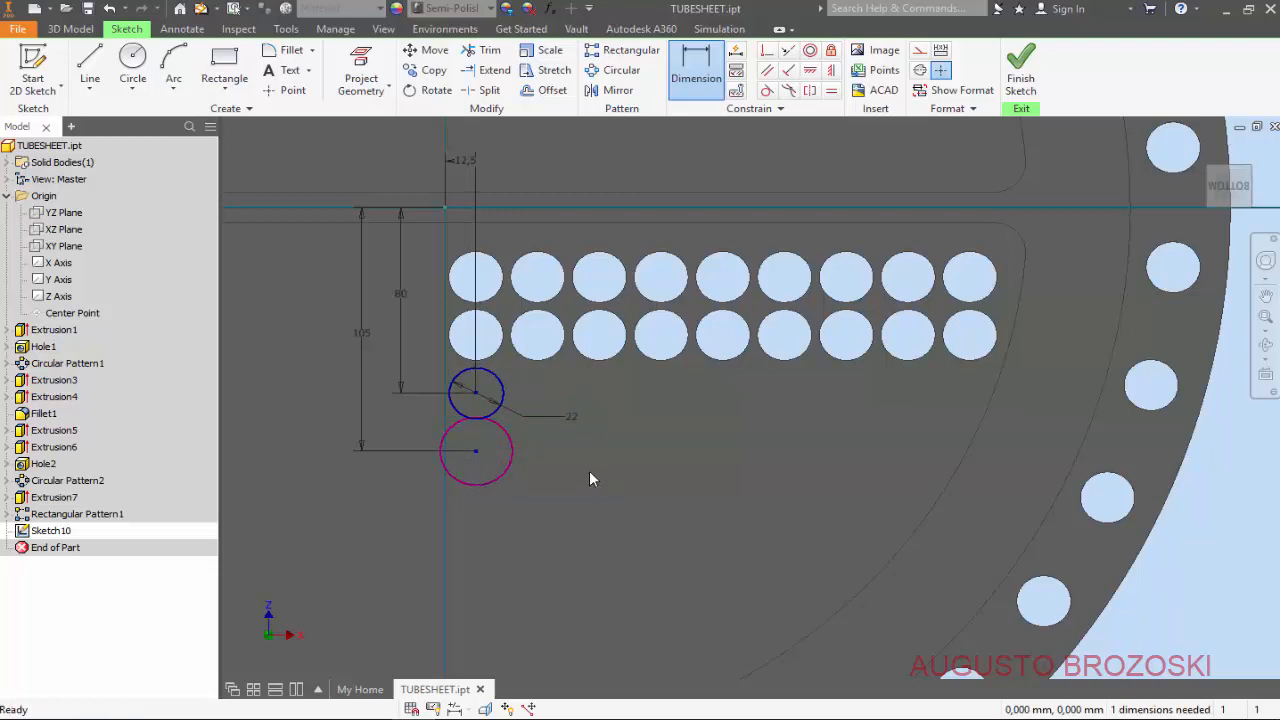
- Make the lower circle equal in size to the upper circle and finish the sketch
click(831, 92)
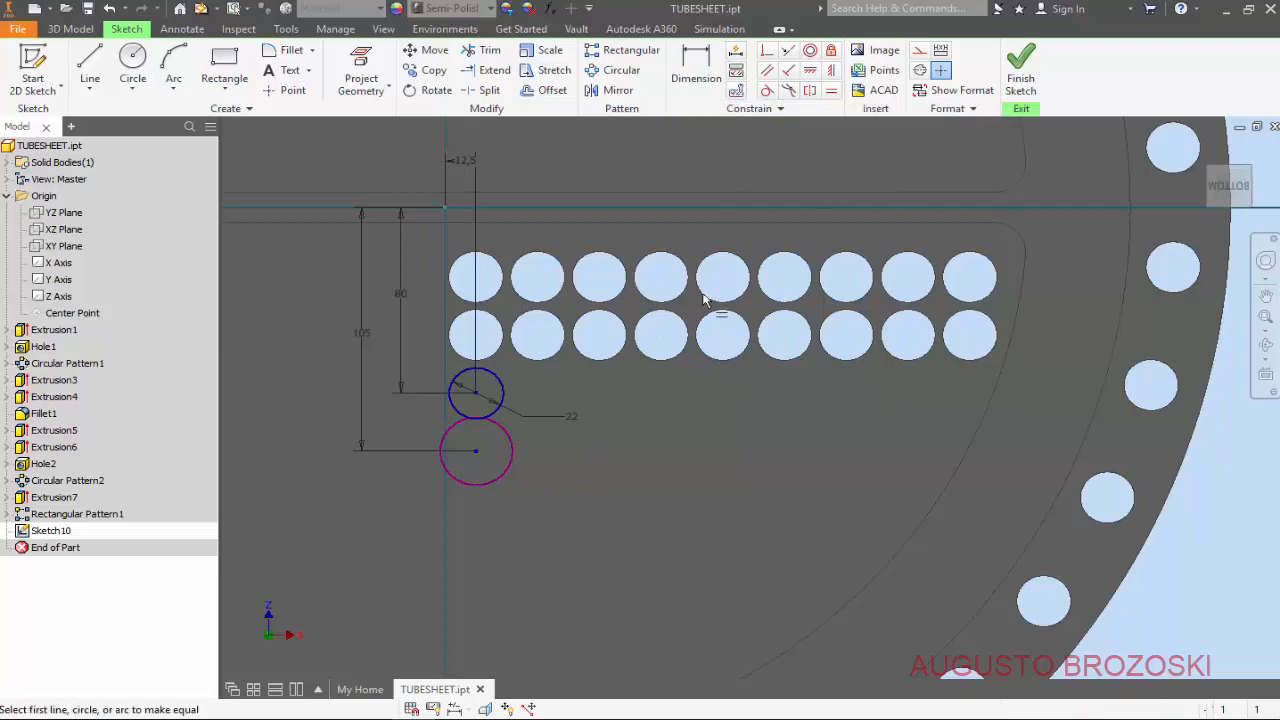
click(506, 438)
click(503, 396)
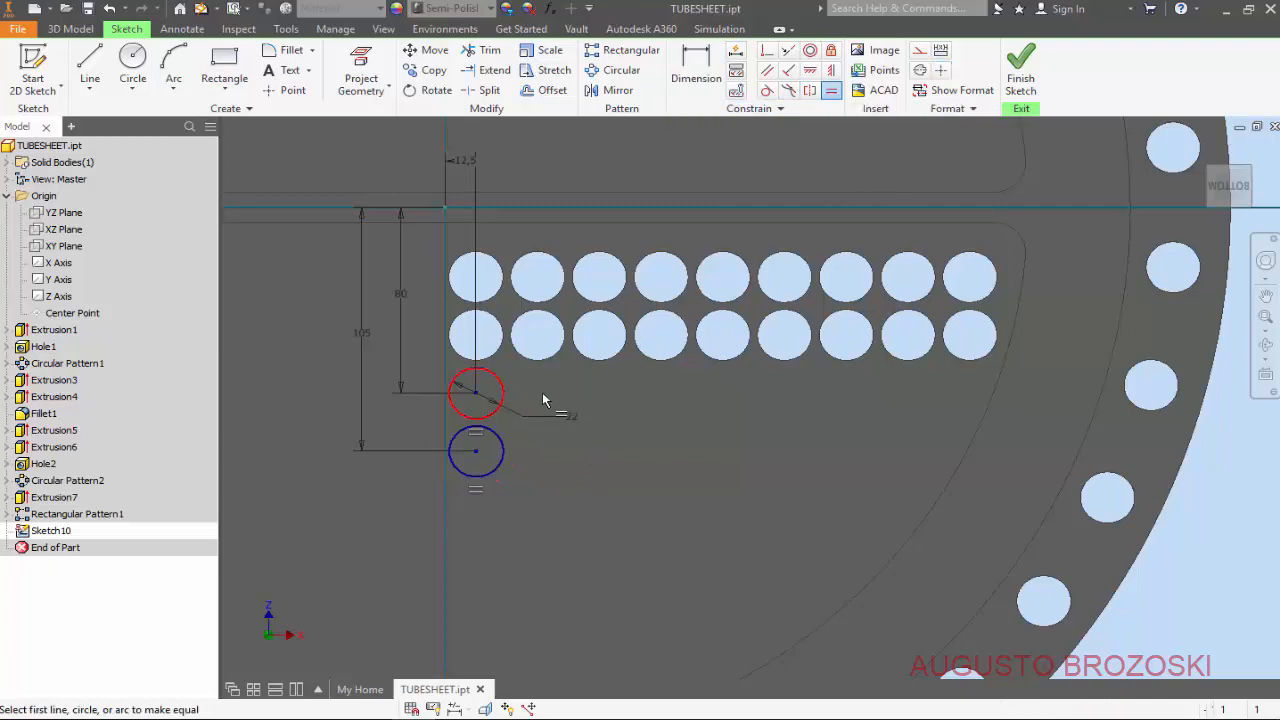
key(Escape)
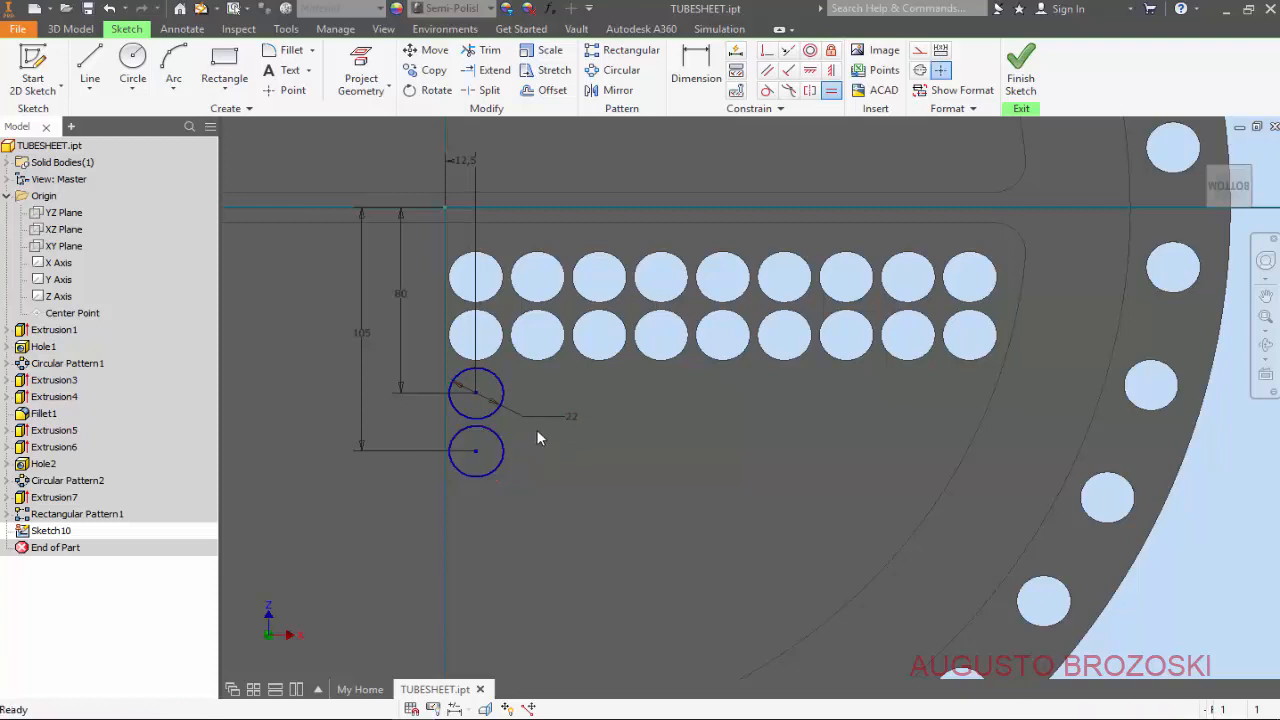
click(1021, 80)
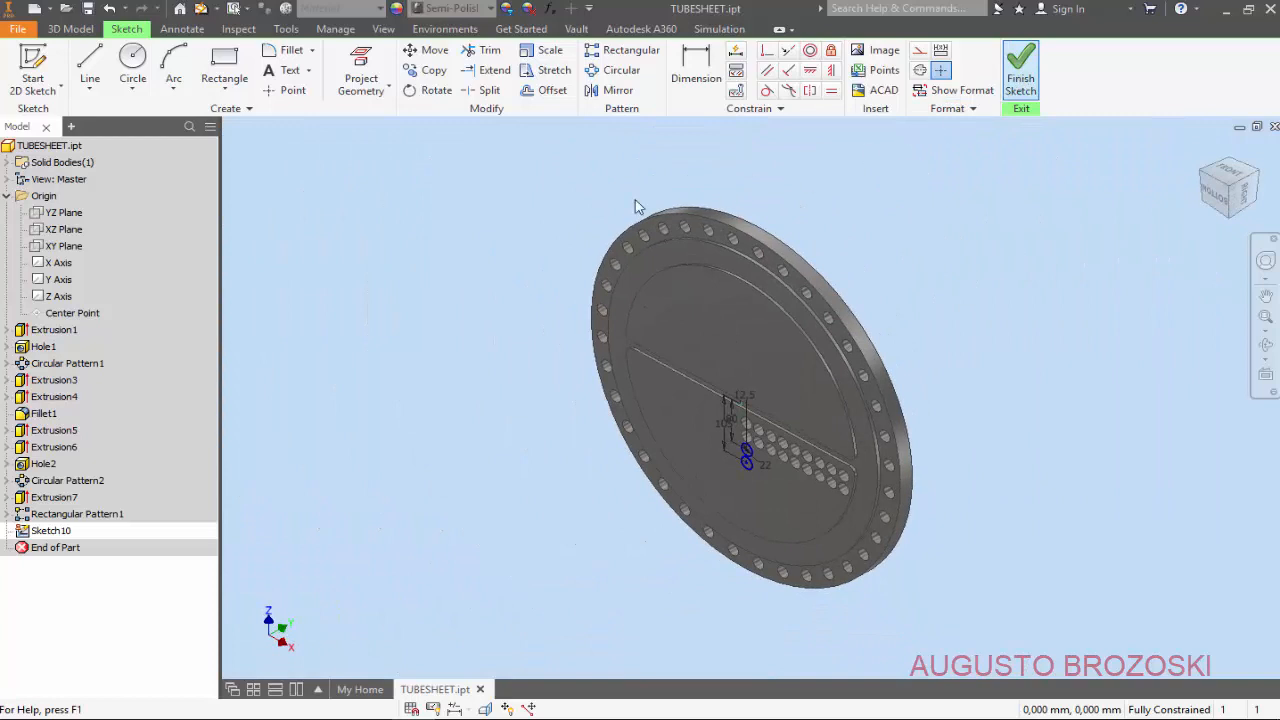
- Extrude-cut the two stacked 22 mm circles through the whole tubesheet with extents set to All, and save the part
click(92, 65)
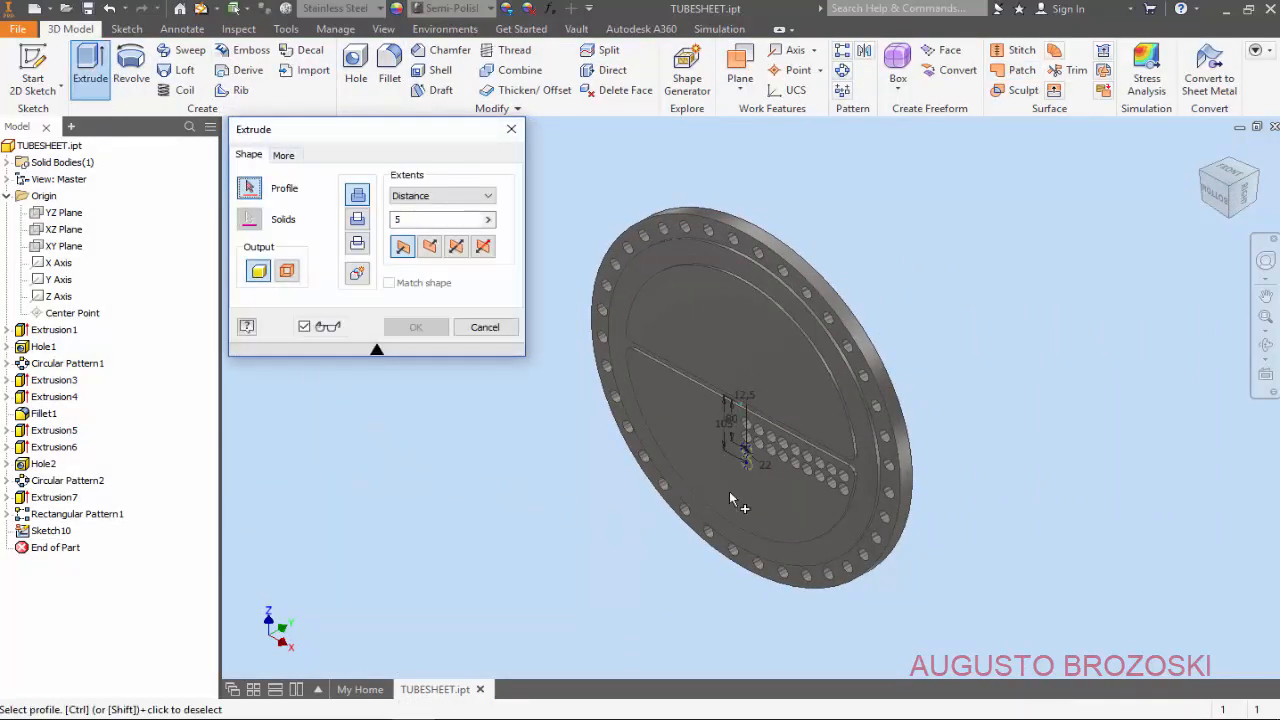
scroll(755, 467, up, 5)
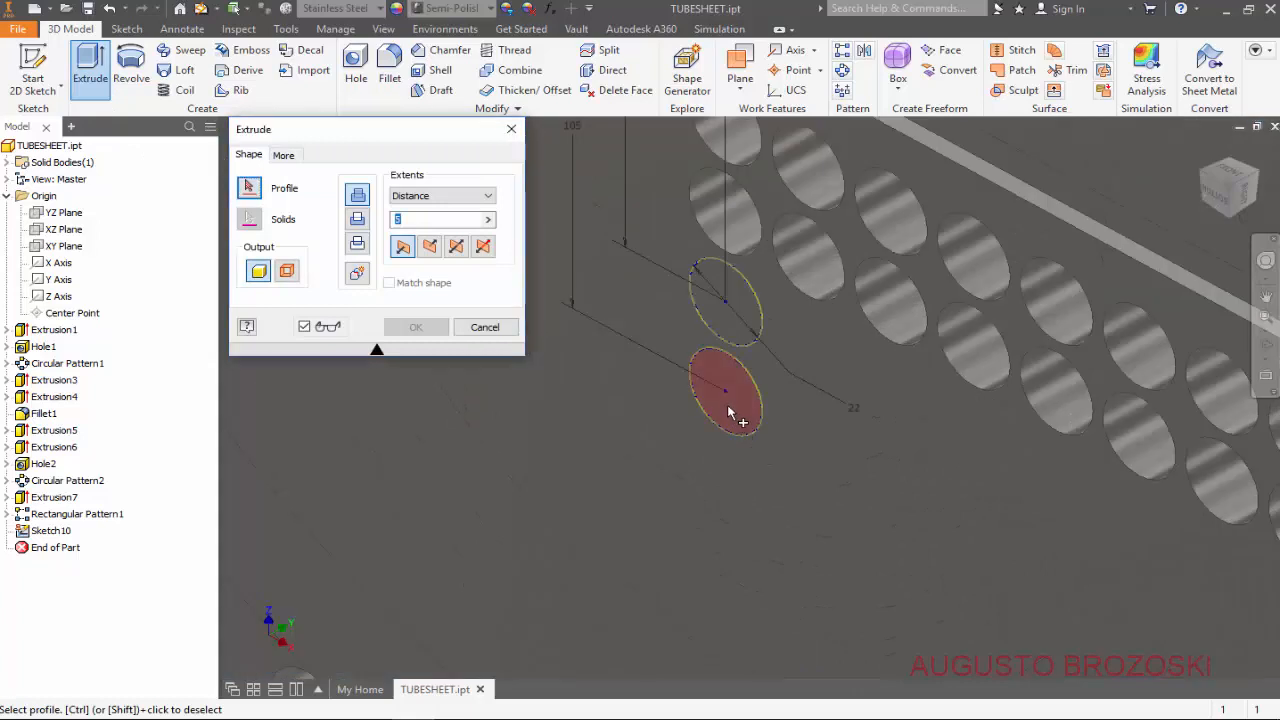
click(728, 413)
click(711, 327)
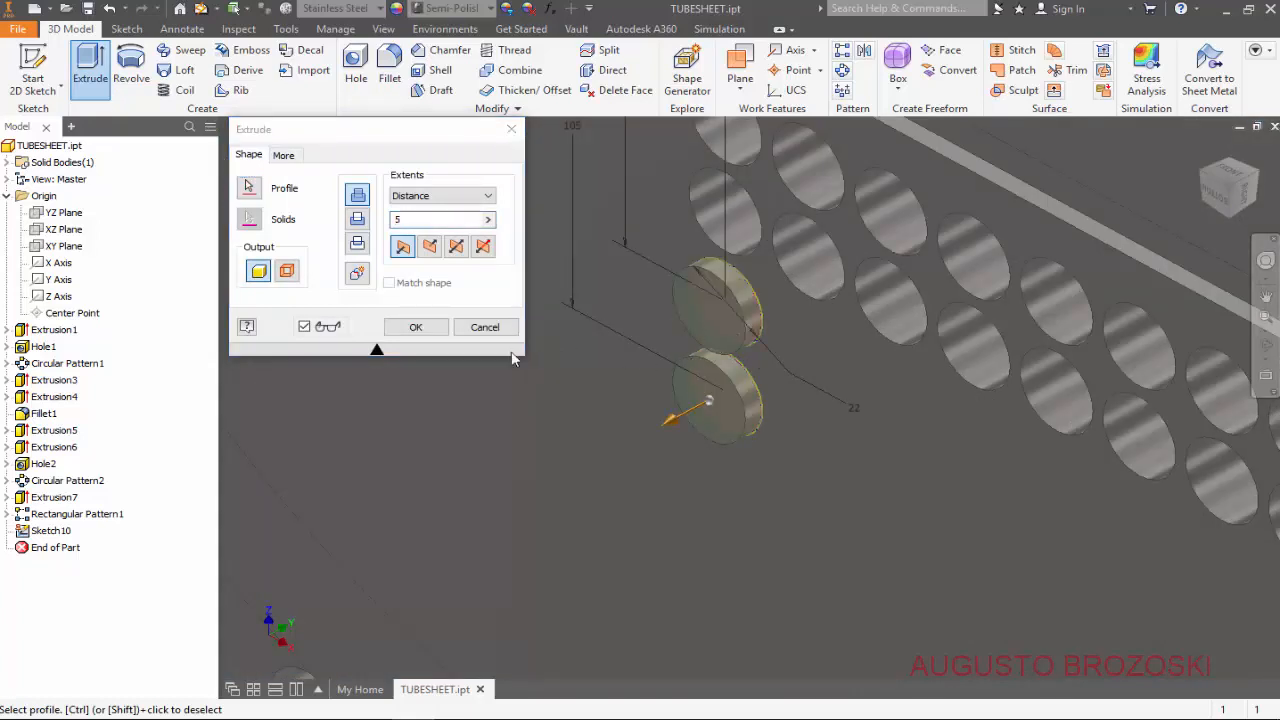
click(358, 222)
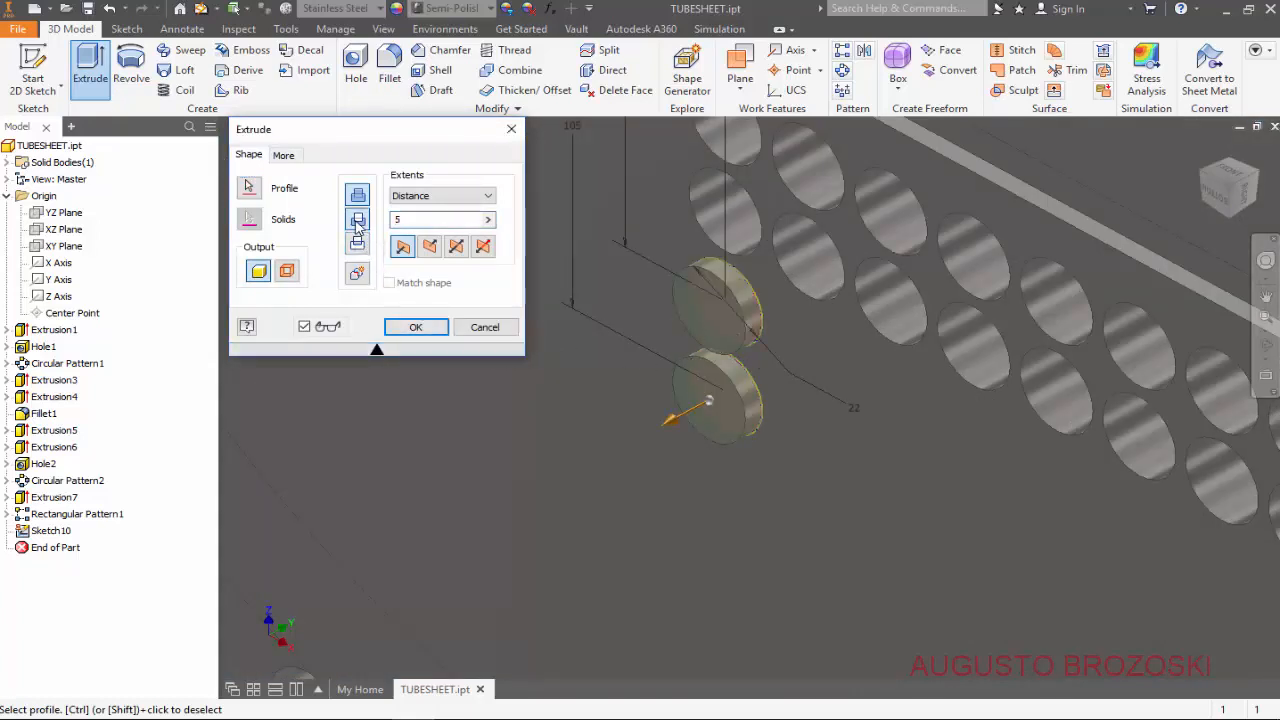
click(437, 196)
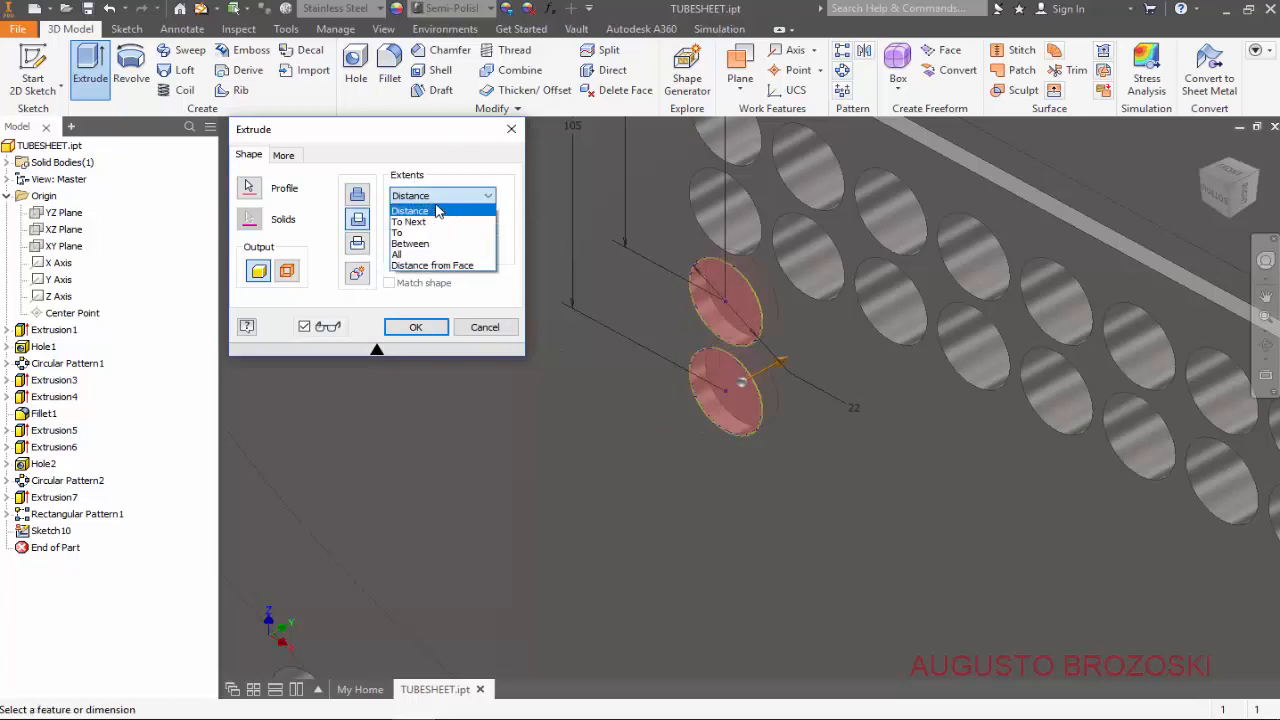
click(420, 254)
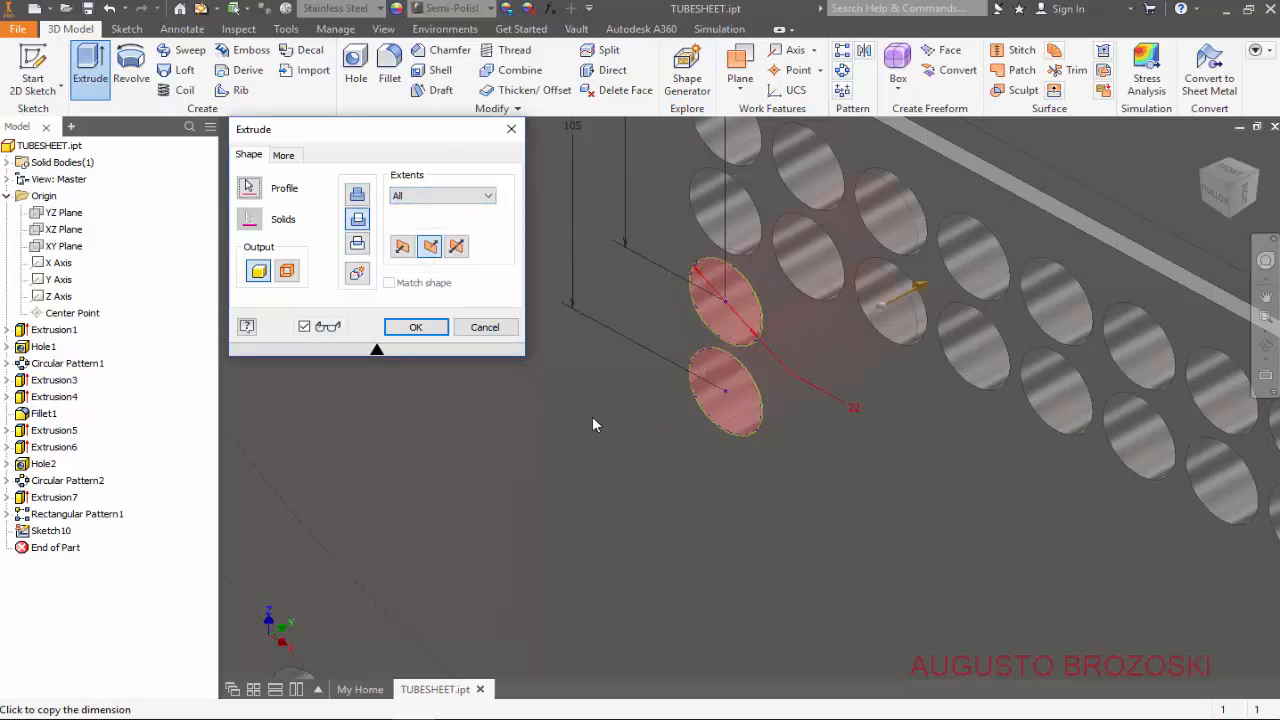
scroll(634, 379, down, 5)
middle_drag(606, 400, 663, 354)
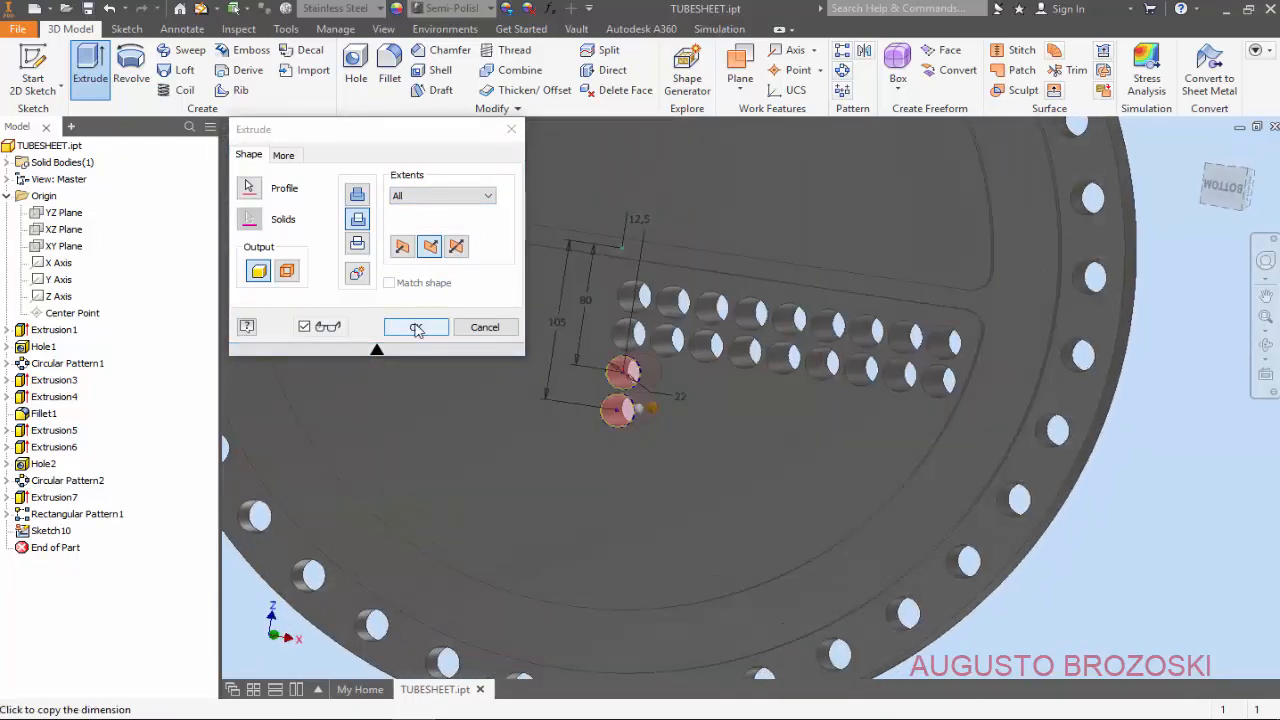
click(415, 327)
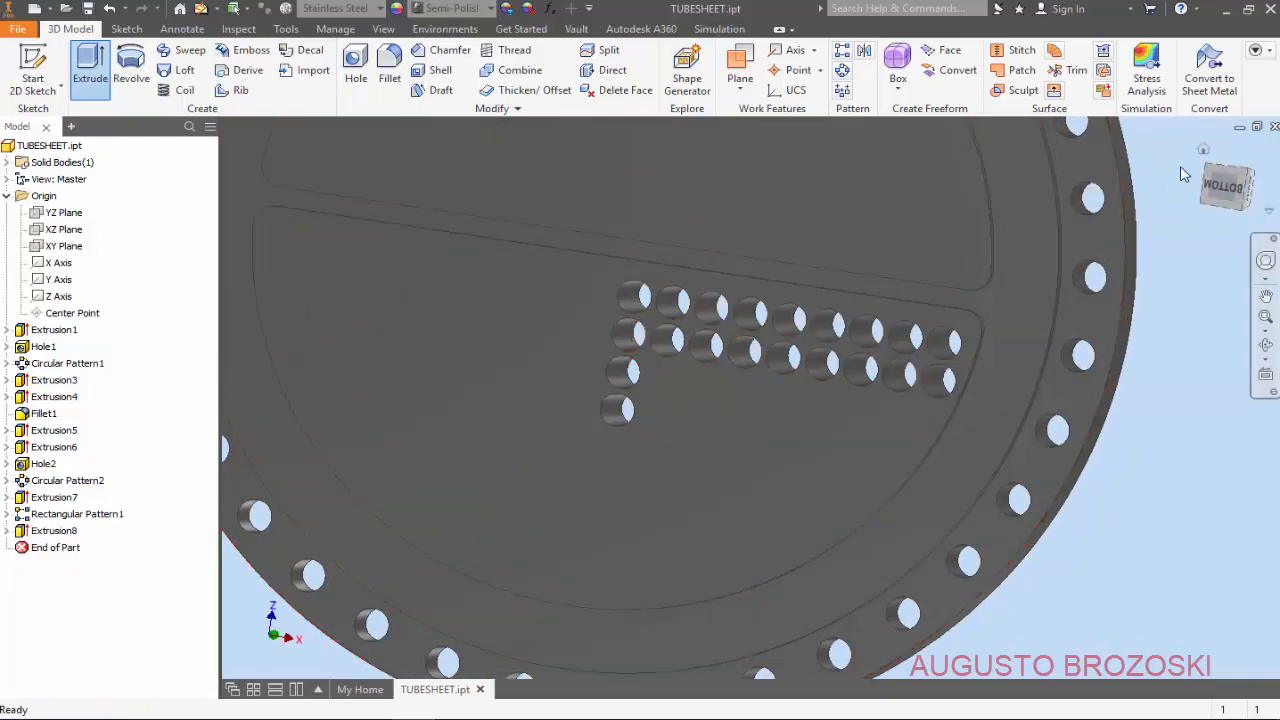
click(1199, 153)
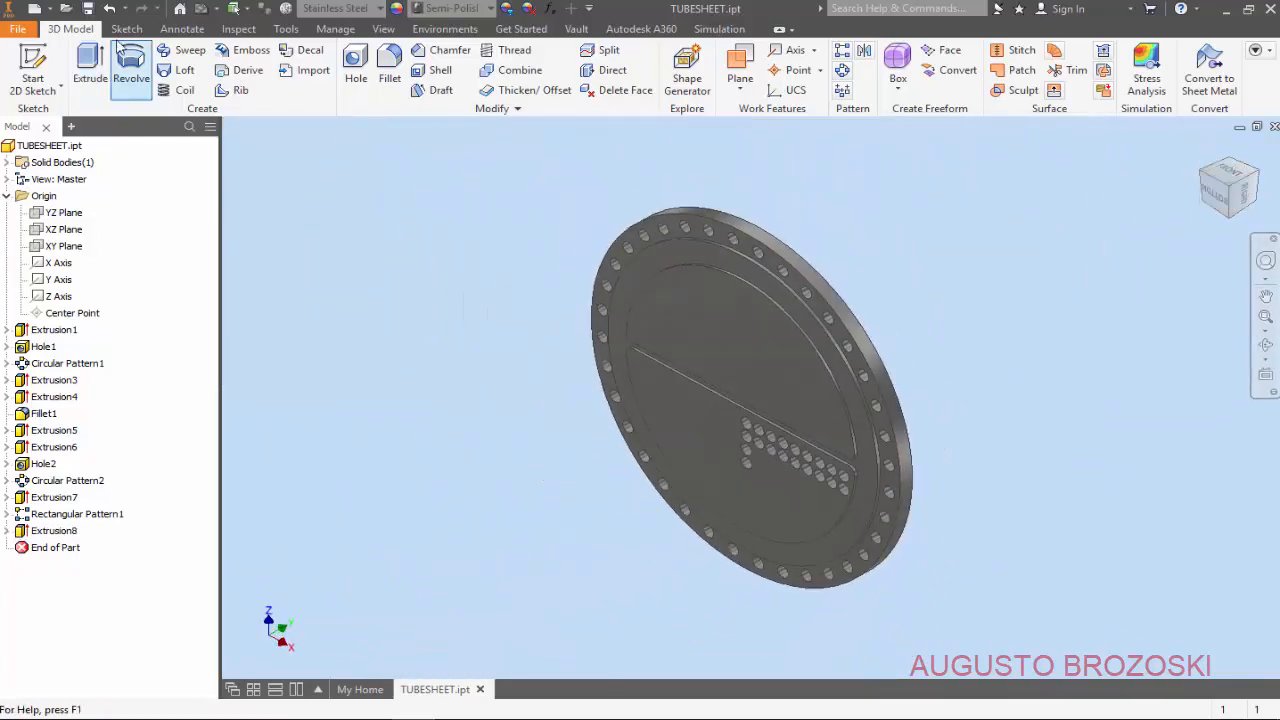
click(88, 8)
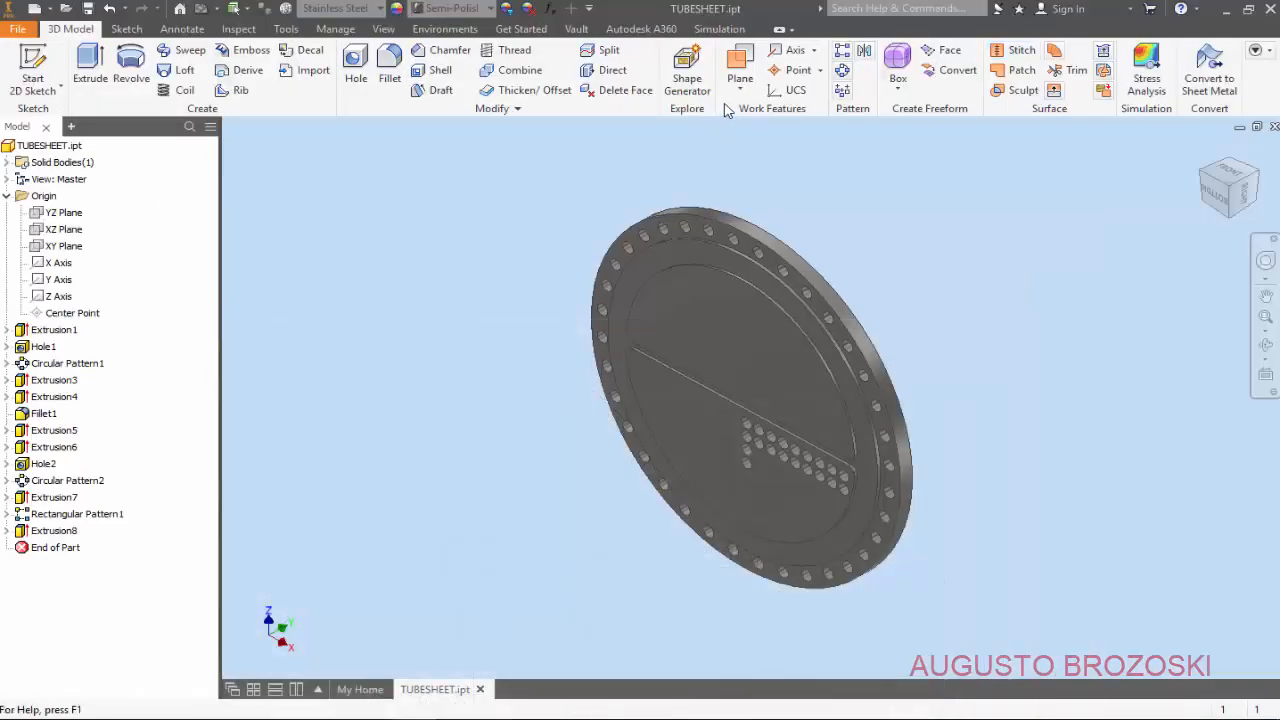
- Create a rectangular pattern of the new two-hole cut along the X axis with 8 instances at 25 mm spacing
click(841, 56)
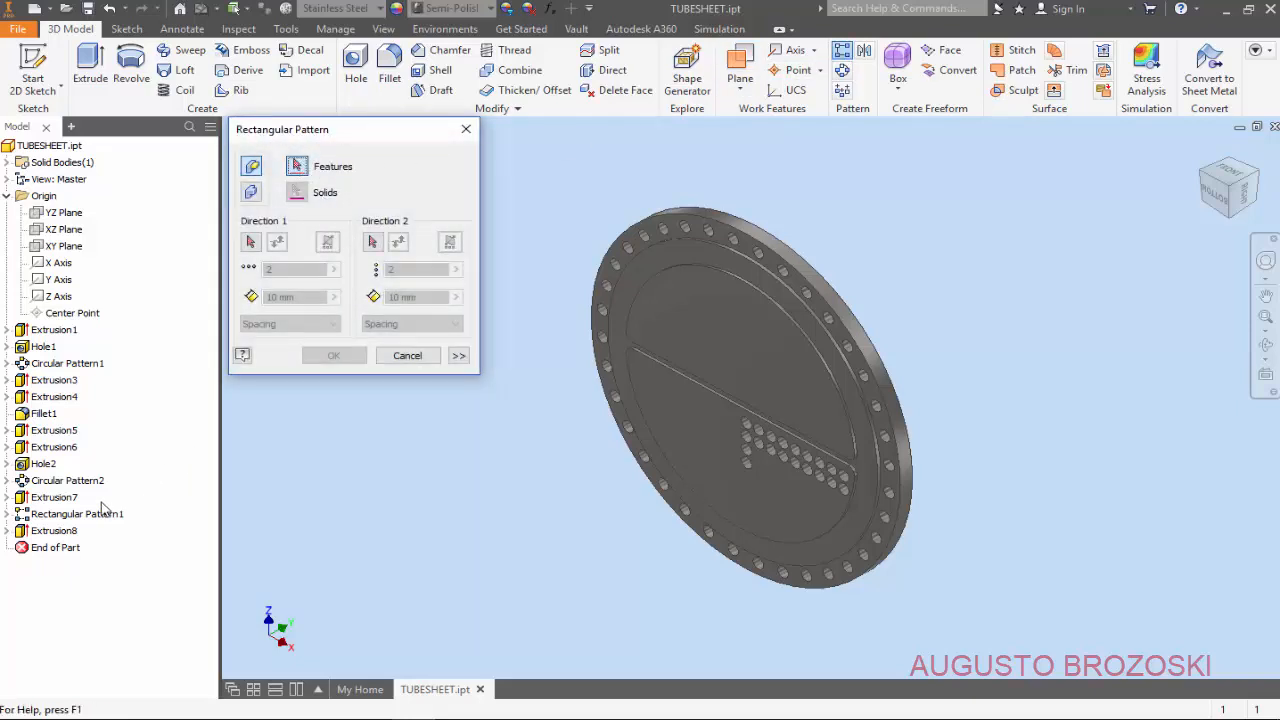
click(62, 535)
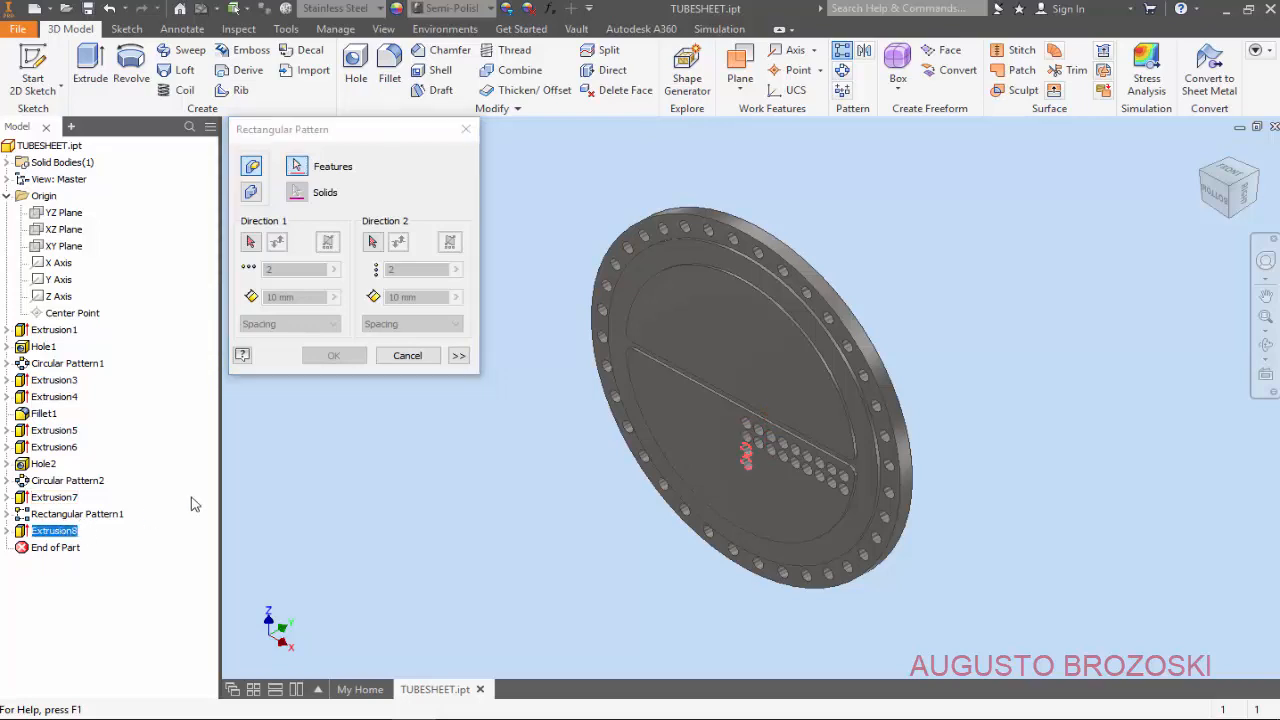
click(252, 244)
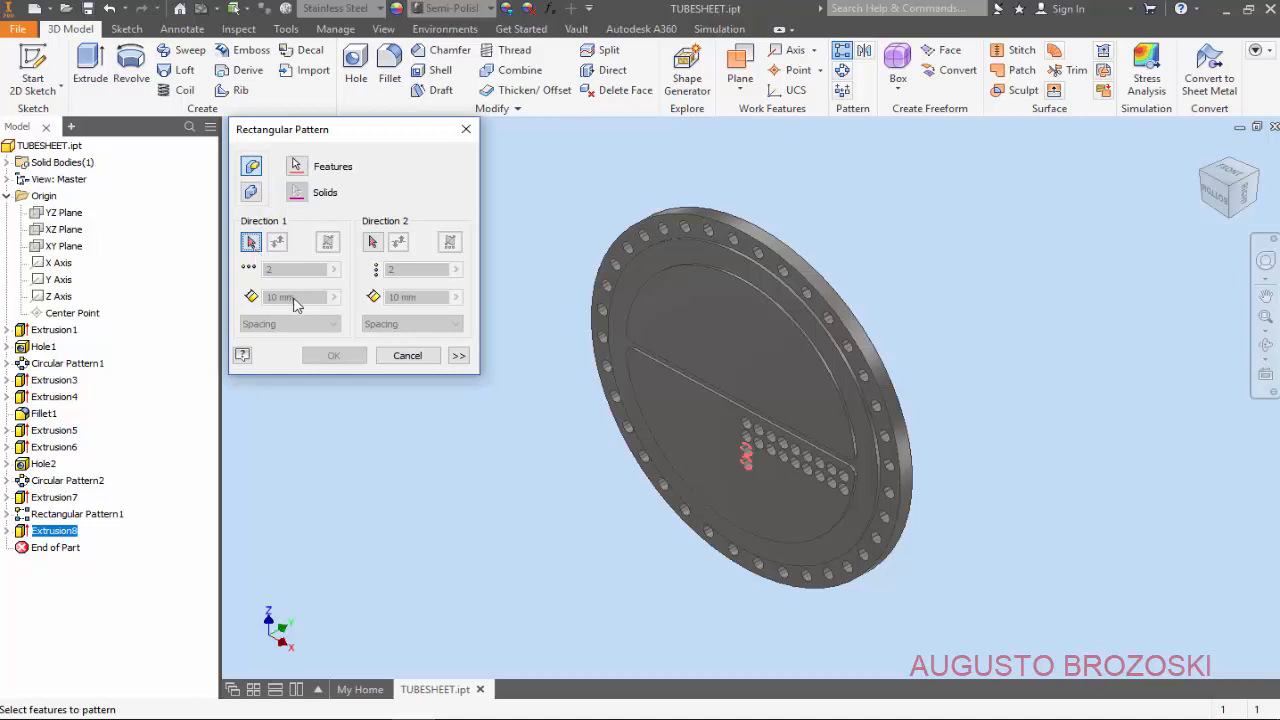
click(60, 263)
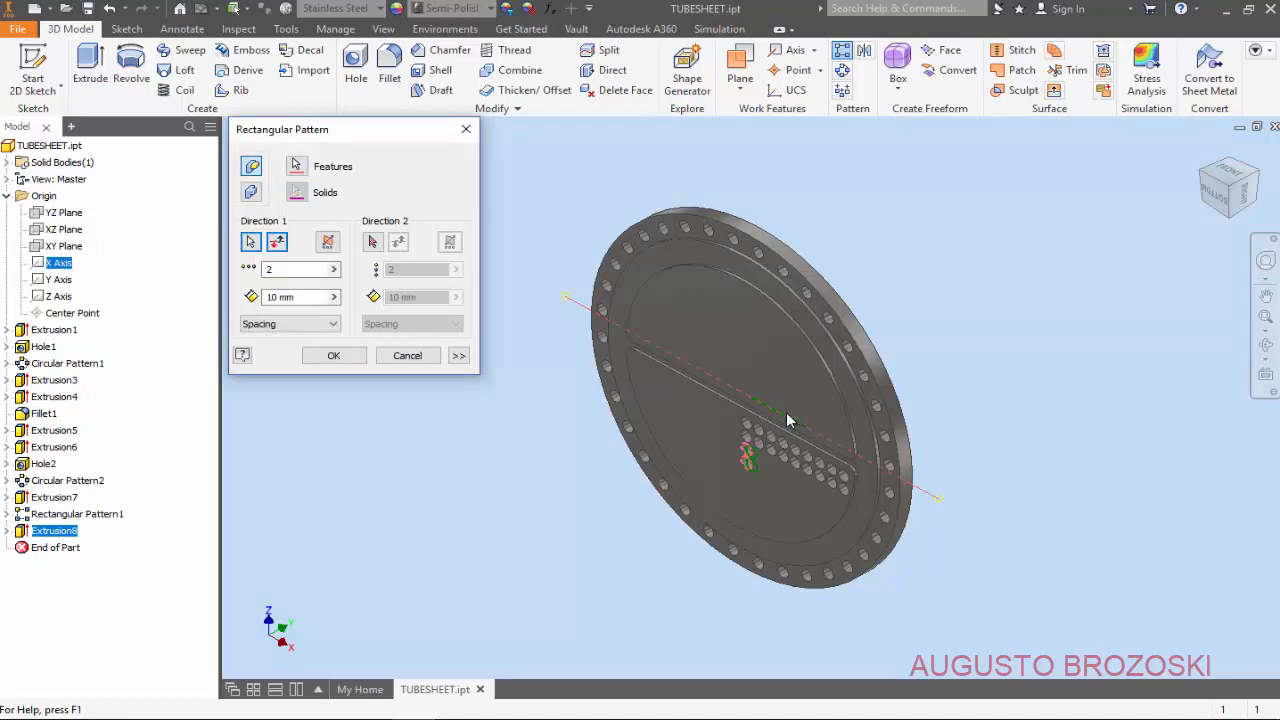
scroll(858, 467, up, 3)
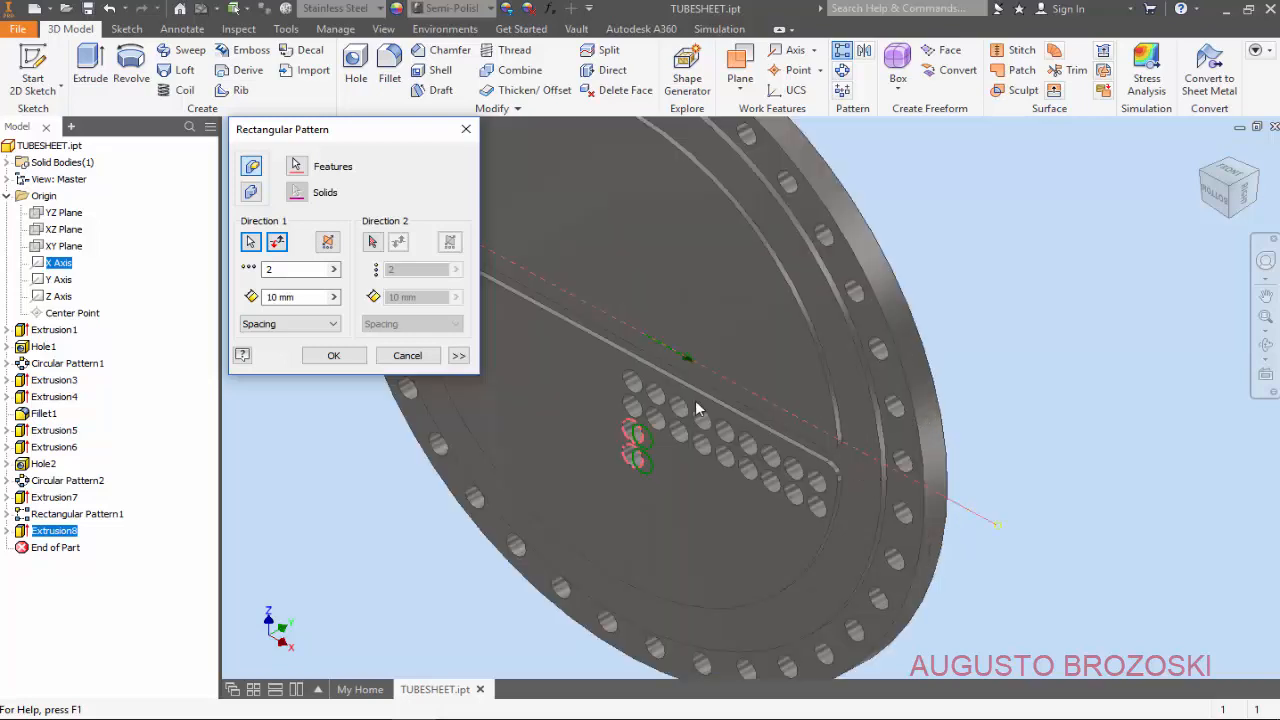
drag(287, 270, 238, 272)
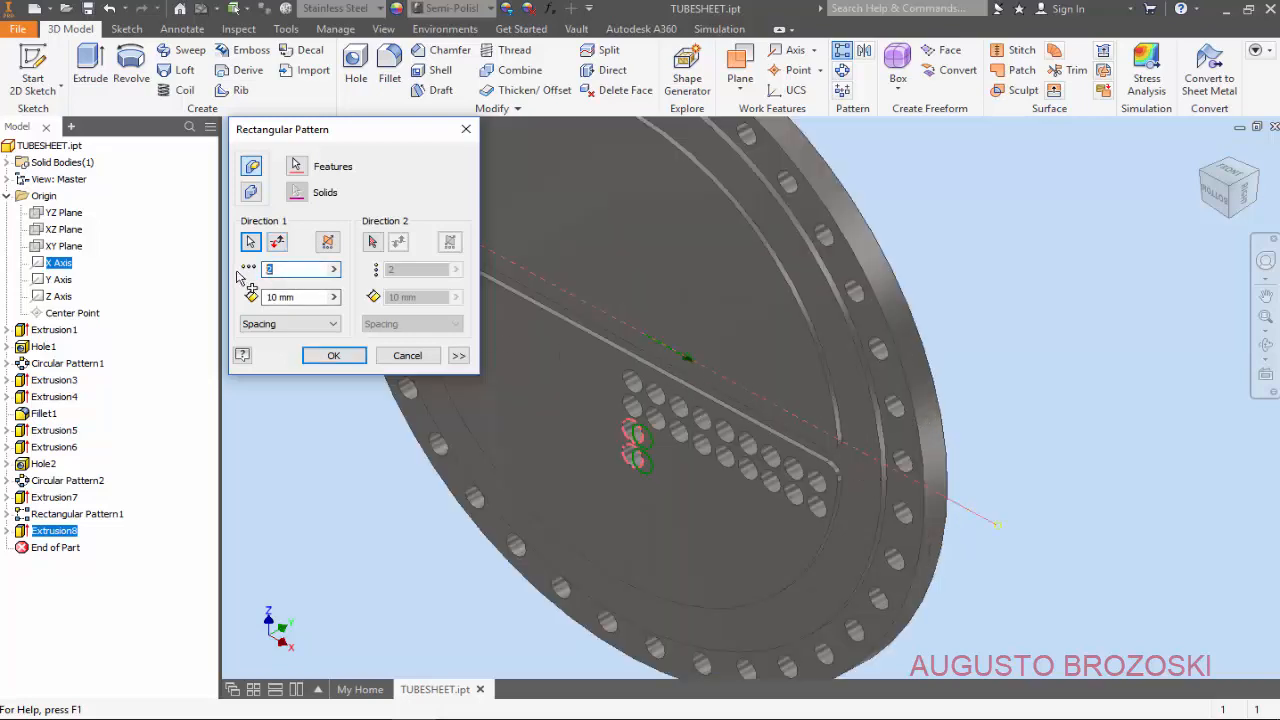
key(Tab)
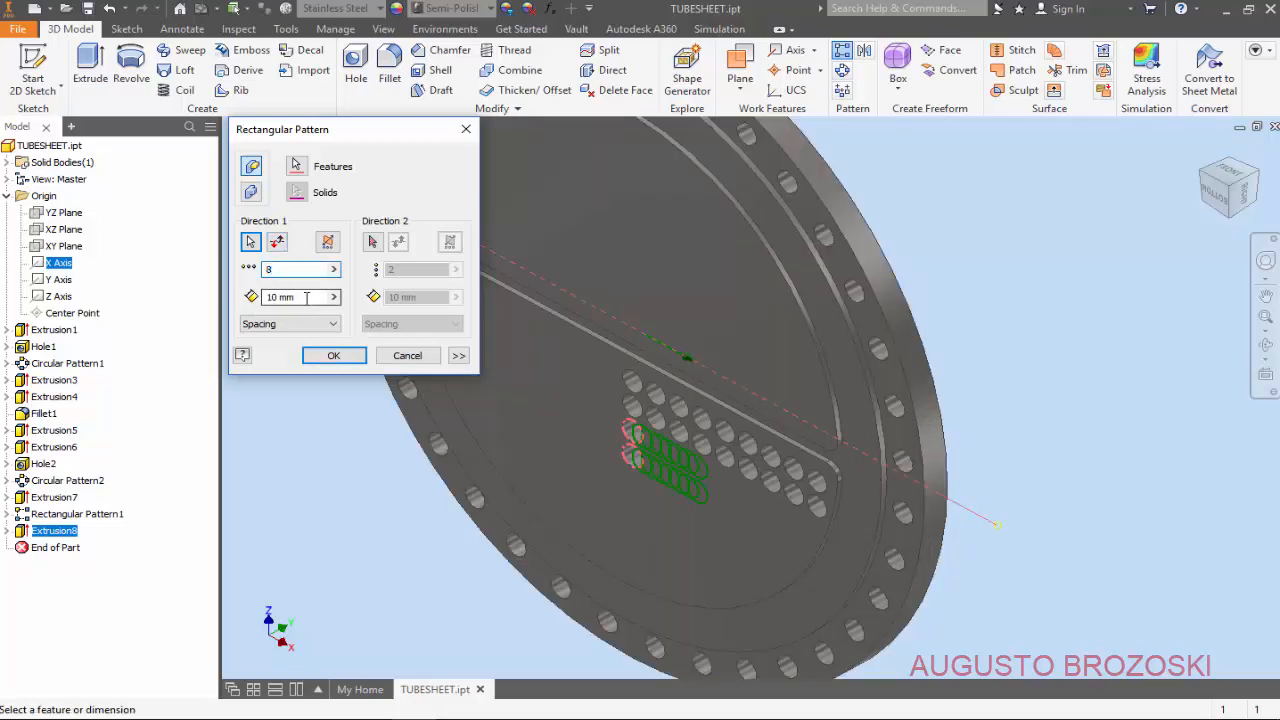
text(25)
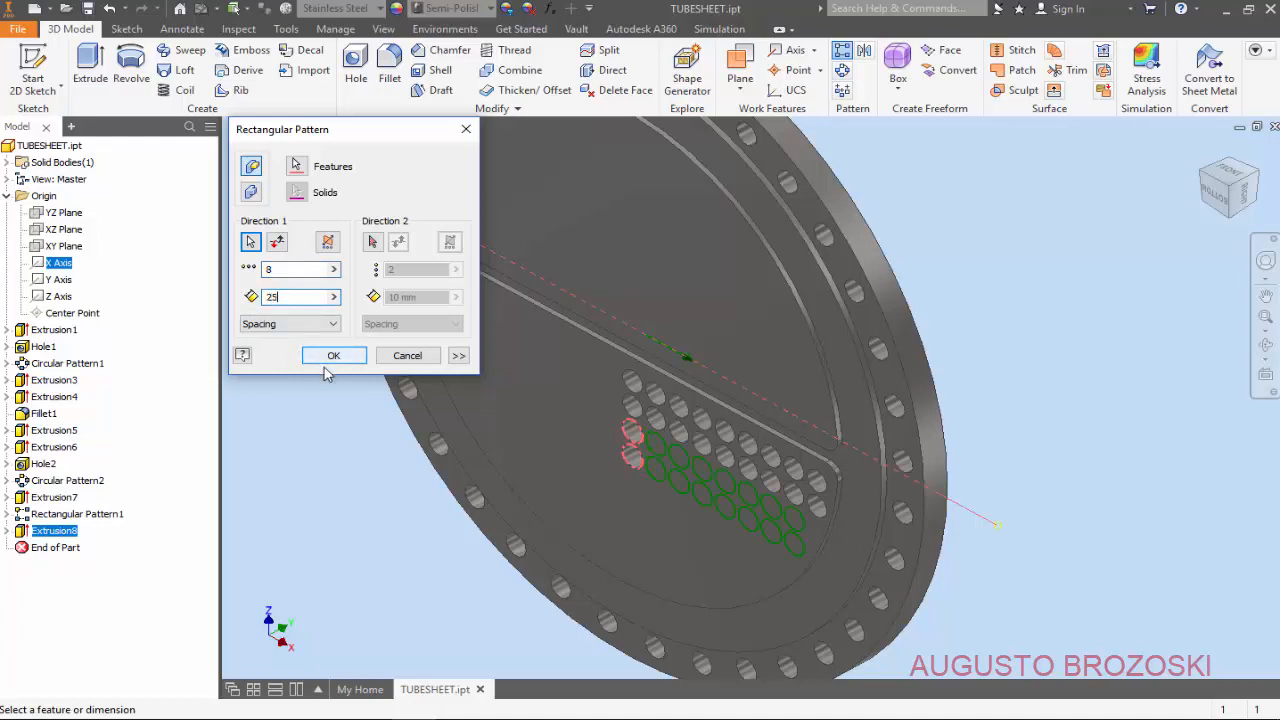
click(304, 272)
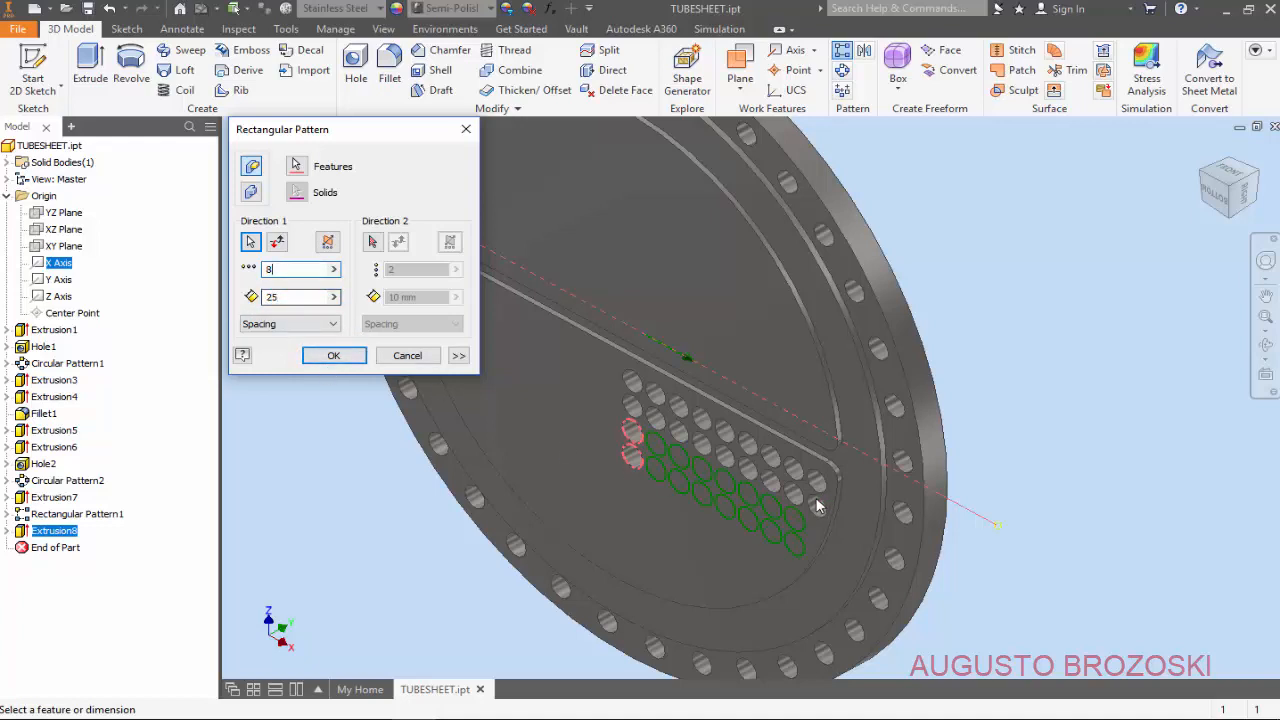
click(349, 356)
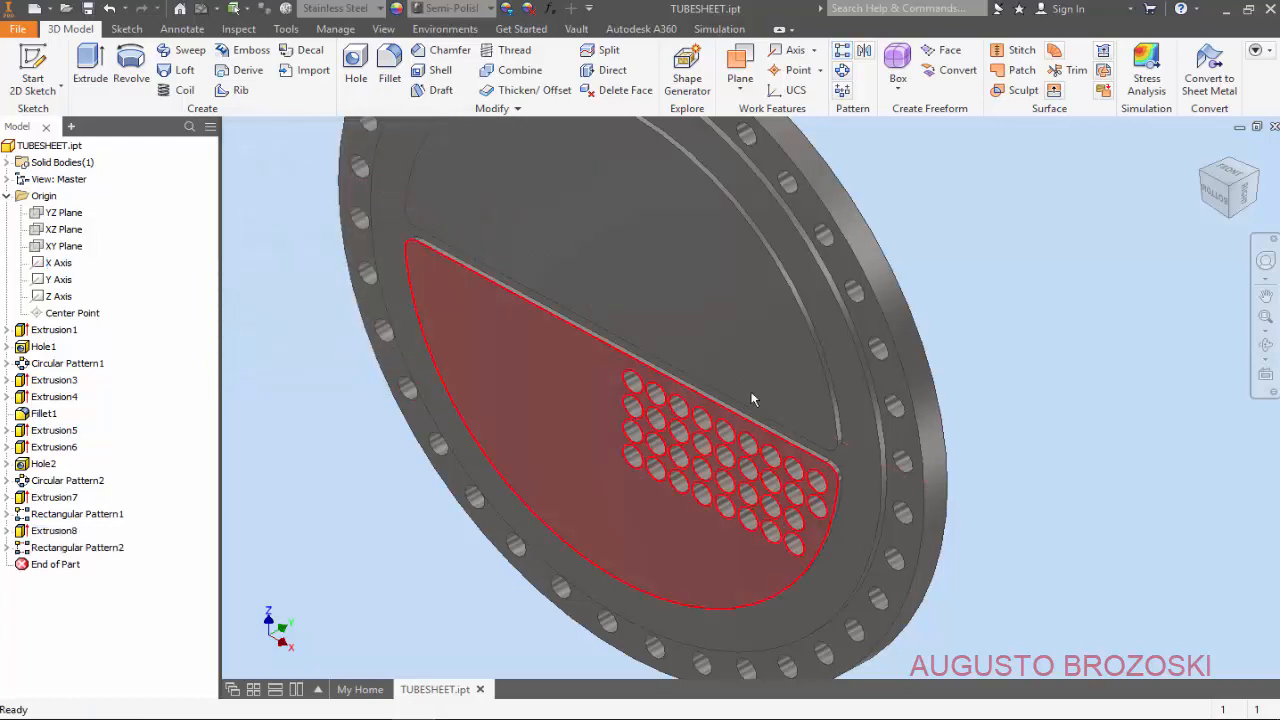
click(1202, 154)
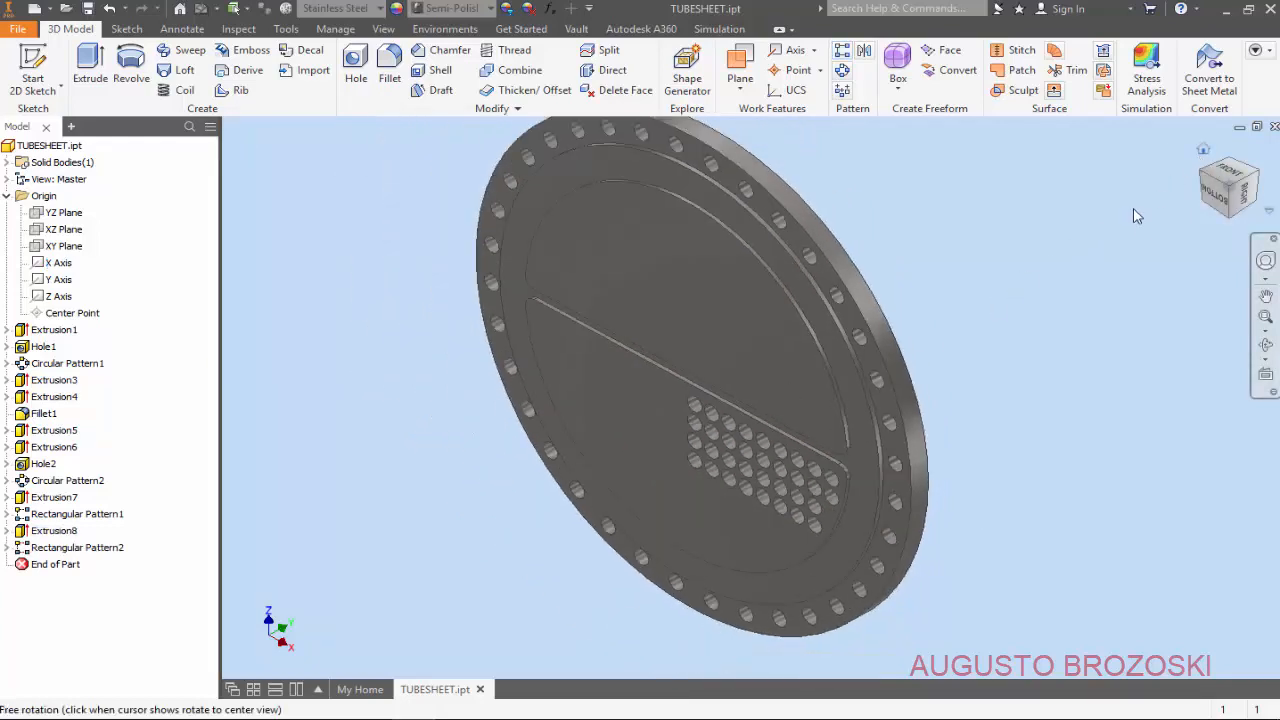
scroll(814, 504, down, 3)
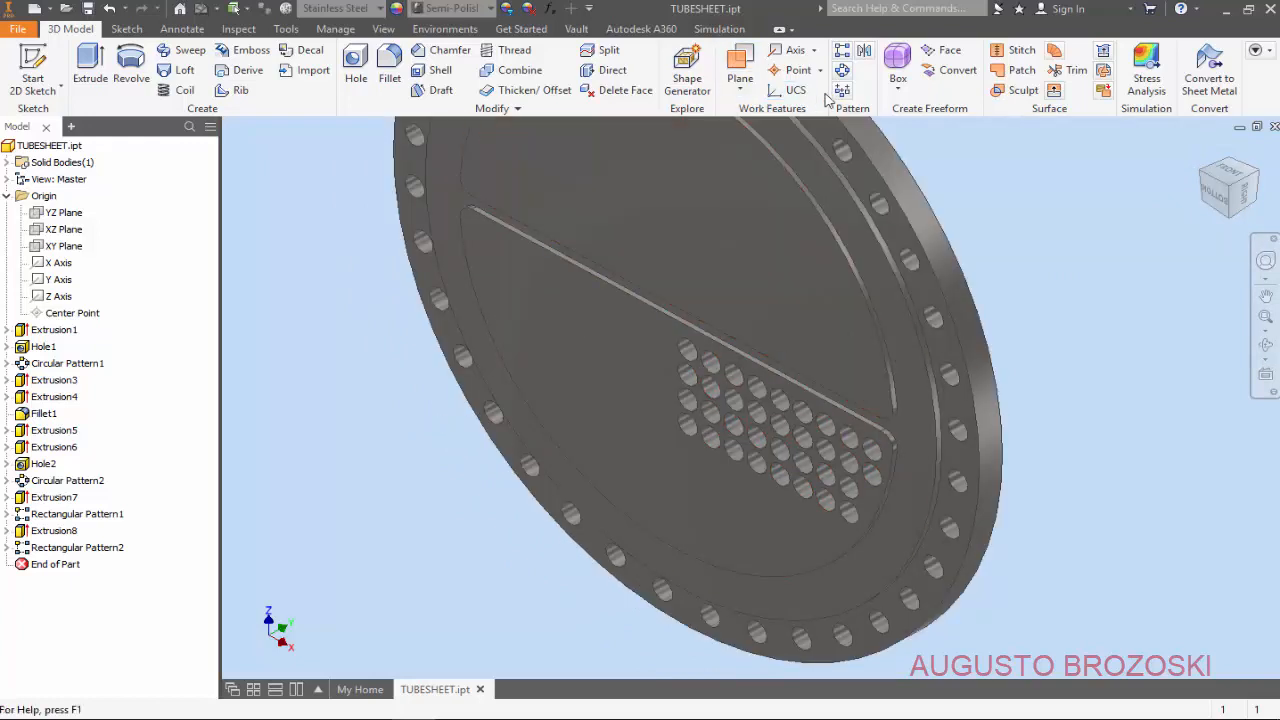
- Mirror Extrusion7, Rectangular Pattern1, Extrusion8 and Rectangular Pattern2 about the YZ plane
click(863, 53)
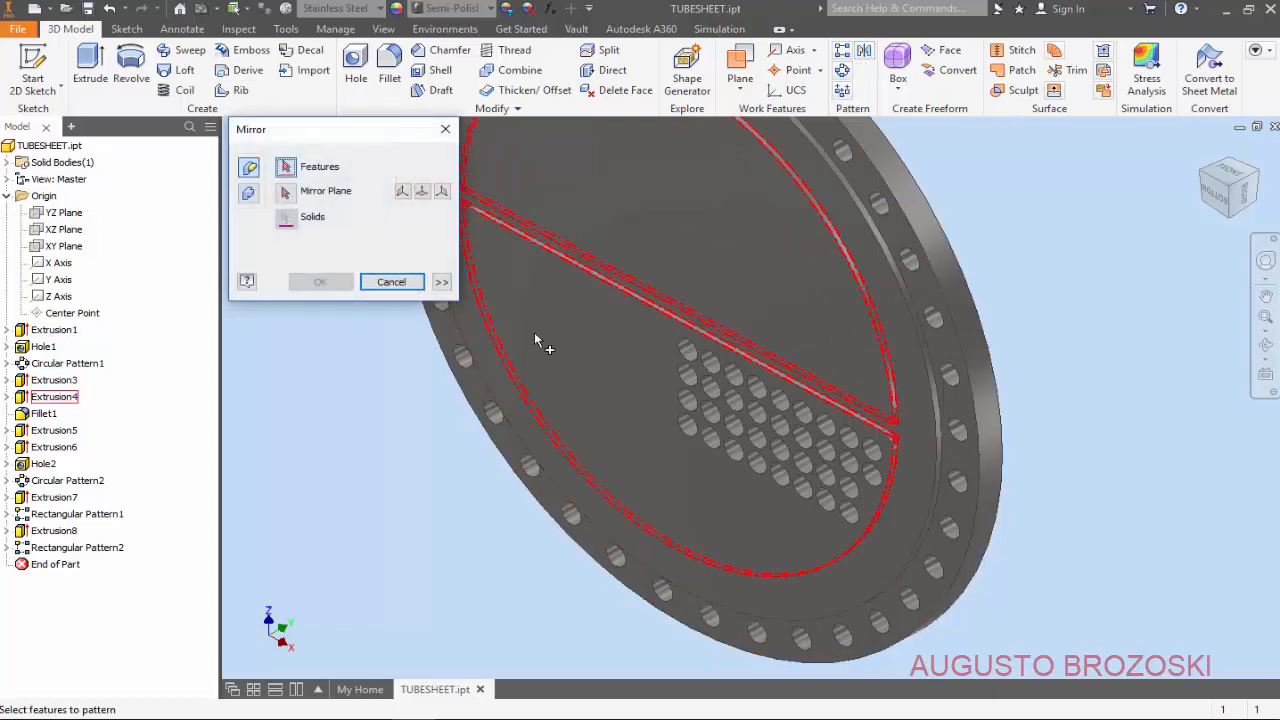
click(55, 499)
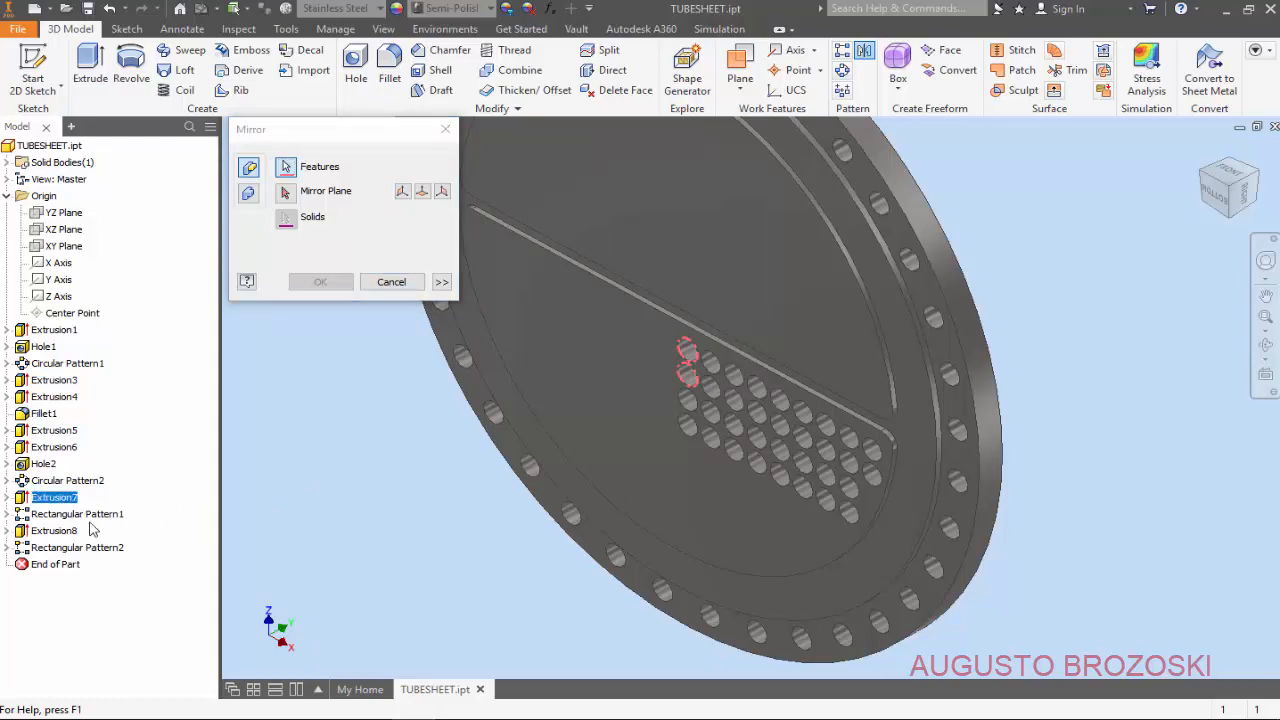
click(80, 514)
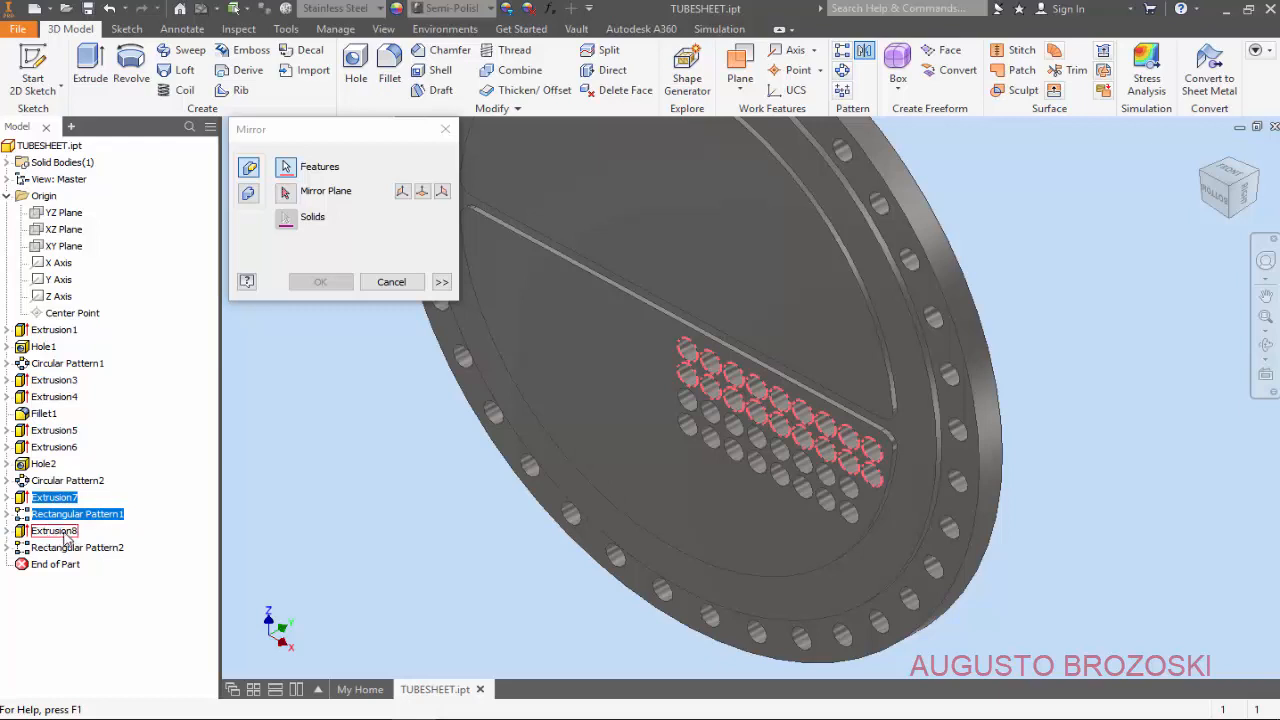
click(66, 531)
click(100, 548)
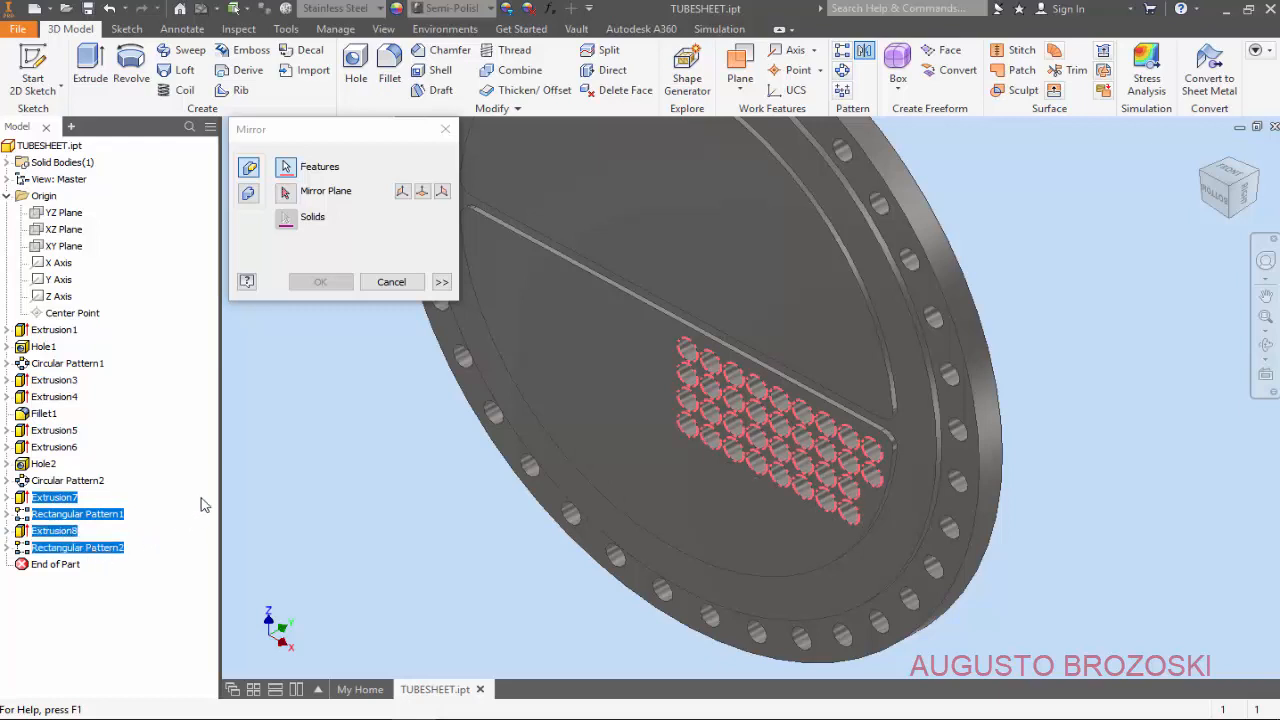
click(287, 193)
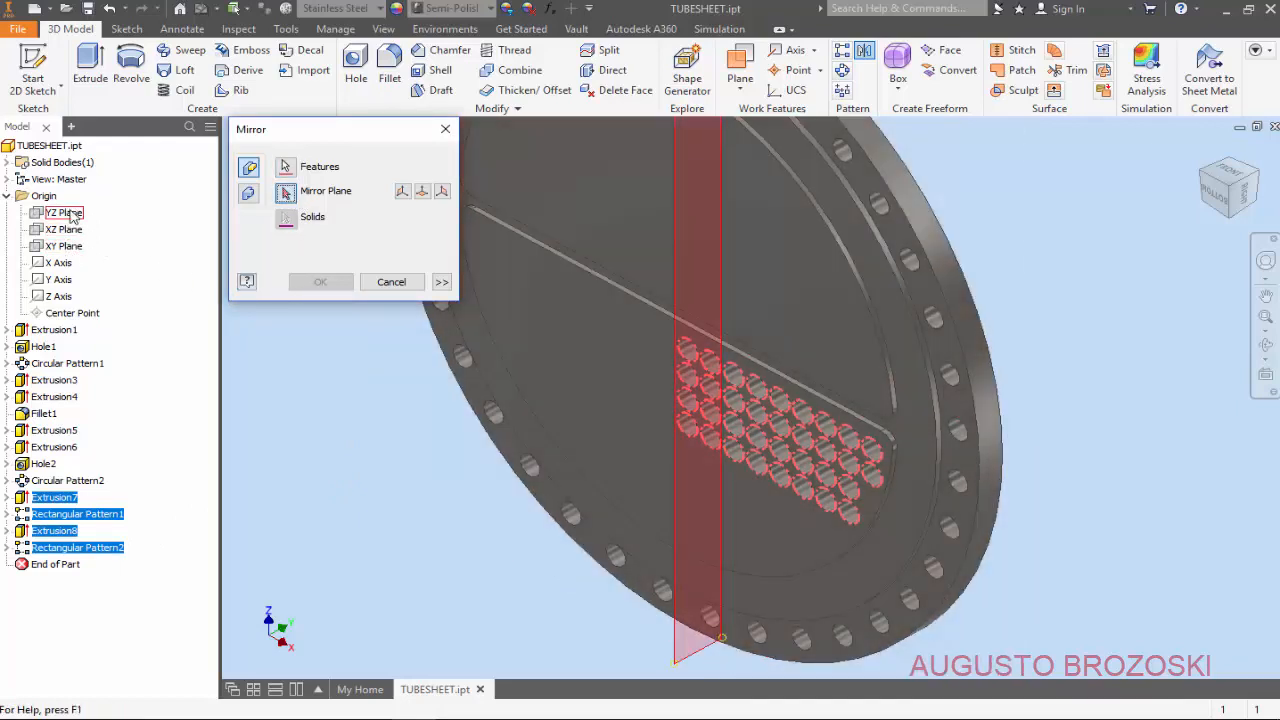
click(66, 213)
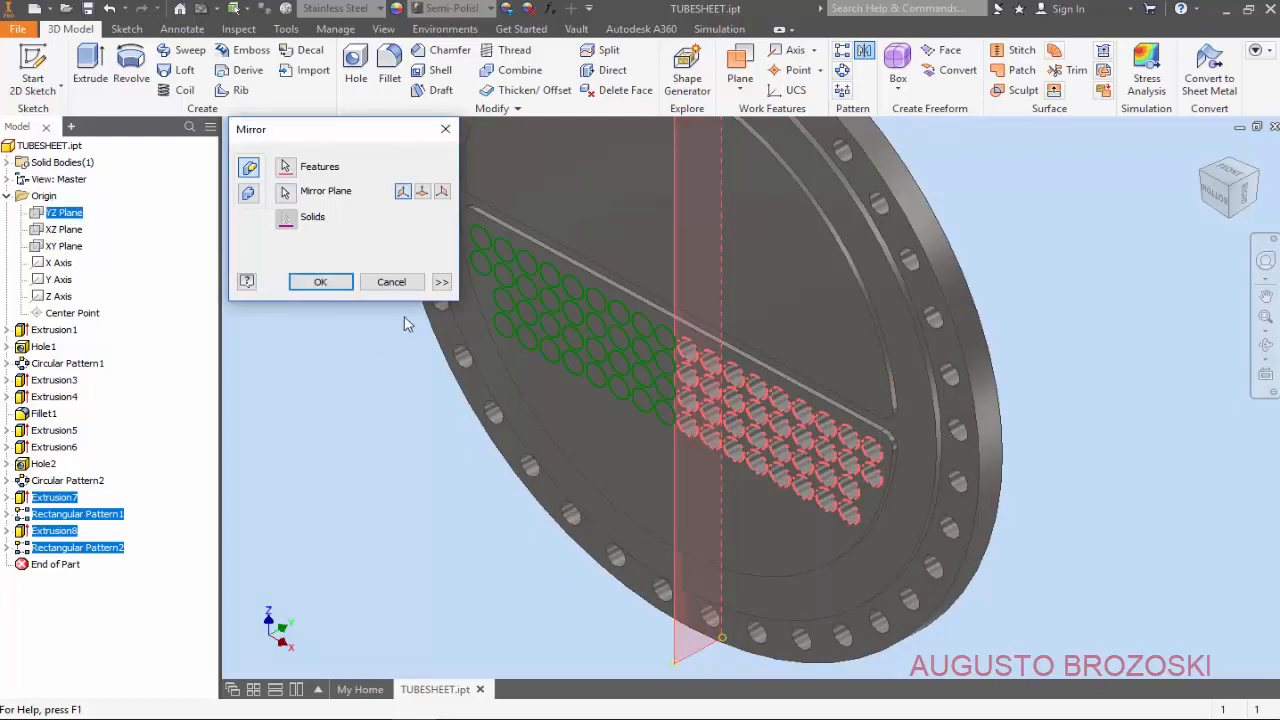
click(320, 282)
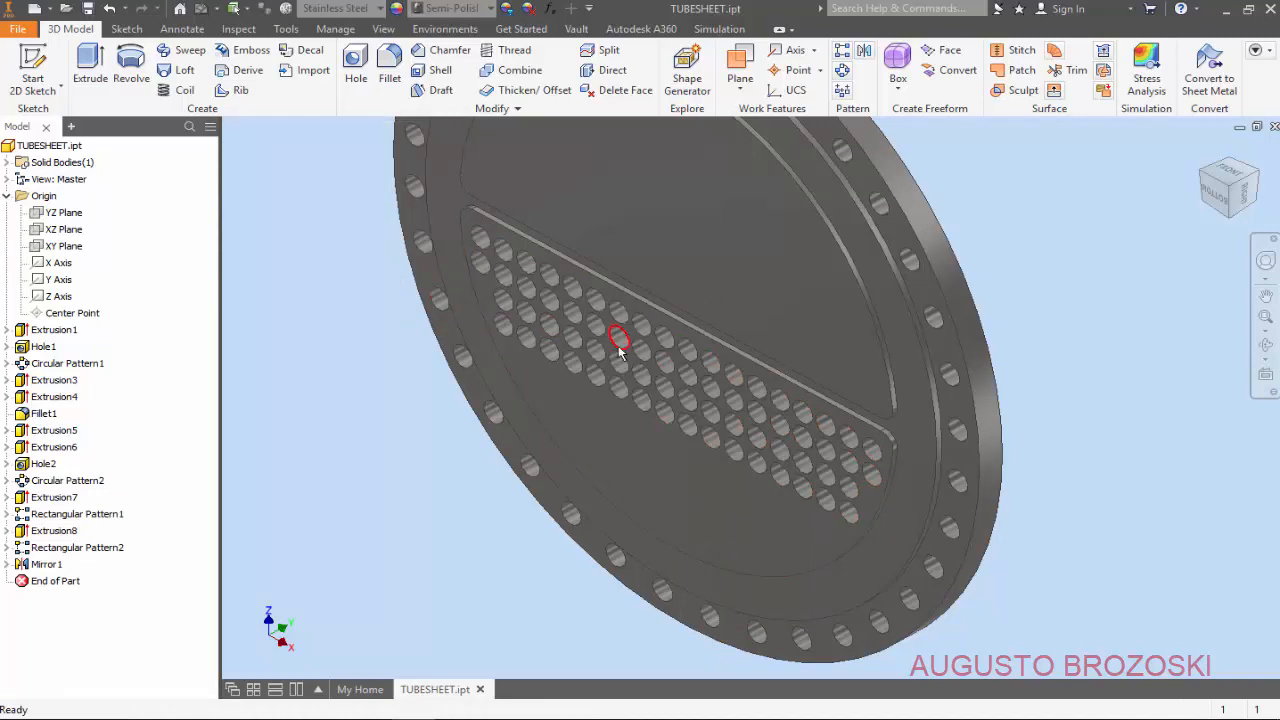
- Mirror both tube hole extrusions, their rectangular patterns and Mirror1 about the XY plane
click(864, 51)
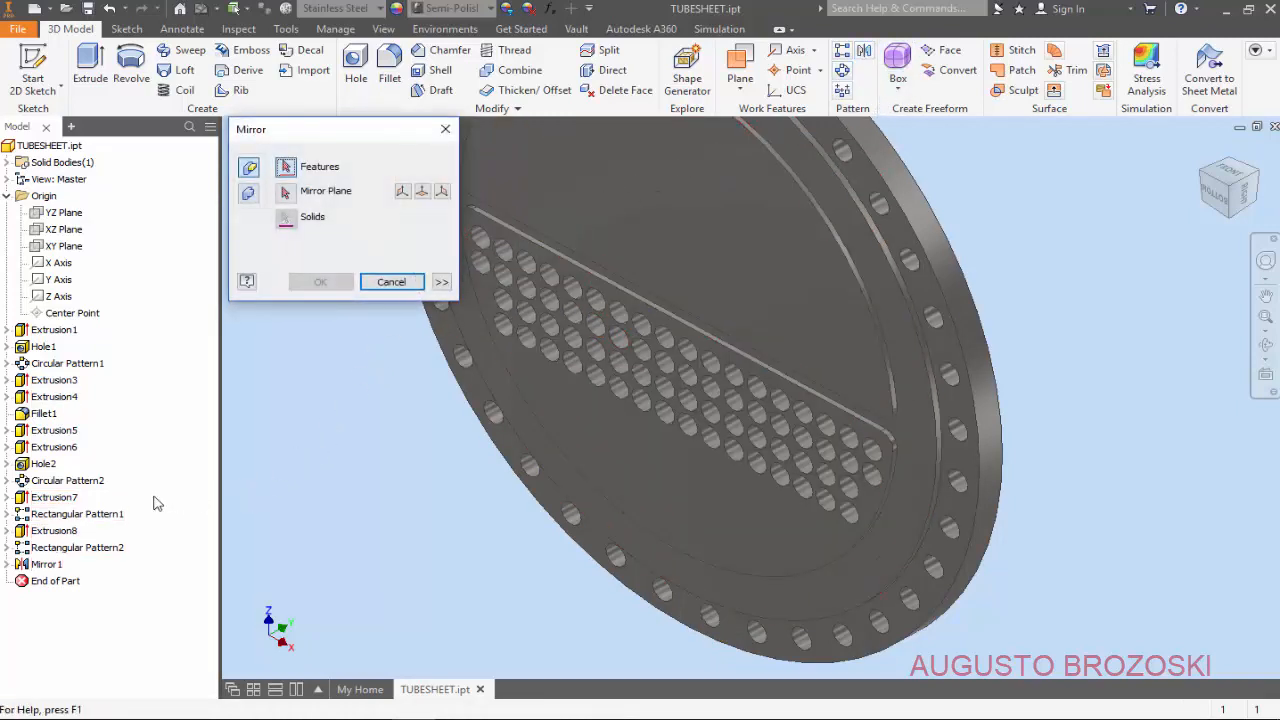
click(64, 500)
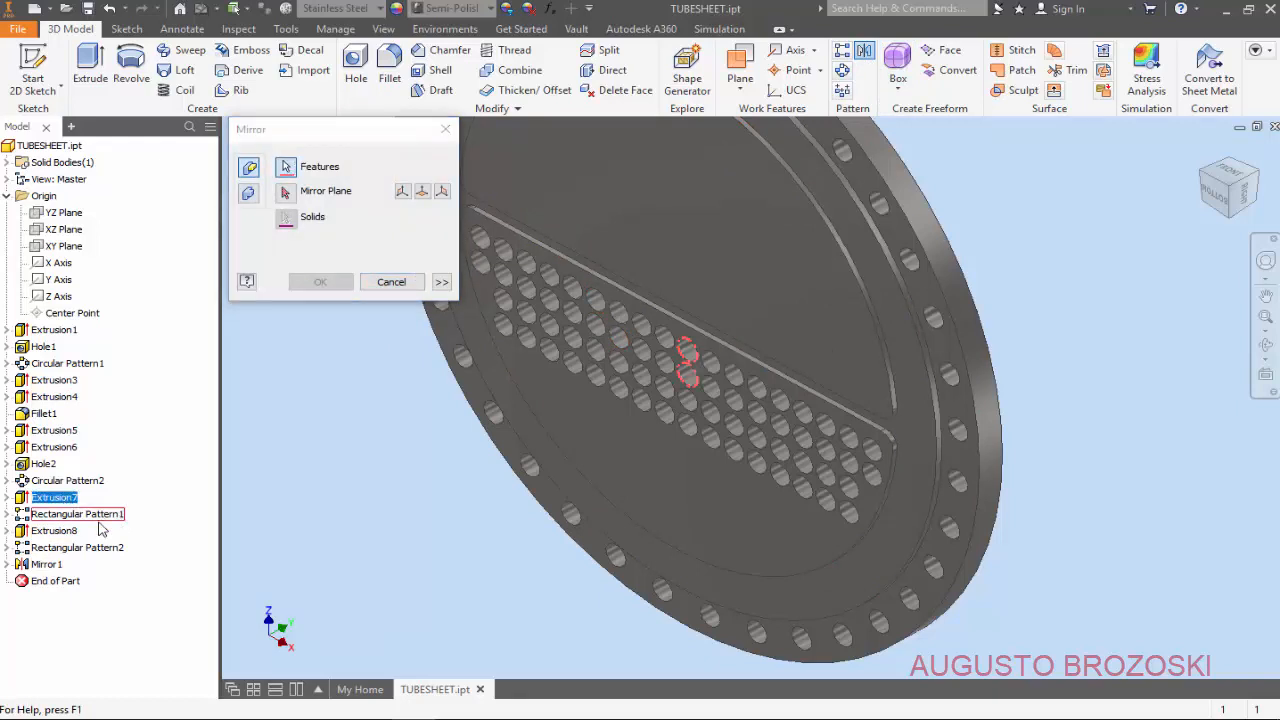
click(80, 515)
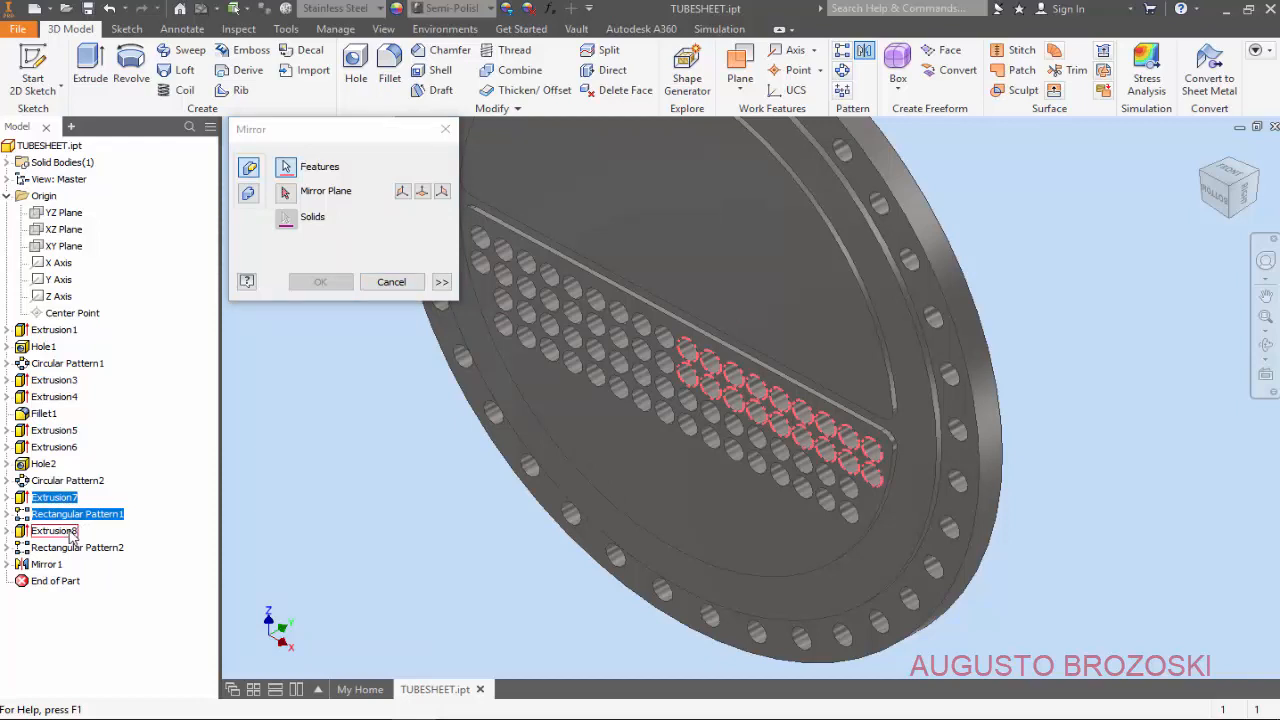
click(72, 531)
click(80, 548)
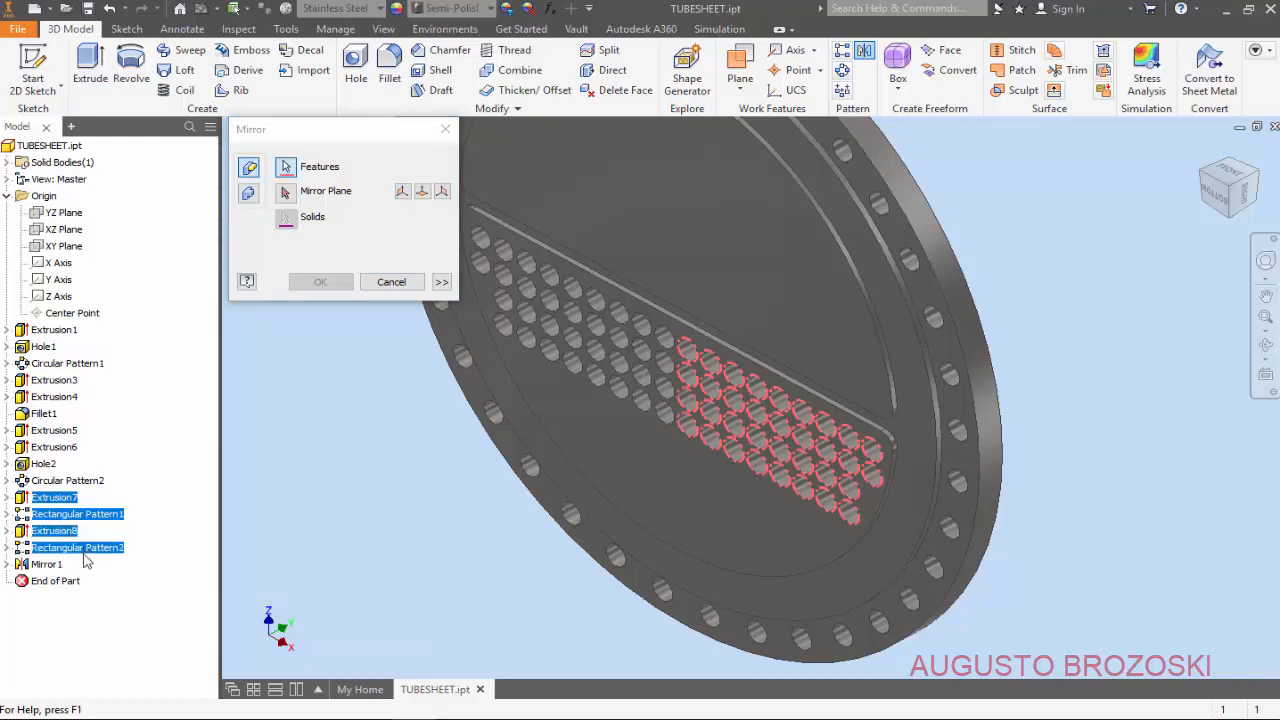
click(54, 566)
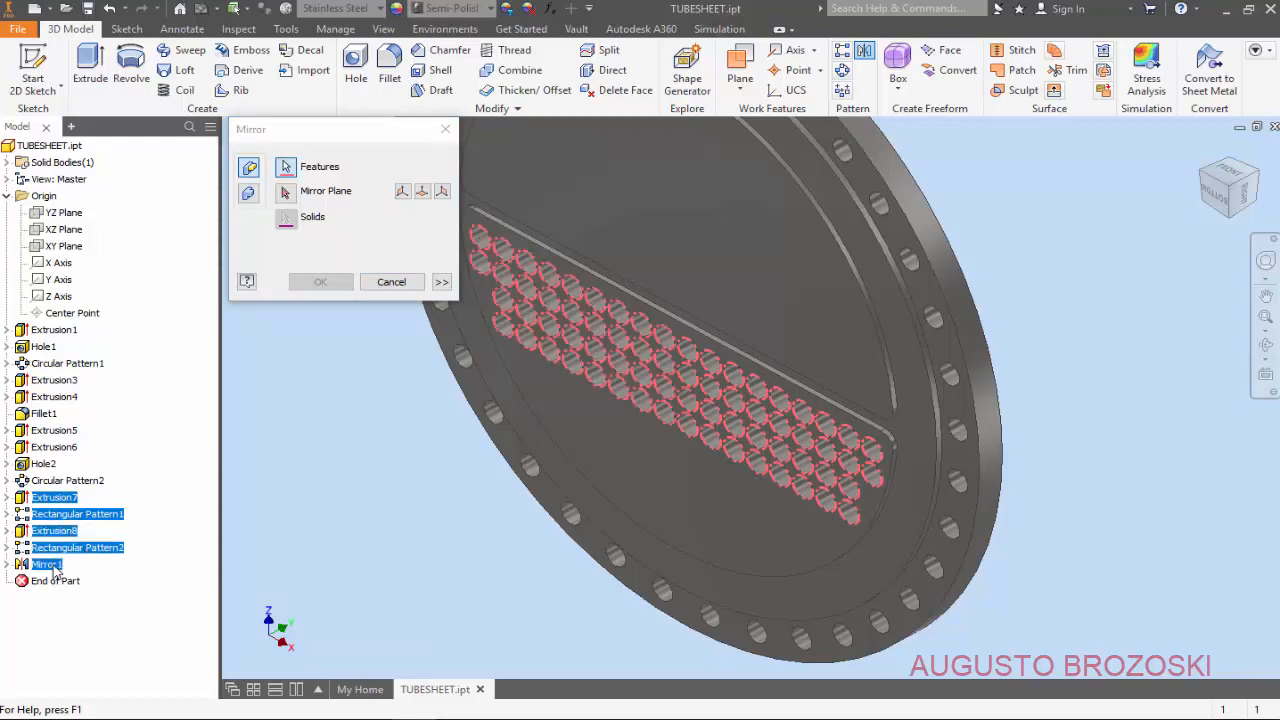
click(286, 194)
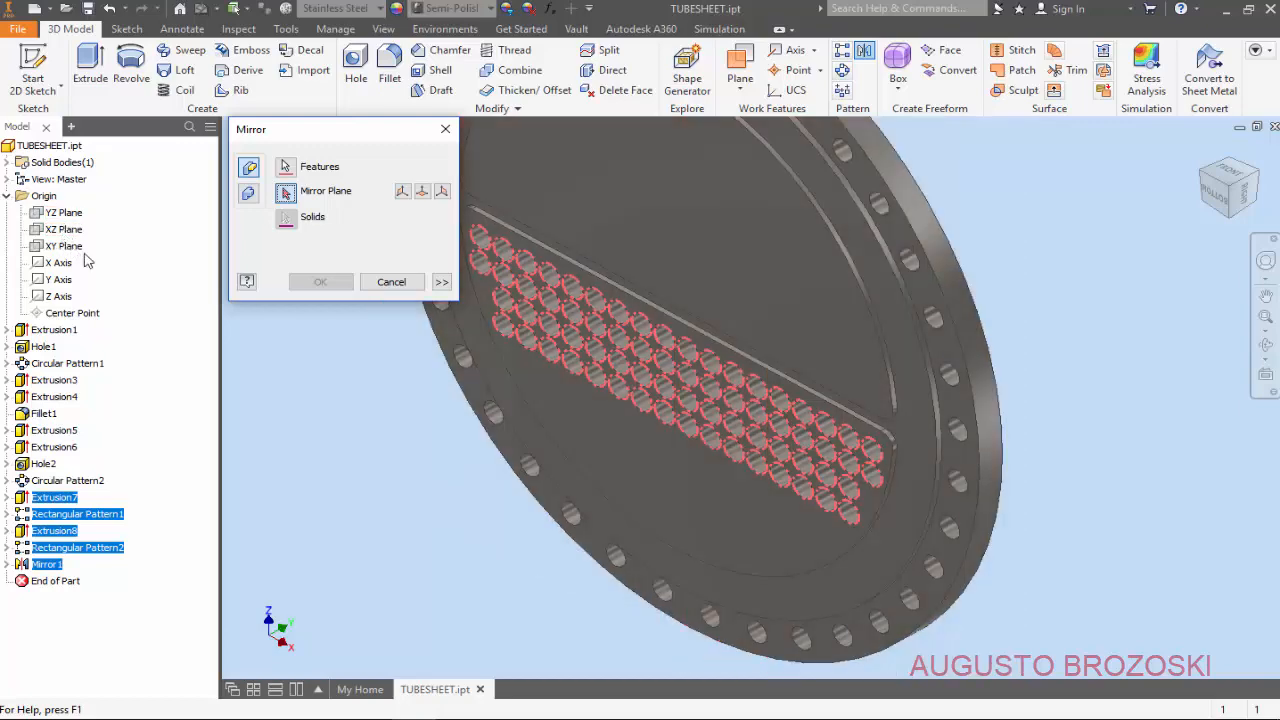
scroll(604, 388, up, 3)
scroll(598, 392, down, 5)
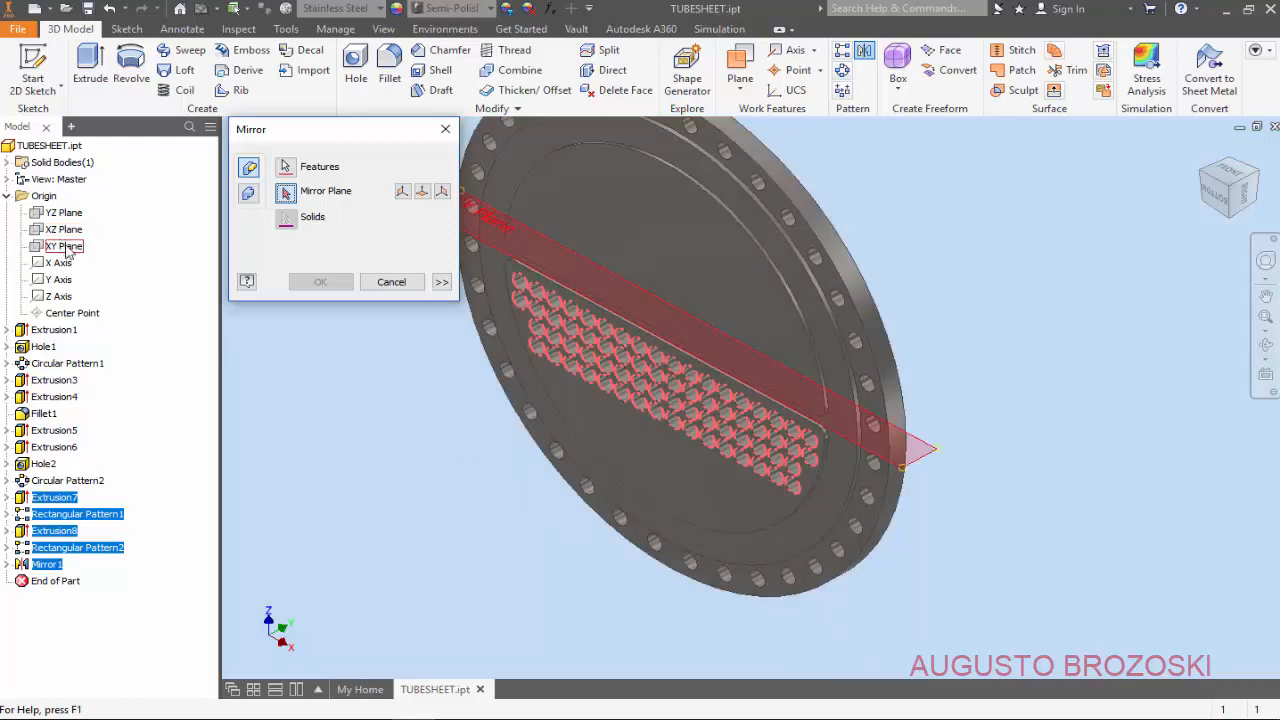
click(64, 247)
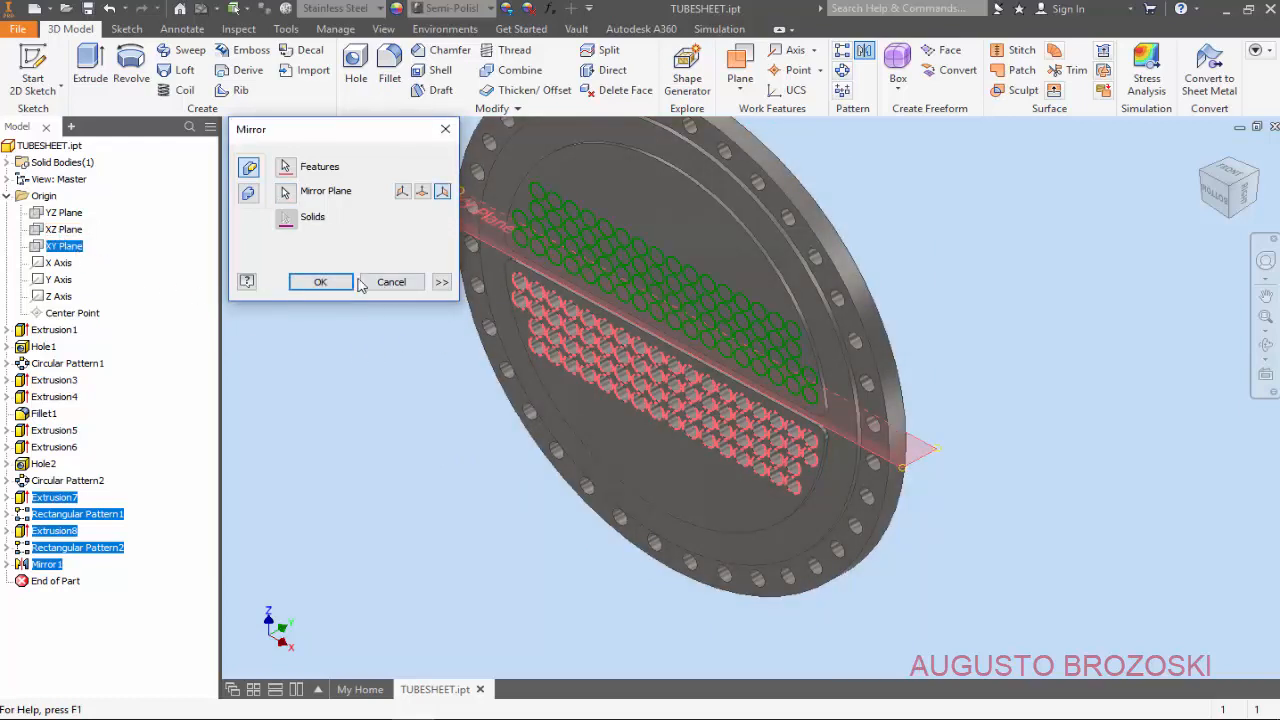
click(326, 282)
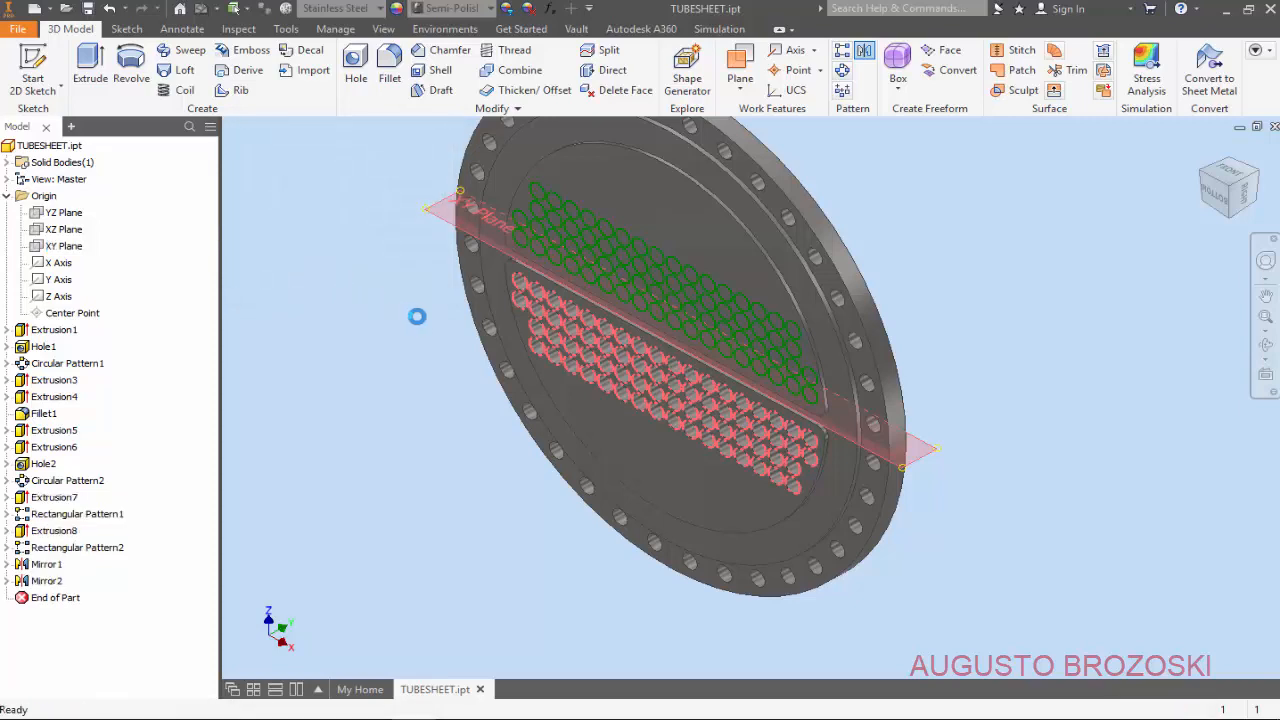
- Check the finished hole layout from the front and in the home view, and save the tubesheet part
middle_drag(850, 329, 910, 325)
click(1218, 200)
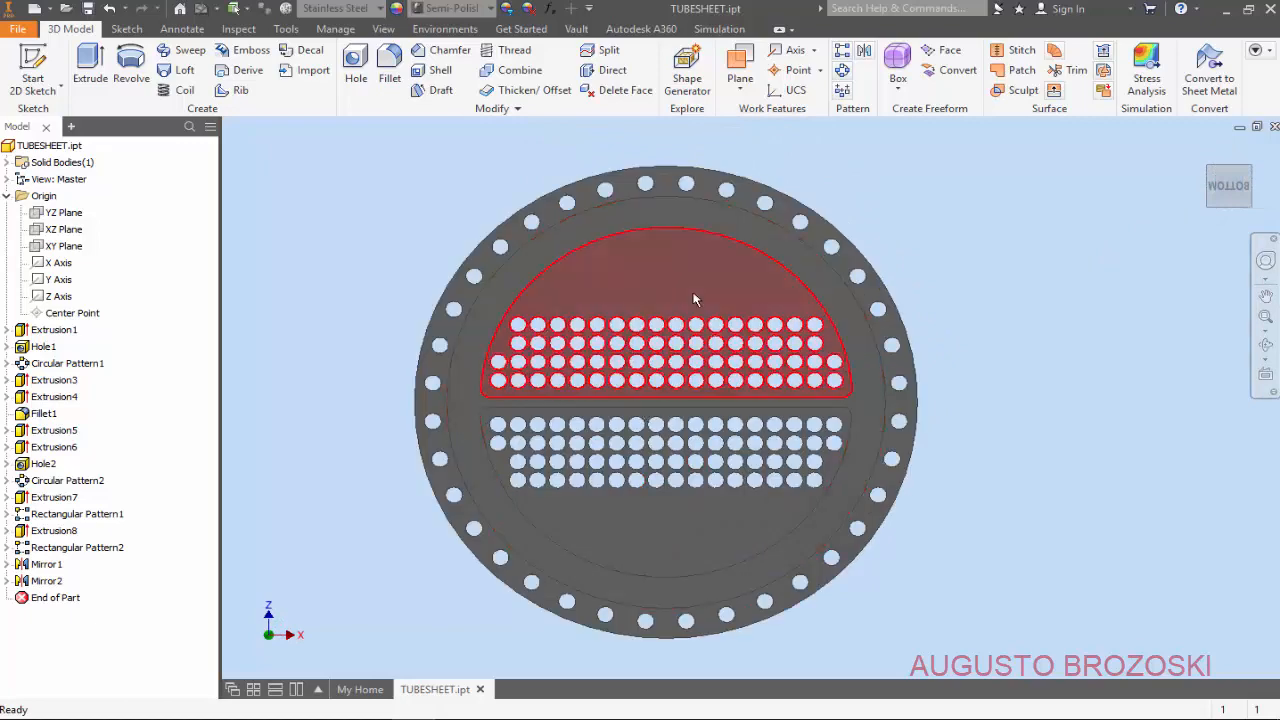
click(1206, 150)
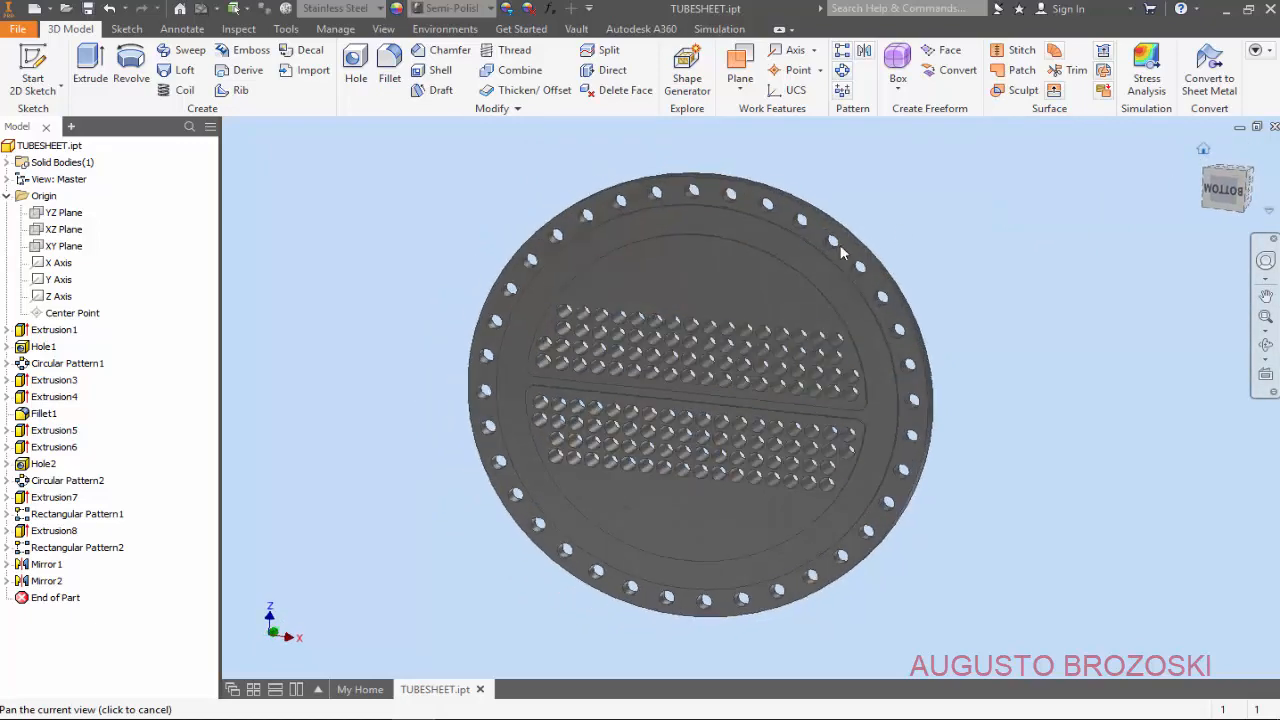
middle_drag(791, 375, 806, 326)
click(1204, 151)
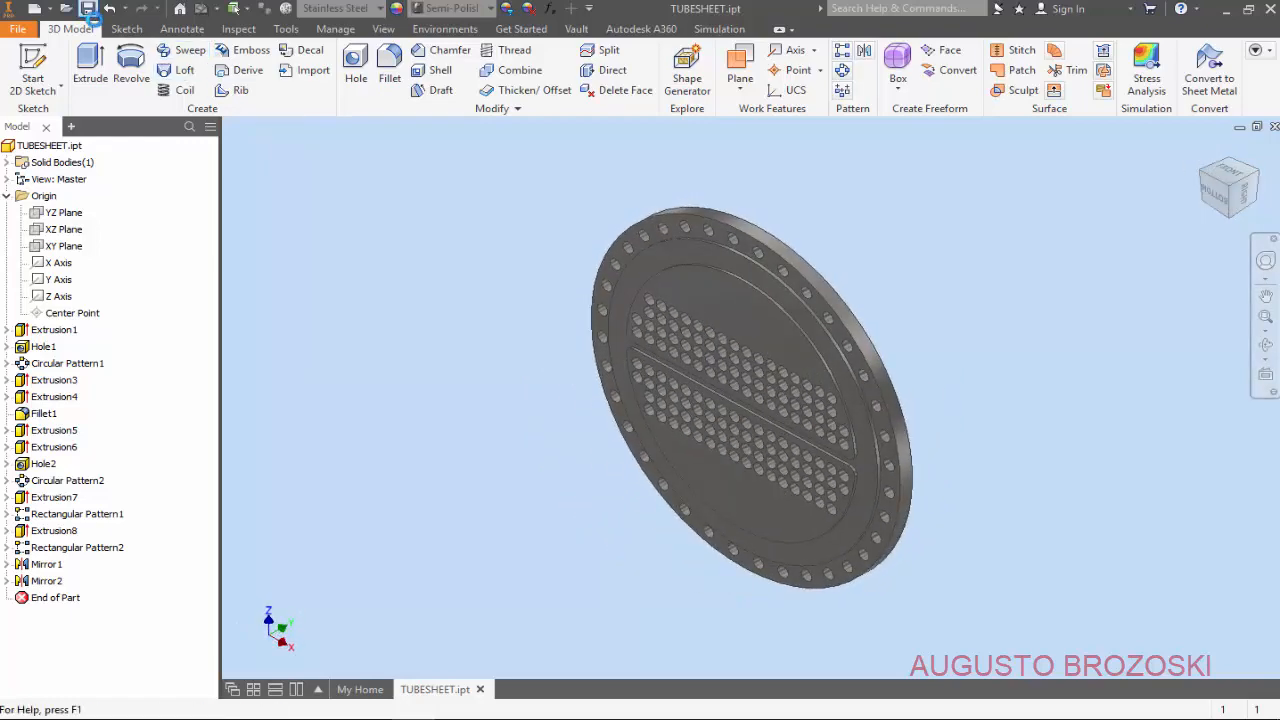
click(88, 9)
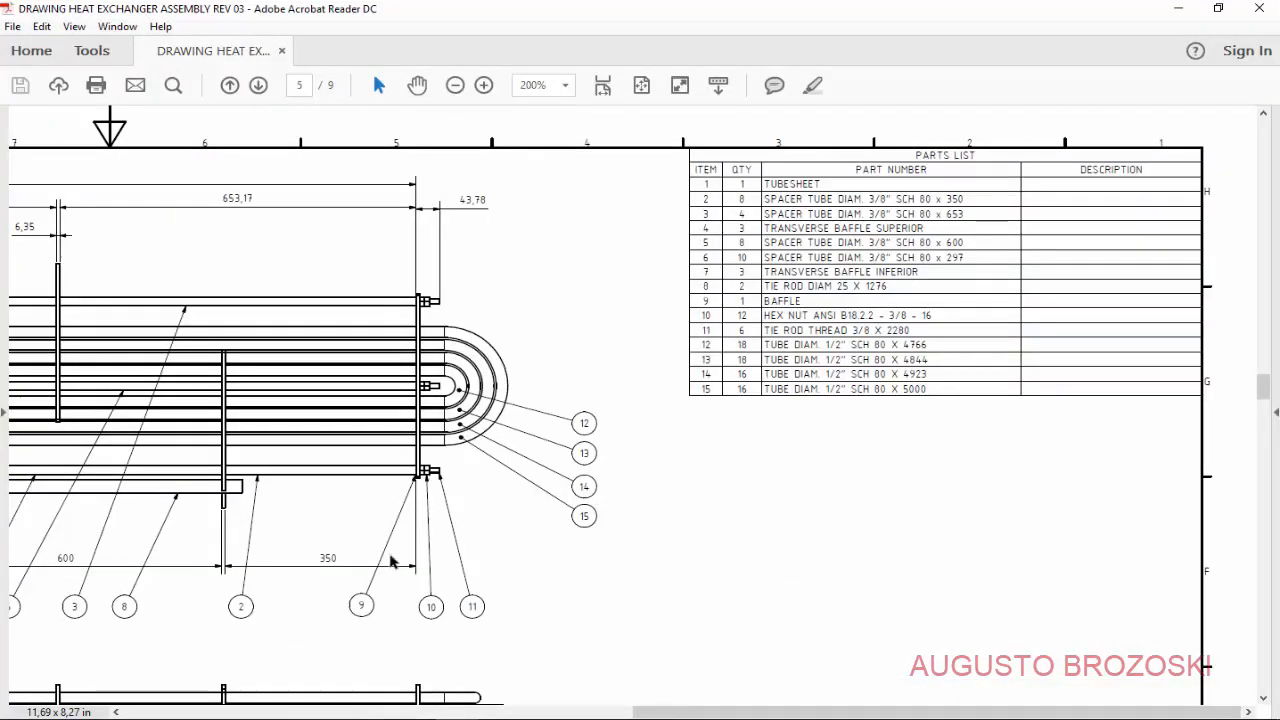
- Examine the dimensions of the baffle, item 9, on page 7 of the heat exchanger drawing in Acrobat Reader and return to Inventor
scroll(557, 407, down, 12)
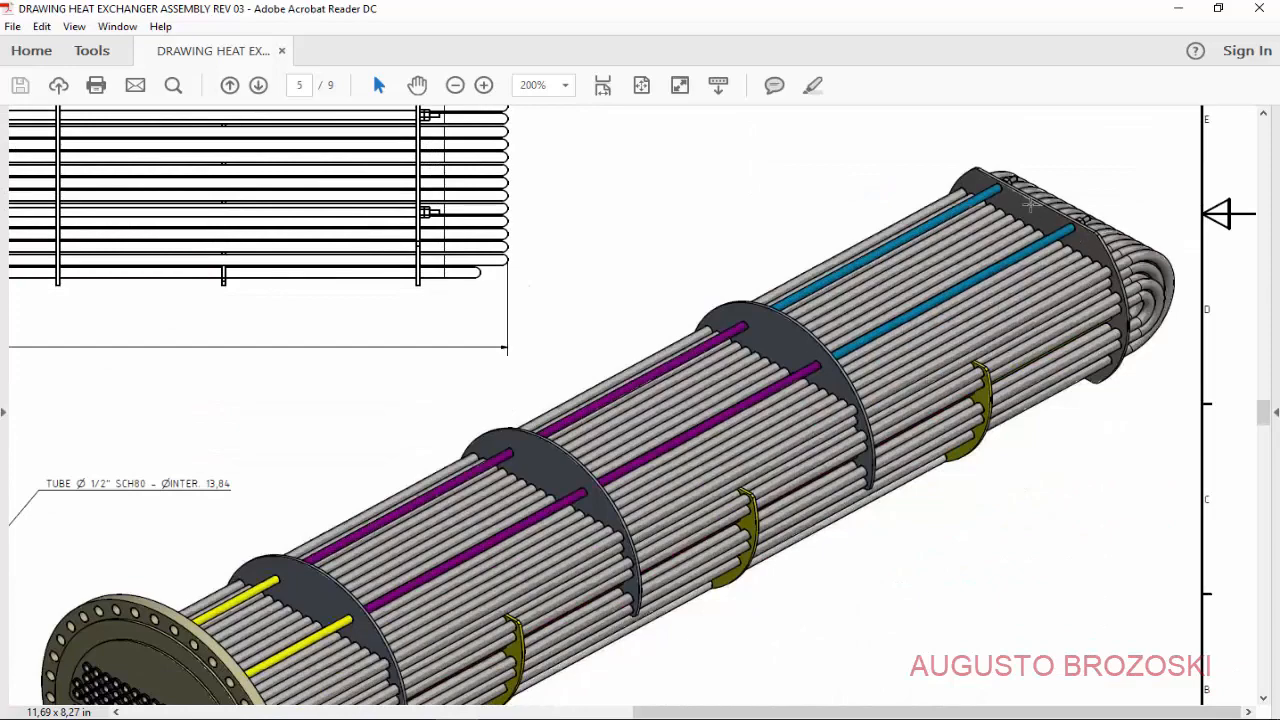
scroll(800, 340, down, 20)
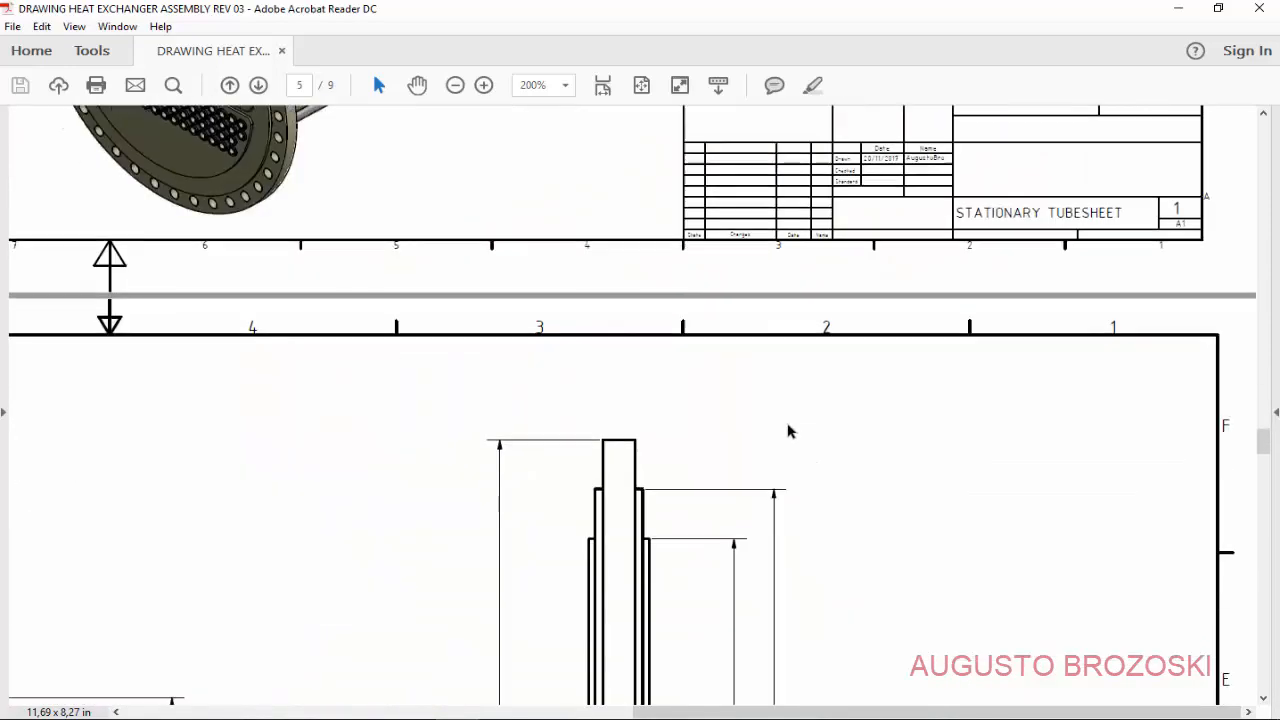
scroll(755, 458, down, 20)
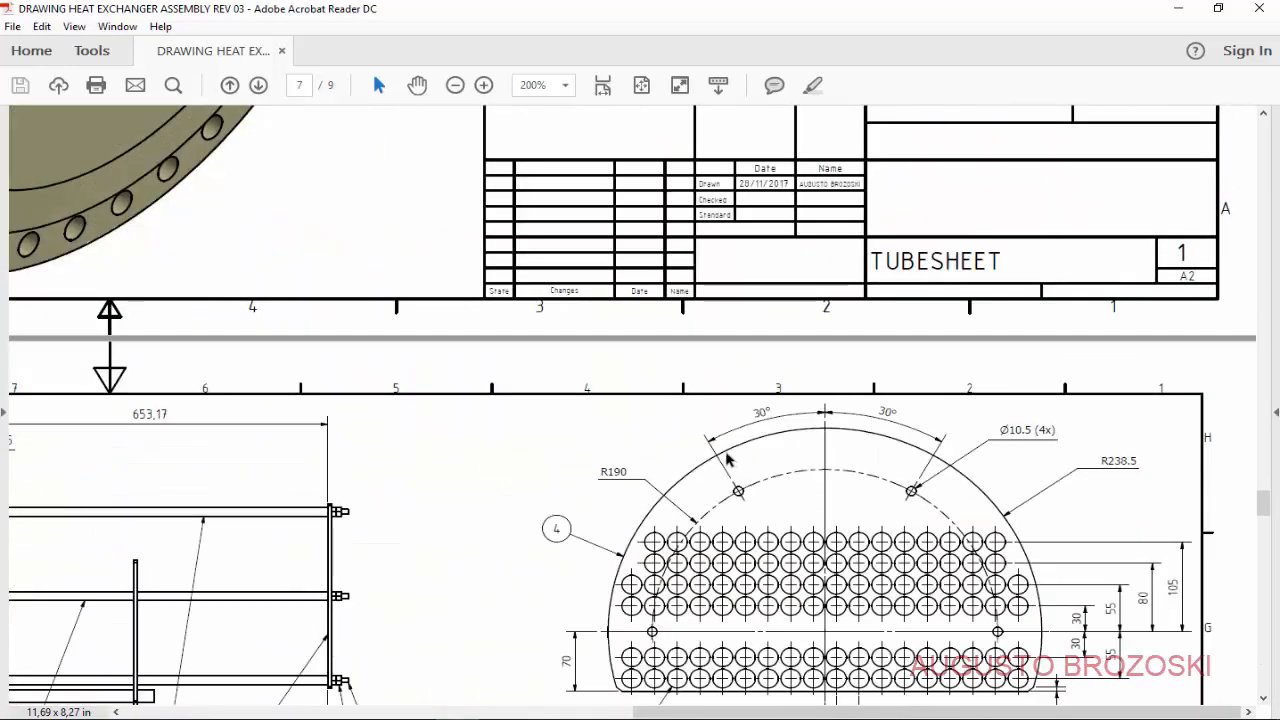
scroll(725, 459, up, 3)
scroll(750, 450, down, 15)
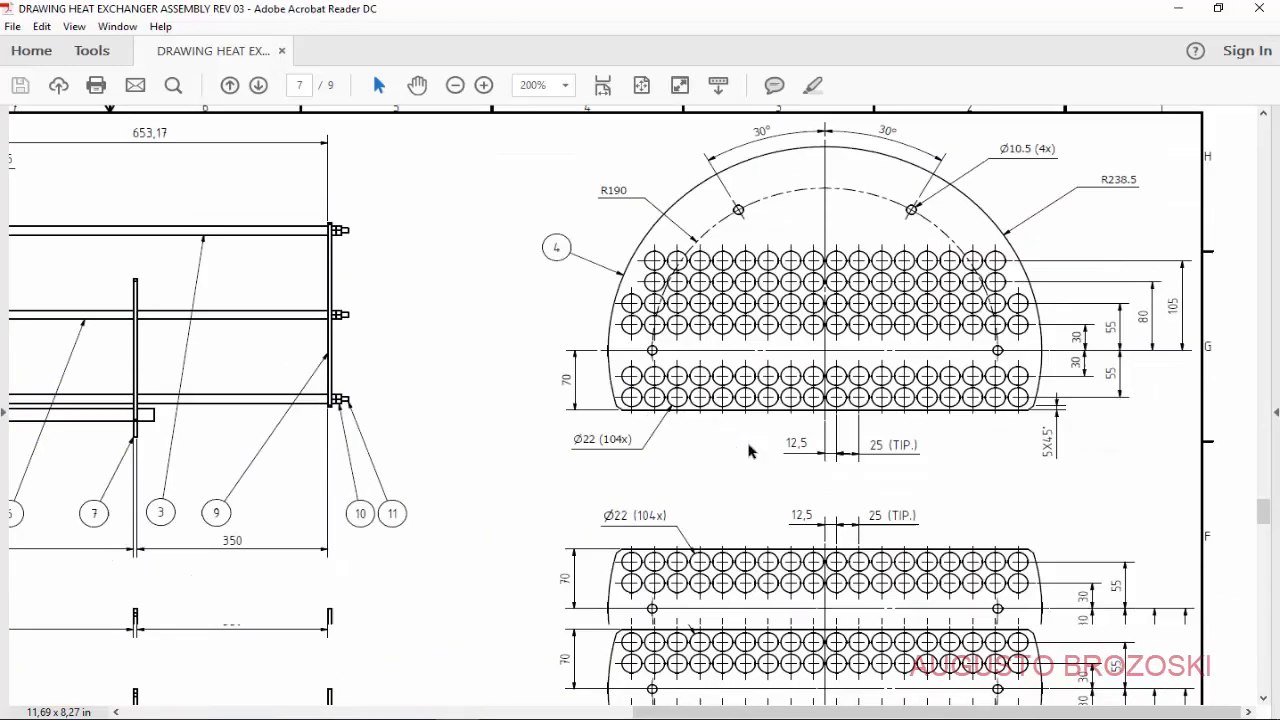
scroll(750, 452, down, 4)
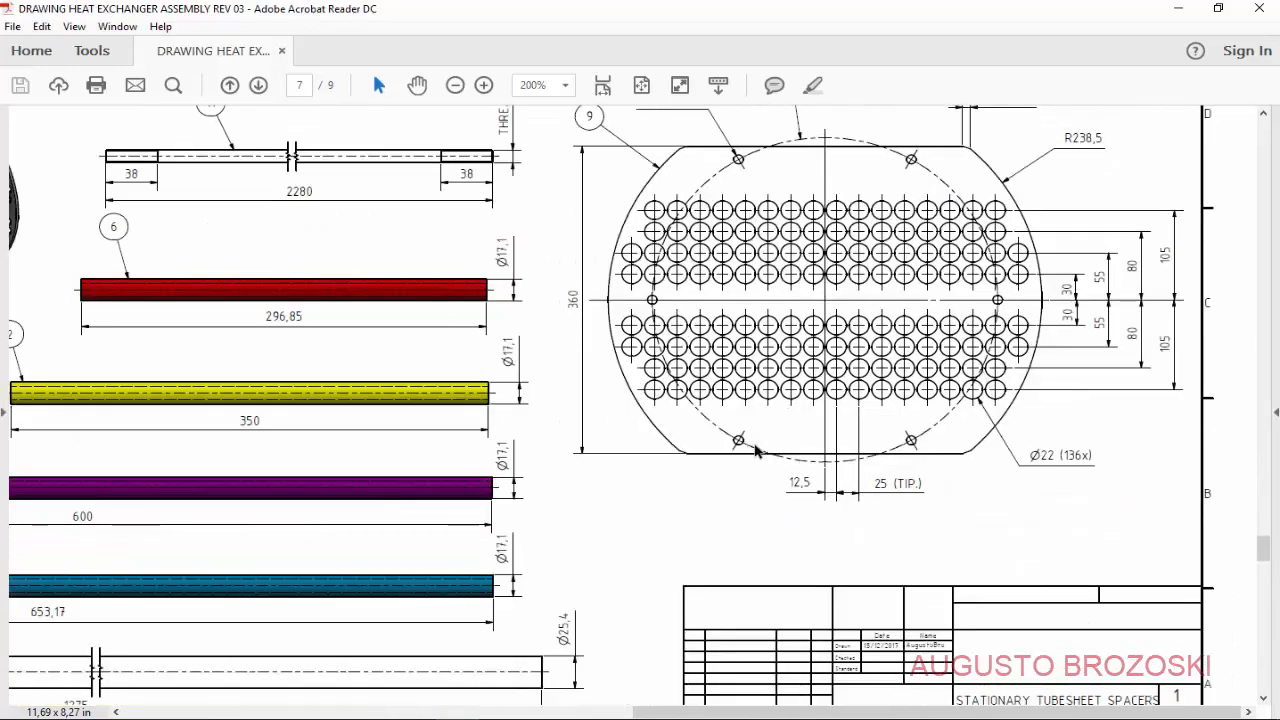
scroll(825, 397, up, 2)
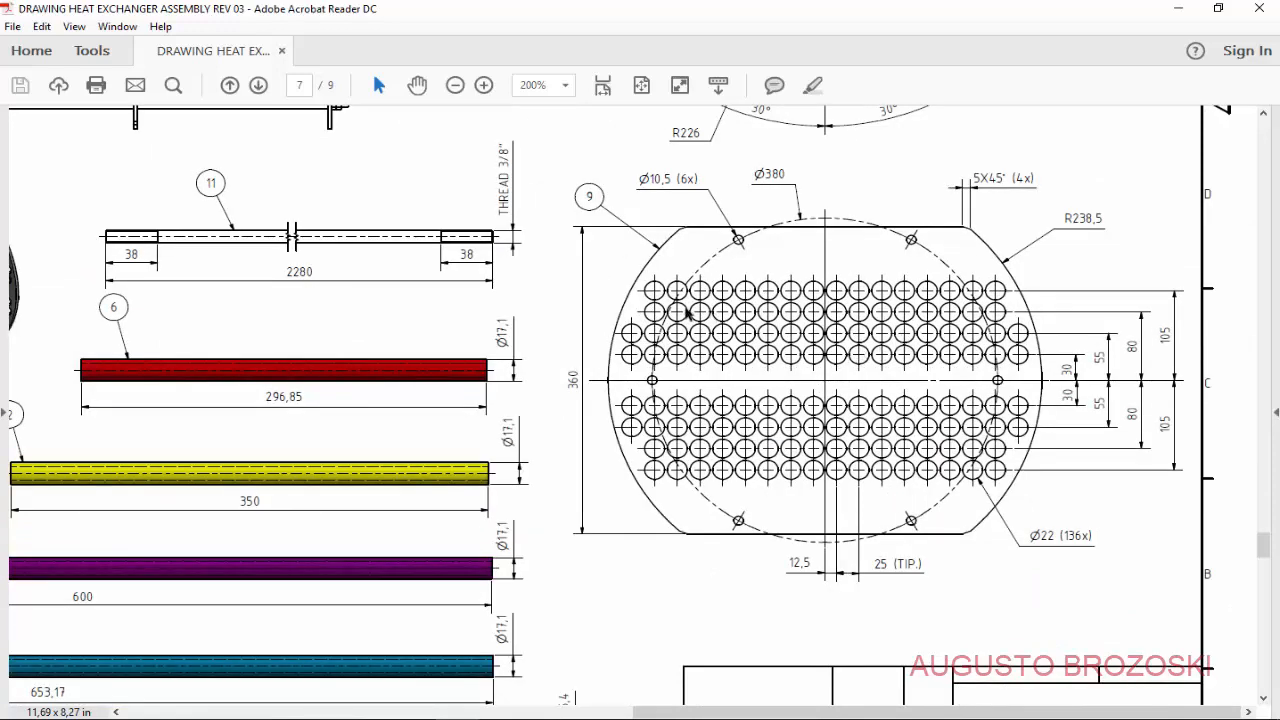
click(1178, 8)
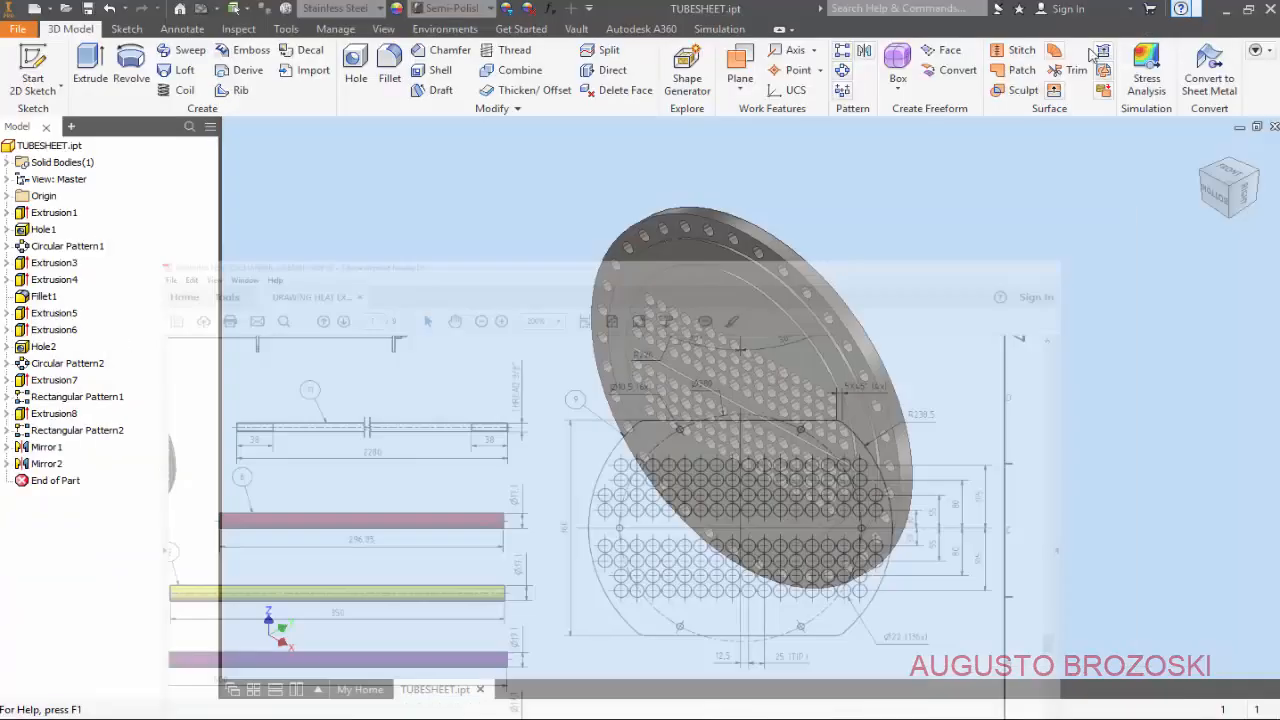
- Save the tubesheet part under the new name BAFFLE in the Heat Exchanger Video folder
click(18, 30)
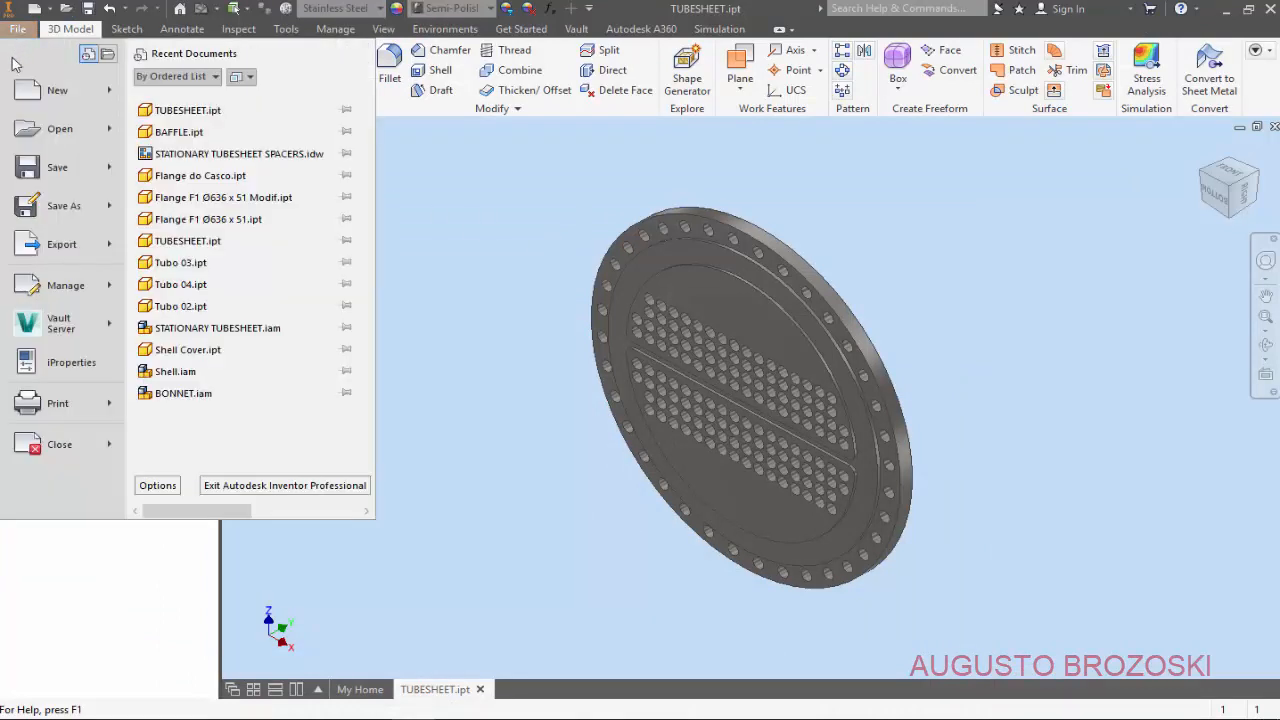
click(48, 208)
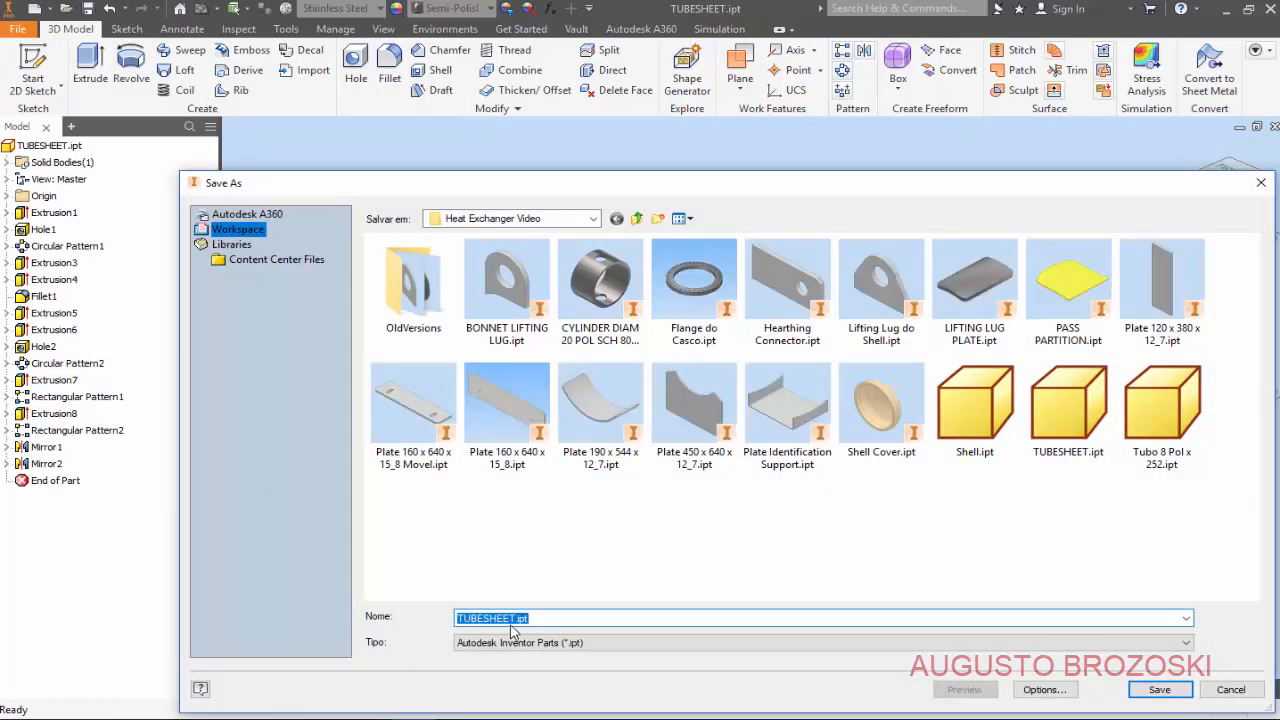
text(BA)
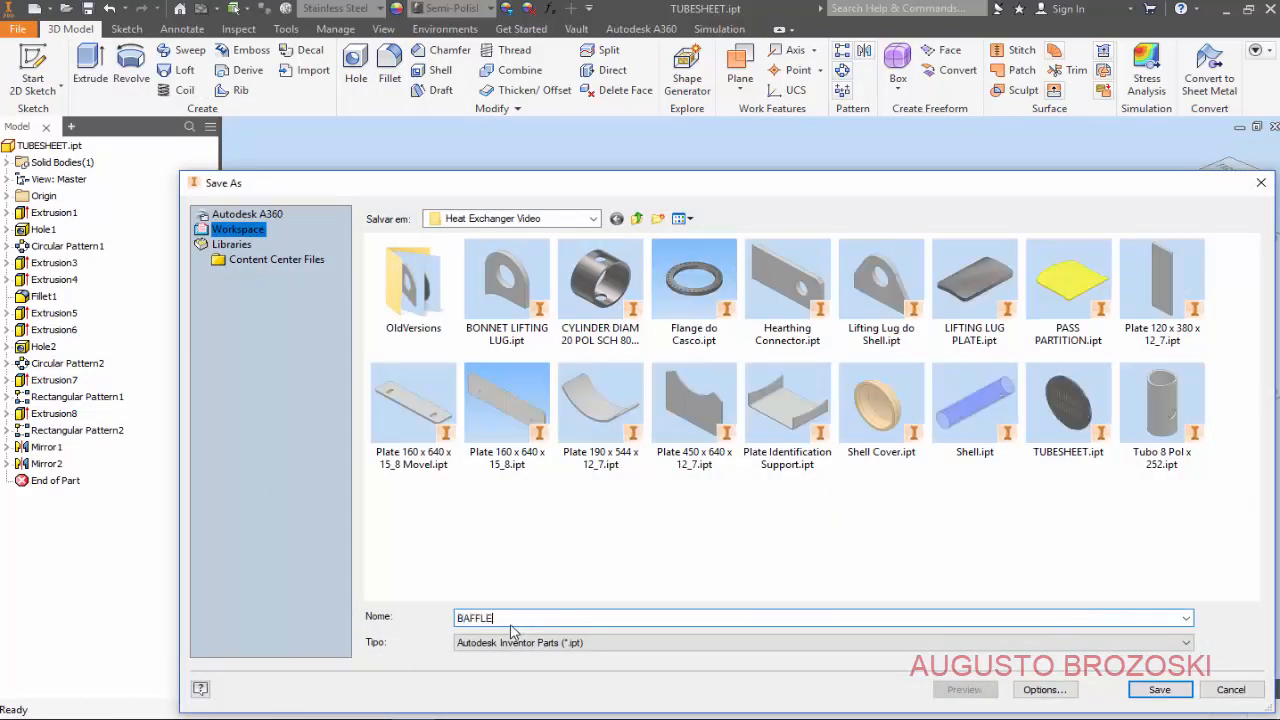
text(FFLE)
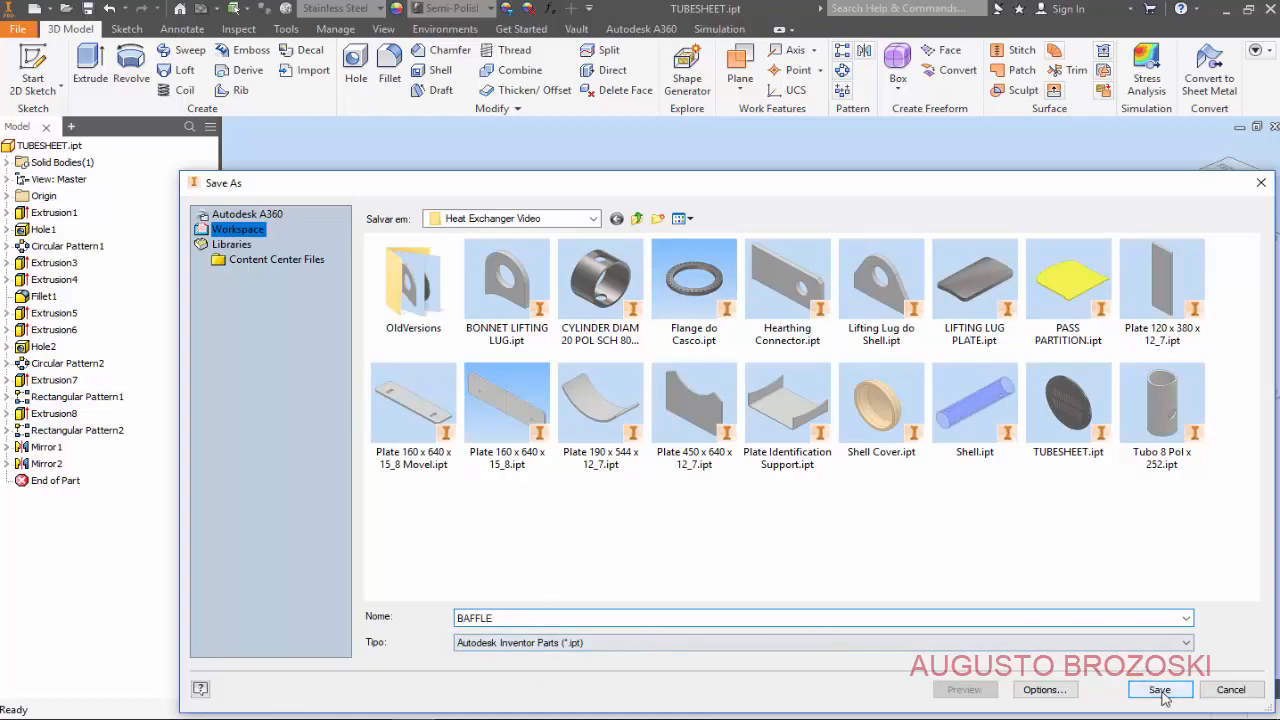
click(1158, 689)
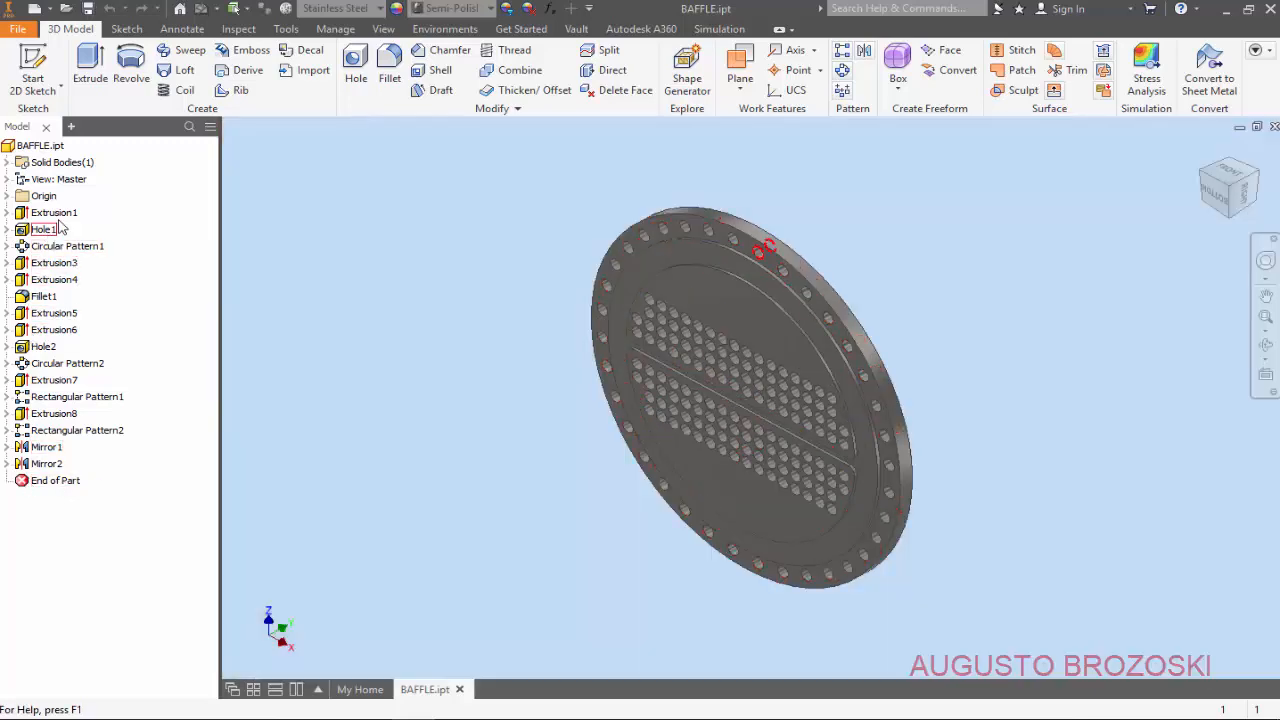
- Roll the baffle part back to just after Extrusion1 and open its Sketch1 for editing
mouse_move(25, 485)
mouse_down()
mouse_move(55, 235)
mouse_move(88, 226)
mouse_up()
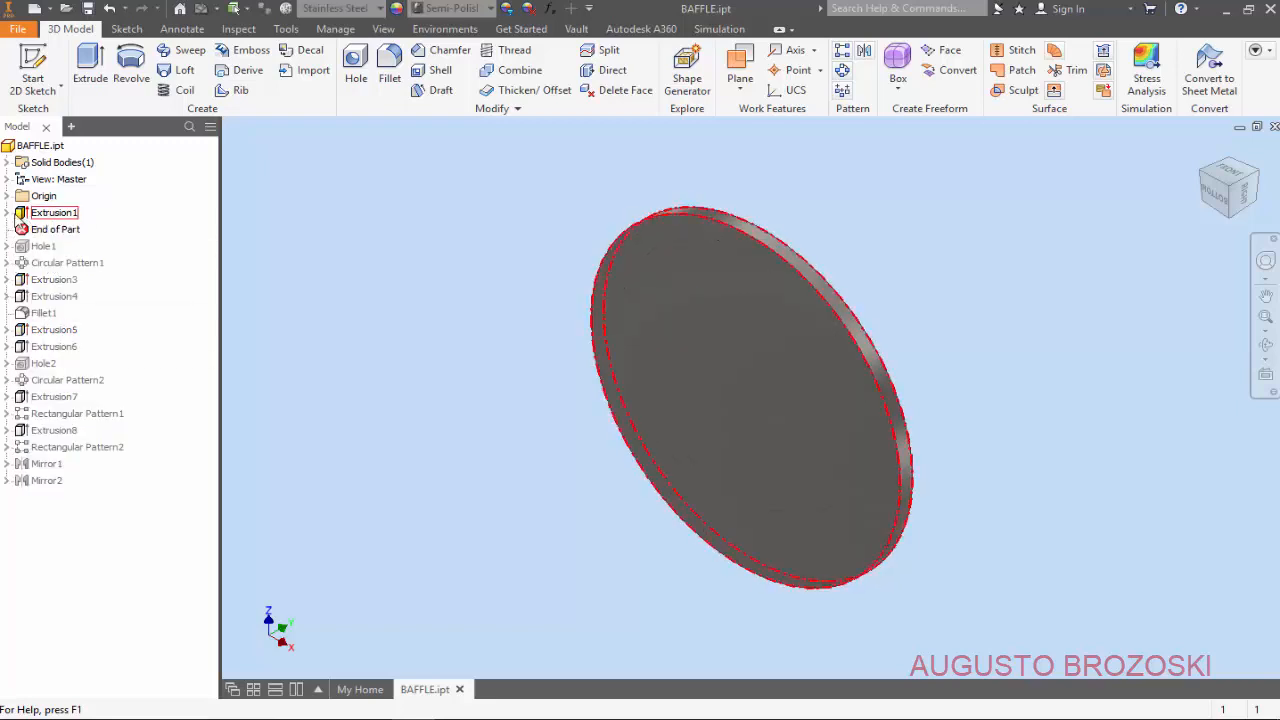
click(8, 213)
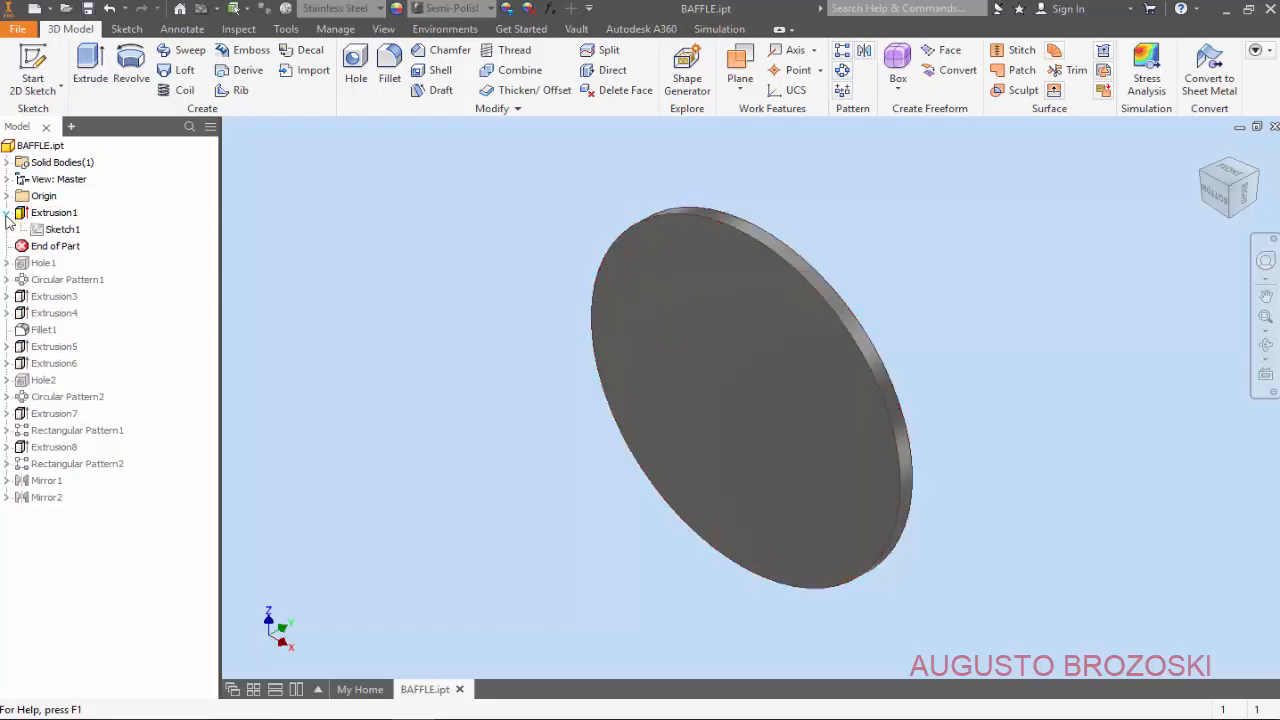
right_click(58, 233)
click(128, 278)
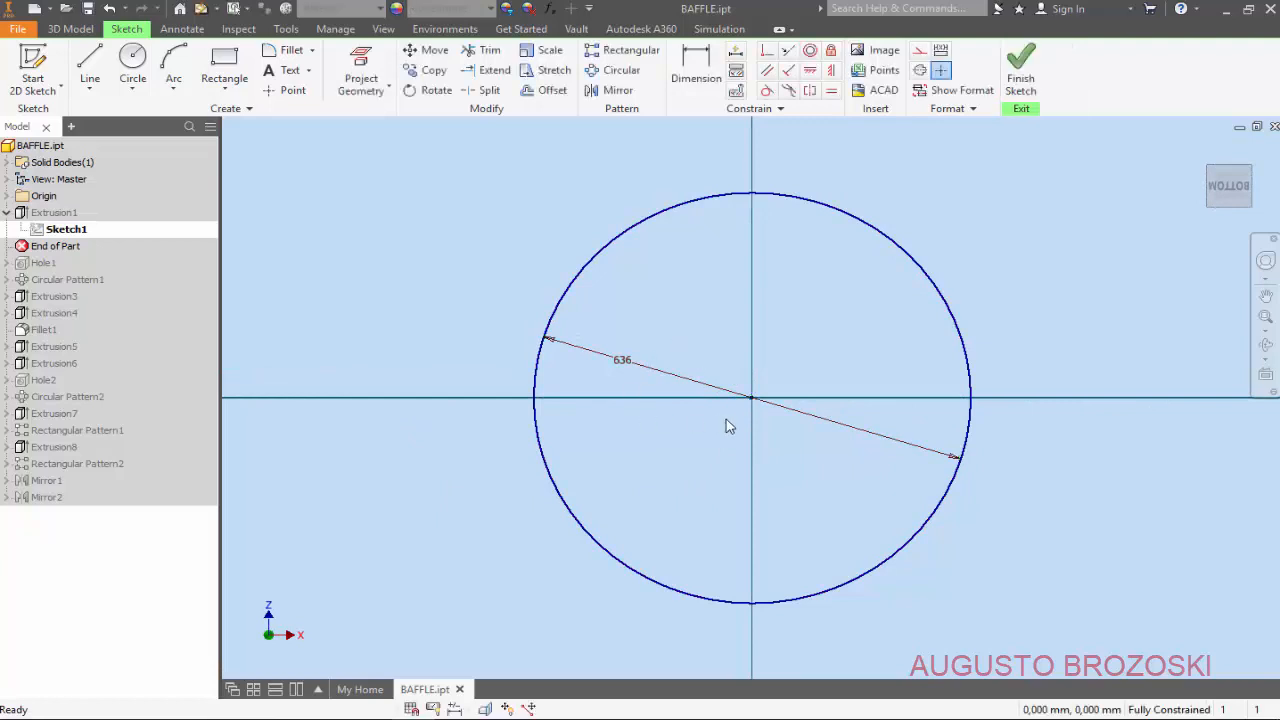
- Sketch two horizontal lines across the full width of the circle, one about 202 mm above its centre and one below it
click(90, 62)
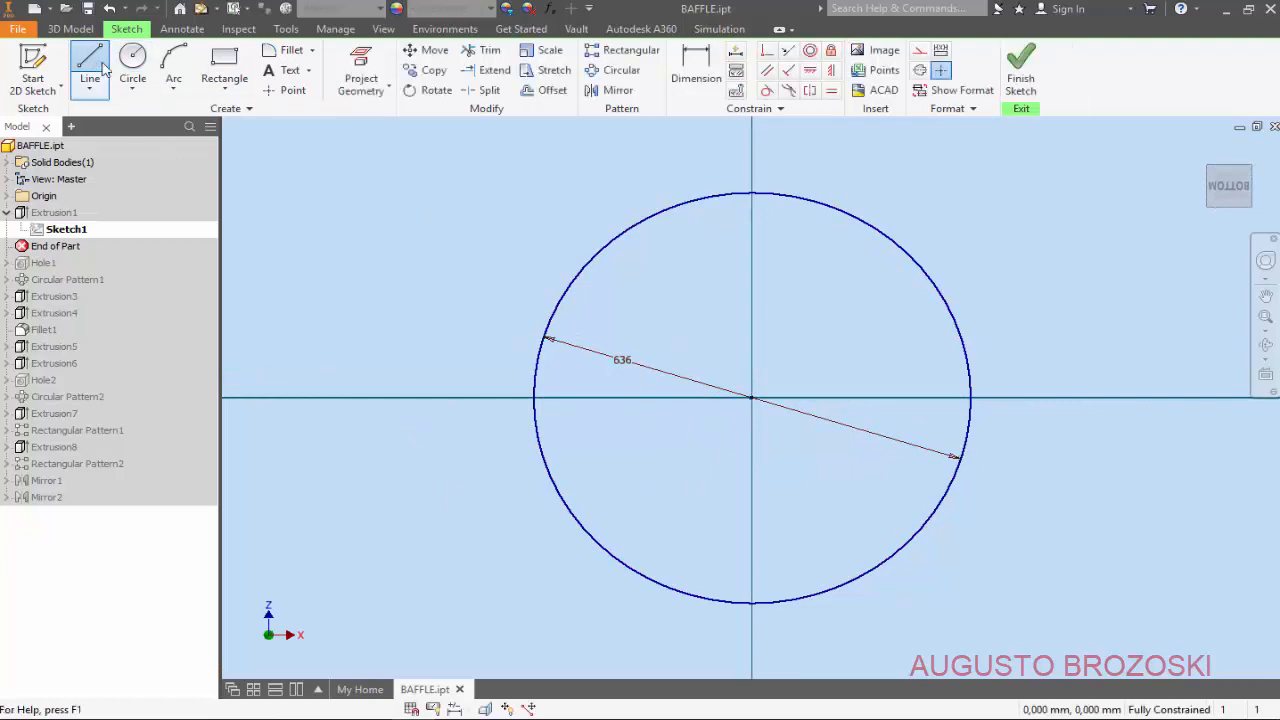
click(568, 267)
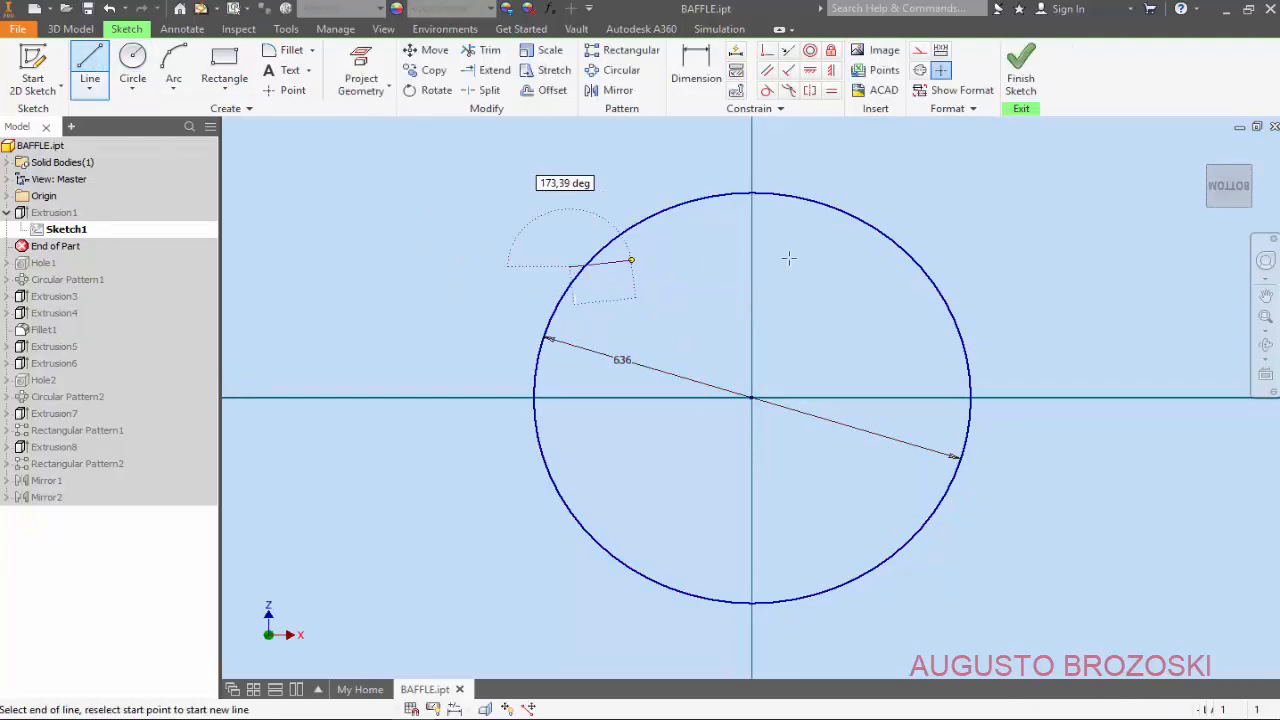
click(952, 267)
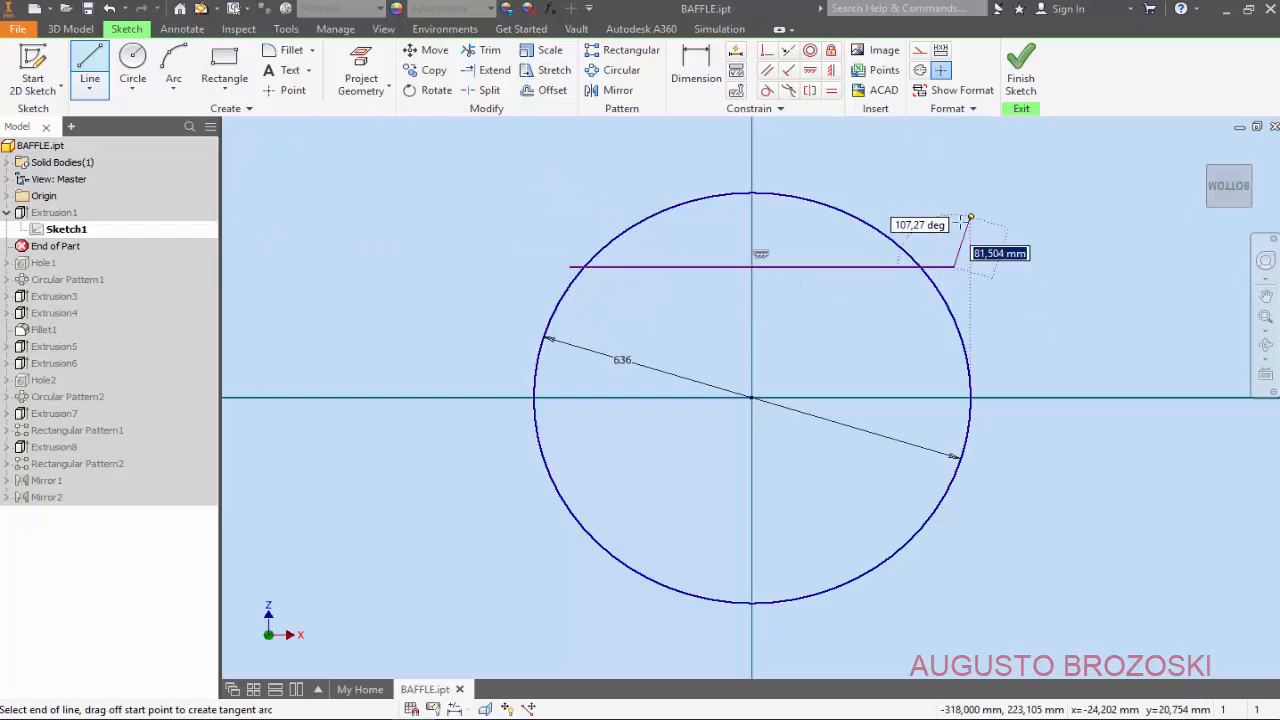
key(Escape)
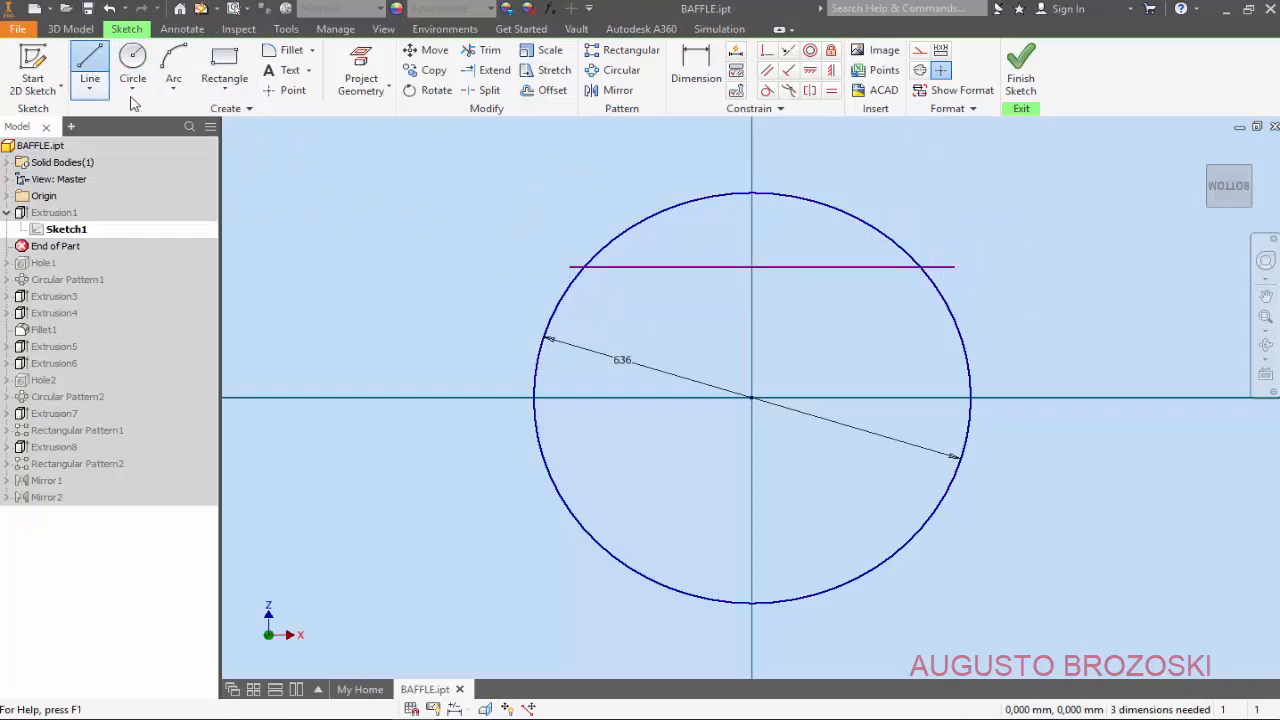
click(556, 552)
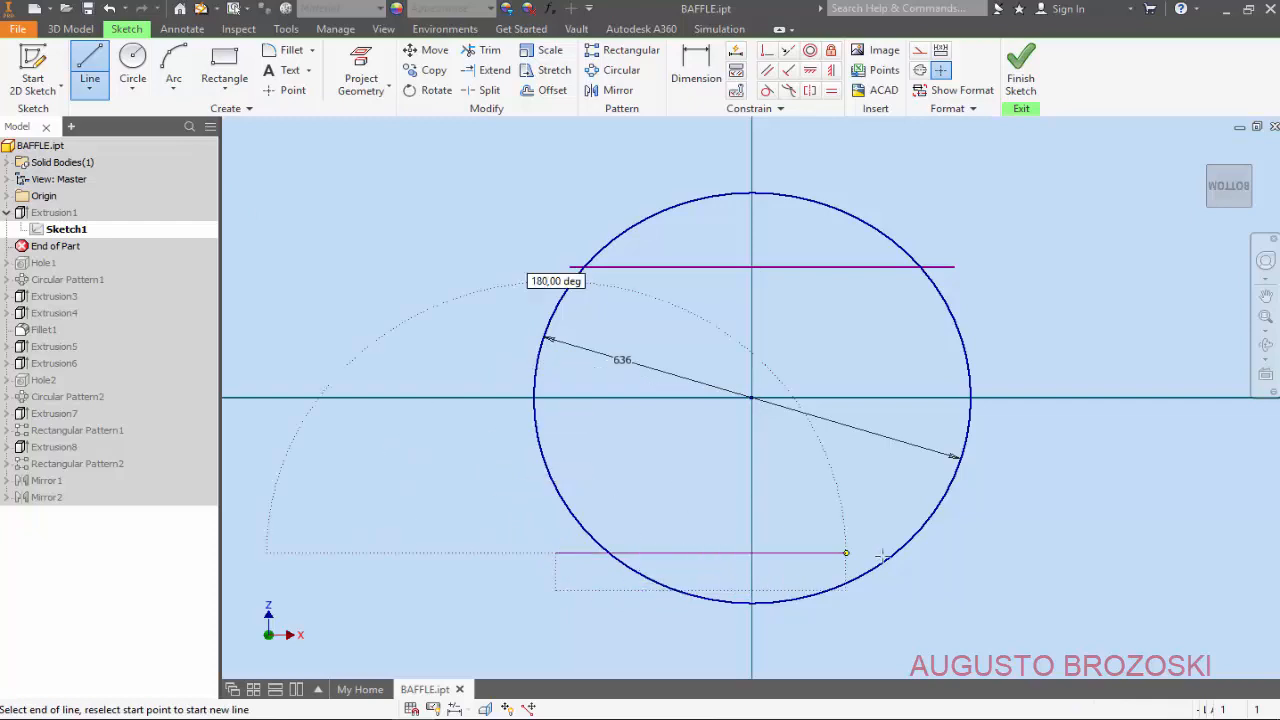
click(954, 552)
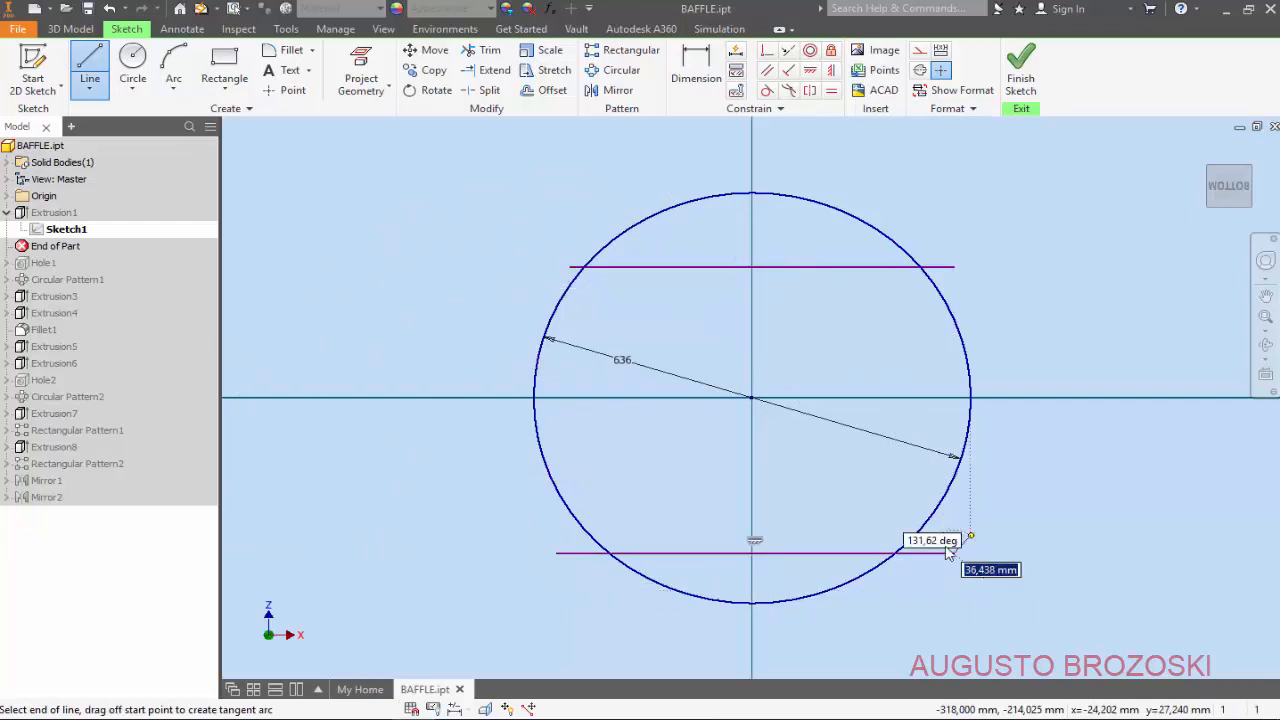
key(Escape)
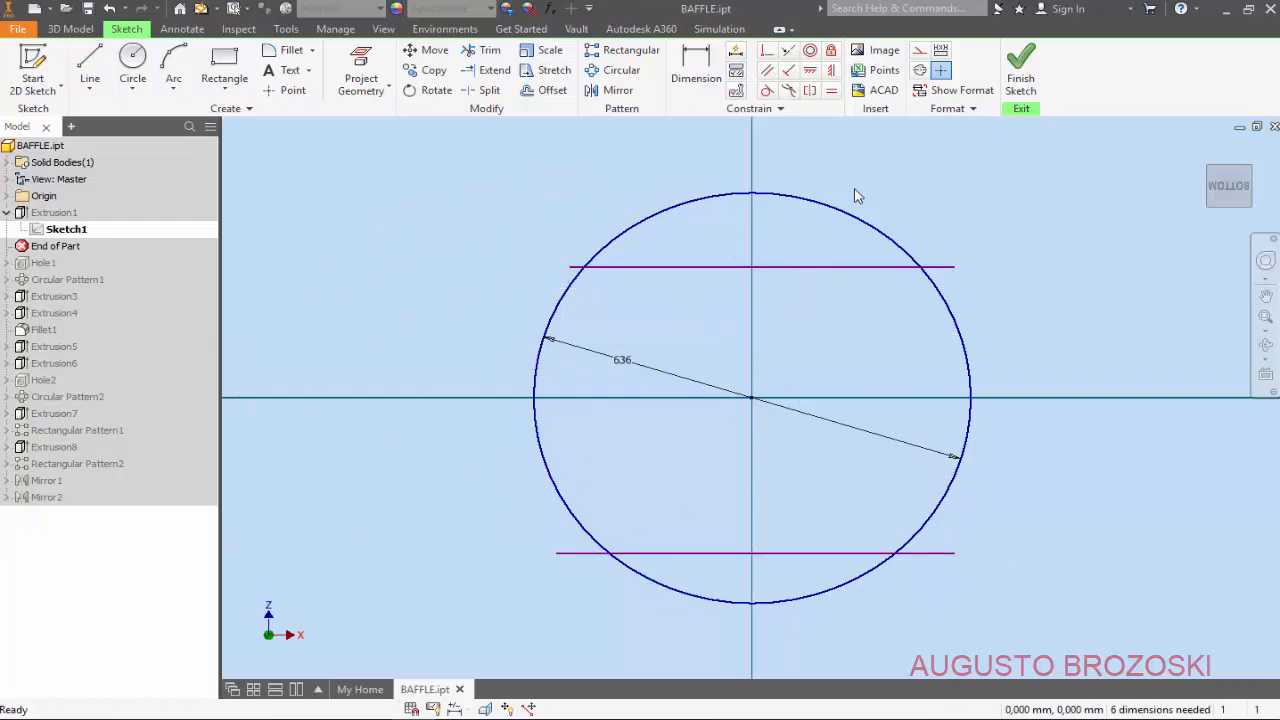
- Try to apply a horizontal constraint to the upper line
click(810, 70)
click(806, 267)
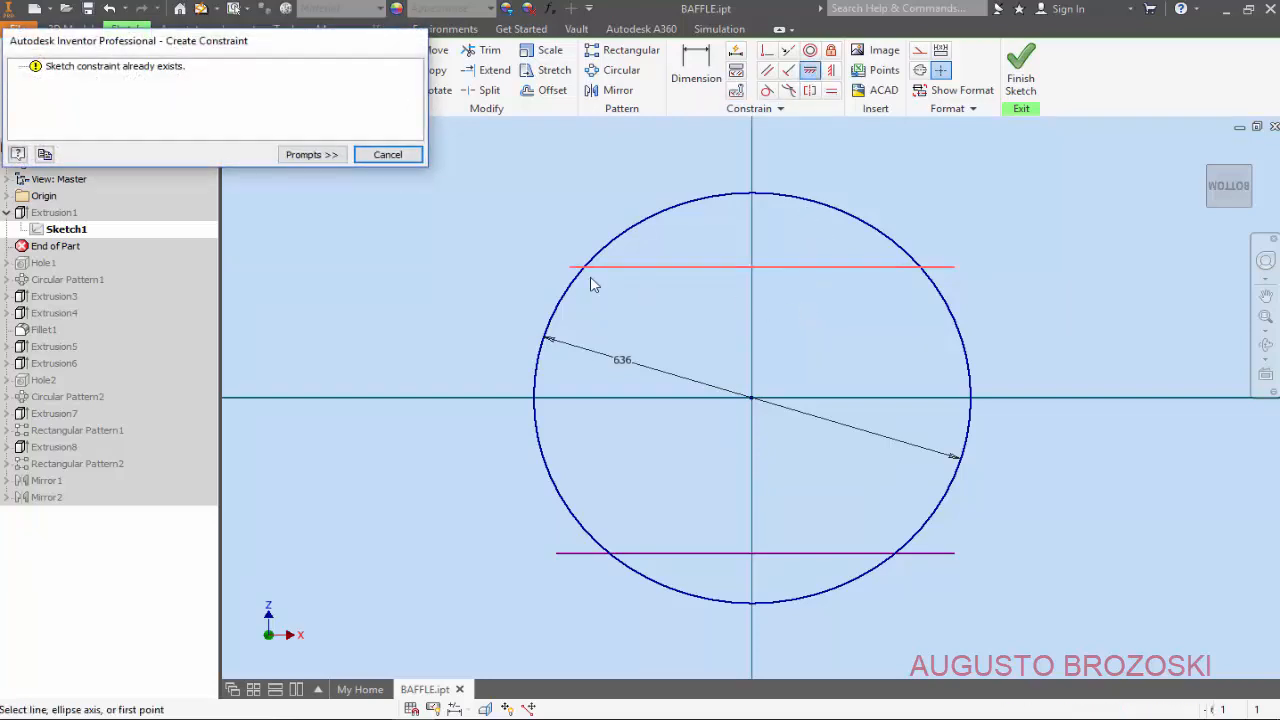
click(399, 158)
key(Escape)
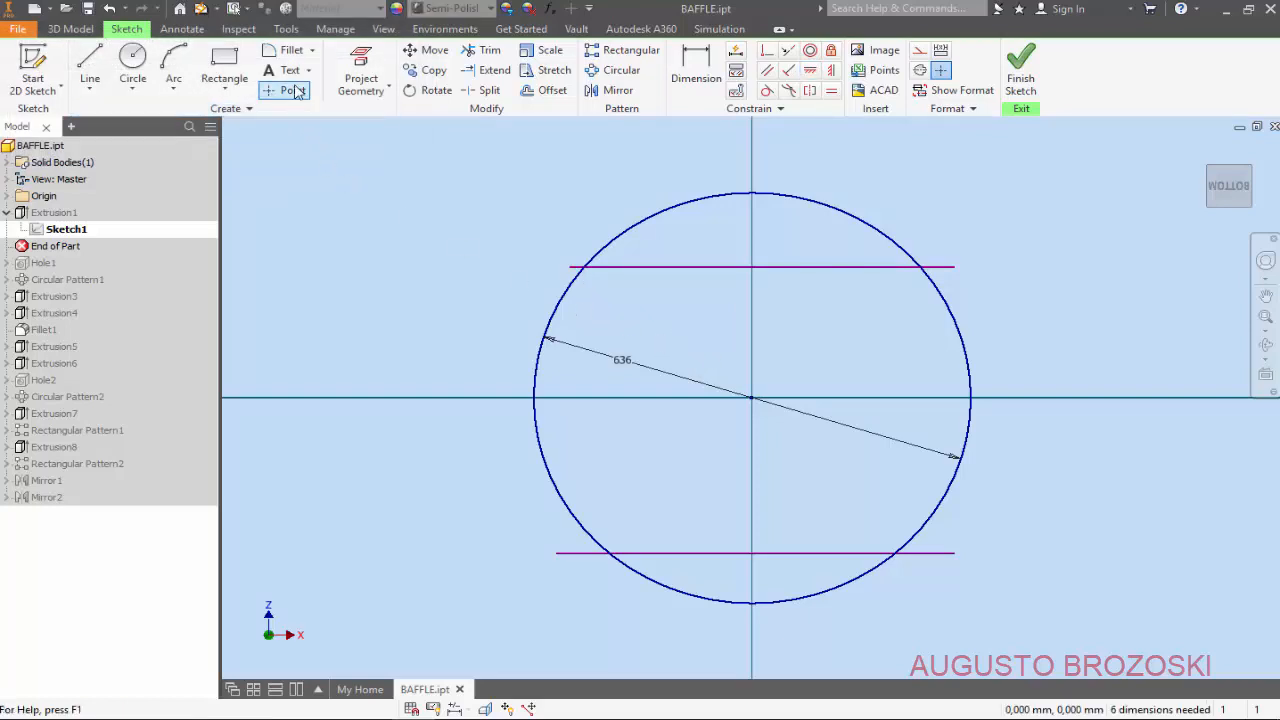
- Trim the circle's arcs above and below the two lines and the line ends outside the circle, leaving a closed baffle outline
click(486, 50)
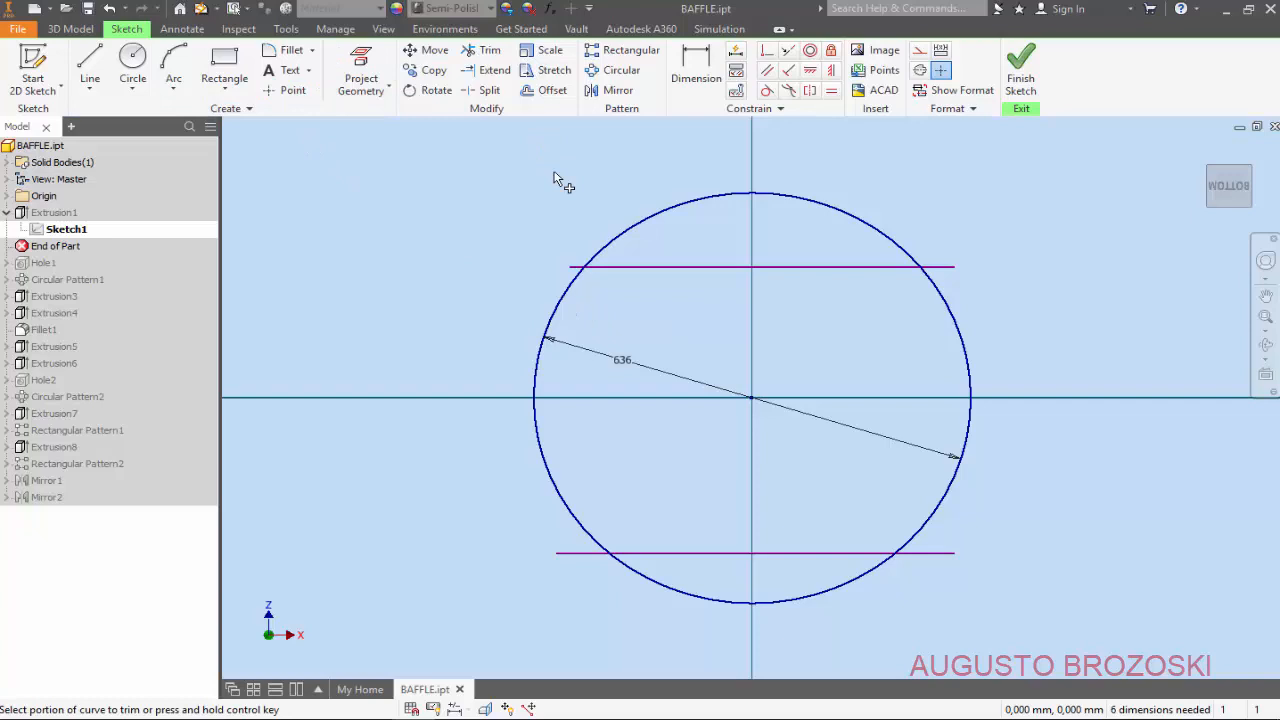
click(643, 229)
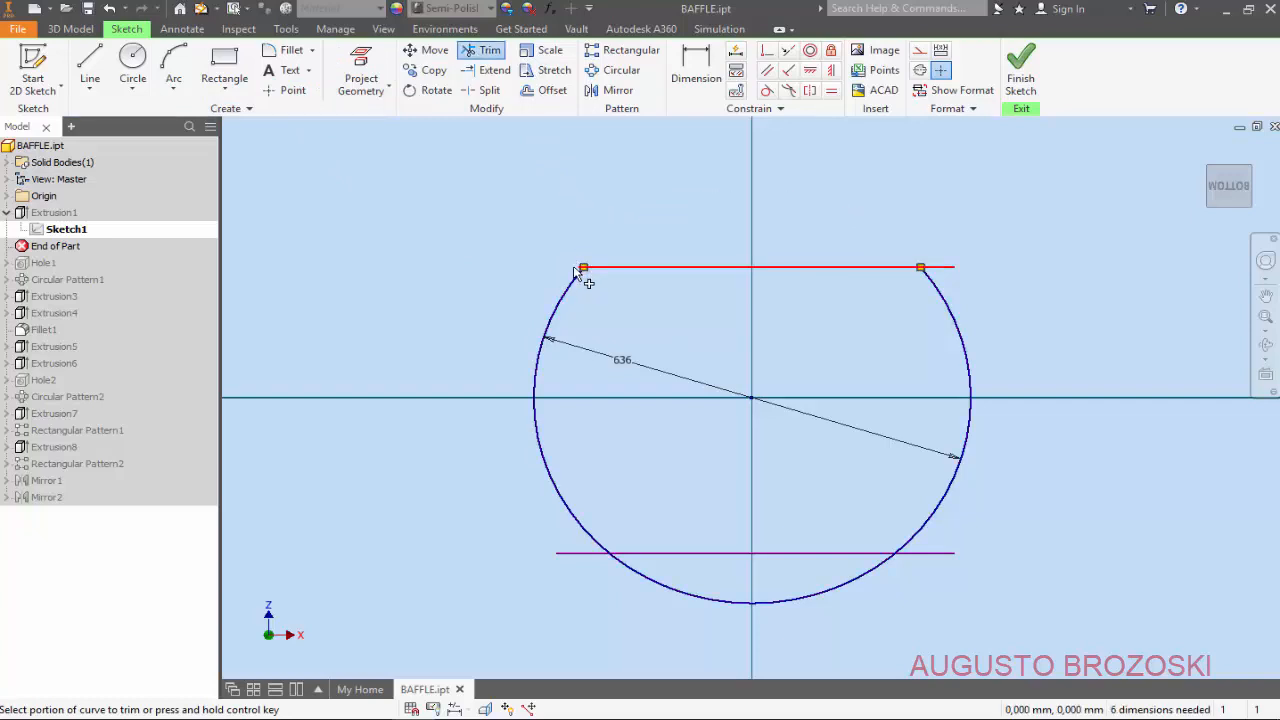
click(944, 267)
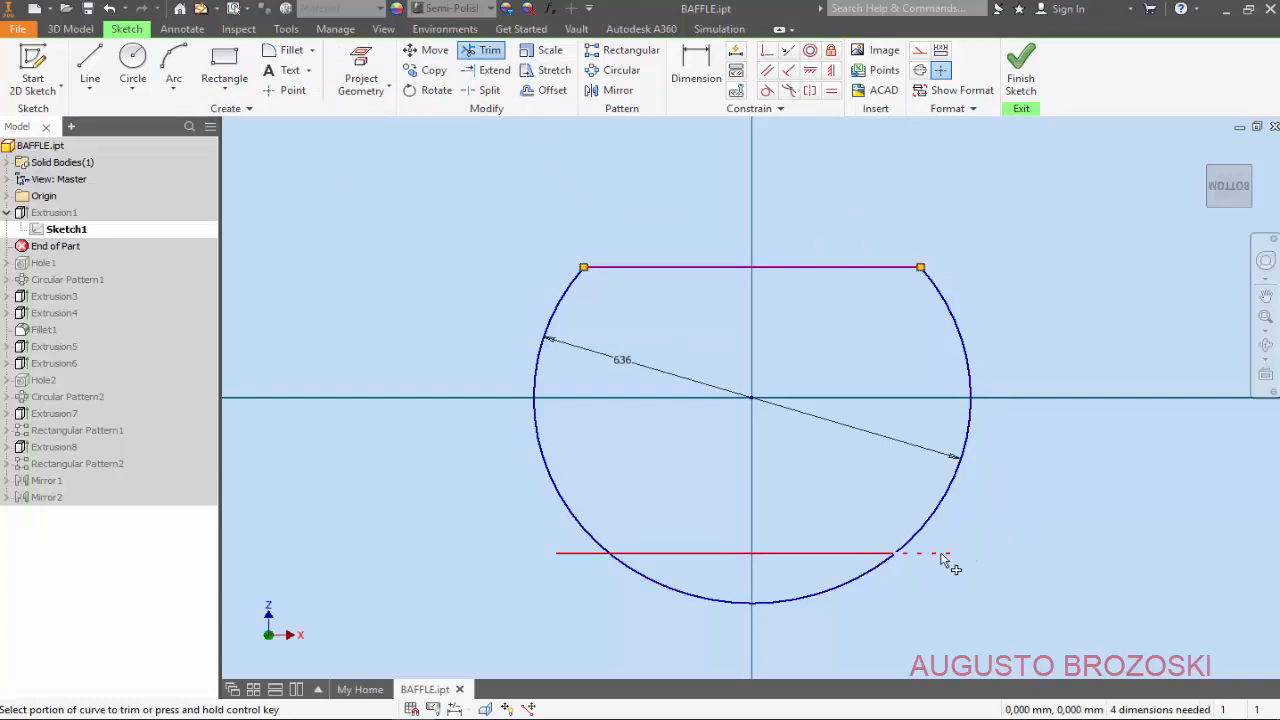
click(578, 560)
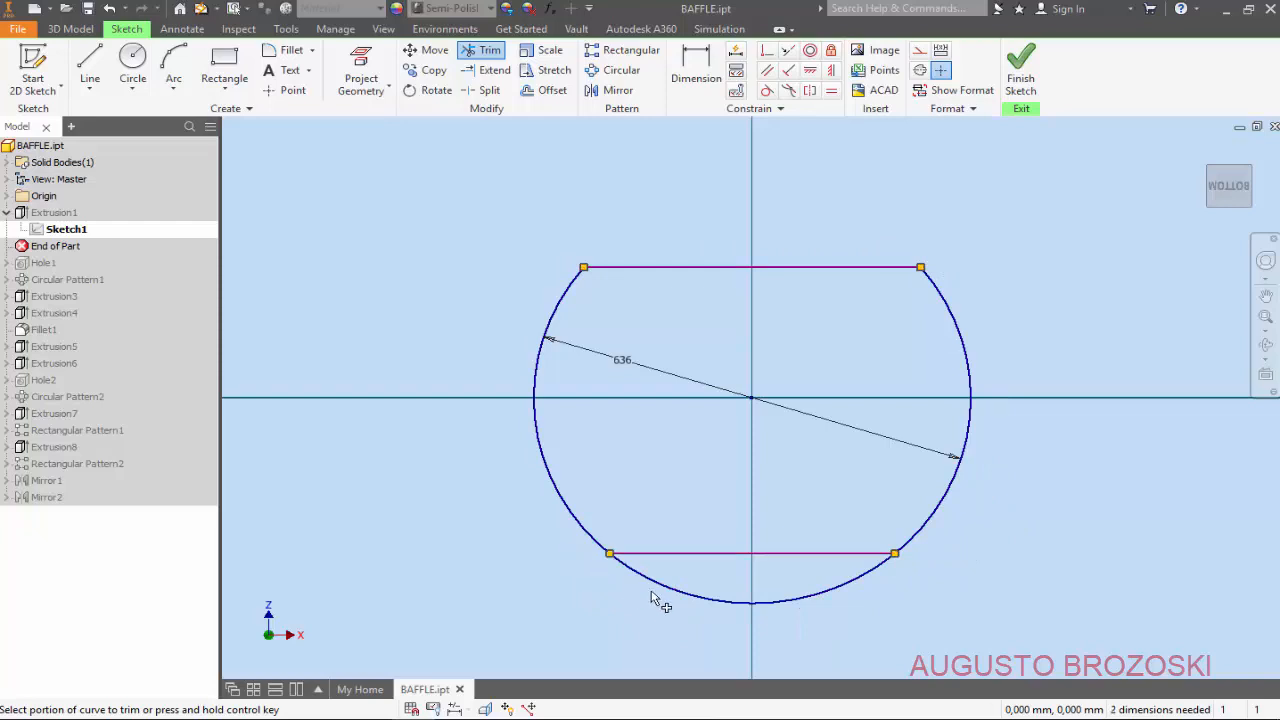
click(714, 604)
- Dimension the upper flat edge at 180 mm from the sketch centre point
click(696, 66)
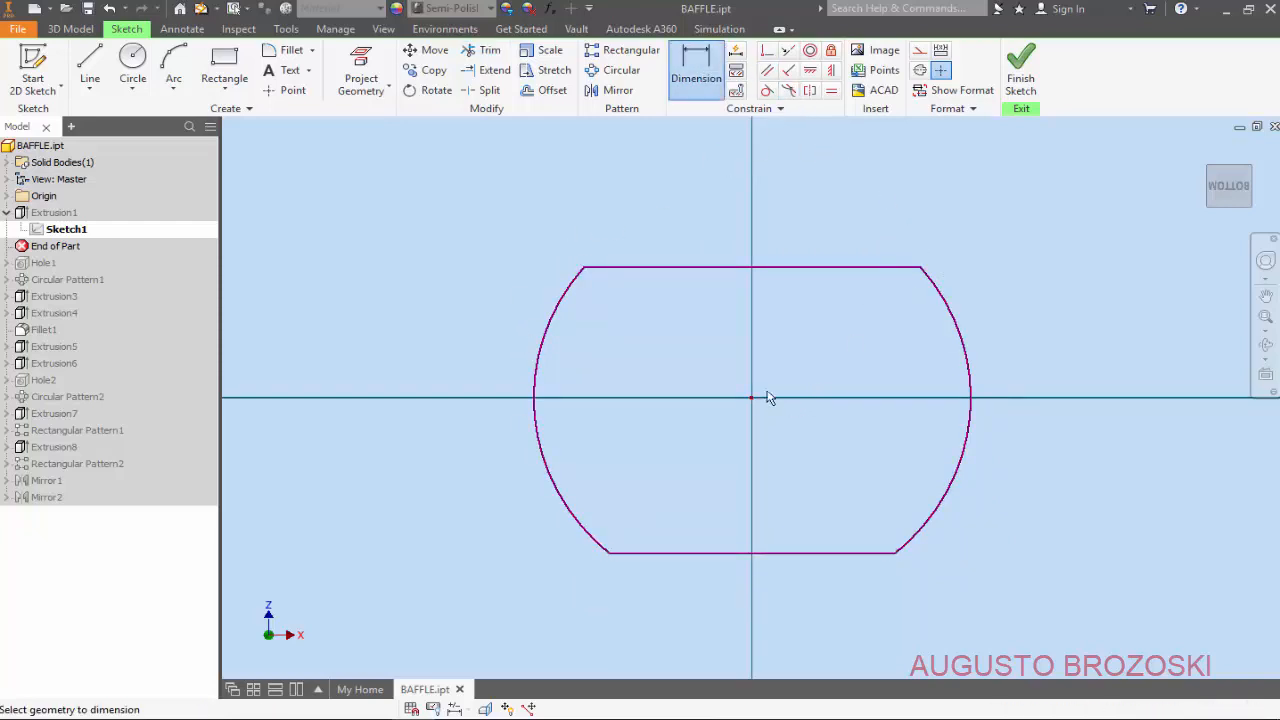
click(896, 268)
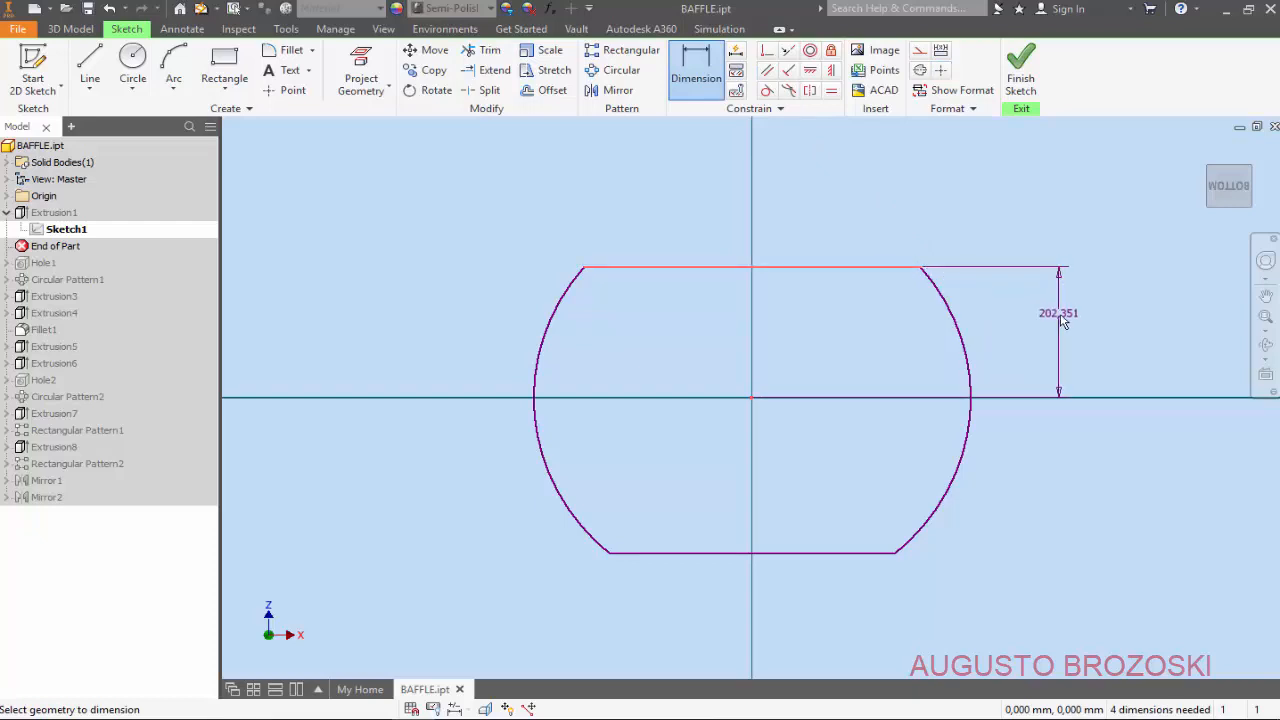
click(1059, 314)
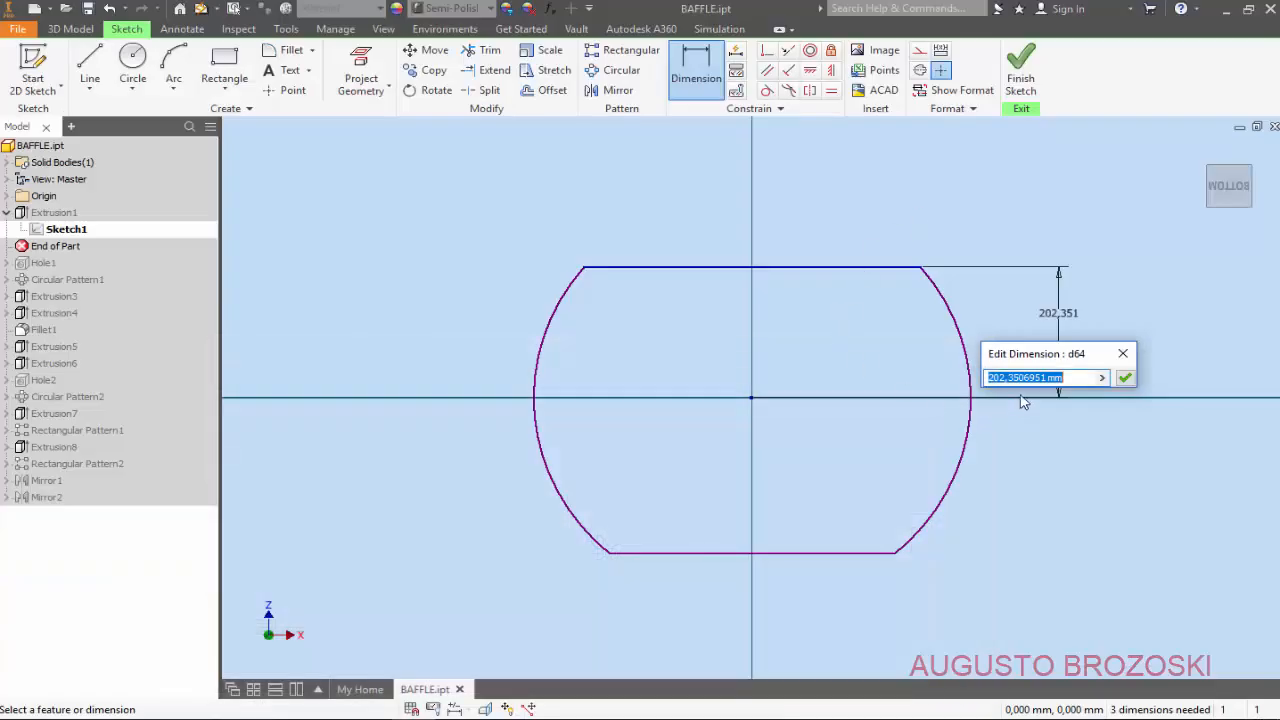
text(180)
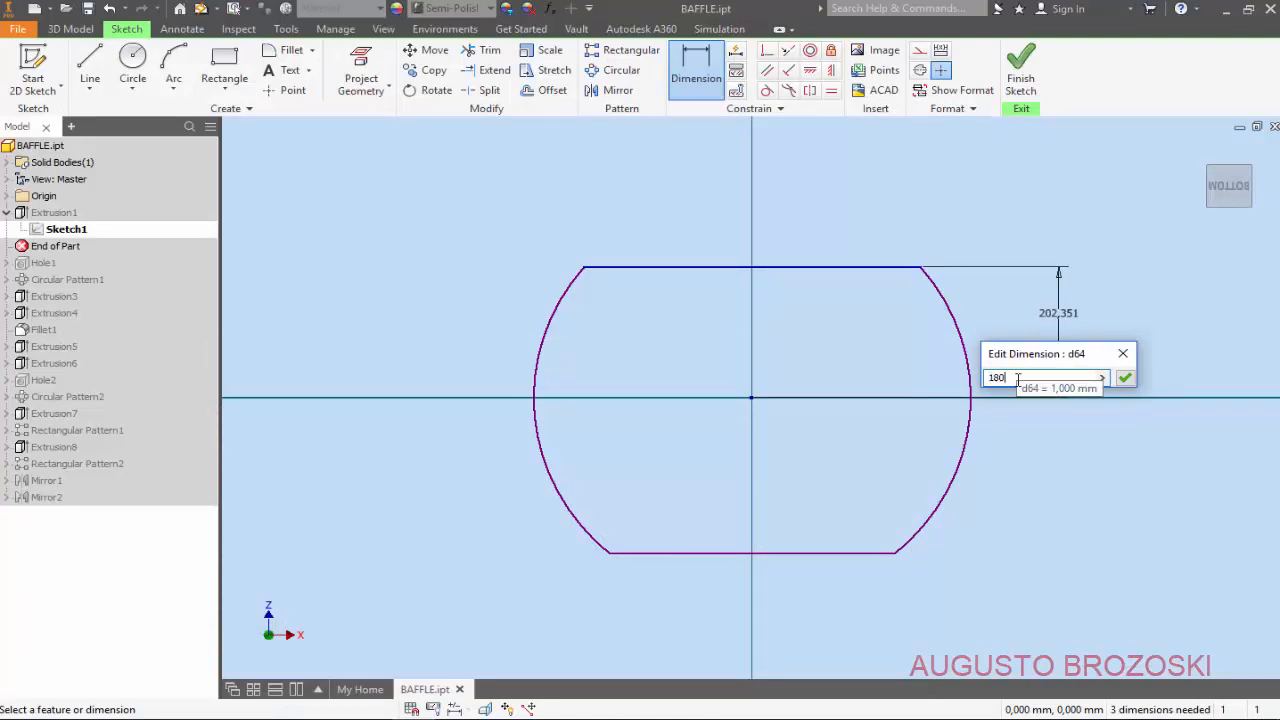
key(Return)
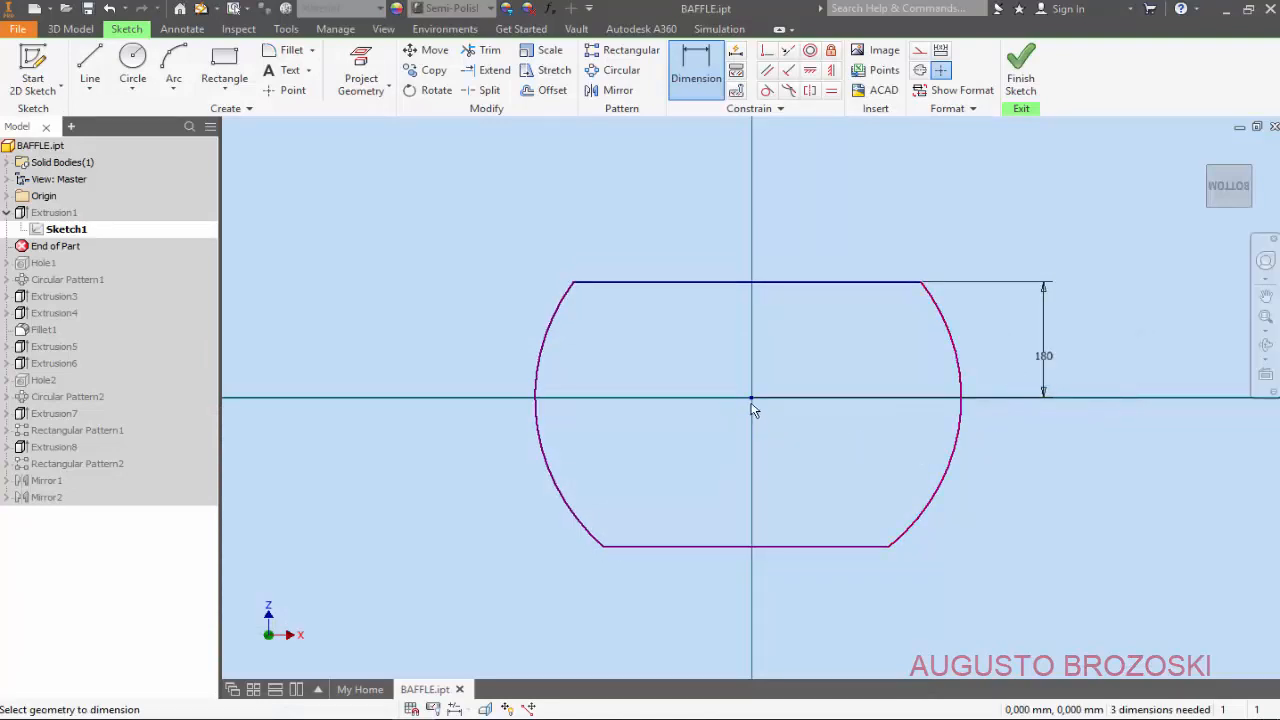
- Dimension the lower flat edge from the centre point and link its value to the upper edge's dimension, d64
click(823, 546)
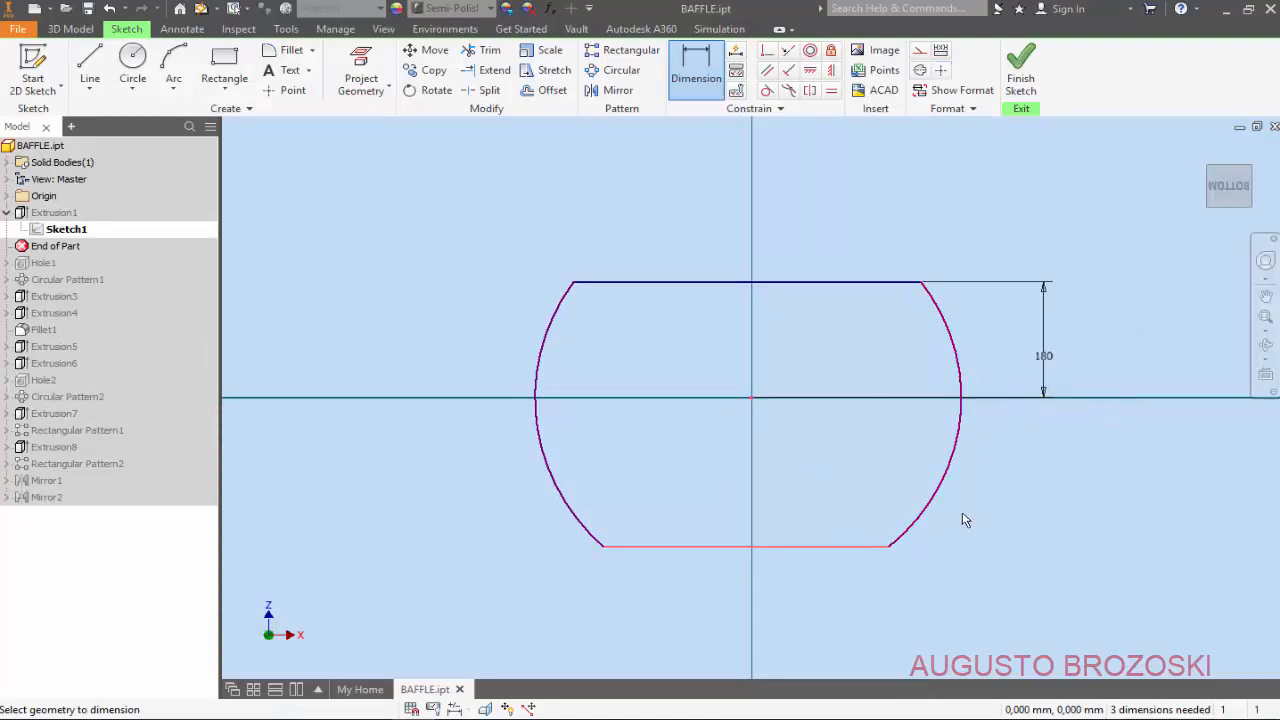
click(1037, 485)
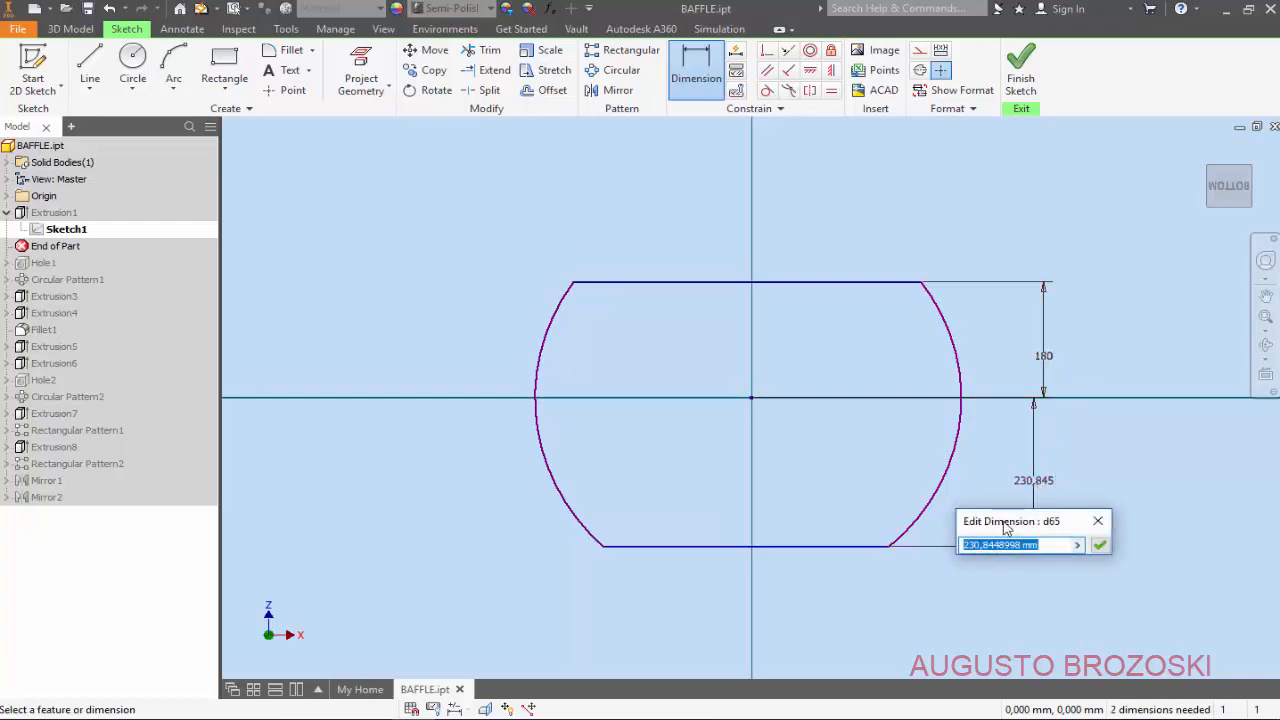
click(1043, 355)
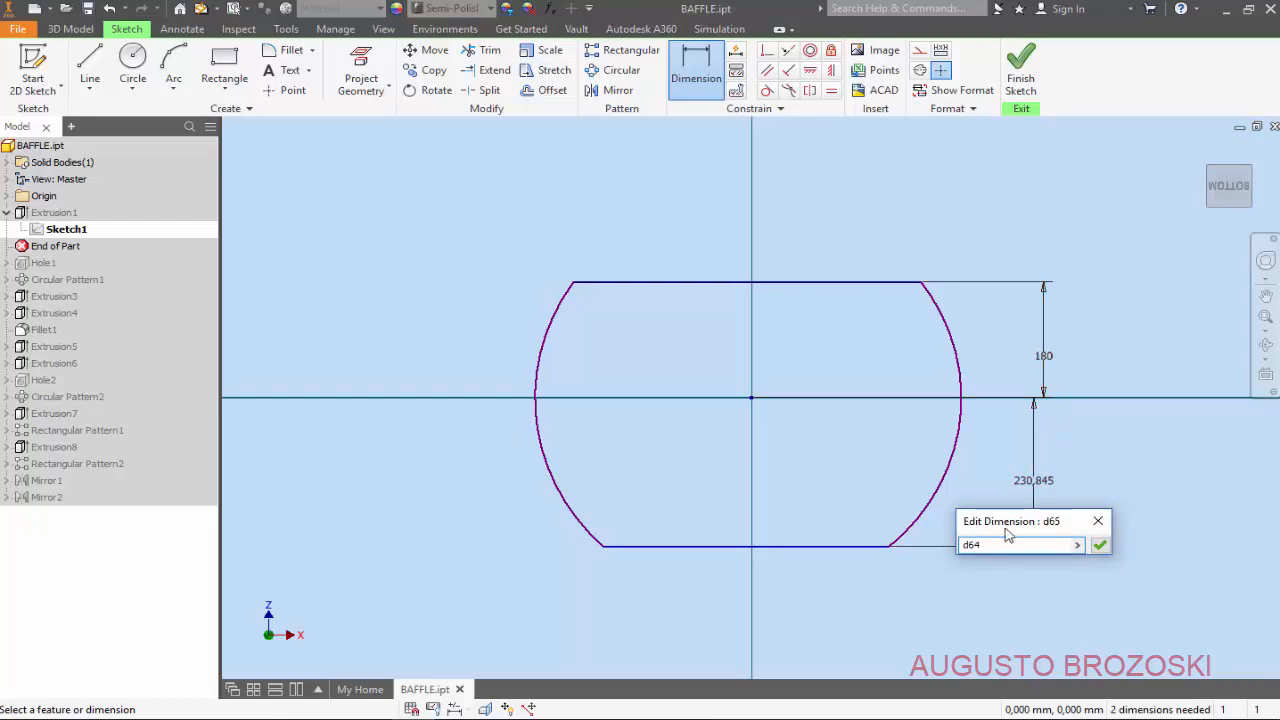
click(1099, 546)
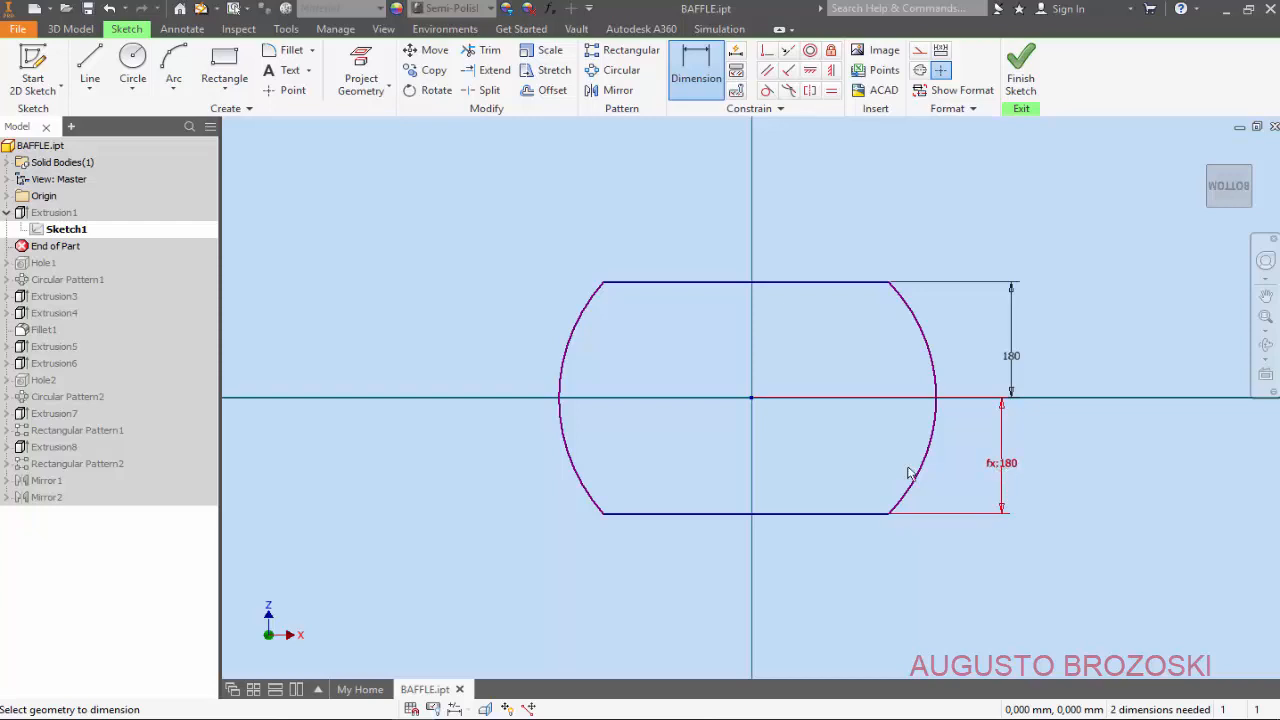
- Dimension the left arc's radius as 238,5 mm, checking the value for item 9 in the Acrobat Reader drawing
click(580, 330)
click(612, 345)
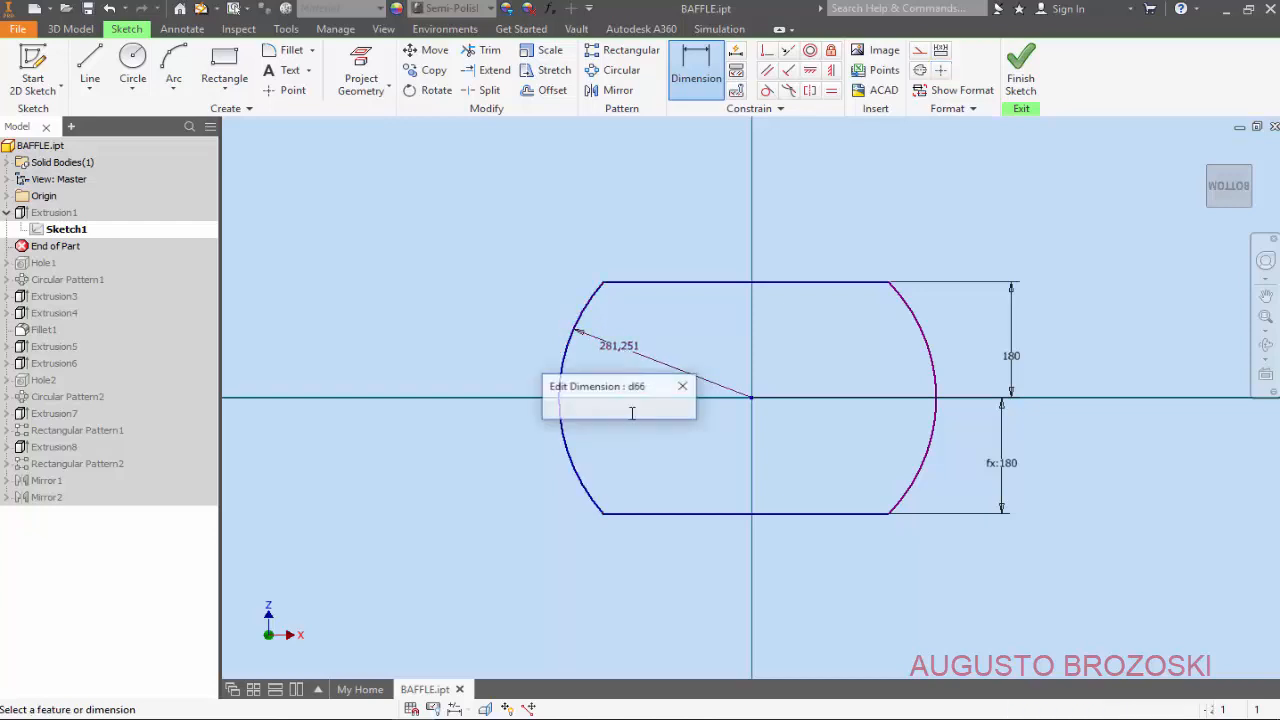
click(456, 717)
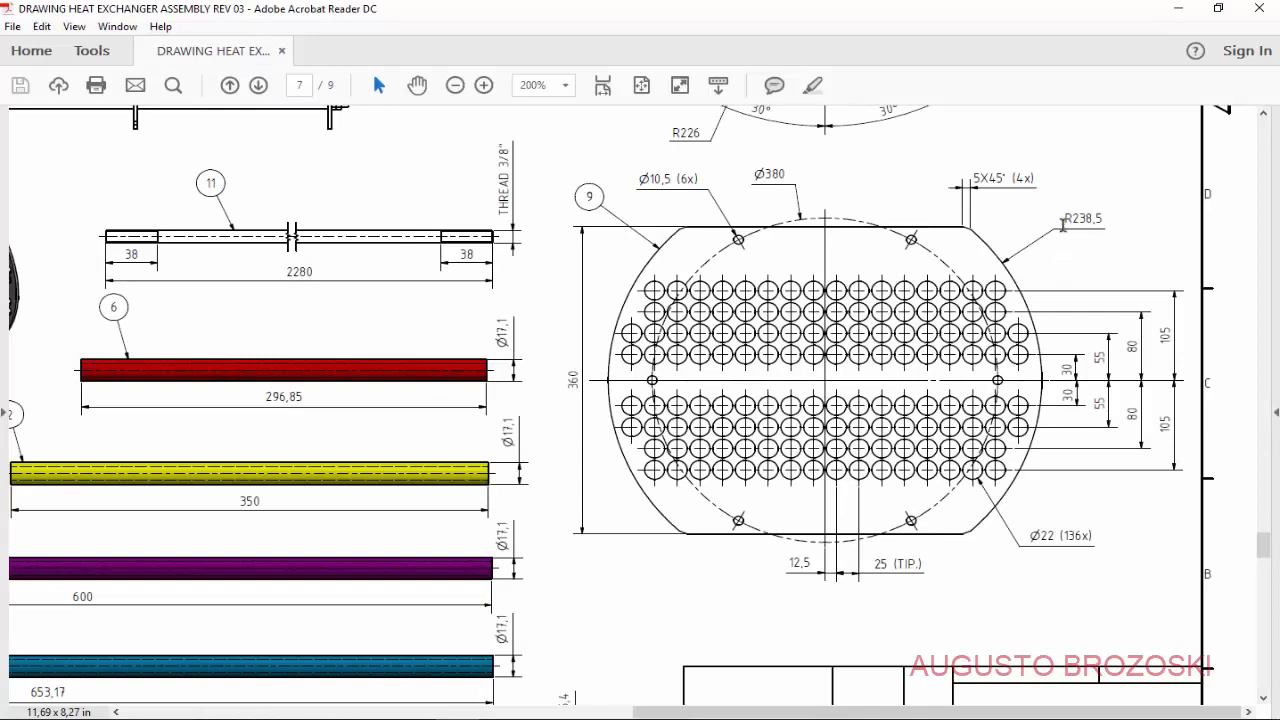
click(1178, 8)
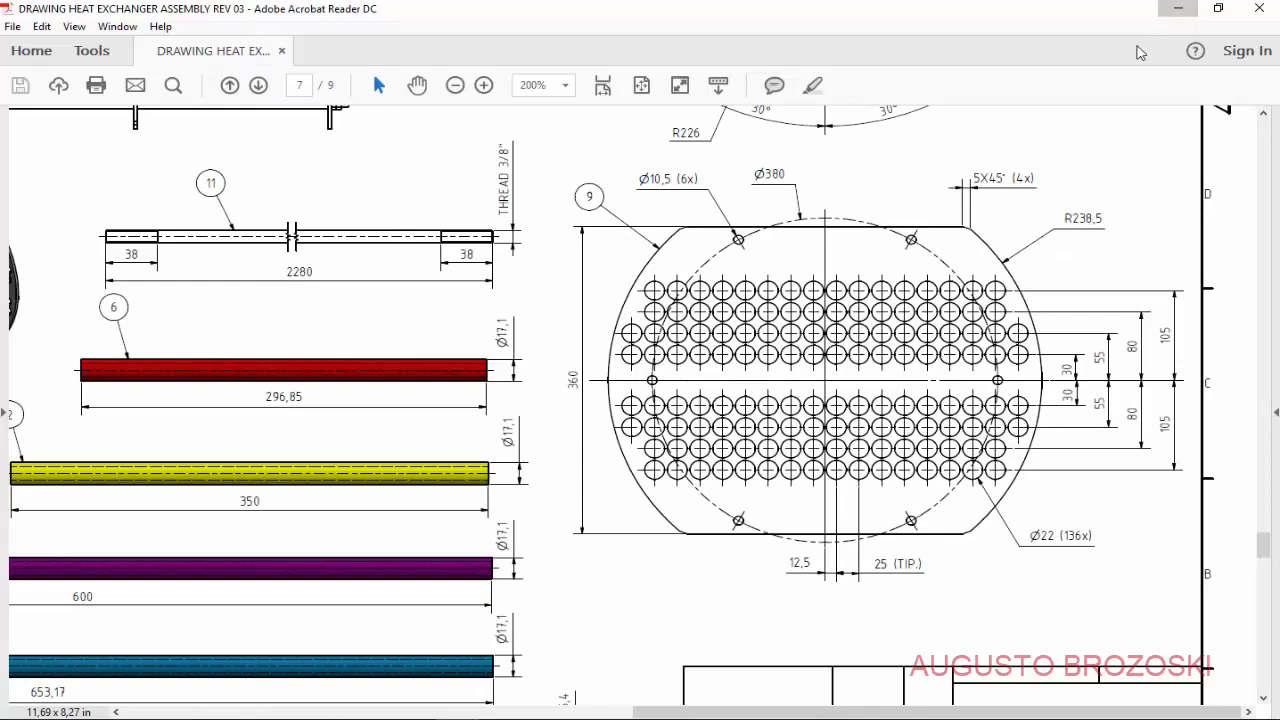
text(23)
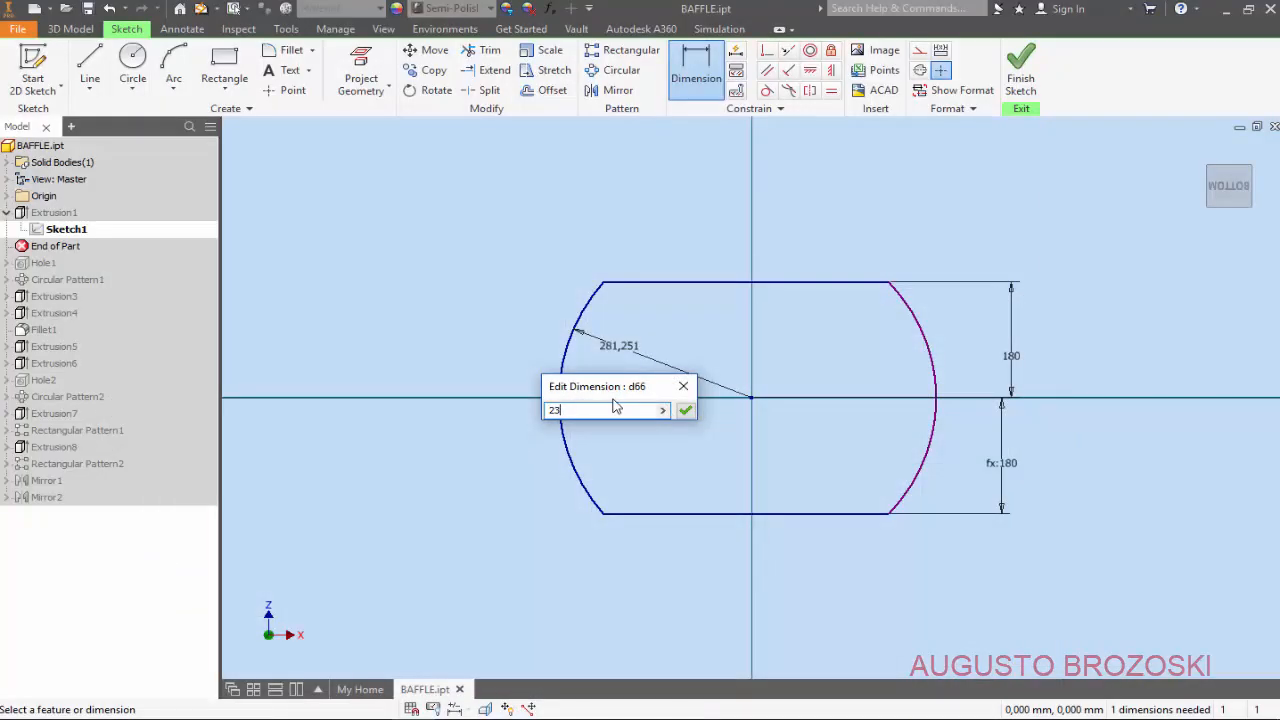
text(8,5)
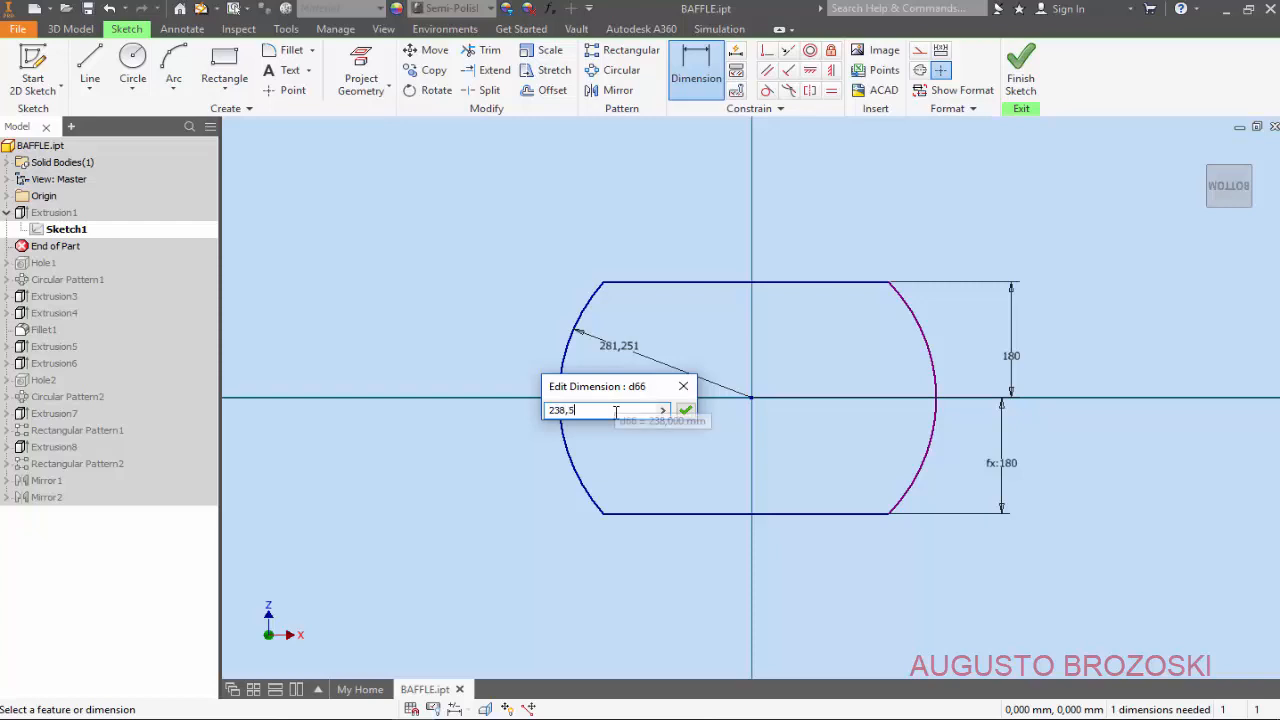
key(Return)
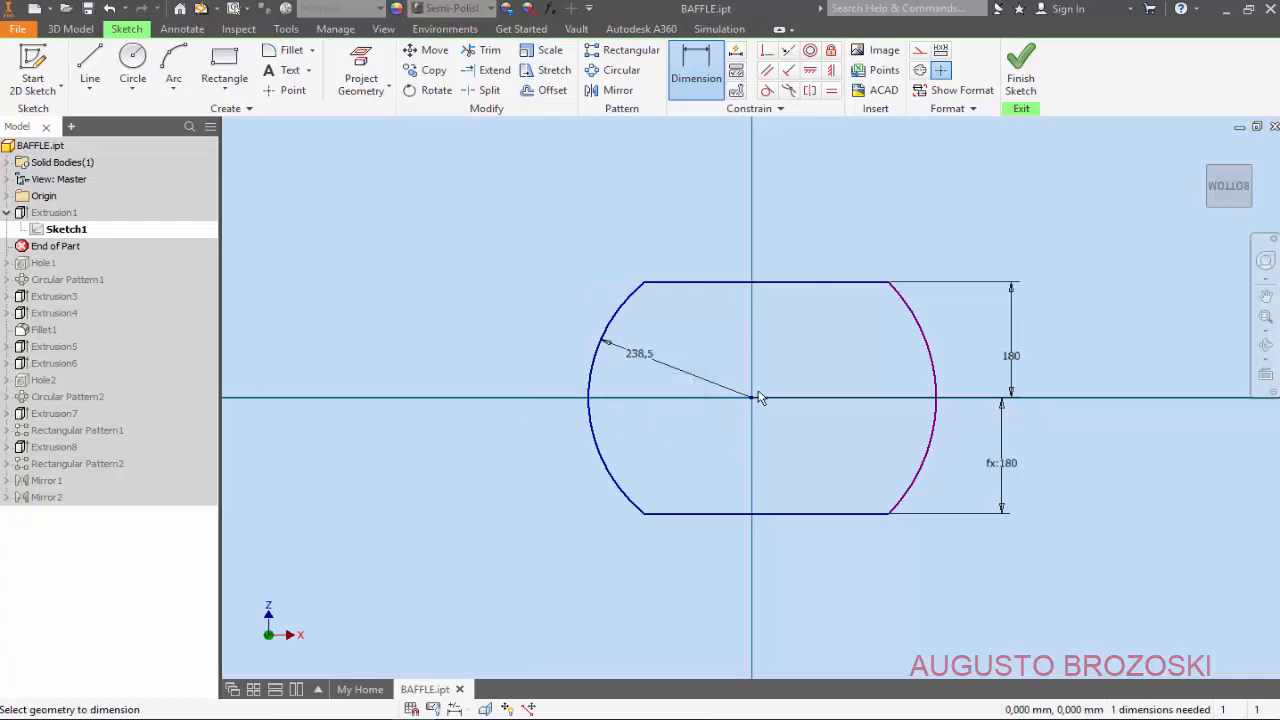
key(Escape)
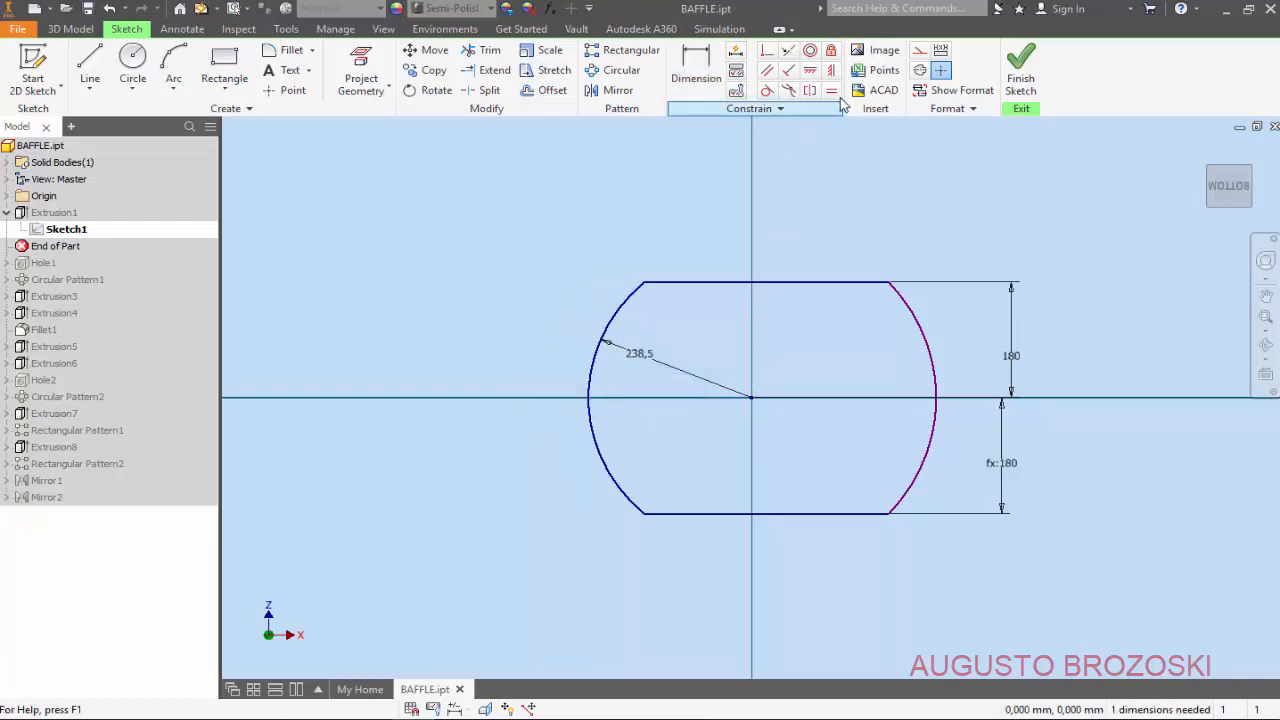
- Constrain the right arc to be equal to the left arc and finish editing the sketch
click(831, 91)
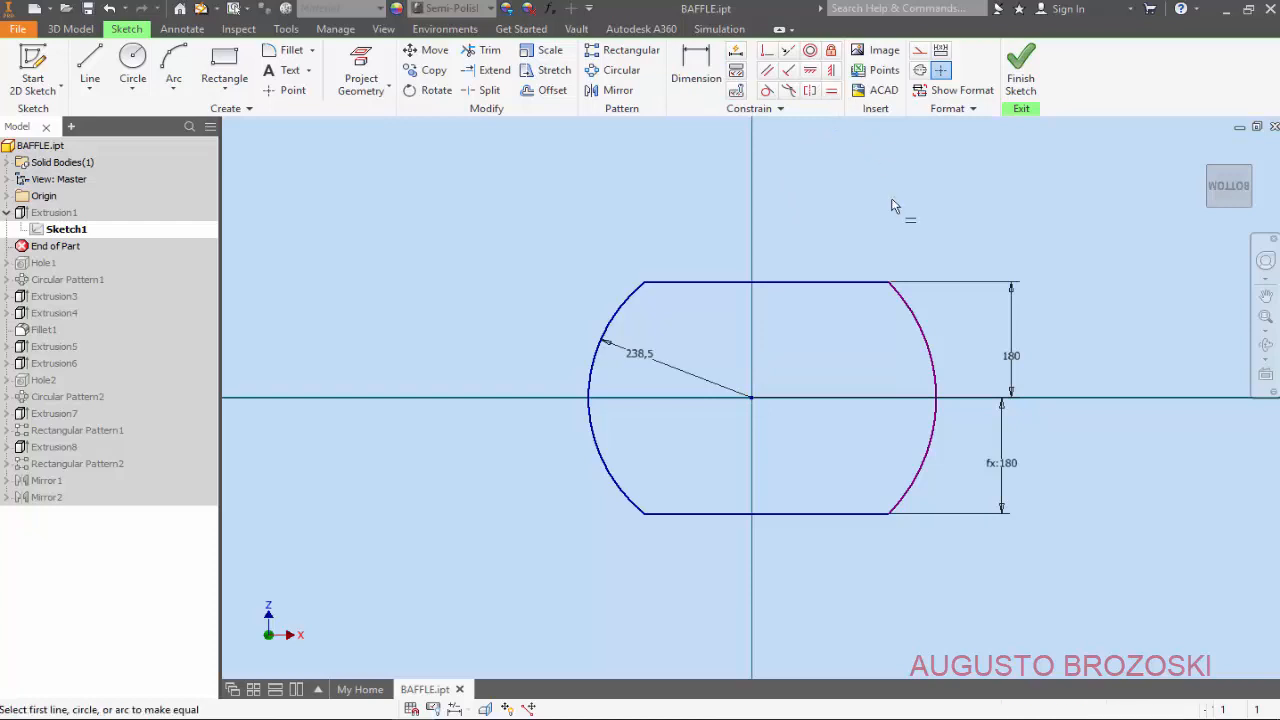
click(911, 318)
click(648, 322)
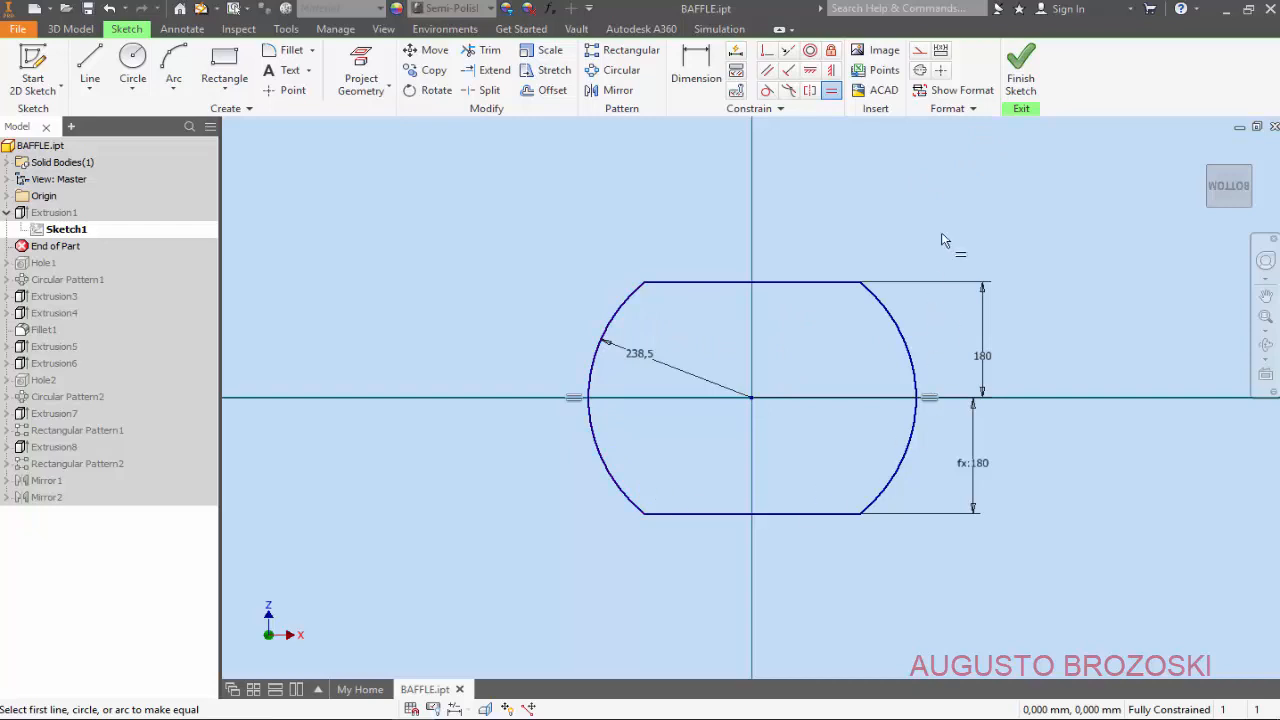
click(1020, 72)
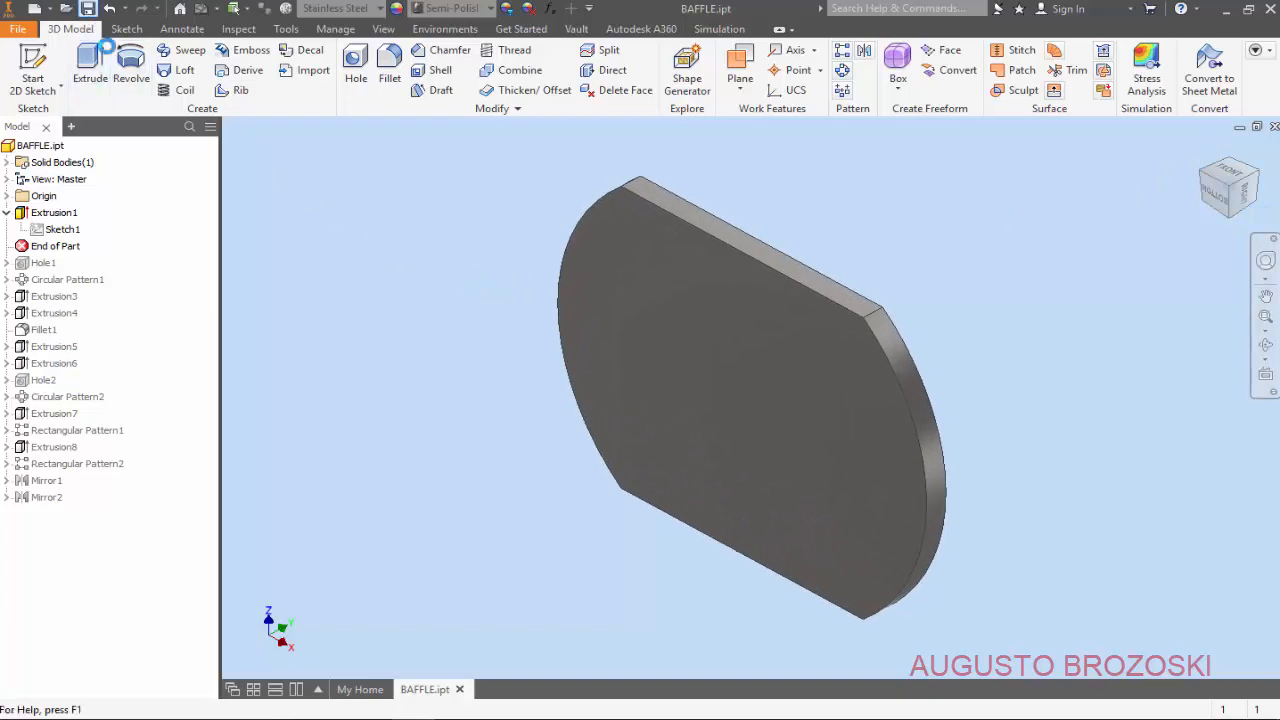
- Move the End of Part marker to just below Hole1, accepting the reorder despite the reported problems
click(40, 250)
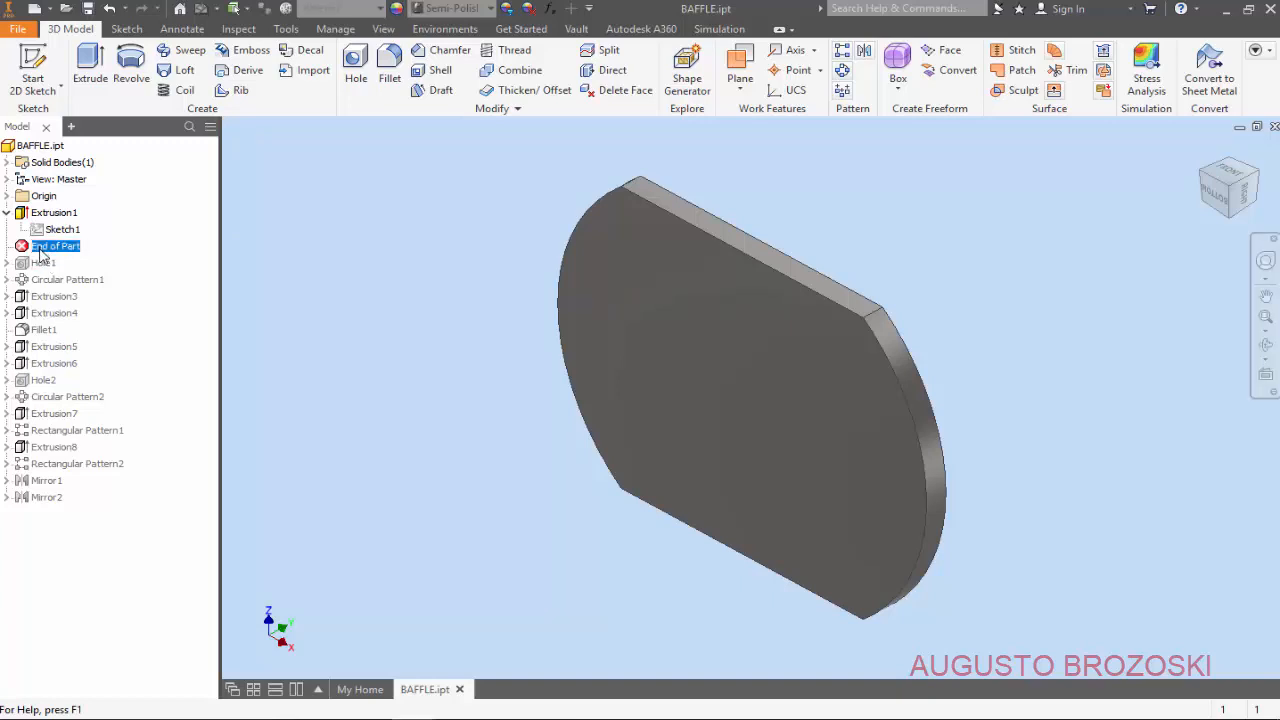
drag(40, 255, 42, 267)
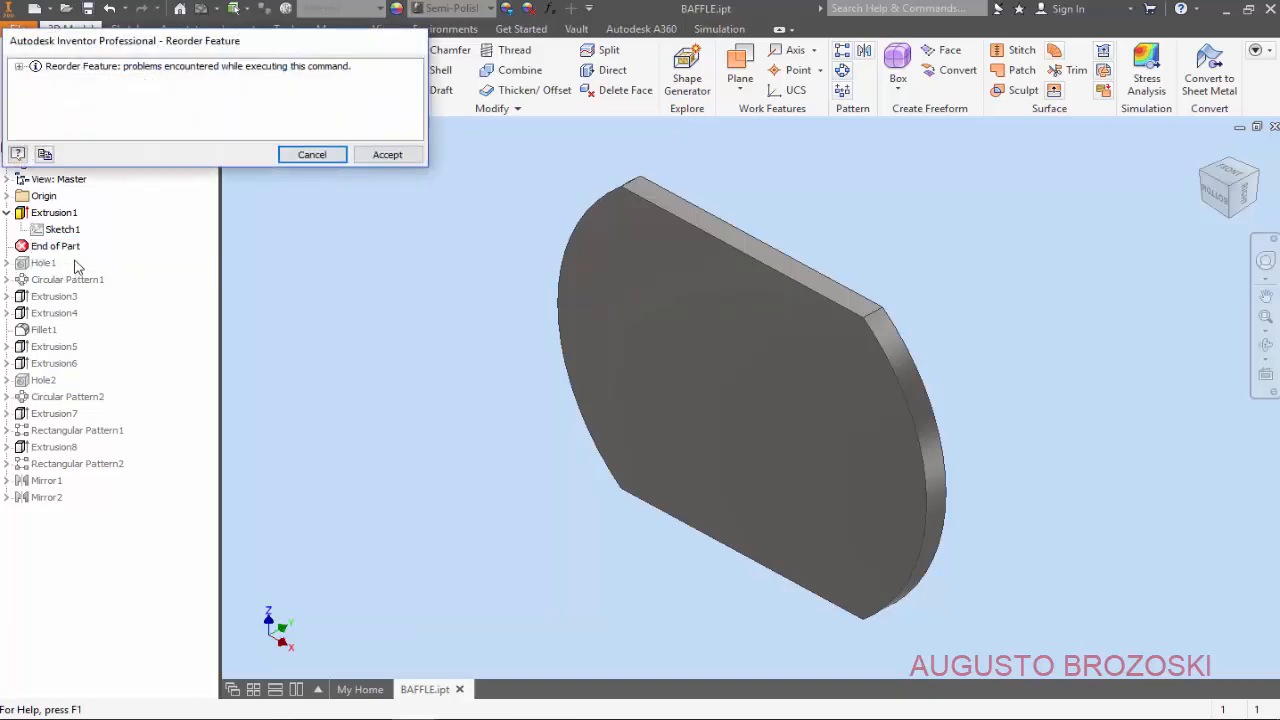
click(388, 155)
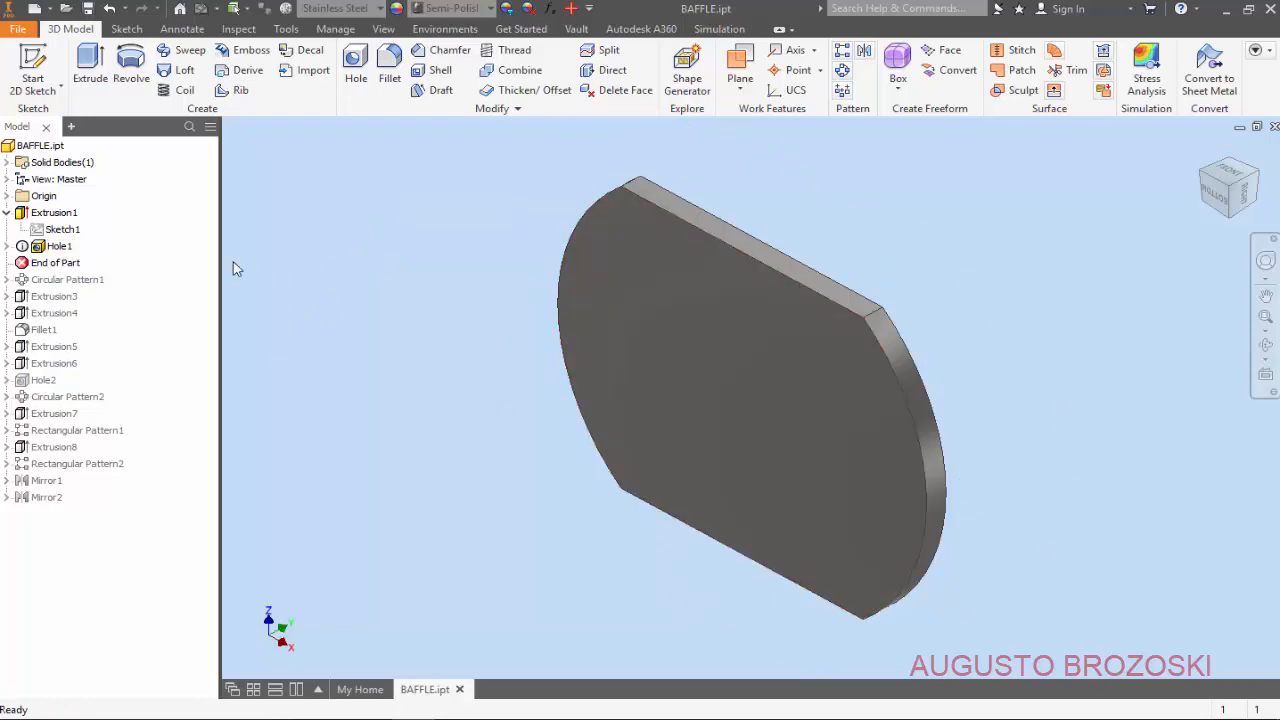
- Delete the Hole1 feature together with its consumed sketch
right_click(56, 247)
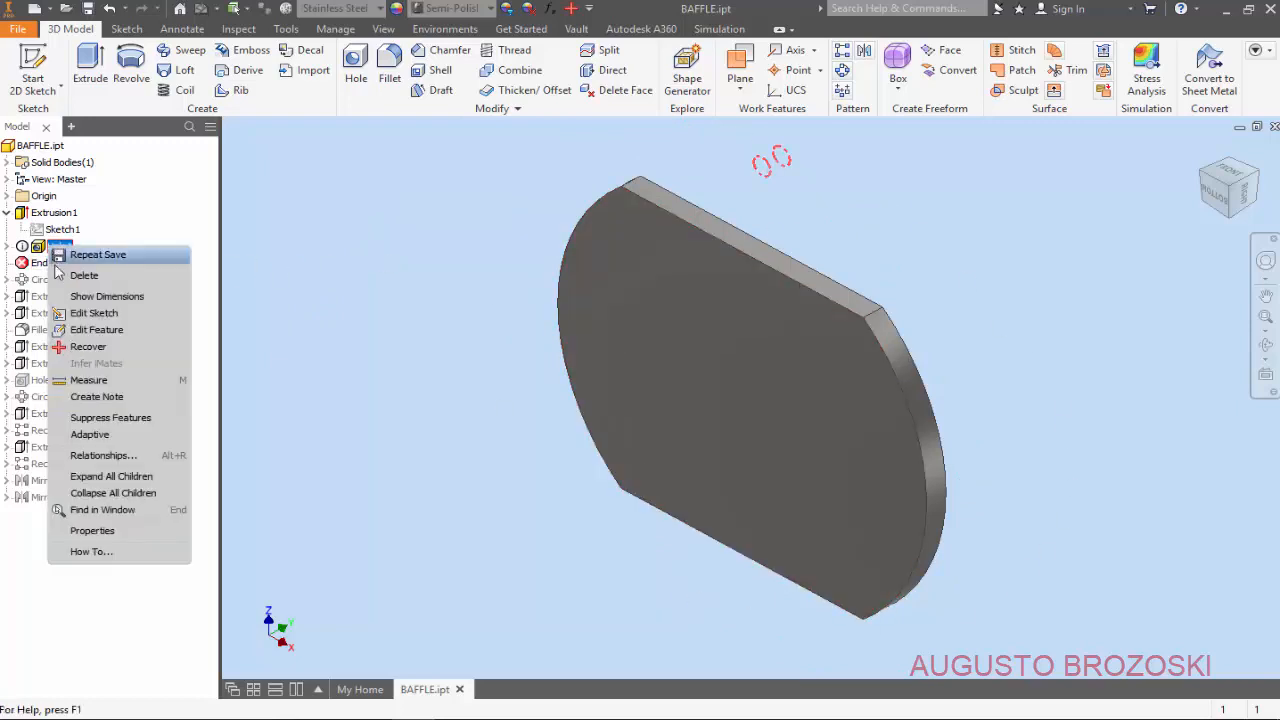
click(106, 277)
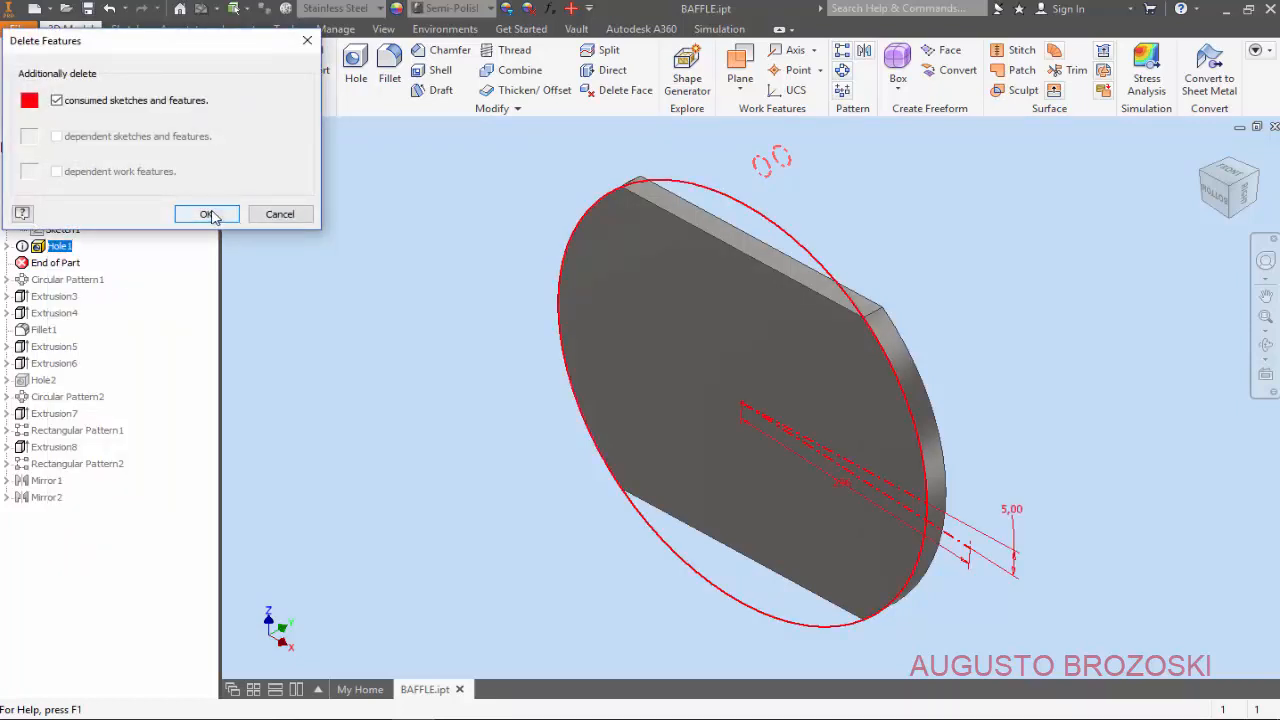
click(207, 215)
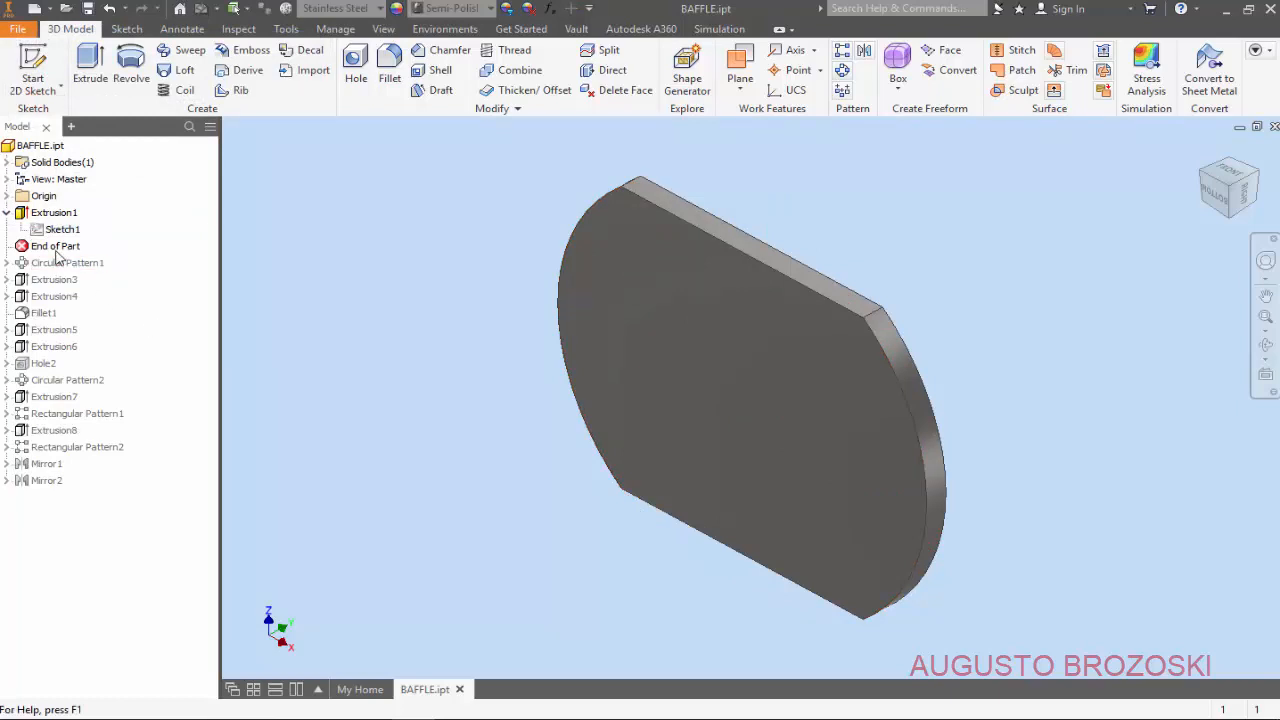
- Move the End of Part marker below Circular Pattern1, accepting the reorder problem, and delete that pattern
drag(26, 254, 52, 278)
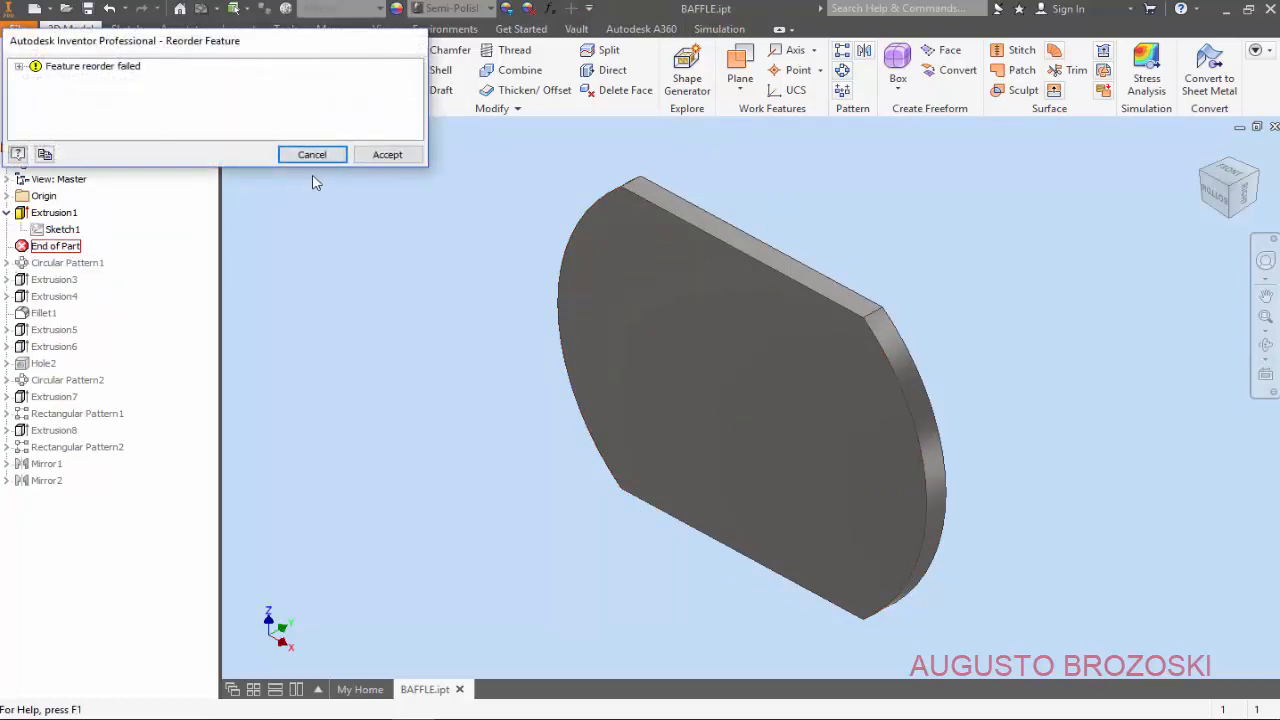
click(387, 155)
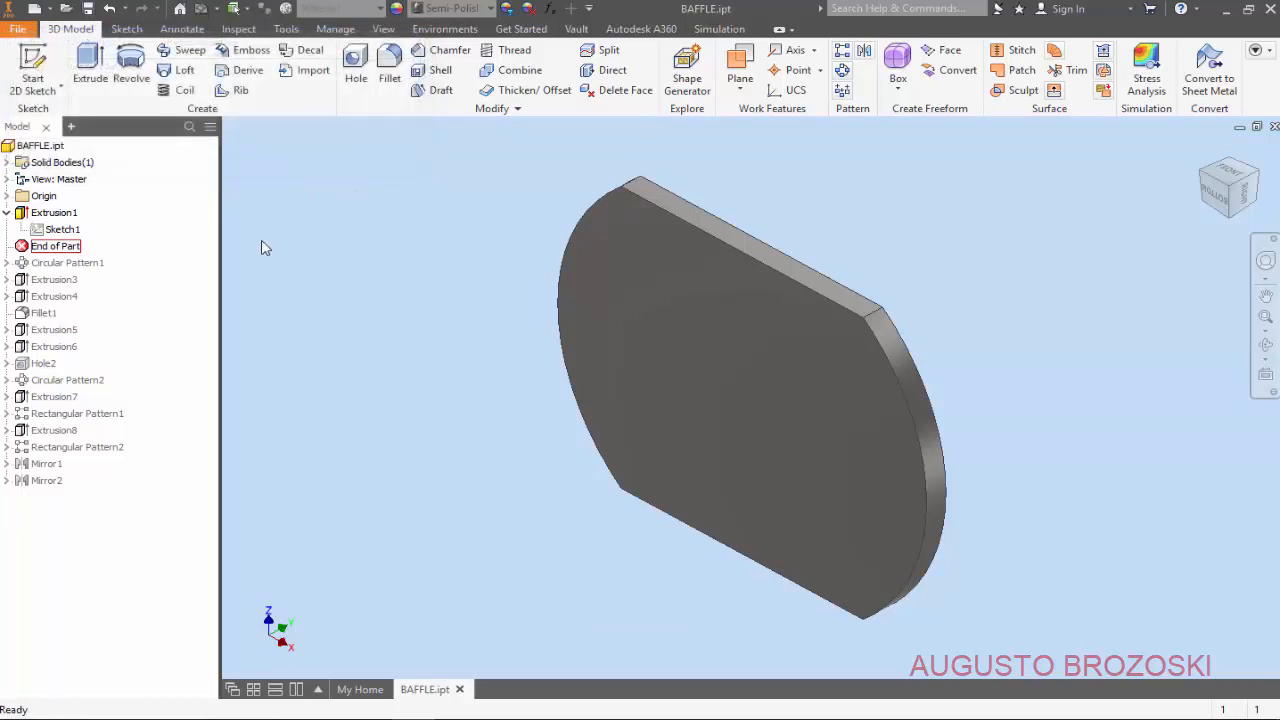
right_click(88, 246)
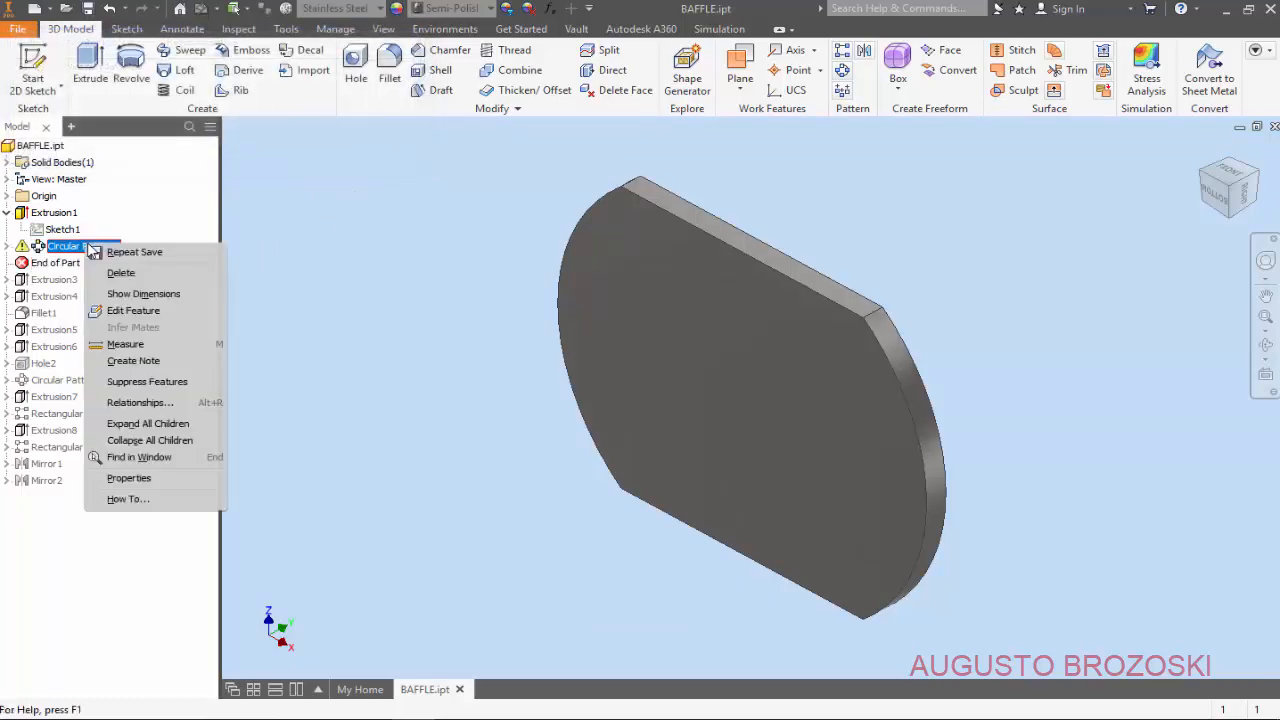
click(120, 272)
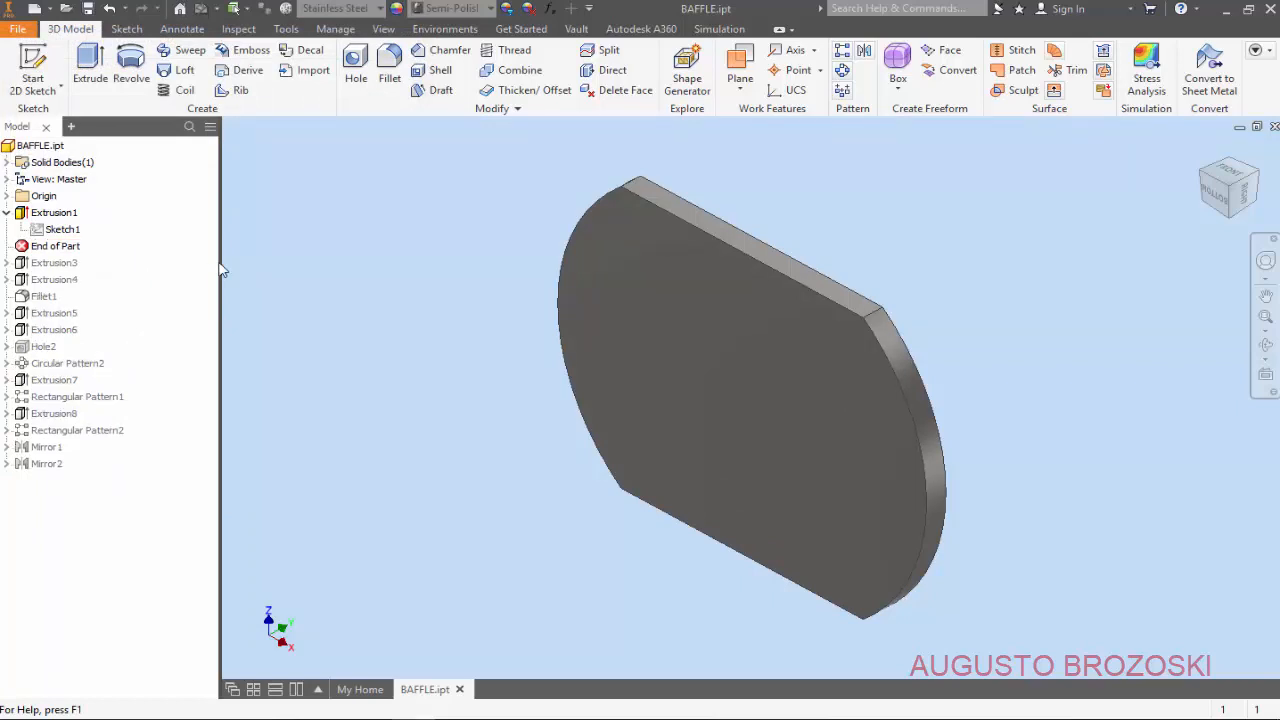
- Move the End of Part marker below Extrusion3 and delete that extrusion together with its consumed sketch
click(29, 248)
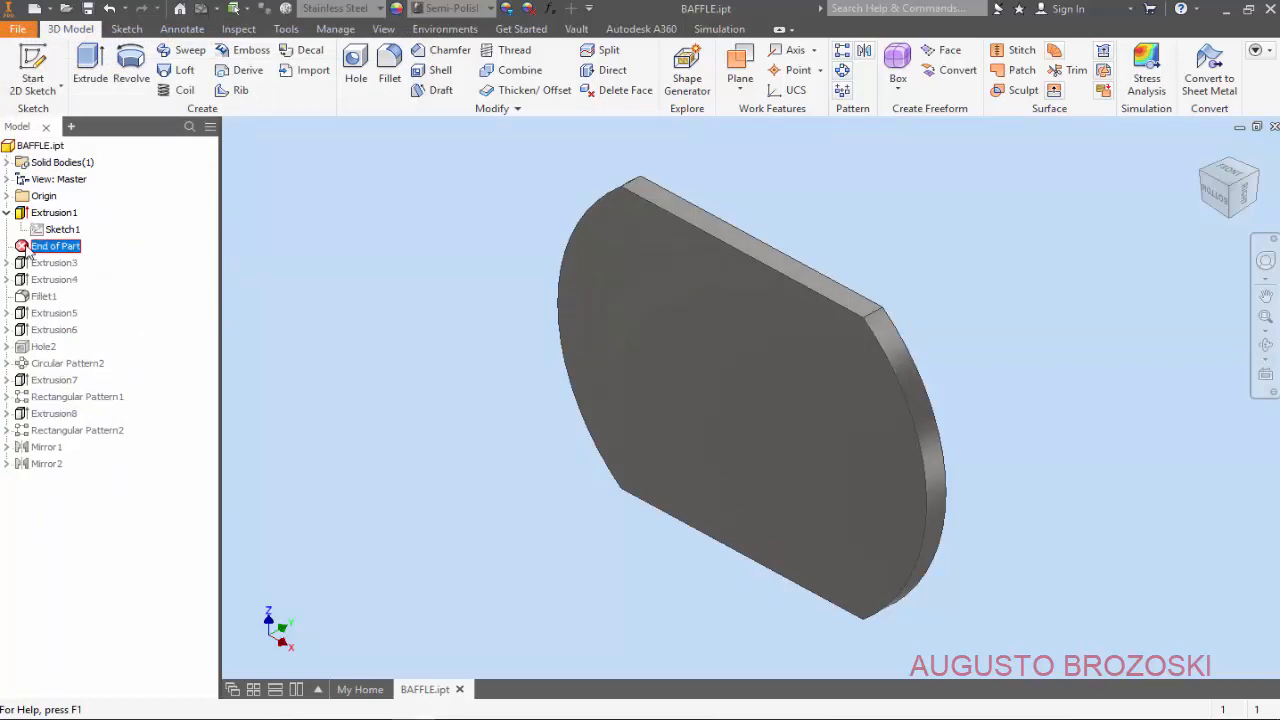
drag(29, 251, 31, 268)
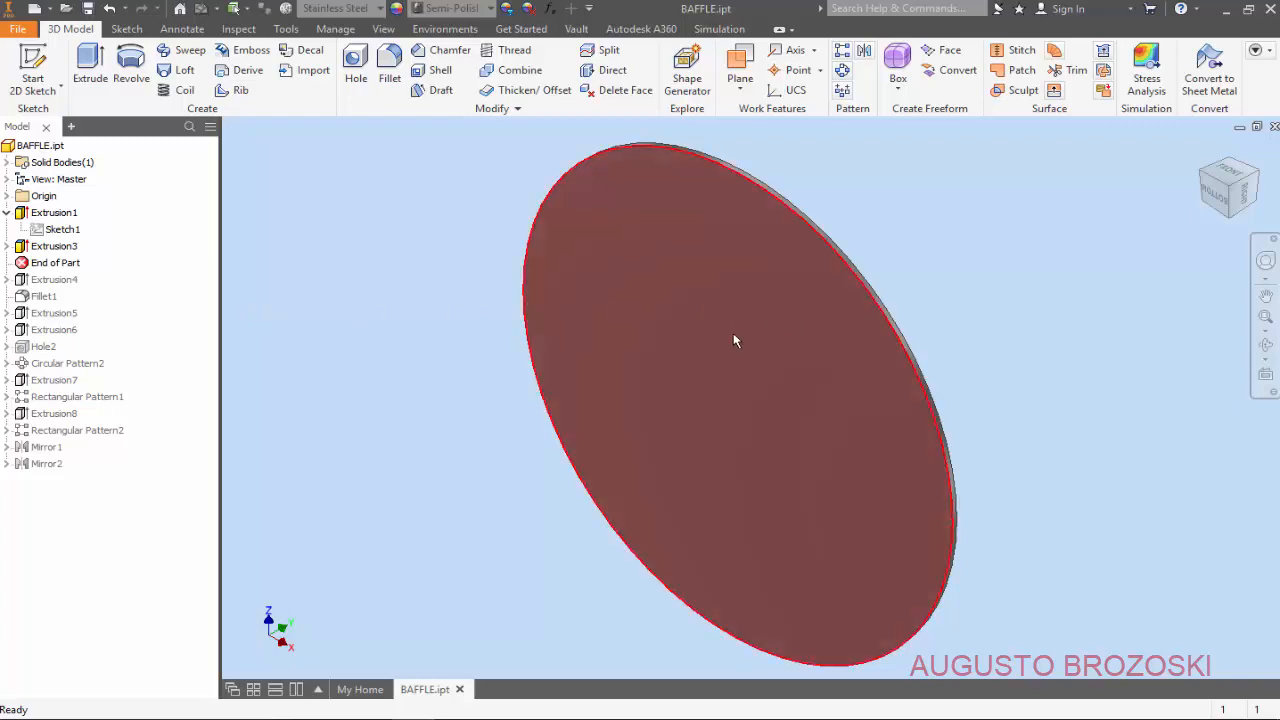
shift+middle_drag(875, 392, 690, 330)
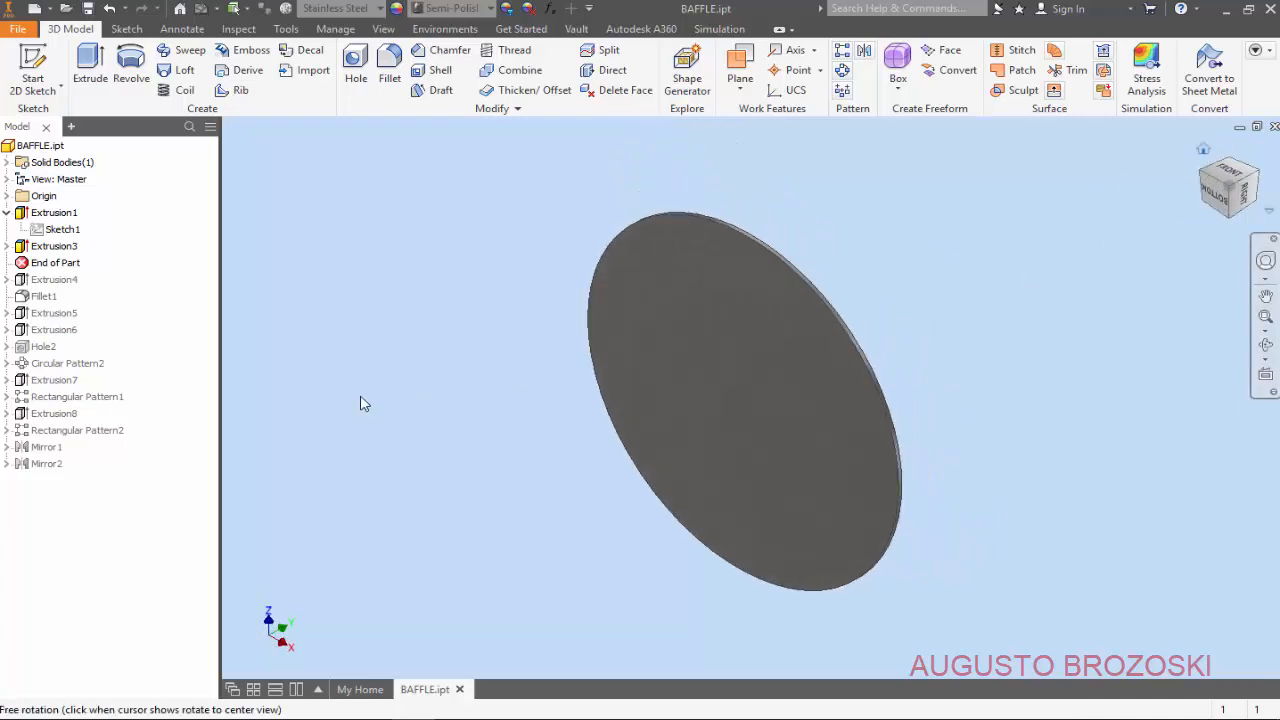
click(48, 246)
right_click(48, 246)
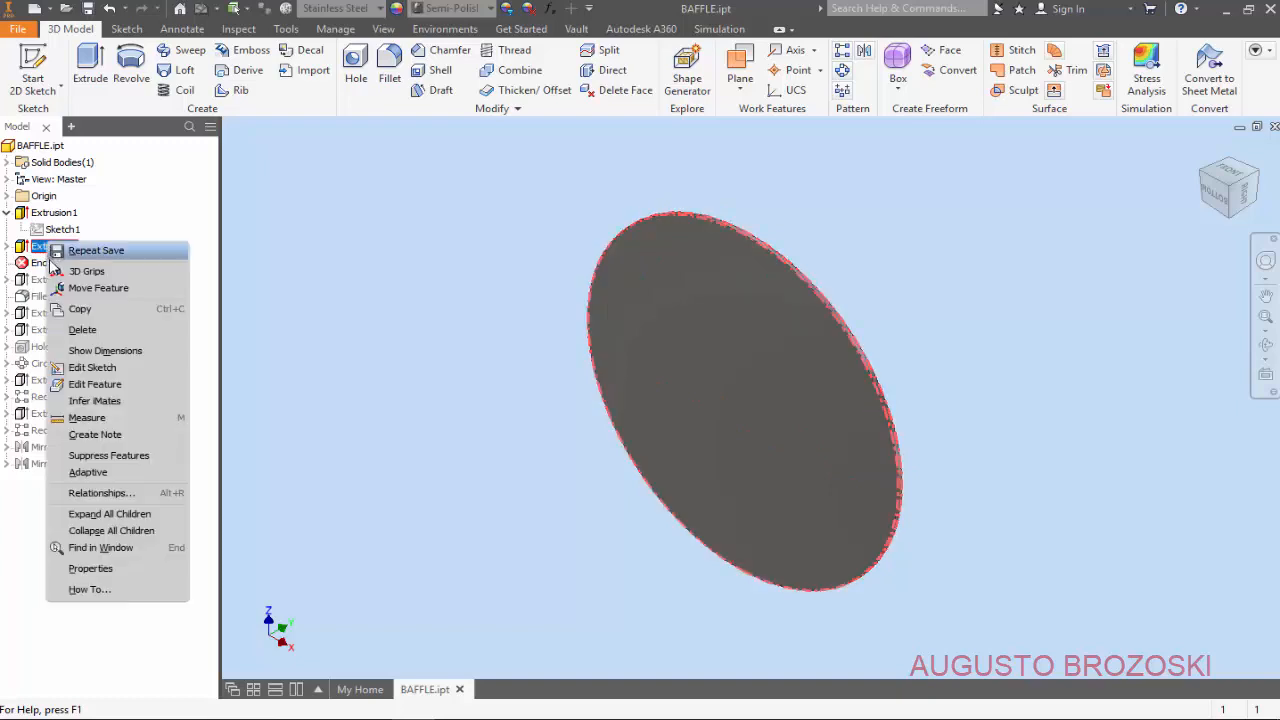
click(88, 331)
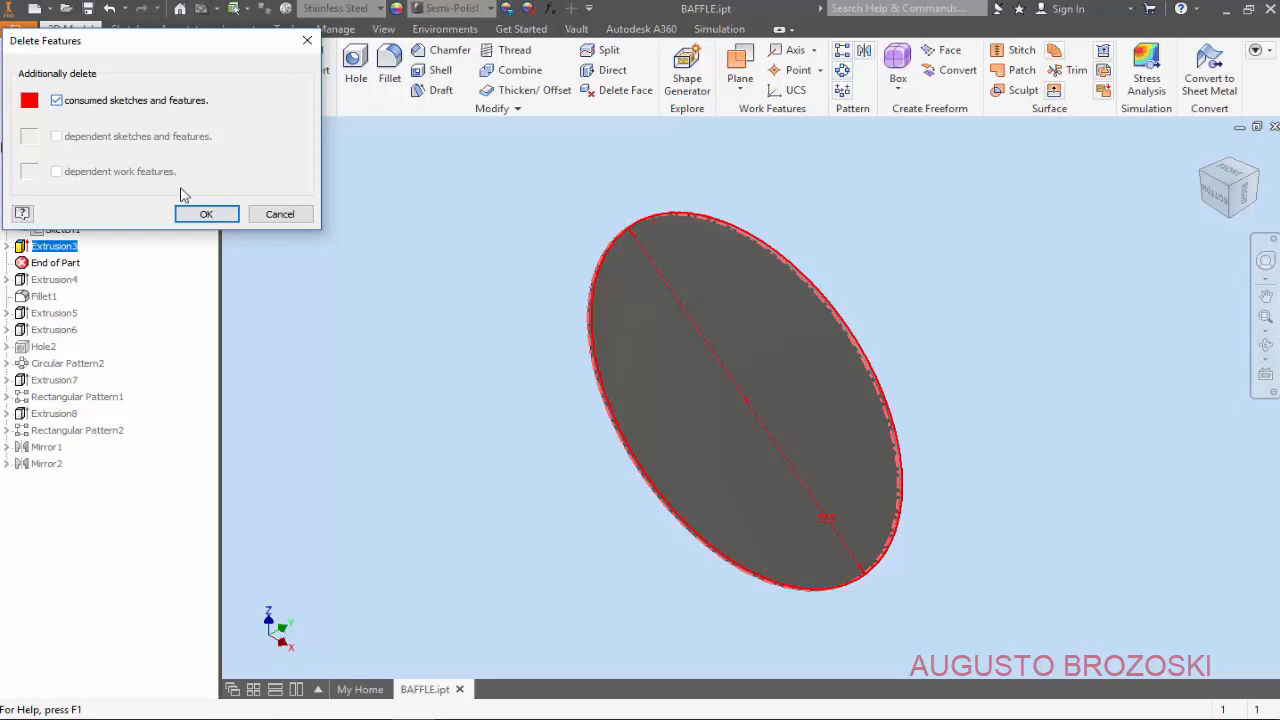
click(205, 213)
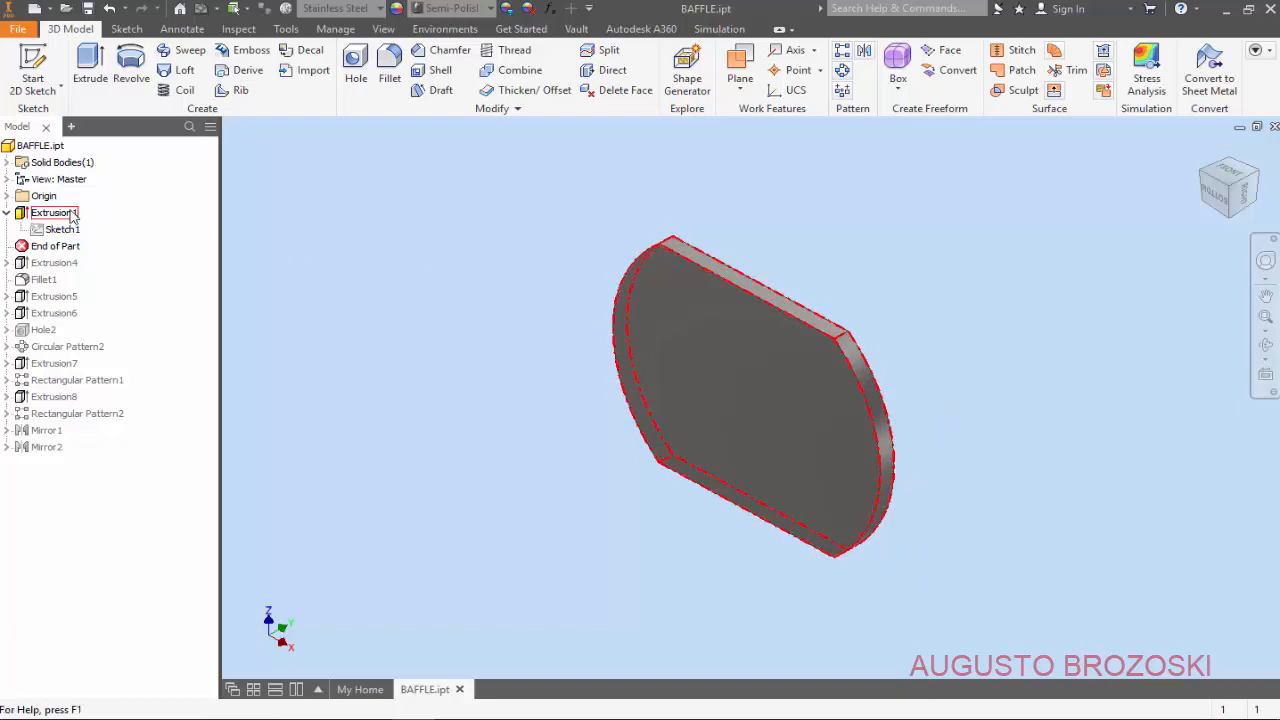
- Edit Extrusion1 and set its extrusion distance to 6,35 mm
right_click(72, 216)
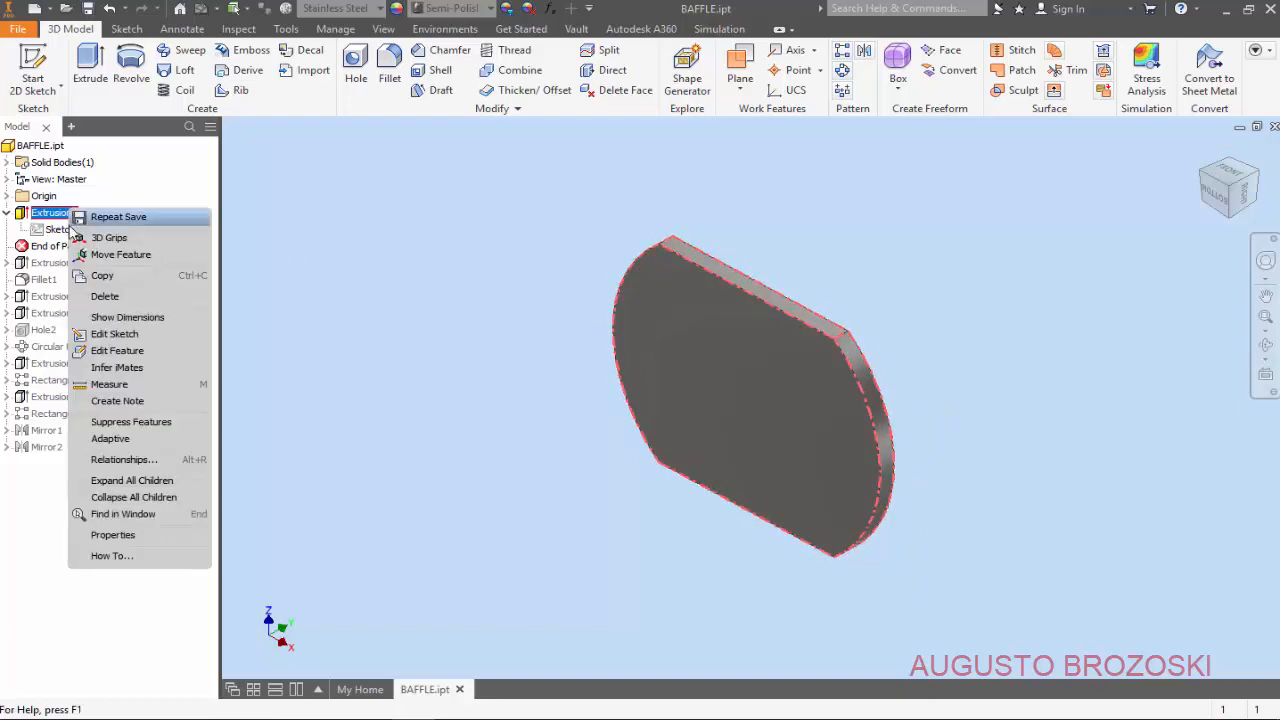
click(139, 352)
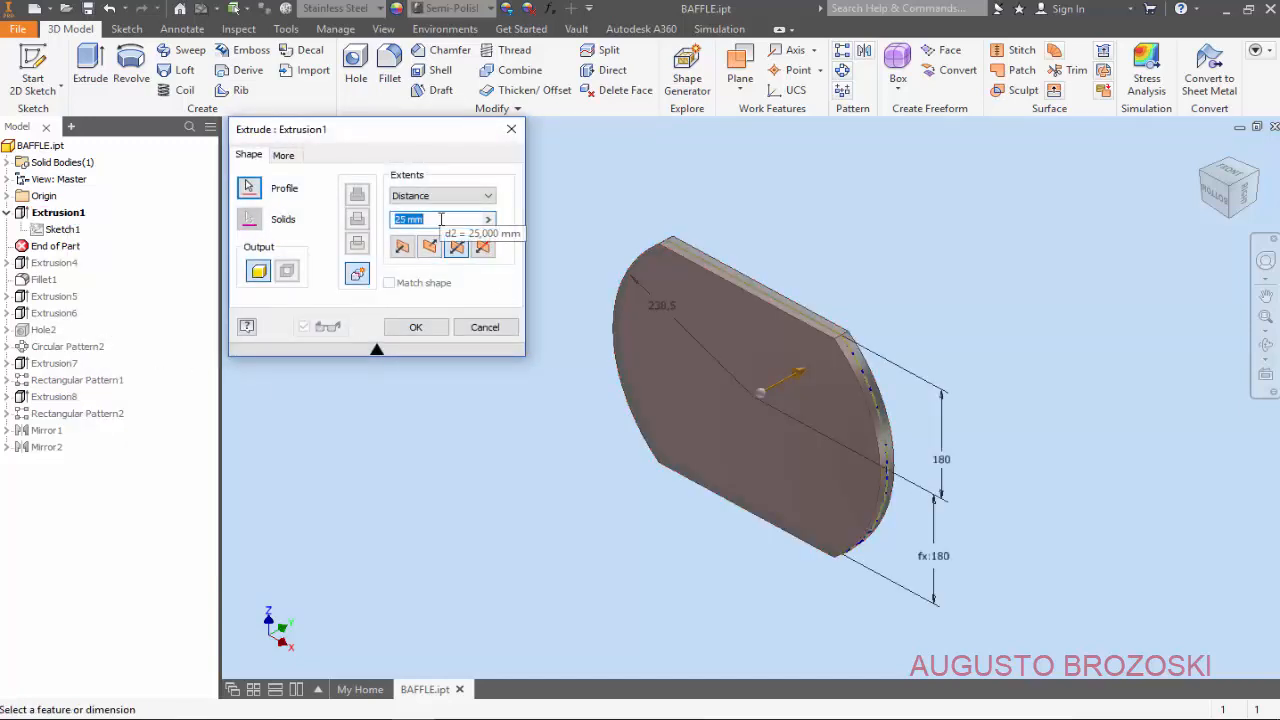
text(6,35)
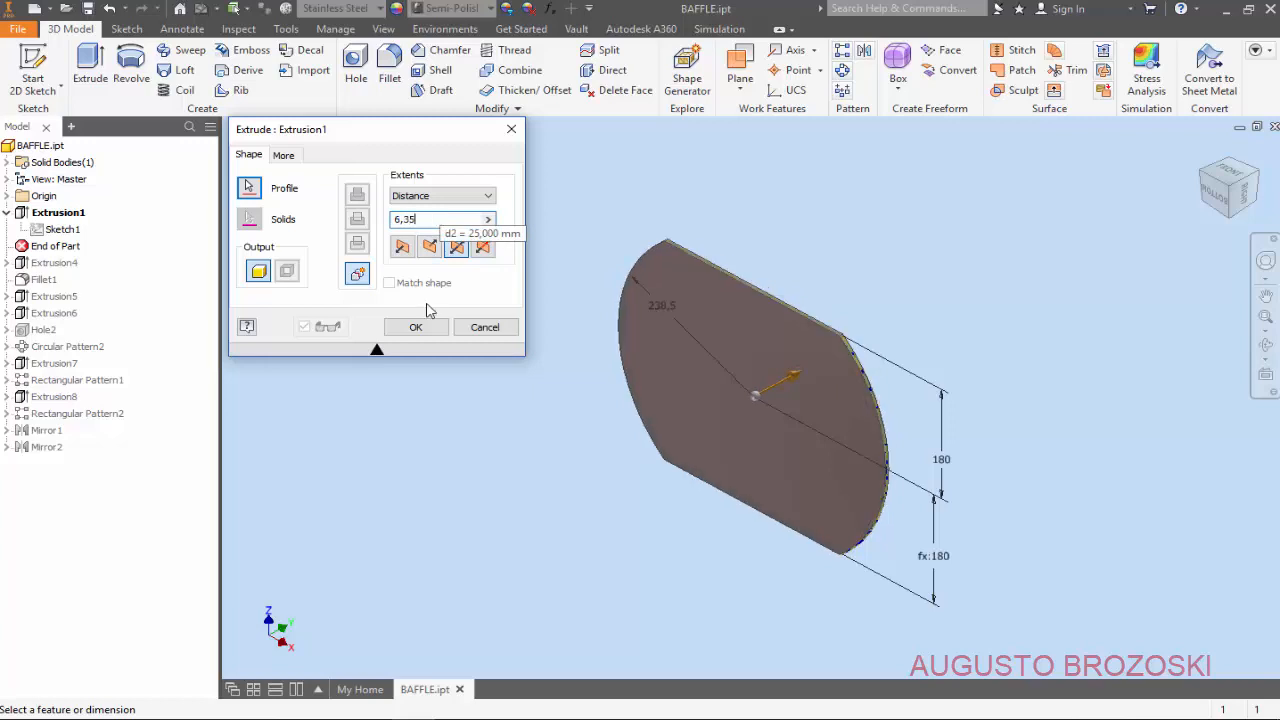
click(415, 328)
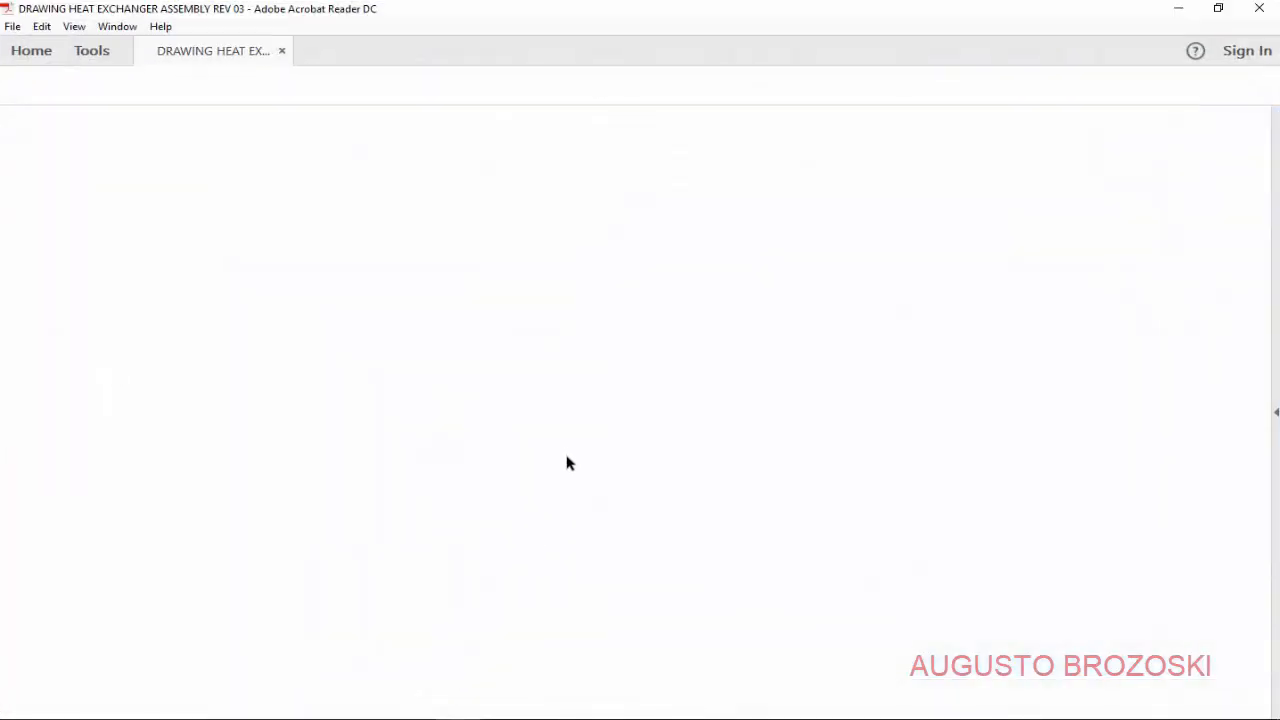
- Check the baffle thickness and the item 9 detail in the Acrobat Reader assembly drawing, and return to the Inventor part
scroll(416, 378, up, 4)
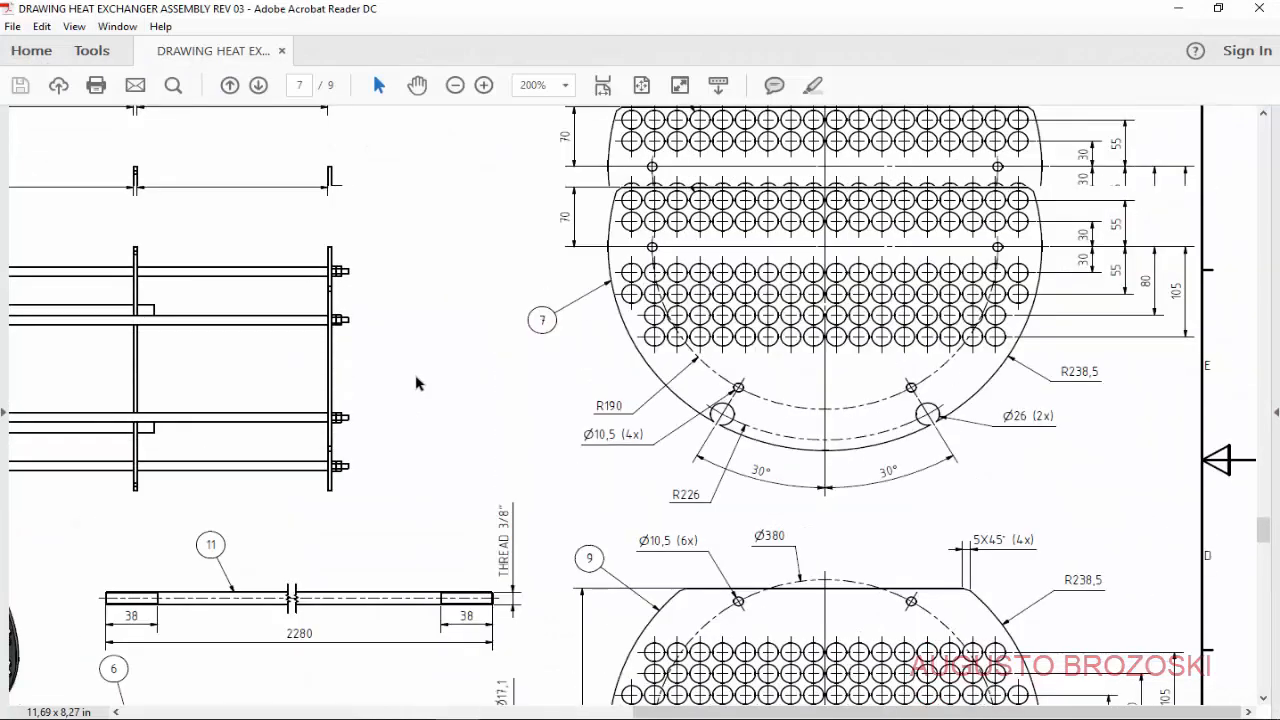
scroll(418, 376, up, 6)
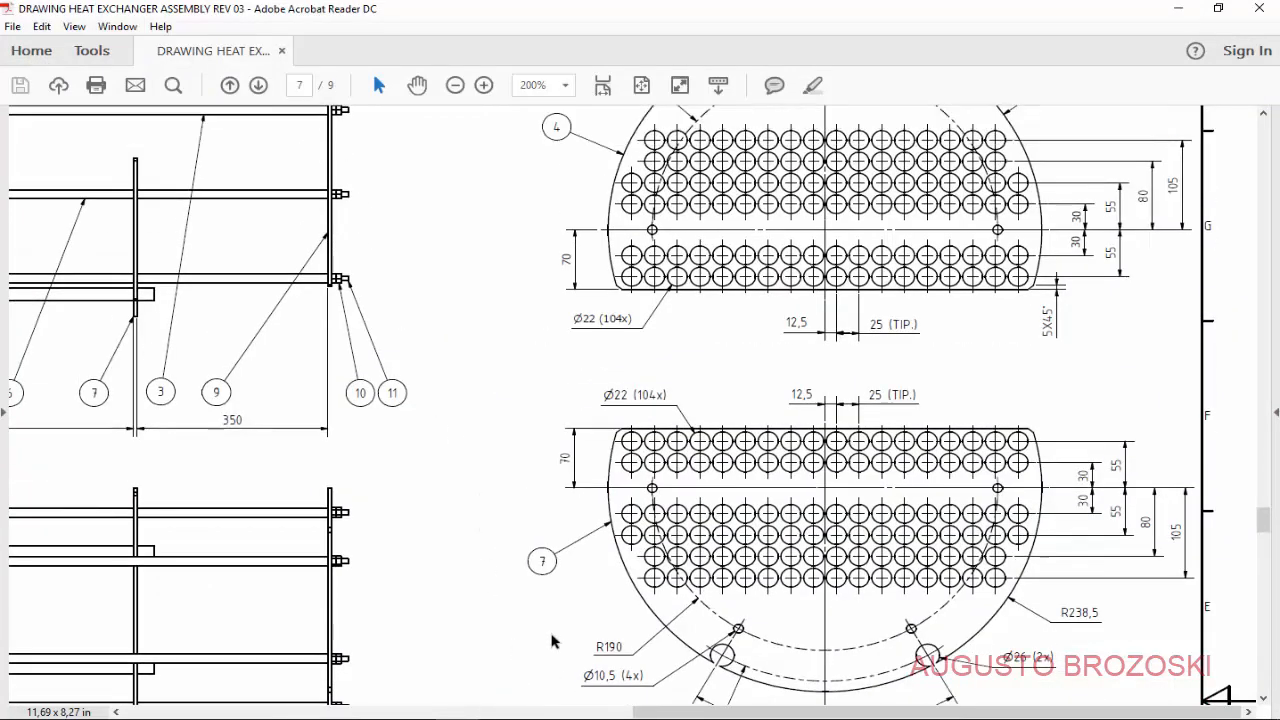
drag(689, 713, 571, 712)
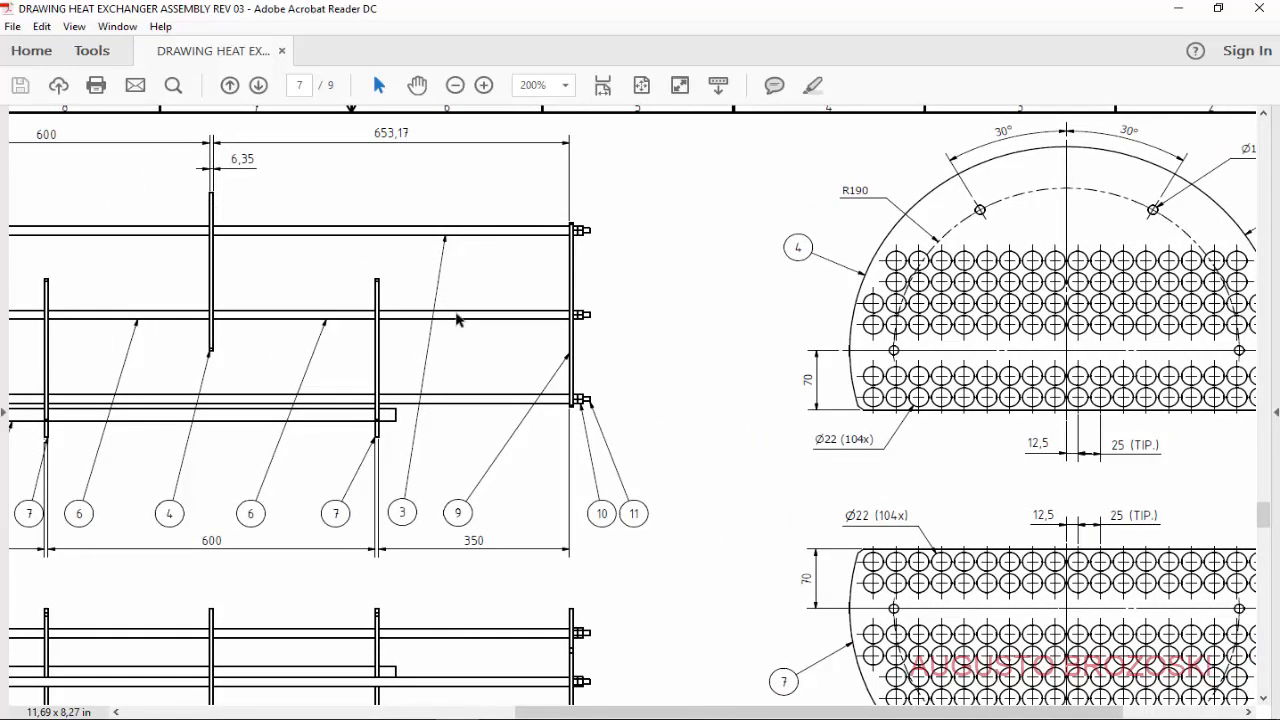
drag(786, 712, 904, 712)
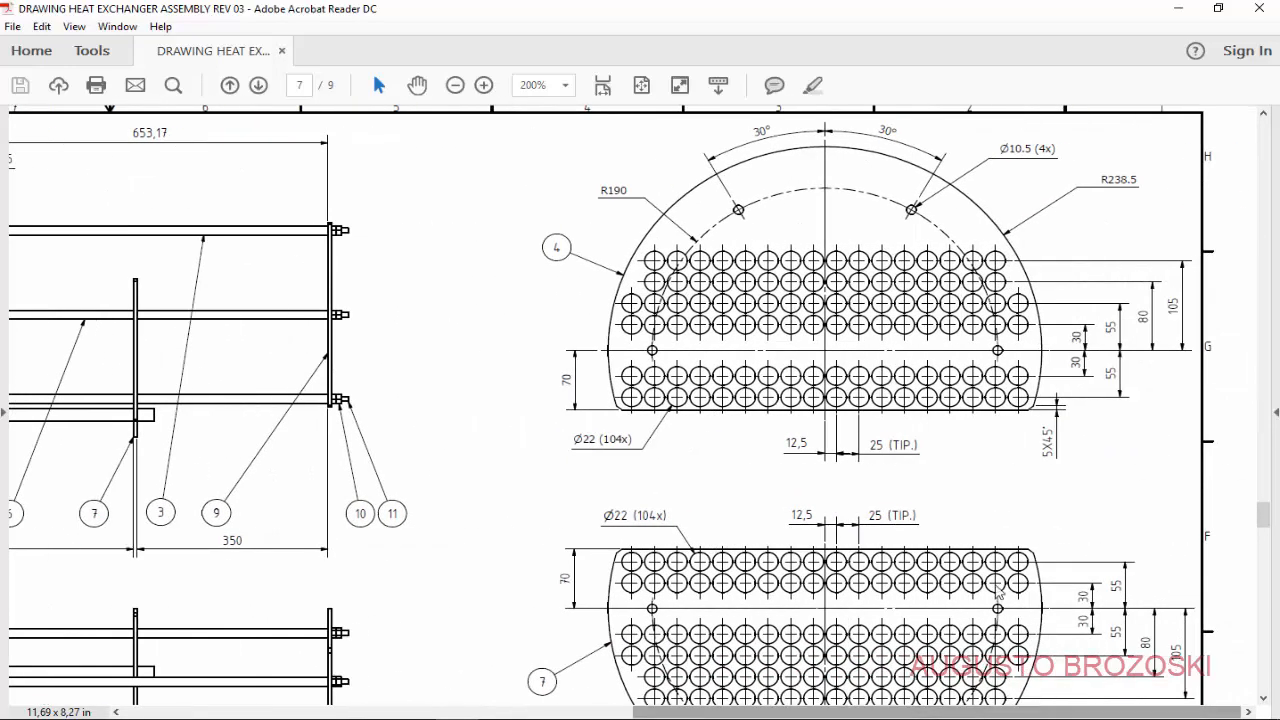
scroll(938, 525, down, 2)
scroll(940, 522, down, 10)
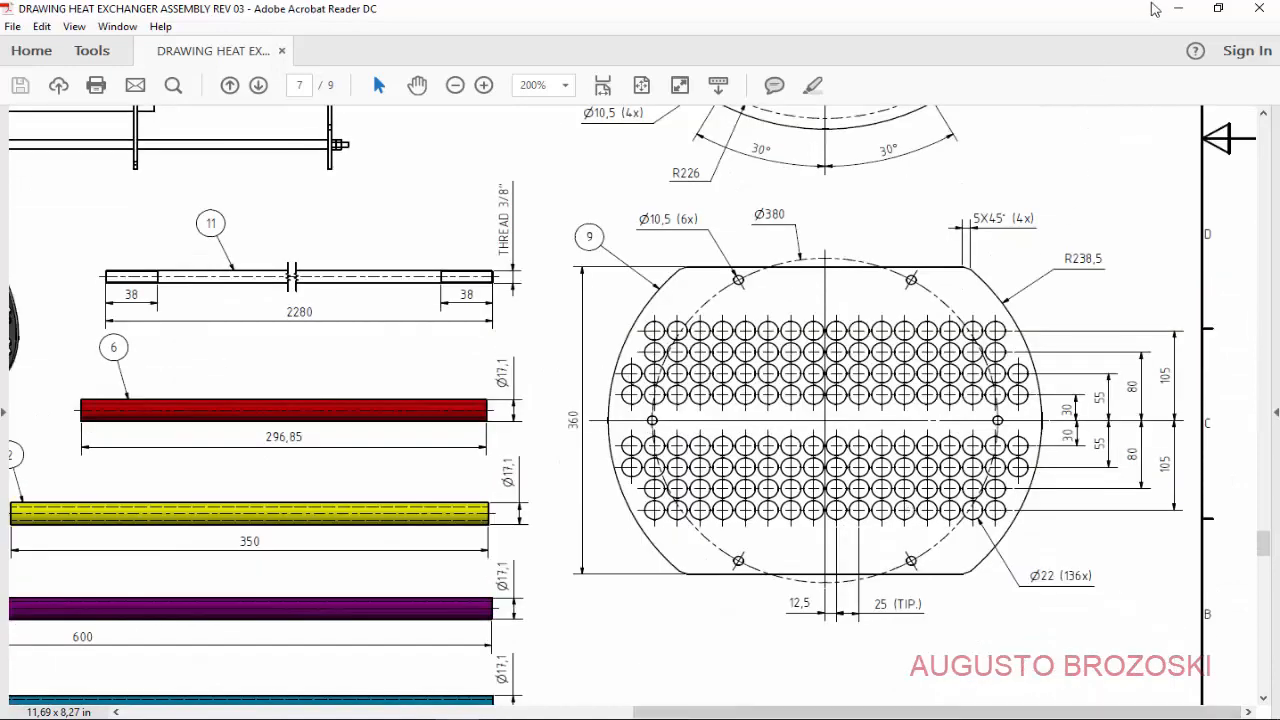
click(1188, 10)
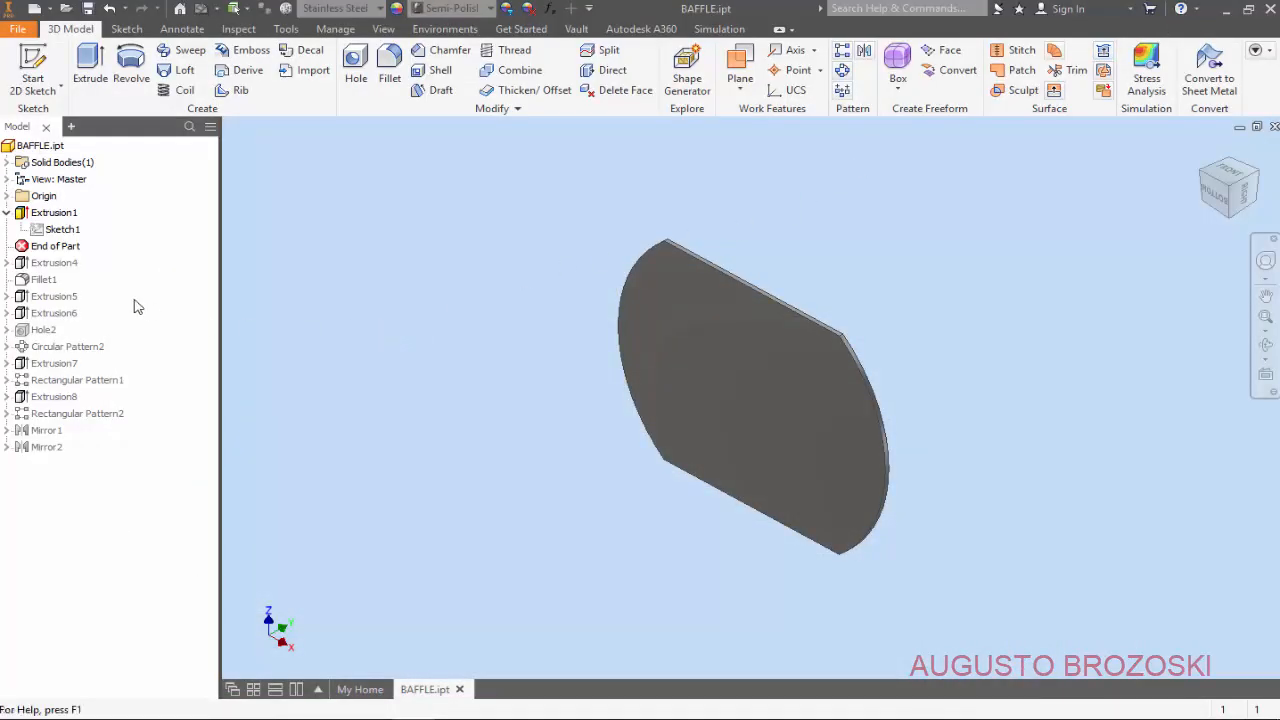
- Move the End of Part marker below Extrusion4, accepting the reorder problem, and delete that extrusion with its consumed sketch
drag(24, 247, 25, 263)
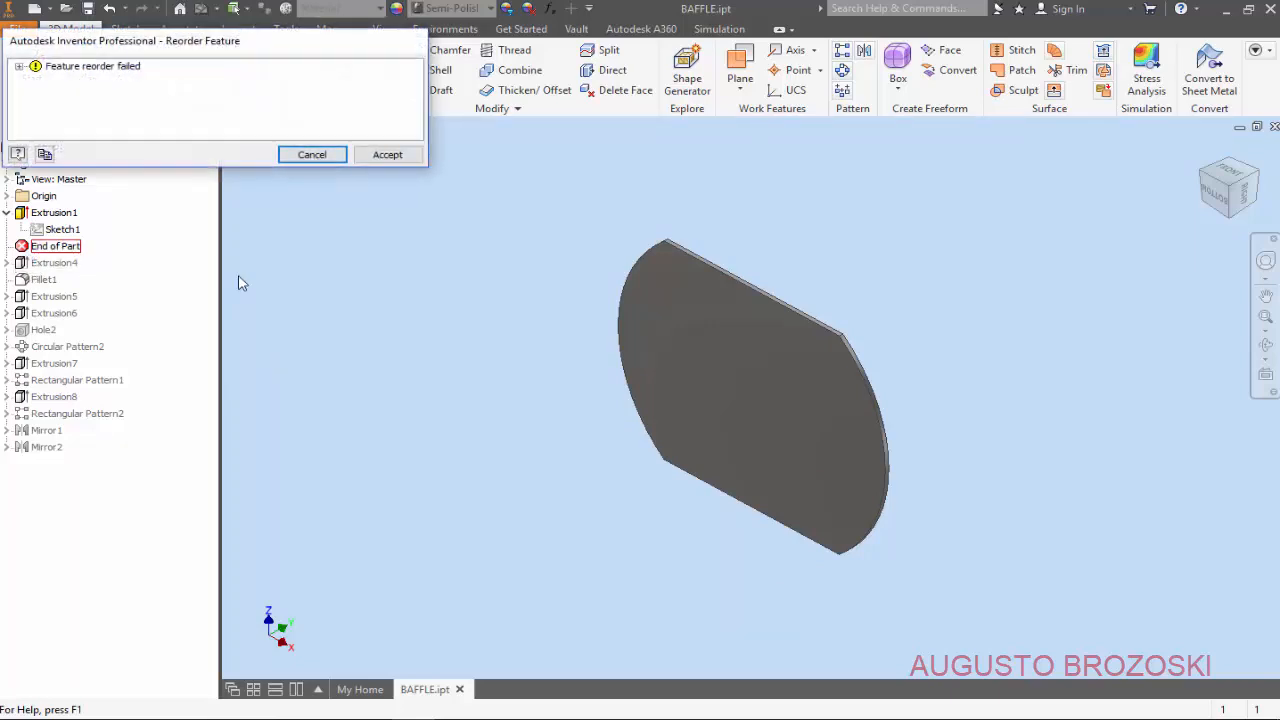
click(387, 154)
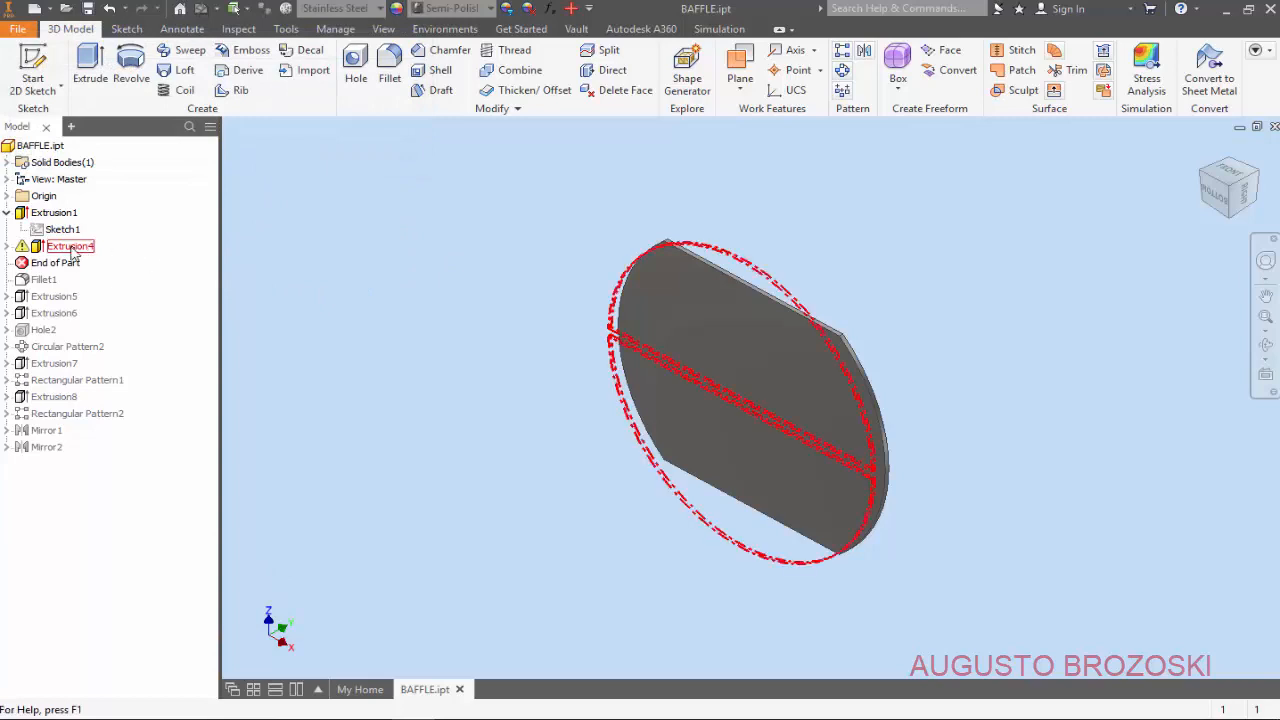
right_click(72, 254)
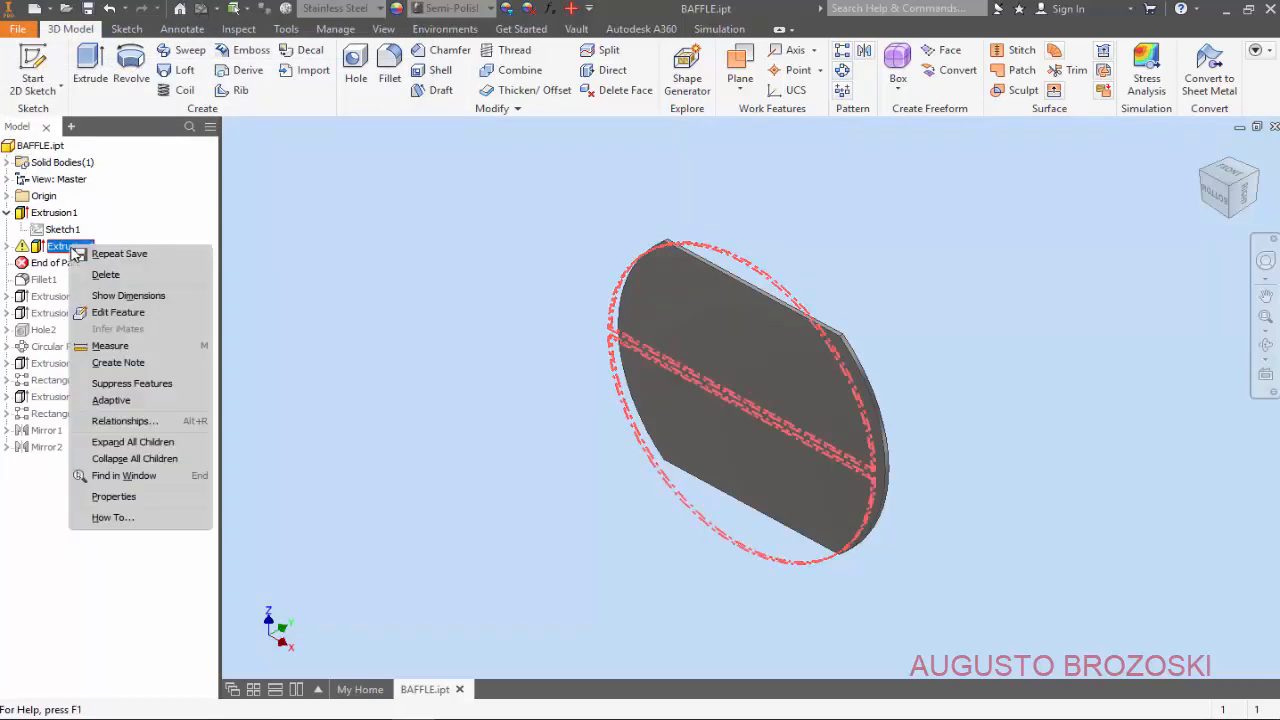
click(105, 275)
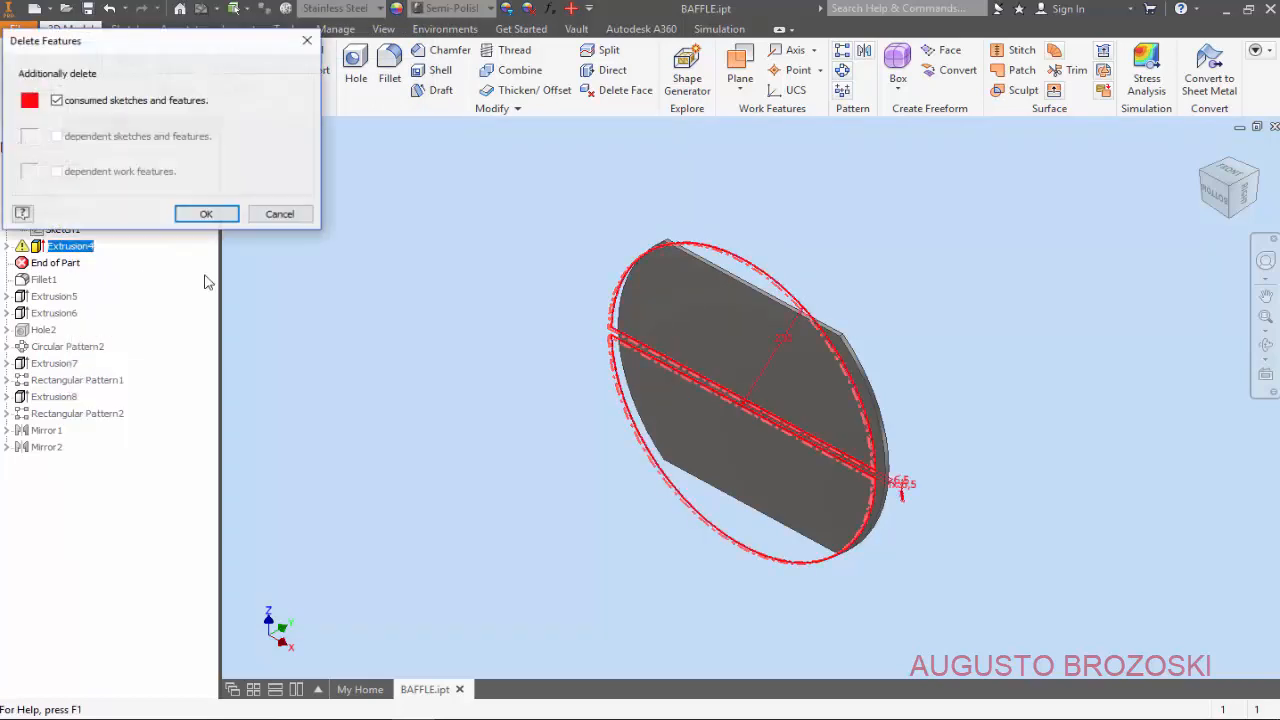
click(206, 214)
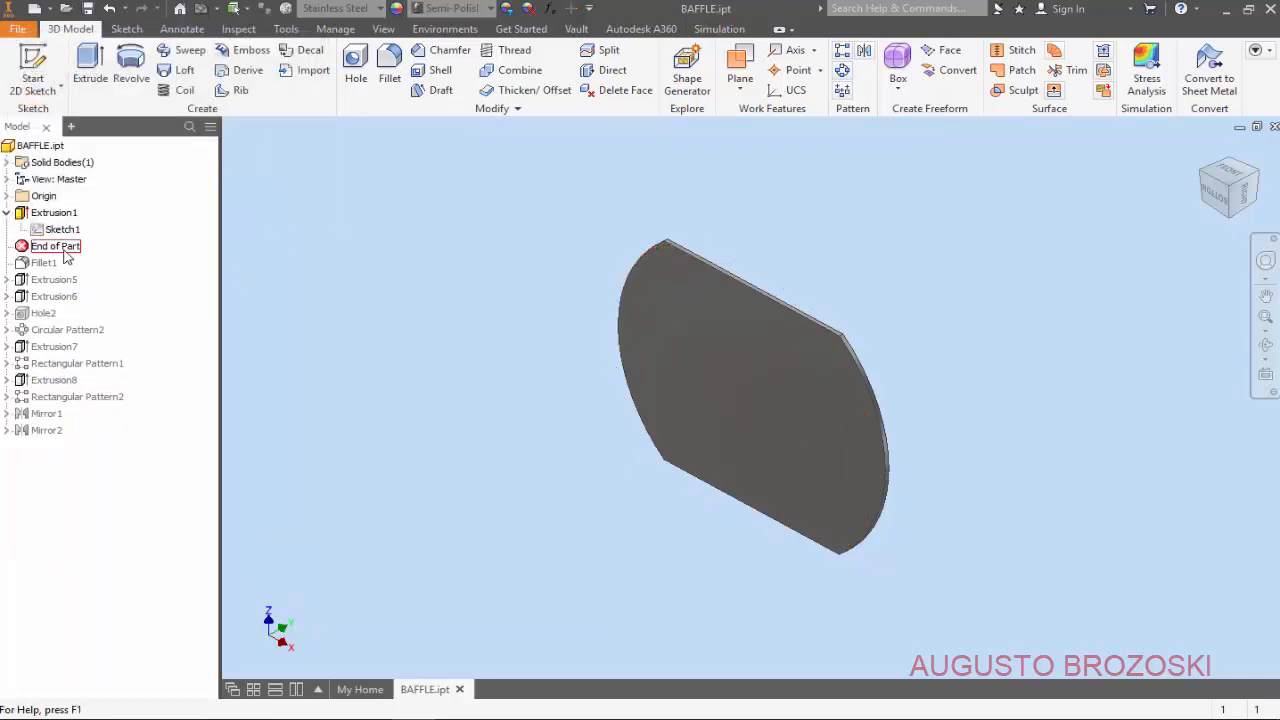
- Move the End of Part marker below Fillet1, accepting the reorder problem, and delete the fillet
drag(65, 255, 78, 277)
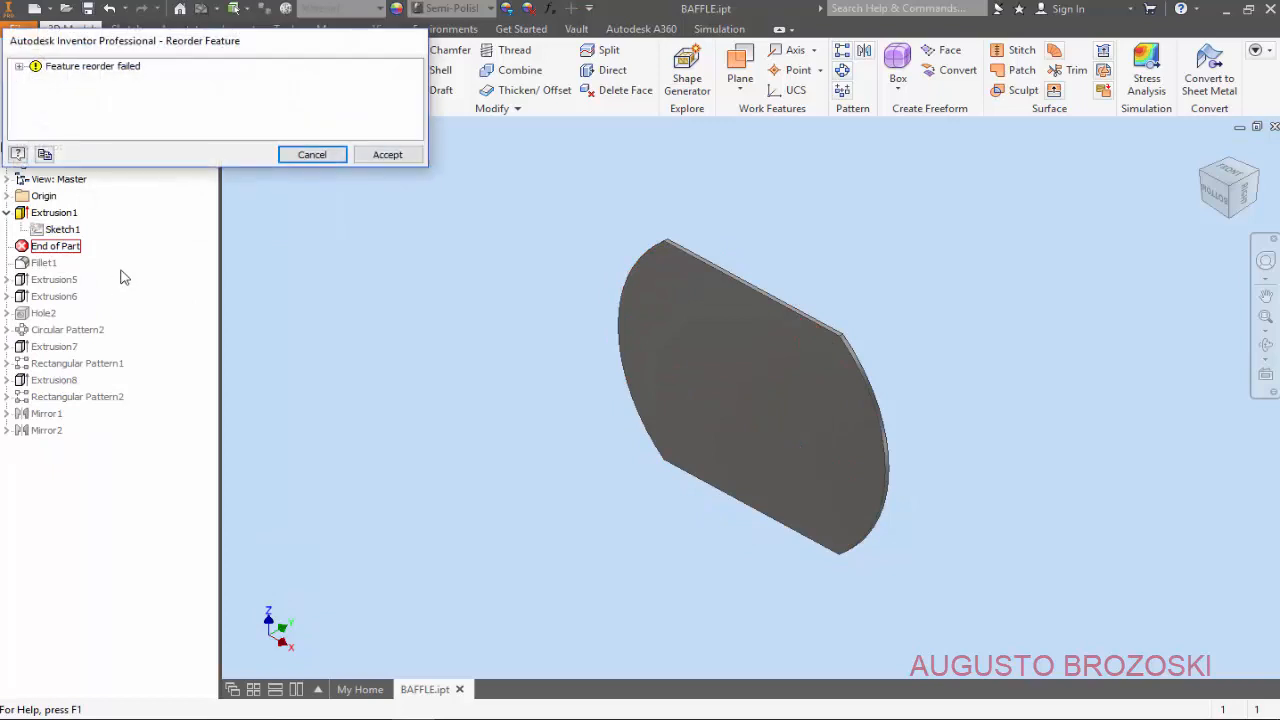
click(388, 156)
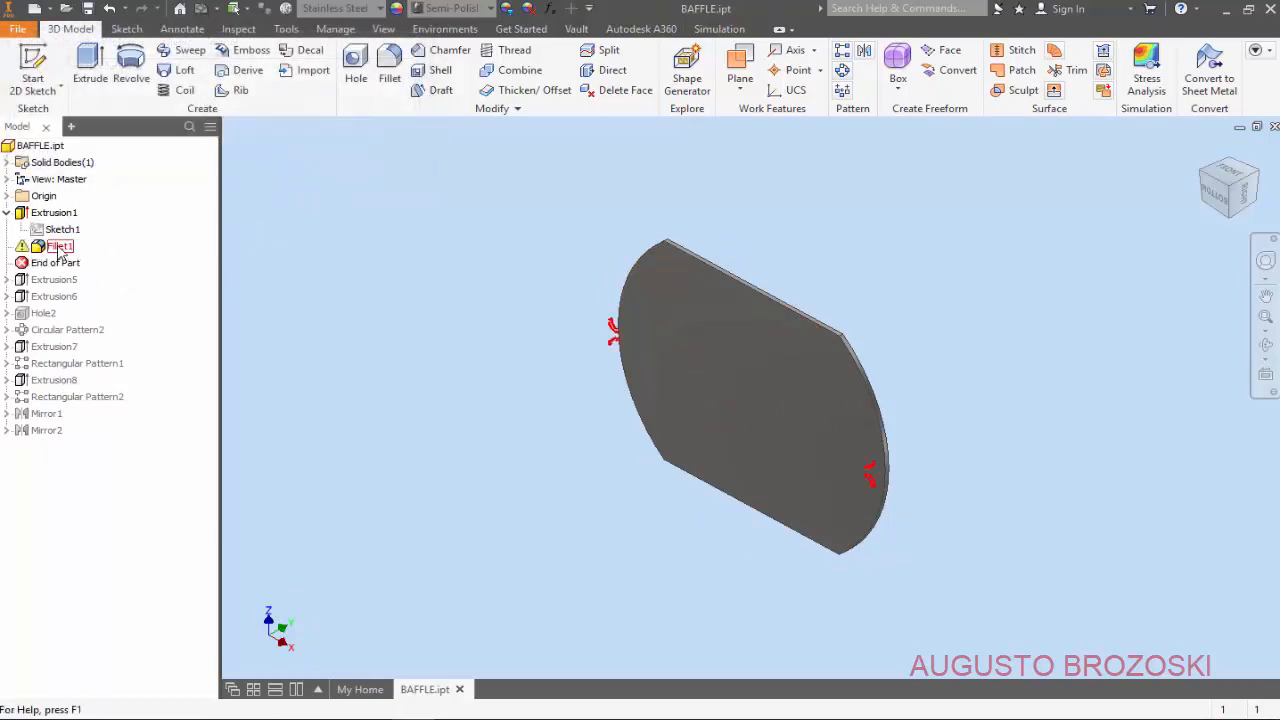
right_click(60, 248)
click(90, 273)
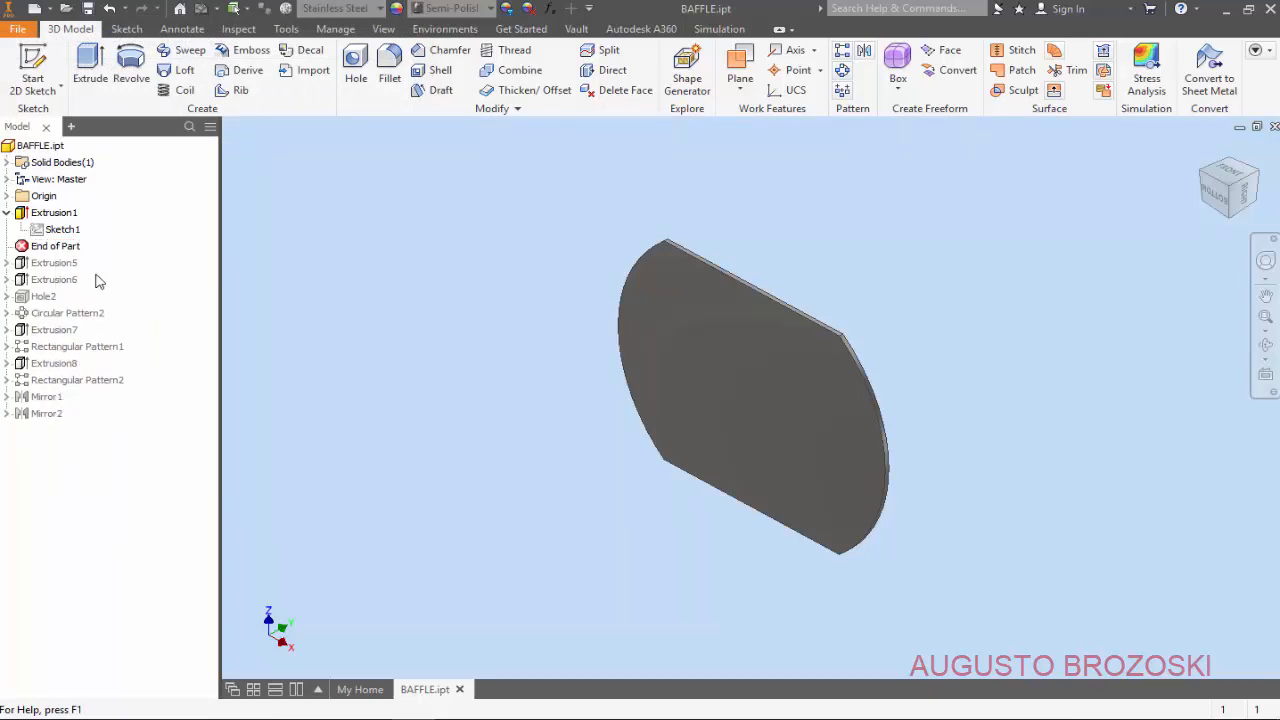
- Move the End of Part marker below Extrusion5 and delete that extrusion together with its consumed sketch
click(43, 249)
mouse_move(28, 252)
mouse_down()
mouse_move(32, 268)
mouse_move(96, 276)
mouse_up()
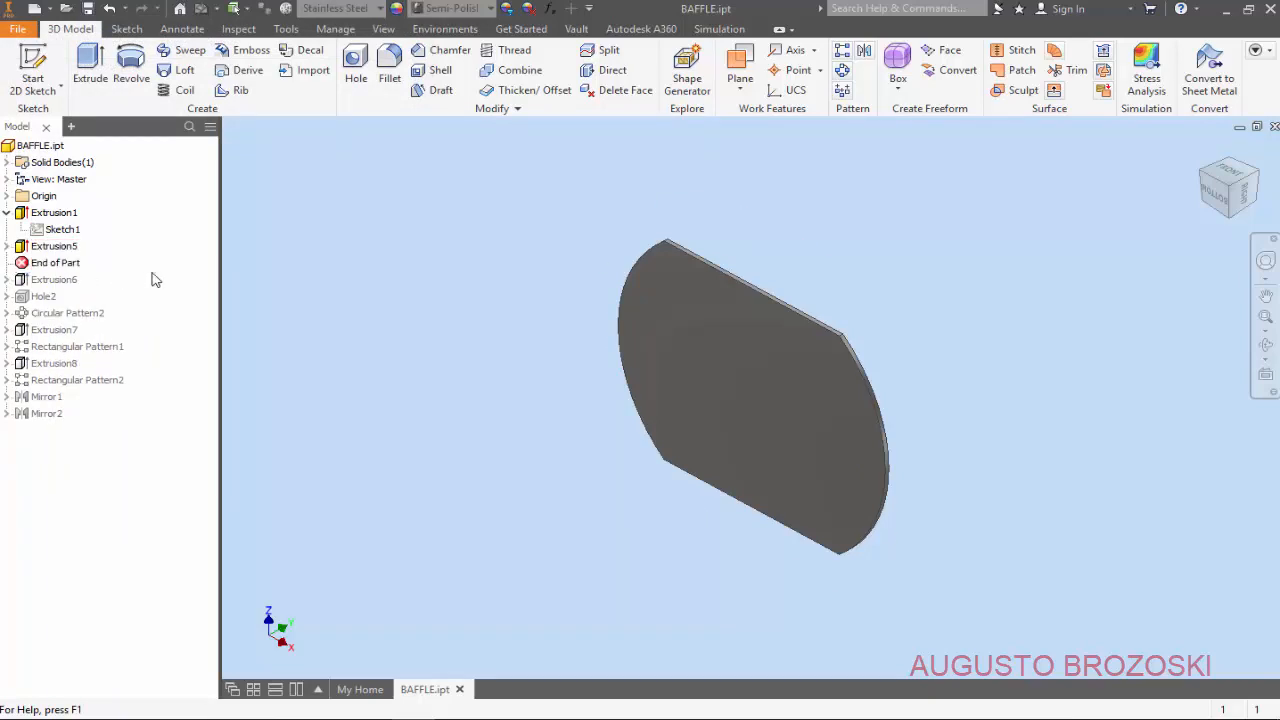
right_click(59, 251)
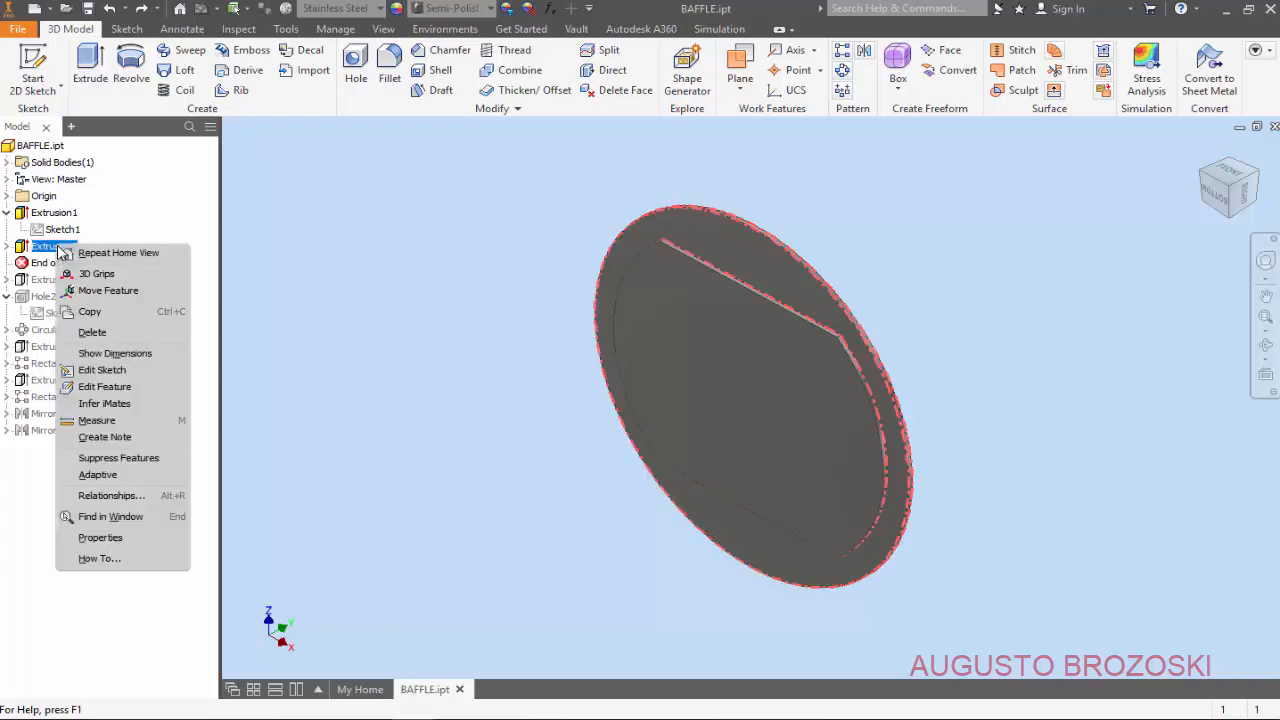
click(95, 333)
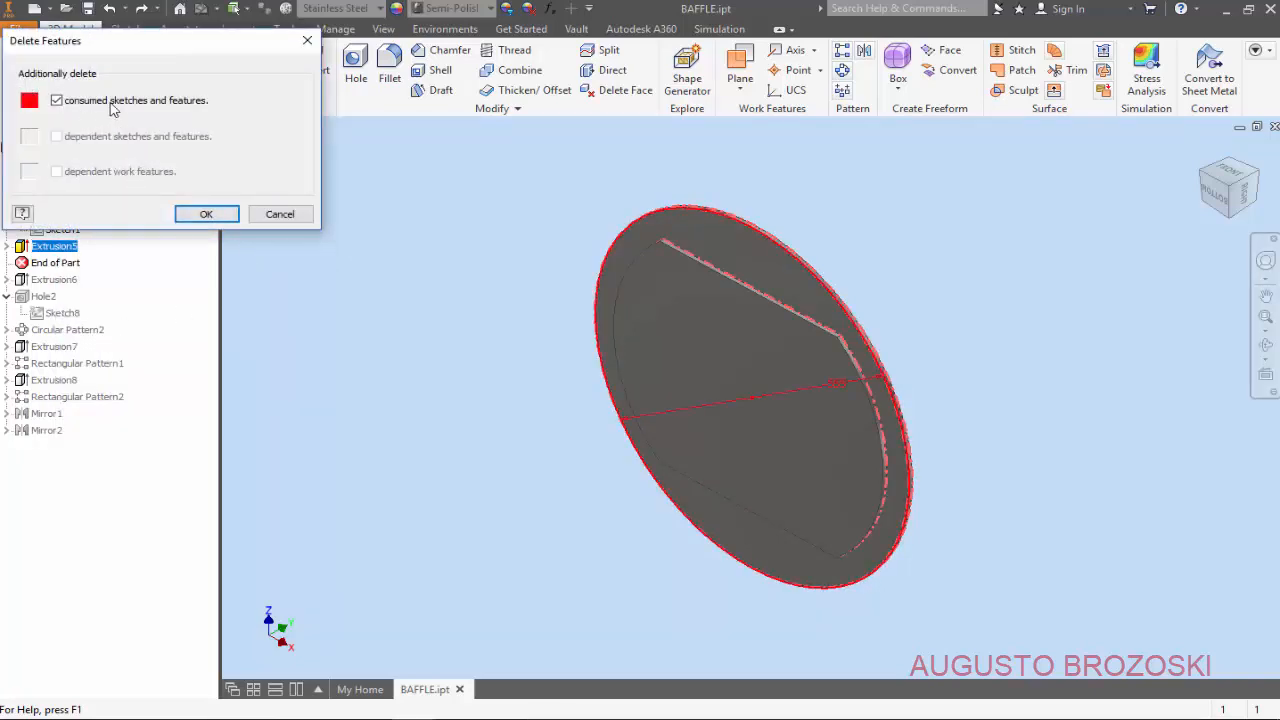
click(206, 214)
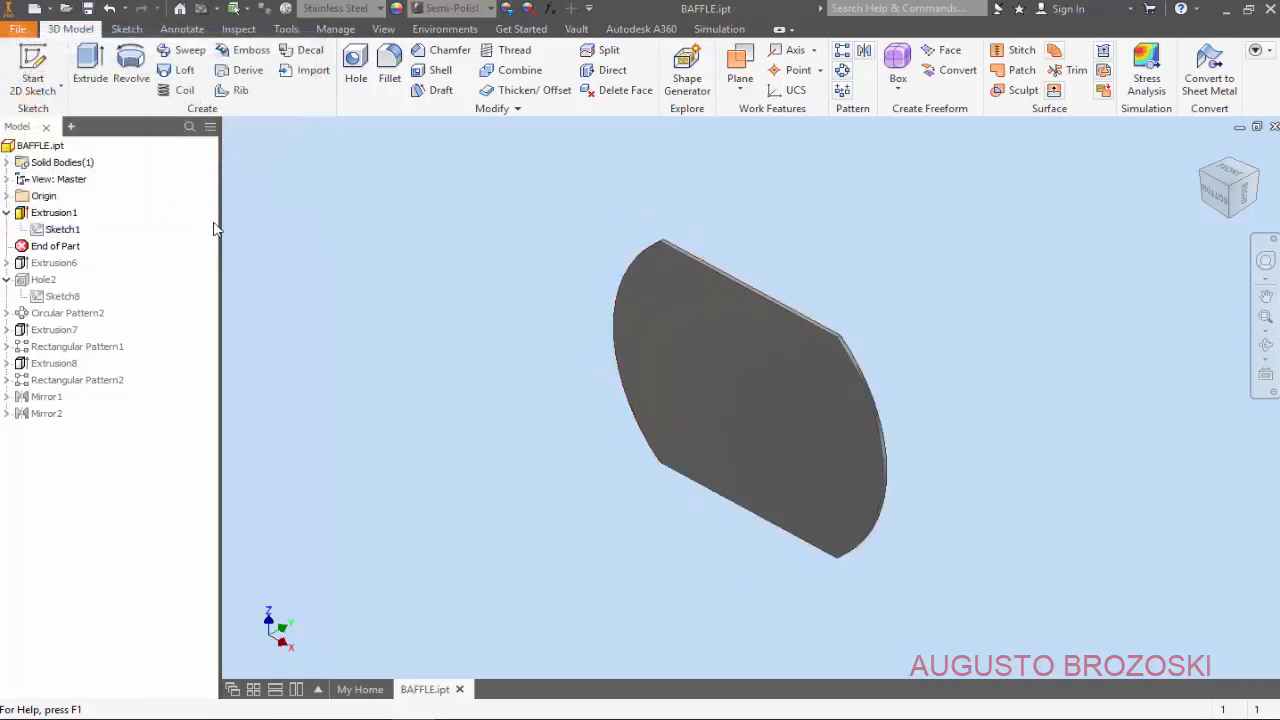
- Move the End of Part marker below Extrusion6, accepting the reorder problem, and delete that extrusion with its consumed sketch
click(28, 248)
drag(28, 254, 30, 278)
click(386, 155)
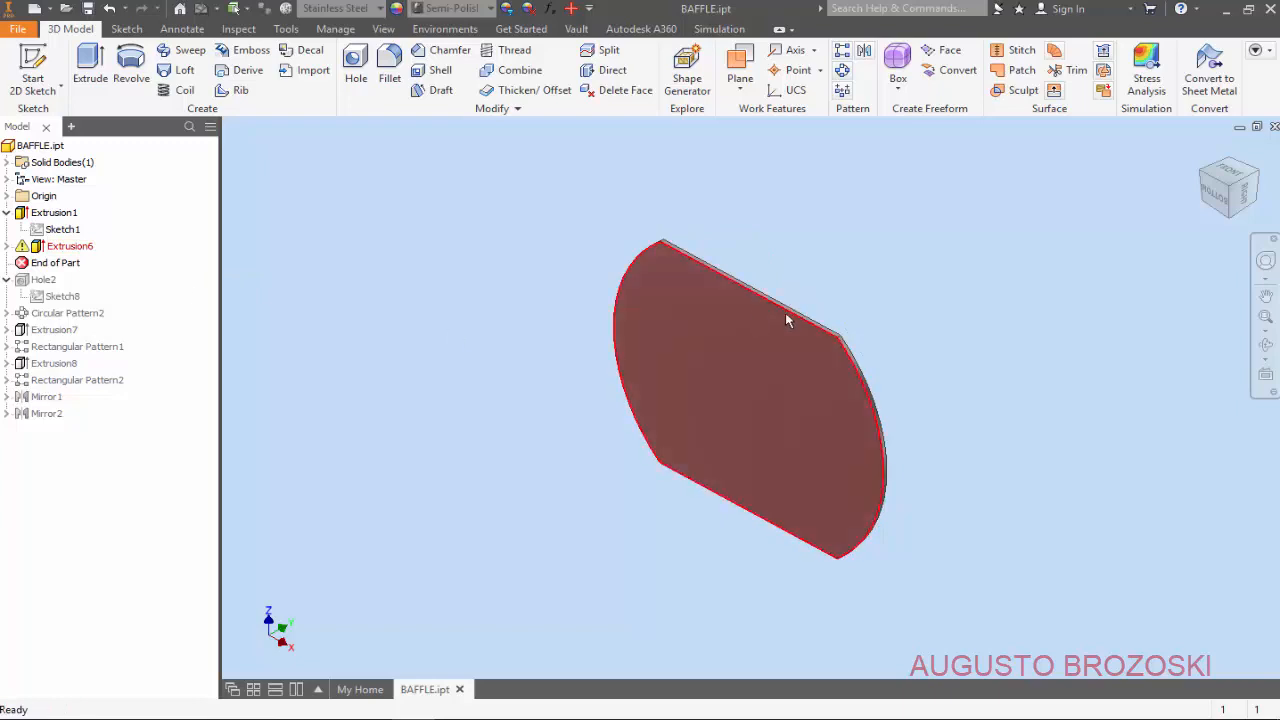
click(1257, 173)
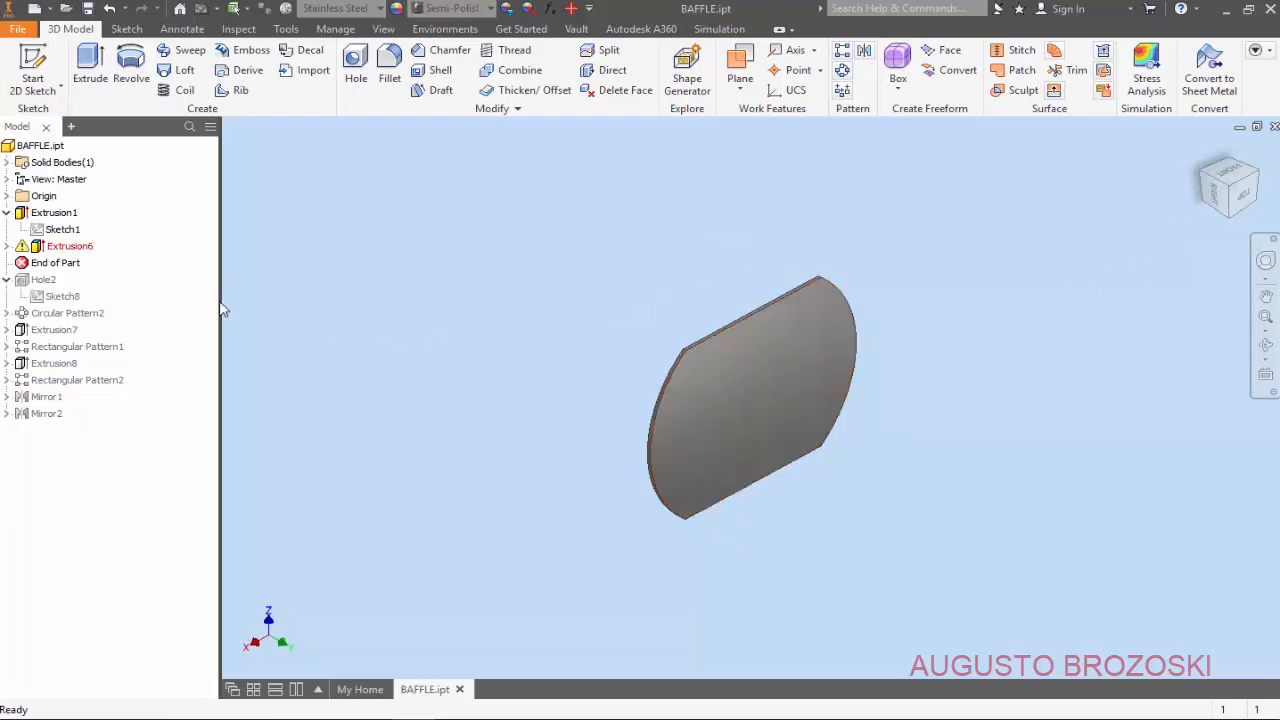
right_click(70, 247)
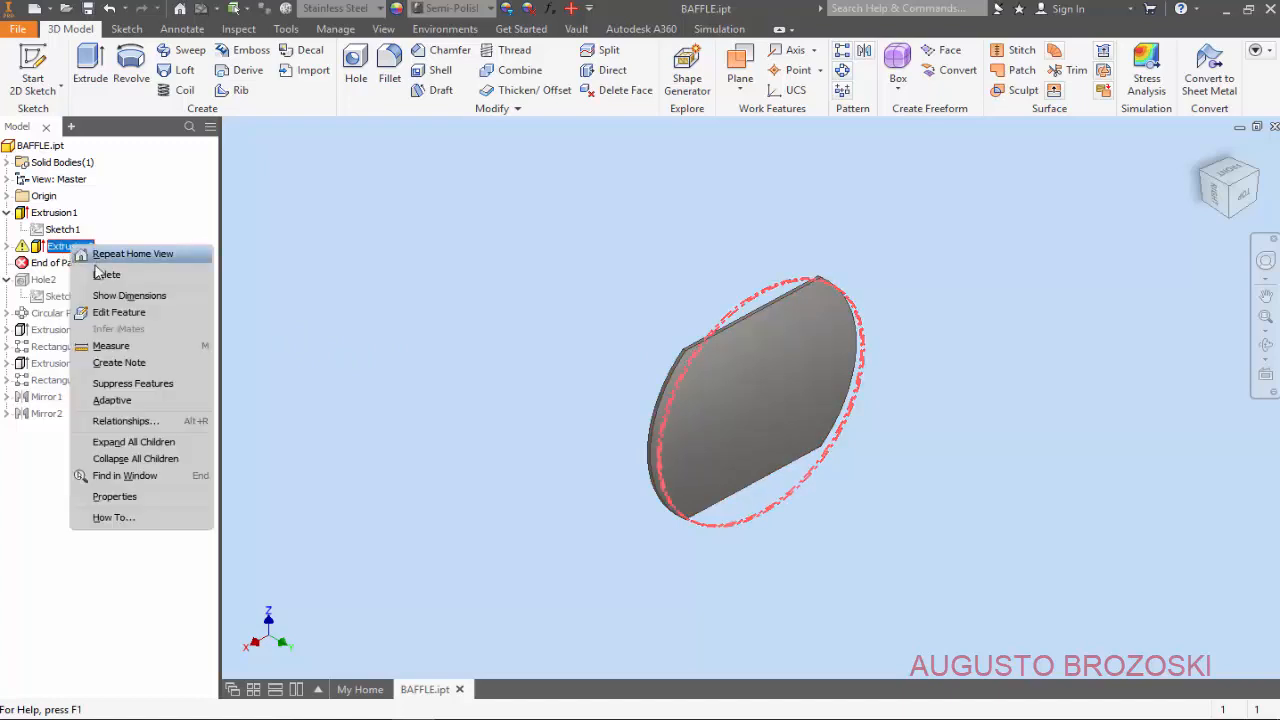
click(102, 274)
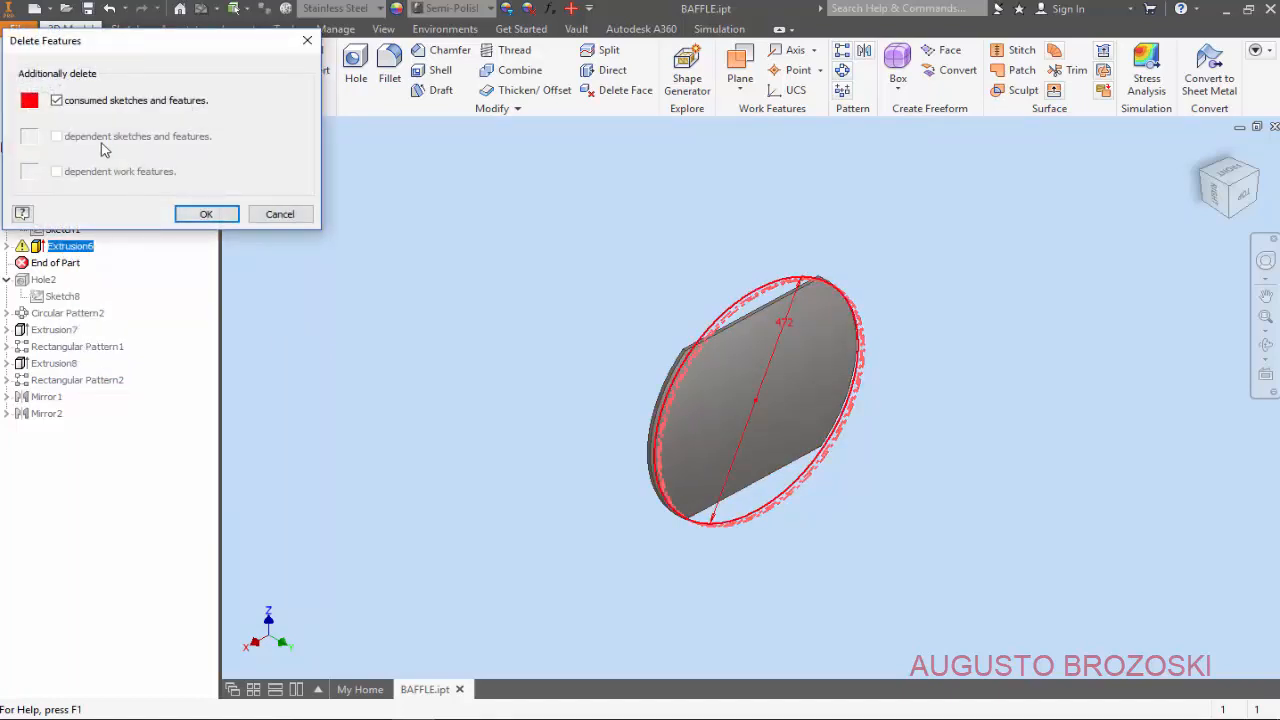
click(206, 214)
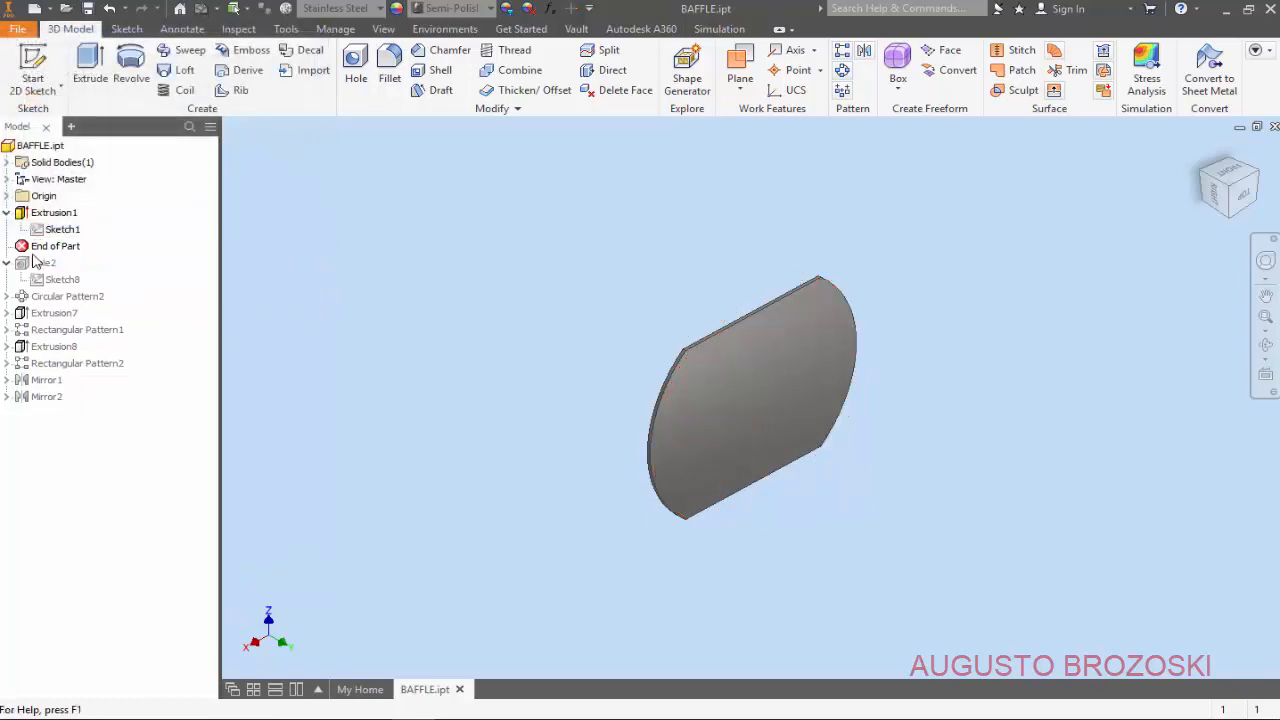
- Move the End of Part marker below Hole2, accepting the reorder problem, and redefine Sketch8 onto the baffle's flat face
drag(42, 247, 40, 283)
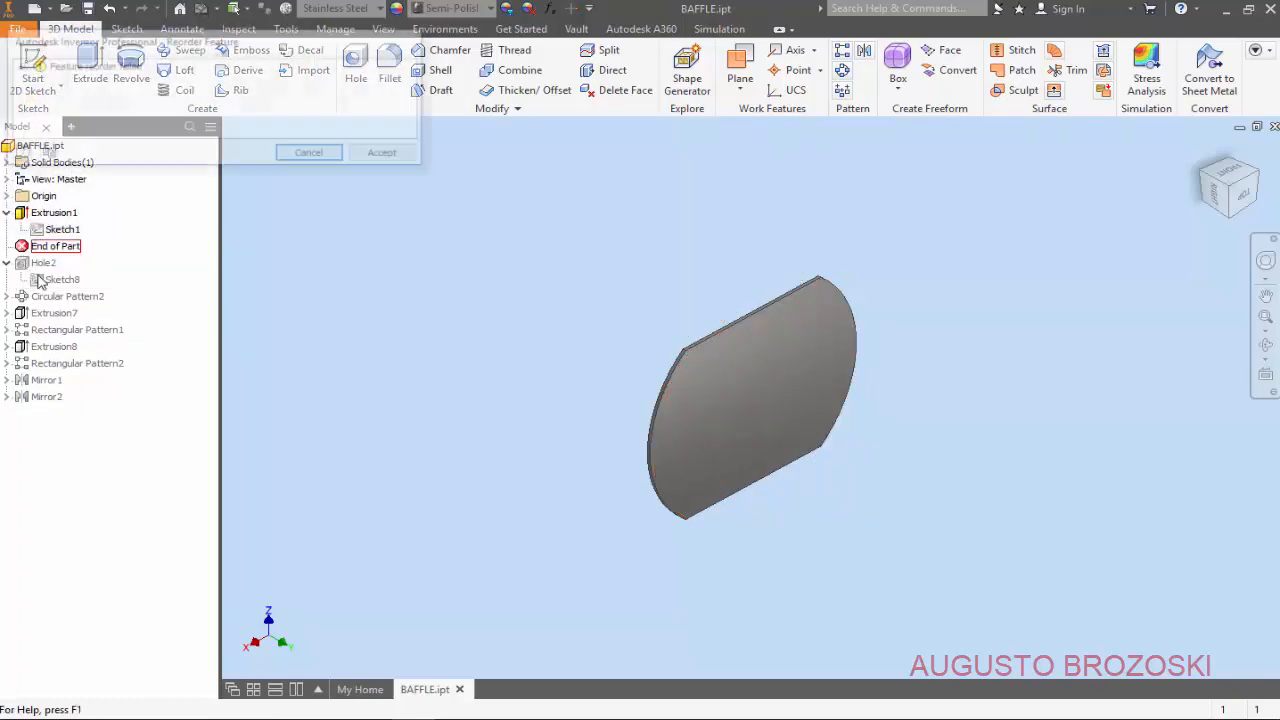
click(385, 156)
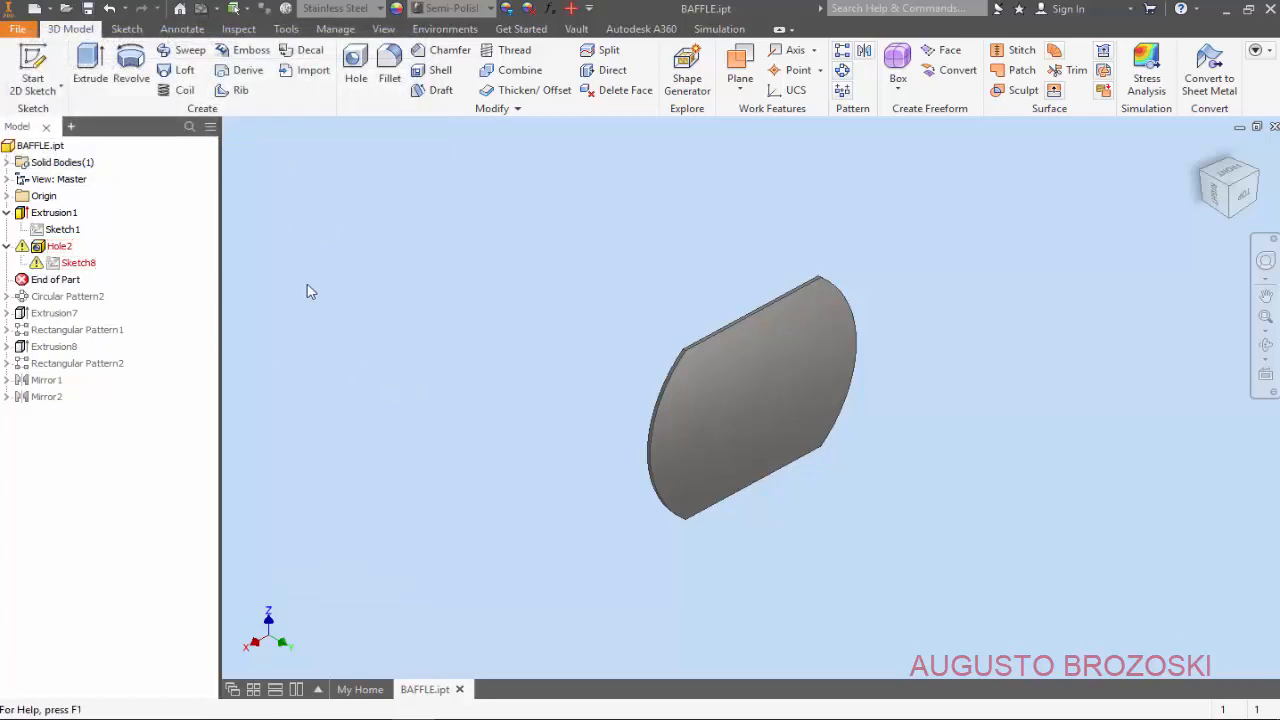
right_click(86, 266)
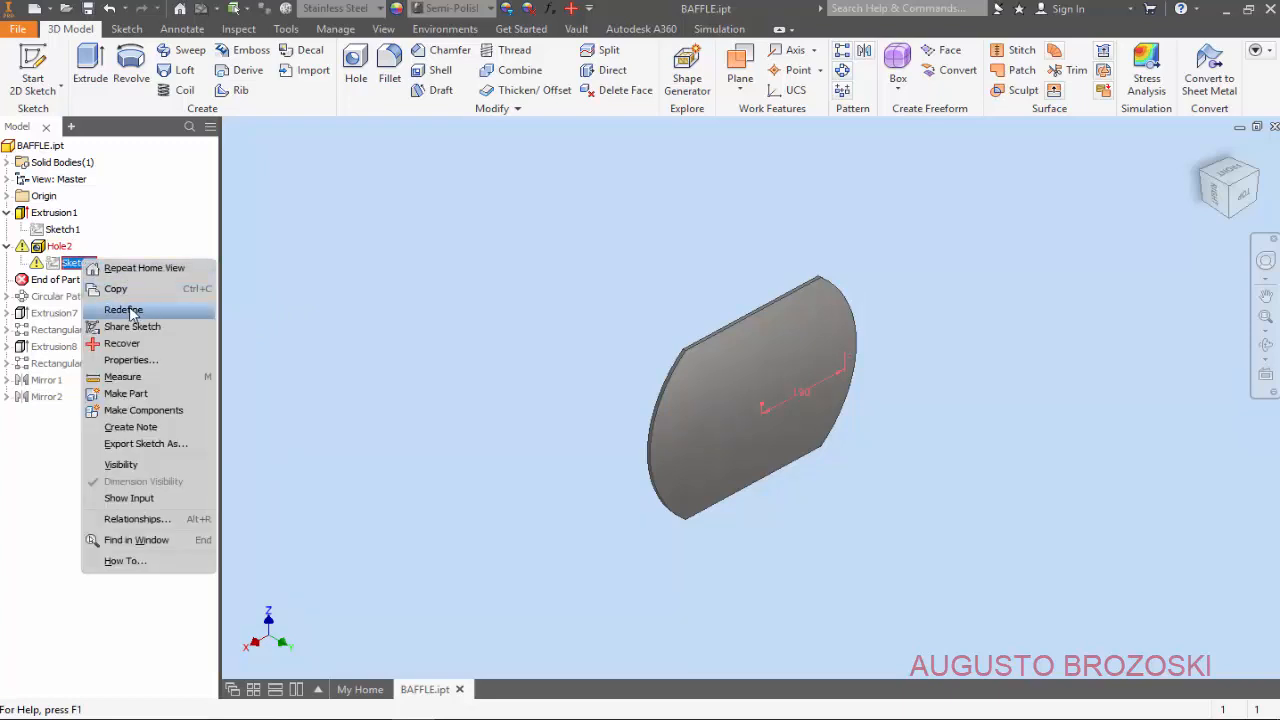
click(124, 310)
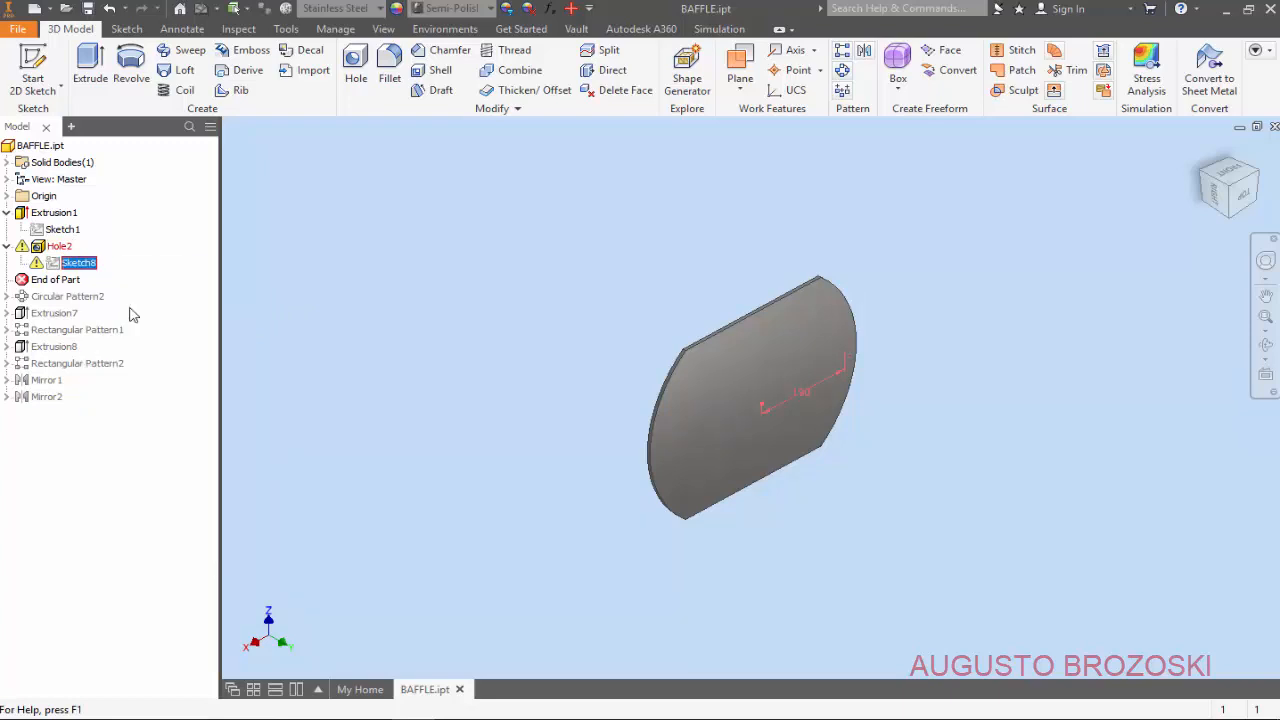
click(803, 340)
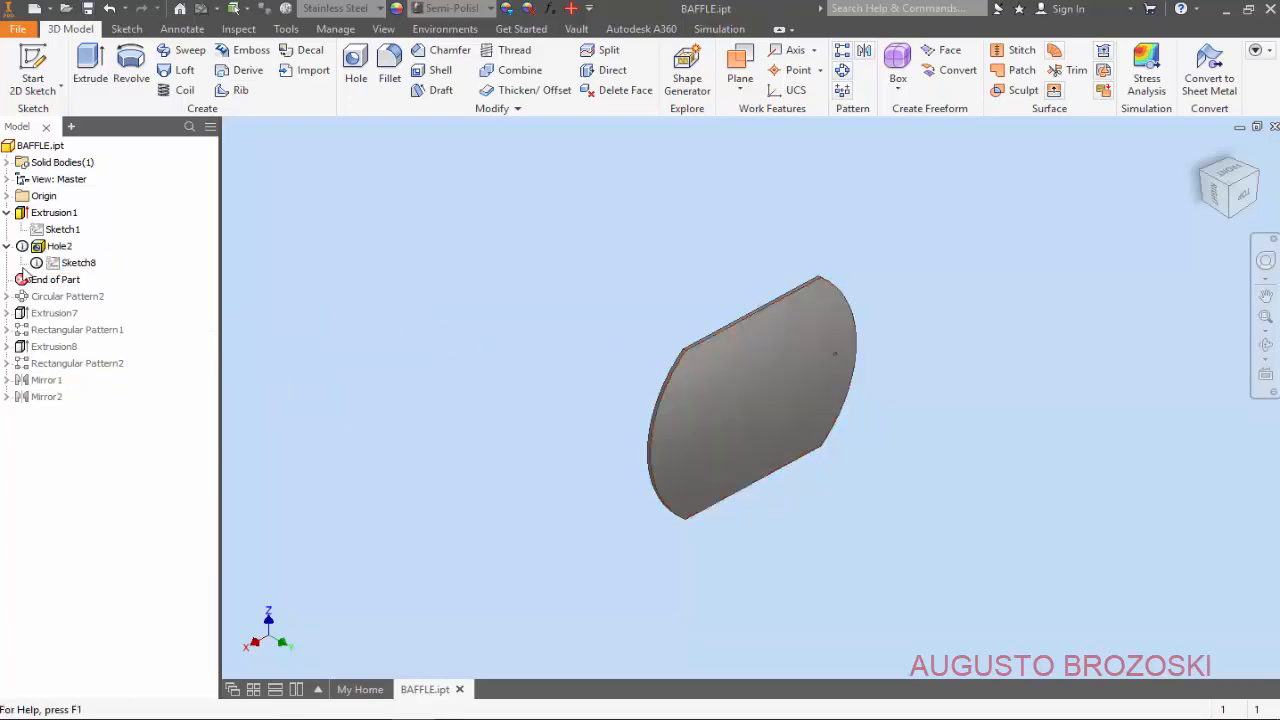
- Open Sketch8 for editing and delete the old reference point at the baffle's center along with its attached dimension
right_click(75, 266)
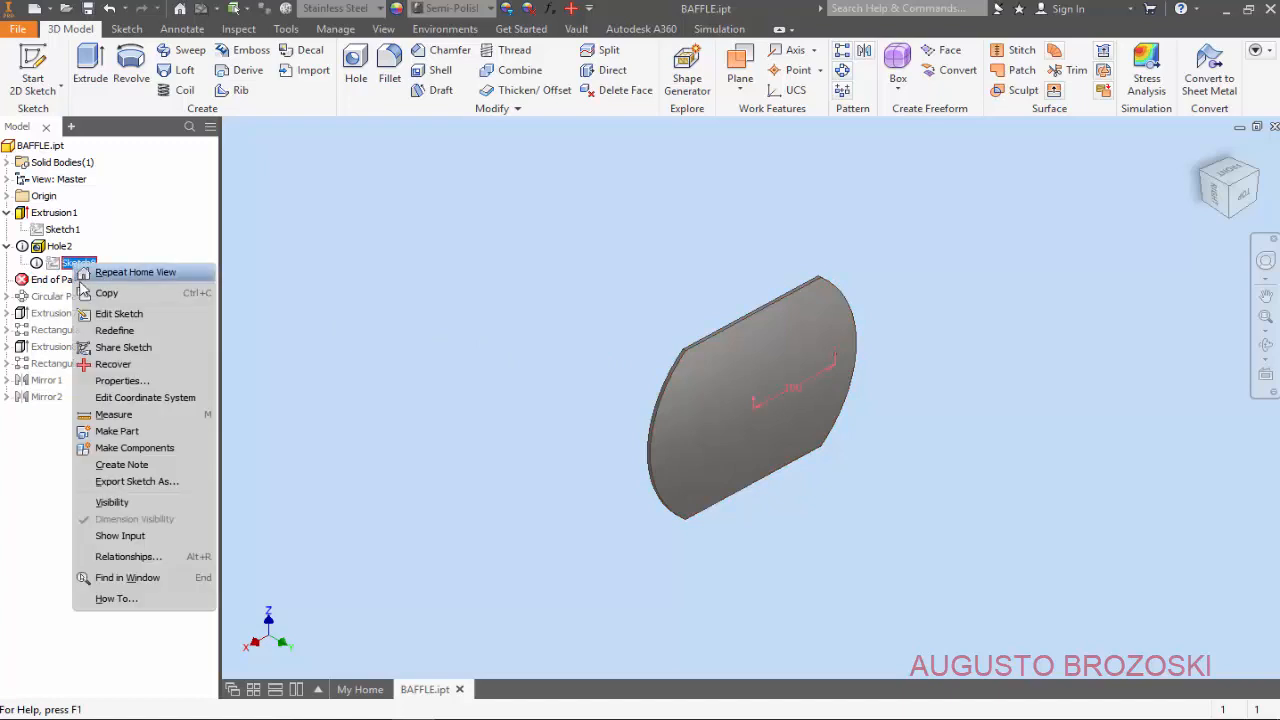
click(199, 317)
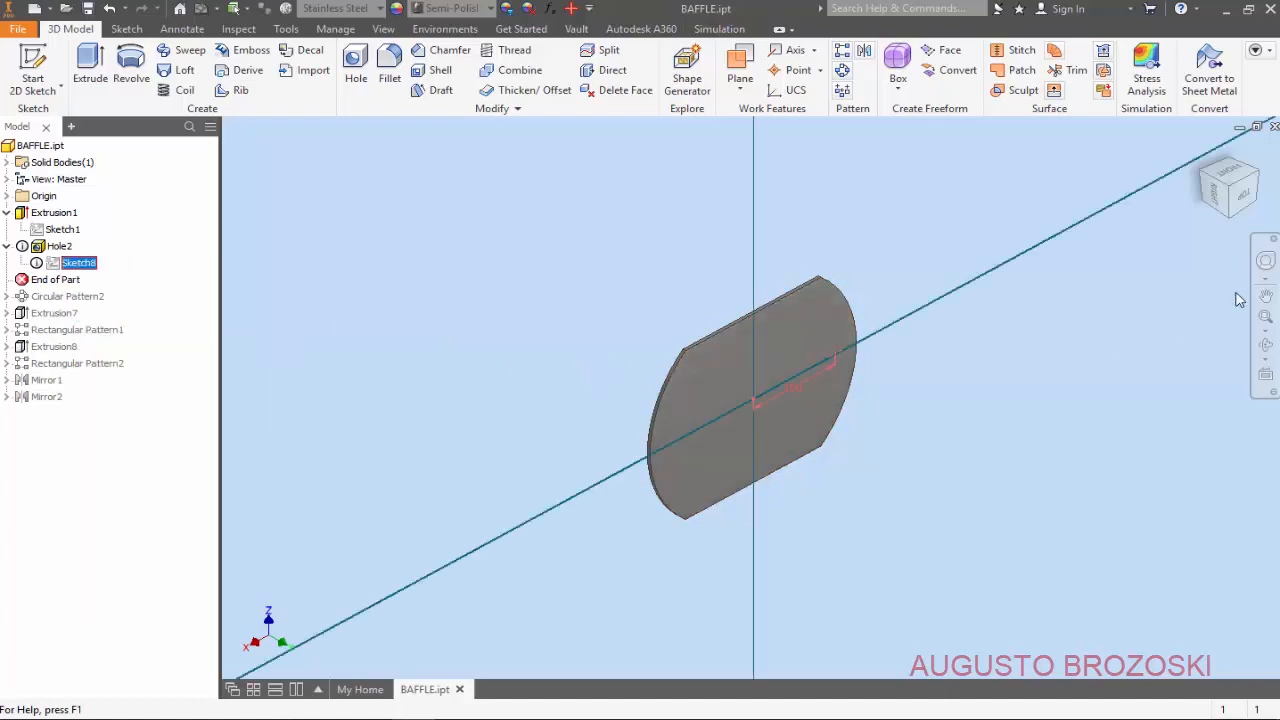
scroll(782, 402, up, 5)
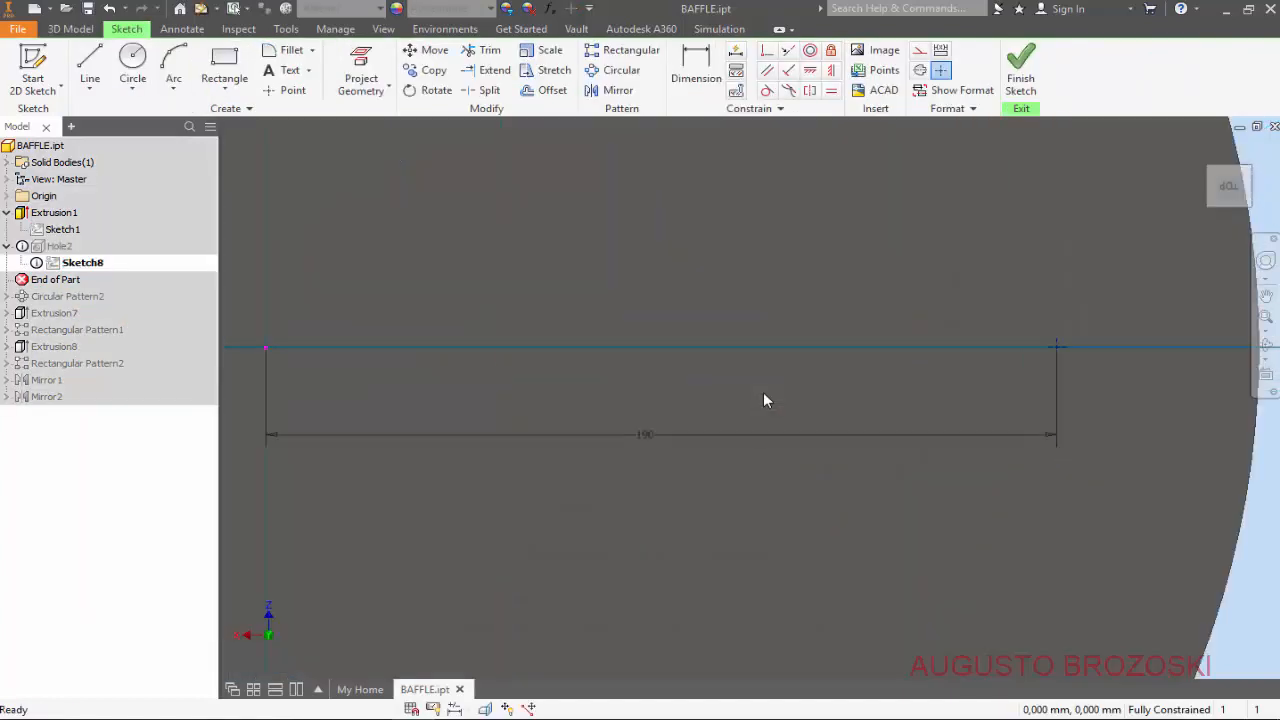
scroll(764, 399, down, 5)
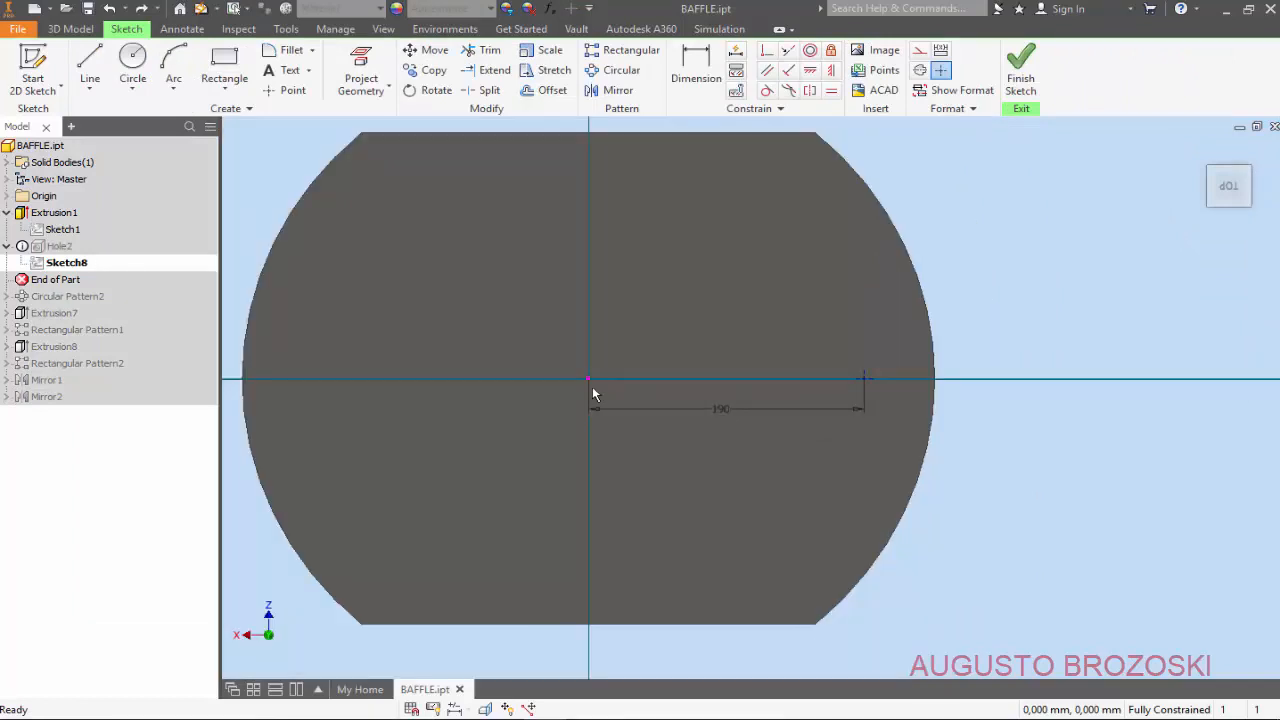
drag(538, 443, 646, 350)
key(Delete)
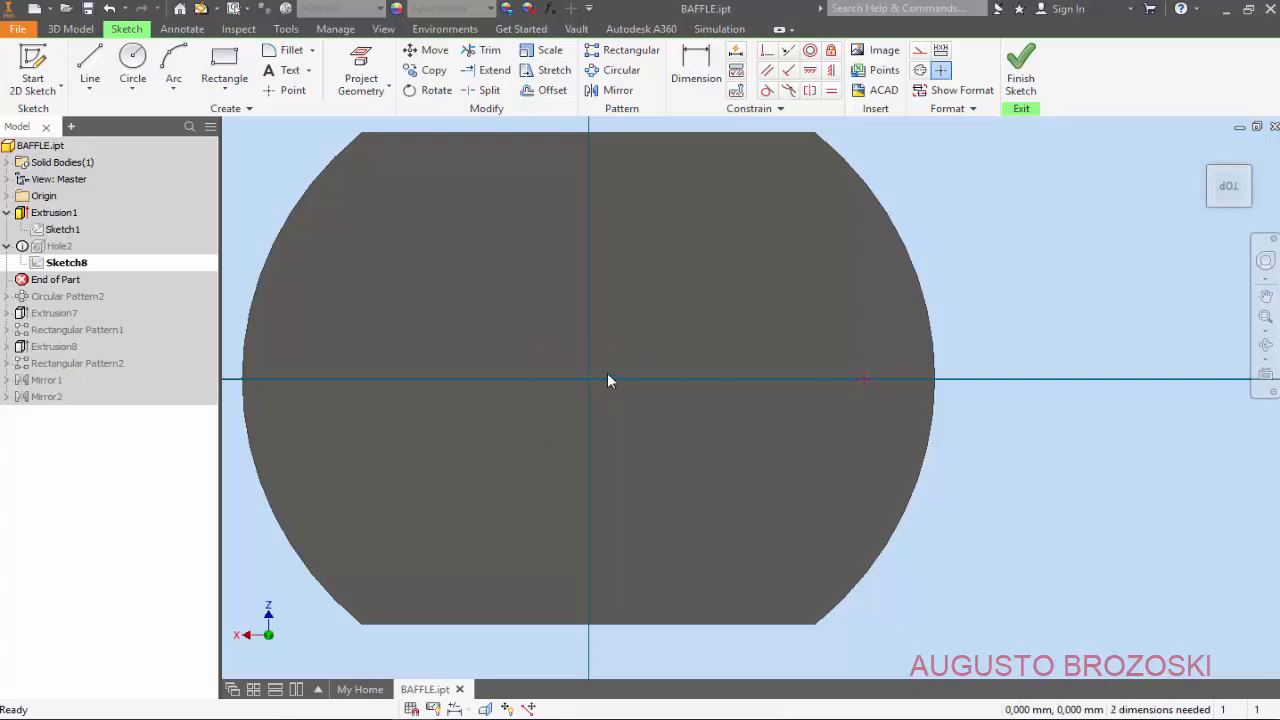
- Project the origin Center Point into Sketch8
click(367, 63)
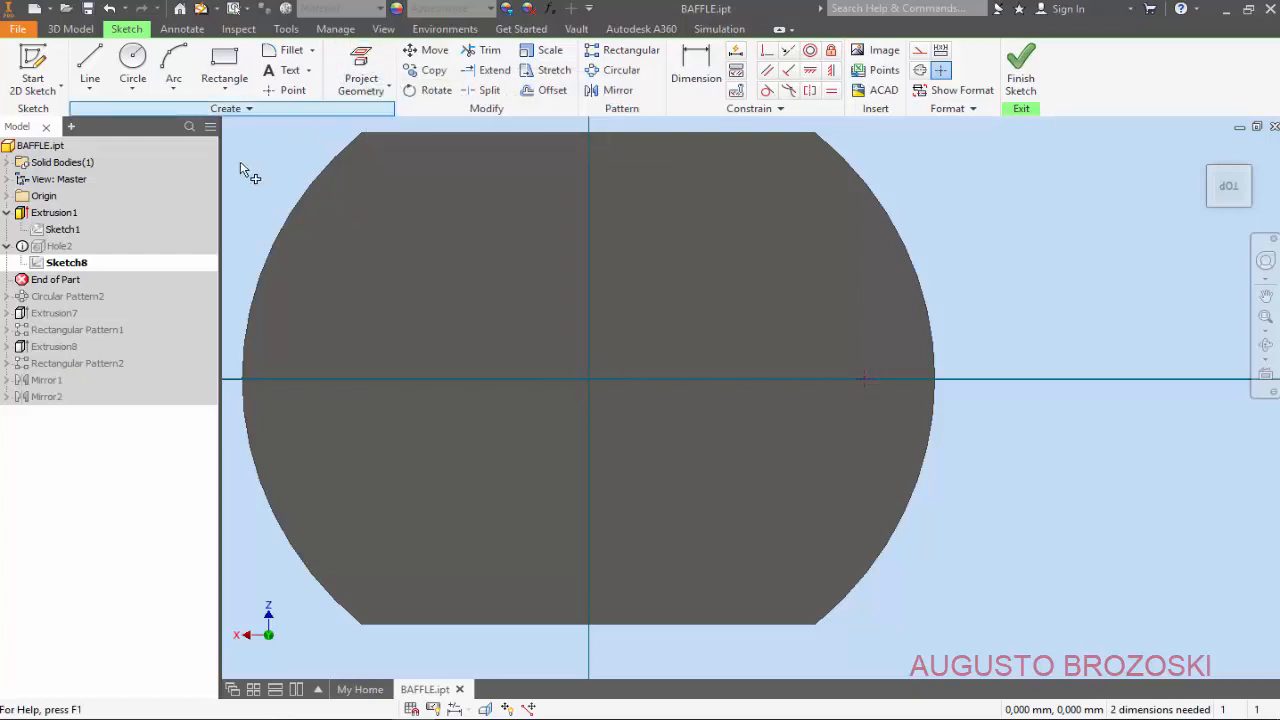
click(8, 196)
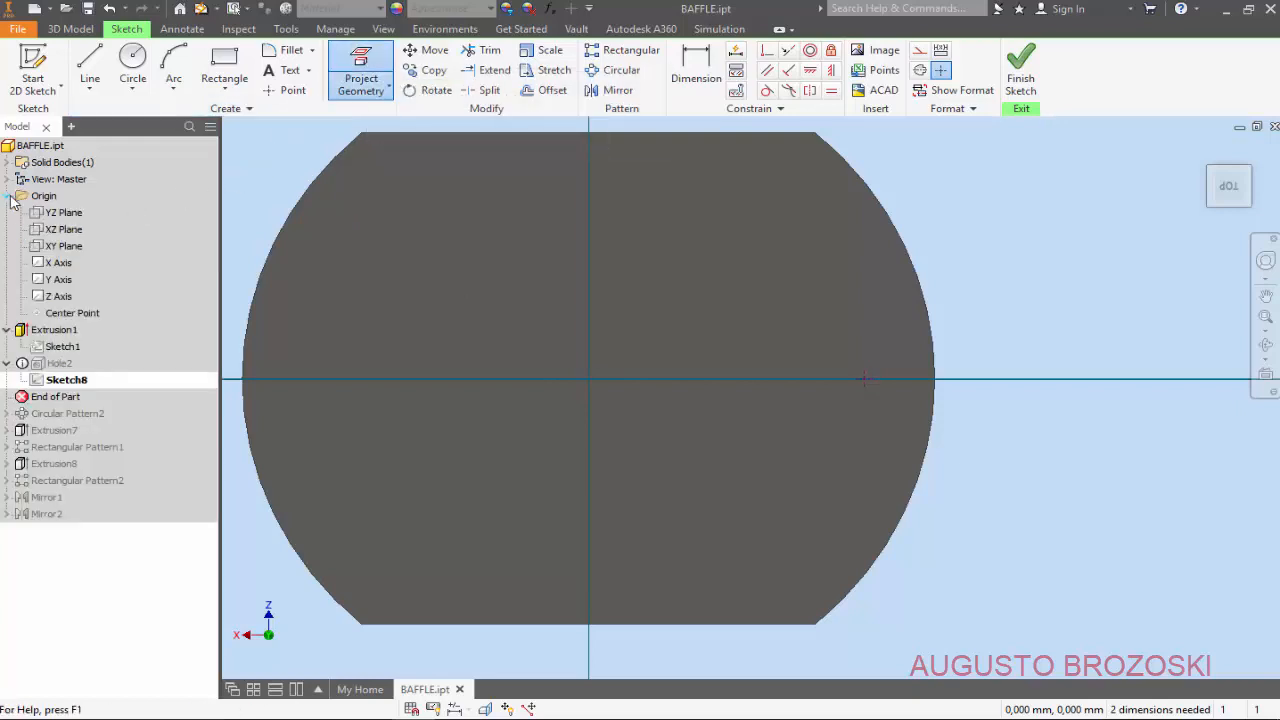
click(80, 314)
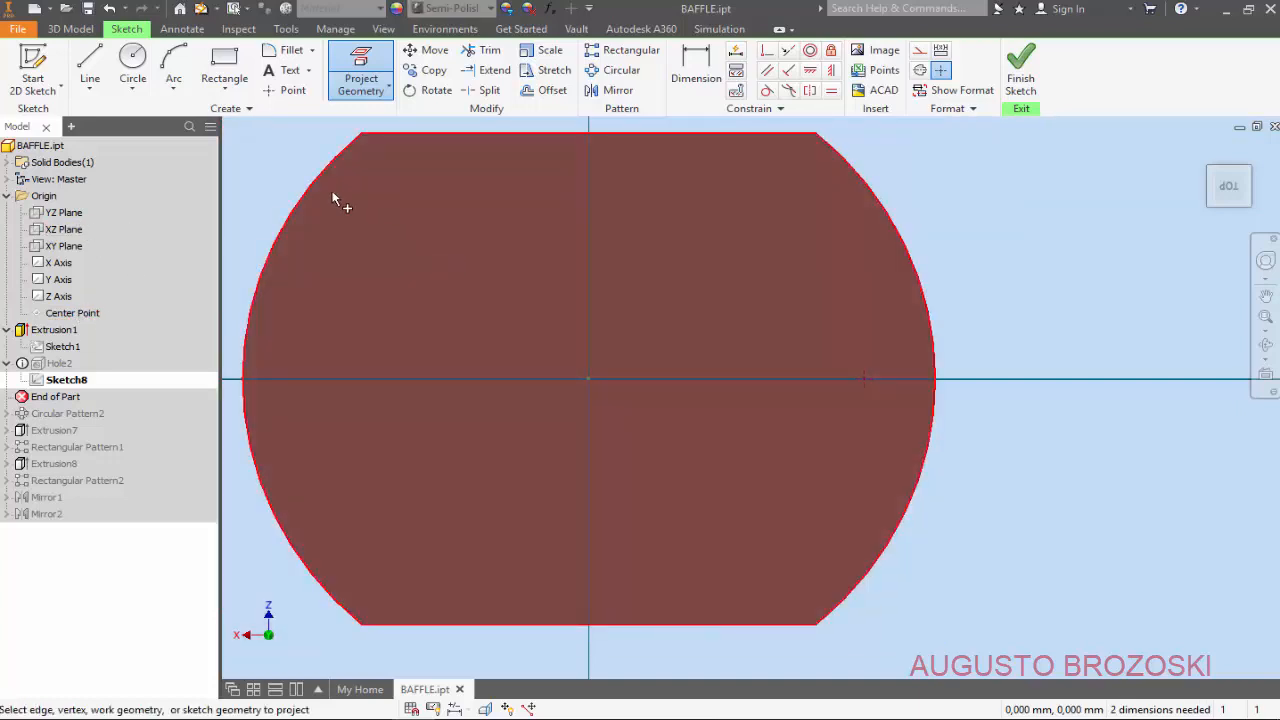
key(Escape)
- Dimension the hole point 190 mm from the projected center, constrain both points horizontally, and finish the sketch
key(d)
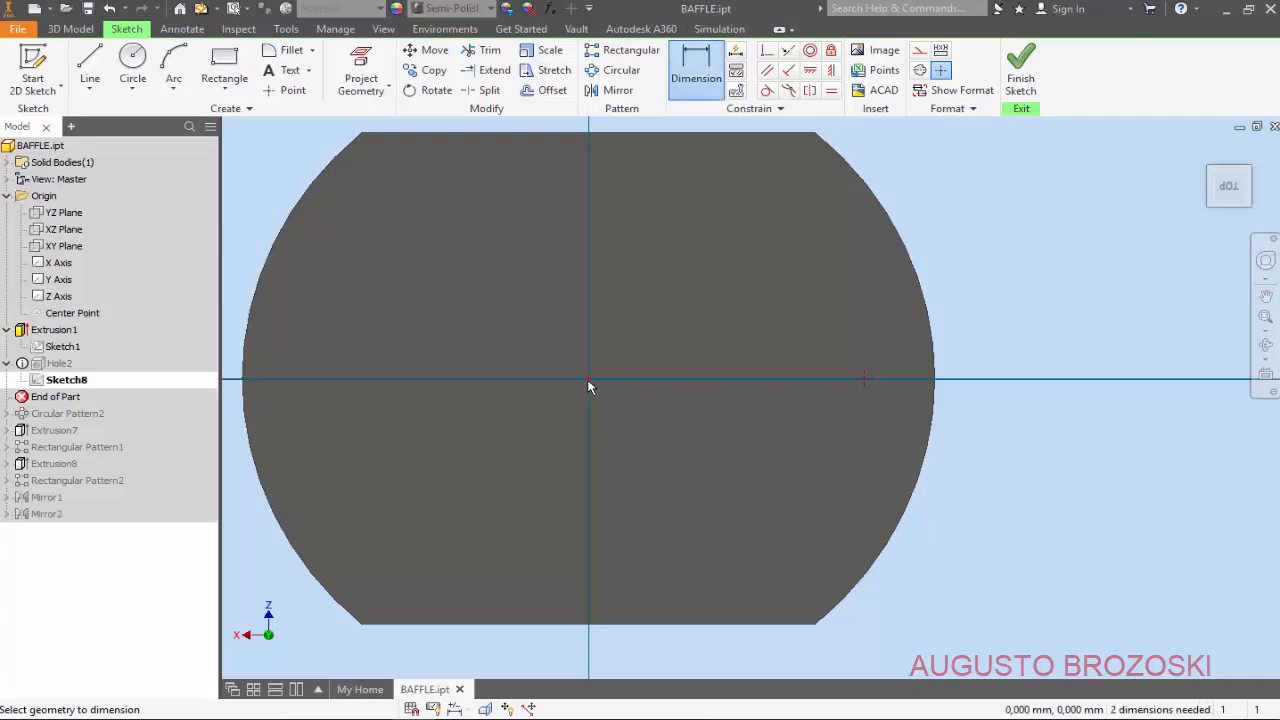
click(866, 390)
click(729, 428)
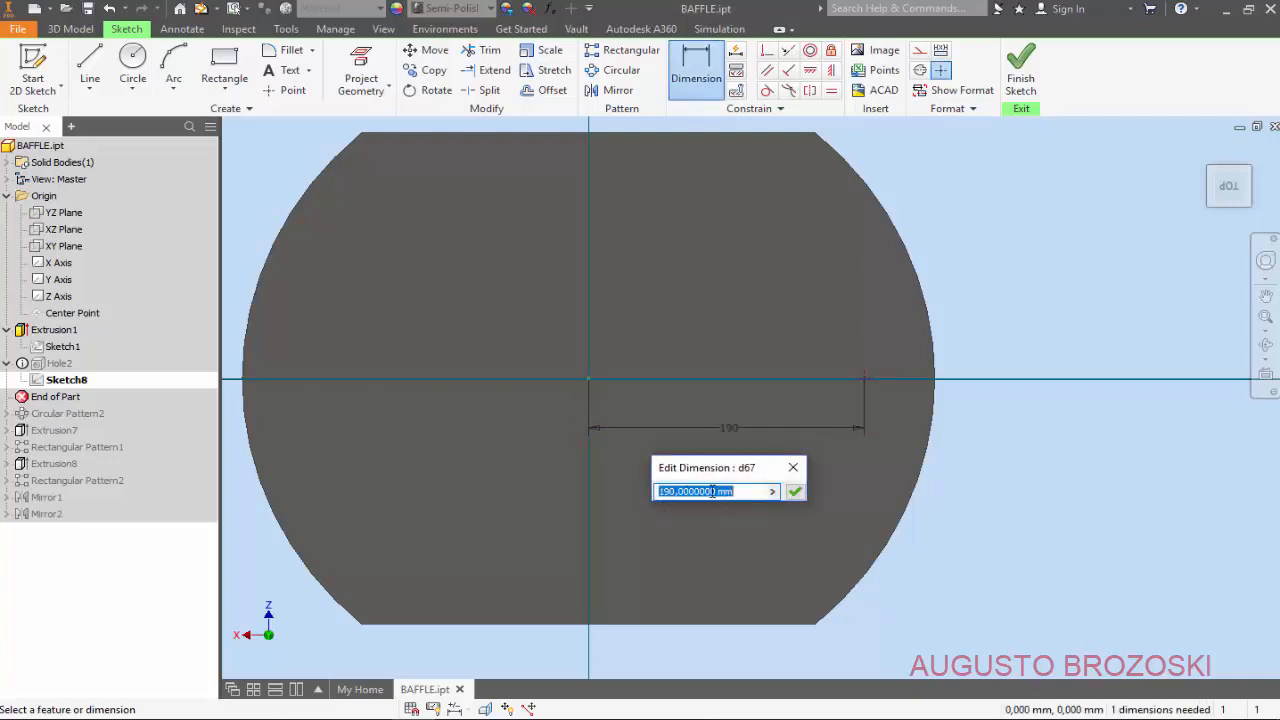
click(795, 491)
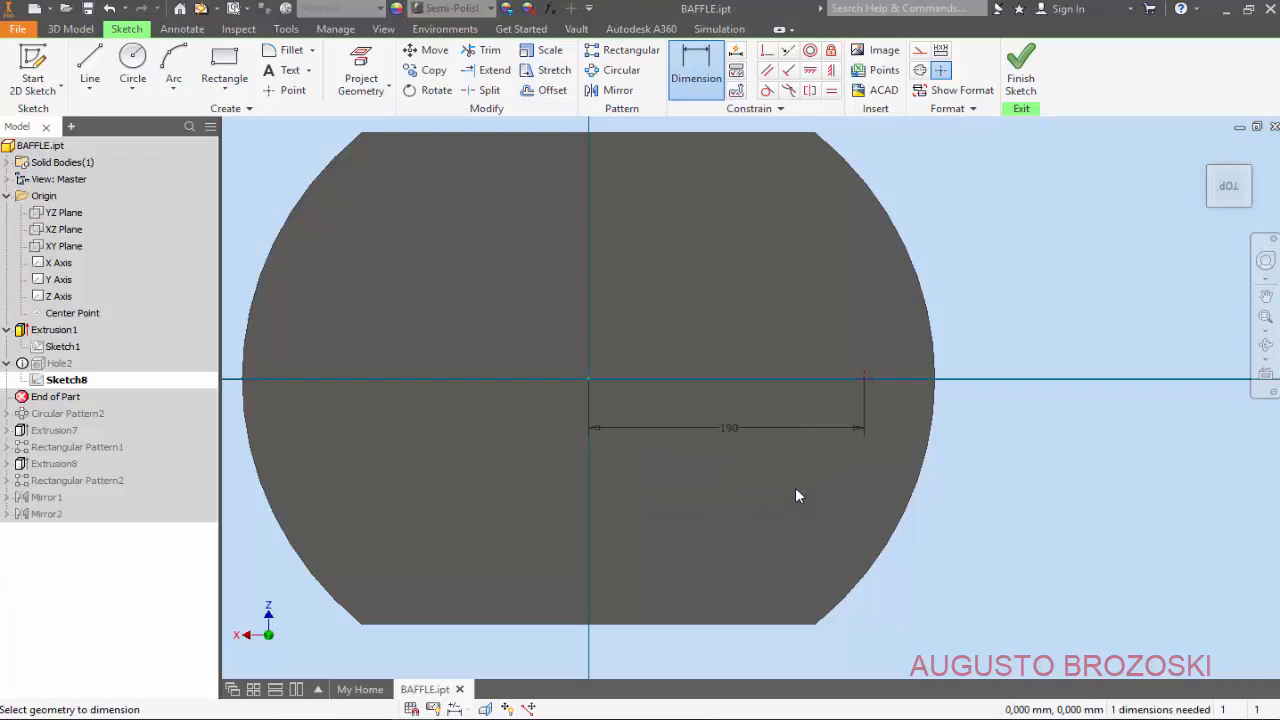
click(864, 380)
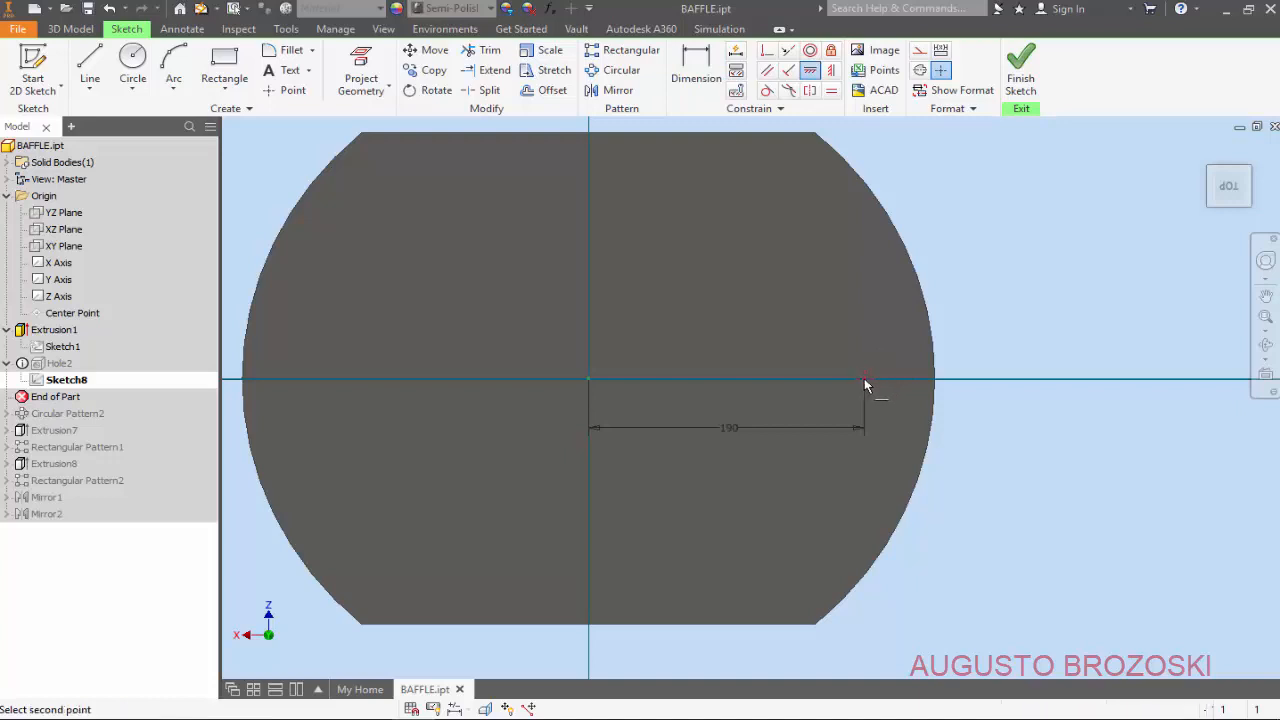
click(588, 380)
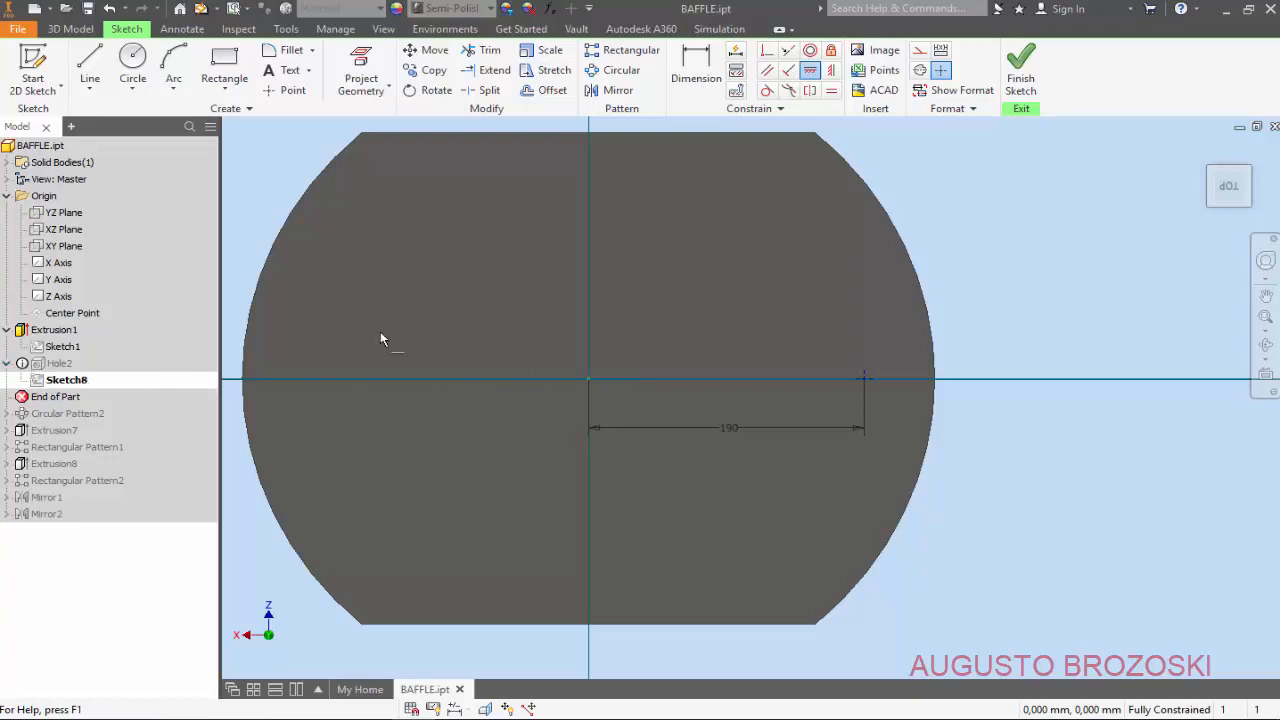
click(1021, 72)
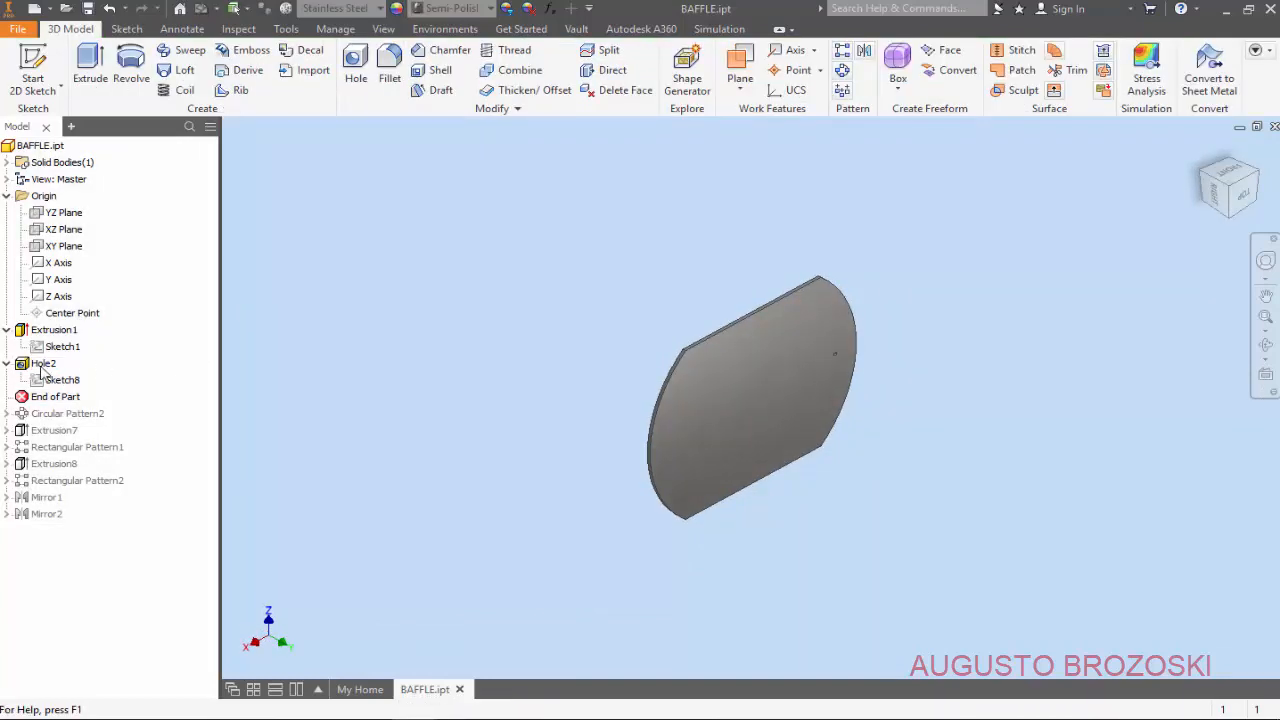
- Check the item 9 holes in the assembly drawing and edit Hole2 into a simple unthreaded hole, 10,5 mm in diameter, with Through All termination
scroll(841, 355, up, 6)
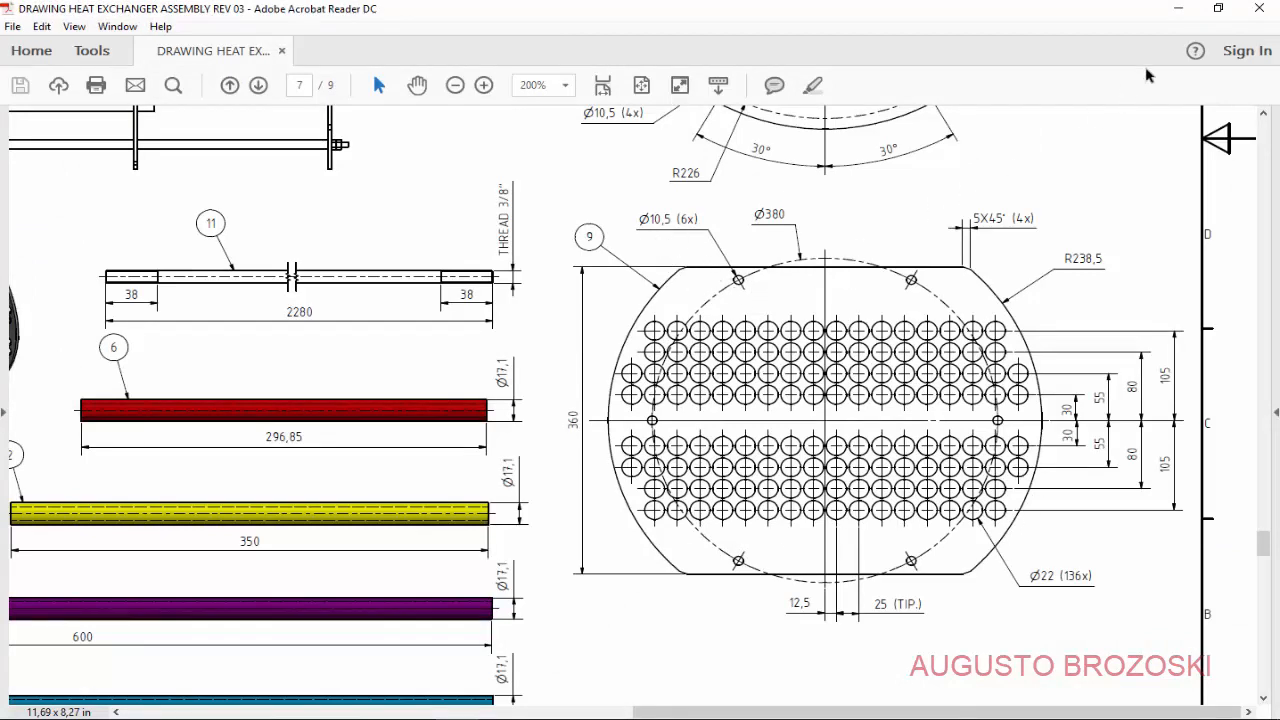
click(1174, 14)
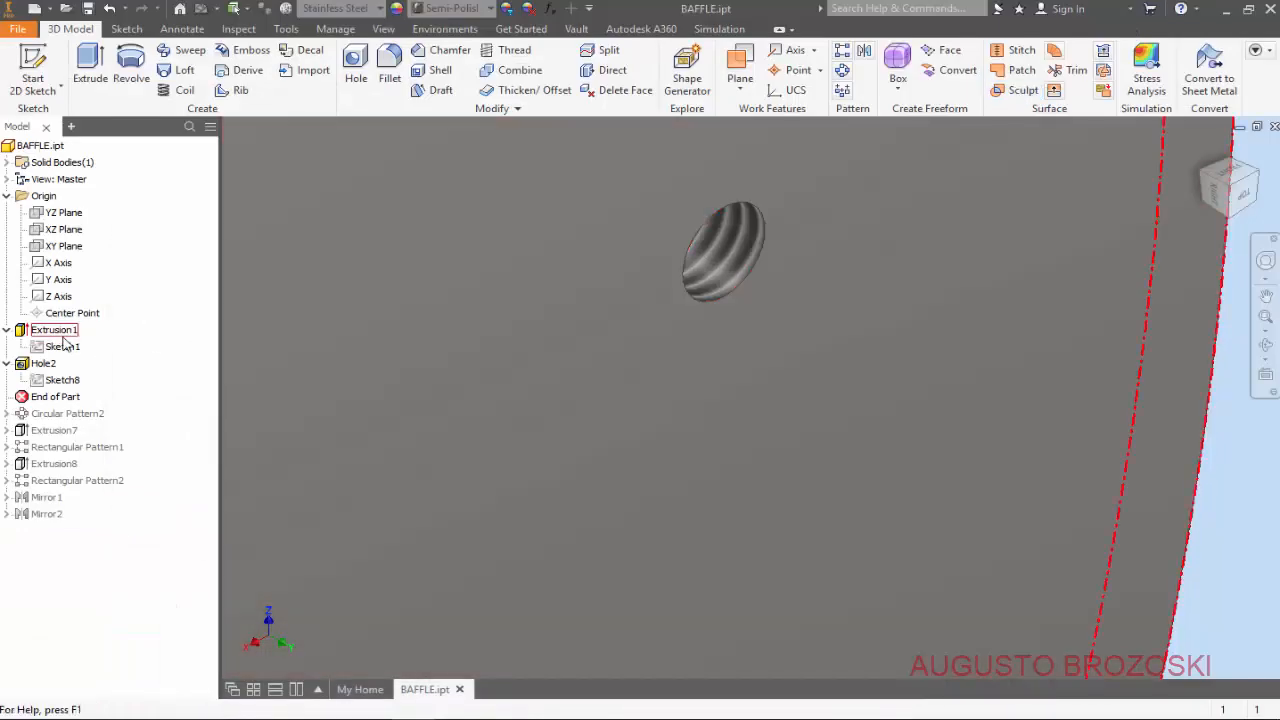
right_click(42, 366)
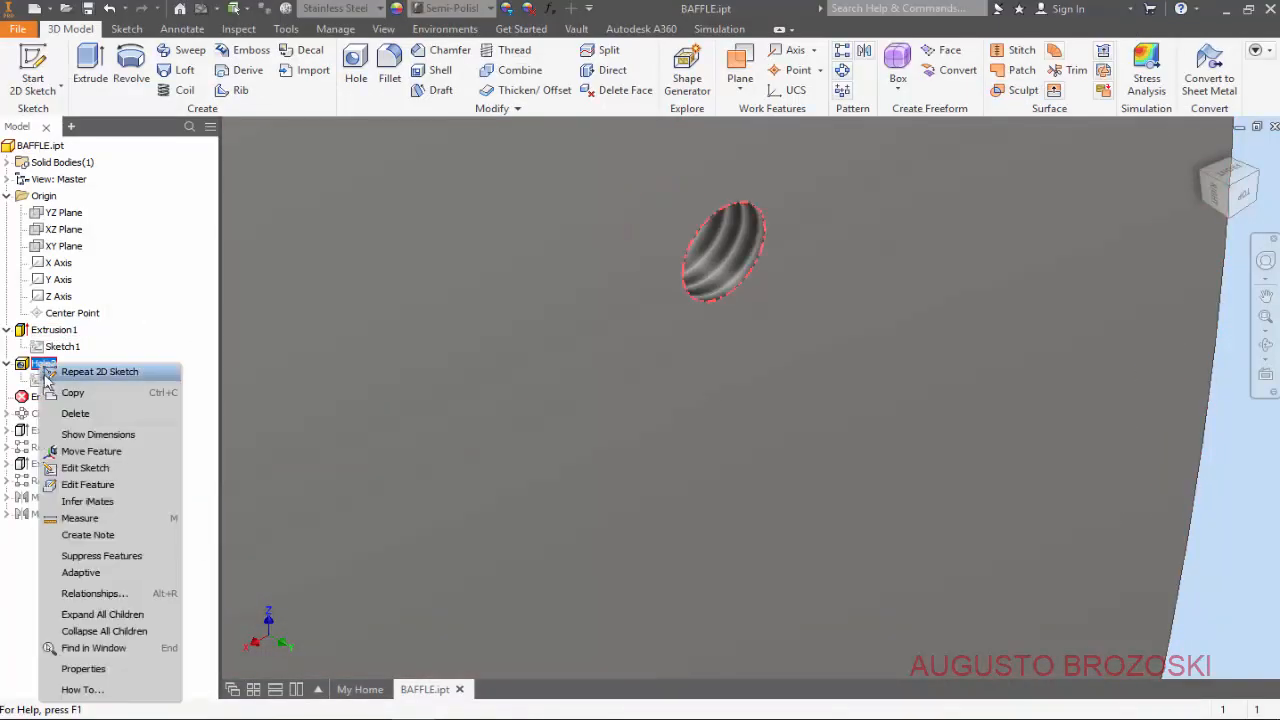
click(107, 485)
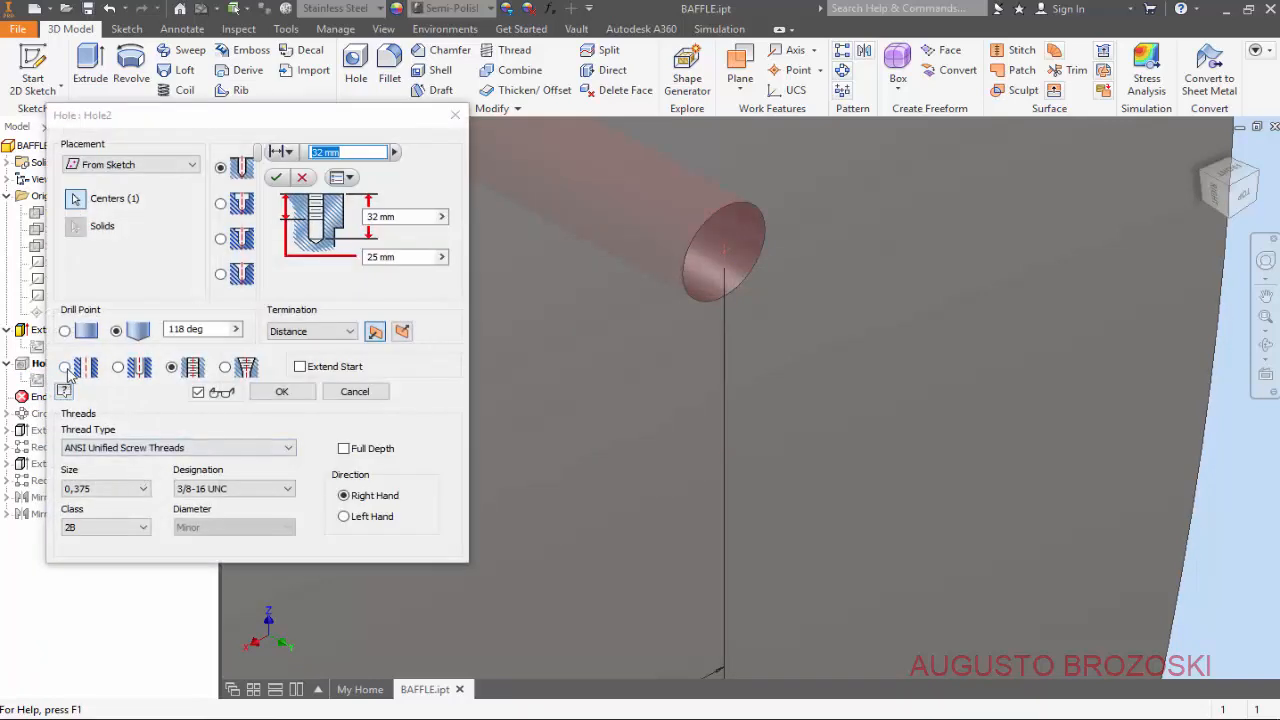
click(65, 368)
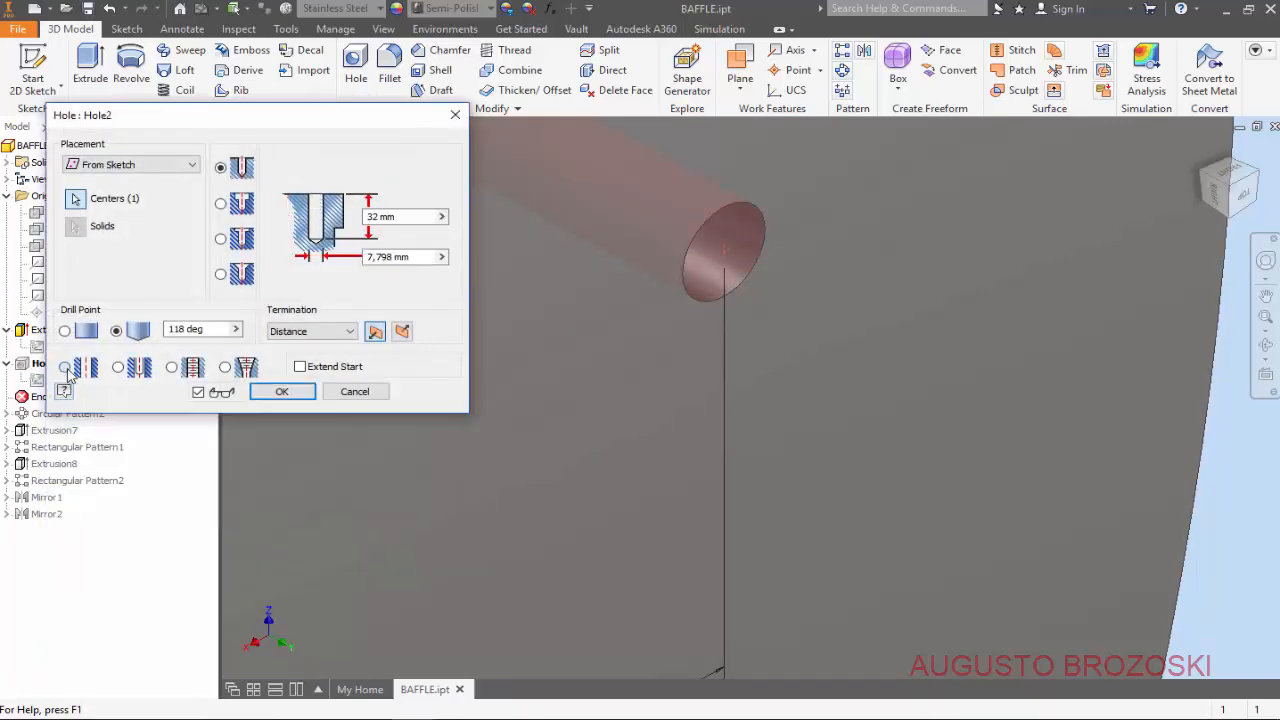
click(400, 257)
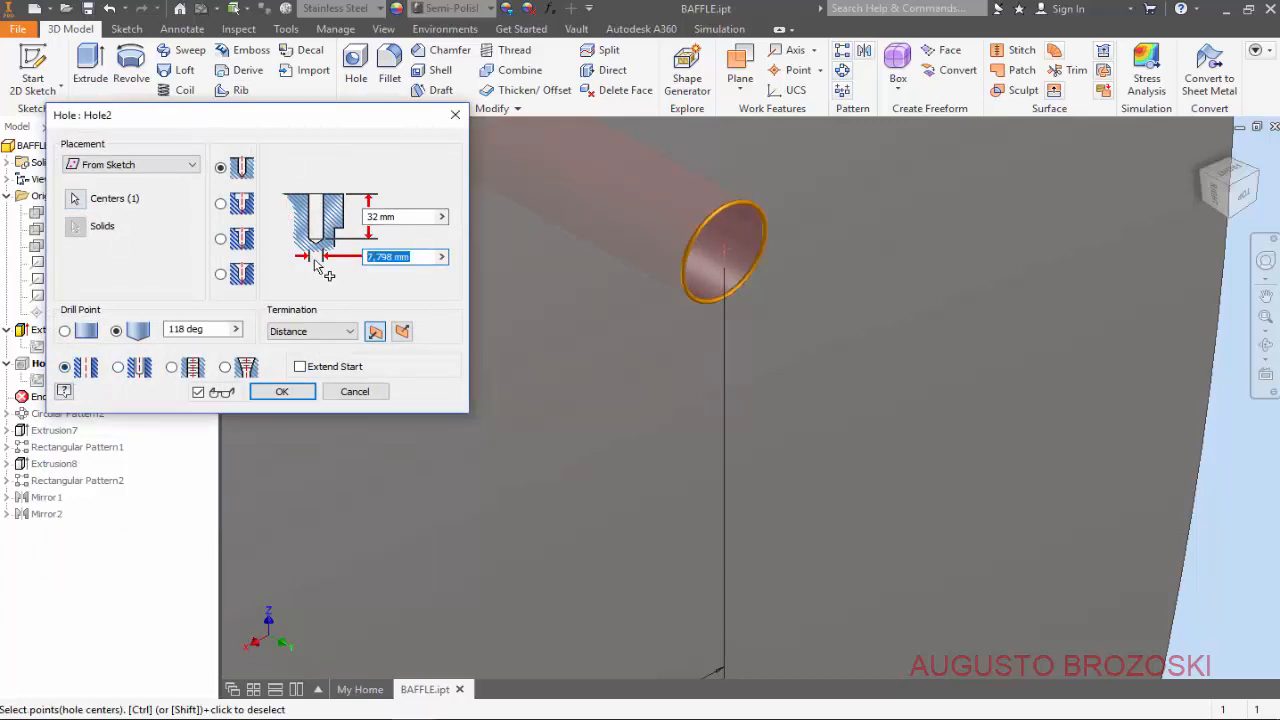
text(10)
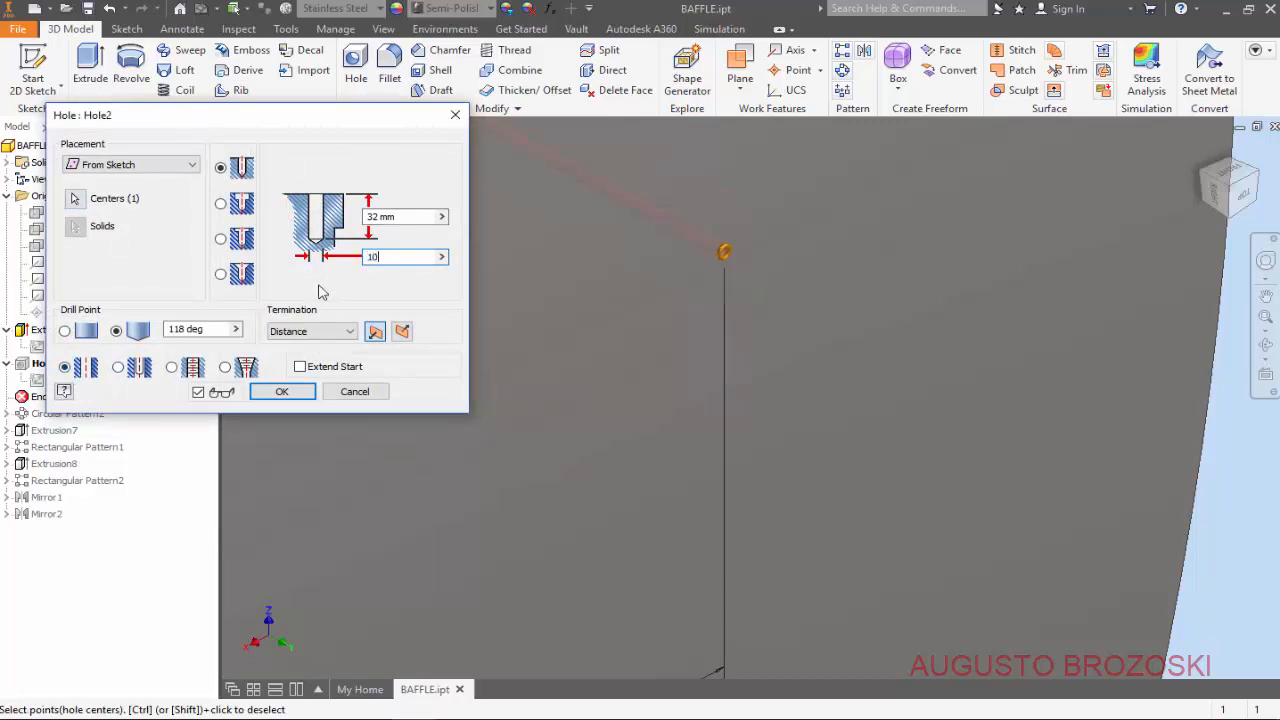
text(,5)
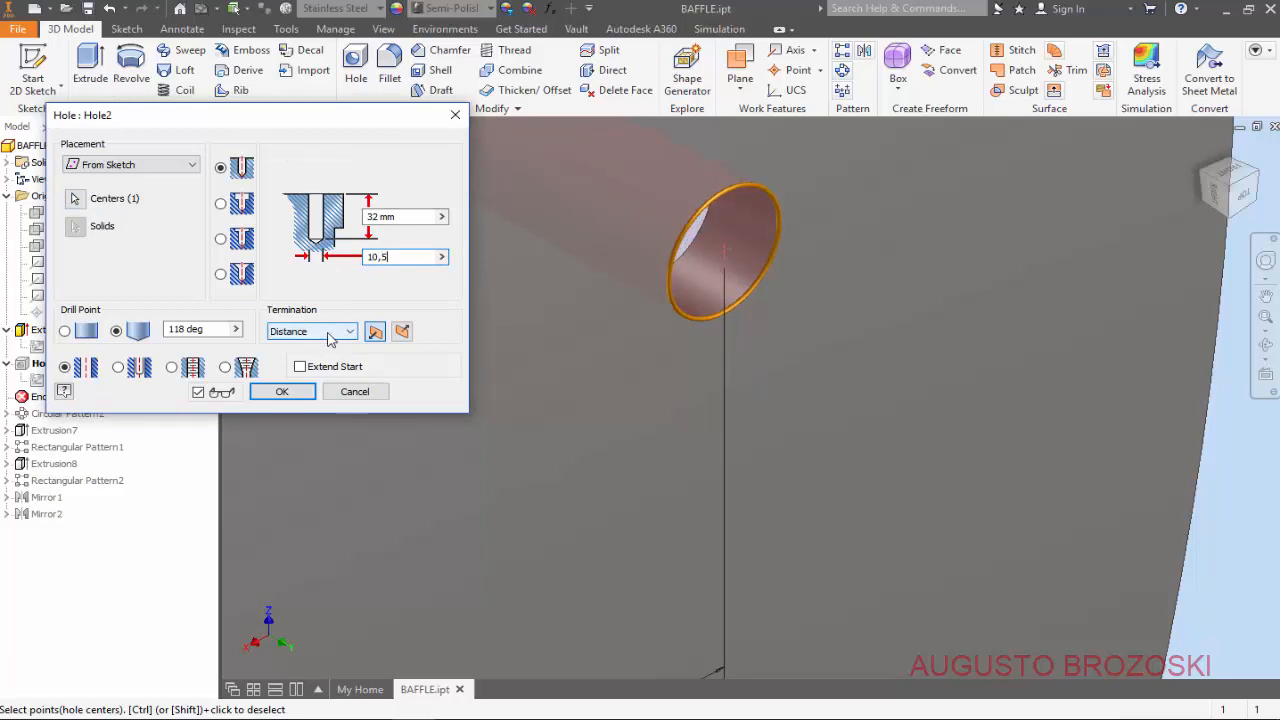
click(335, 335)
click(318, 360)
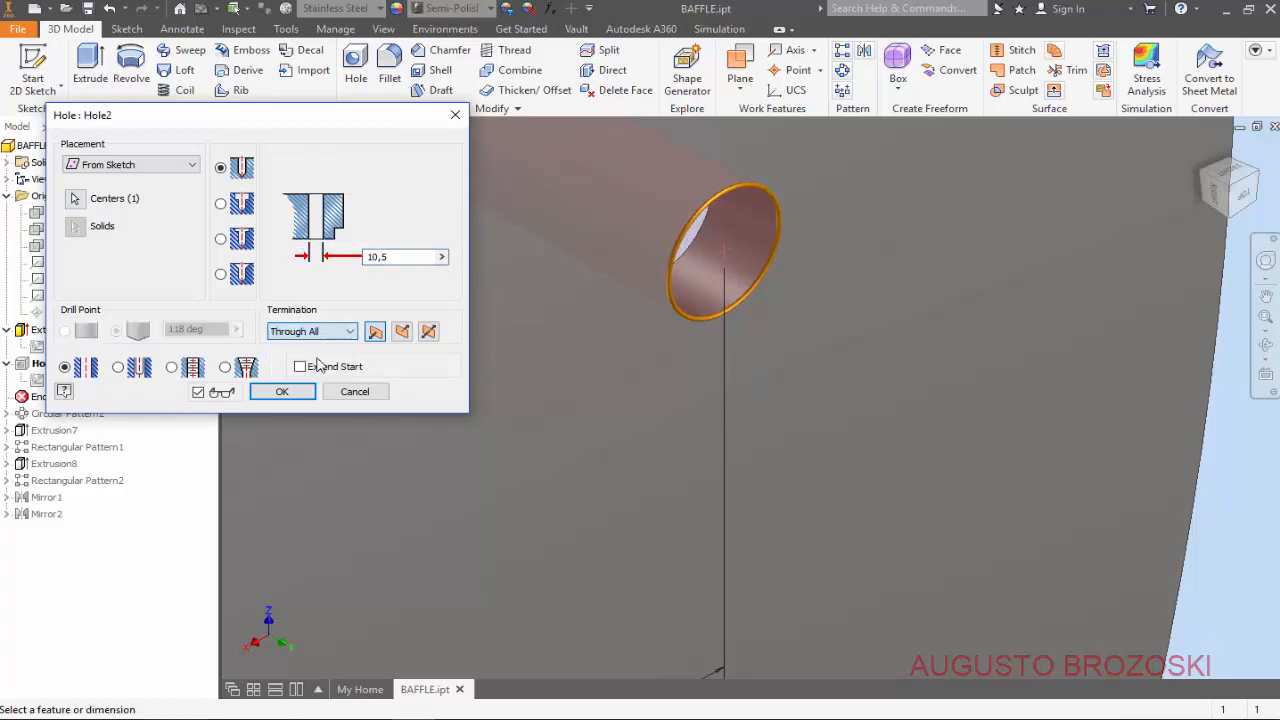
click(305, 394)
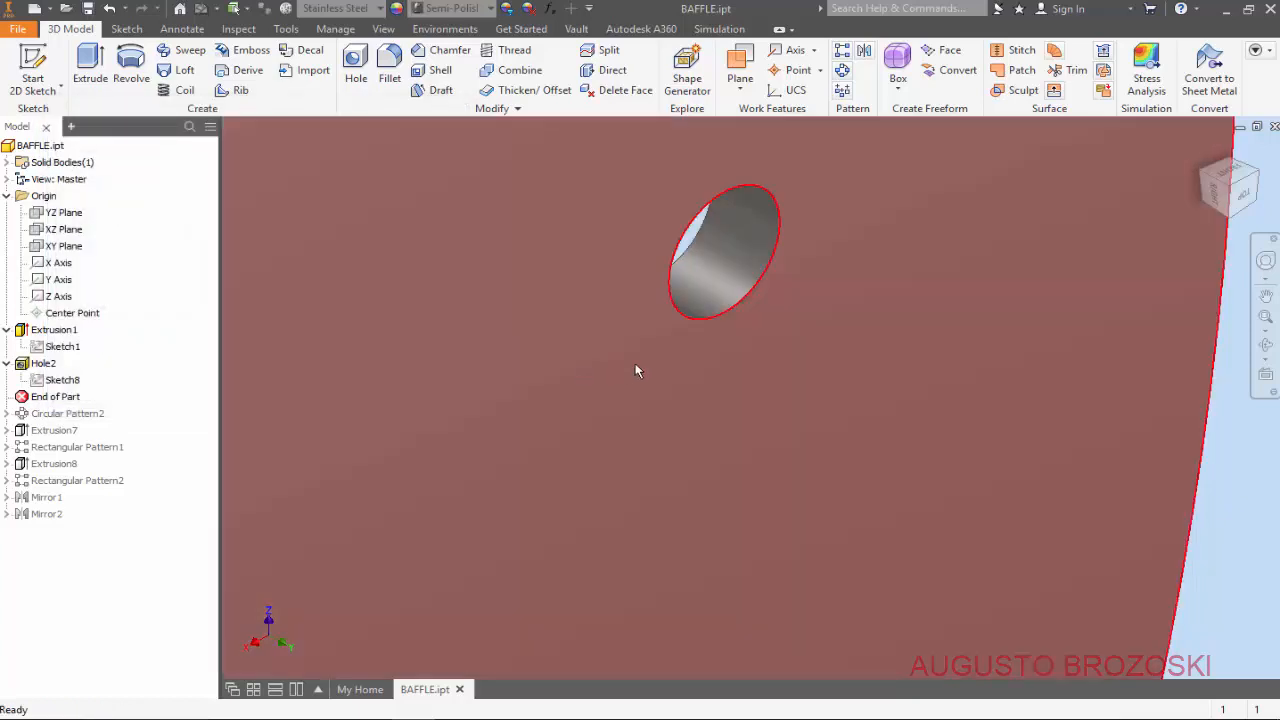
click(1203, 149)
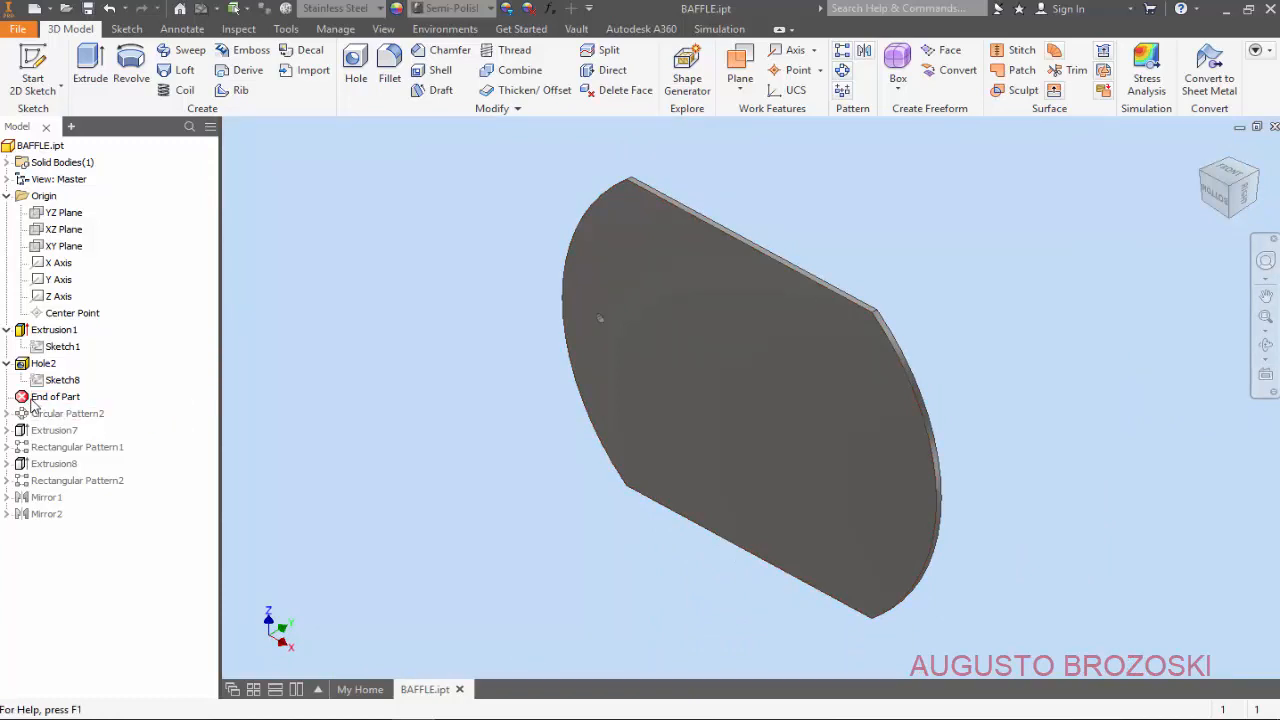
- Move the End of Part marker below Circular Pattern2 and Extrusion7, accepting the feature error
drag(30, 402, 127, 437)
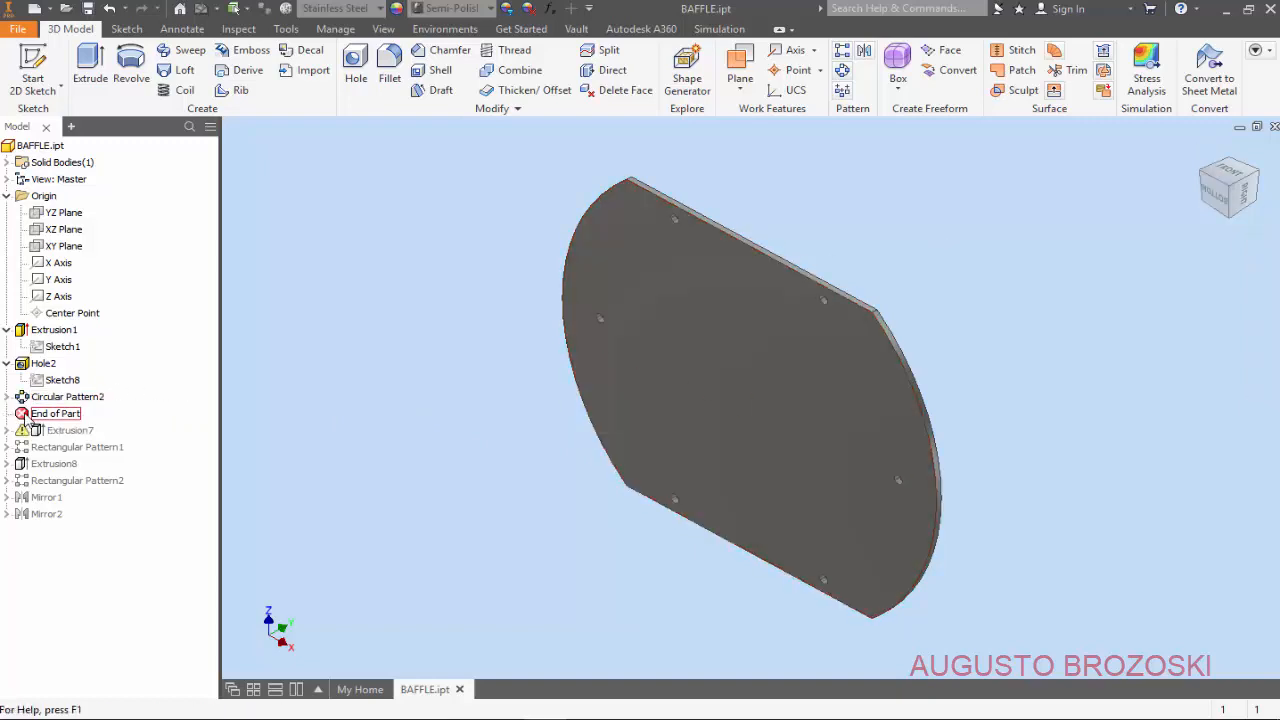
drag(19, 416, 26, 436)
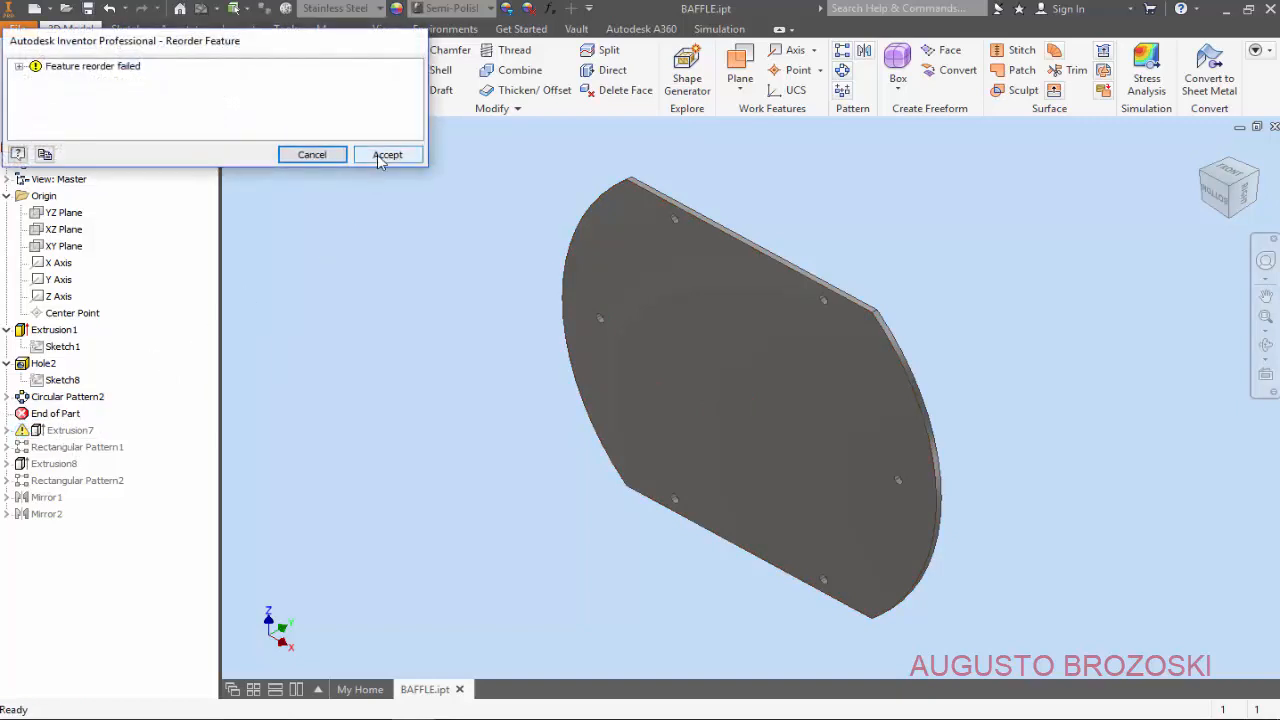
click(386, 156)
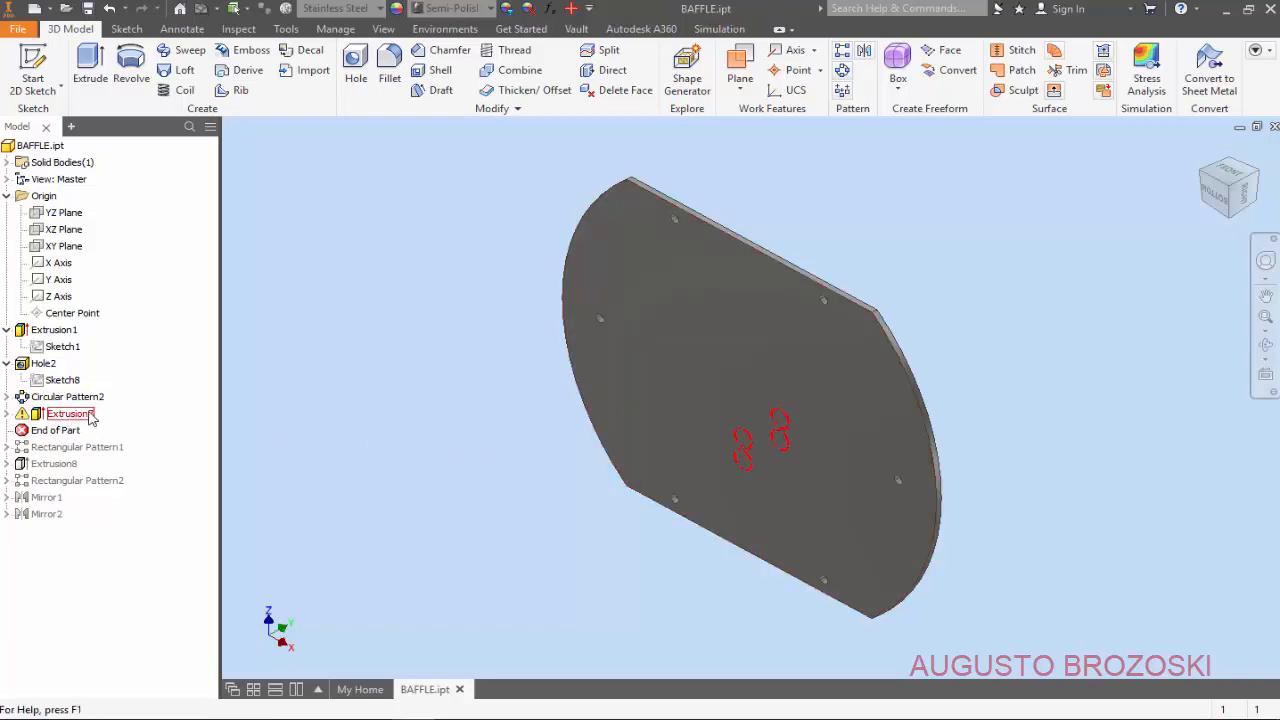
- Redefine Extrusion7's Sketch9 onto the baffle's large front face
click(7, 413)
right_click(73, 432)
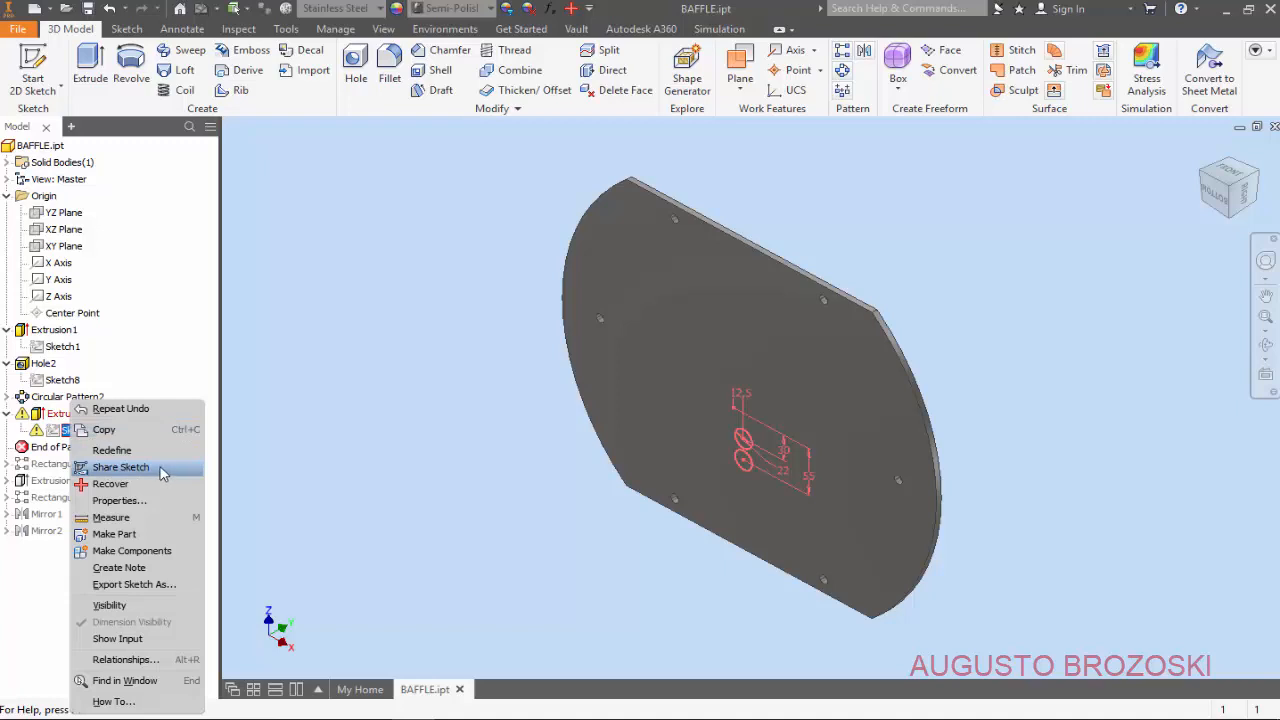
click(113, 451)
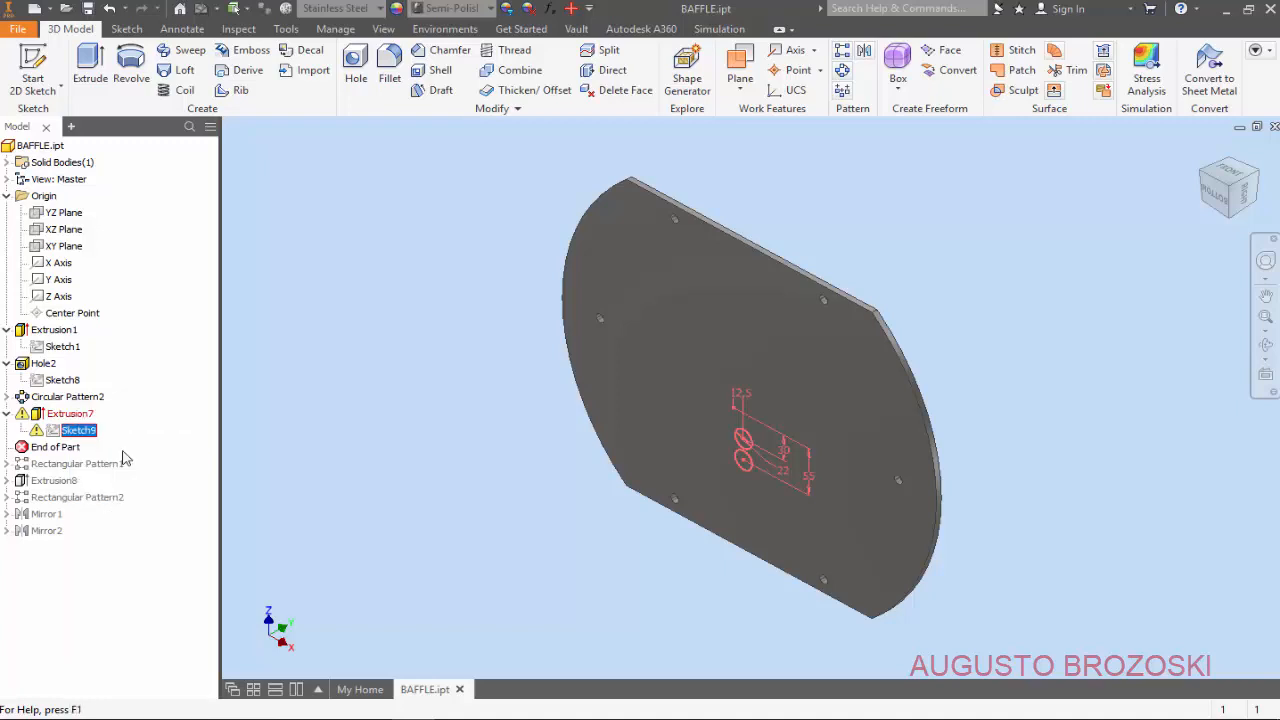
click(685, 384)
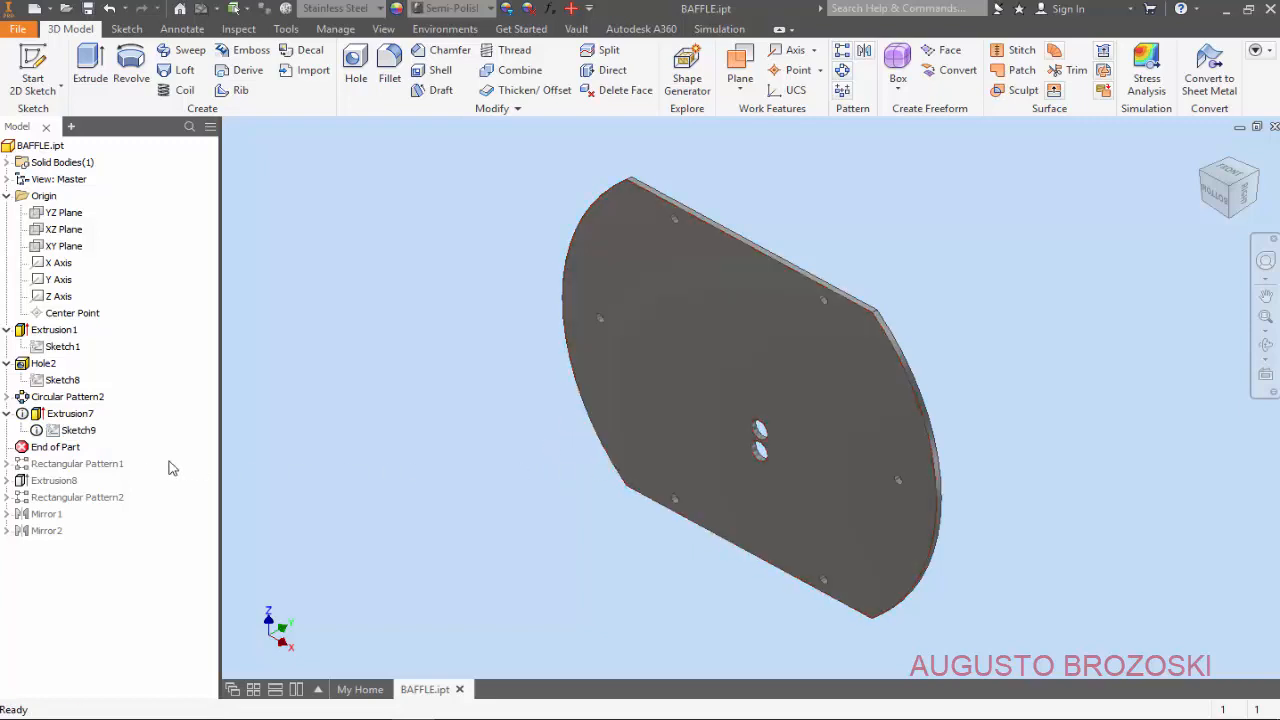
- In Sketch9, replace the old center reference point and its attached dimensions with the projected origin Center Point
right_click(80, 432)
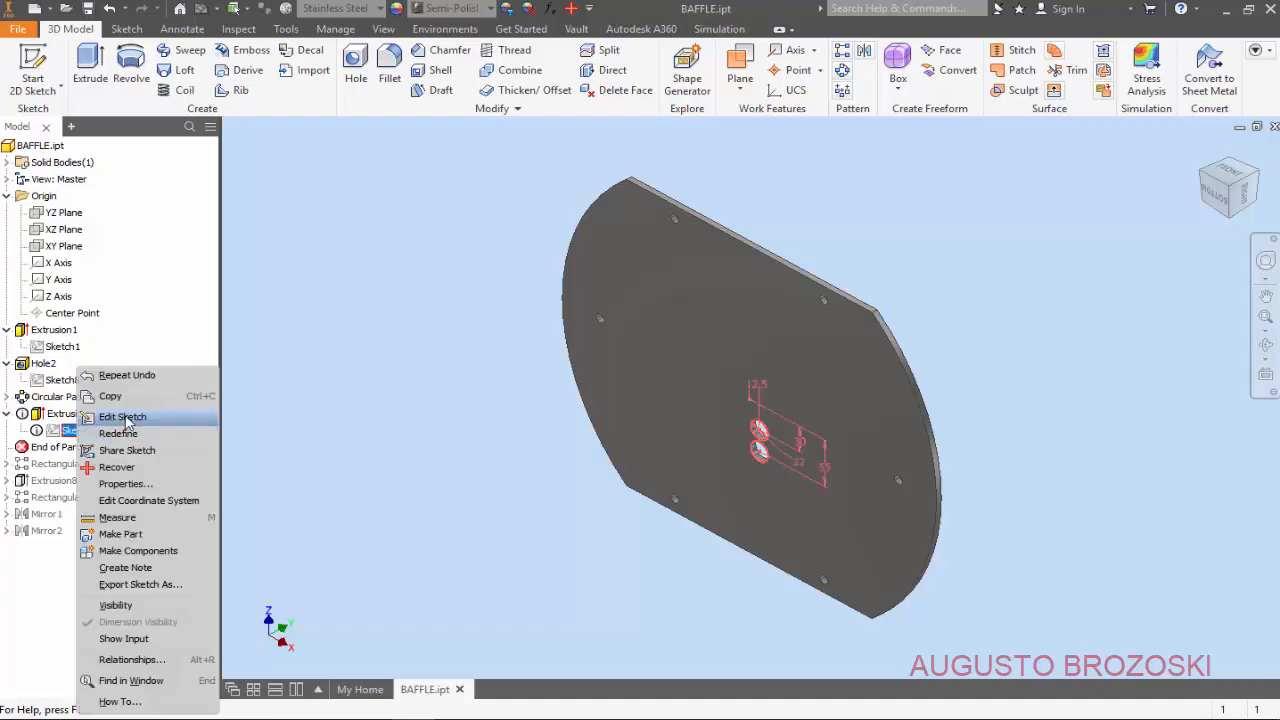
click(124, 417)
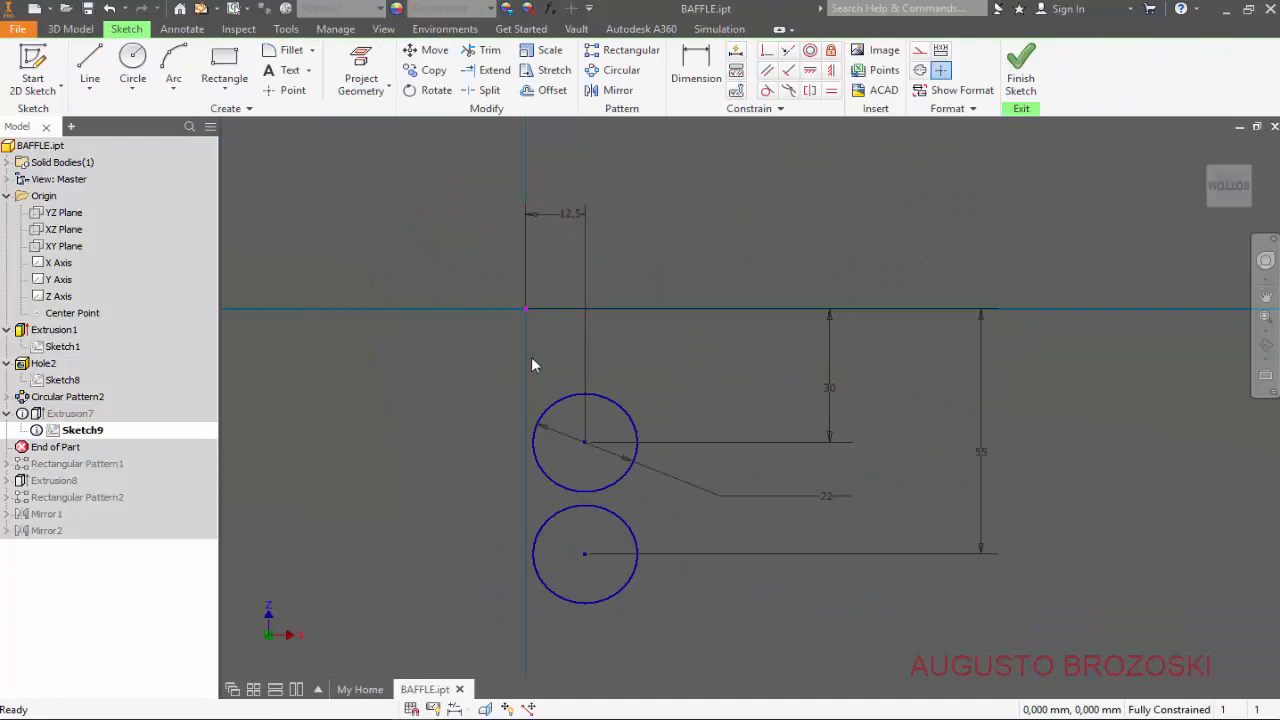
click(558, 311)
key(Escape)
key(Delete)
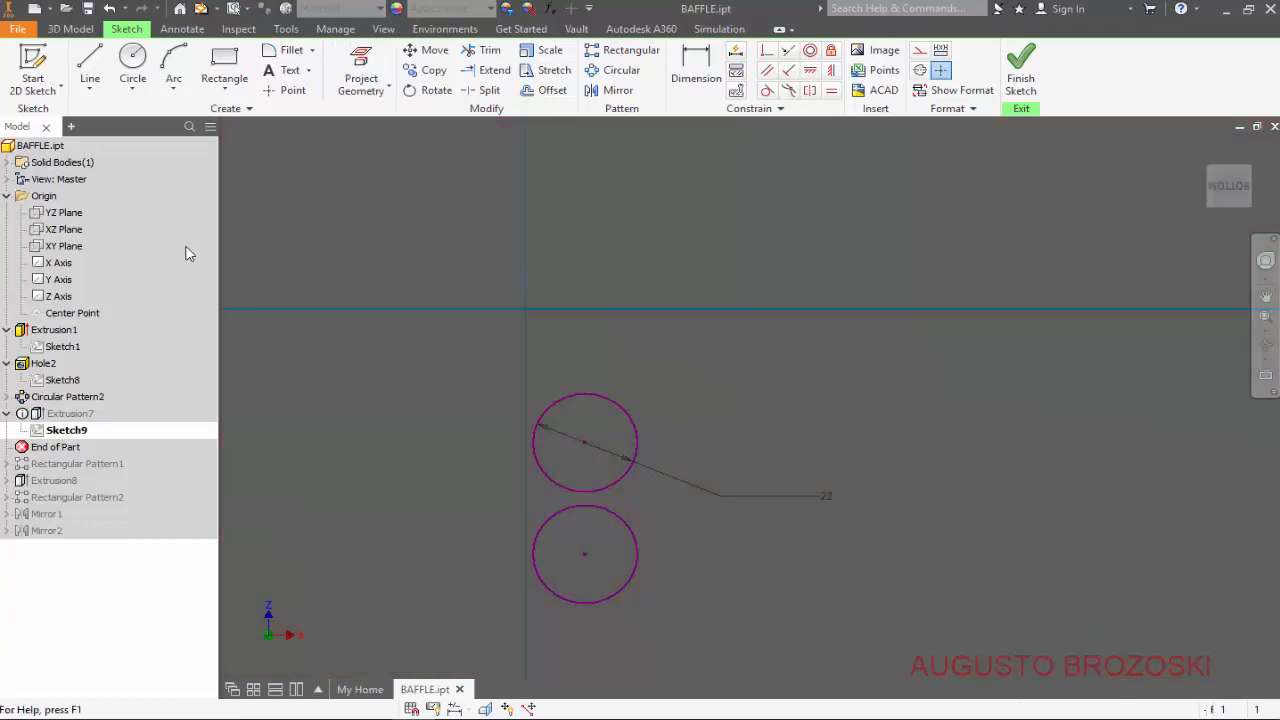
click(82, 316)
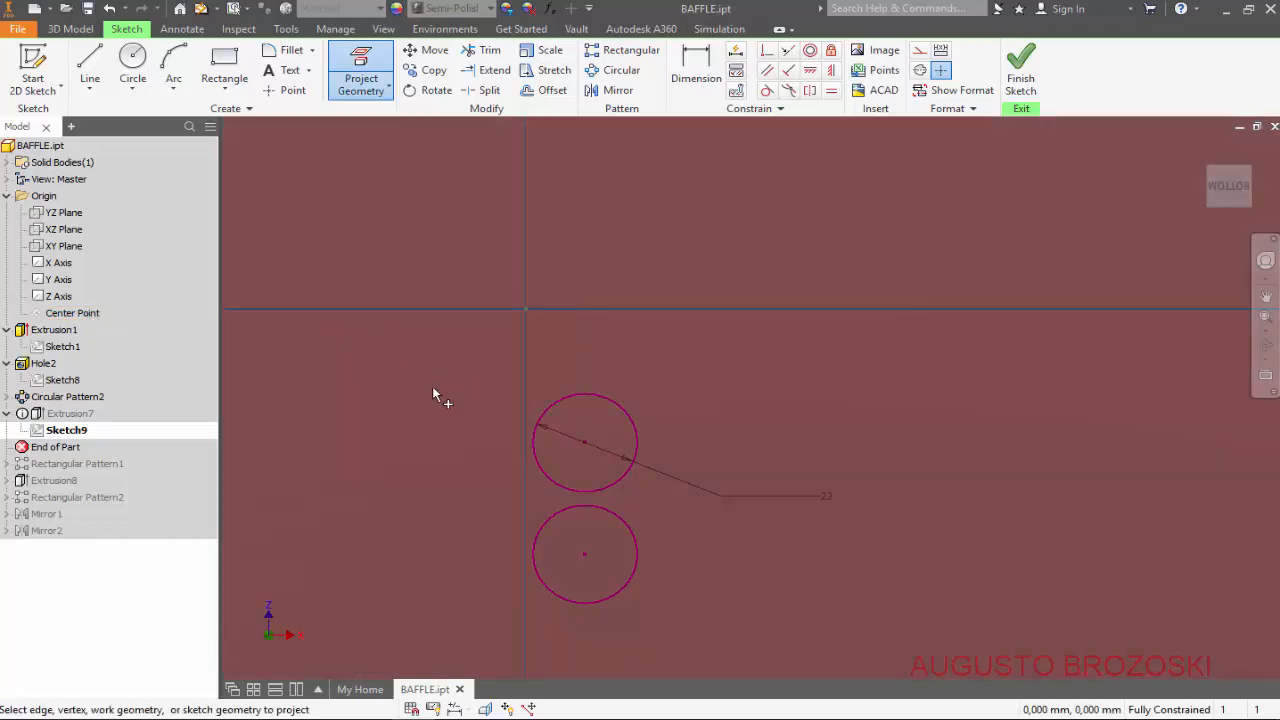
key(Escape)
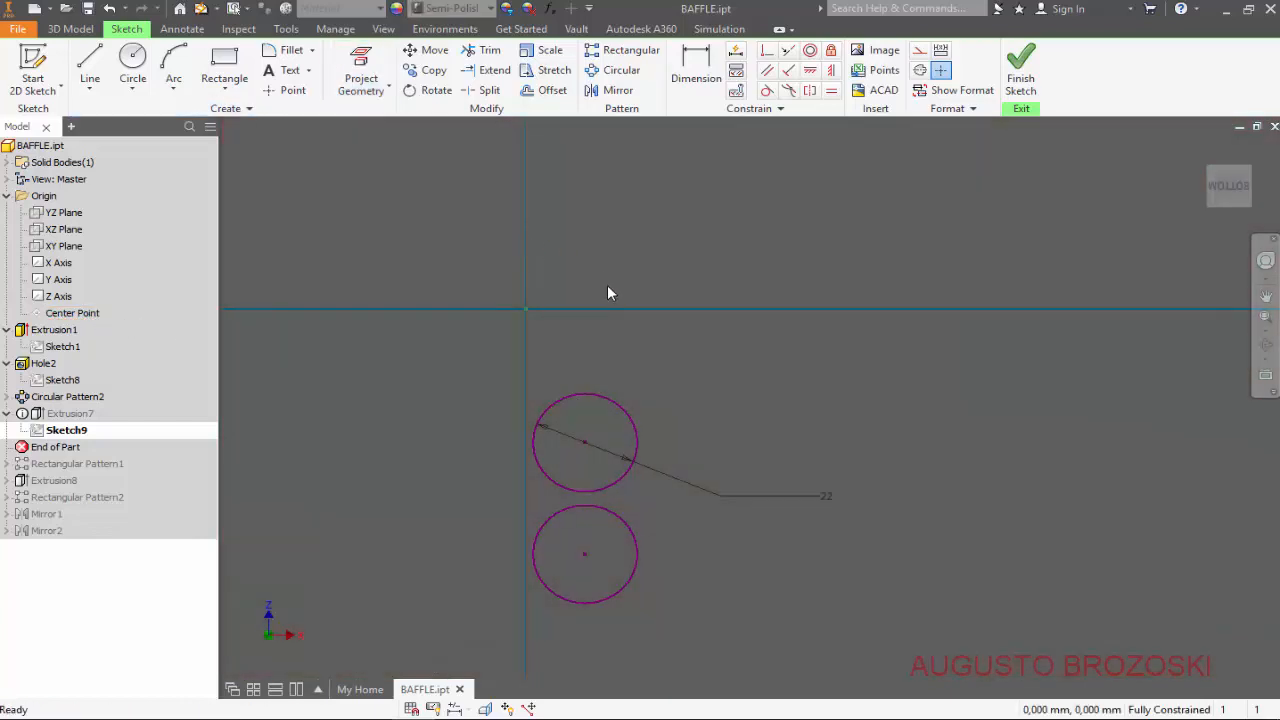
- Dimension the upper circle's center 12,5 mm horizontally from the projected center point in Sketch9
click(696, 70)
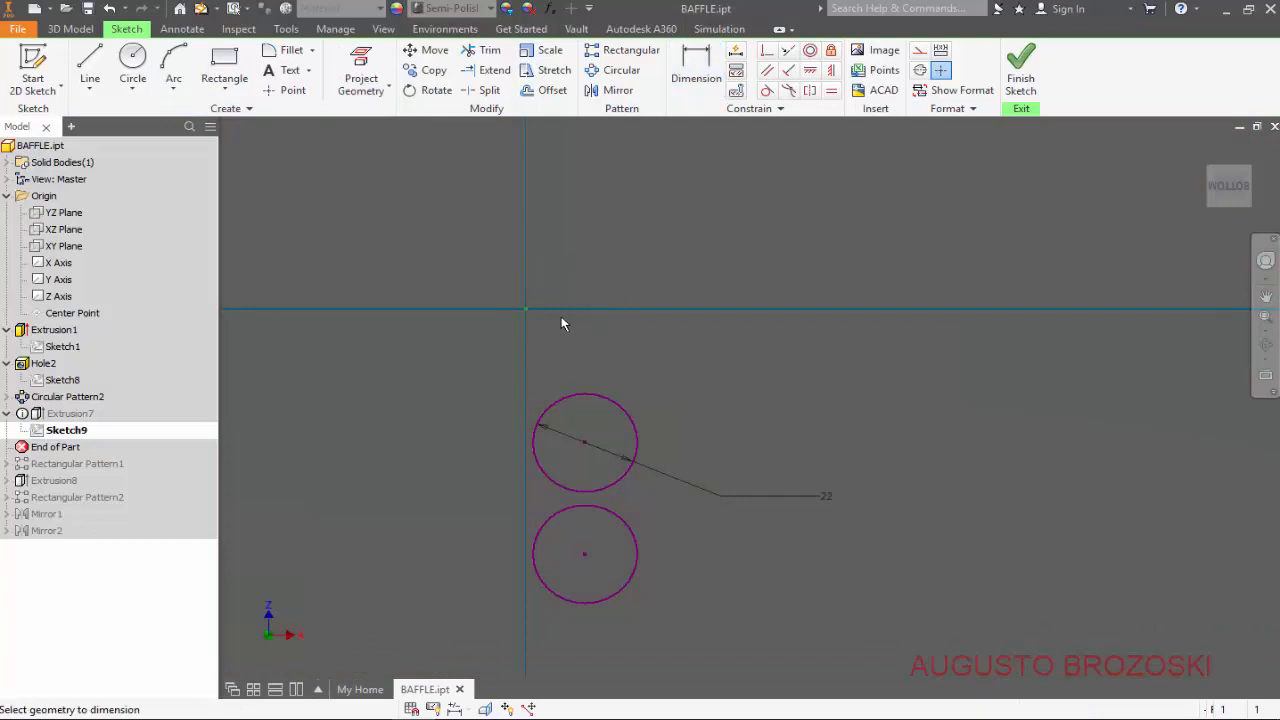
click(527, 309)
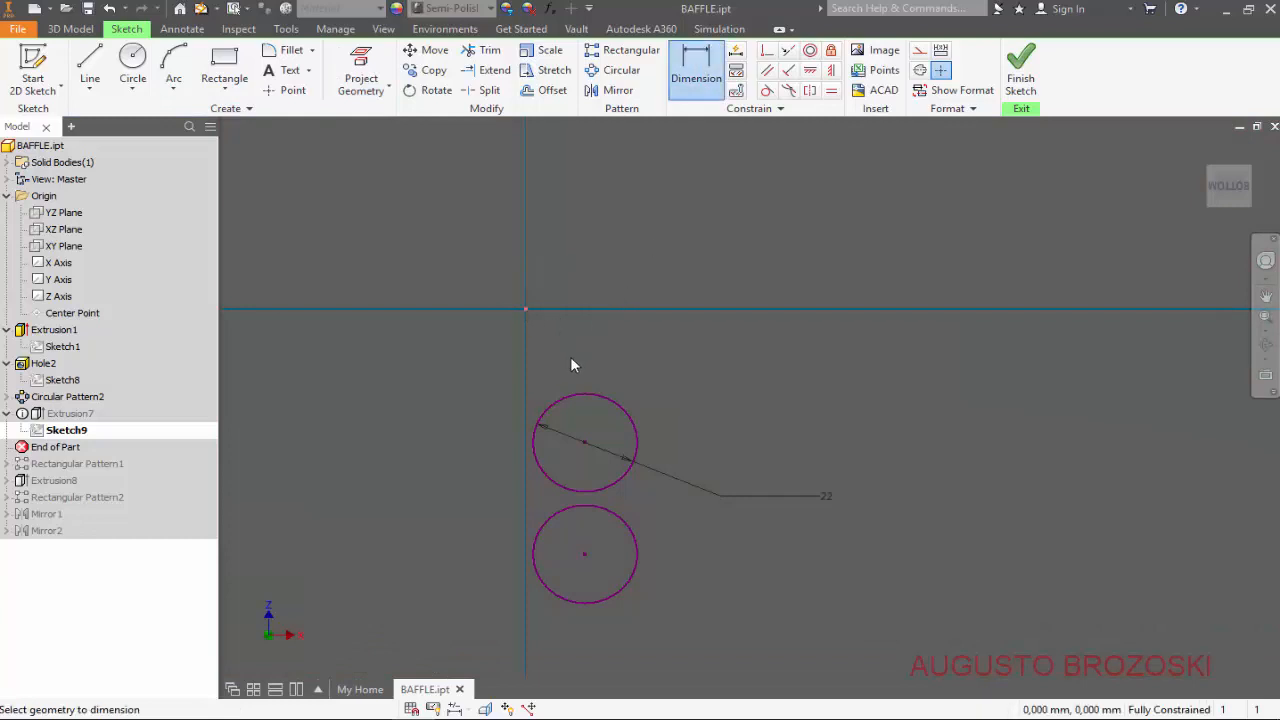
click(586, 441)
click(573, 233)
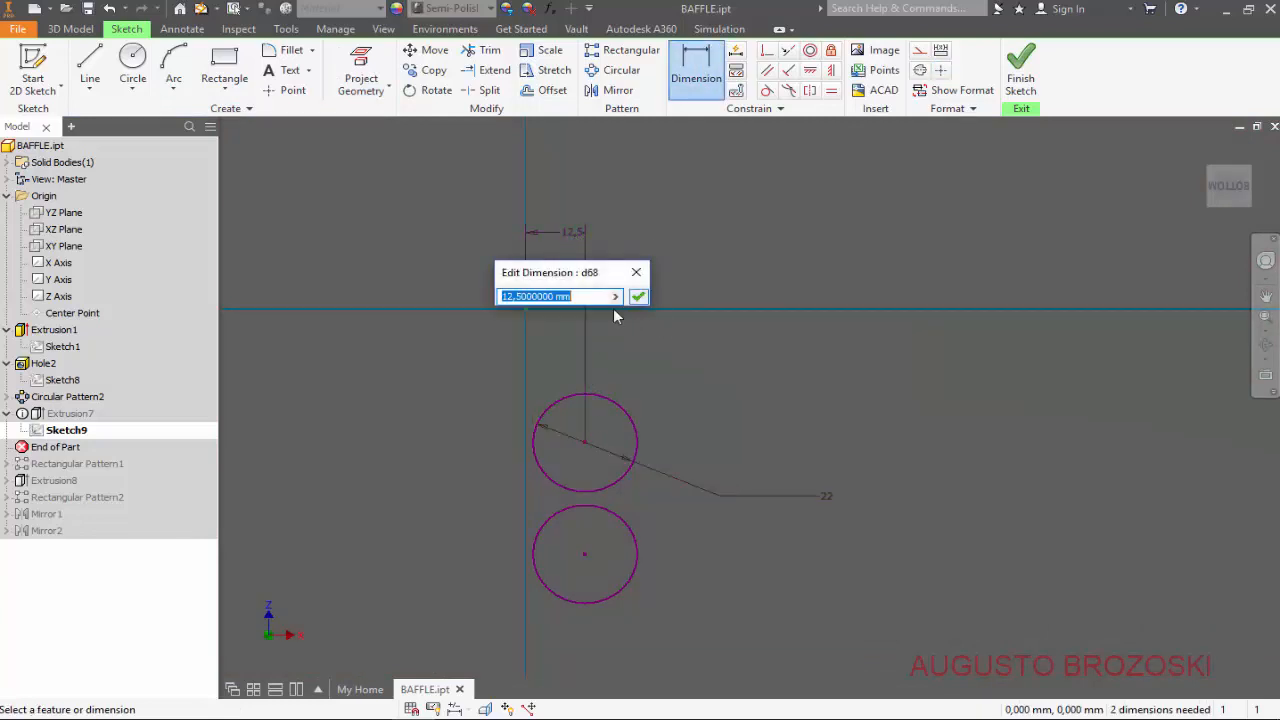
click(637, 299)
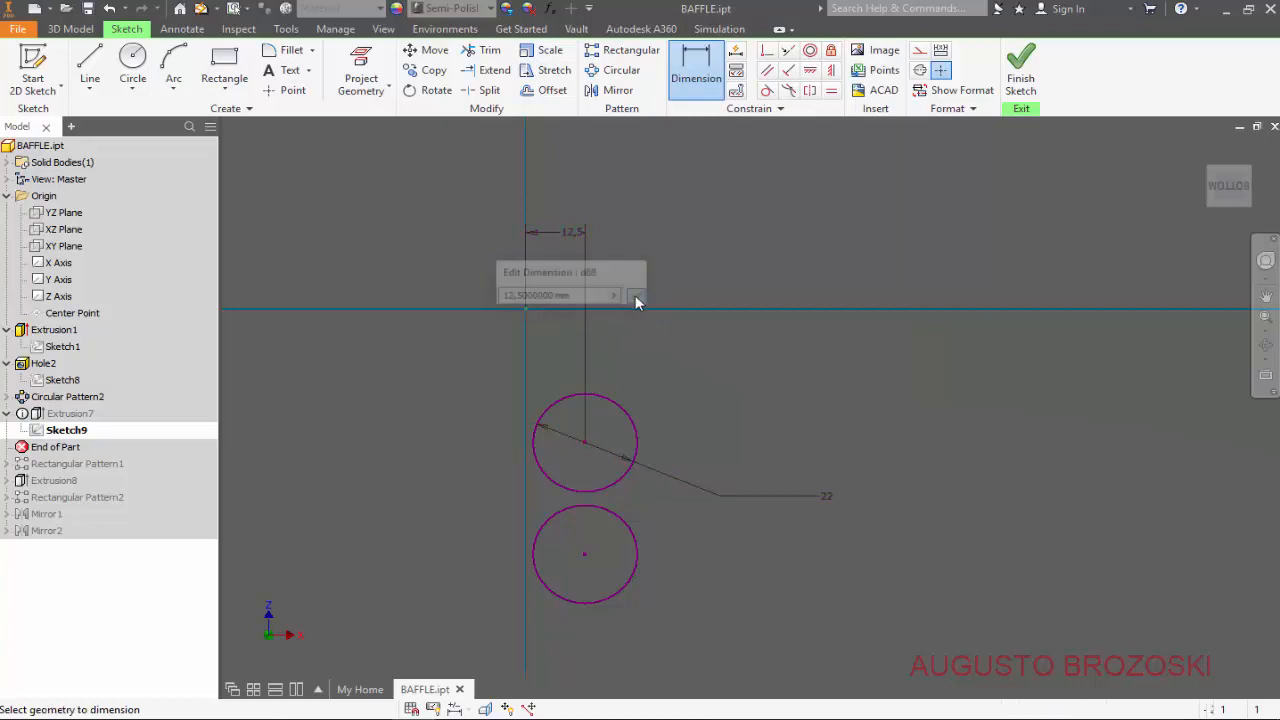
- Dimension the two circle centers 30 mm and 55 mm vertically from the projected center, and finish Sketch9
click(526, 308)
click(586, 441)
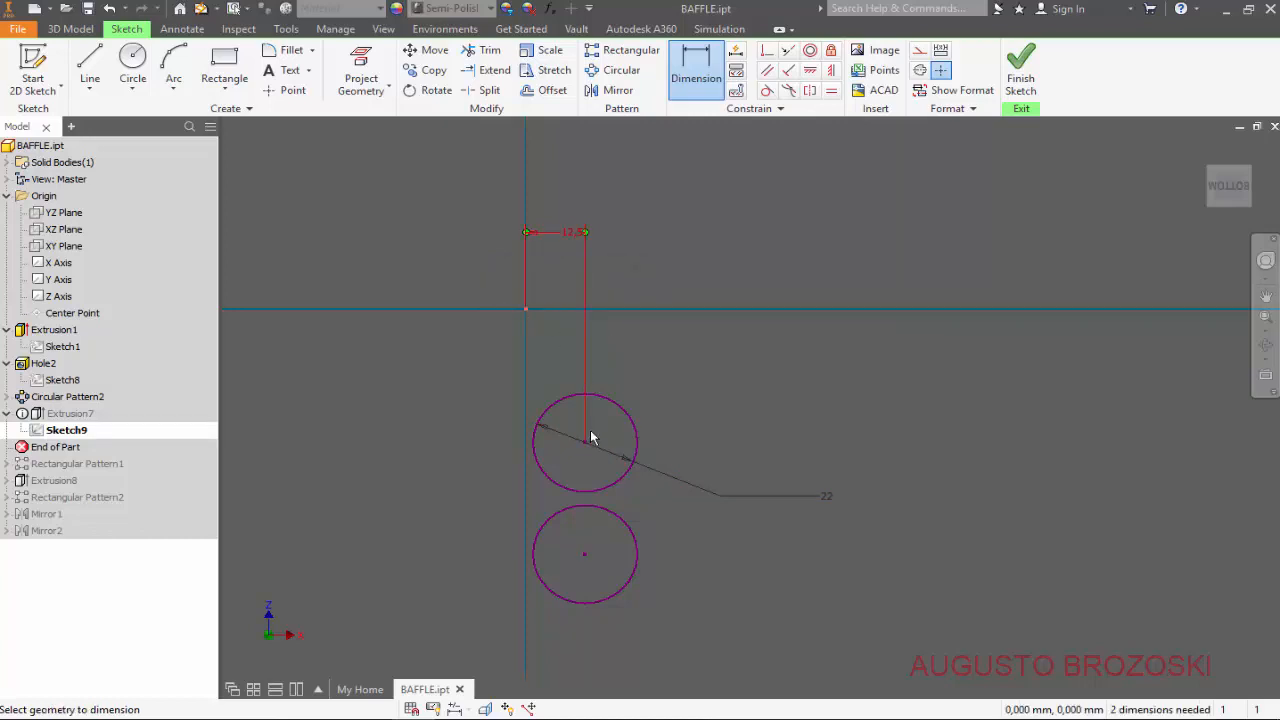
click(753, 391)
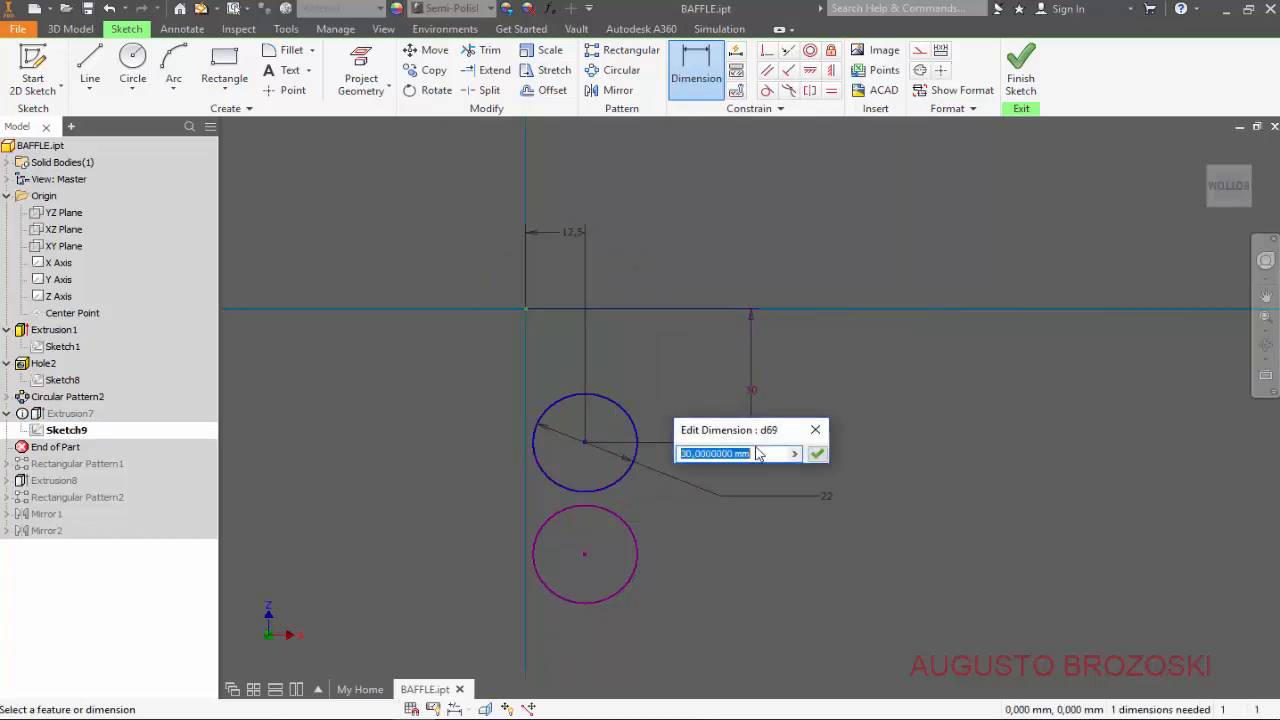
click(817, 455)
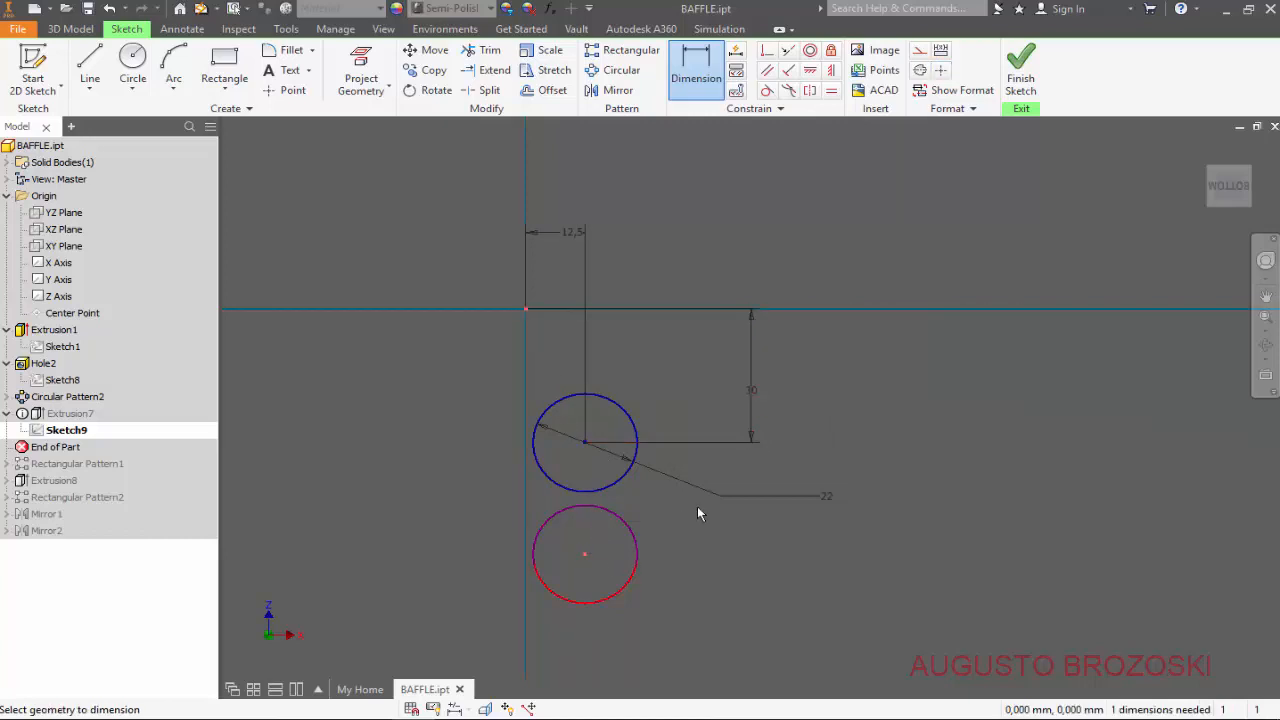
click(862, 433)
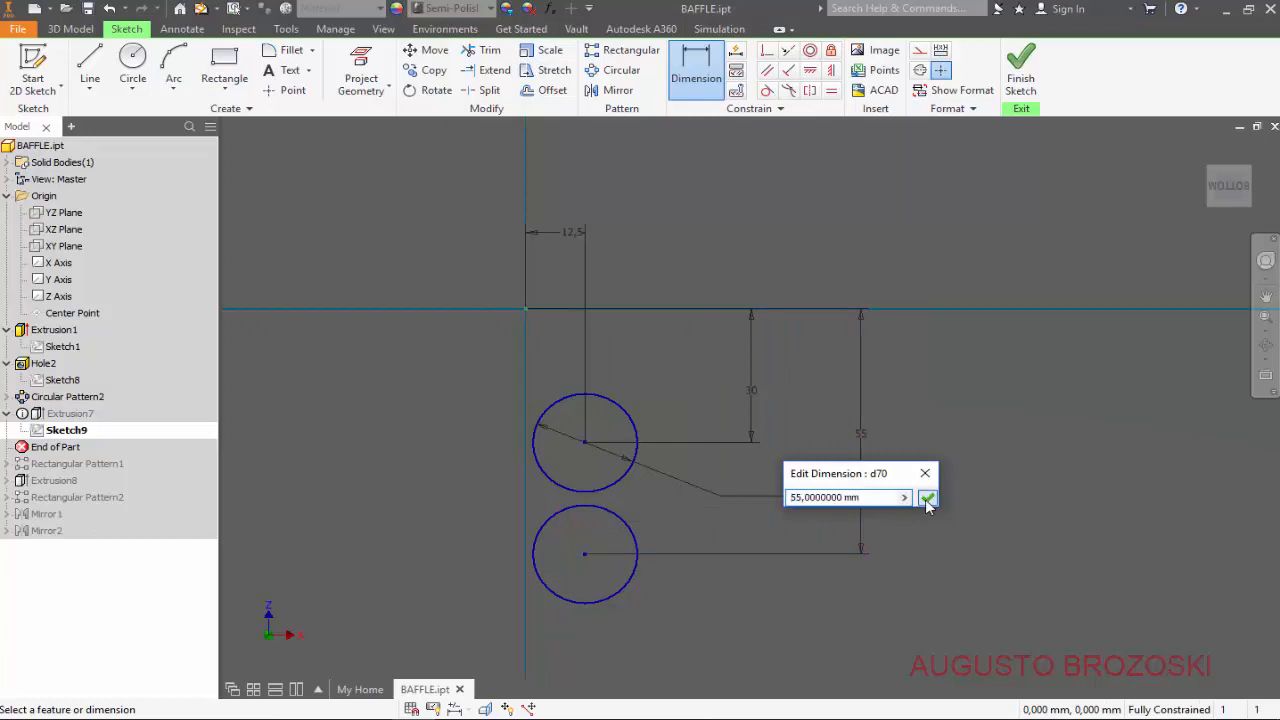
click(927, 498)
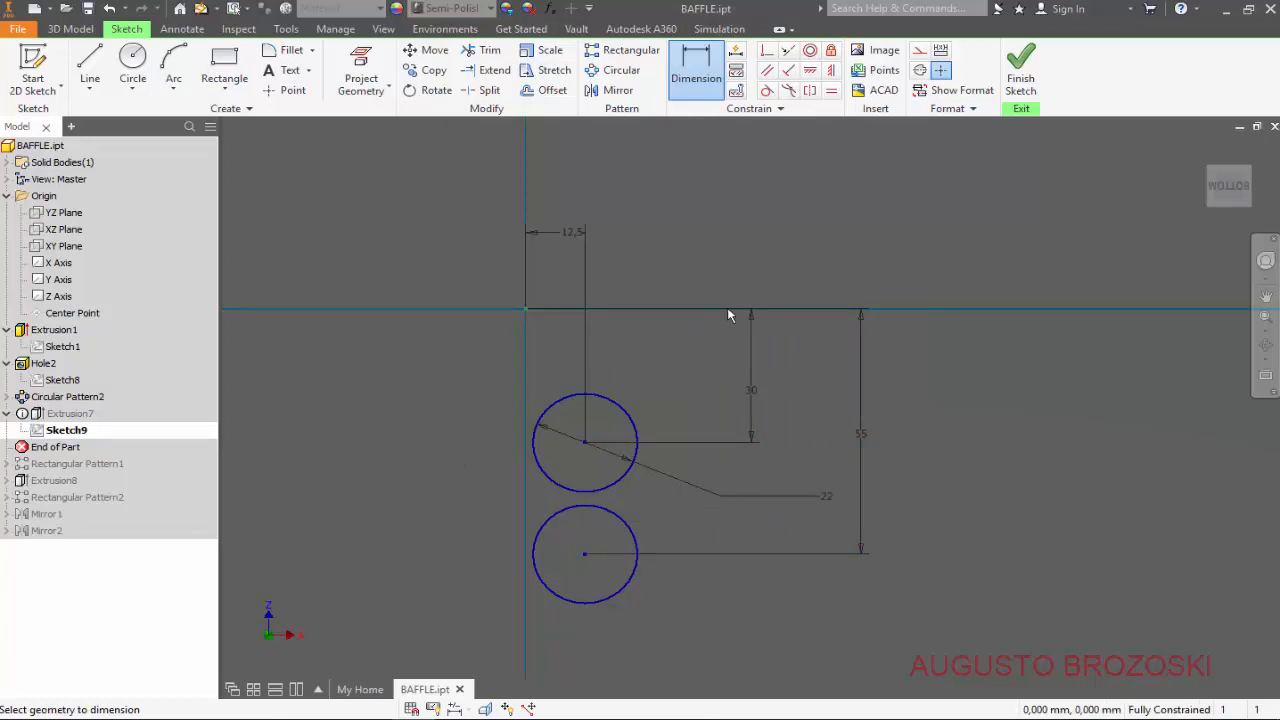
click(1020, 70)
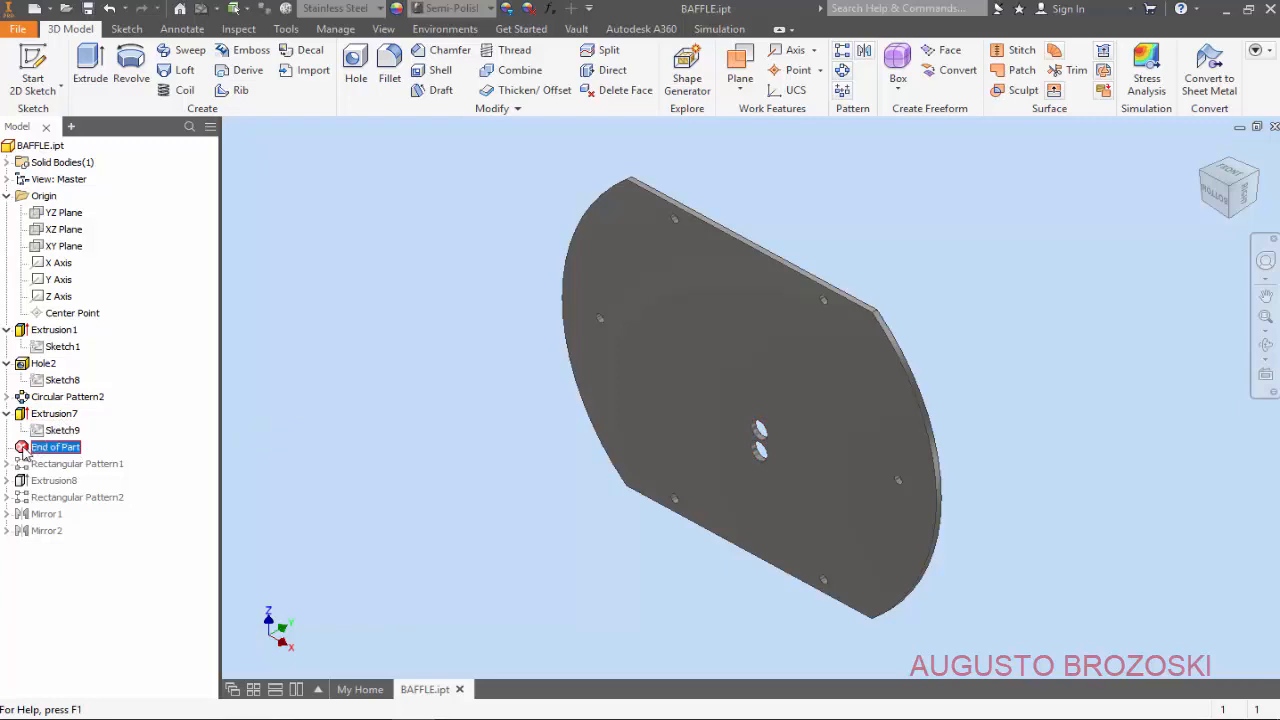
- Move the End of Part marker below Rectangular Pattern1 and Extrusion8, accepting the feature error
mouse_move(26, 448)
mouse_down()
mouse_move(32, 466)
mouse_move(217, 452)
mouse_up()
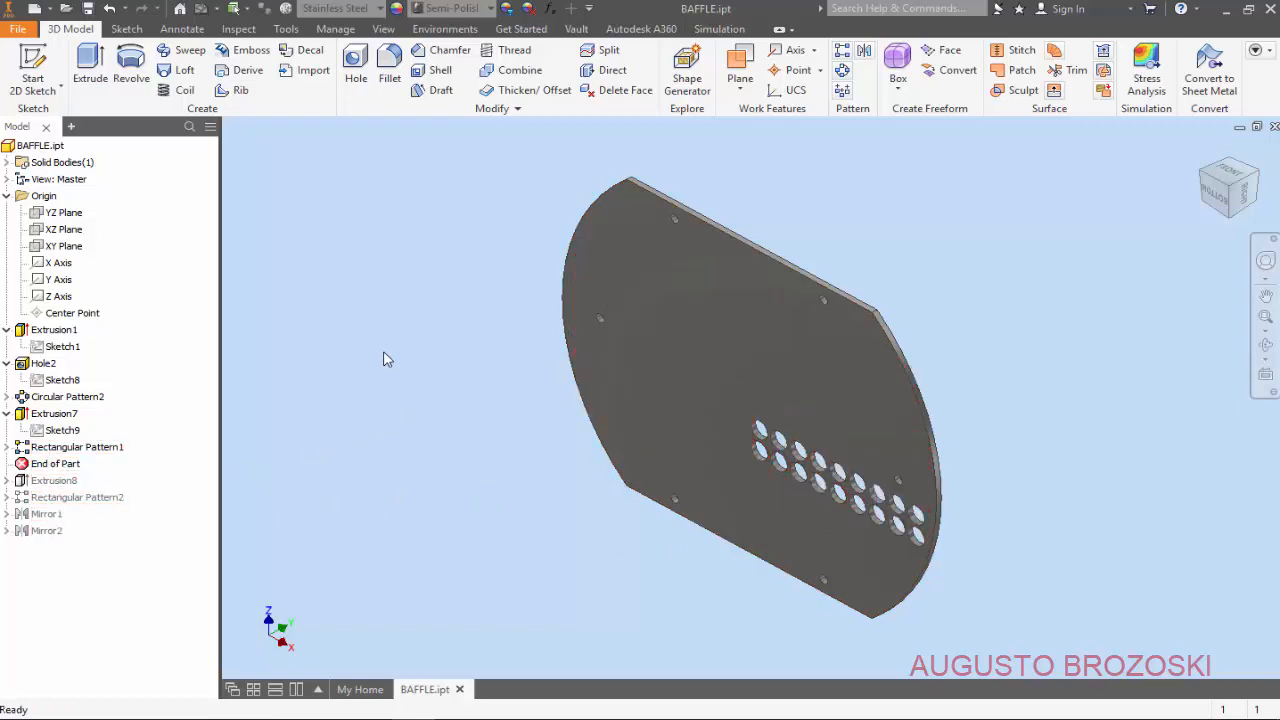
drag(22, 464, 90, 518)
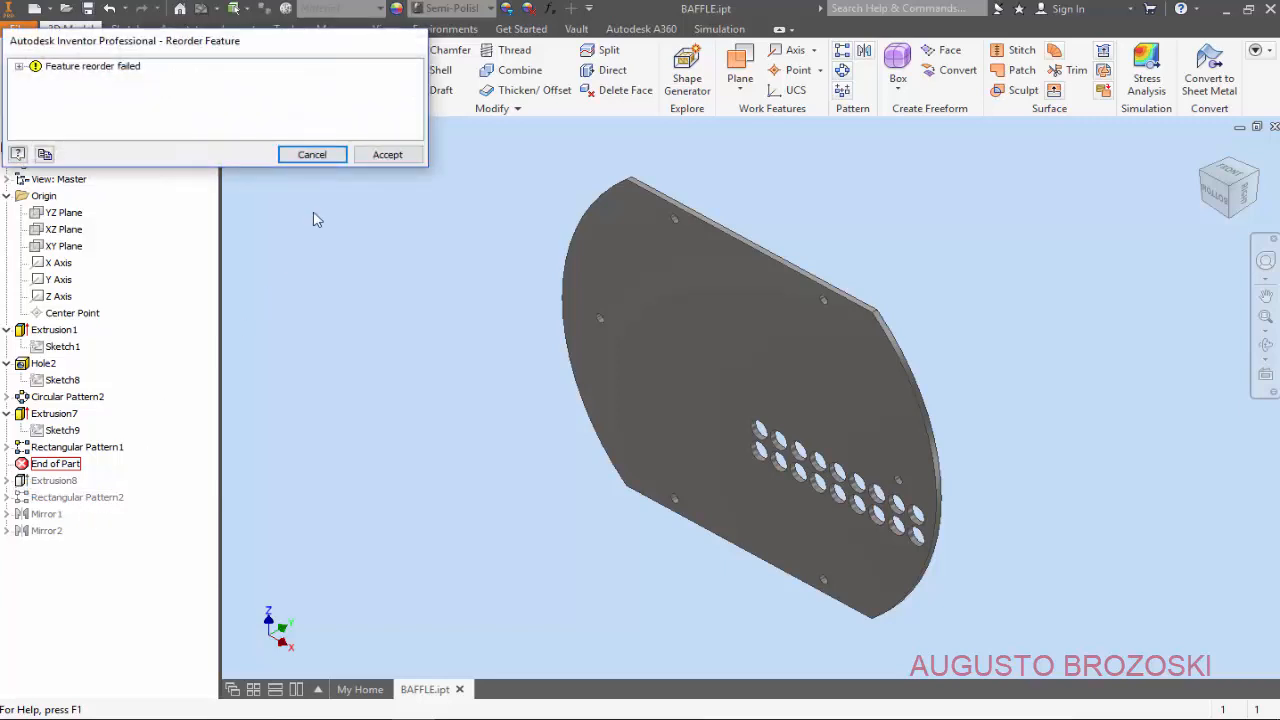
click(387, 154)
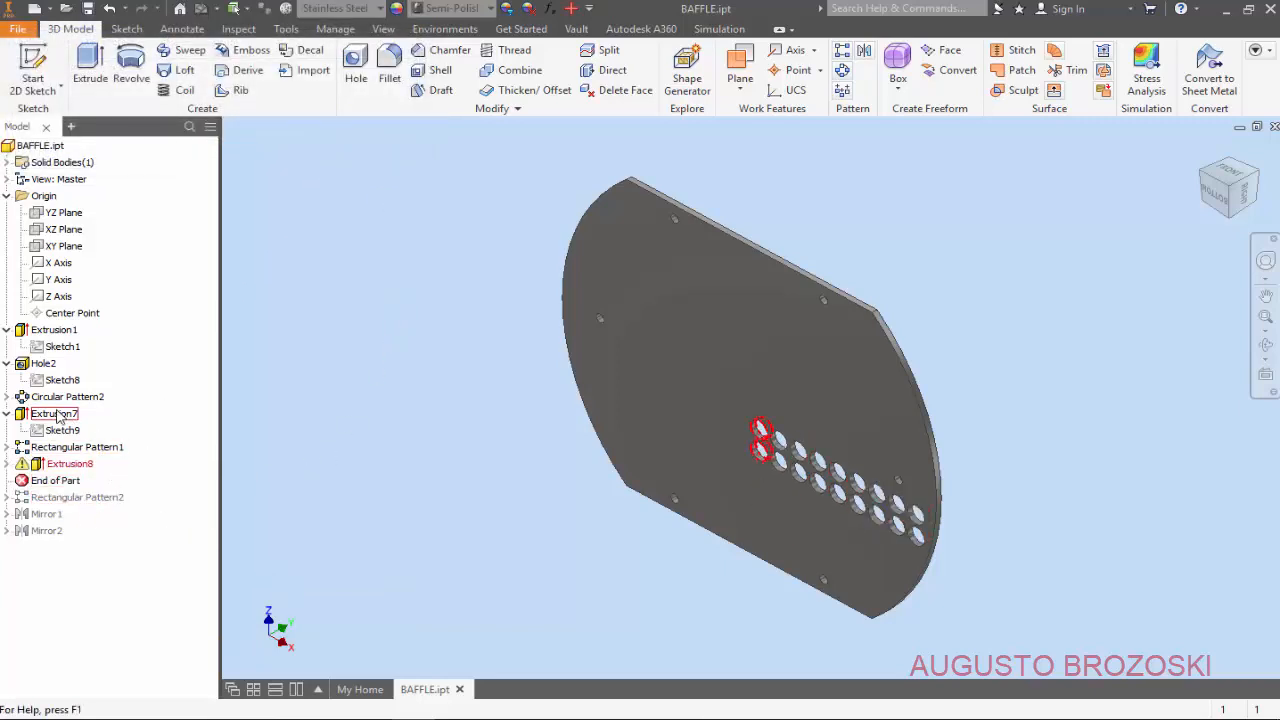
- Redefine Extrusion8's Sketch10 onto the baffle's large front face
click(7, 465)
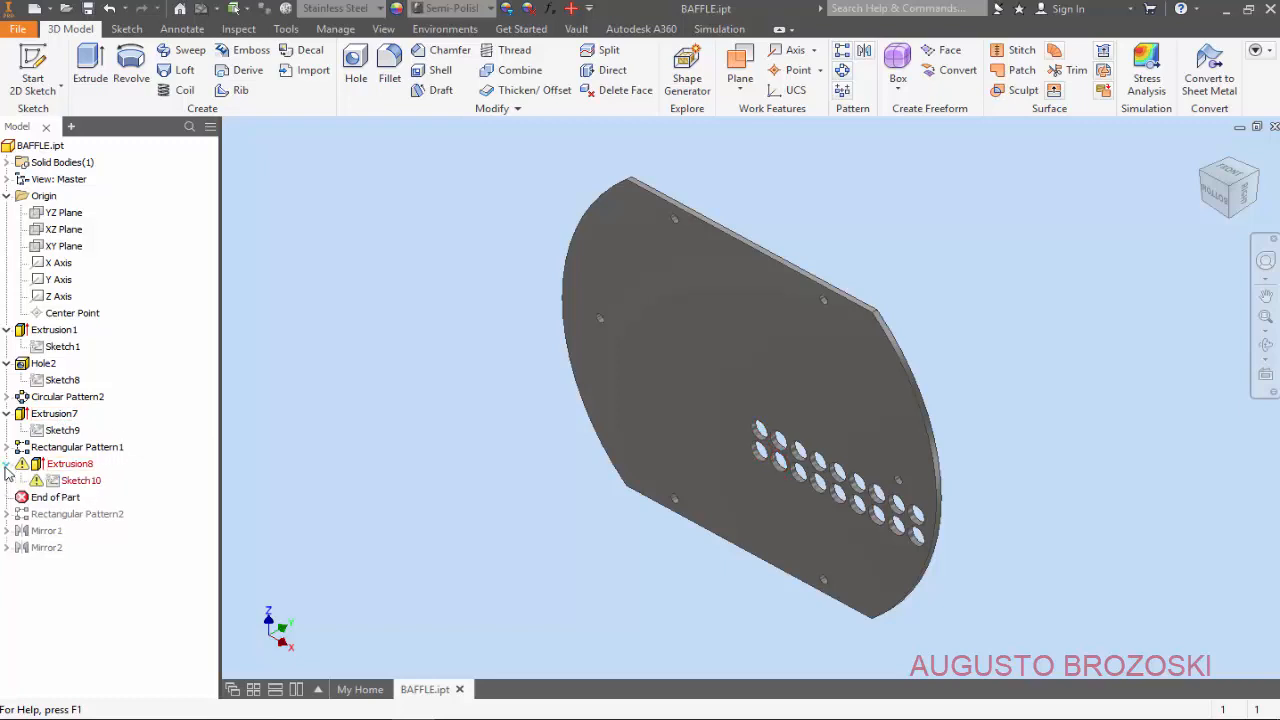
right_click(80, 485)
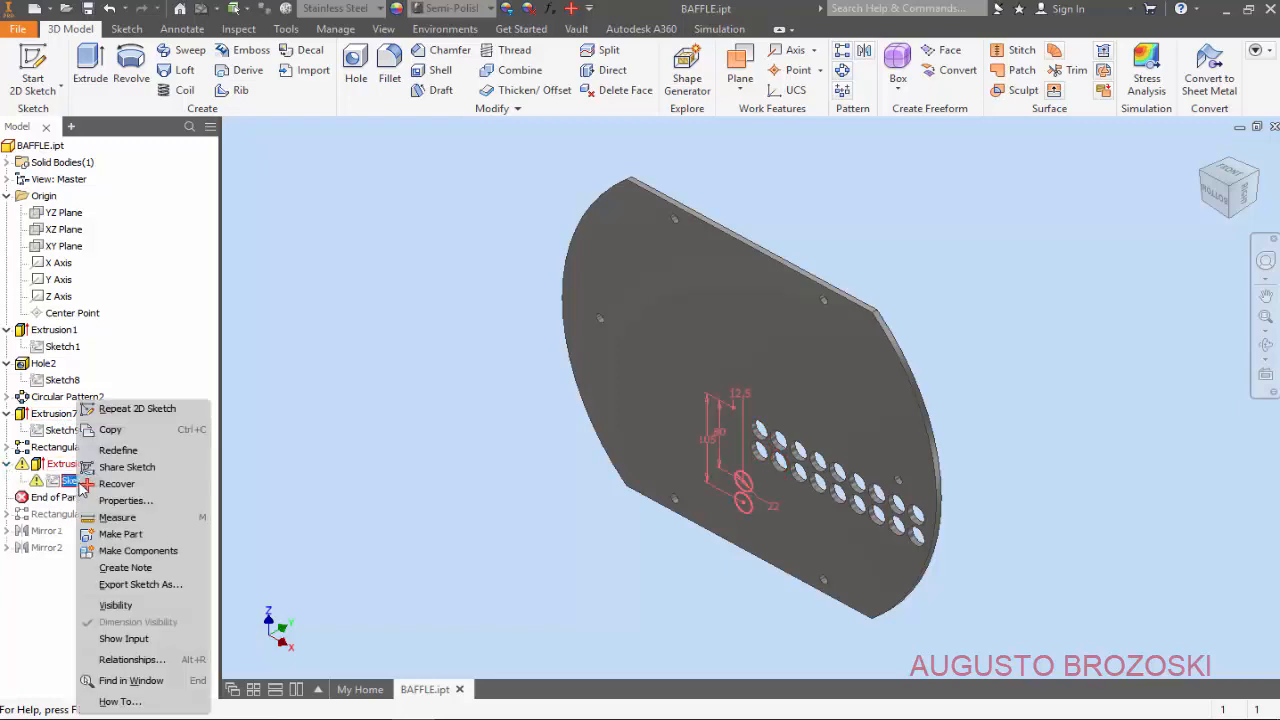
click(118, 450)
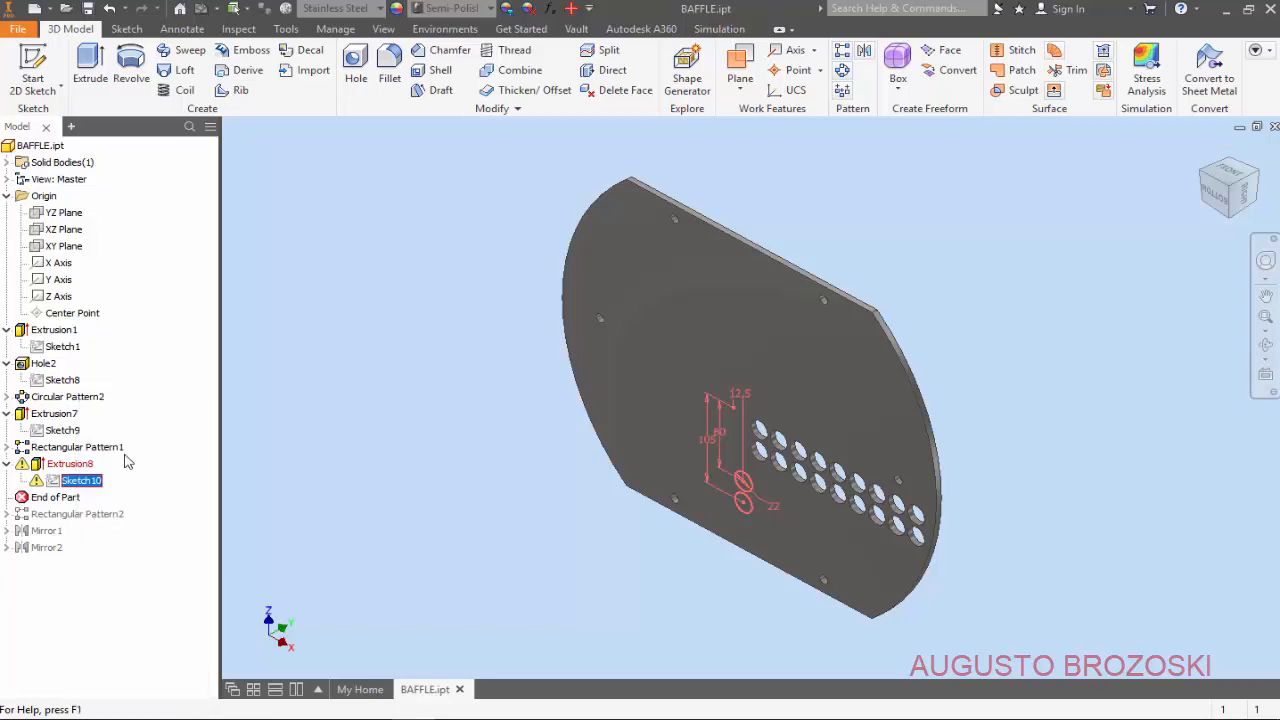
click(689, 380)
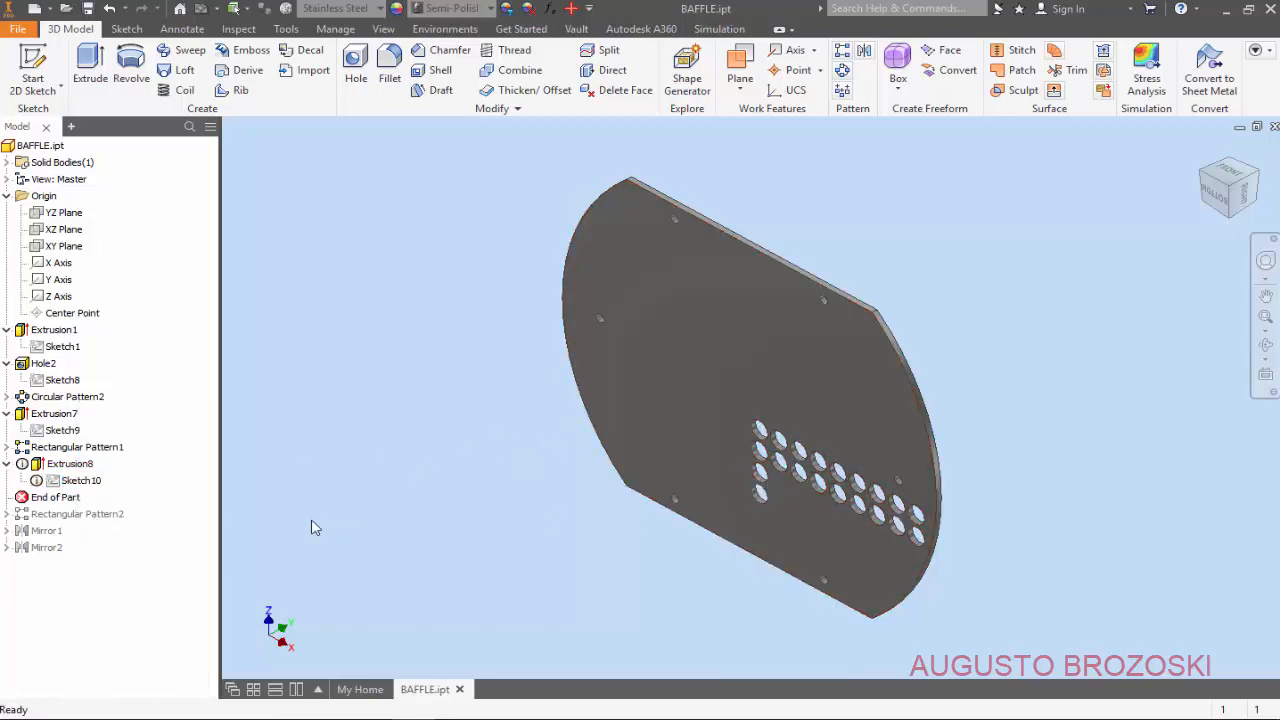
- In Sketch10, replace the old center reference point and its attached dimensions with the projected origin Center Point
click(82, 481)
right_click(90, 483)
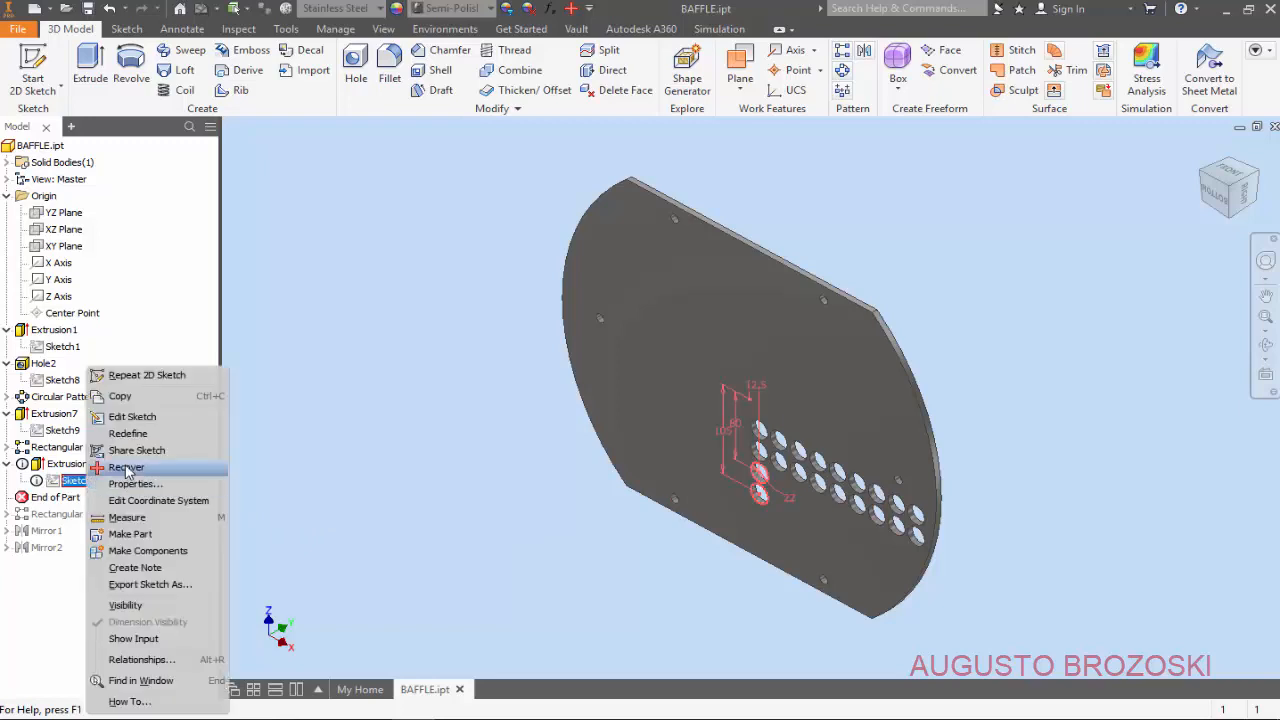
click(125, 420)
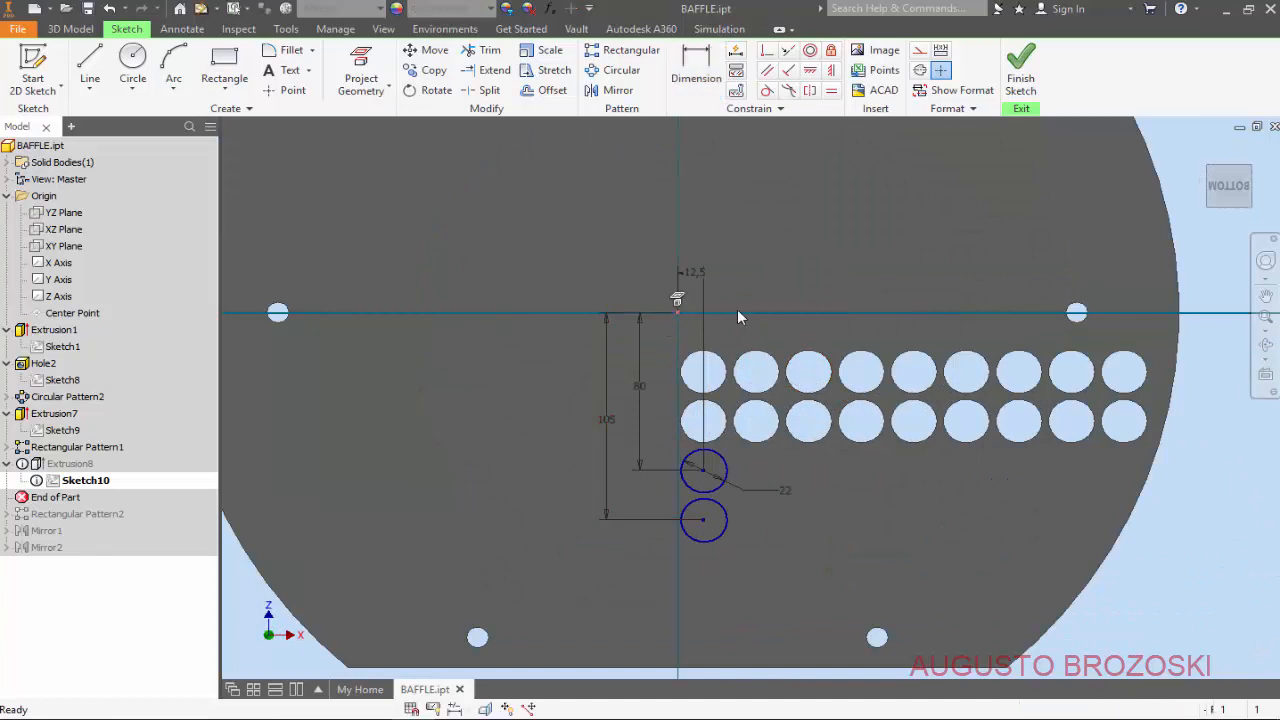
key(Delete)
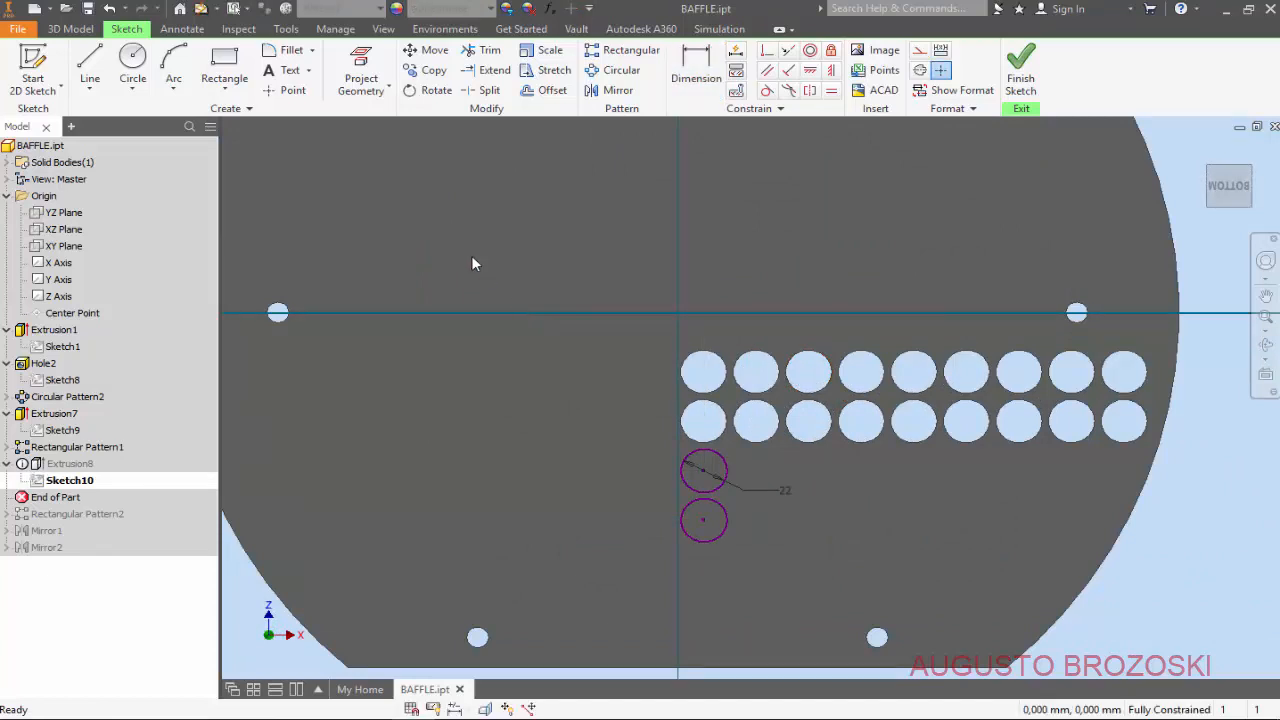
click(361, 66)
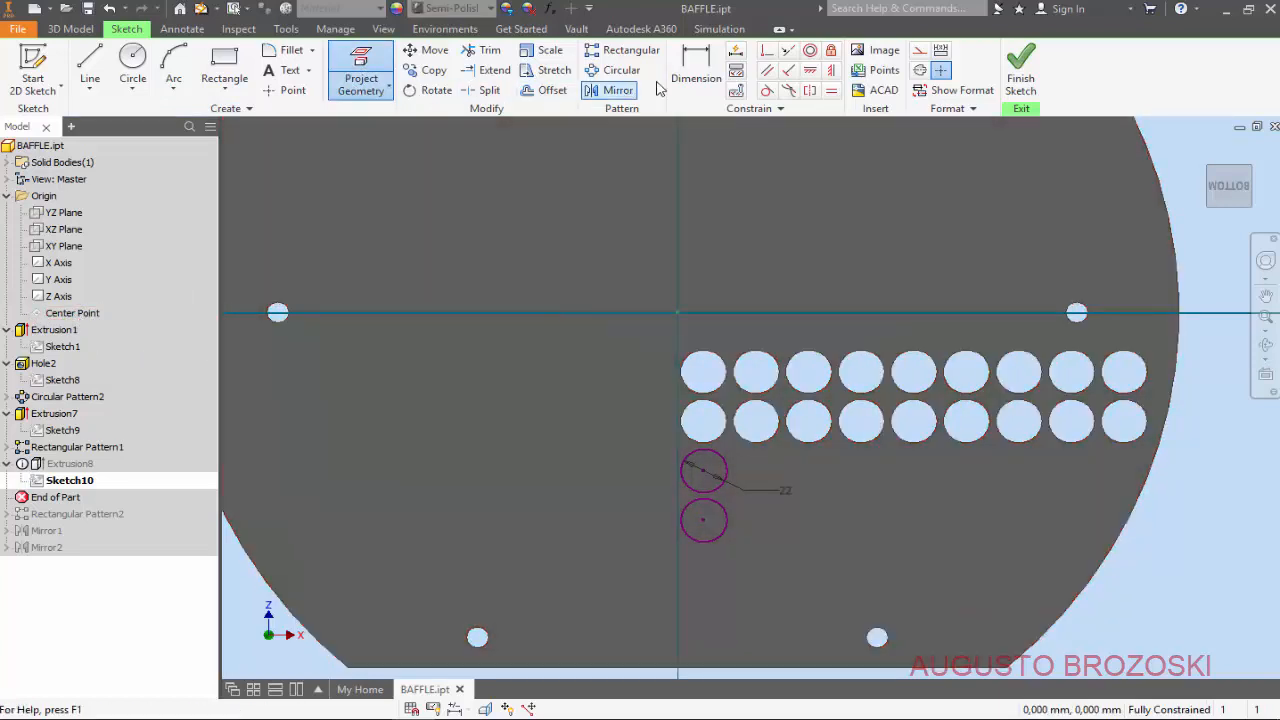
- Dimension the upper circle's center 12,5 mm horizontally from the projected center point in Sketch10
click(696, 68)
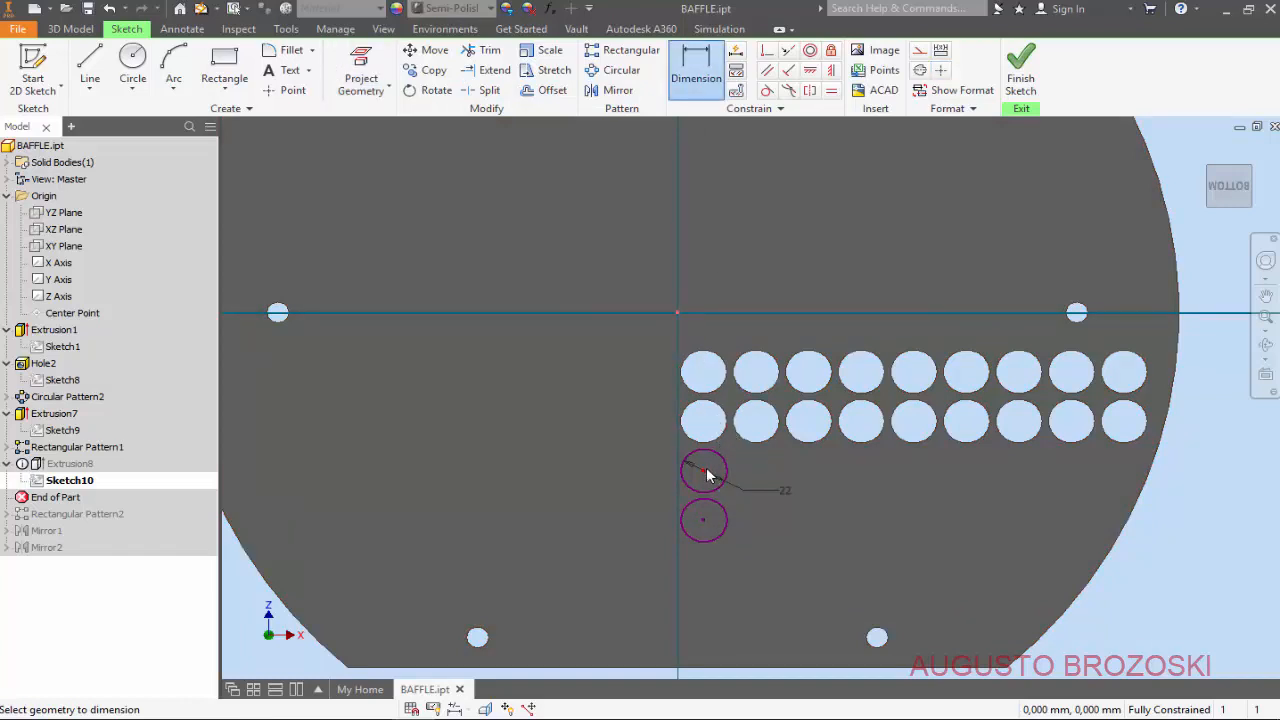
click(705, 469)
click(679, 312)
click(686, 256)
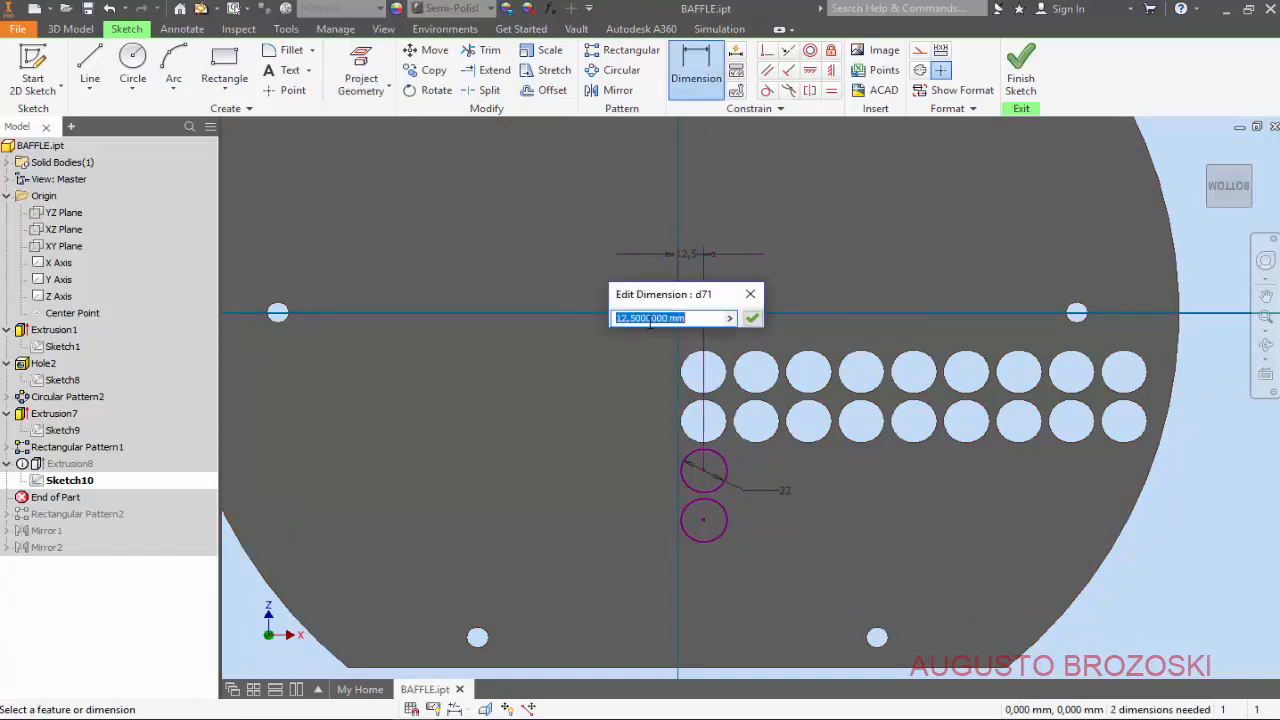
key(Return)
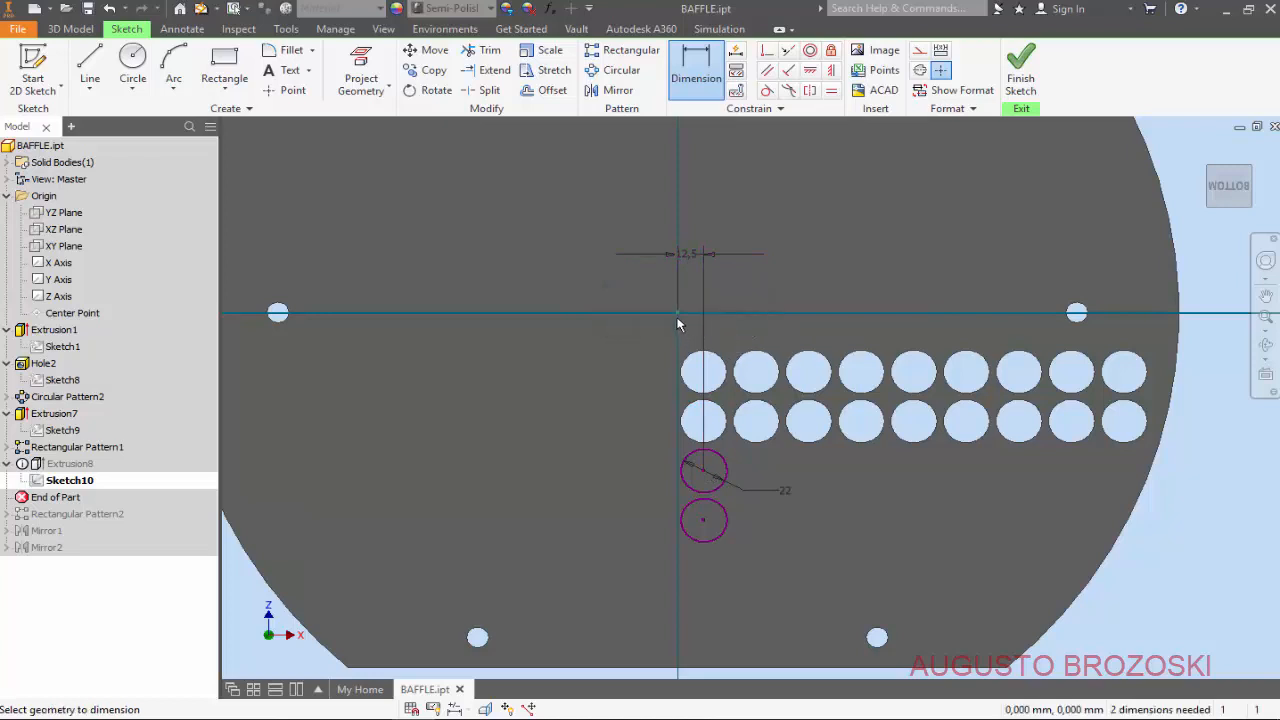
- Dimension the two circle centers vertically 80 mm and 105 mm from the projected center point, then finish Sketch10
click(704, 468)
click(613, 395)
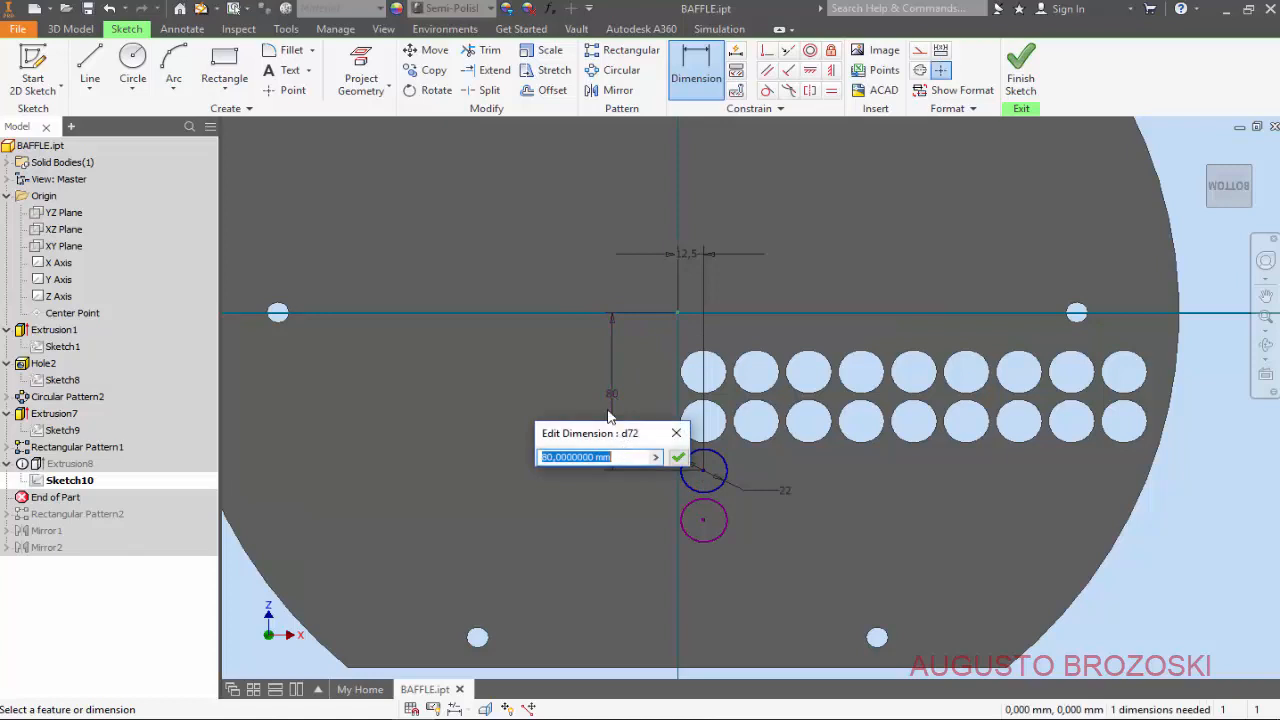
click(676, 458)
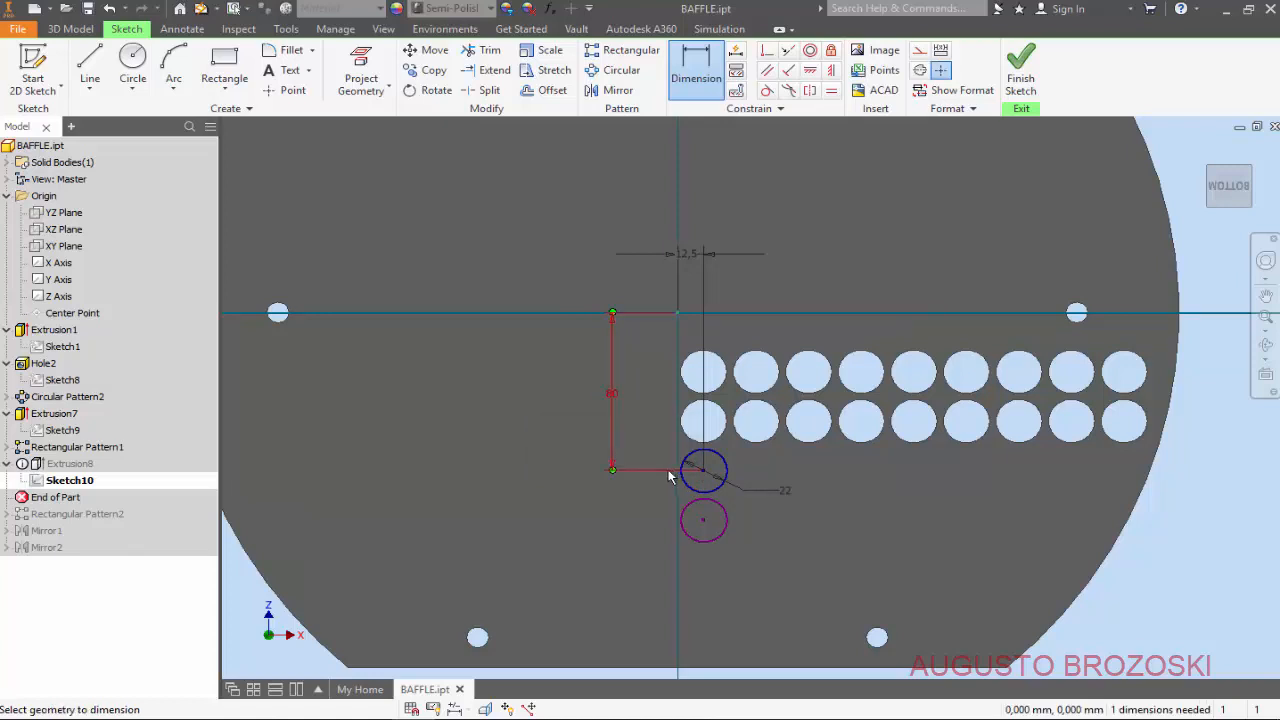
click(563, 418)
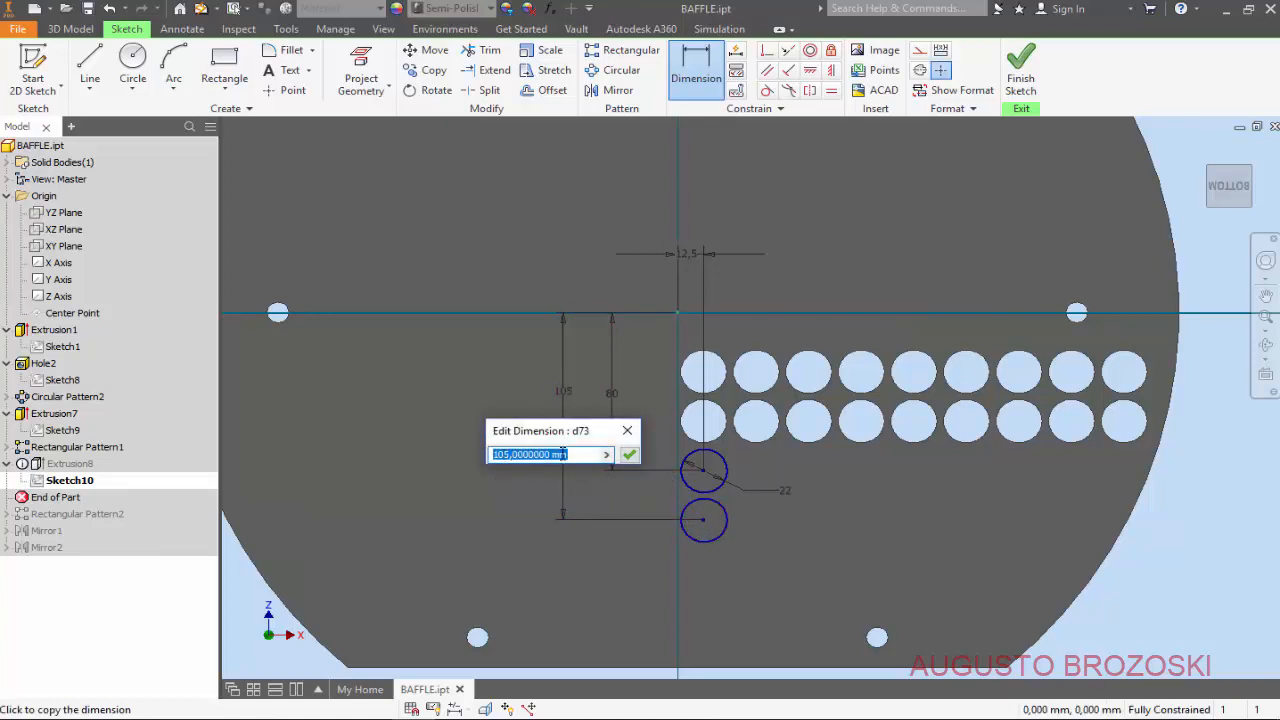
click(629, 456)
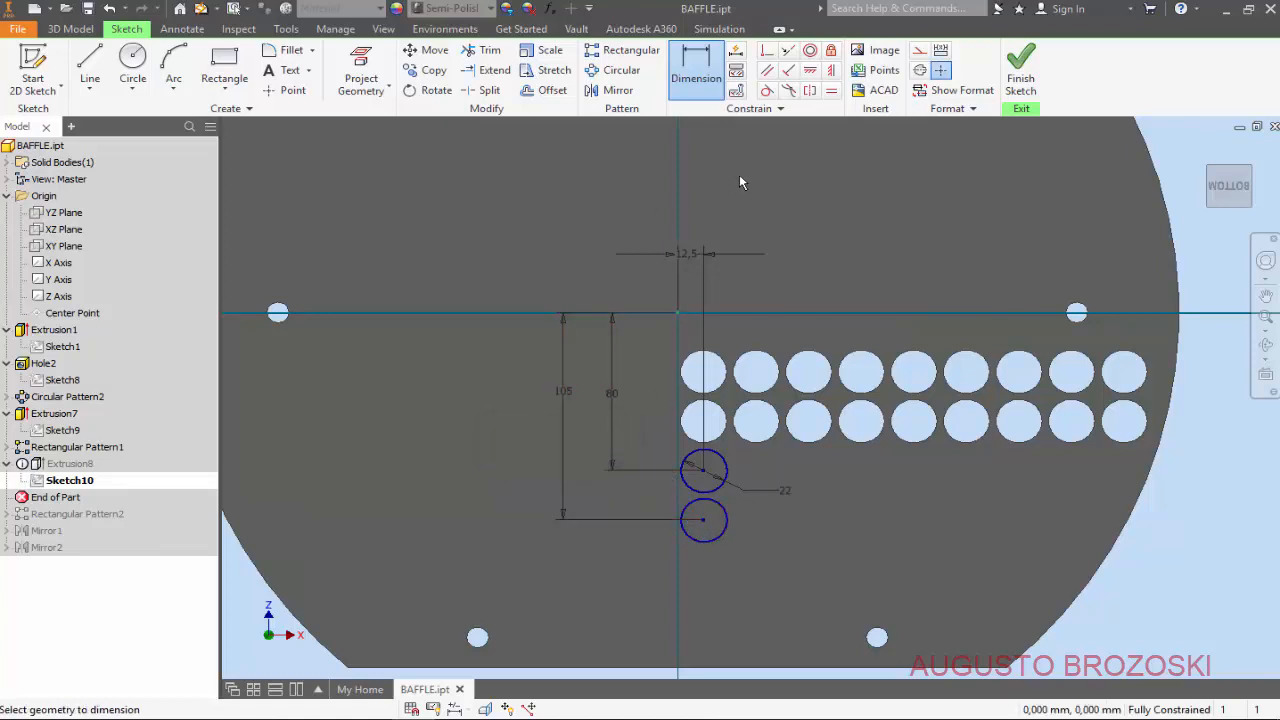
click(1020, 80)
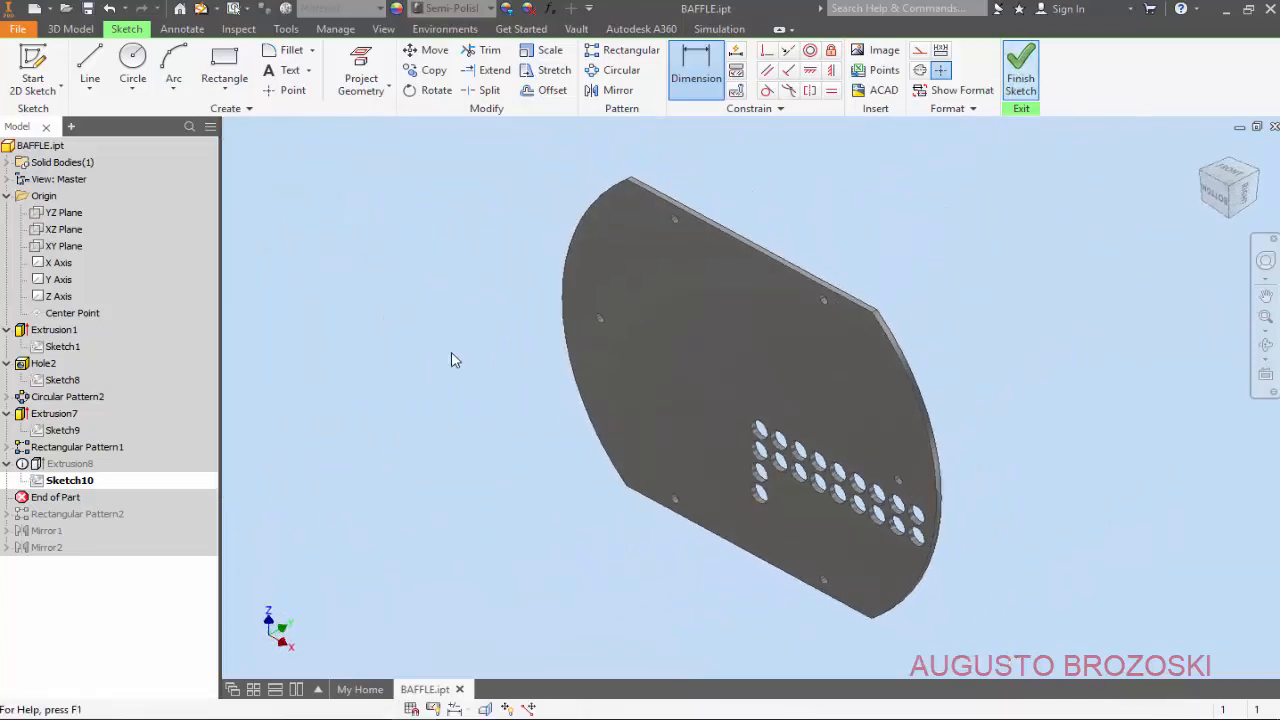
- Move the End of Part marker below Mirror2 to restore Rectangular Pattern2 and both mirrors, and save the baffle part
drag(27, 505, 64, 520)
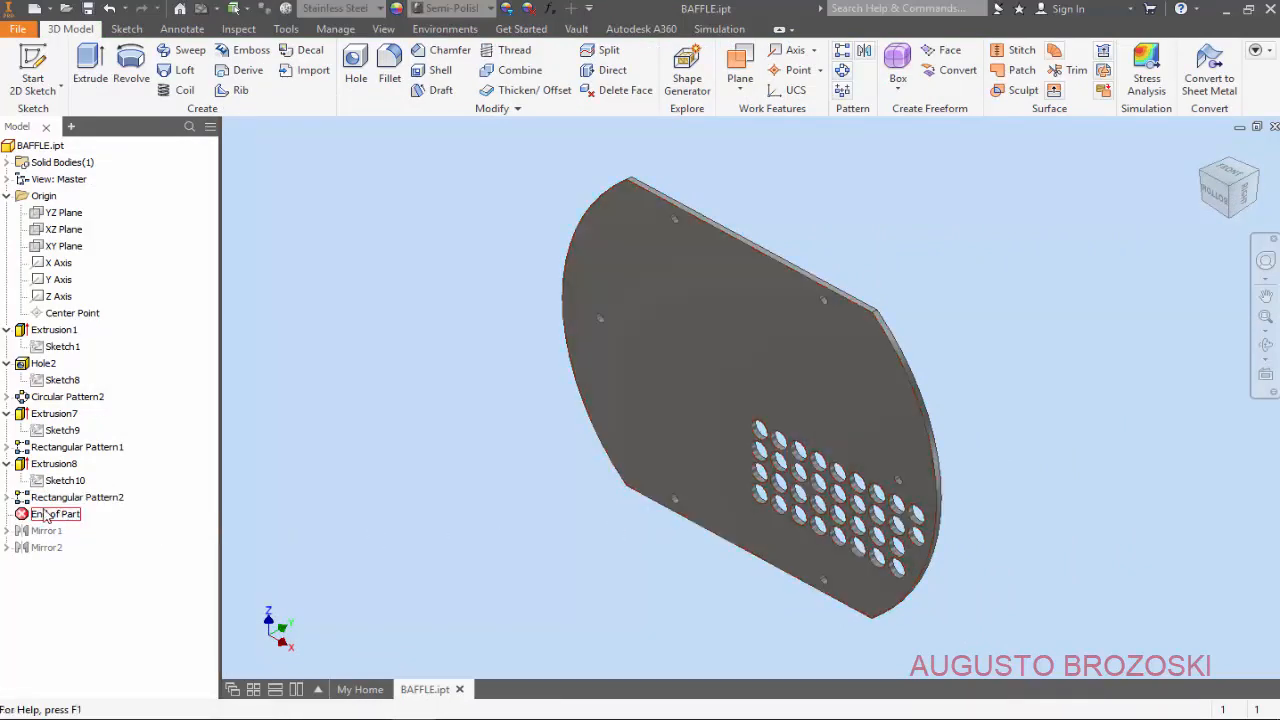
drag(27, 517, 48, 557)
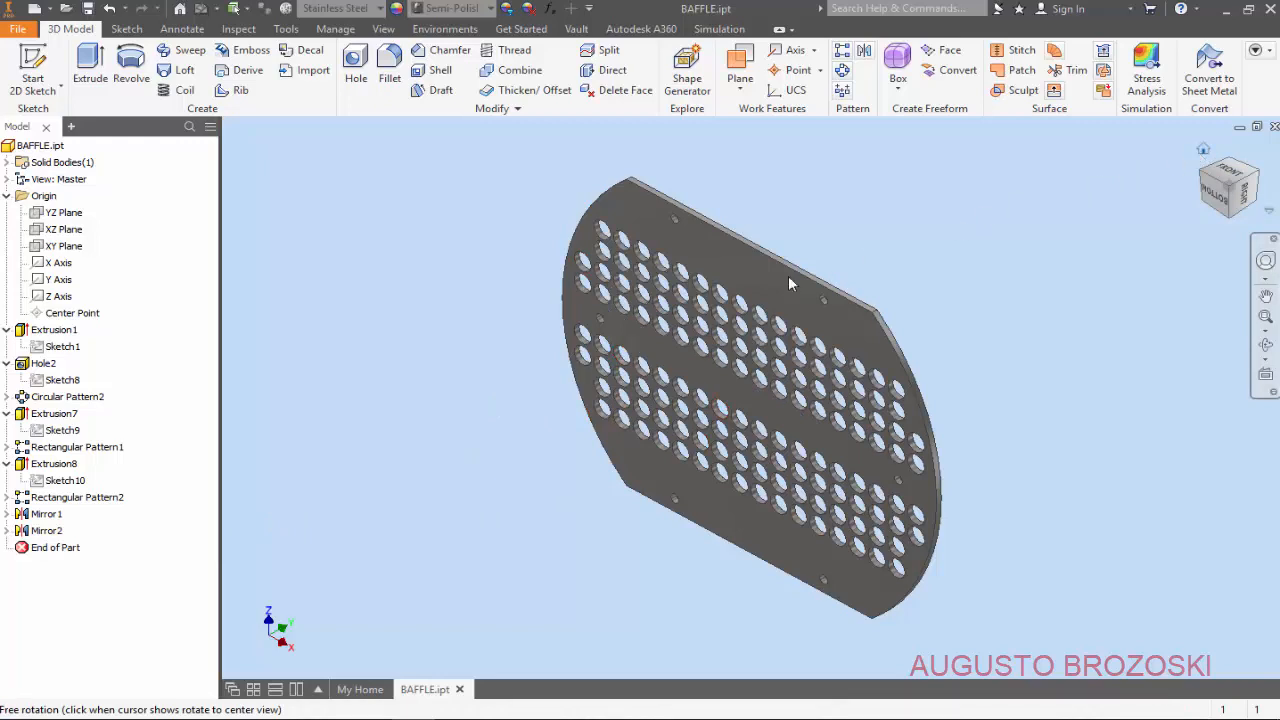
click(88, 8)
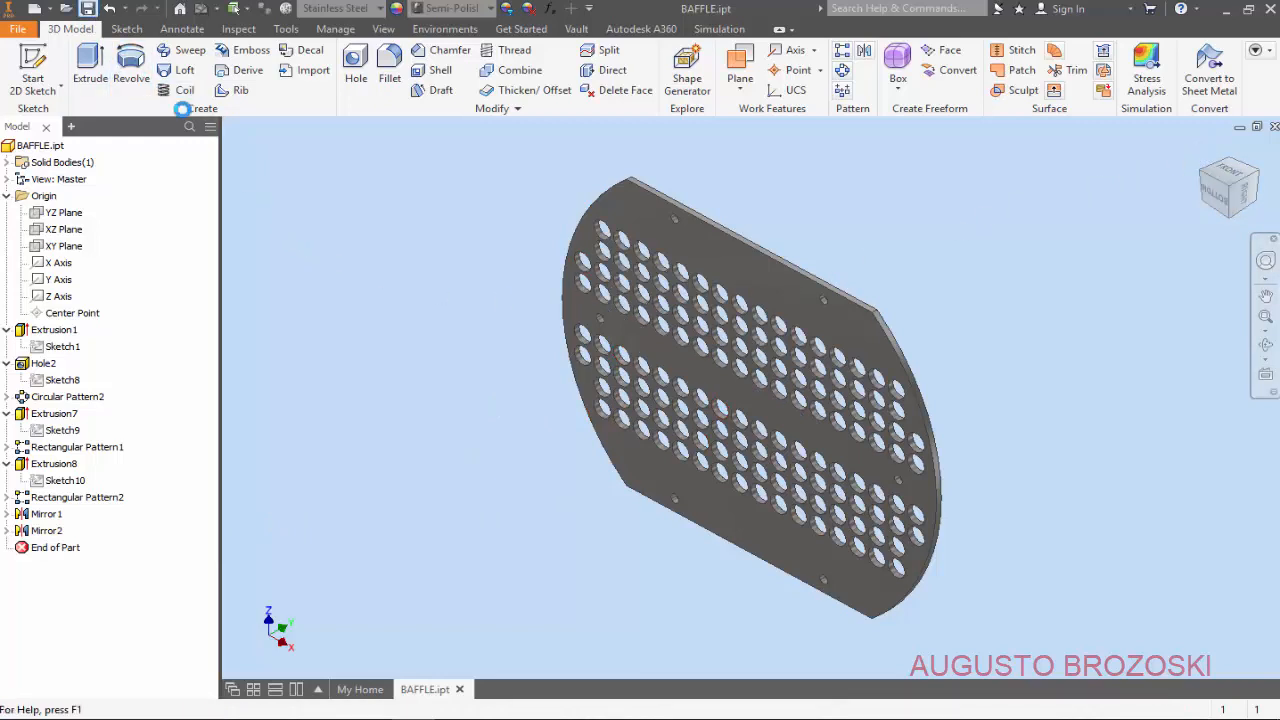
- Check the parts list in the Acrobat Reader drawing, then save the Inventor part under the new name TRANSVERSE BAFFLE INFERIOR.ipt
click(463, 718)
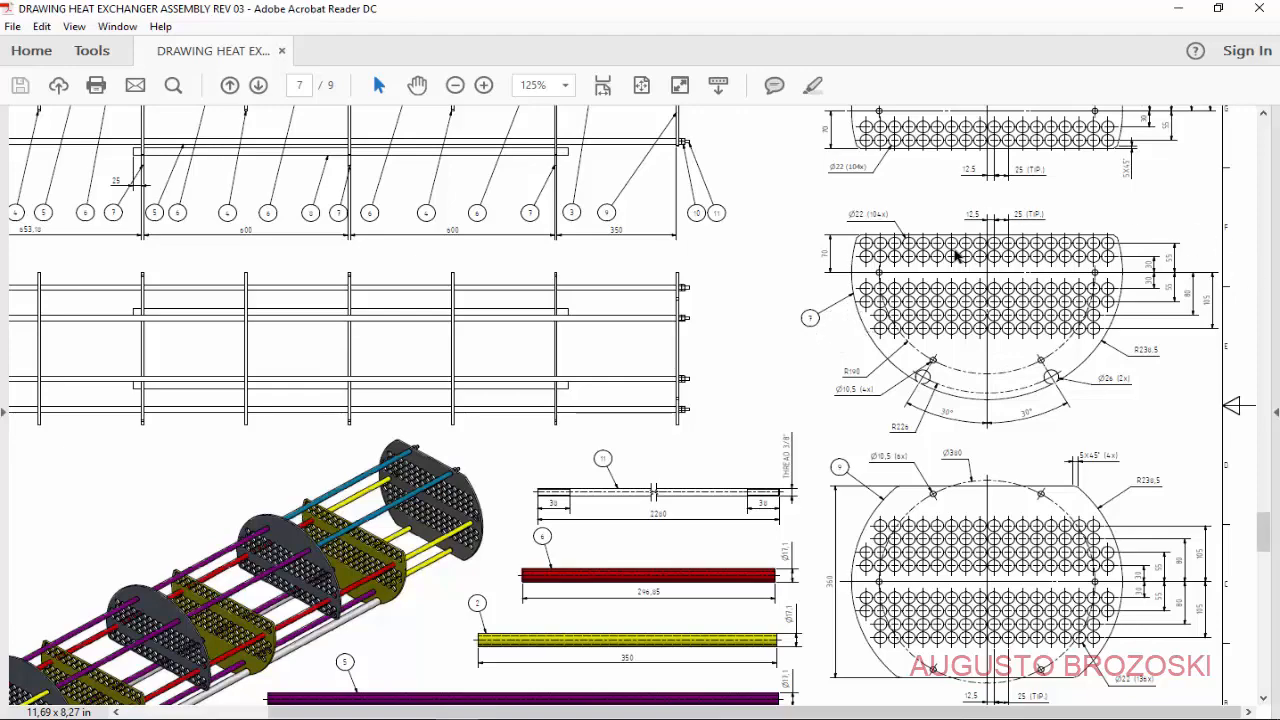
scroll(940, 290, up, 10)
scroll(930, 297, up, 10)
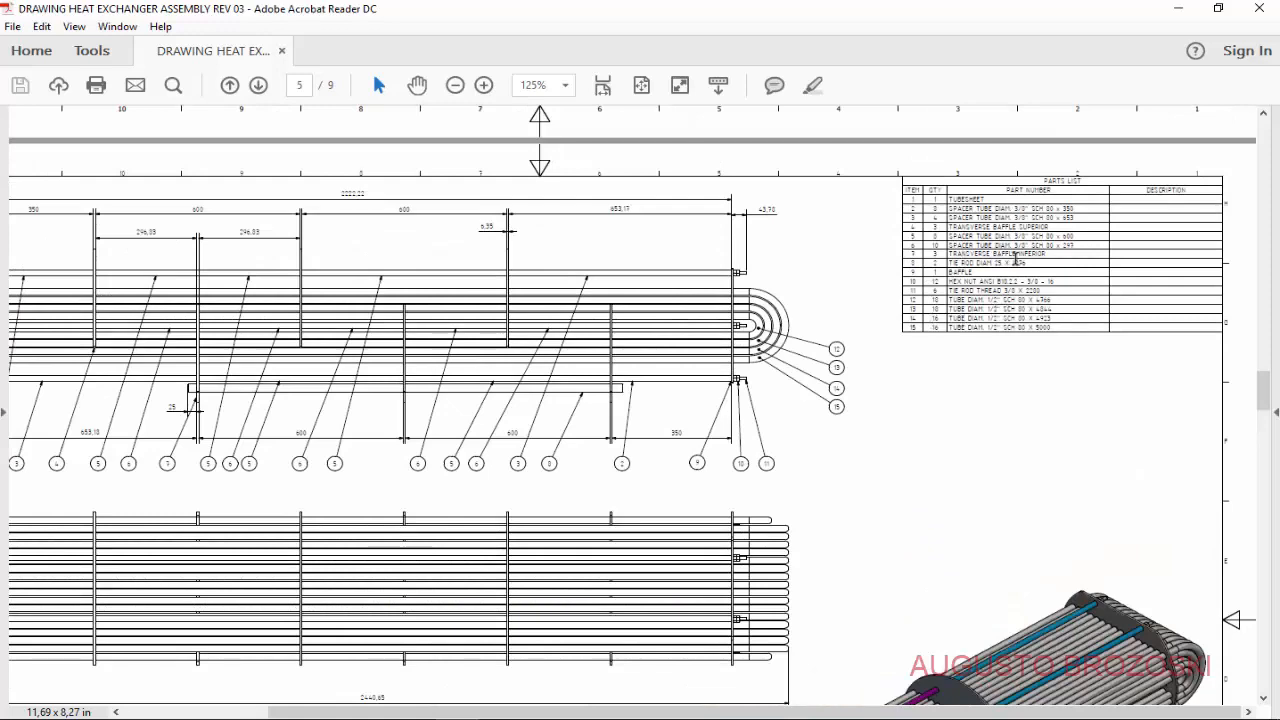
click(1170, 10)
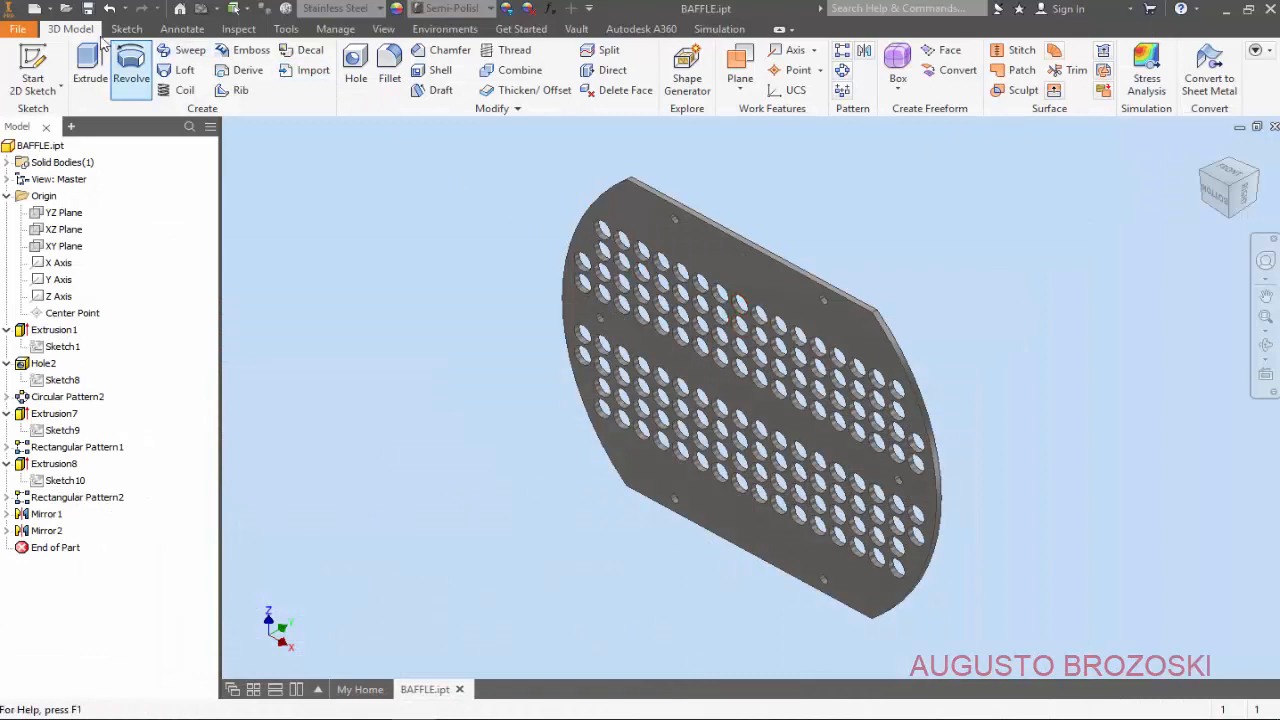
click(18, 30)
click(68, 205)
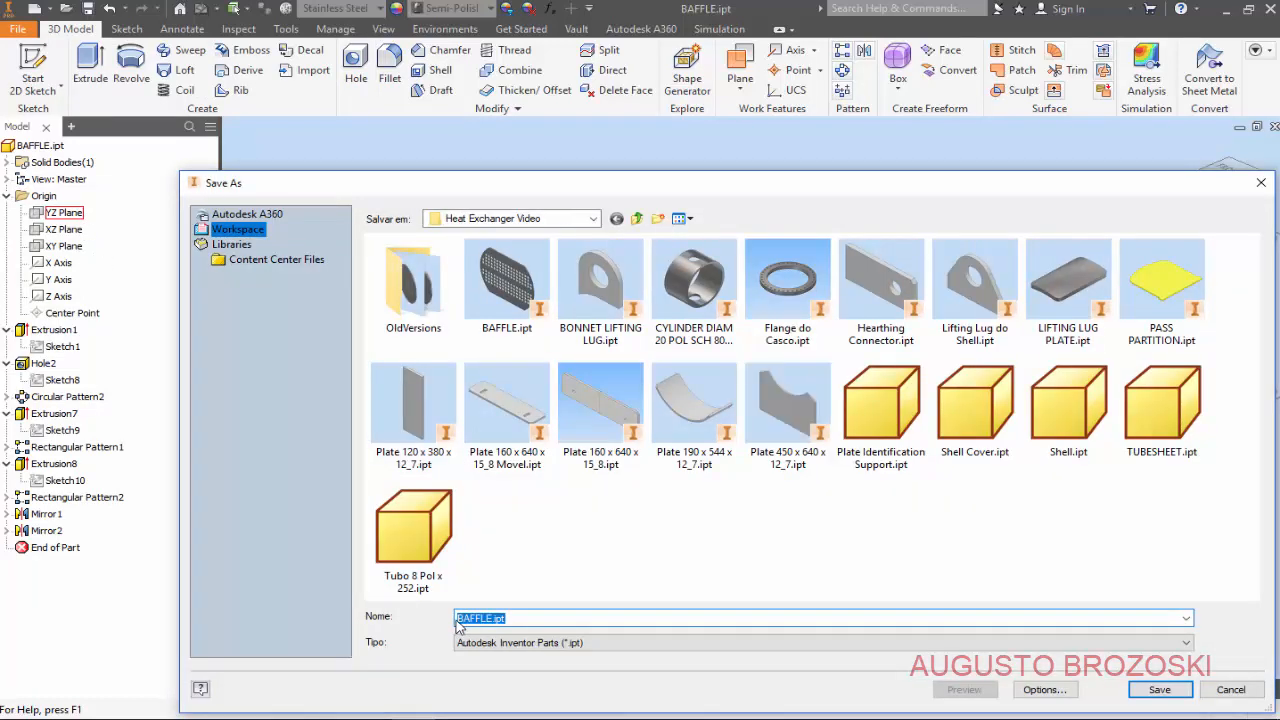
click(459, 620)
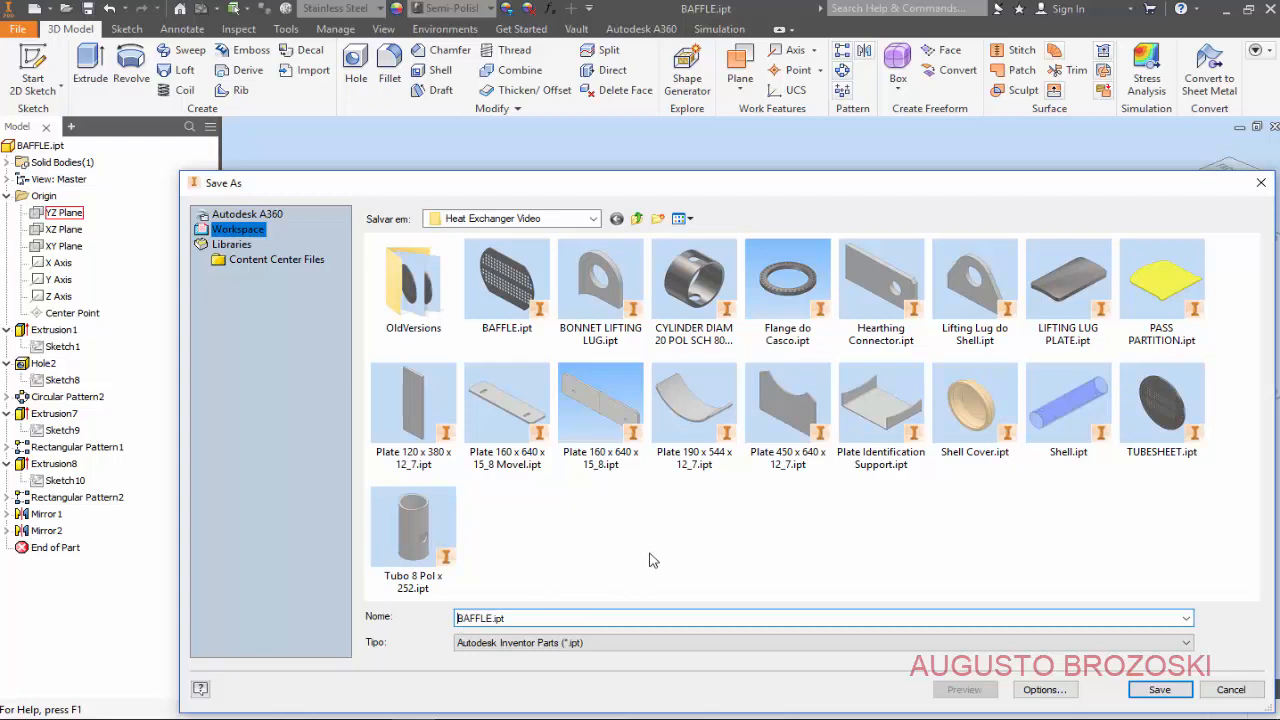
text(TRAM)
key(BackSpace)
text(NSVERSE)
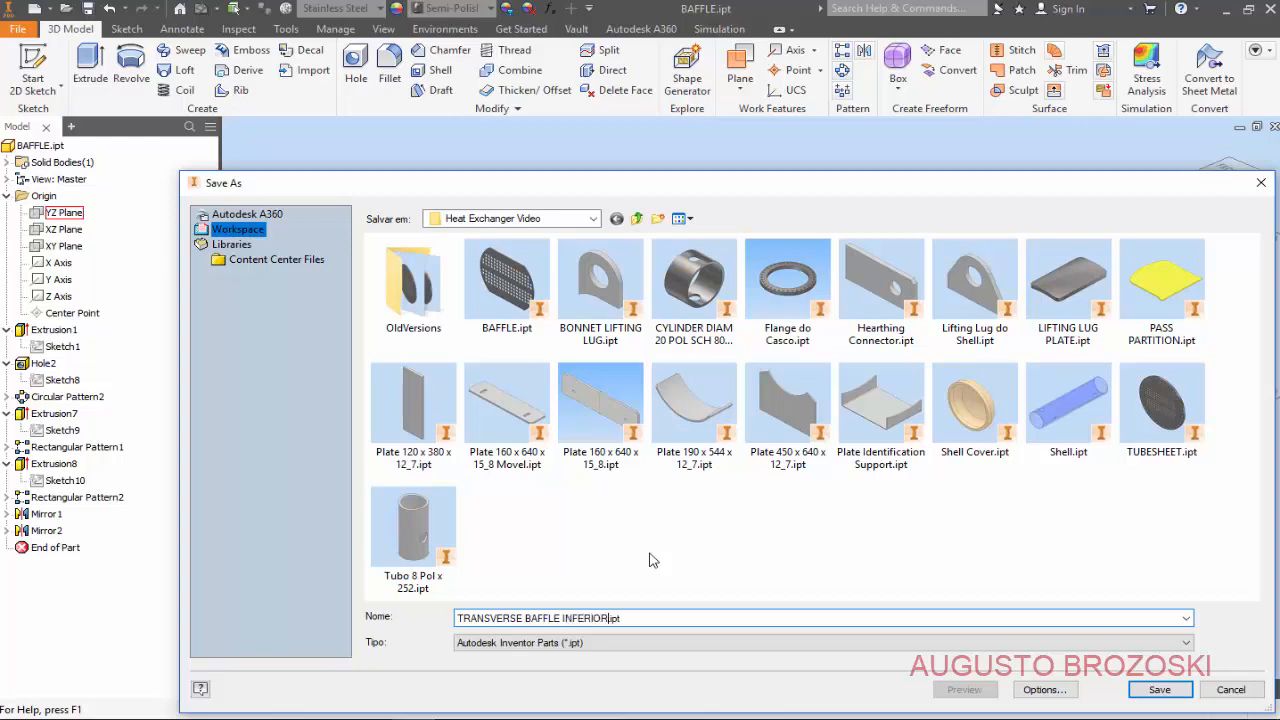
click(1159, 689)
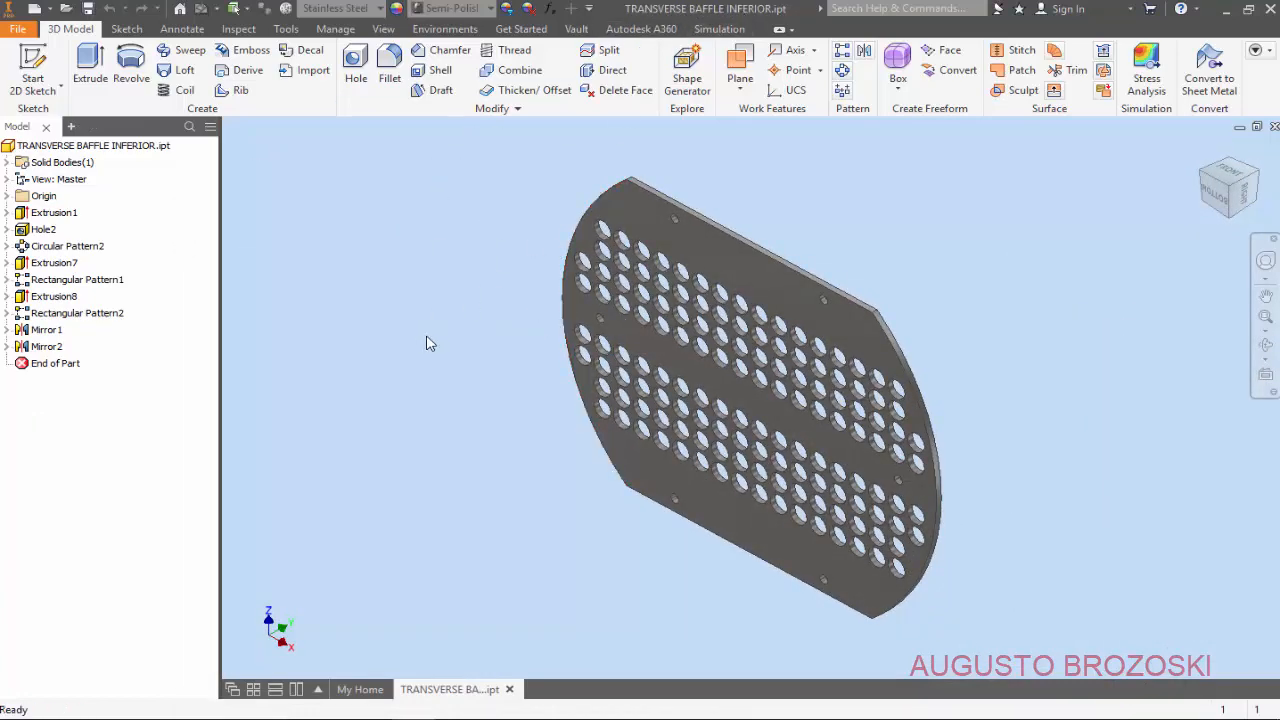
- Move the End of Part marker directly below Extrusion1 and open its Sketch1 for editing
click(25, 370)
drag(22, 368, 36, 232)
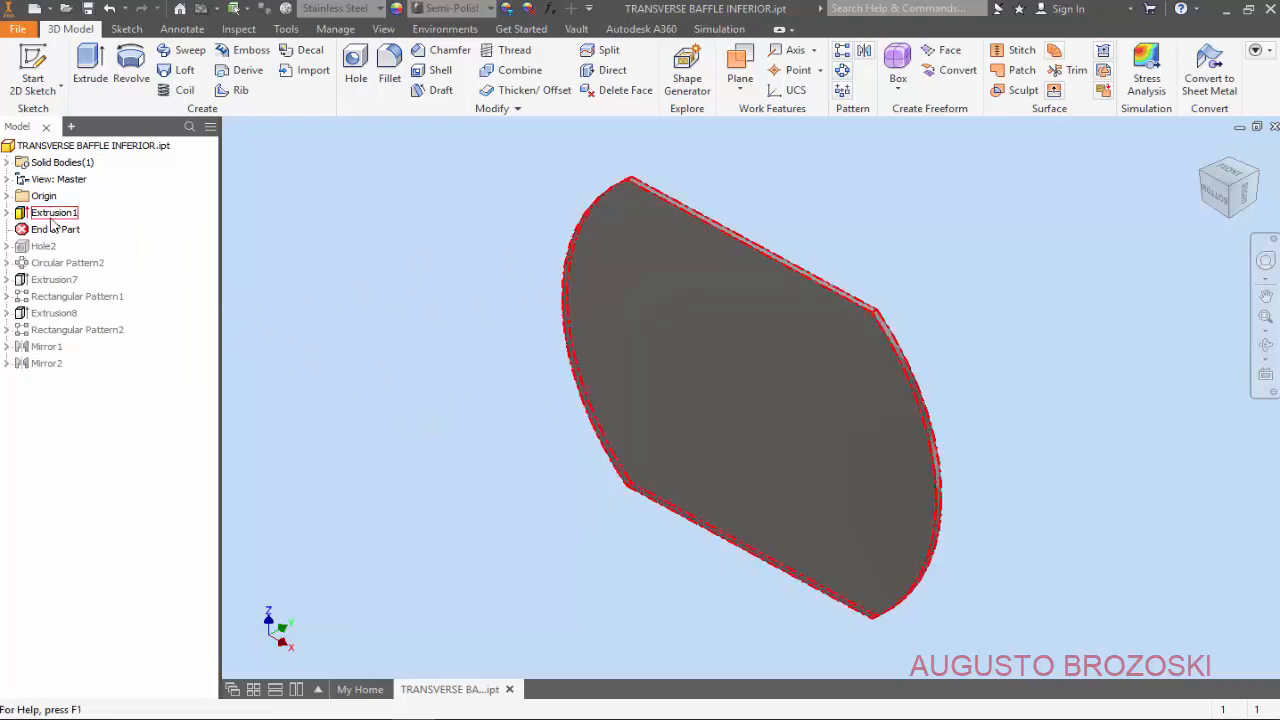
click(7, 213)
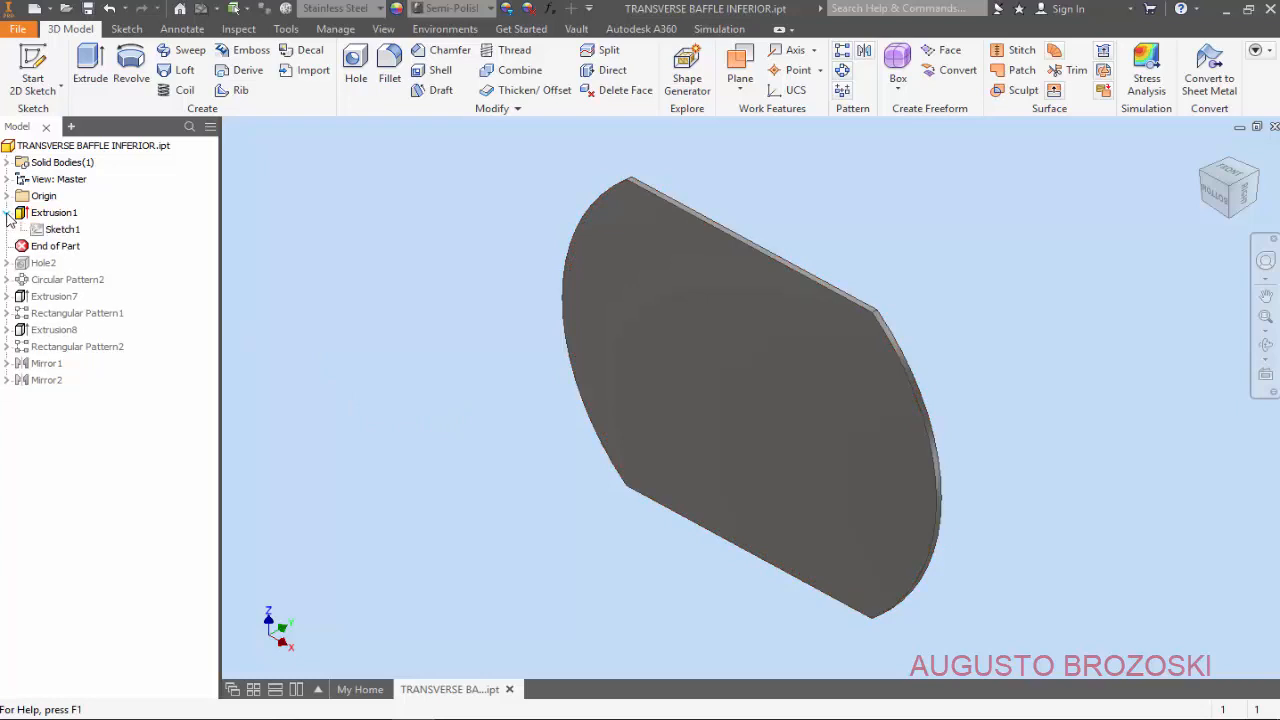
right_click(64, 233)
click(110, 278)
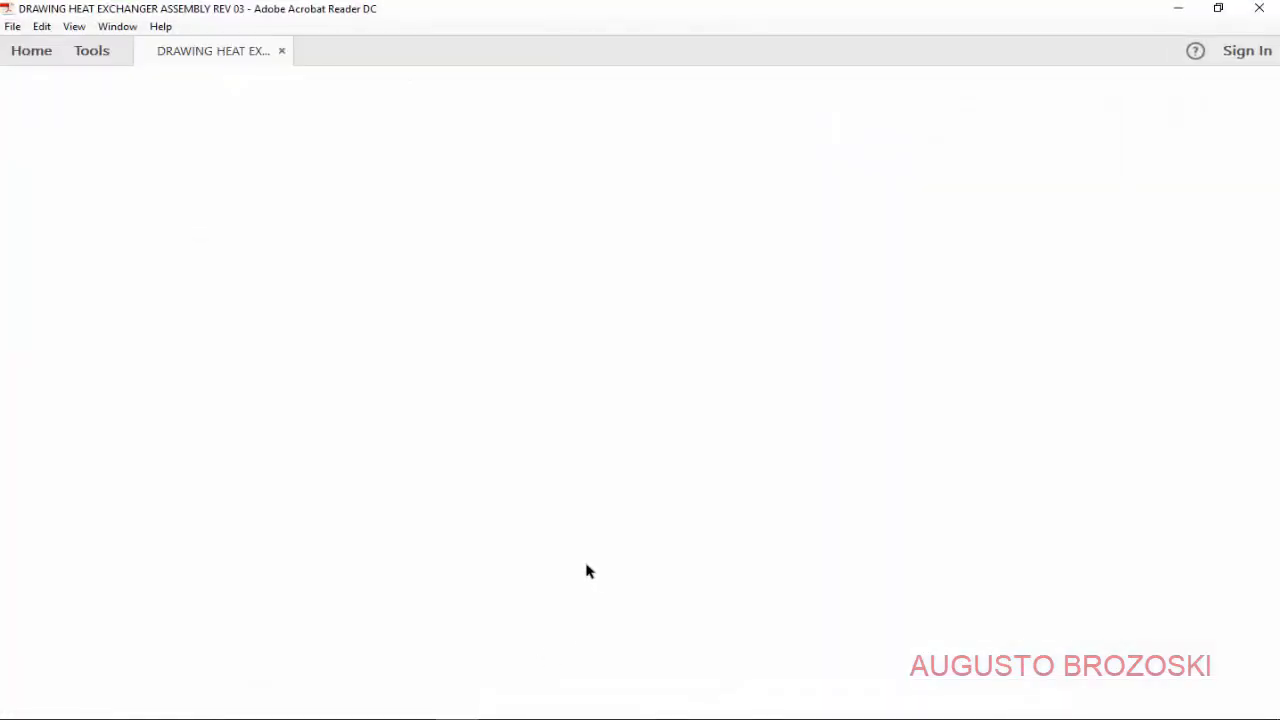
- Consult the item 7 baffle view in the Acrobat Reader drawing and set Sketch1's upper edge distance from the center to 70 mm
scroll(665, 525, down, 15)
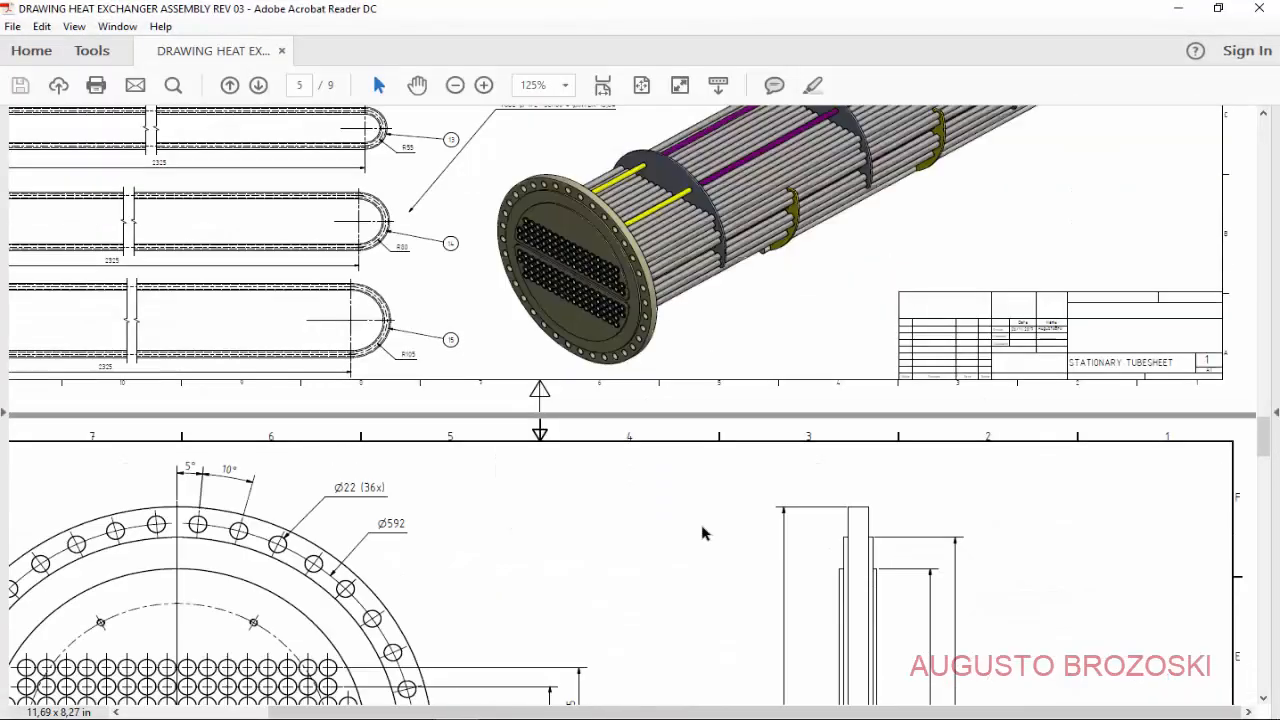
scroll(695, 525, down, 5)
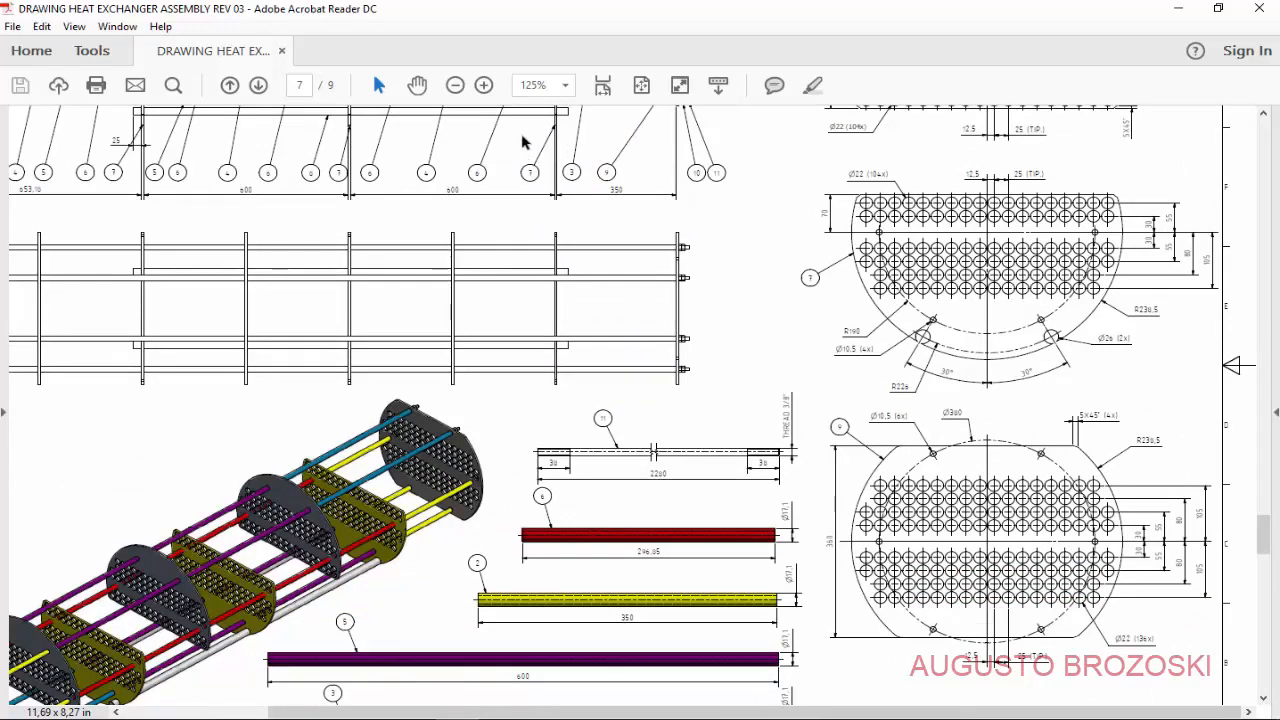
click(484, 86)
click(484, 86)
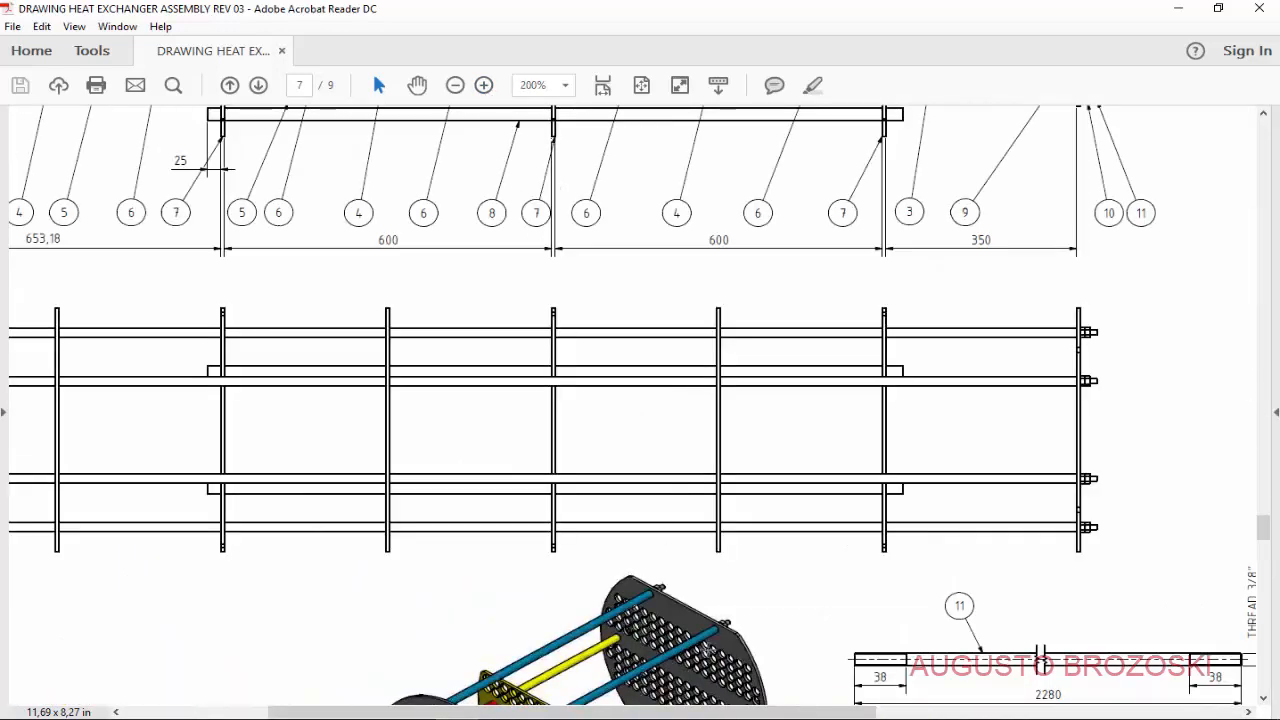
mouse_move(925, 701)
mouse_down()
mouse_move(1090, 692)
mouse_move(1067, 681)
mouse_up()
key(alt+Tab)
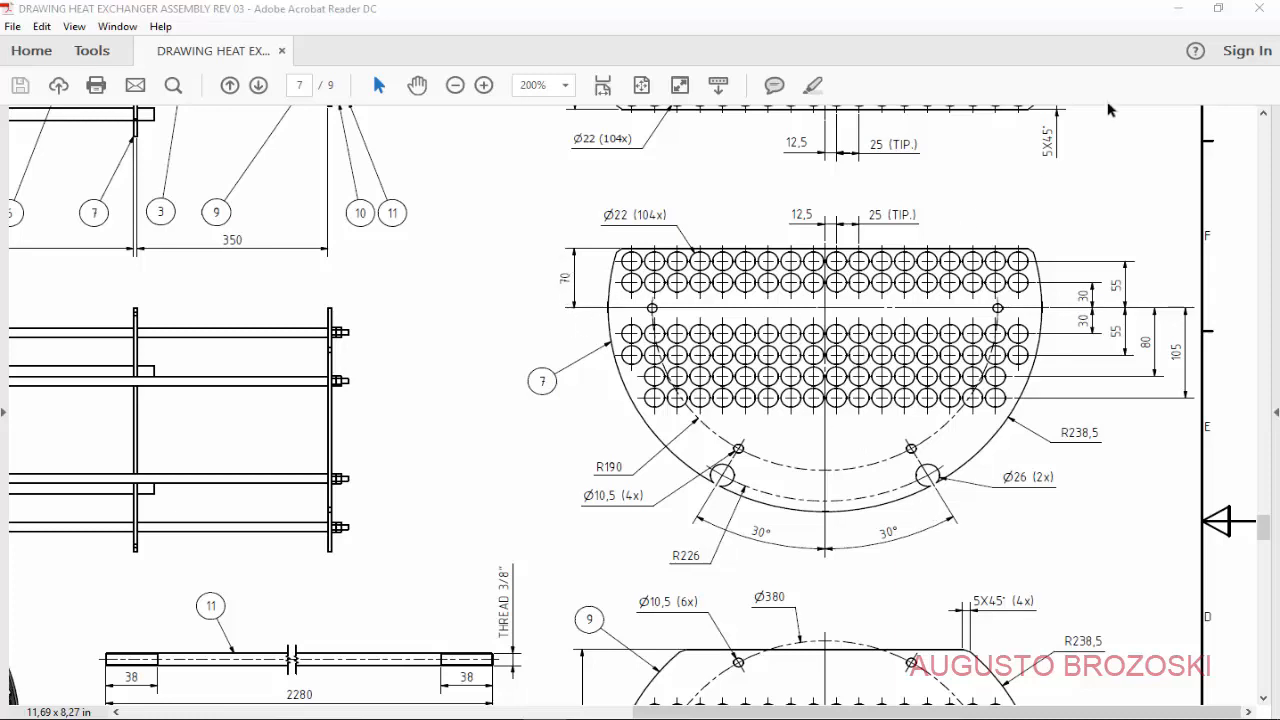
click(1178, 9)
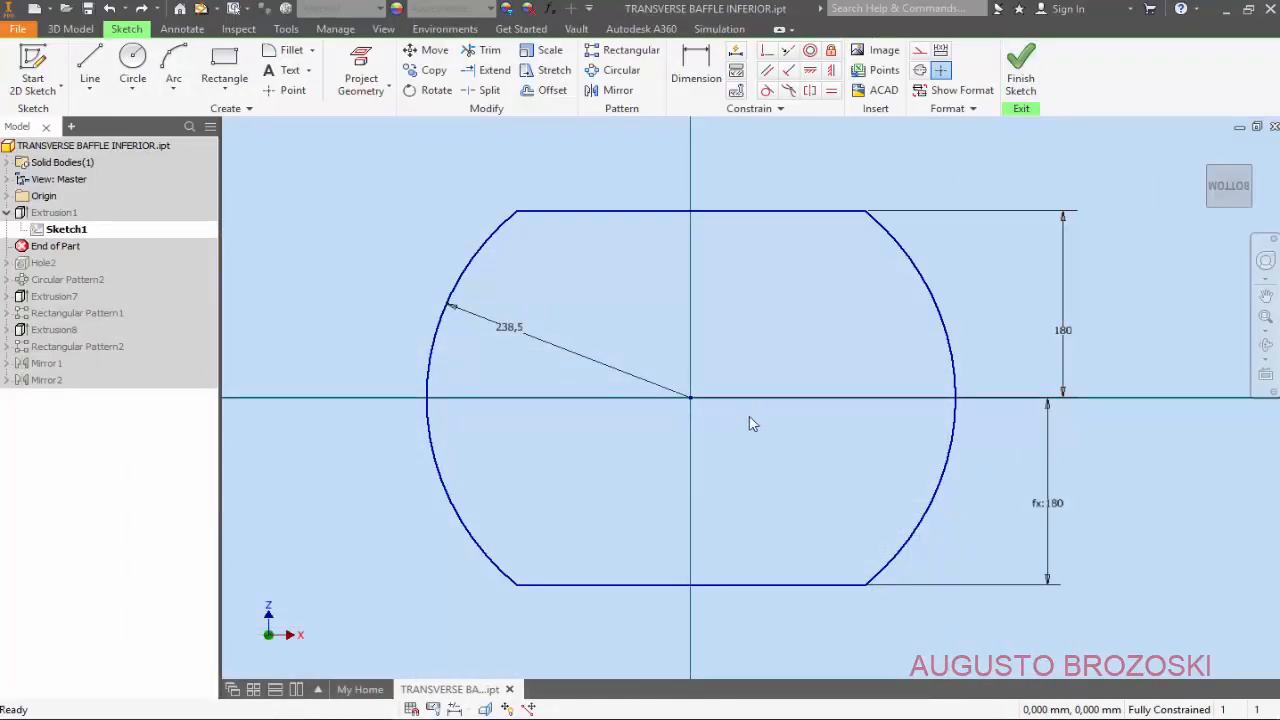
double_click(1065, 333)
text(70)
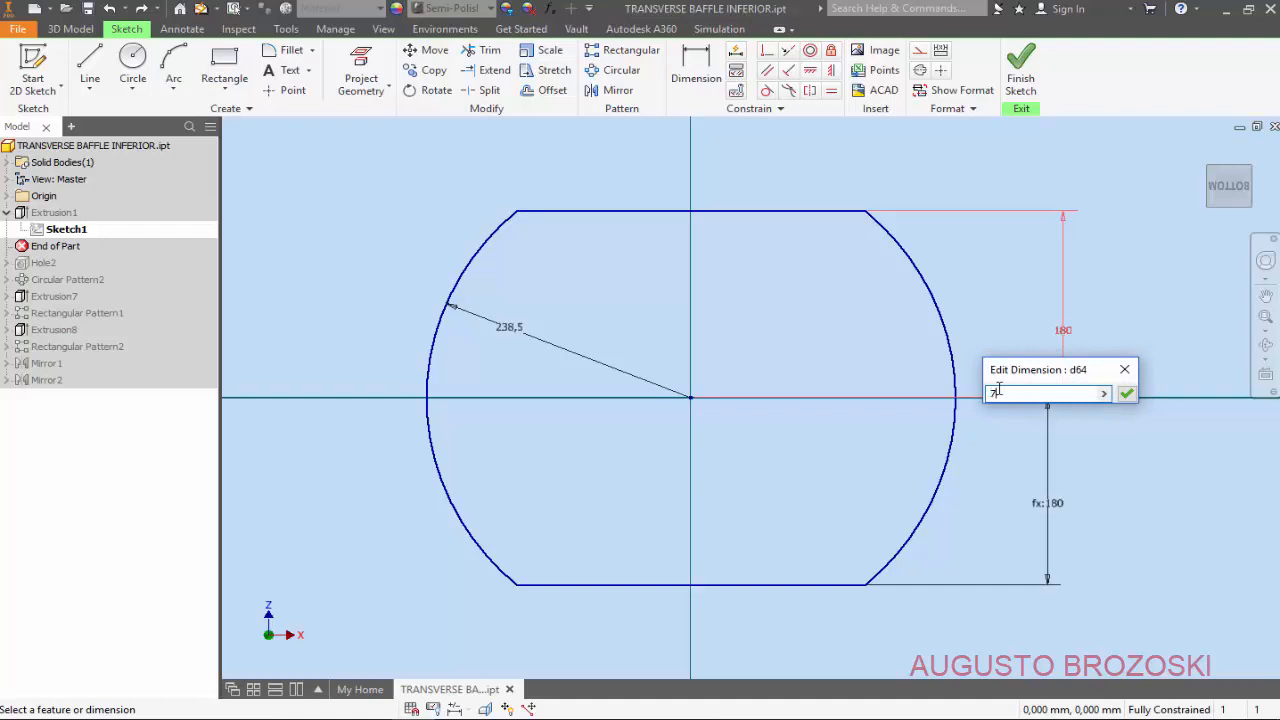
key(Return)
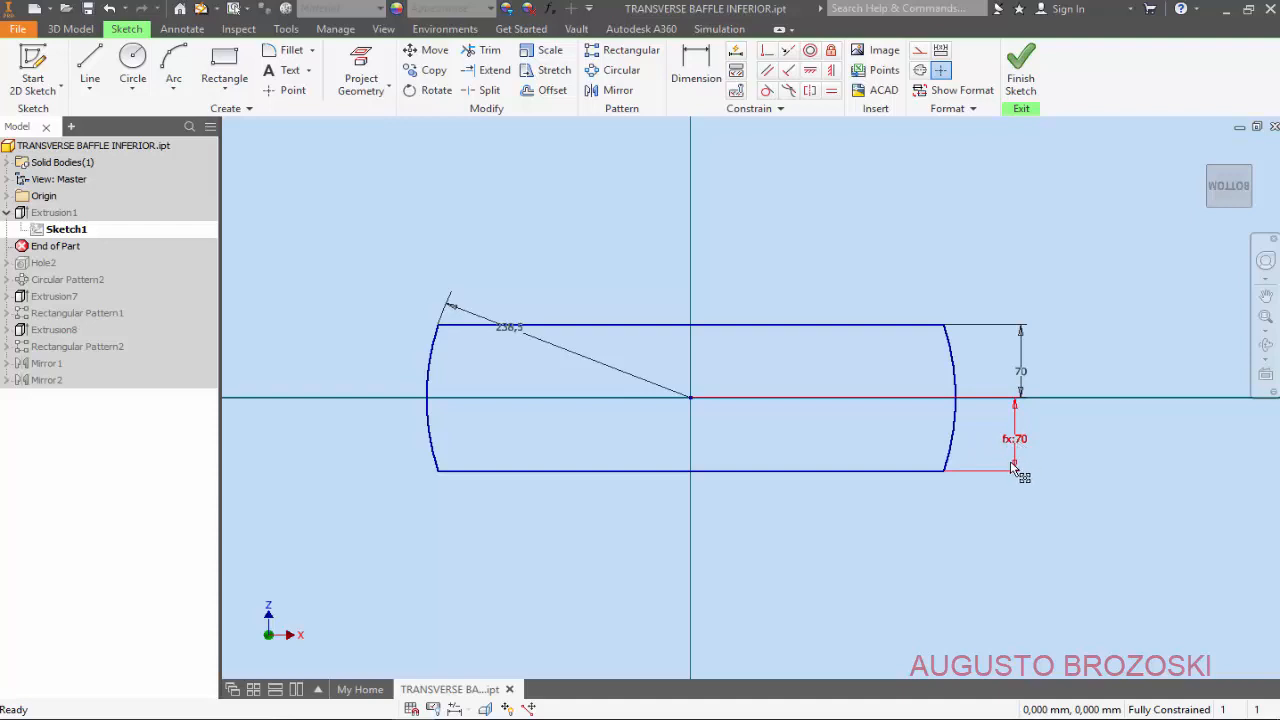
- Delete the lower height dimension, the lower horizontal line and the left arc from Sketch1
click(1012, 467)
key(Delete)
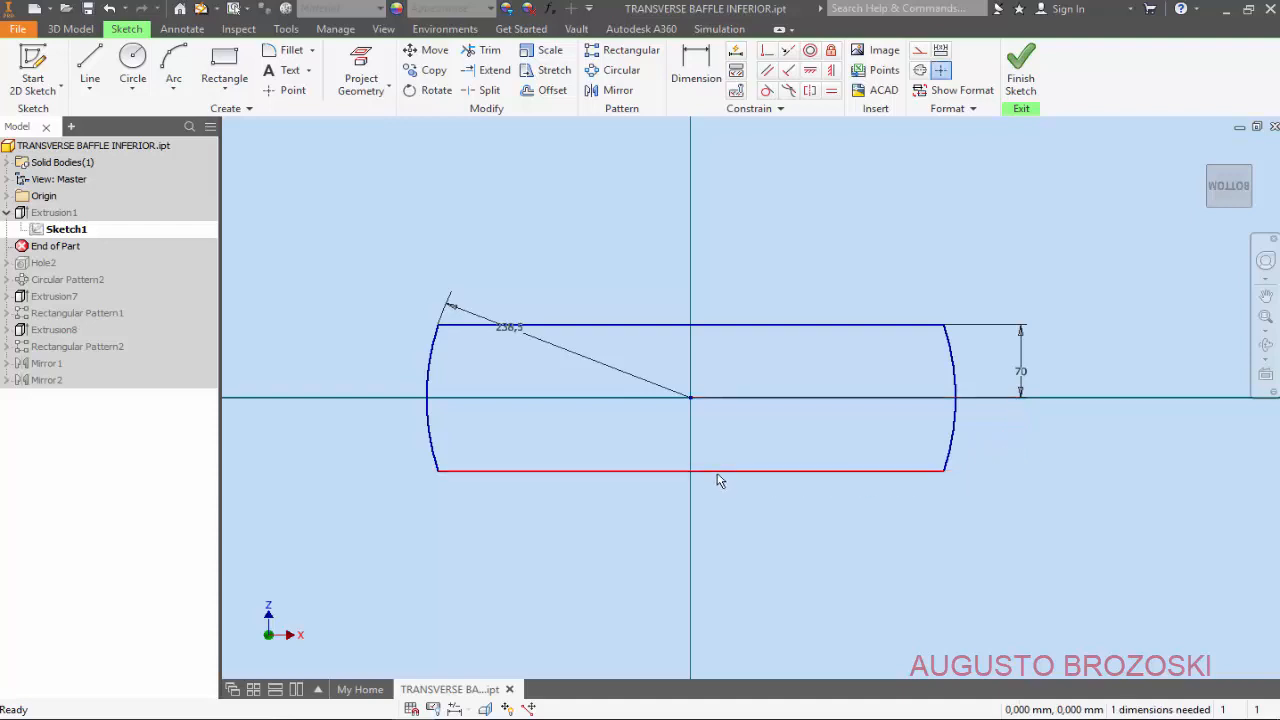
click(717, 473)
key(Delete)
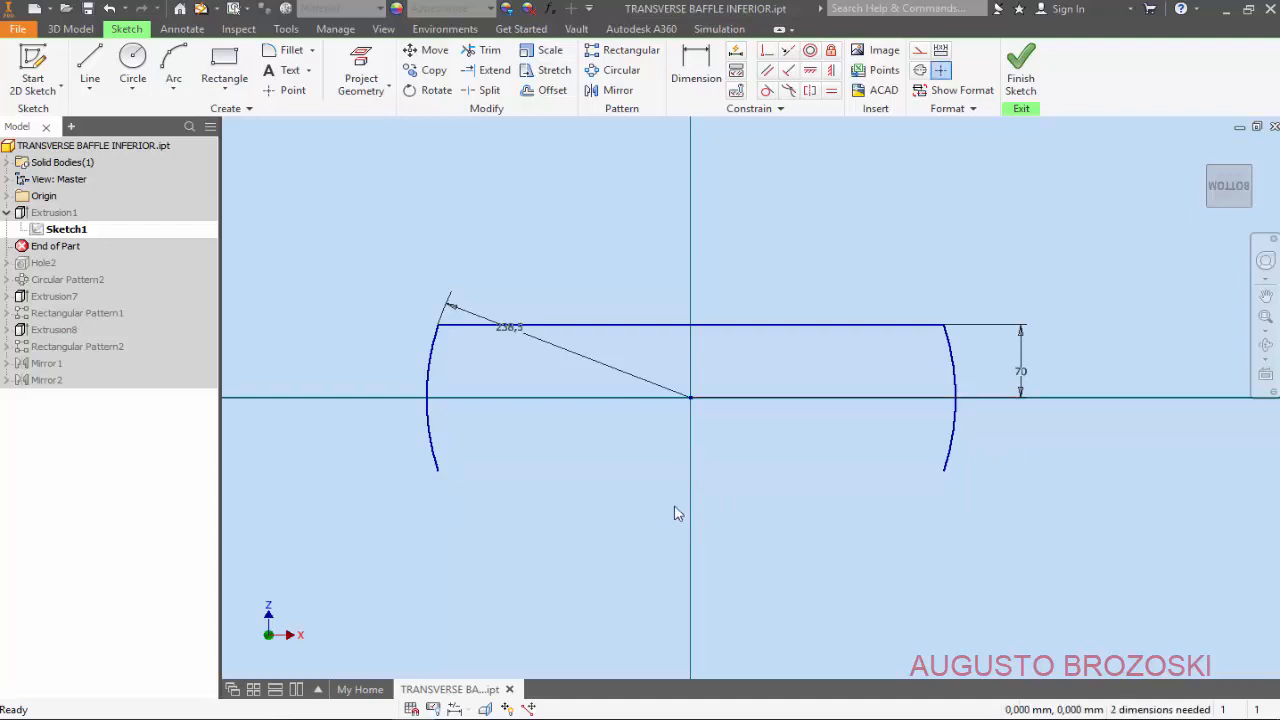
click(431, 367)
key(Delete)
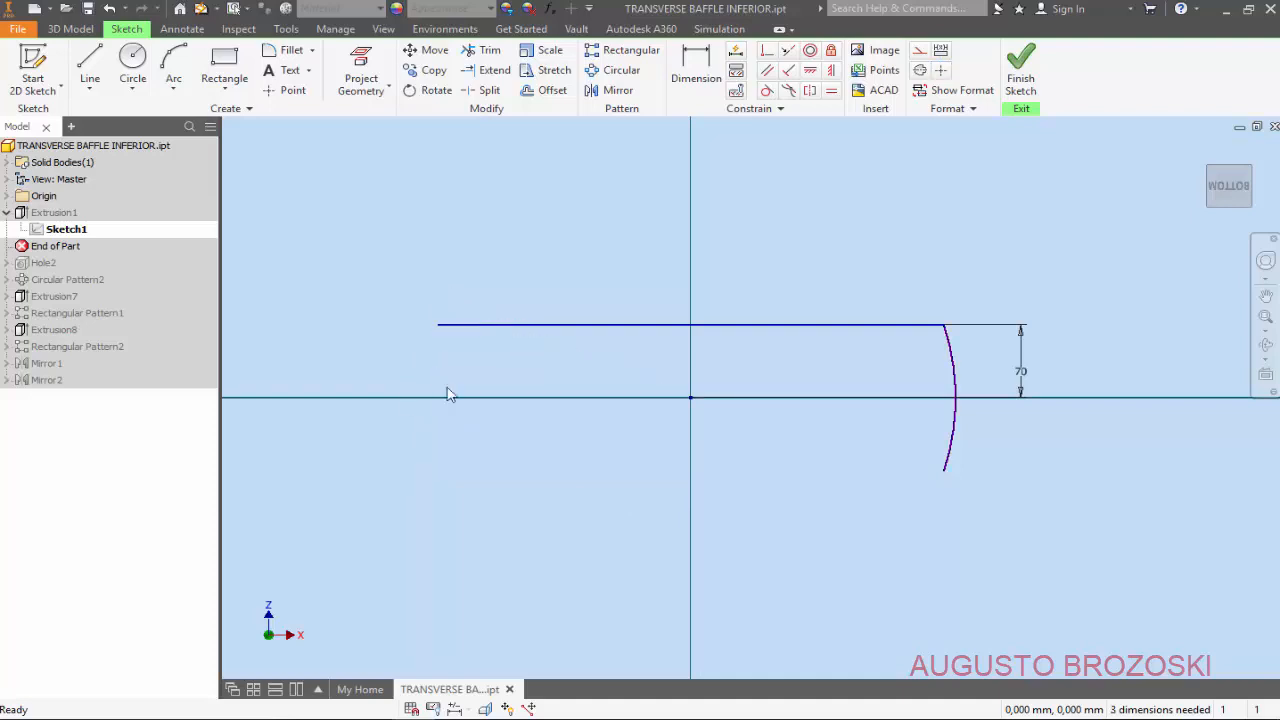
- Extend the remaining right arc around the lower side until it meets the left end of the upper line
click(494, 70)
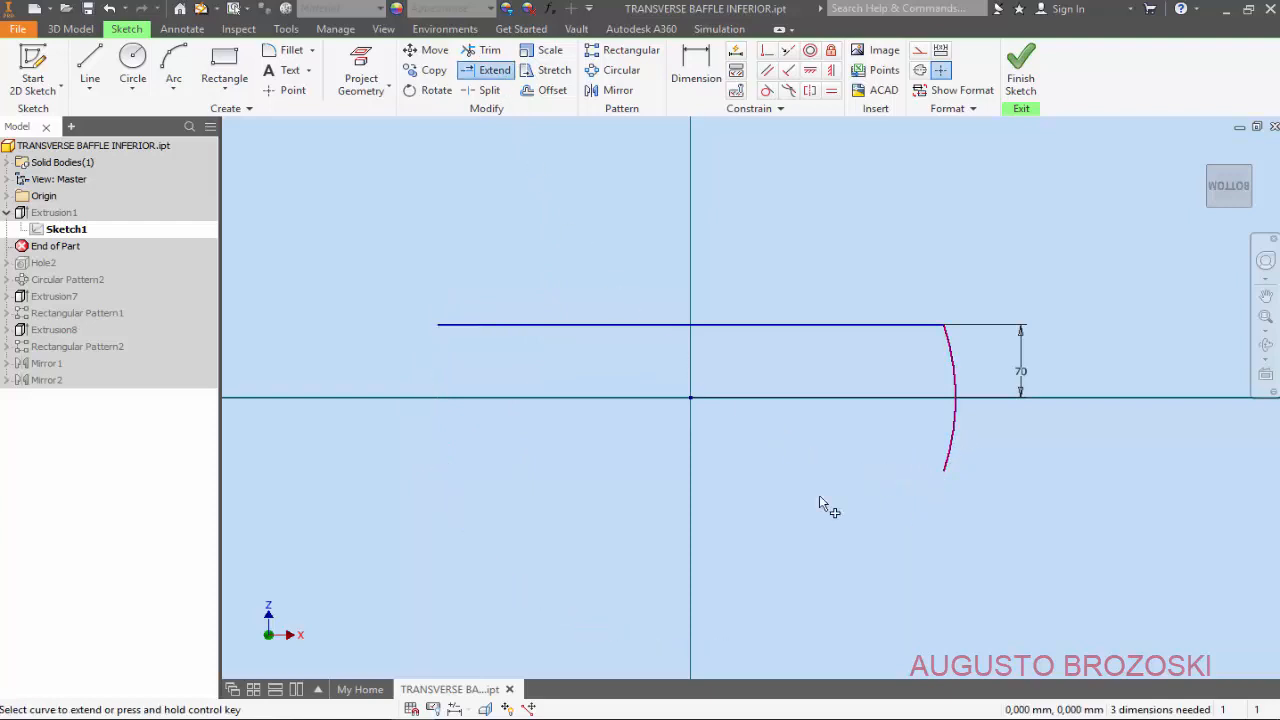
click(946, 474)
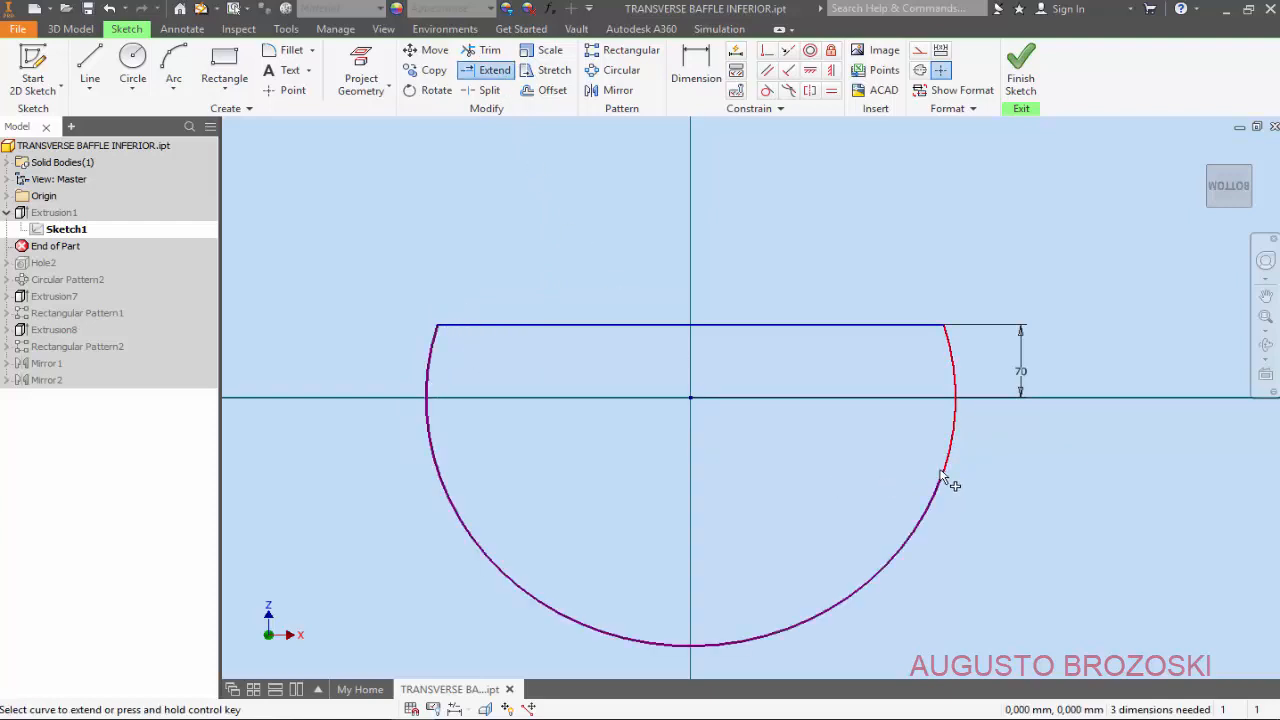
key(Escape)
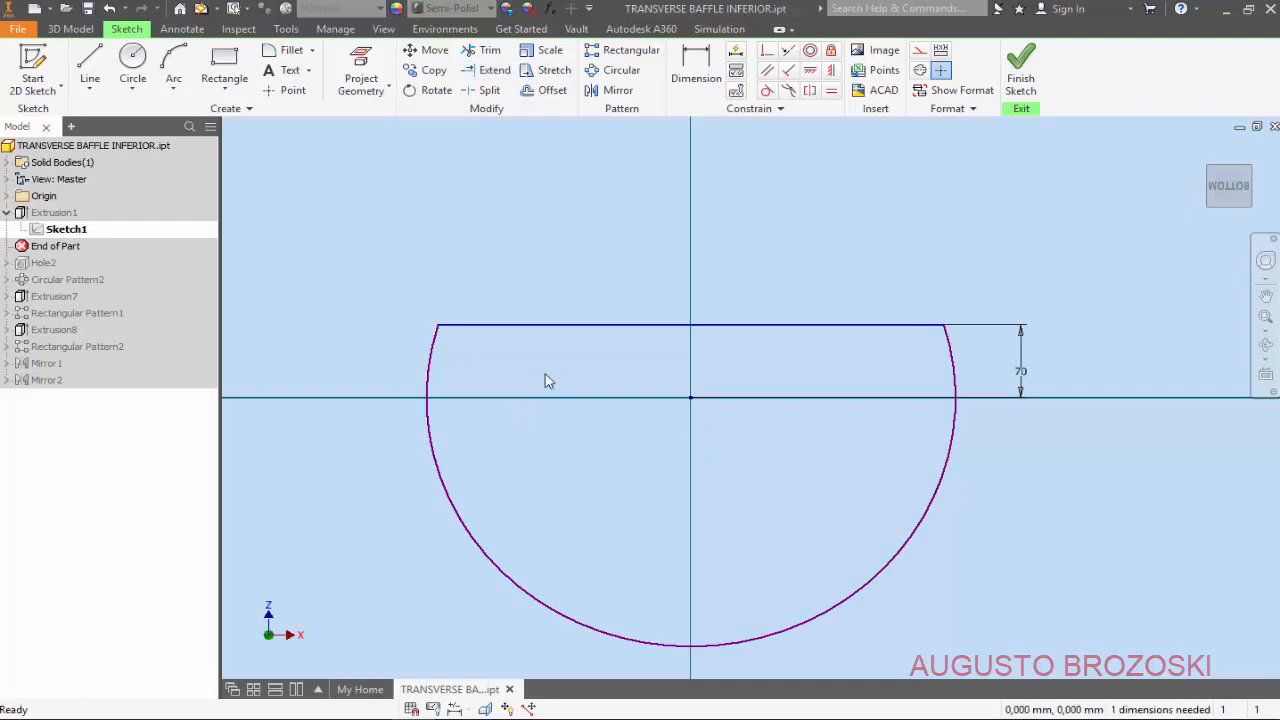
- Dimension the arc's radius as 238,5 mm and check the profile against the item 7 baffle in the Acrobat Reader drawing
click(700, 78)
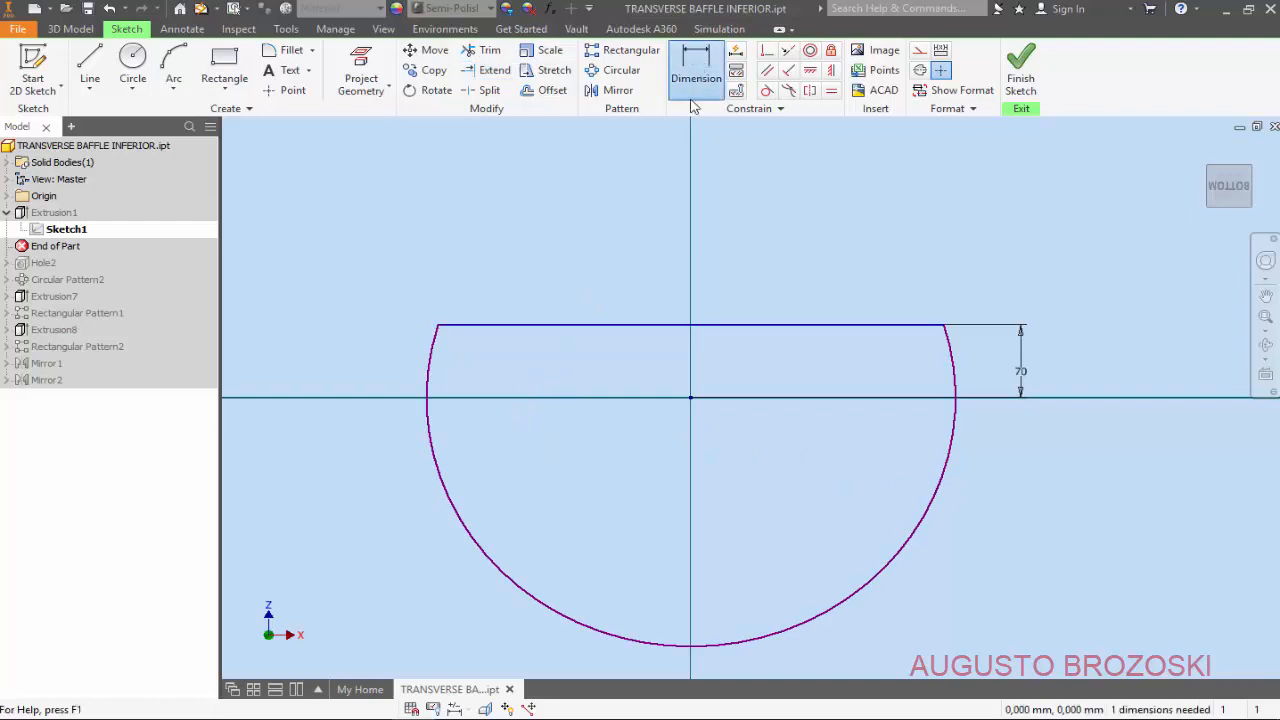
click(465, 528)
click(557, 533)
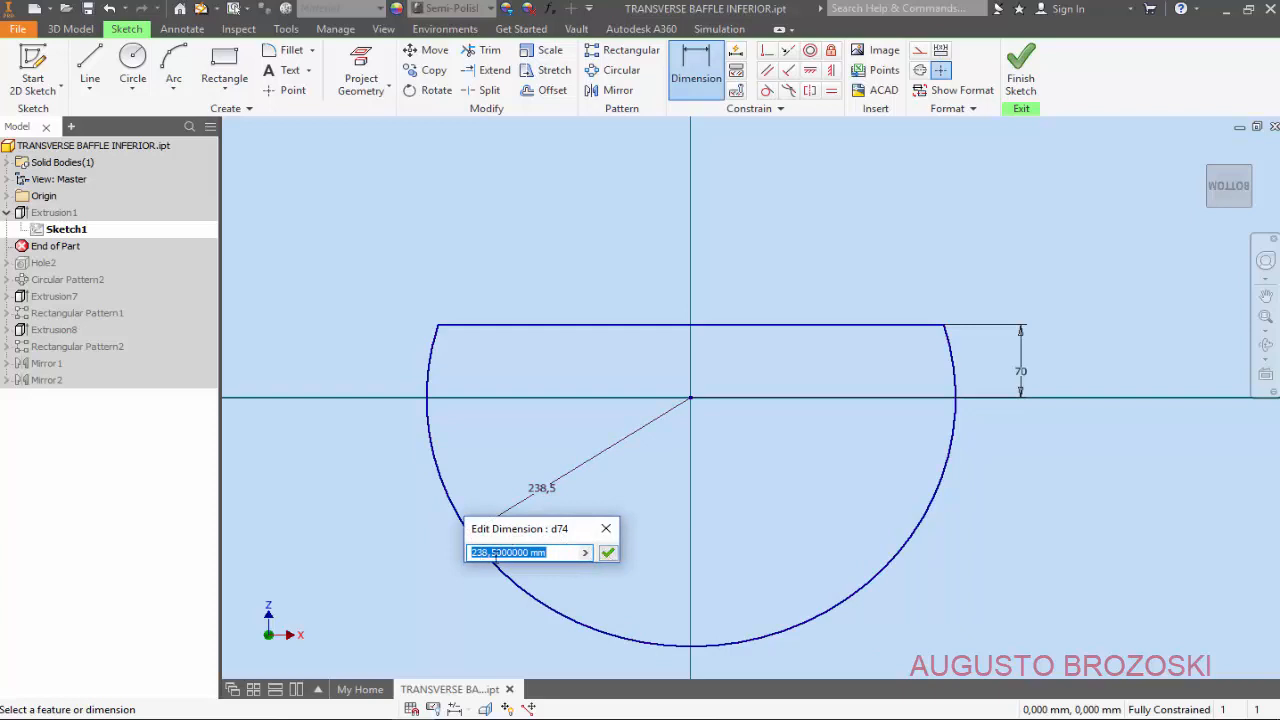
click(607, 552)
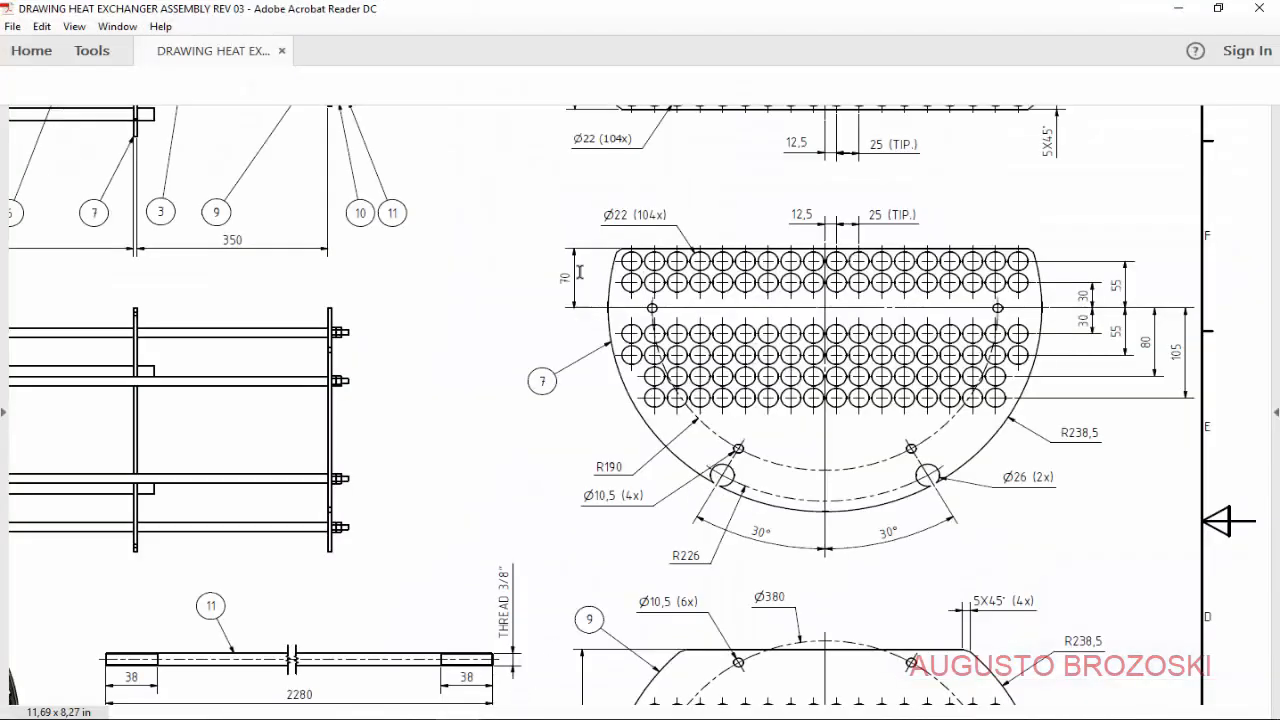
click(1178, 8)
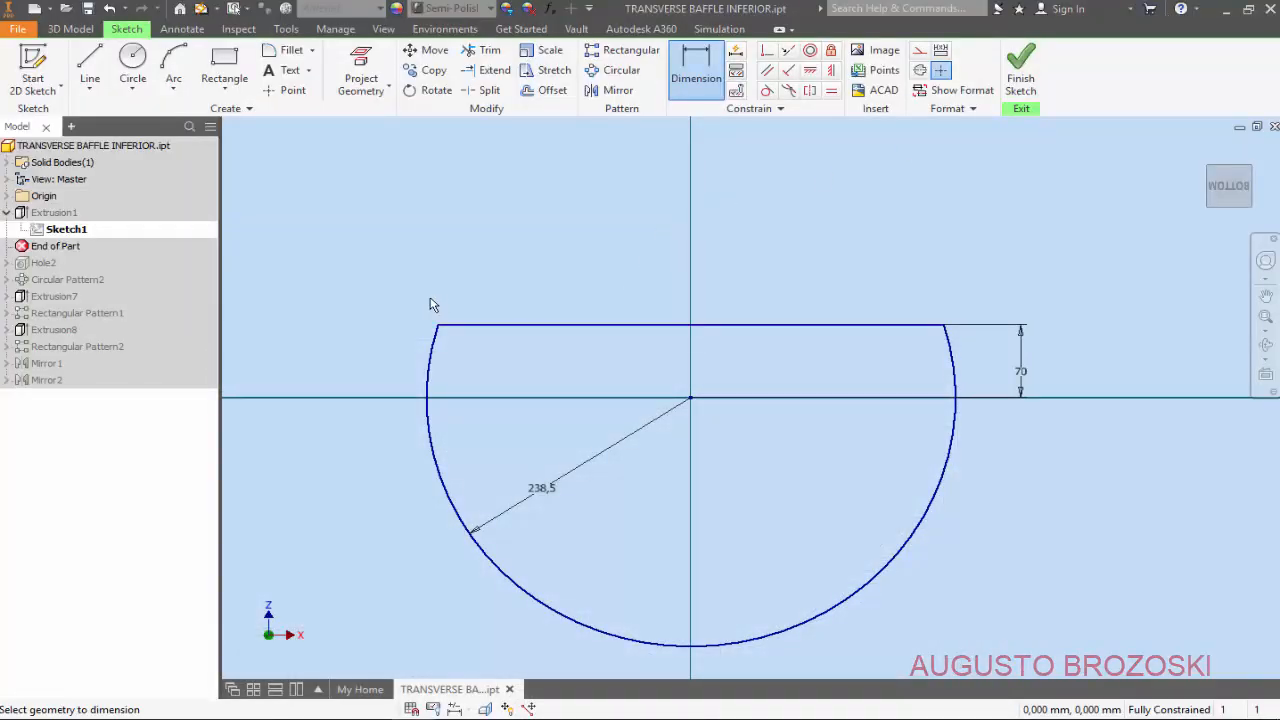
- Finish Sketch1 and roll the End of Part marker down past Hole2 and Circular Pattern2 to restore both features
click(1020, 70)
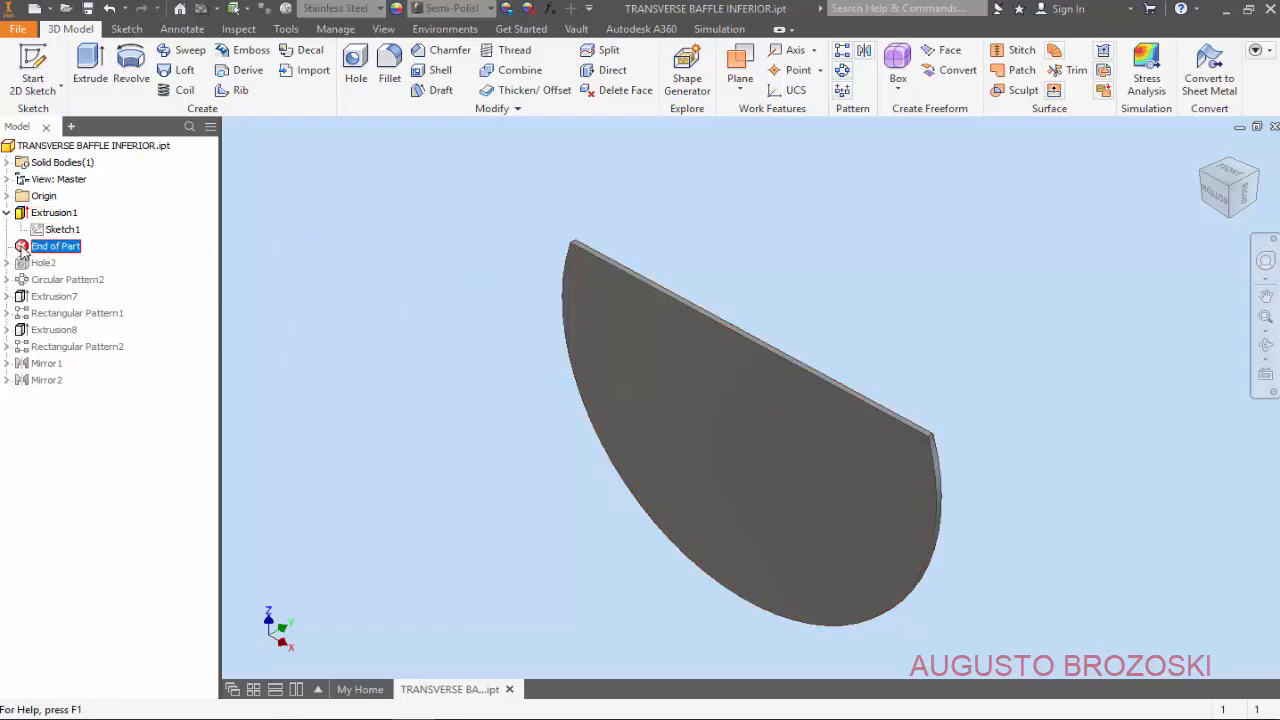
drag(22, 252, 283, 332)
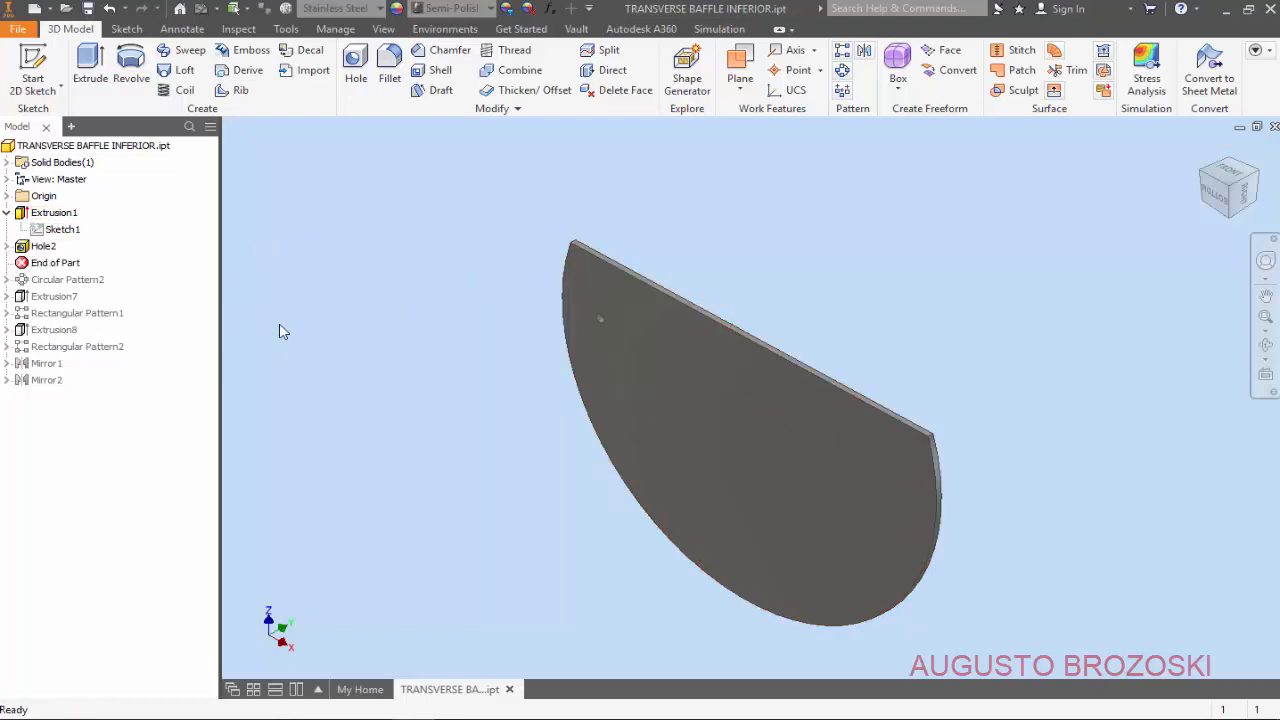
click(598, 320)
mouse_move(35, 266)
mouse_down()
mouse_move(40, 288)
mouse_move(125, 291)
mouse_up()
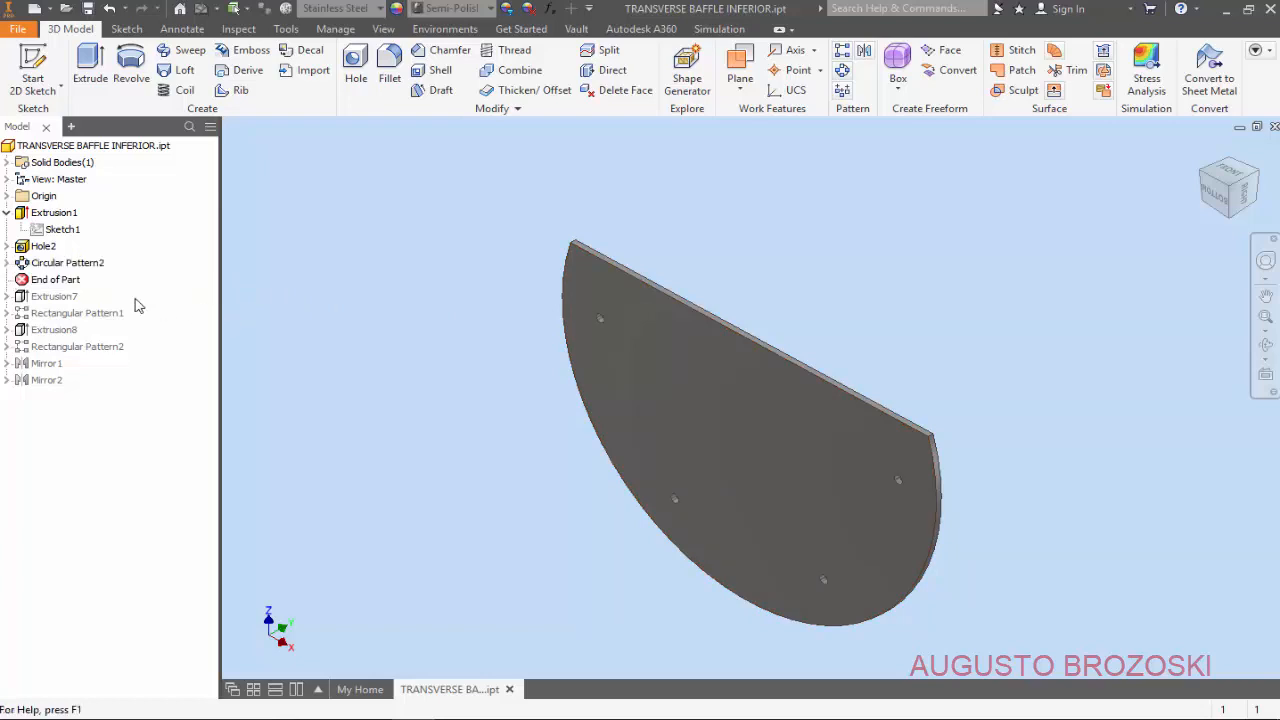
- Edit Circular Pattern2 to 4 occurrences of Hole2 over 180 deg with the rotation direction reversed
right_click(74, 272)
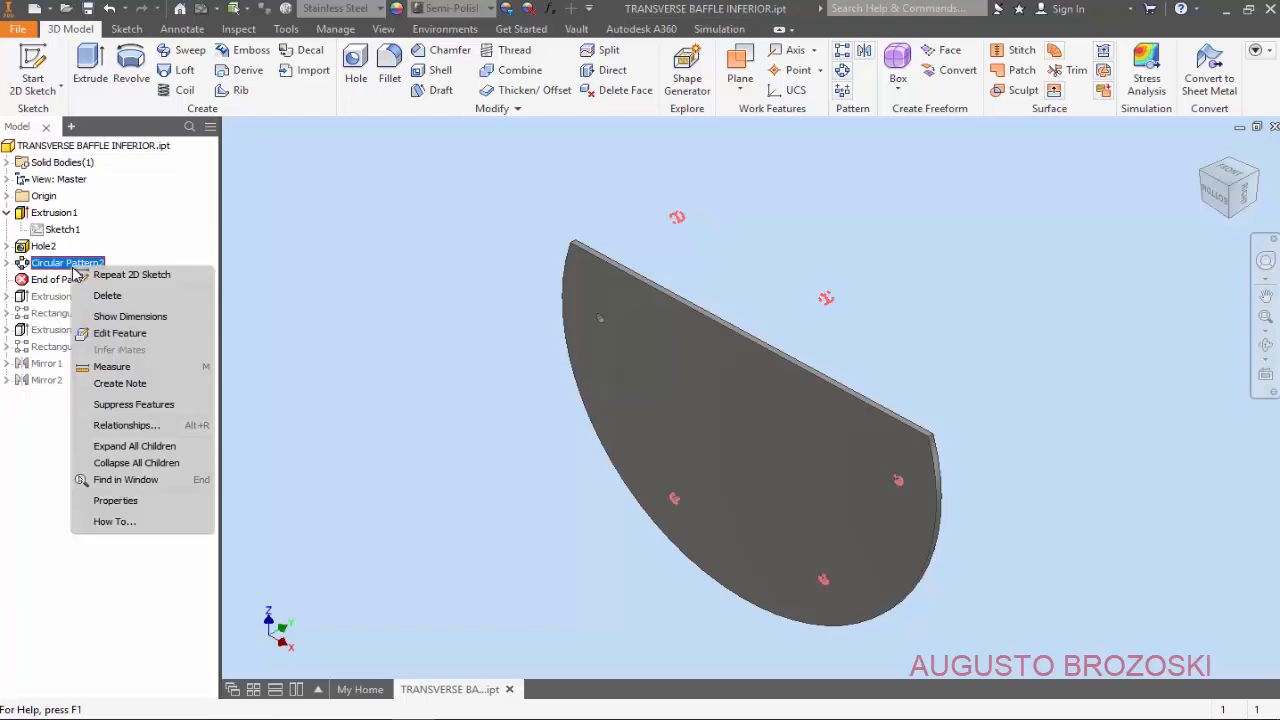
click(112, 337)
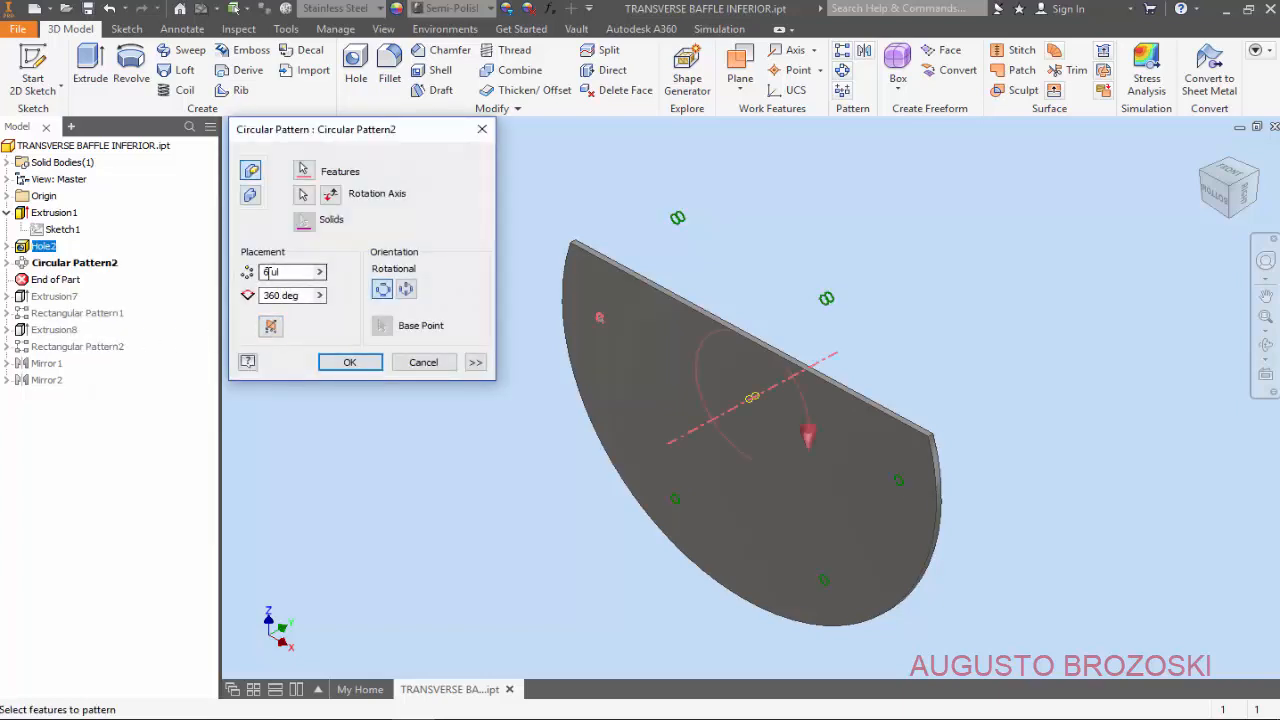
text(4)
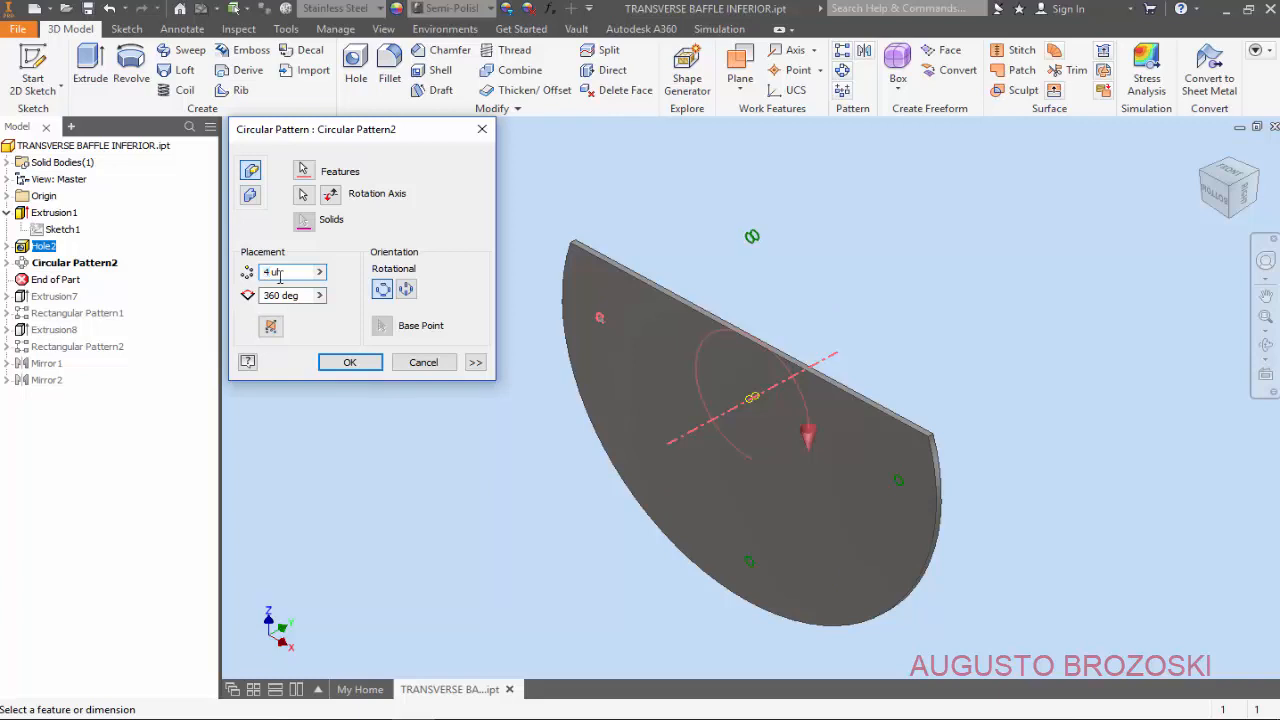
key(Tab)
click(268, 295)
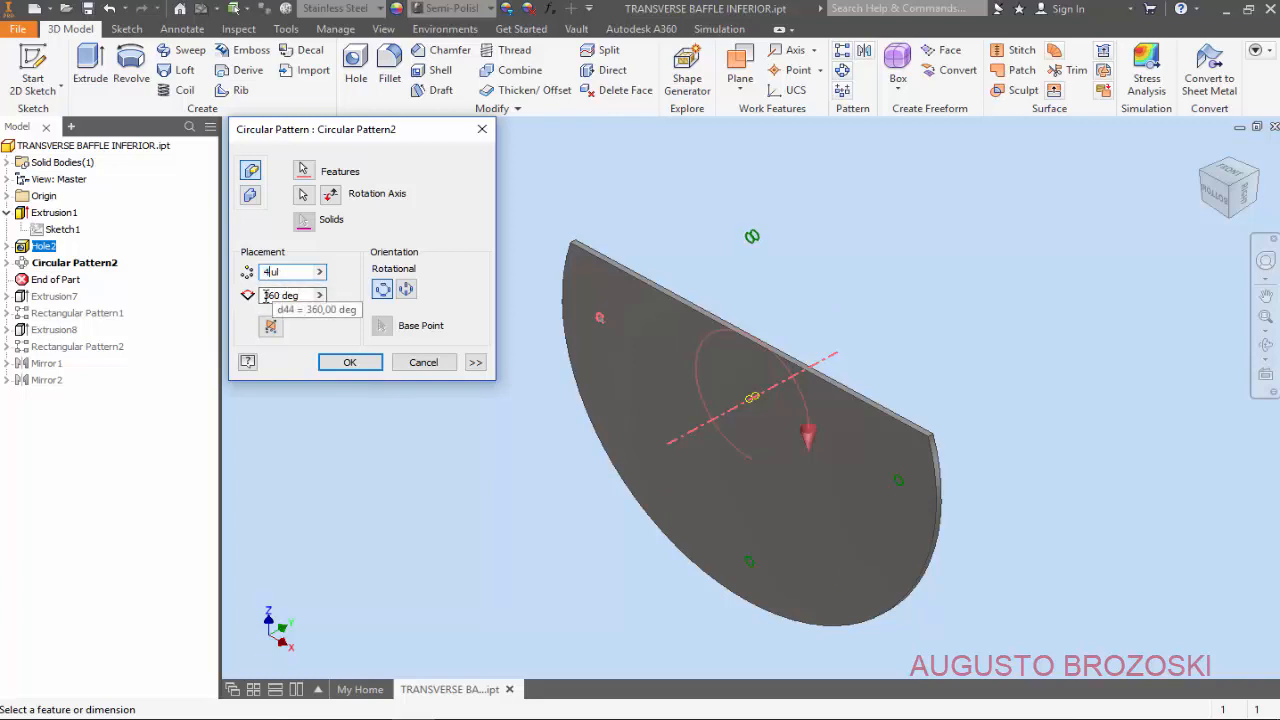
double_click(268, 295)
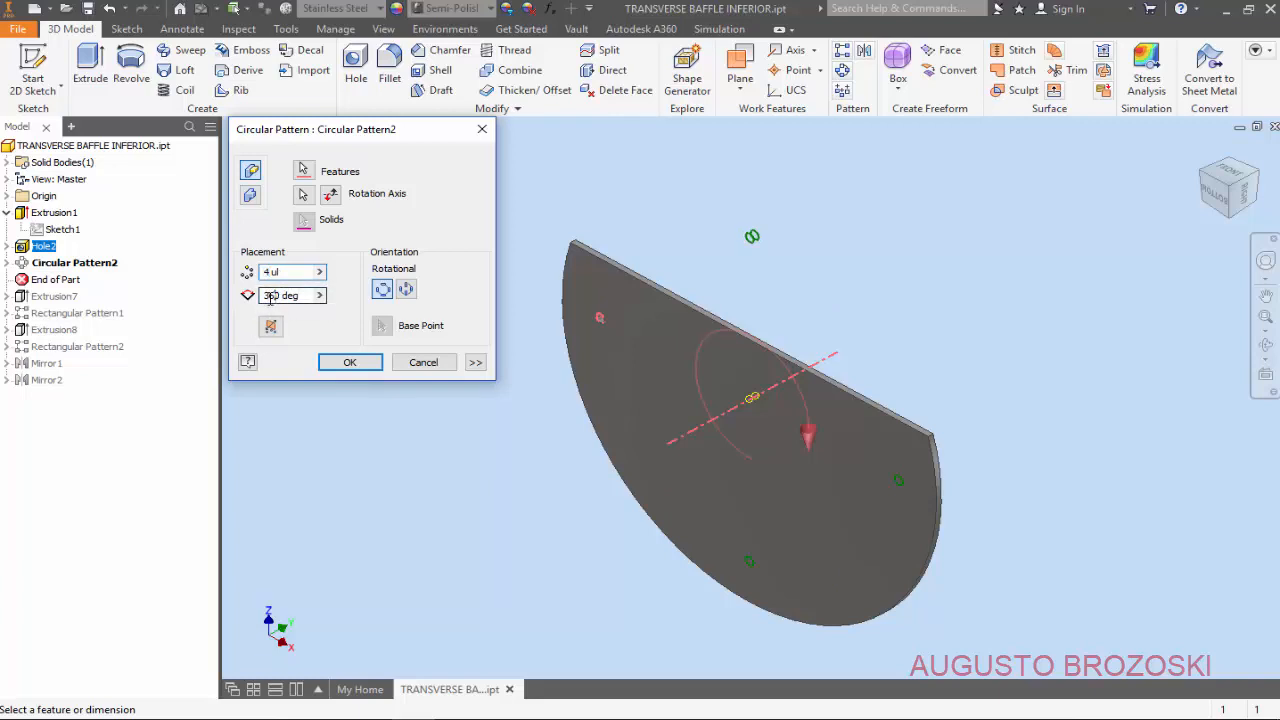
text(180)
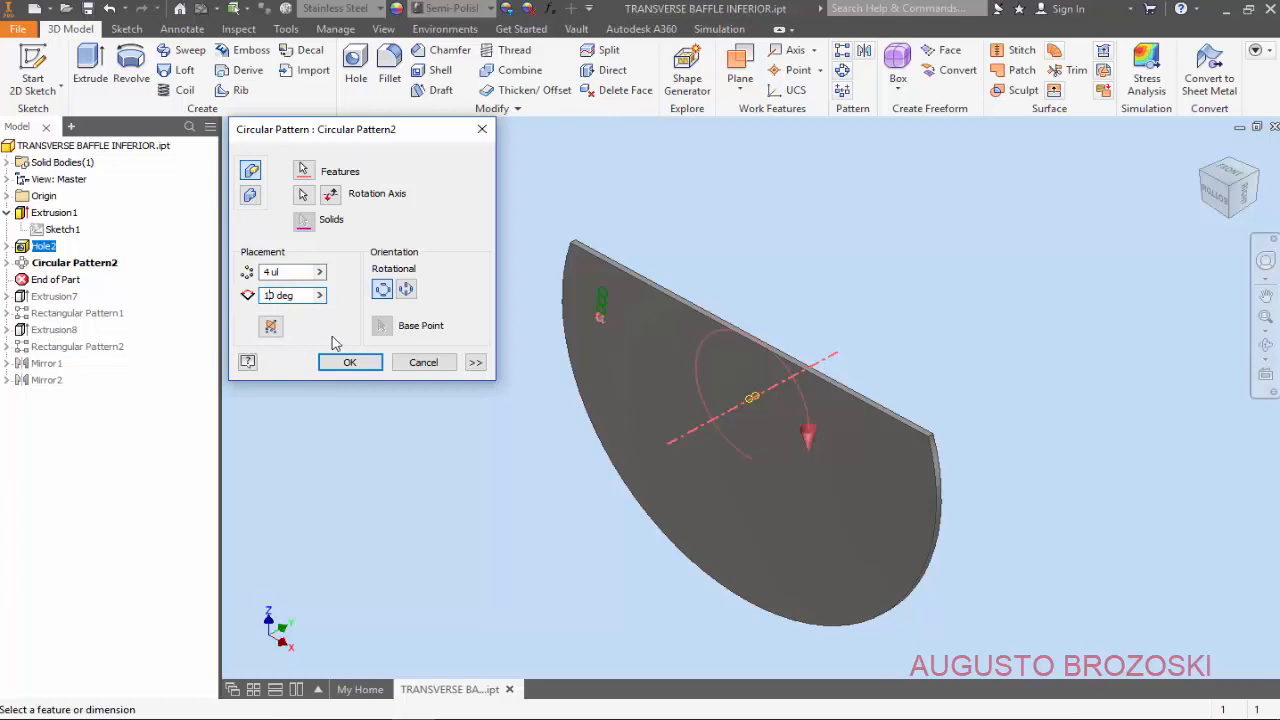
text(0)
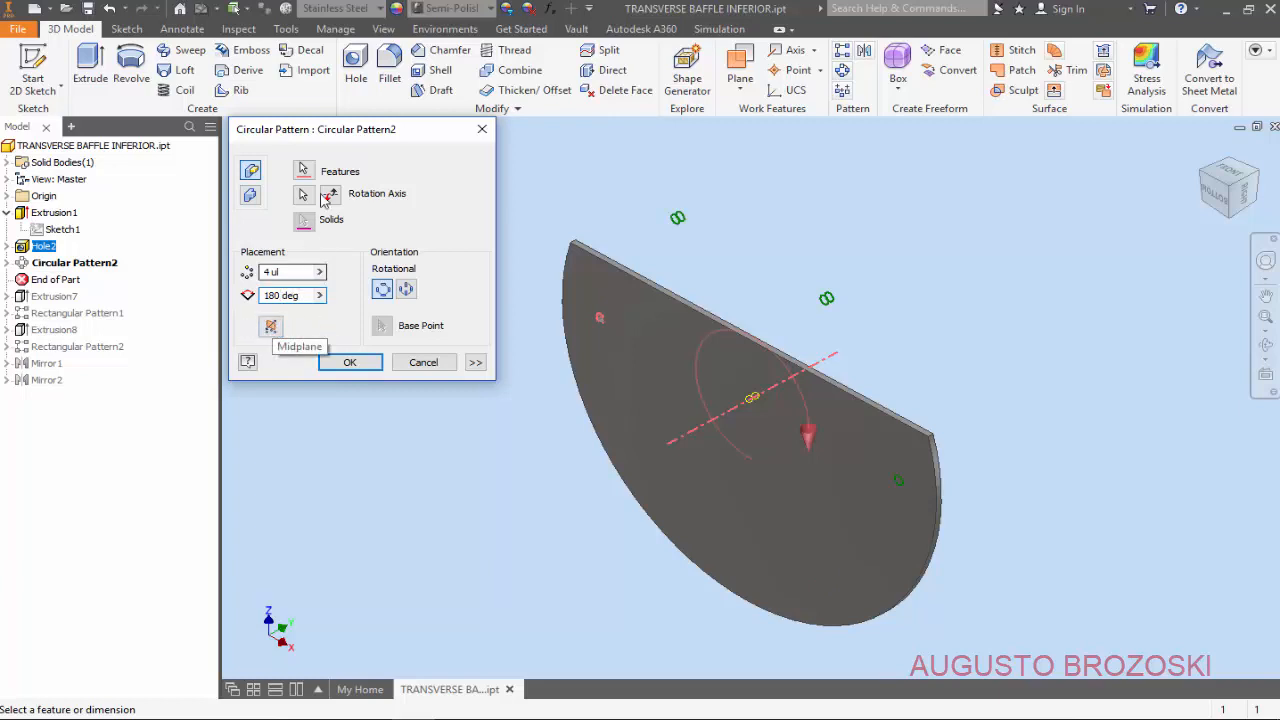
click(271, 326)
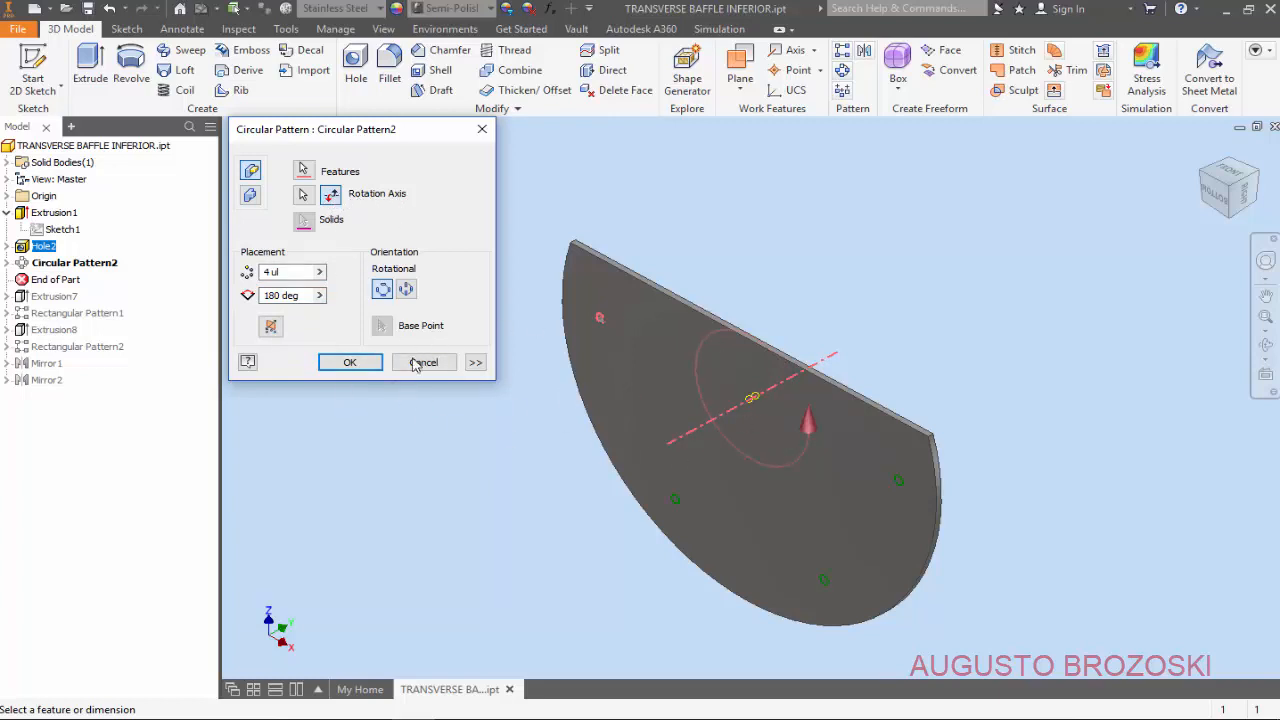
click(351, 363)
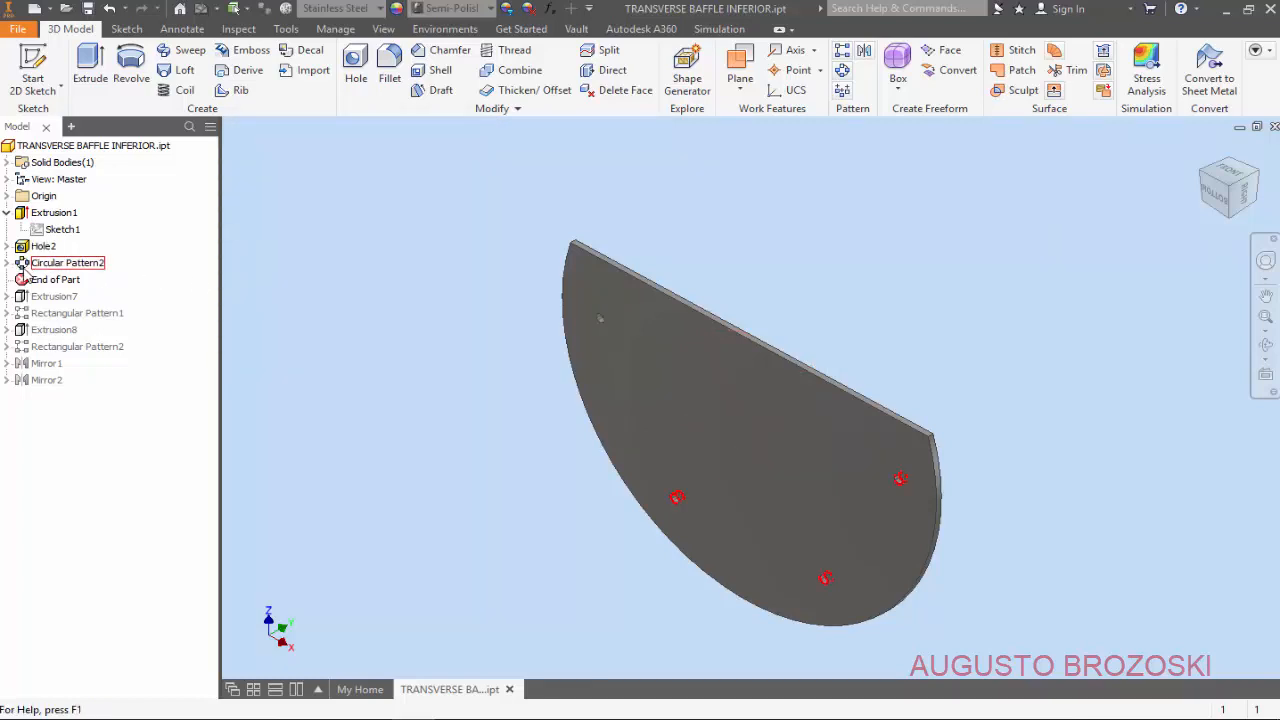
- Roll the End of Part marker down past Mirror2 to restore the remaining extrusions, rectangular patterns and mirrors
click(40, 279)
drag(40, 279, 38, 299)
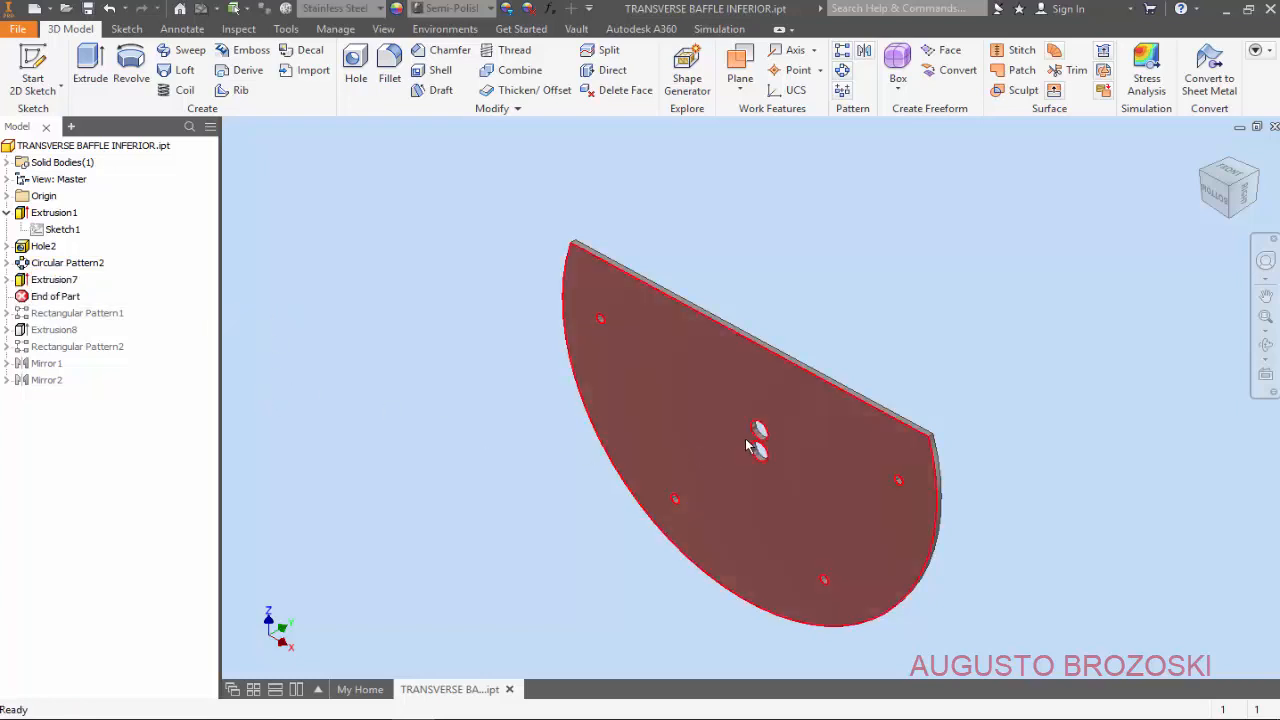
drag(23, 298, 40, 370)
click(25, 317)
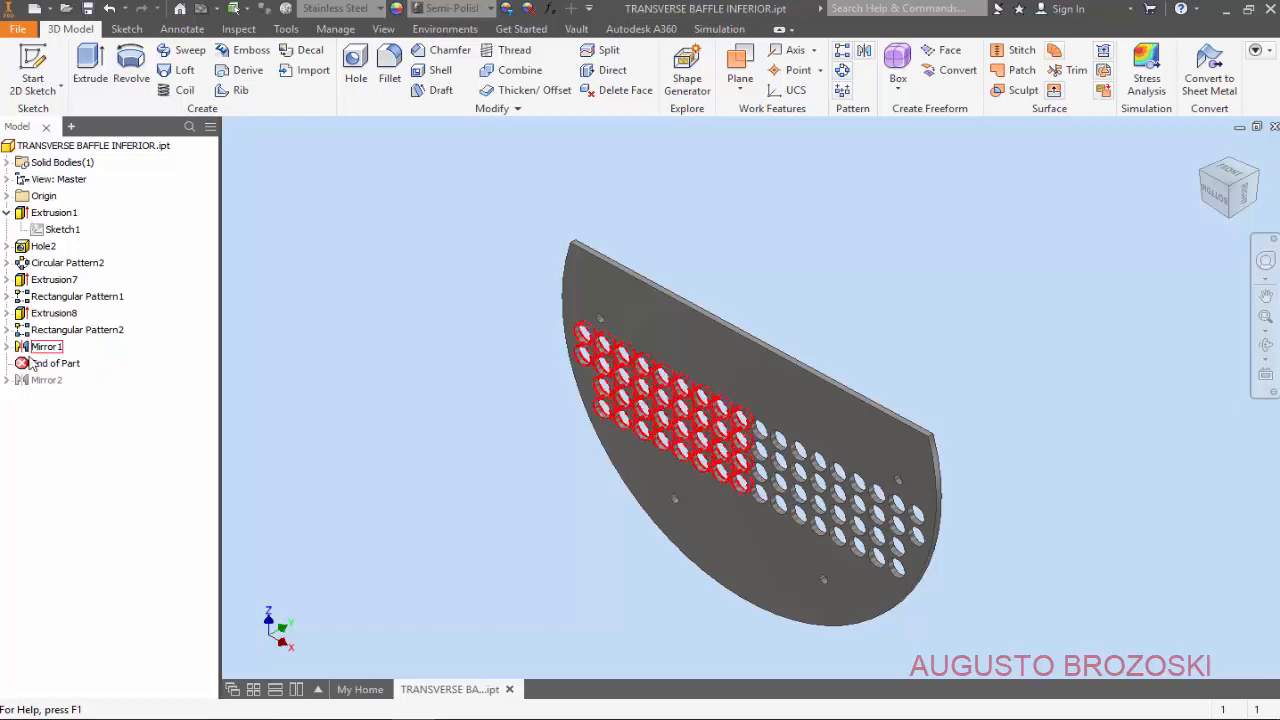
drag(38, 364, 30, 385)
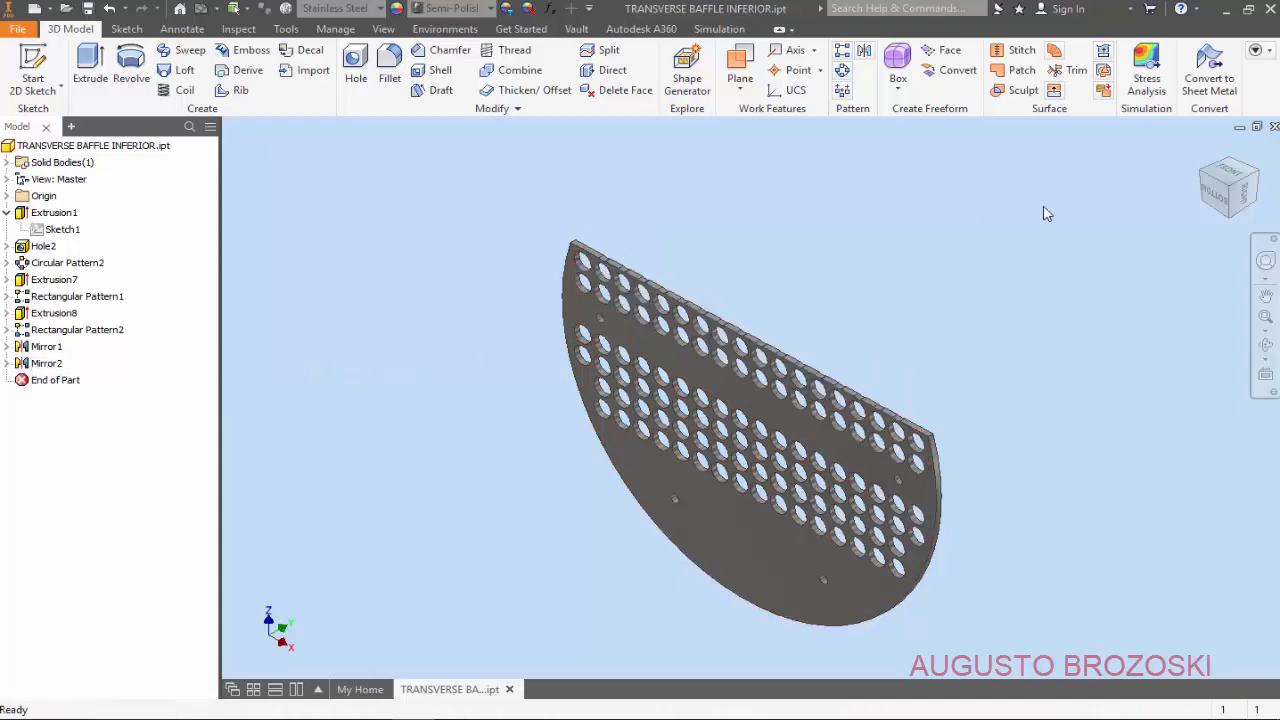
- Delete the Mirror2 and Mirror1 features from the baffle
click(1210, 197)
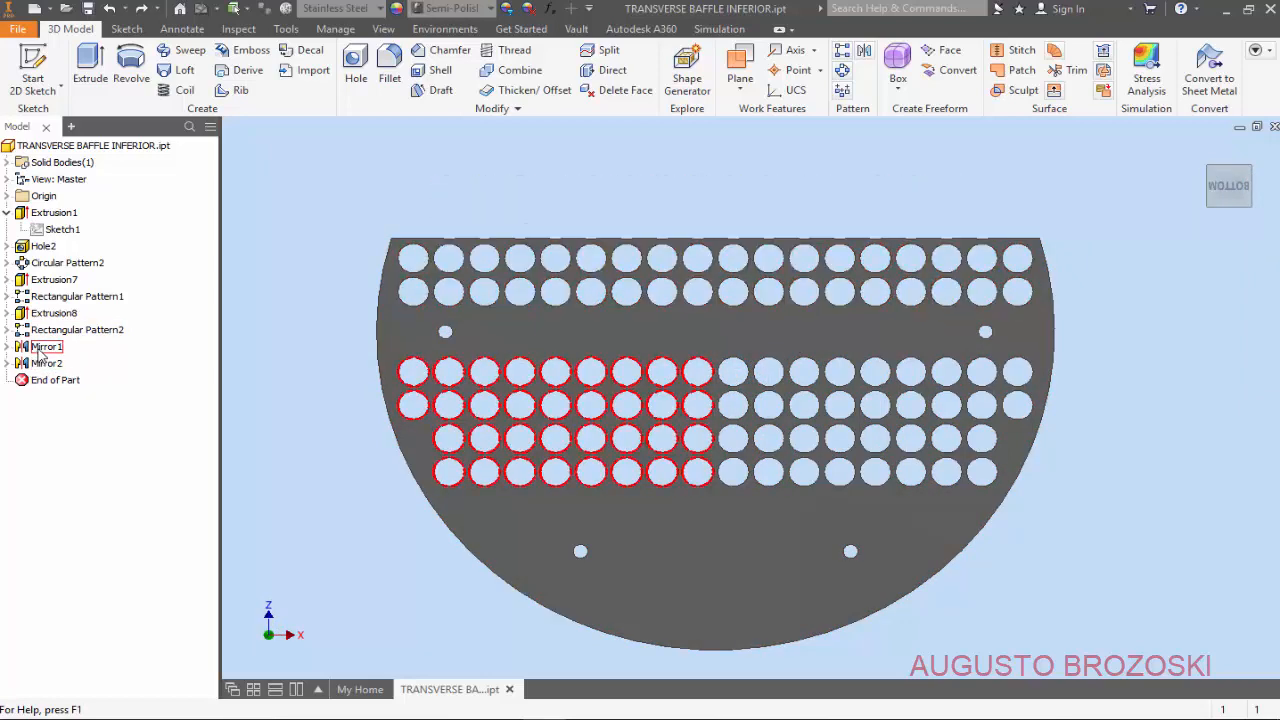
right_click(48, 367)
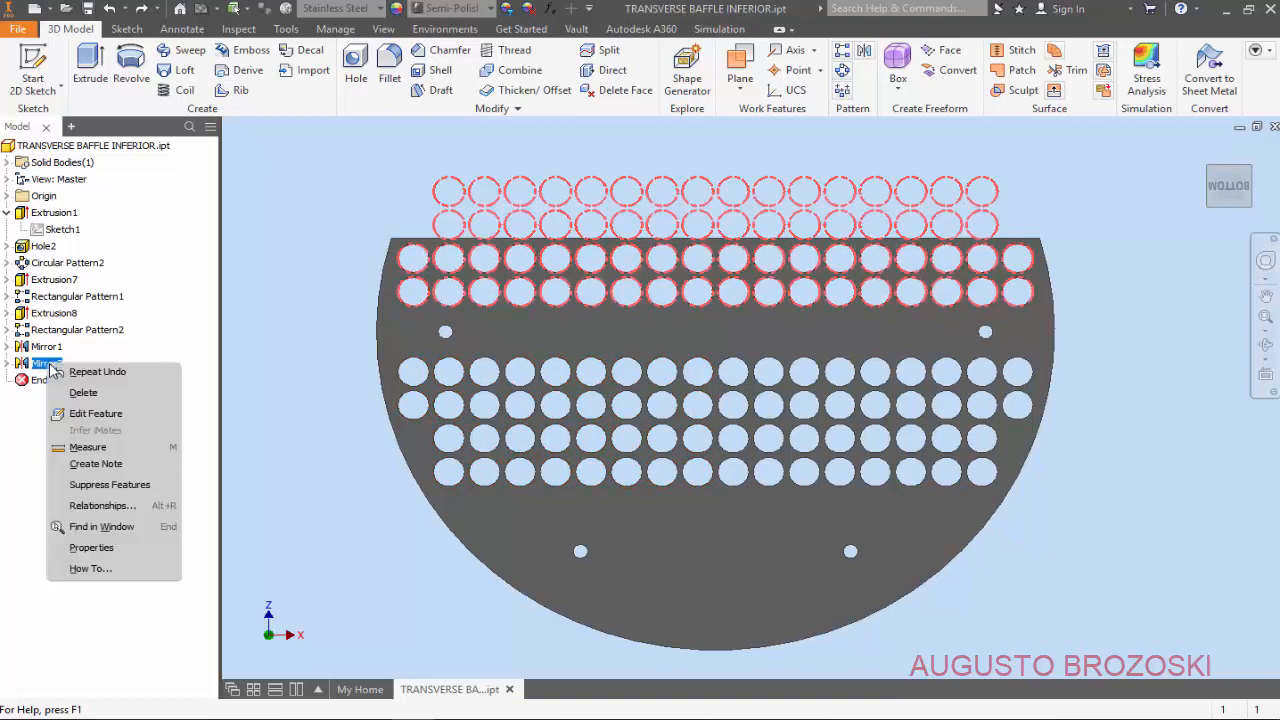
click(97, 392)
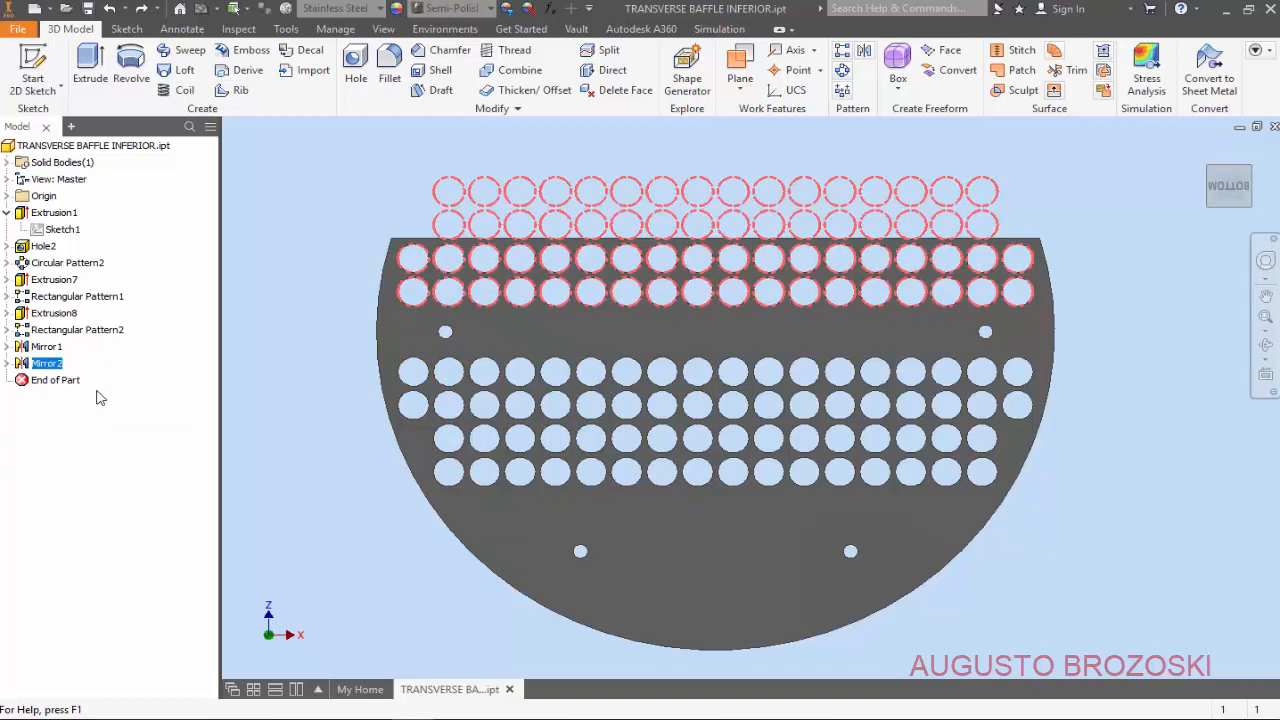
right_click(47, 346)
click(77, 379)
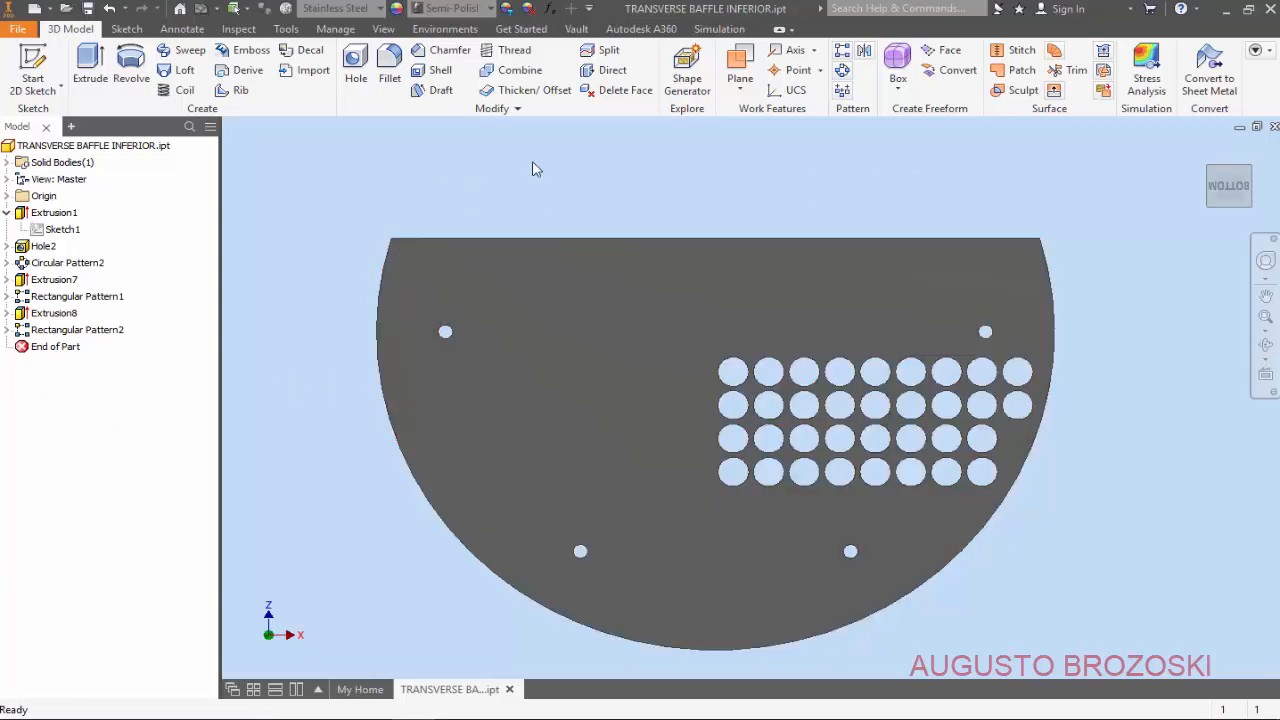
- Mirror Extrusion7 and Rectangular Pattern1 about the YZ Plane
click(864, 50)
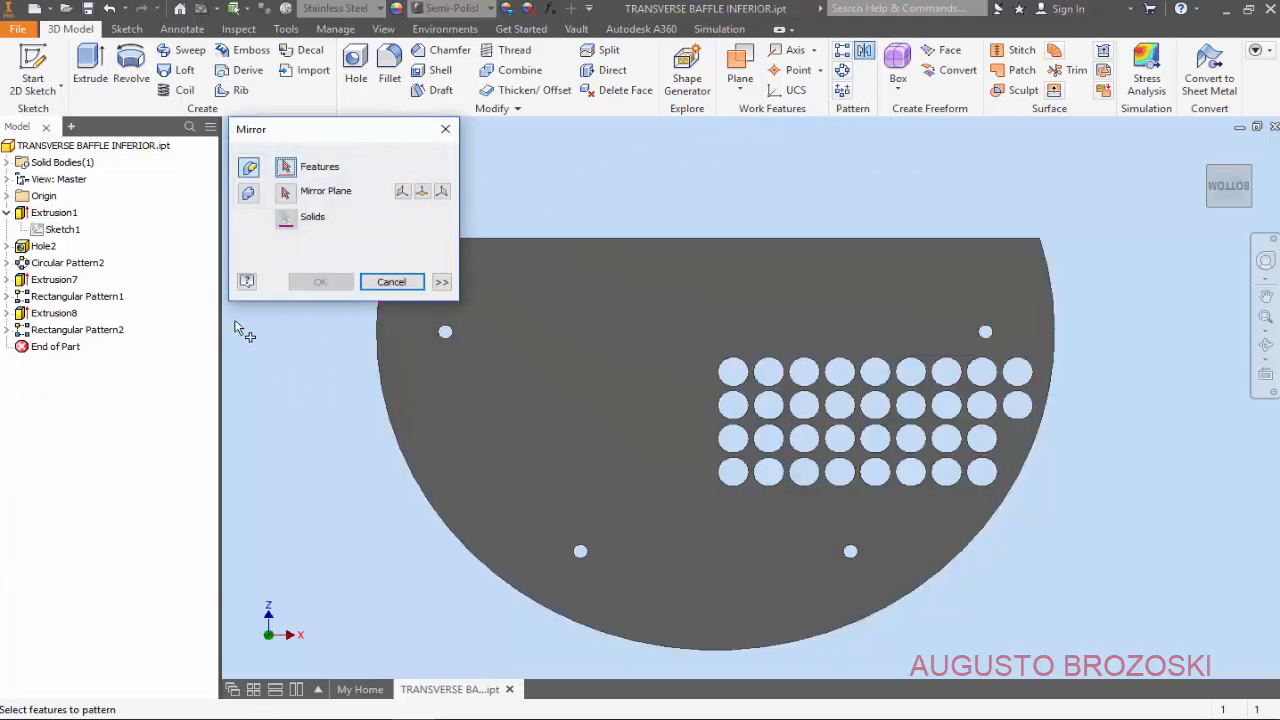
click(54, 280)
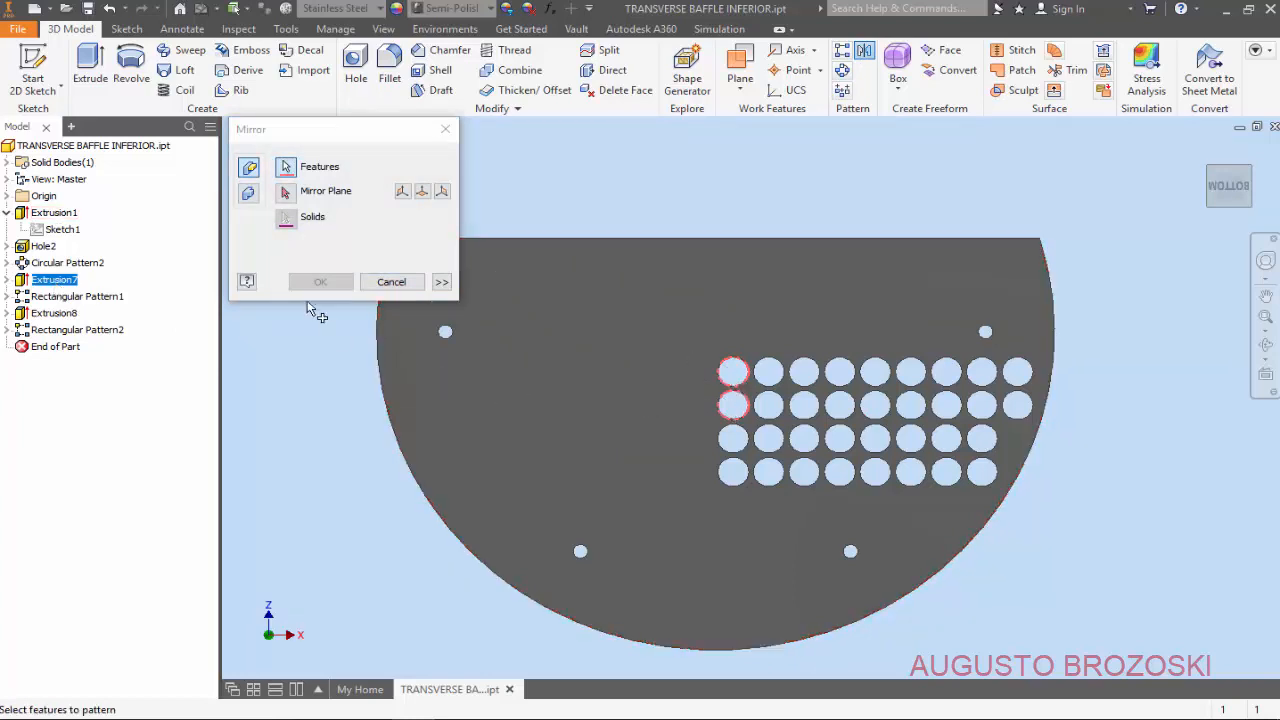
click(91, 300)
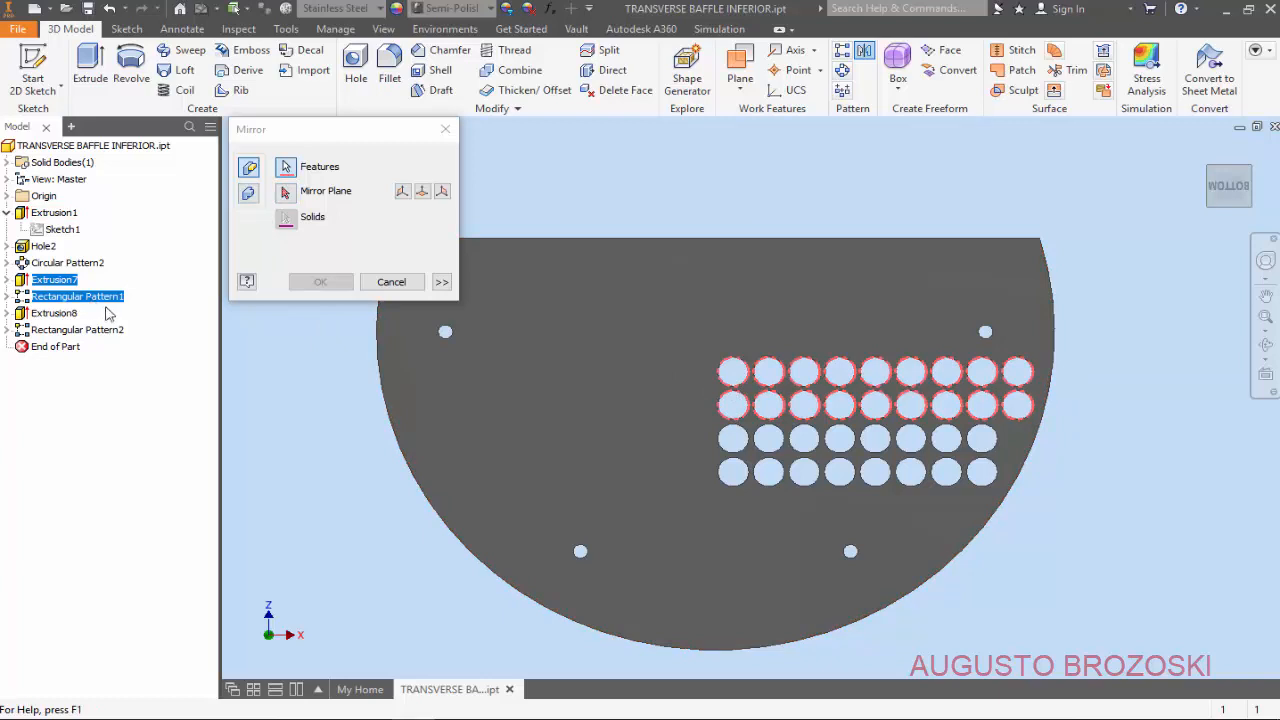
click(286, 193)
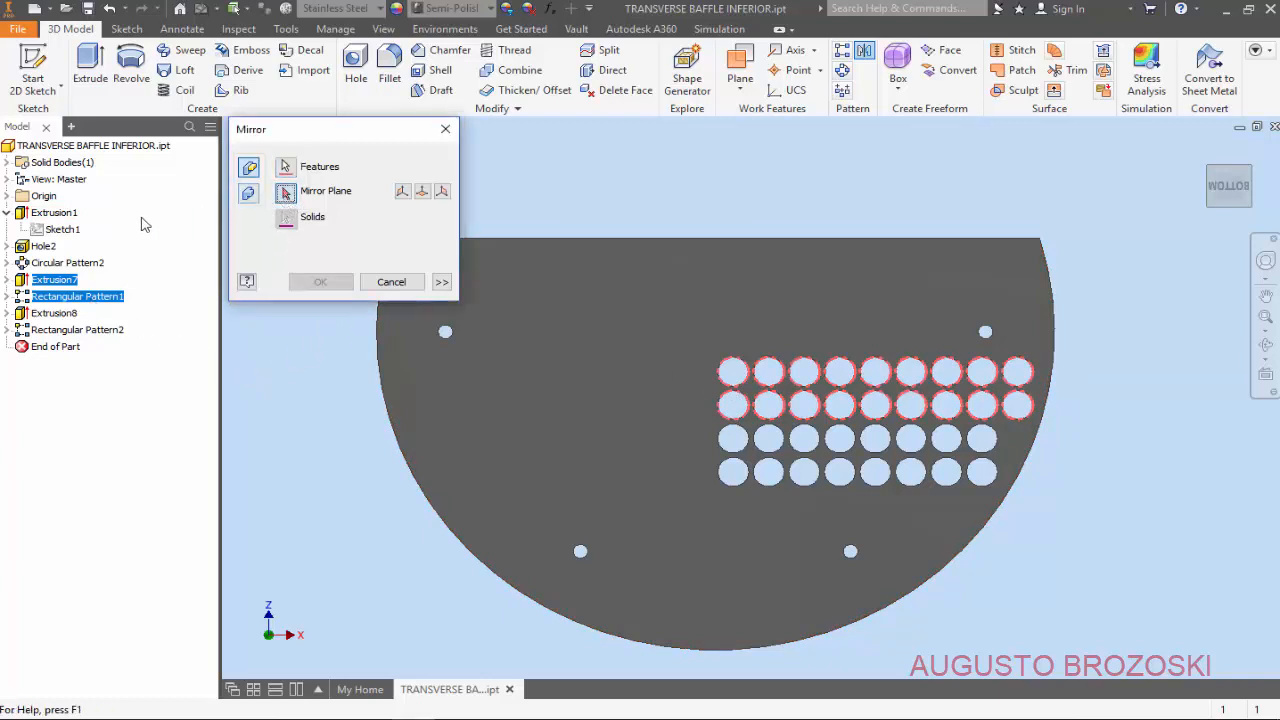
click(8, 196)
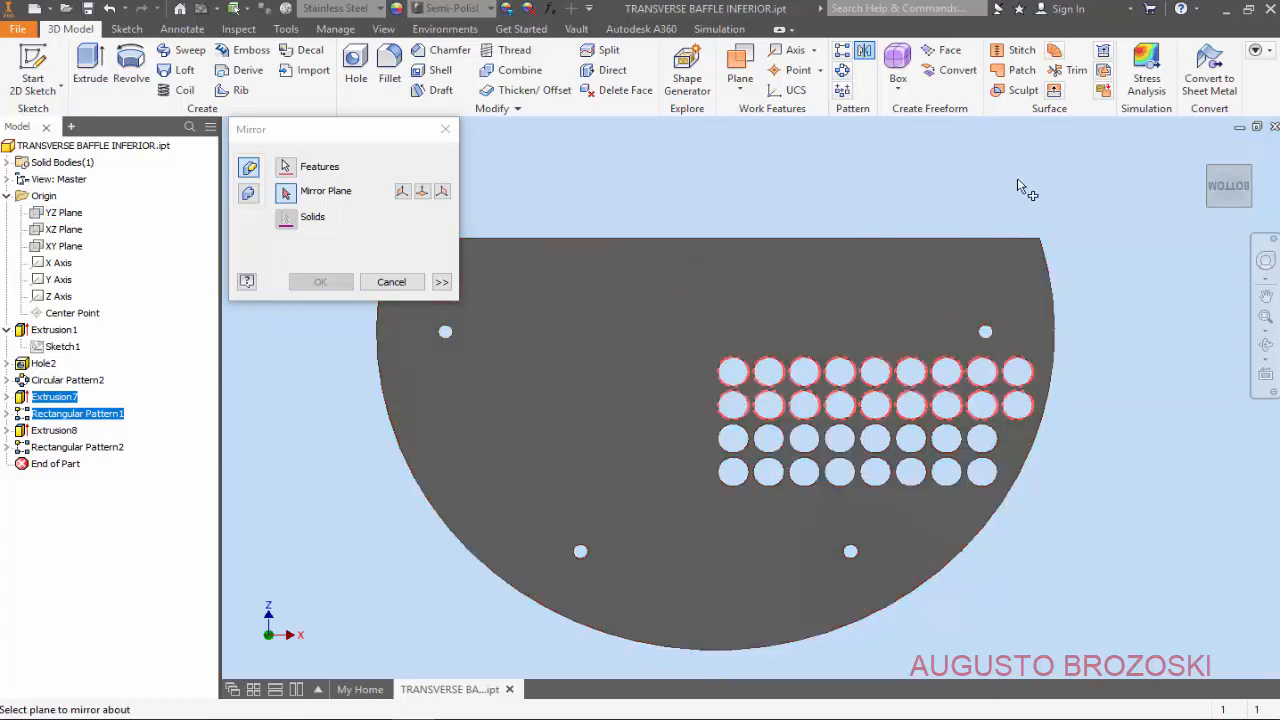
click(1204, 149)
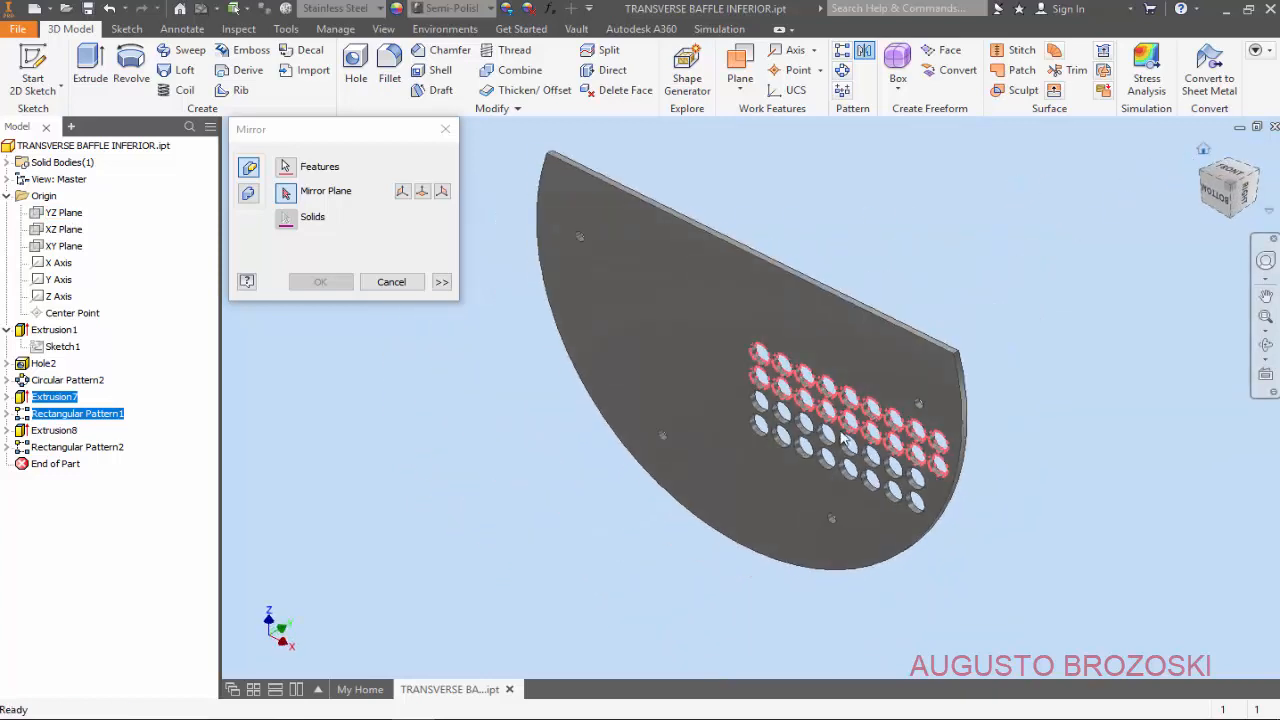
click(66, 214)
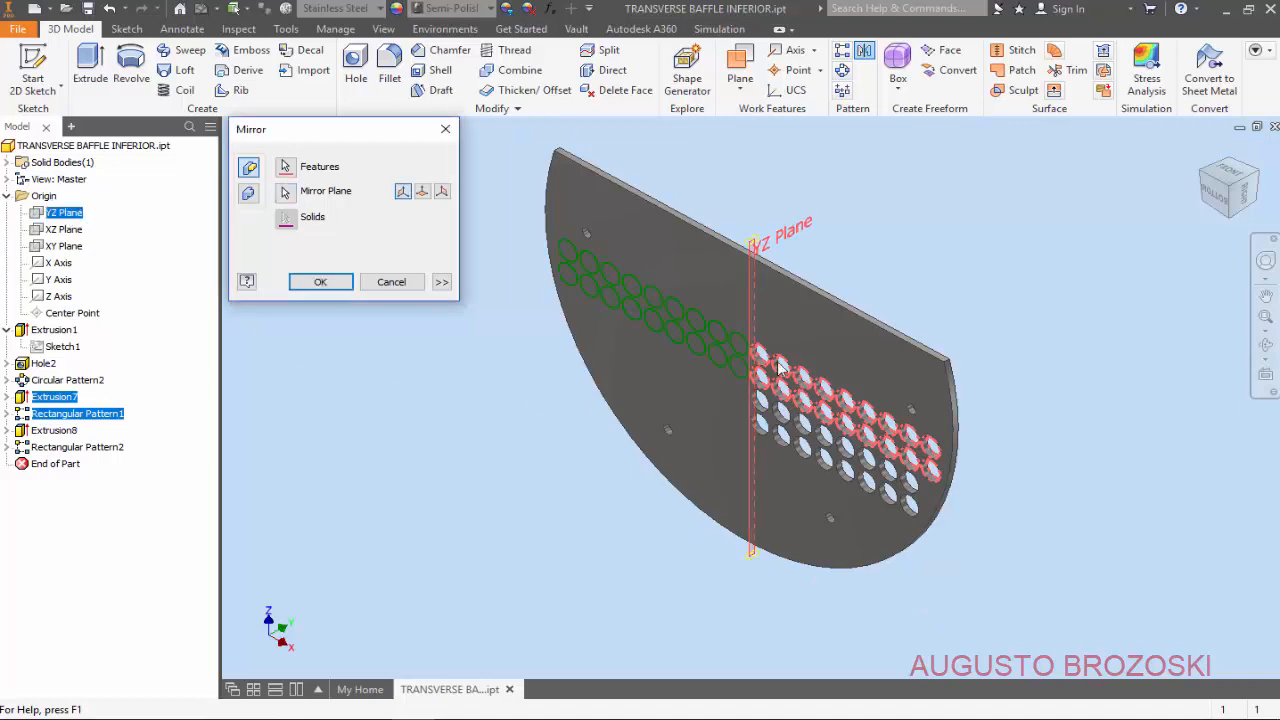
click(319, 282)
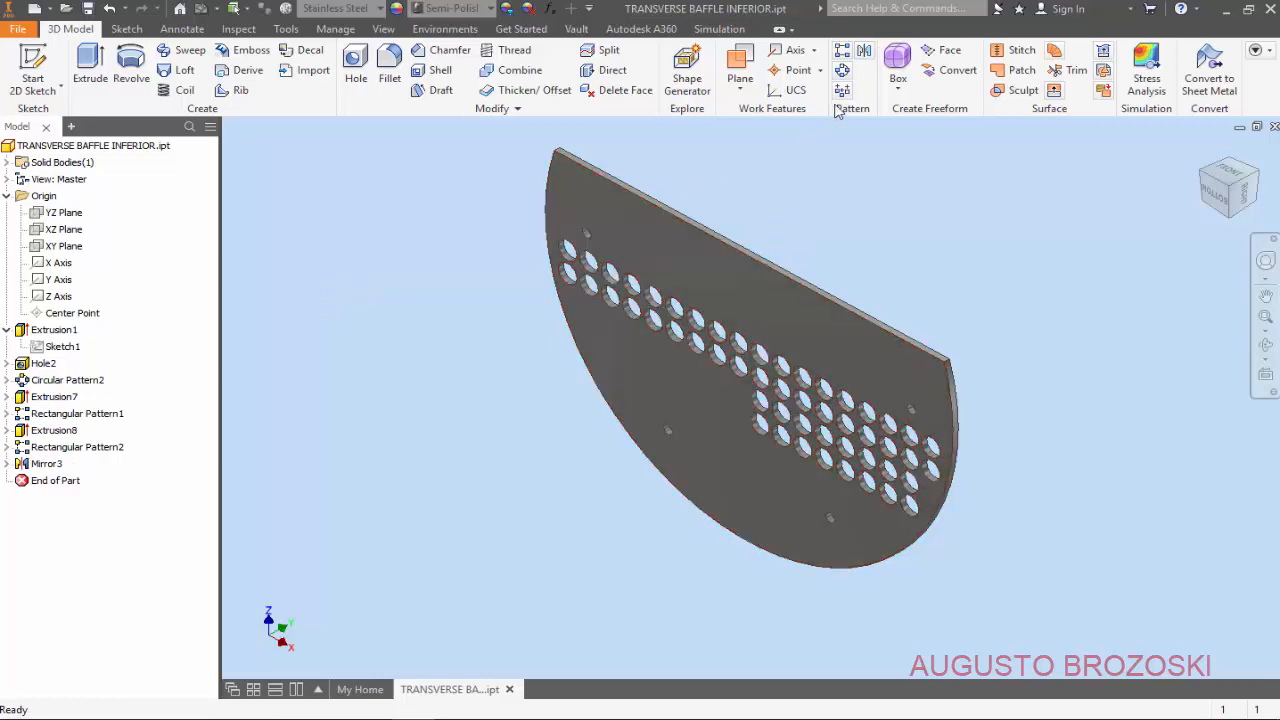
- Mirror Extrusion7, Rectangular Pattern1 and their mirrored copy about the XY Plane to cut the holes along the straight edge
click(842, 70)
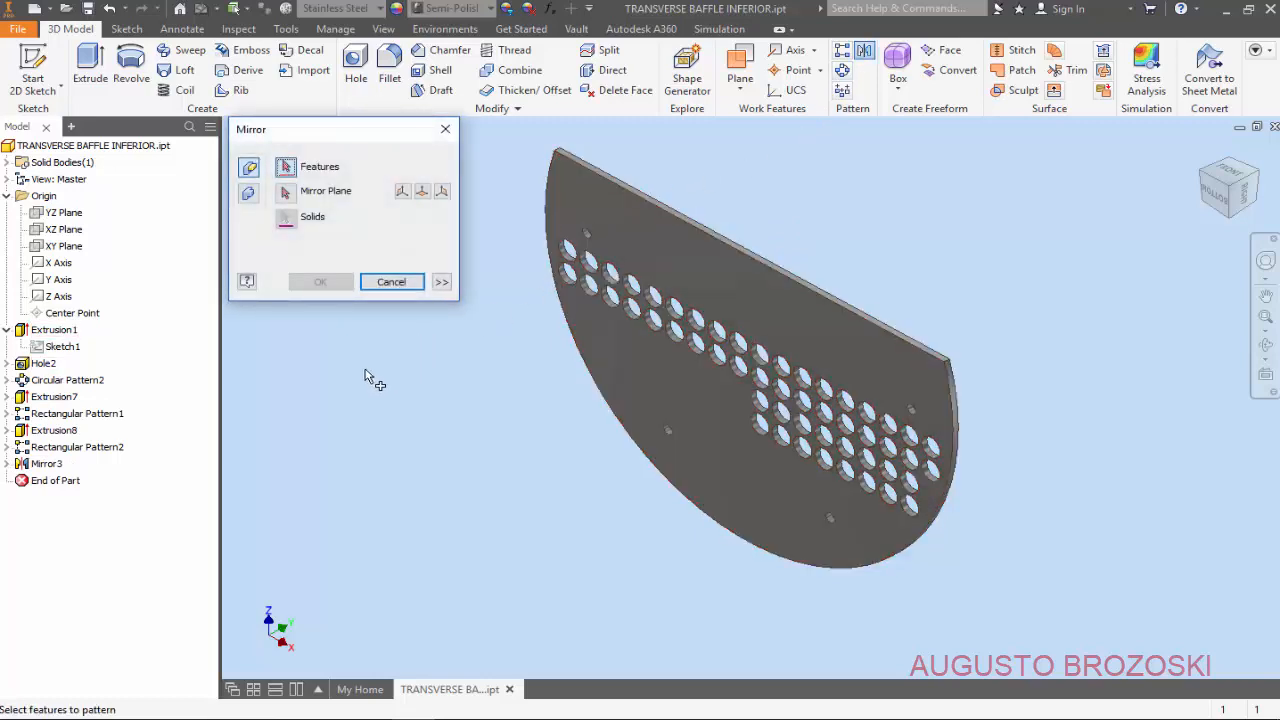
click(50, 398)
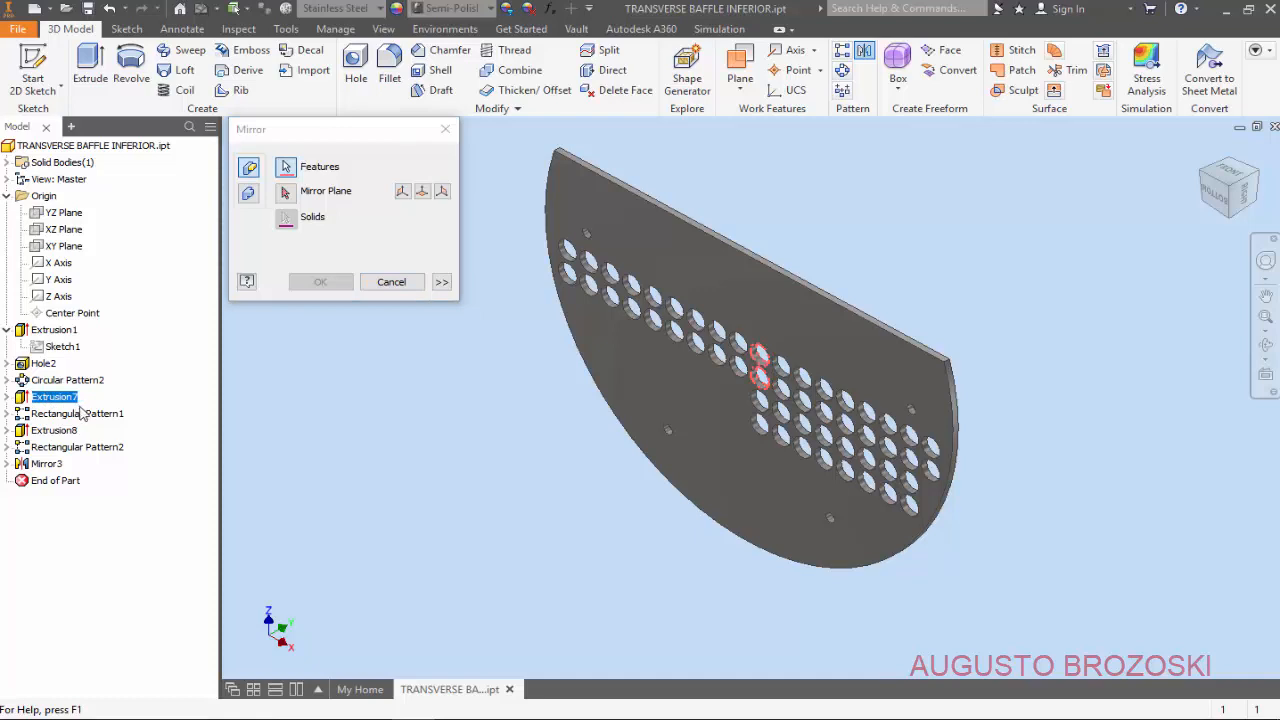
ctrl+click(83, 416)
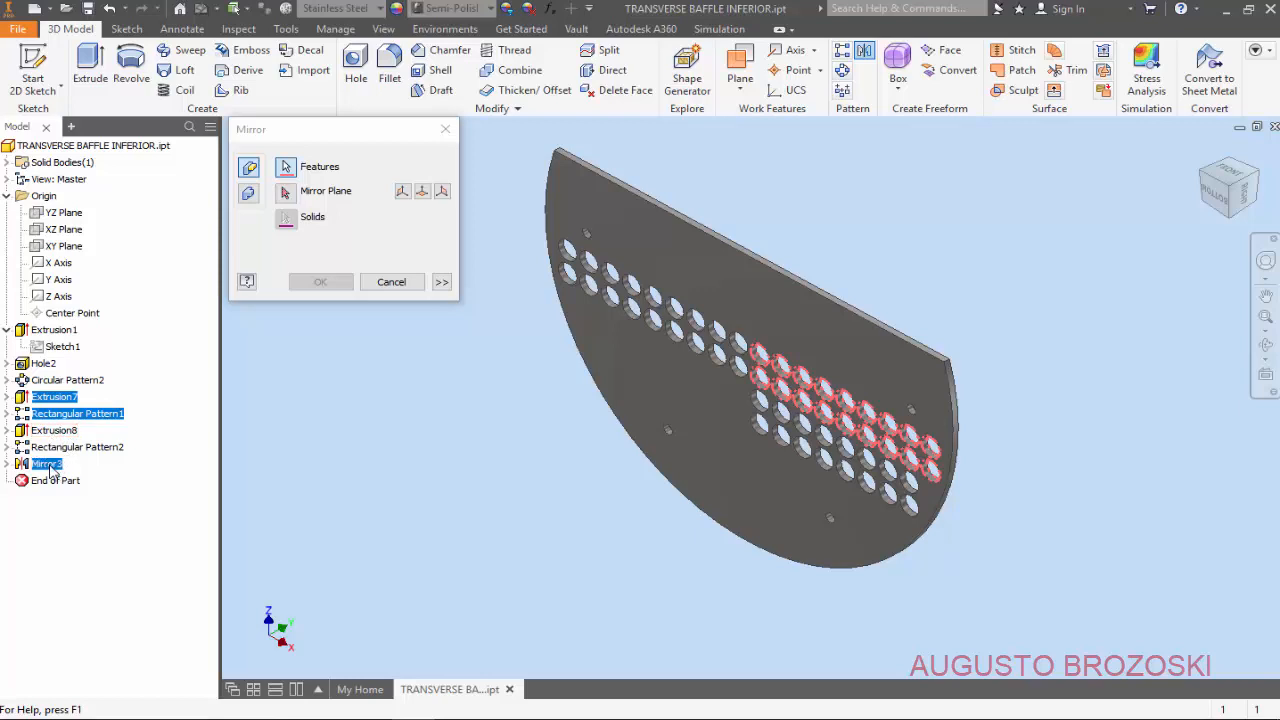
ctrl+click(50, 464)
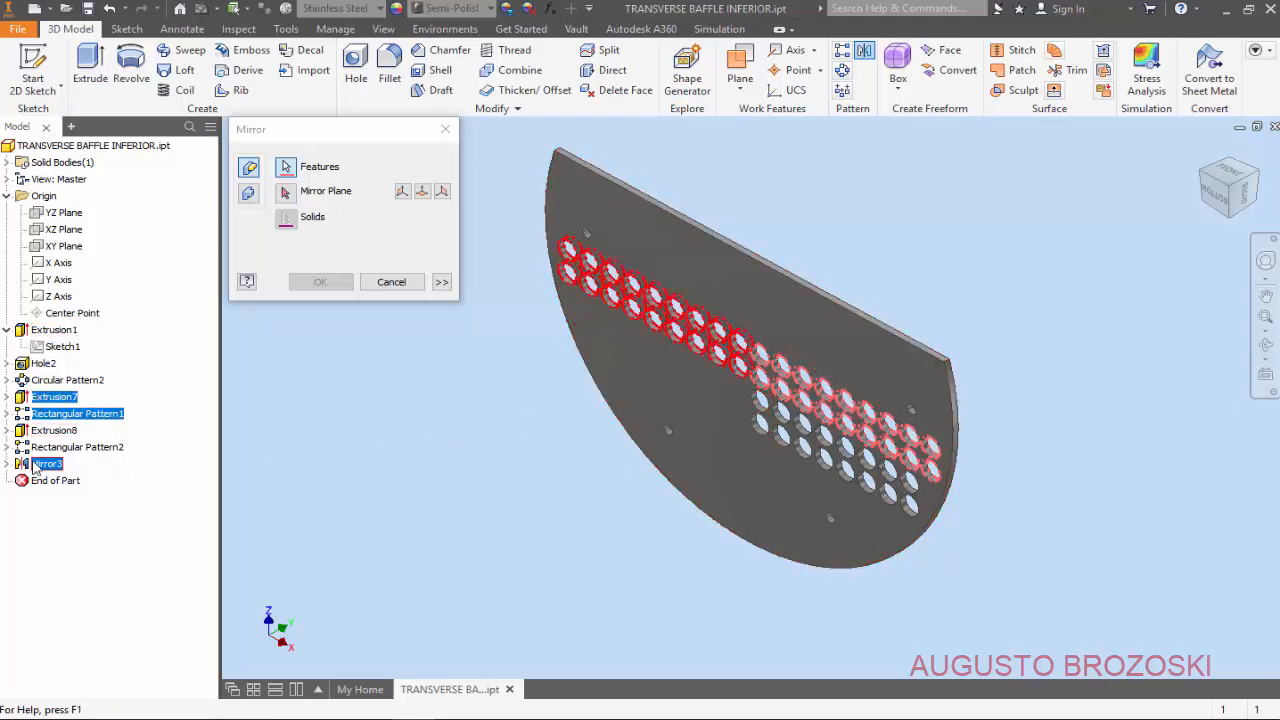
click(286, 193)
click(286, 193)
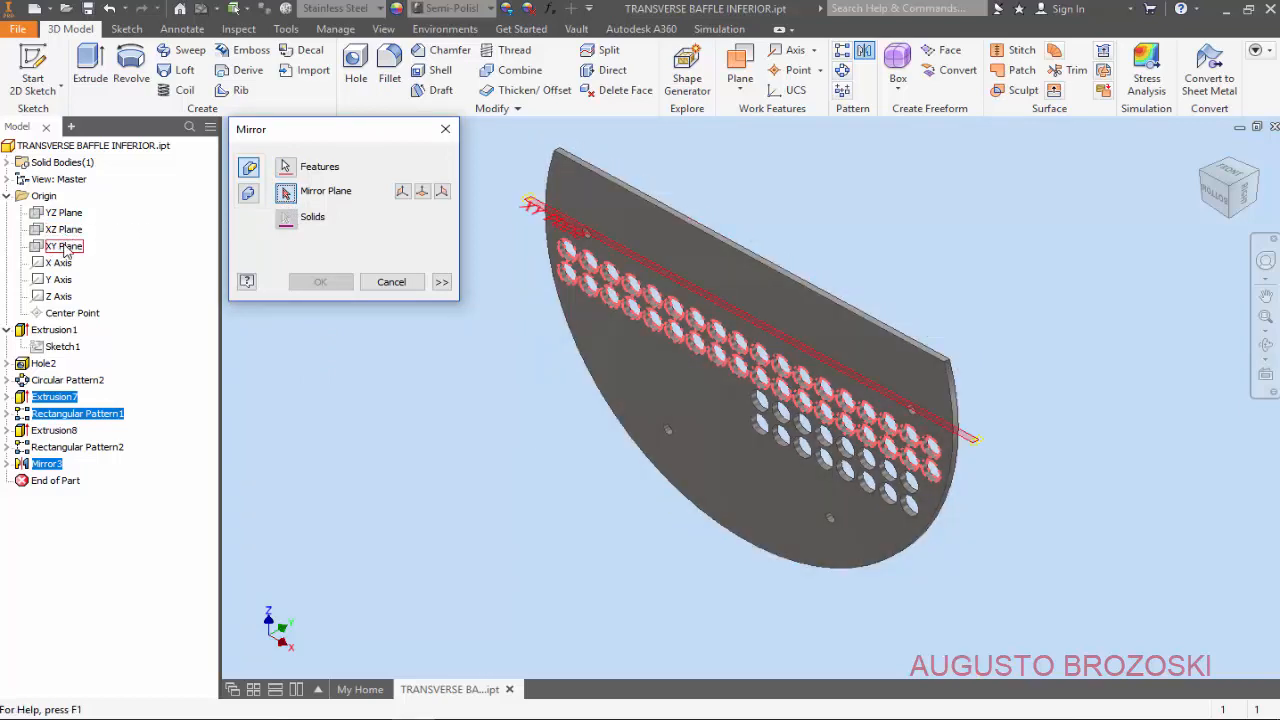
click(65, 247)
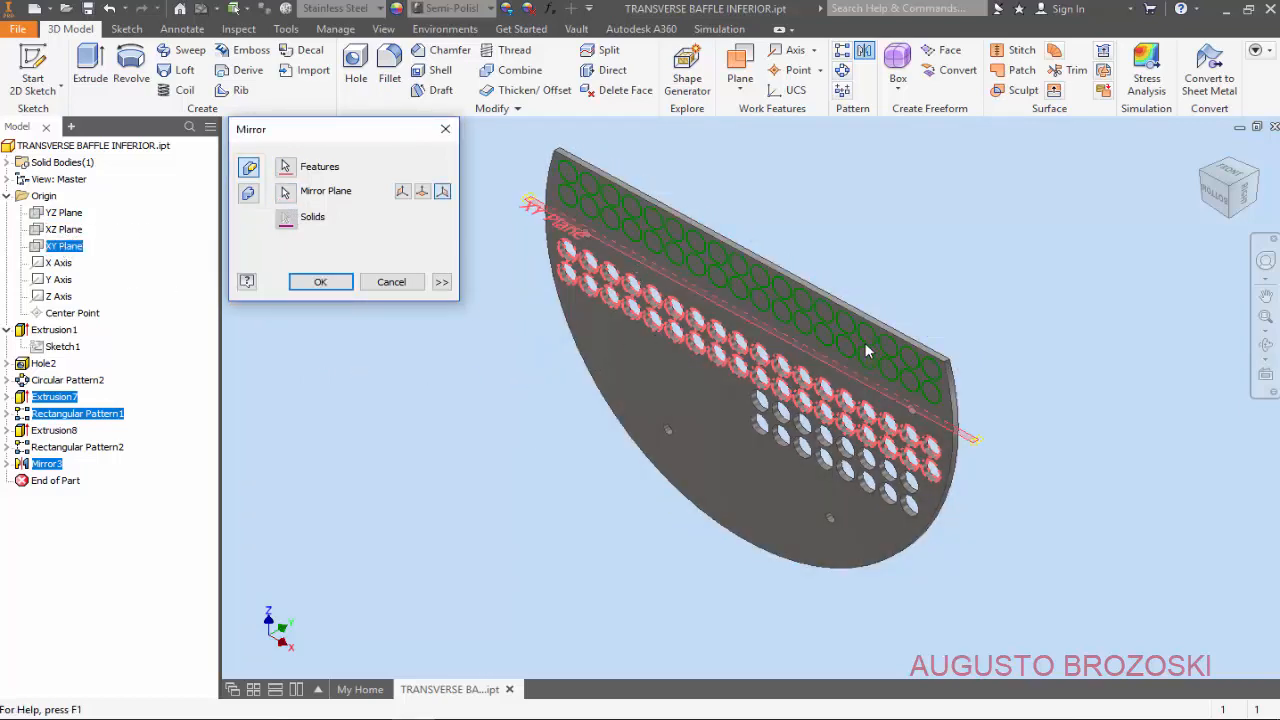
click(320, 281)
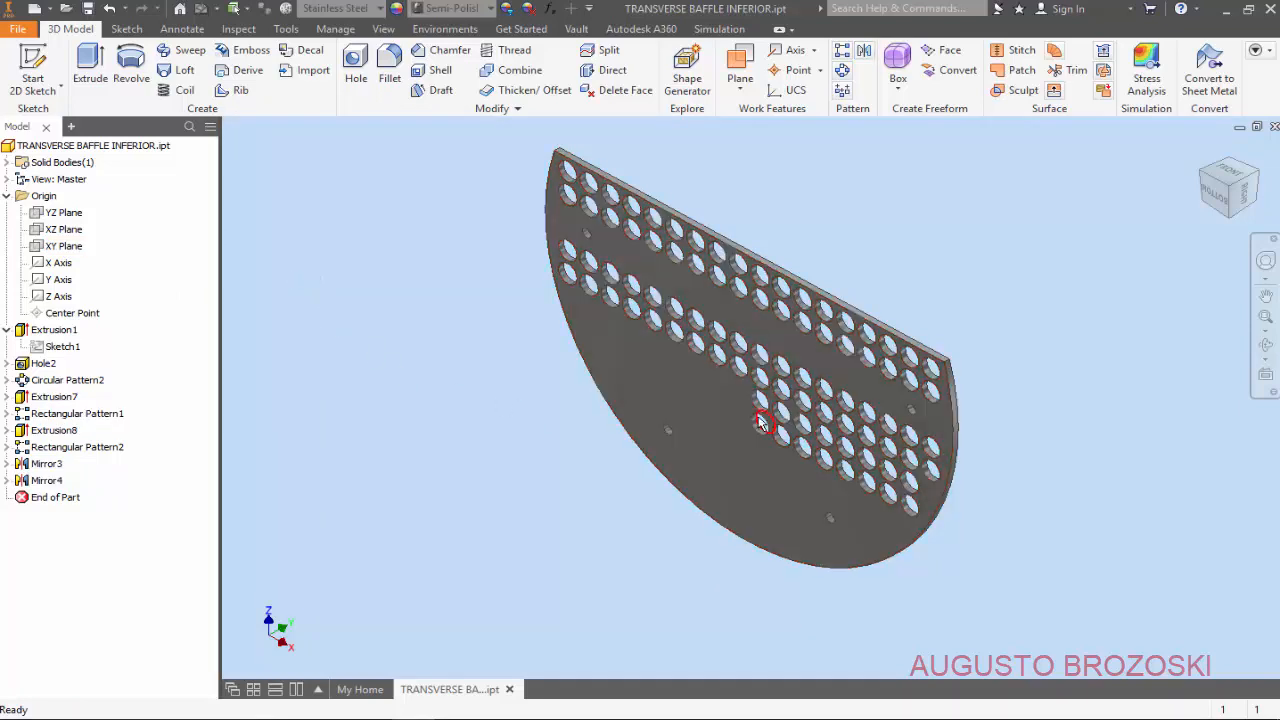
- Mirror Extrusion8 and Rectangular Pattern2 about the YZ Plane, and save the part
click(864, 54)
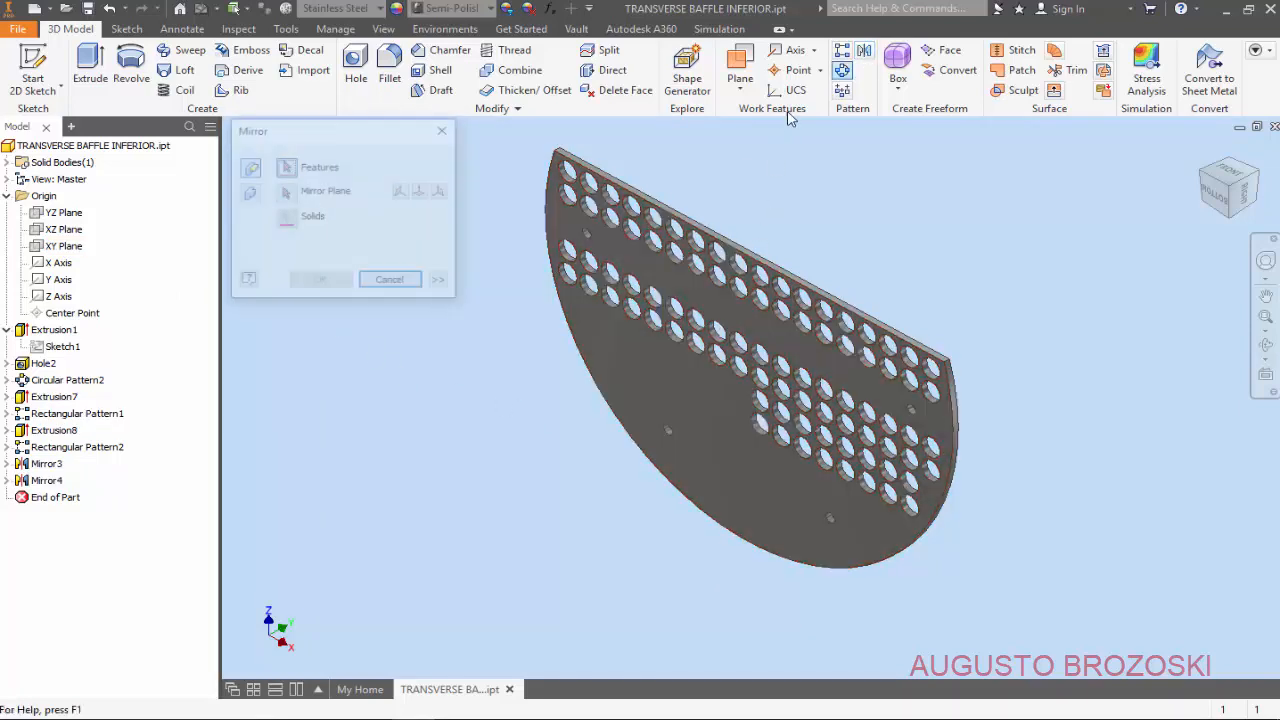
click(57, 432)
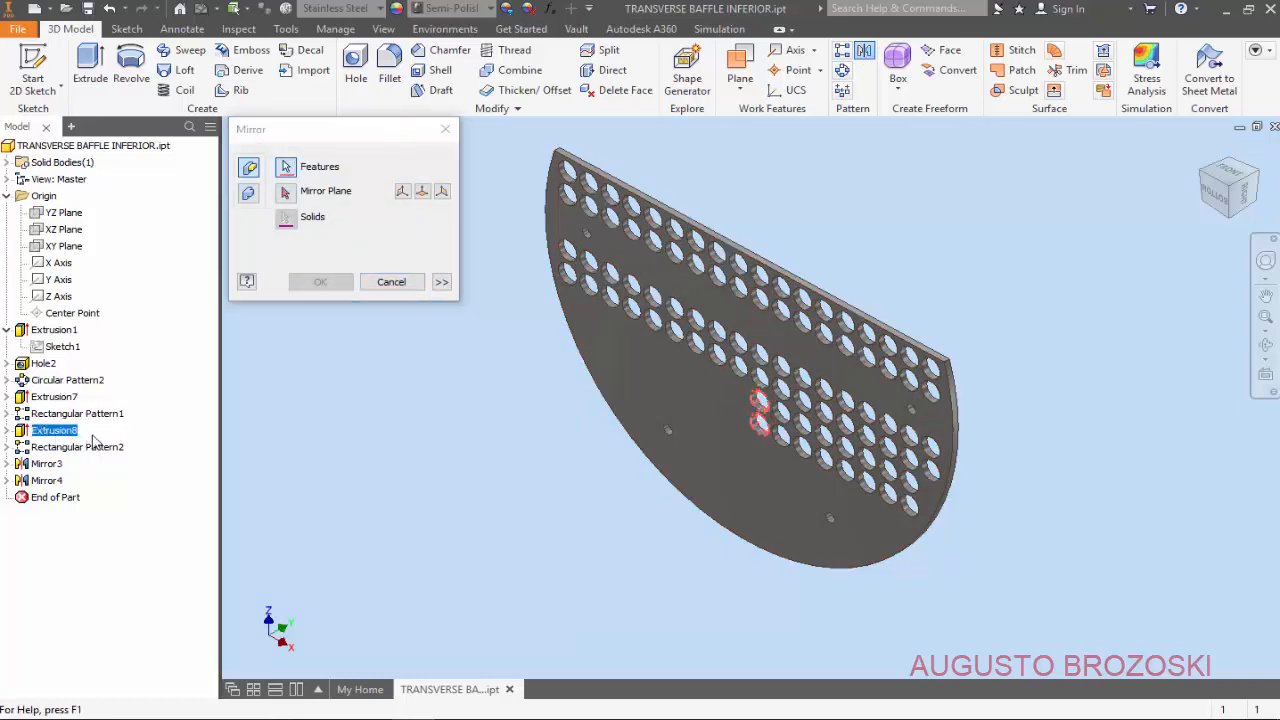
click(89, 450)
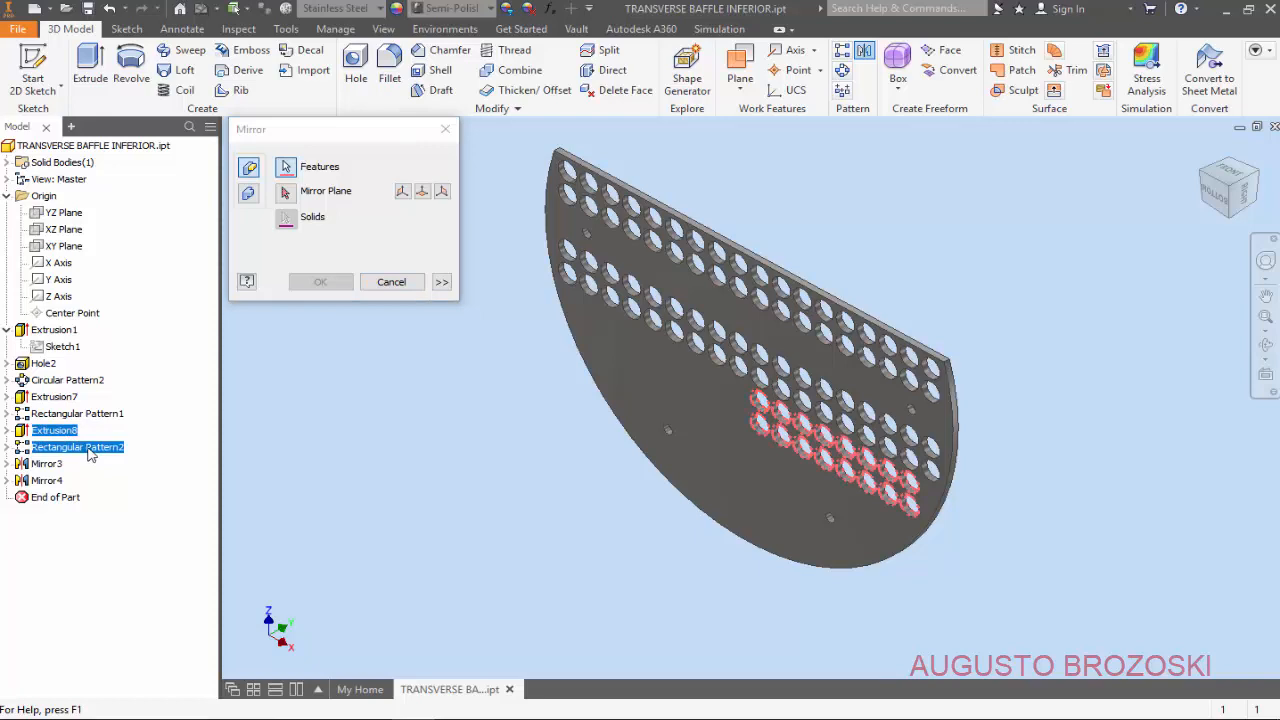
click(286, 193)
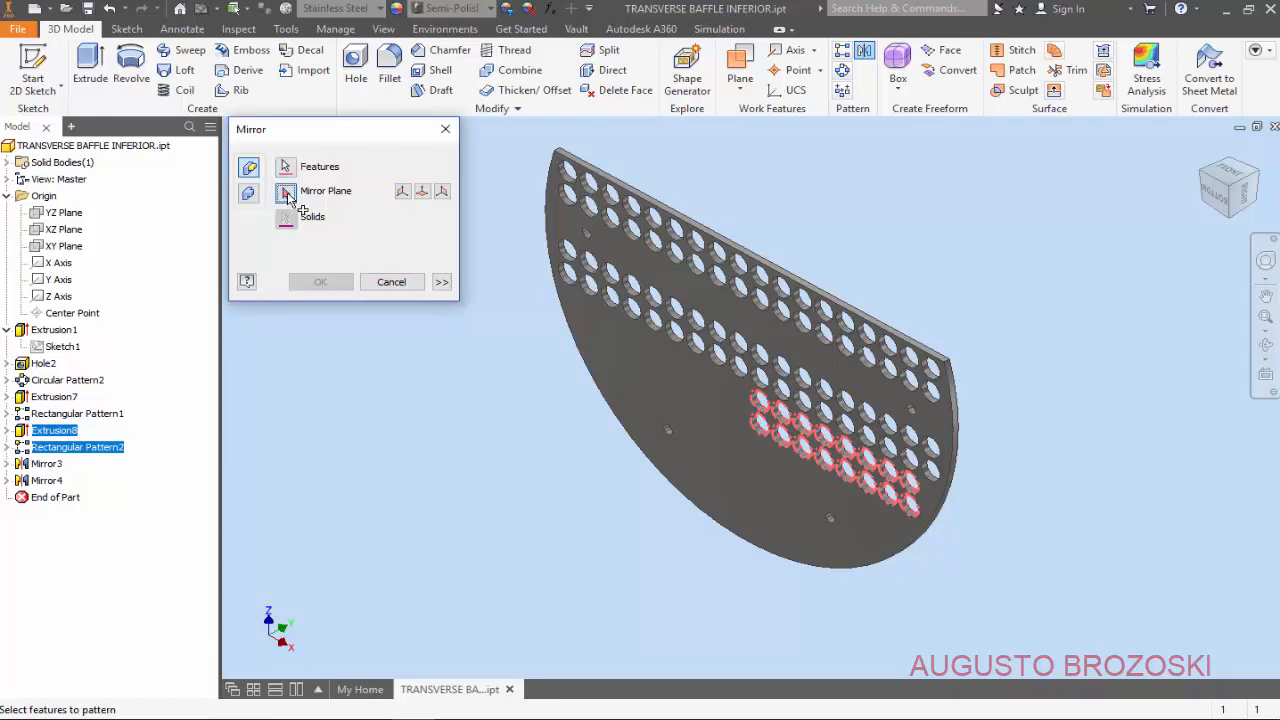
click(76, 216)
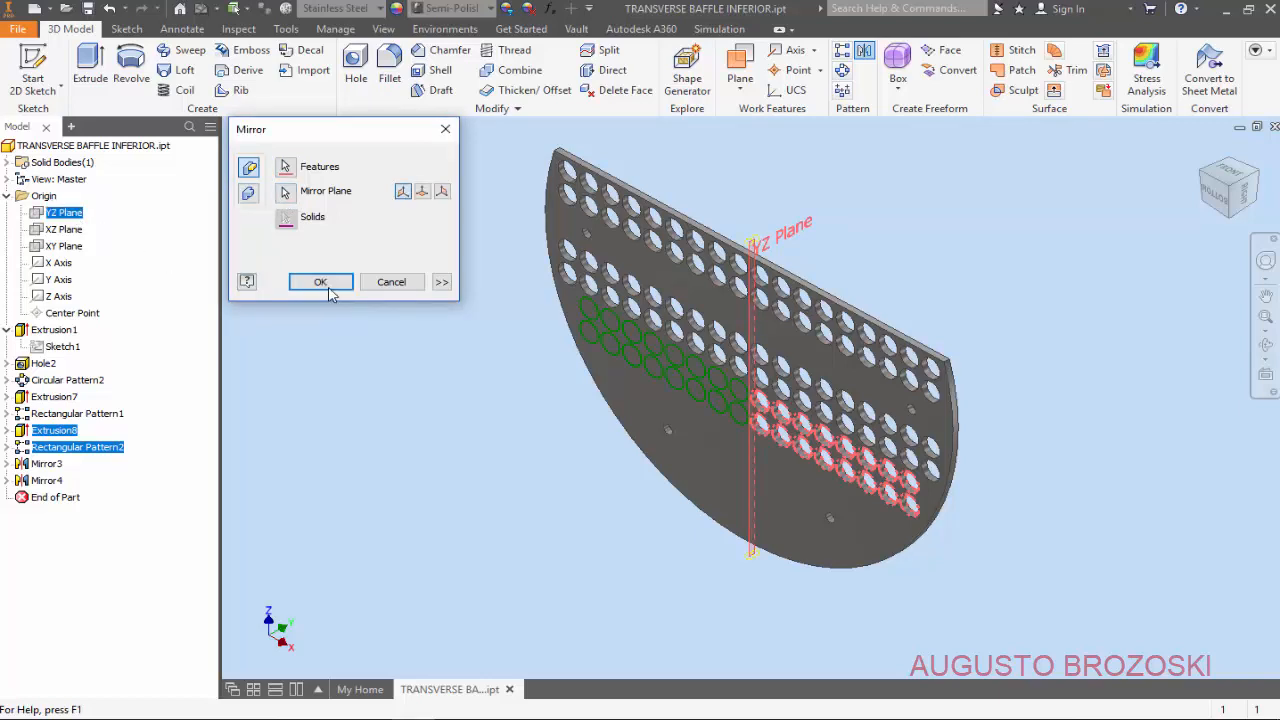
click(321, 282)
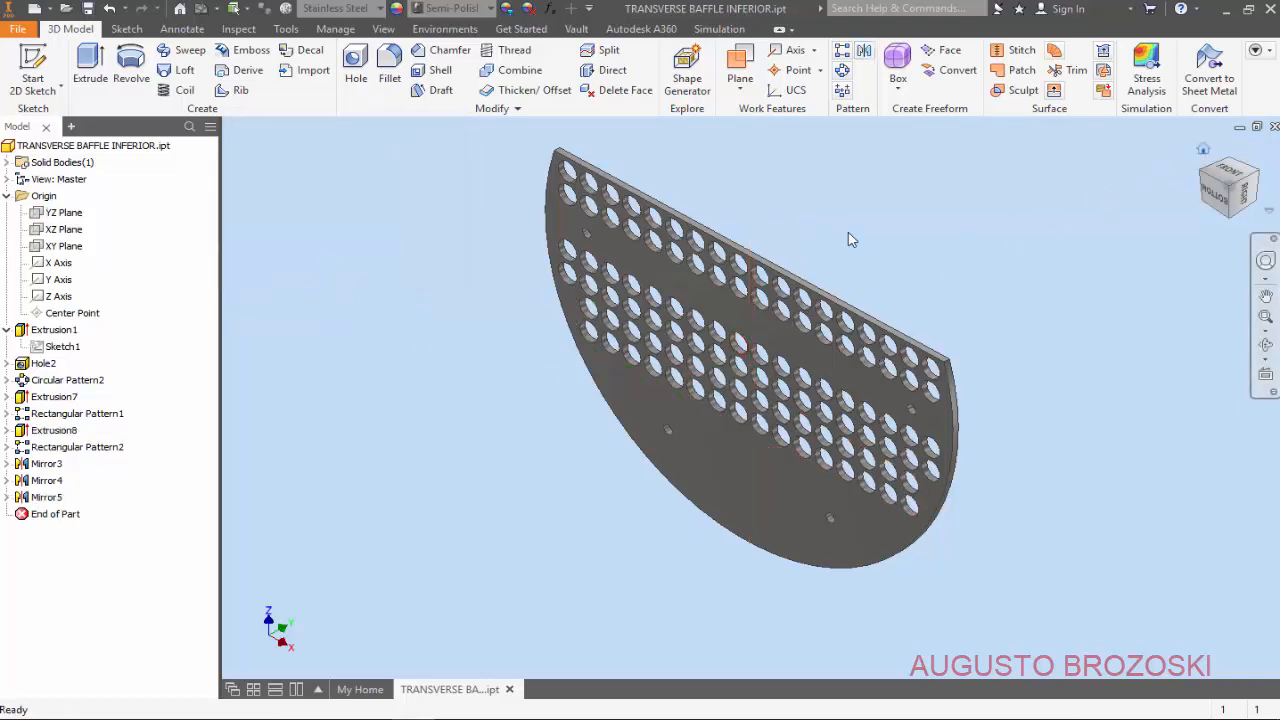
click(88, 9)
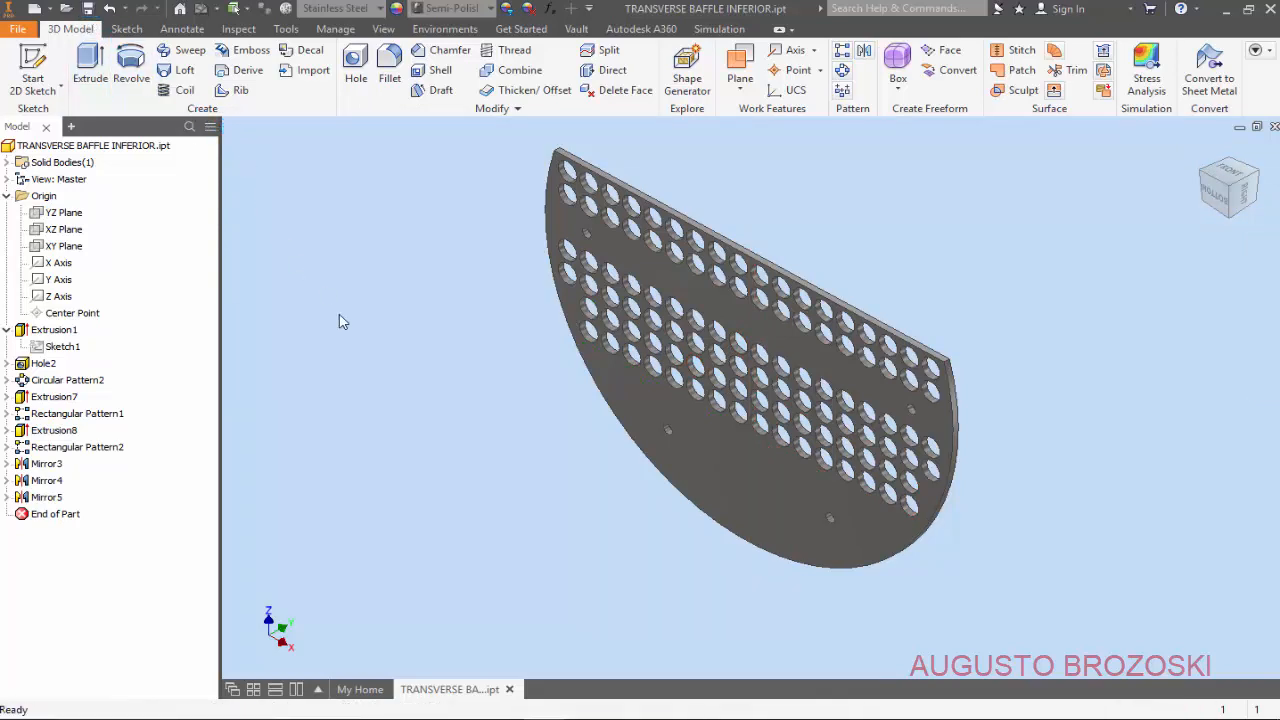
- Following drawing item 7, start a sketch on the baffle's flat face and draw a line down from the centre point, about 23° off vertical
click(472, 717)
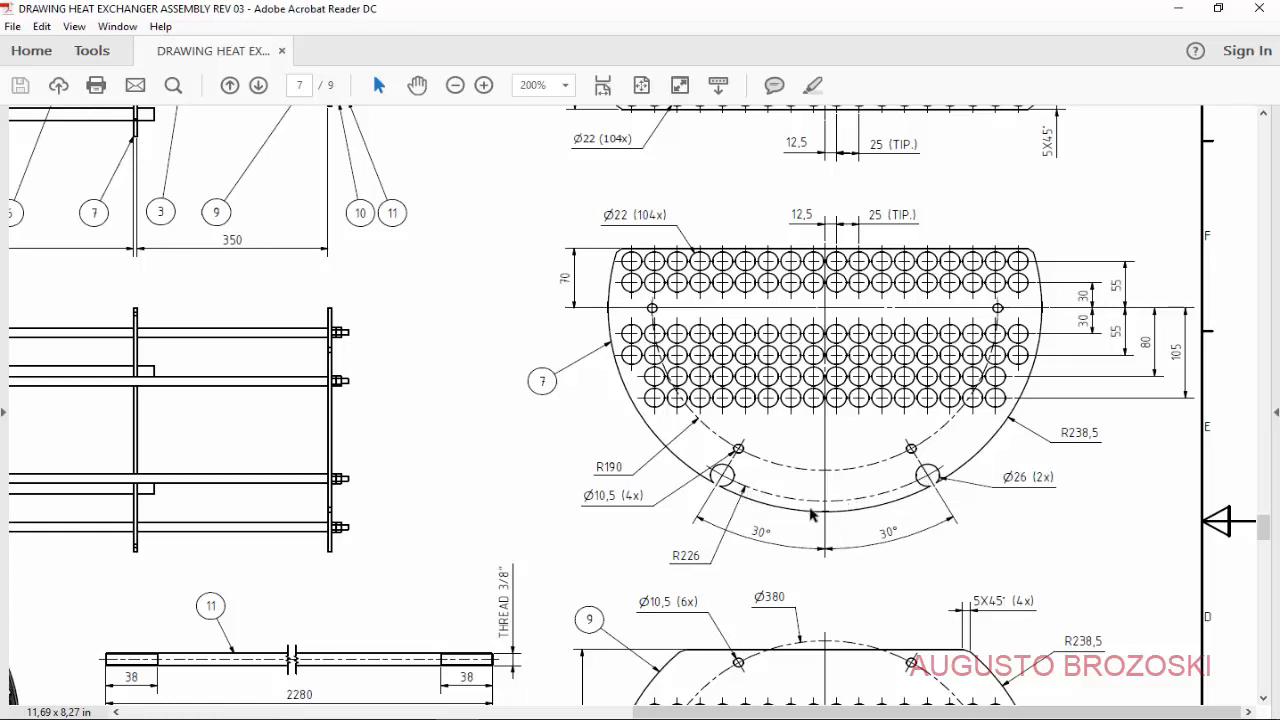
click(1177, 9)
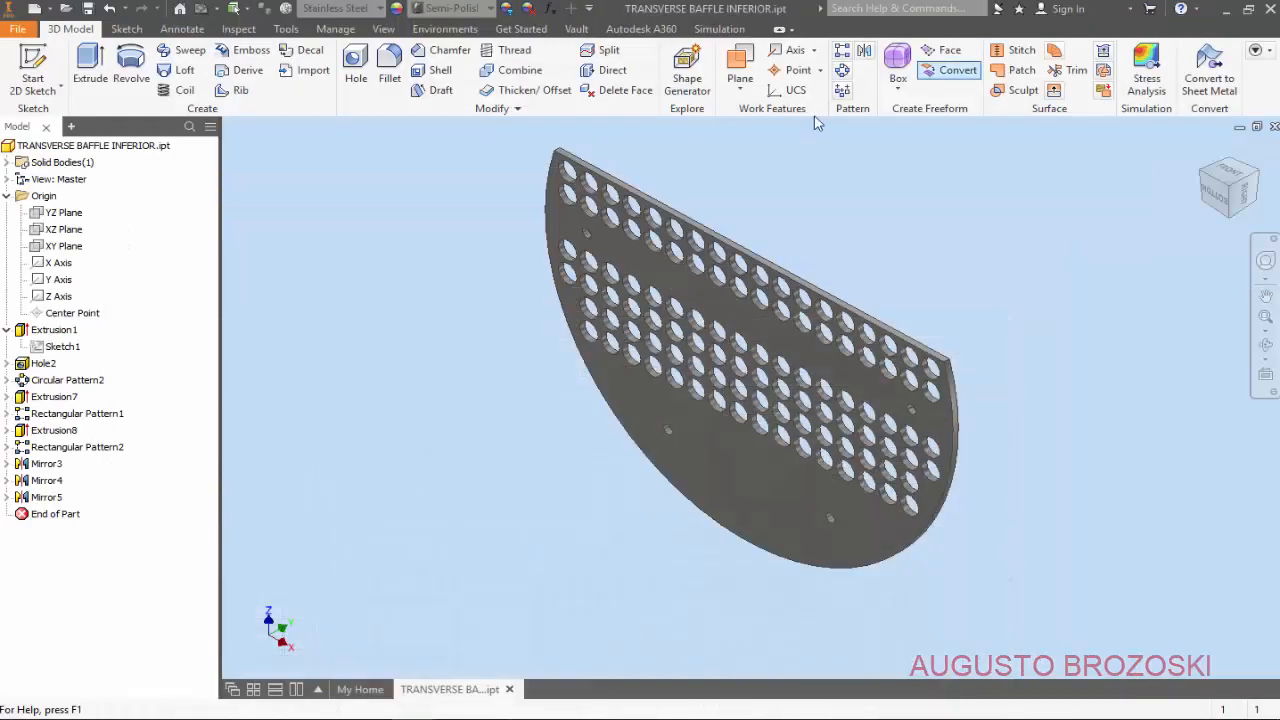
click(35, 65)
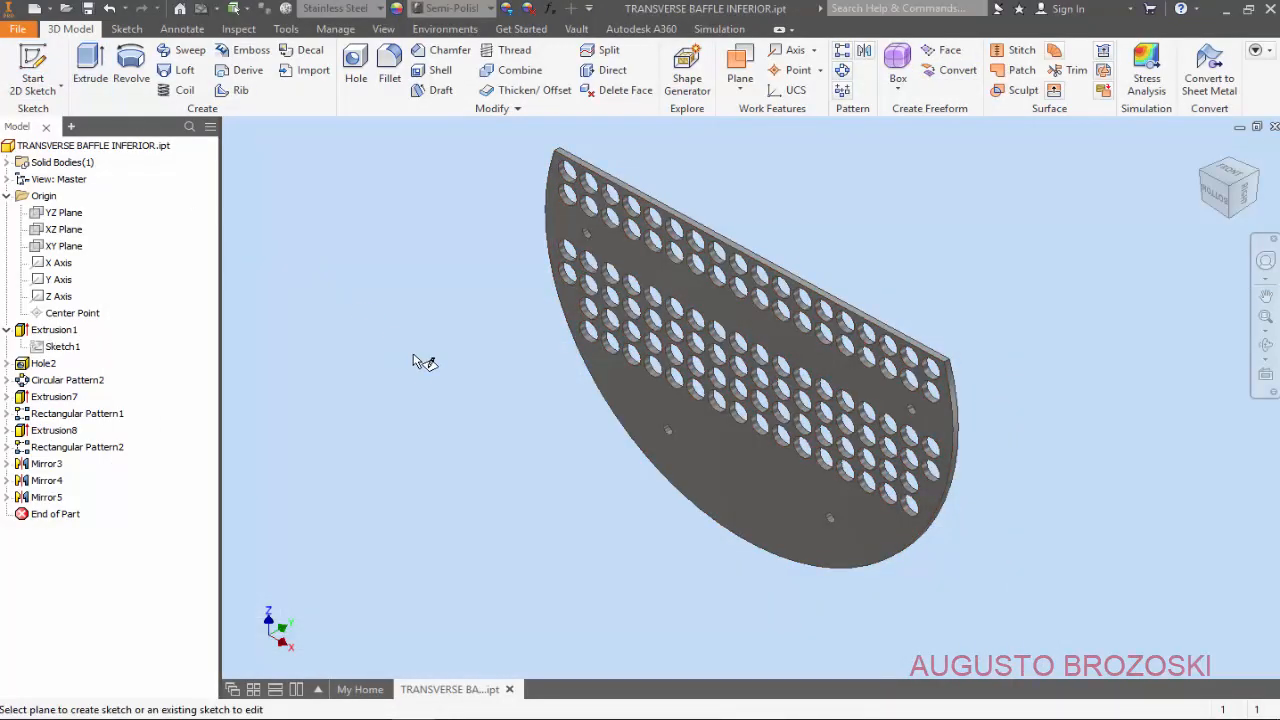
click(722, 459)
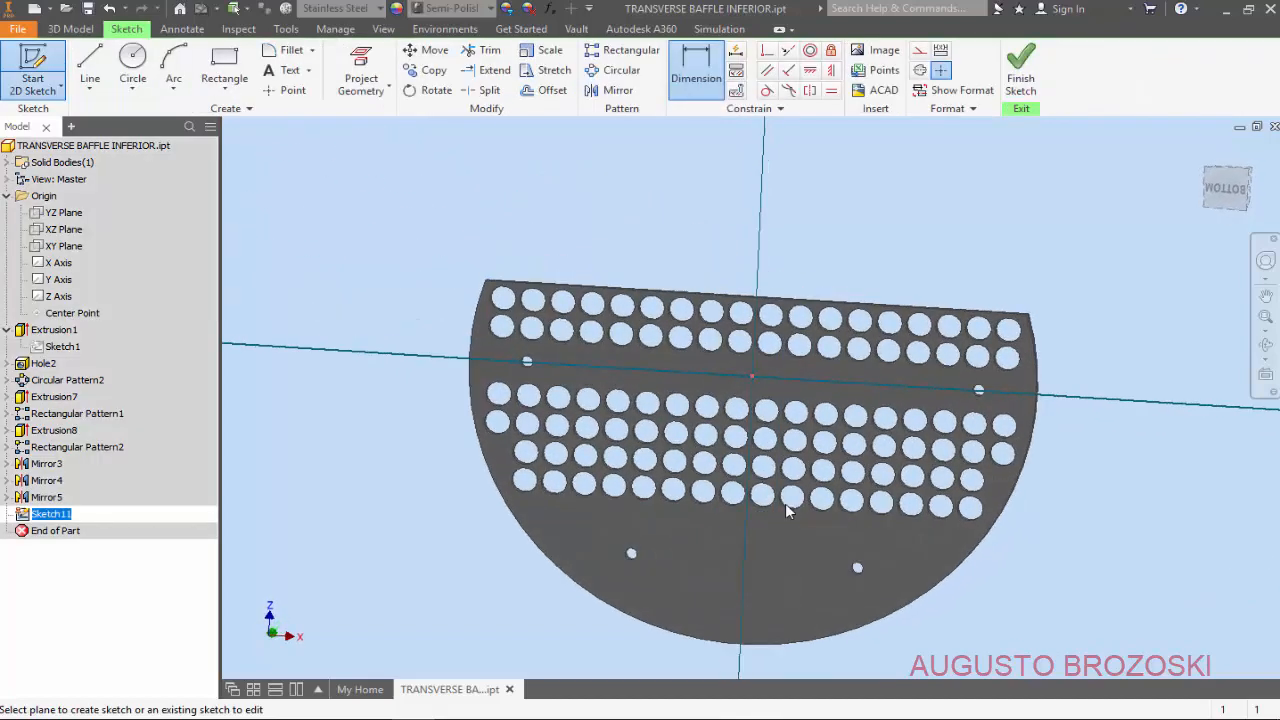
scroll(814, 540, up, 6)
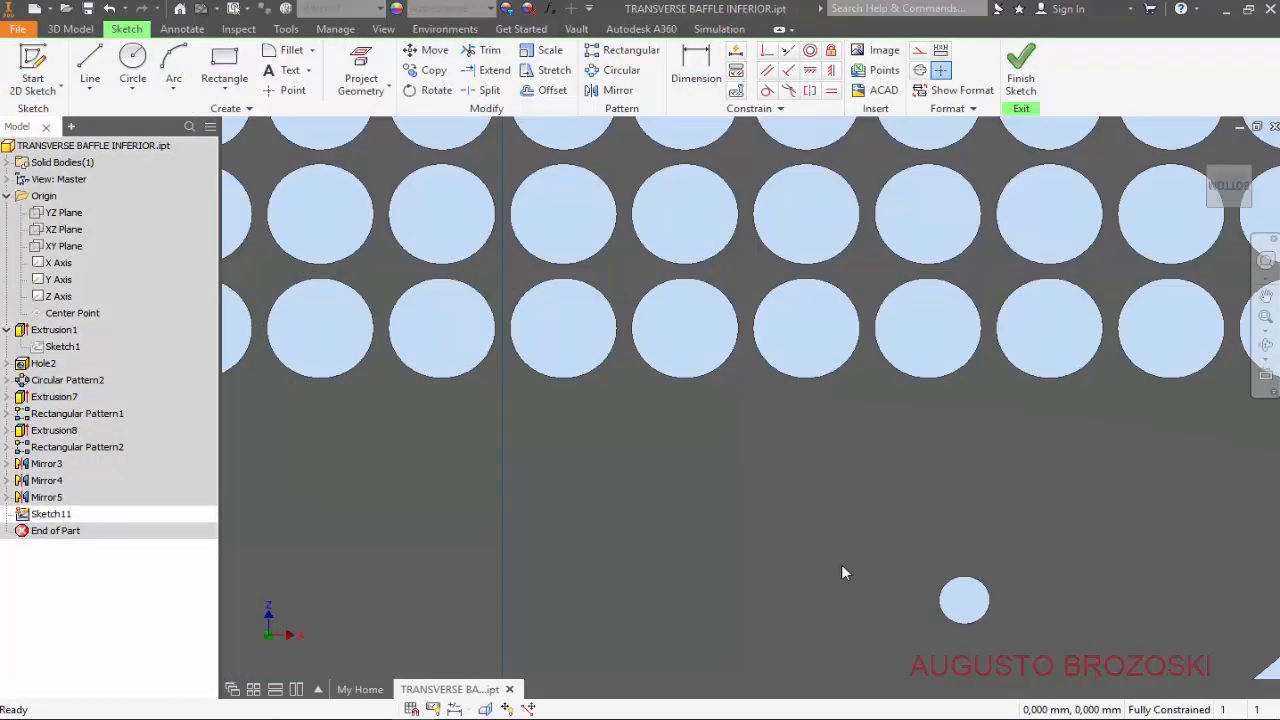
scroll(805, 554, down, 3)
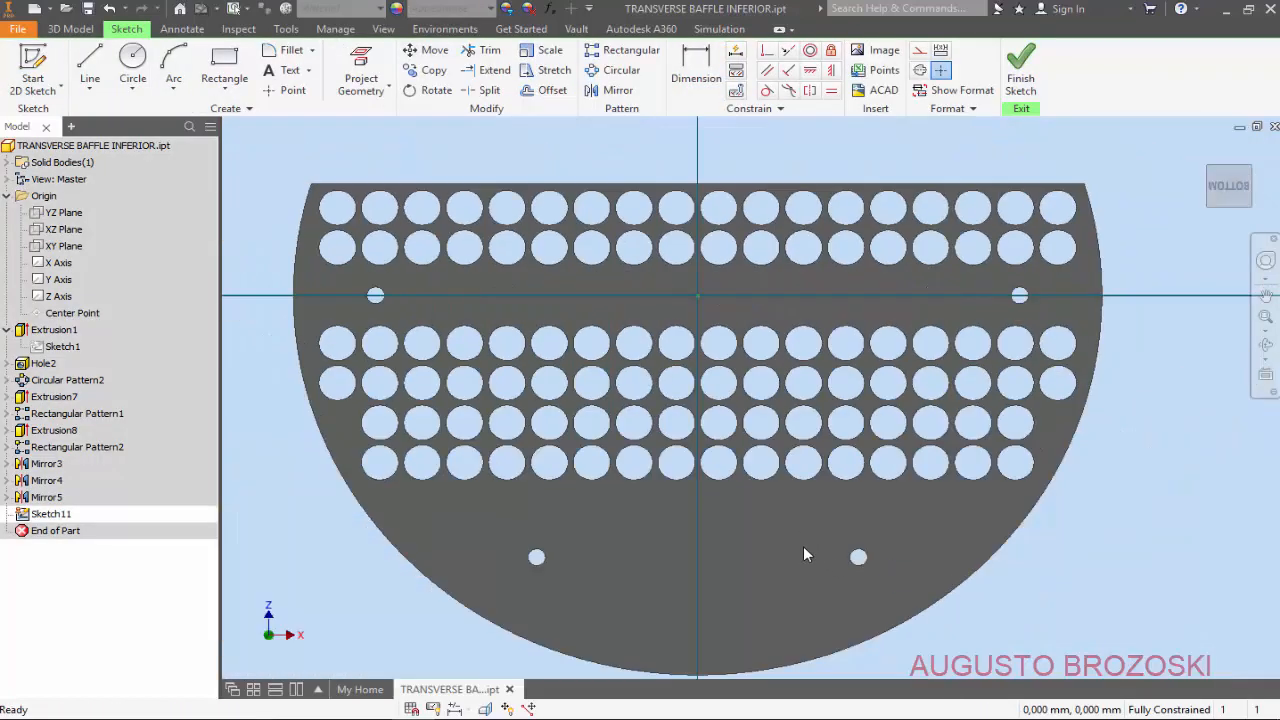
click(90, 62)
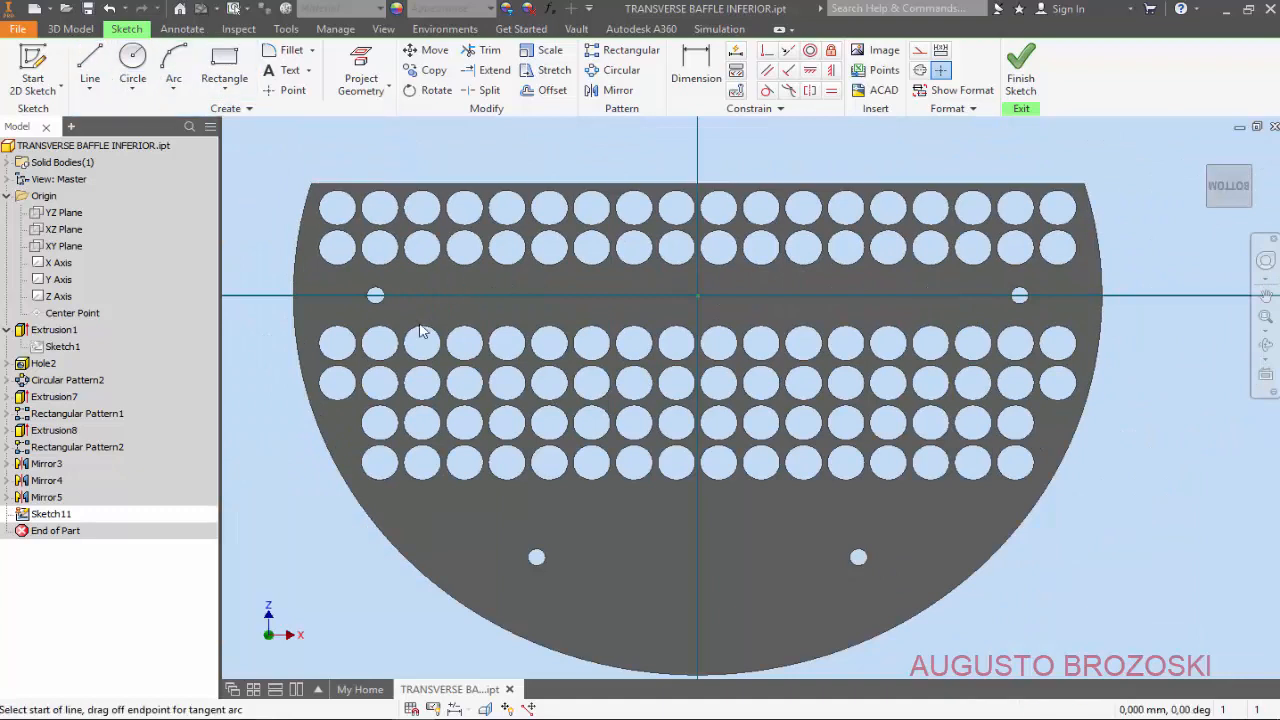
click(697, 296)
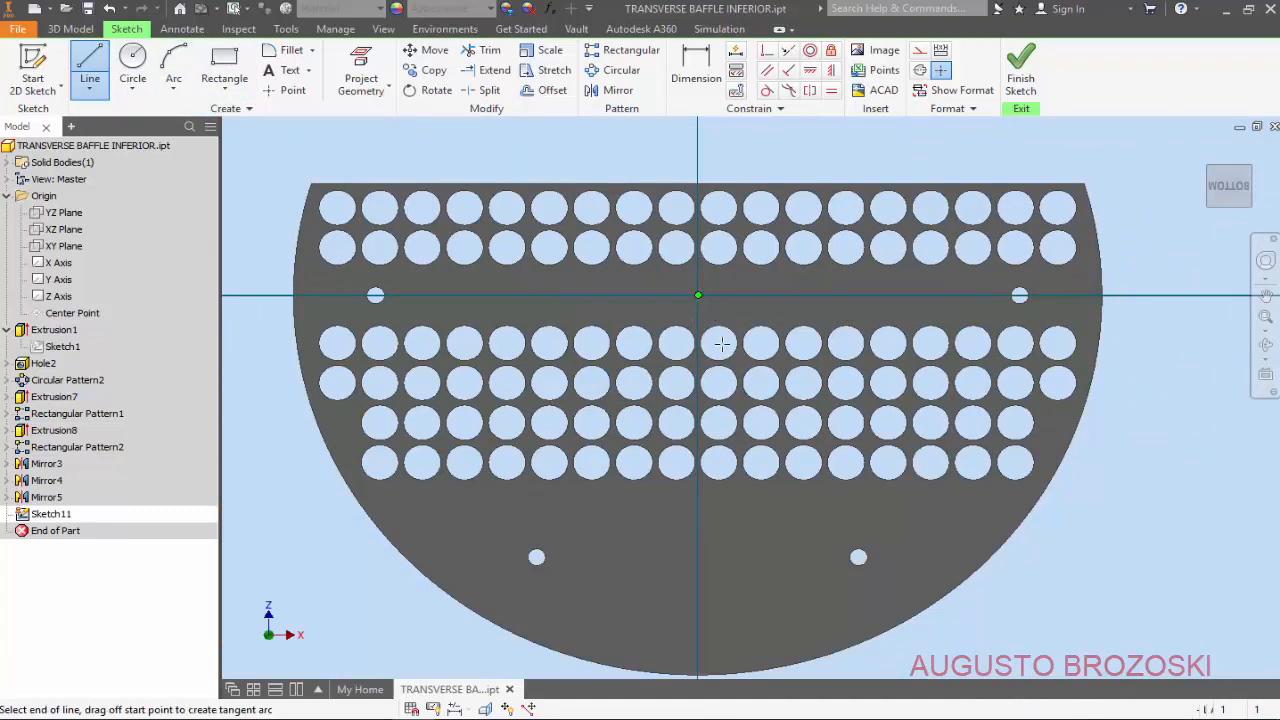
click(830, 592)
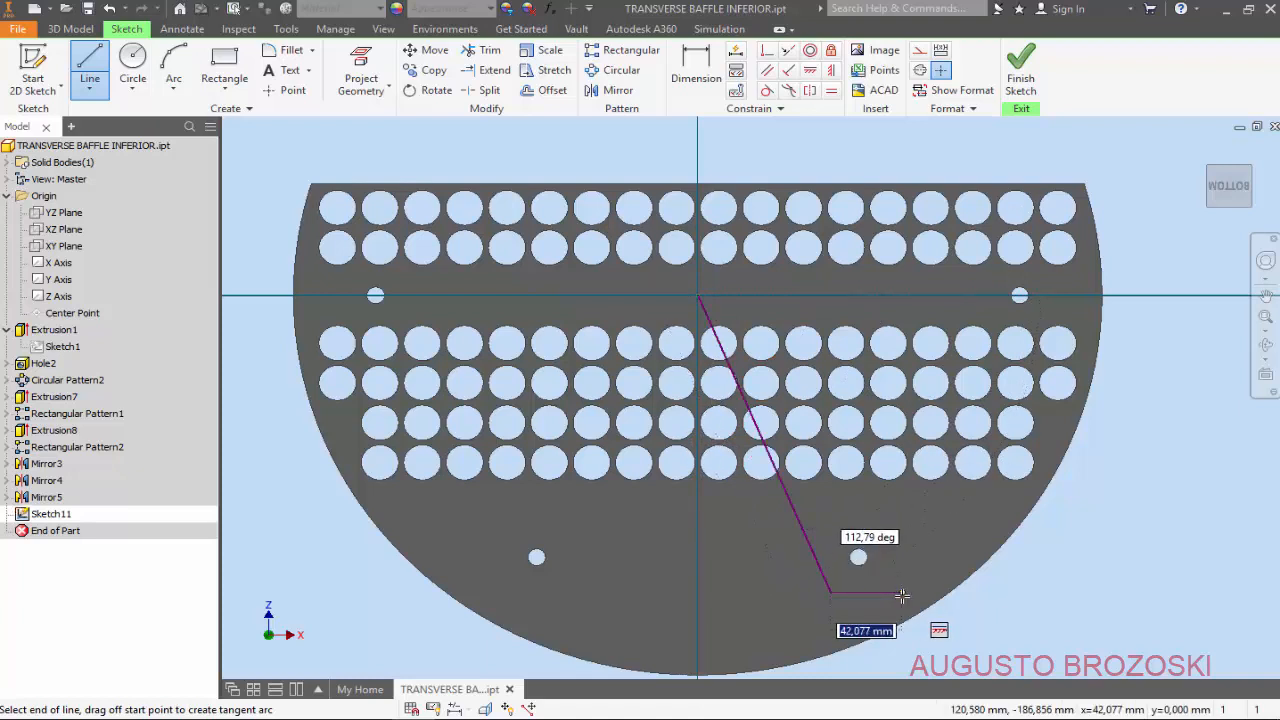
key(Escape)
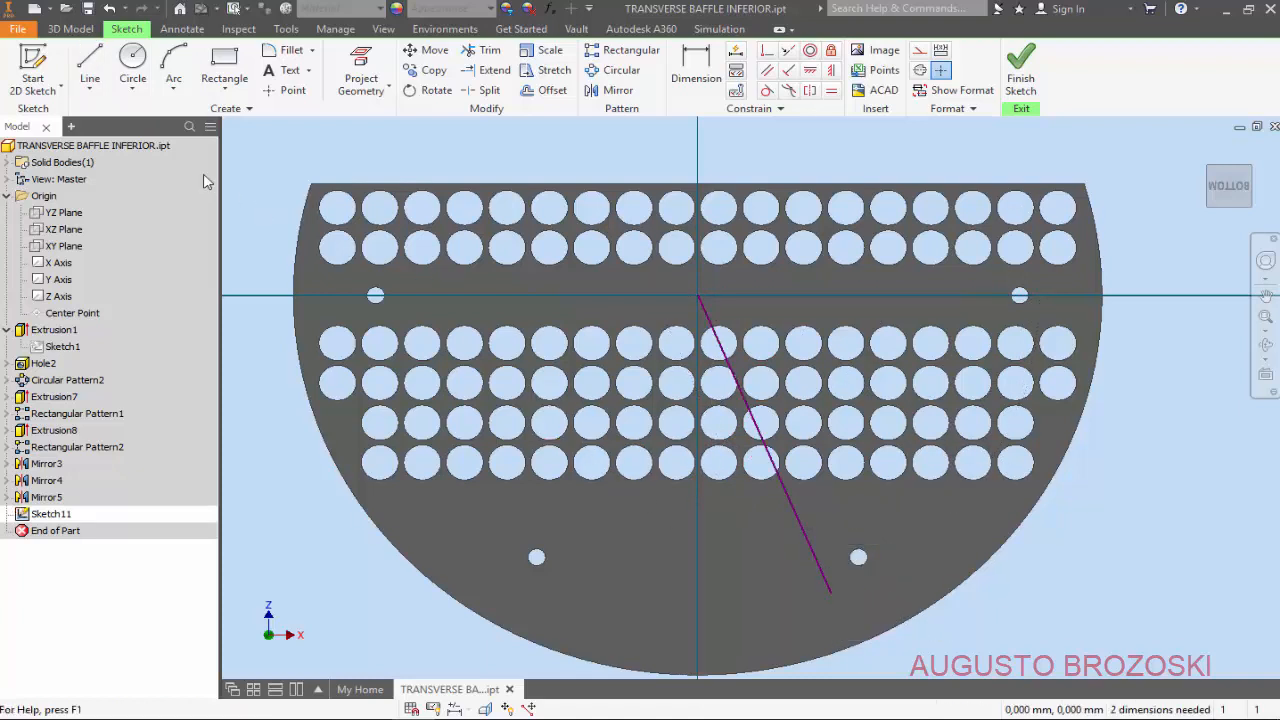
- Draw a vertical line from the centre point down to the arc edge, and convert both sketch lines to centerlines
click(89, 62)
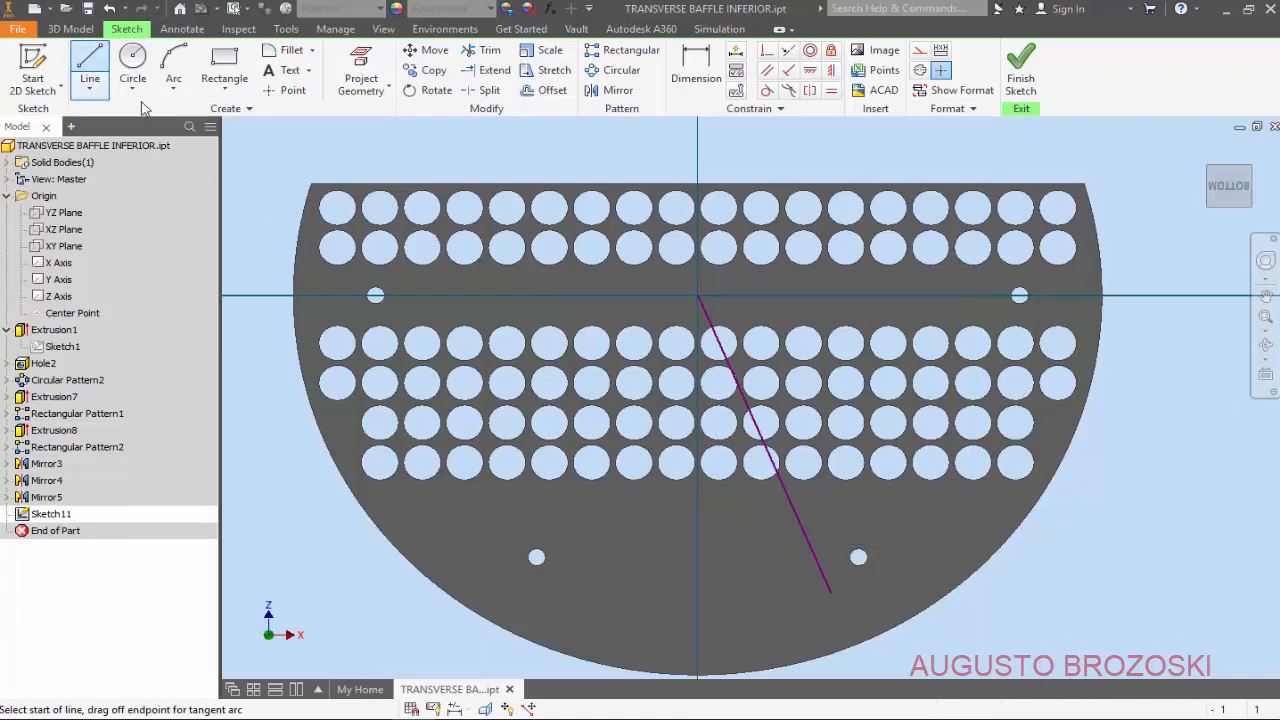
click(697, 296)
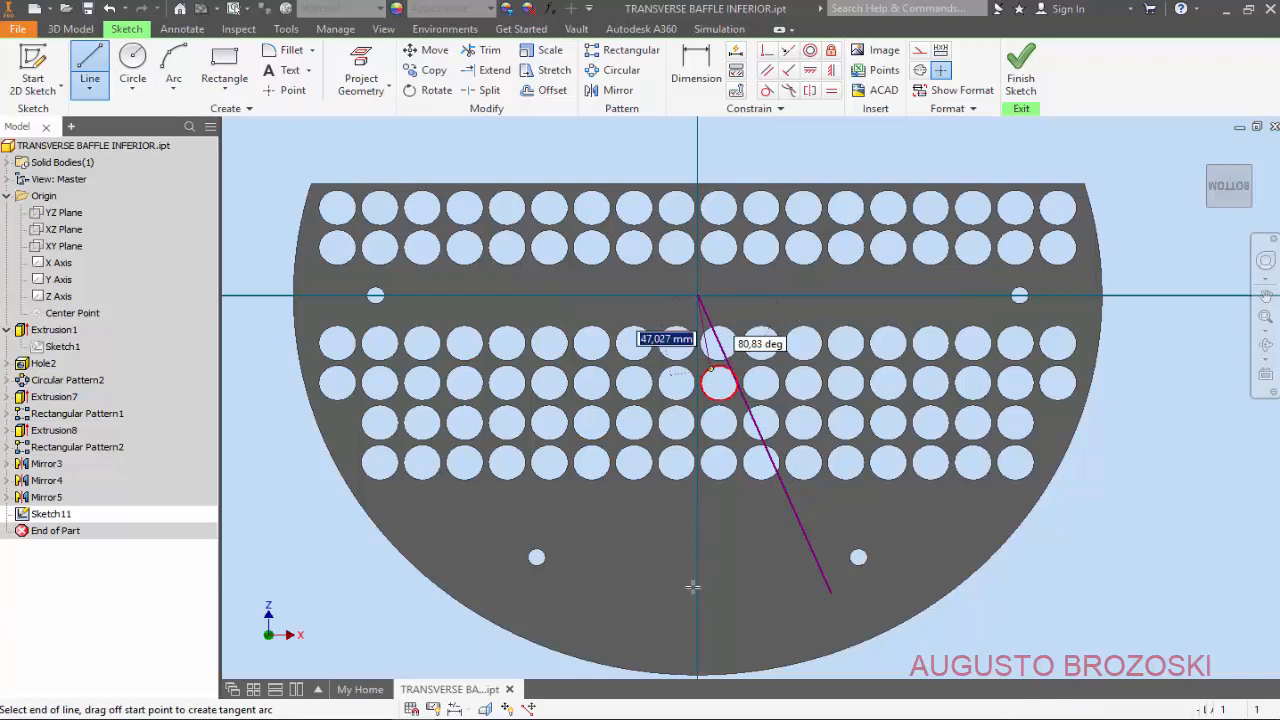
click(698, 676)
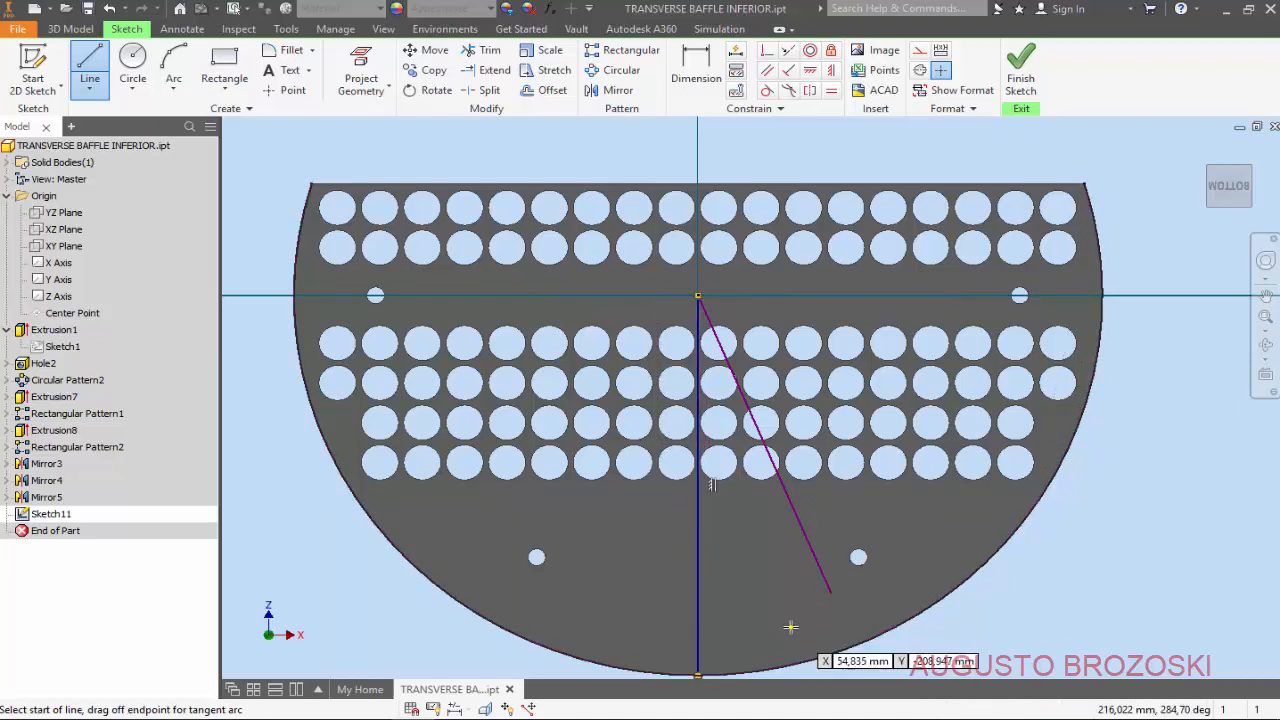
key(Escape)
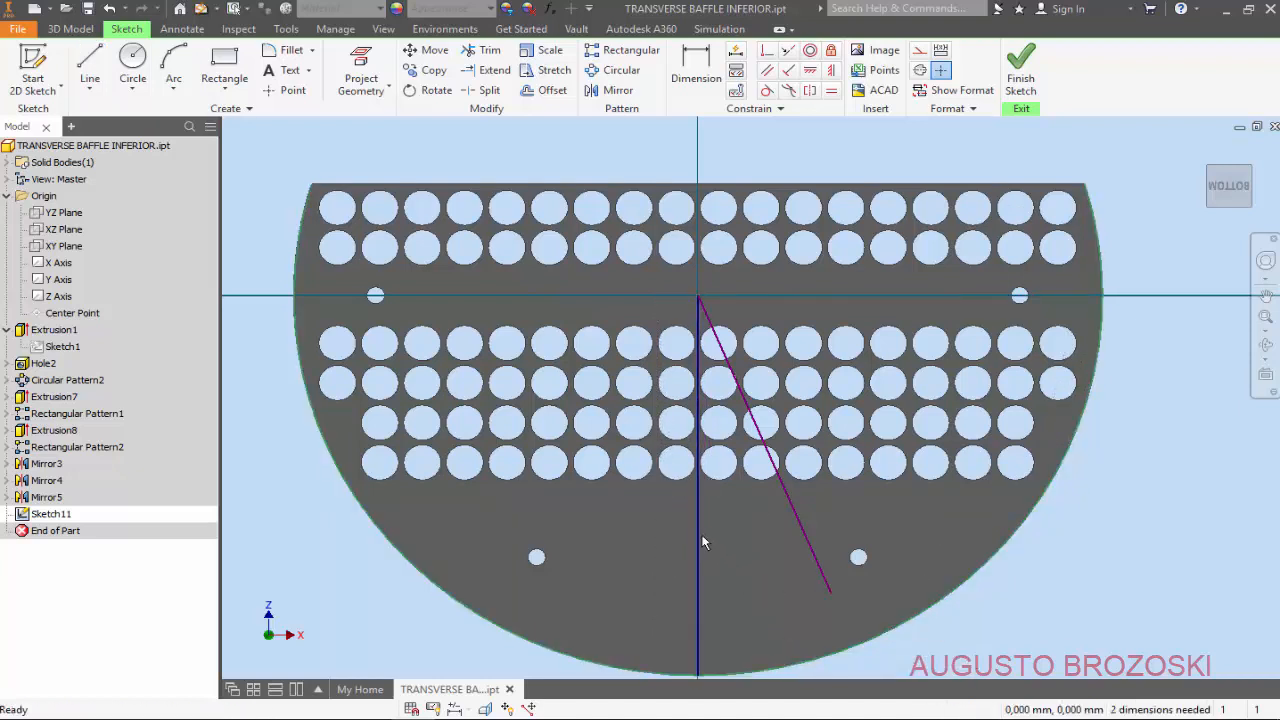
click(699, 532)
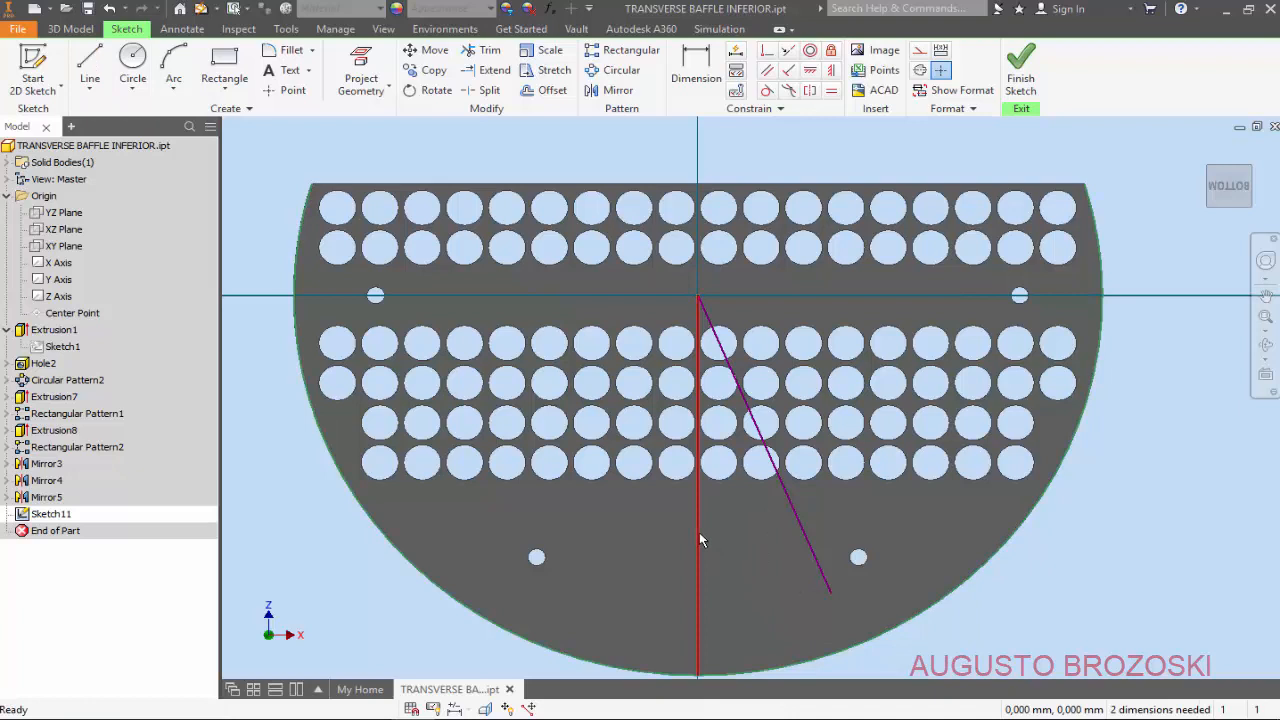
click(919, 71)
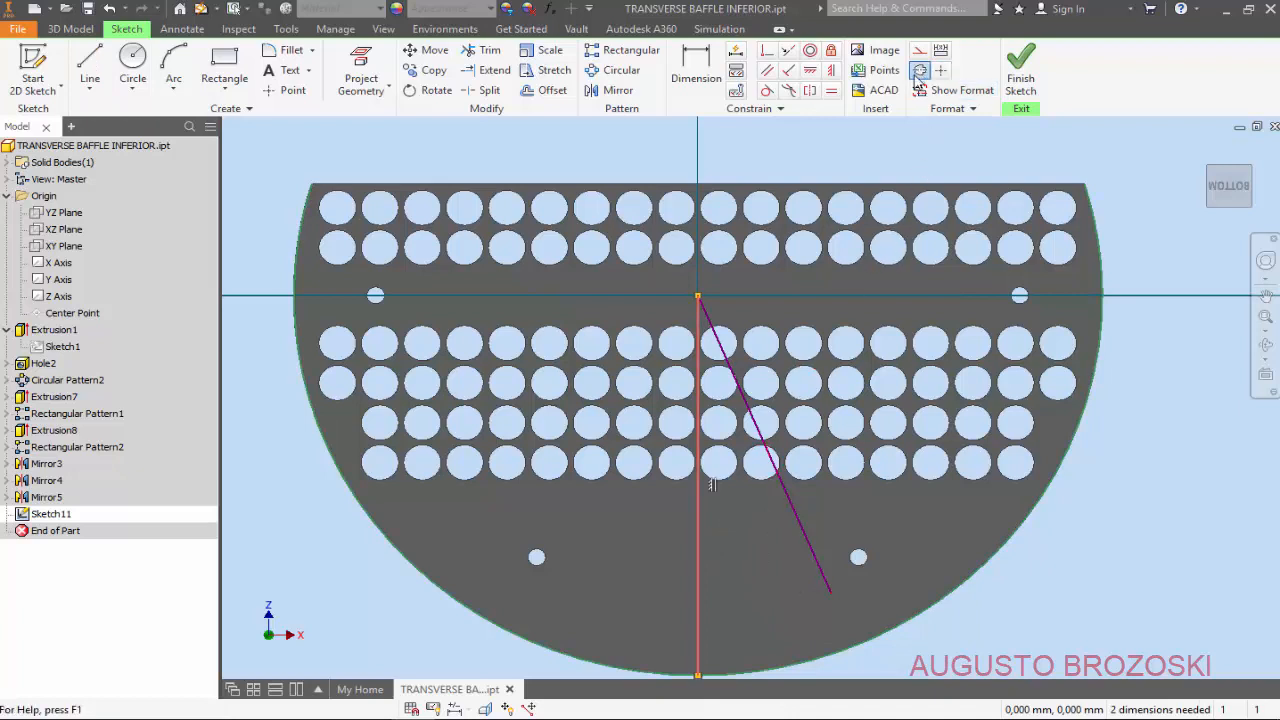
click(796, 517)
click(919, 71)
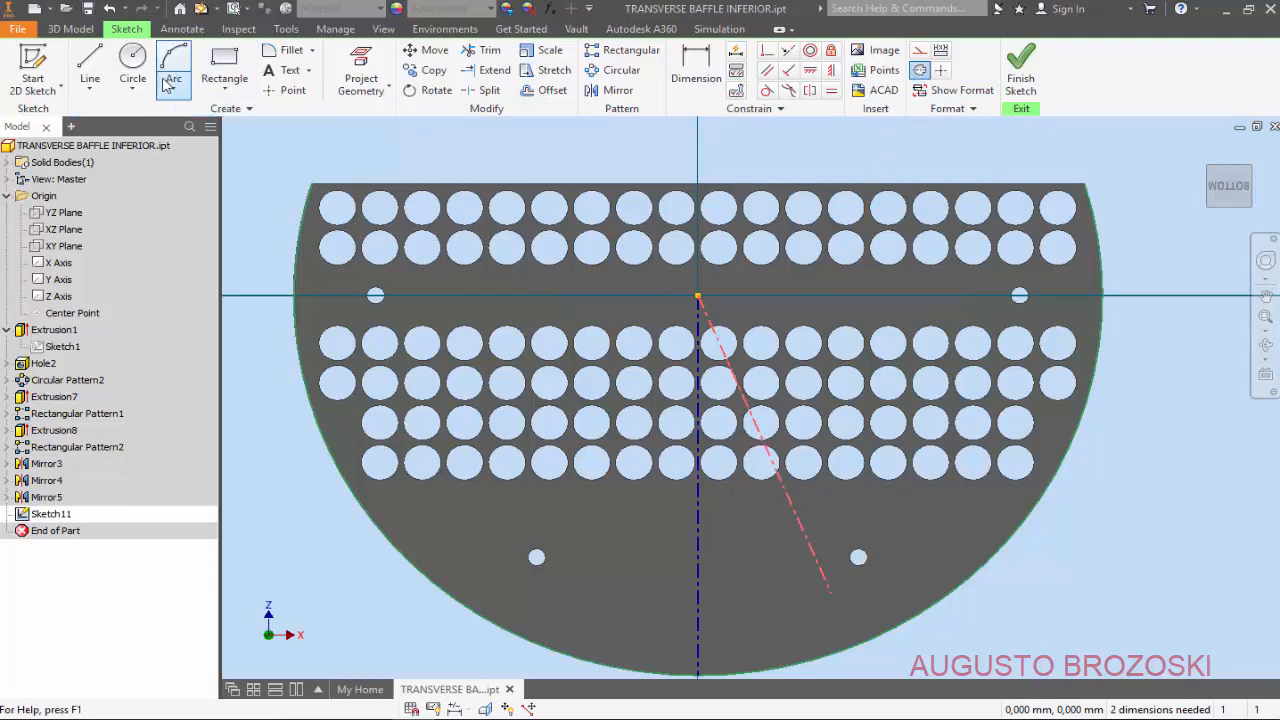
- Draw a circle centred on the slanted line's lower end and set its diameter to 26 mm, as in the PDF drawing
click(133, 60)
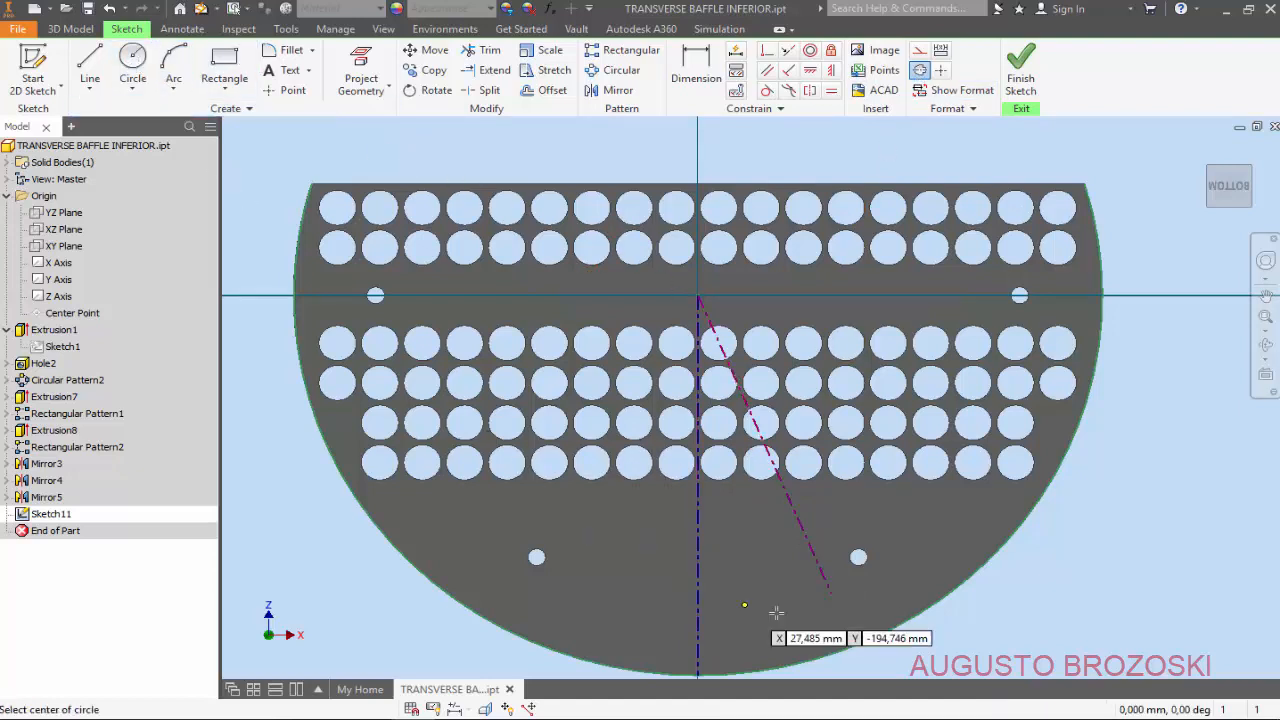
click(829, 592)
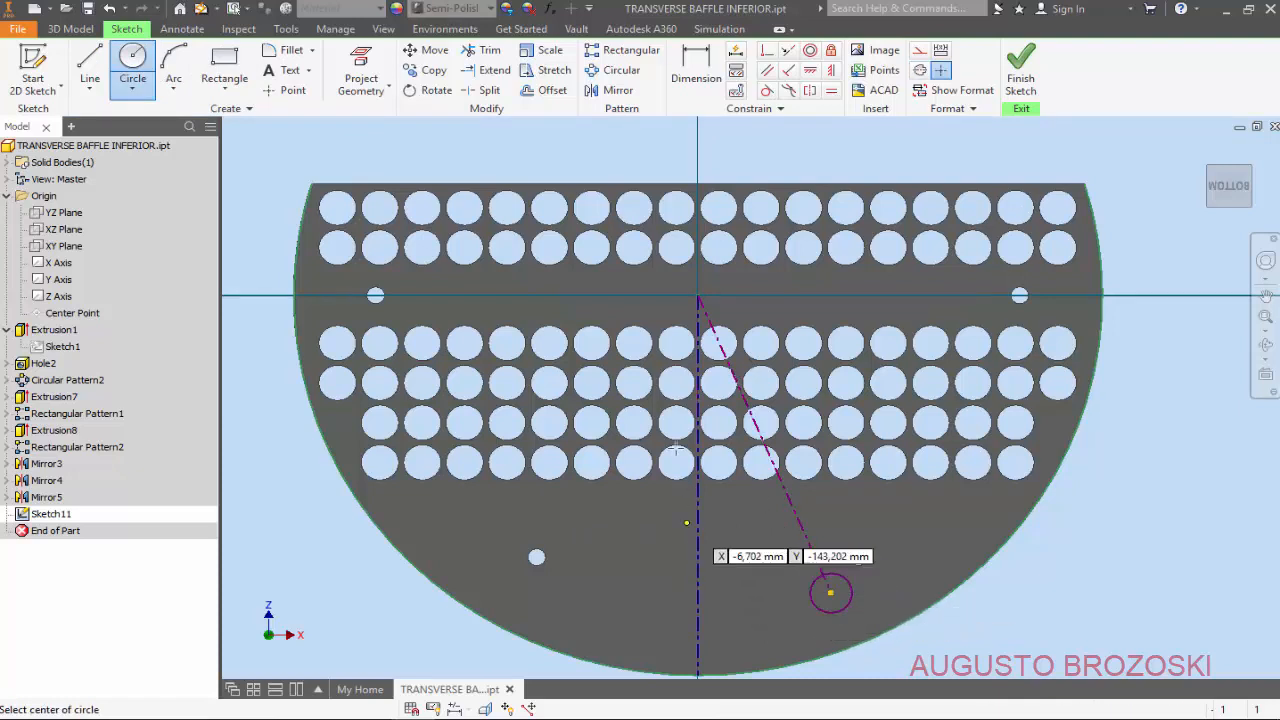
click(696, 68)
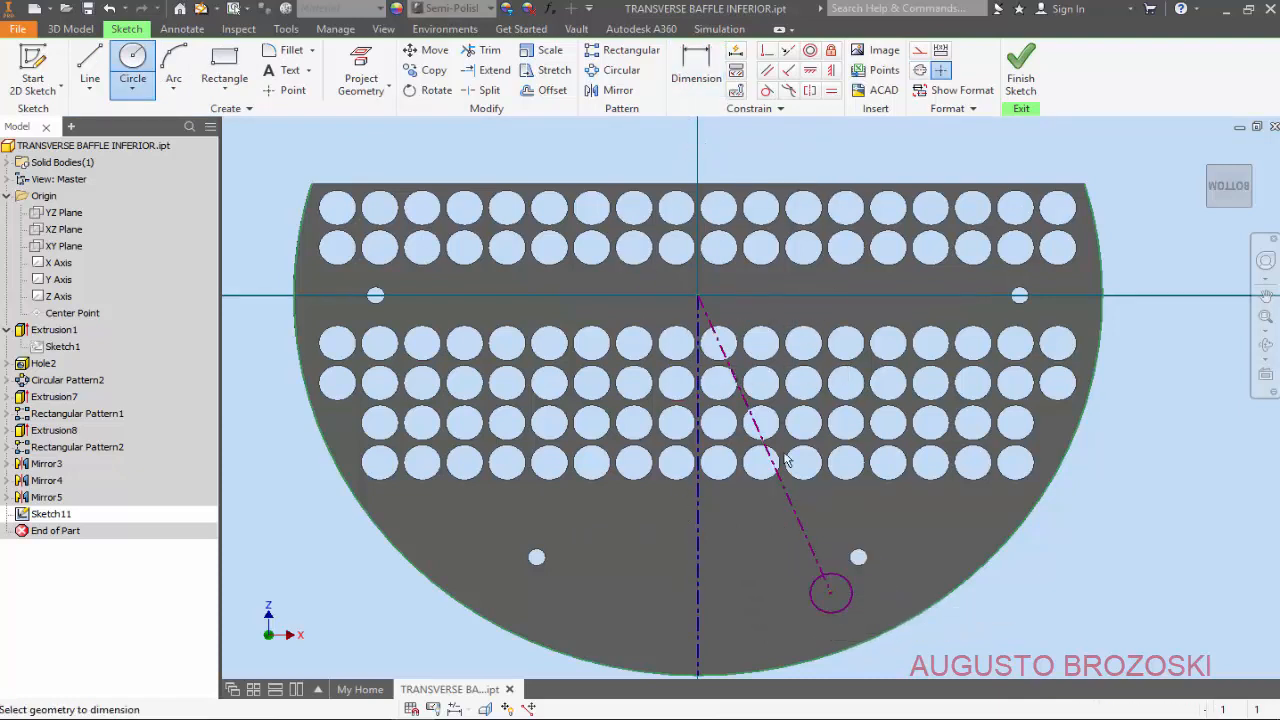
click(852, 594)
click(893, 598)
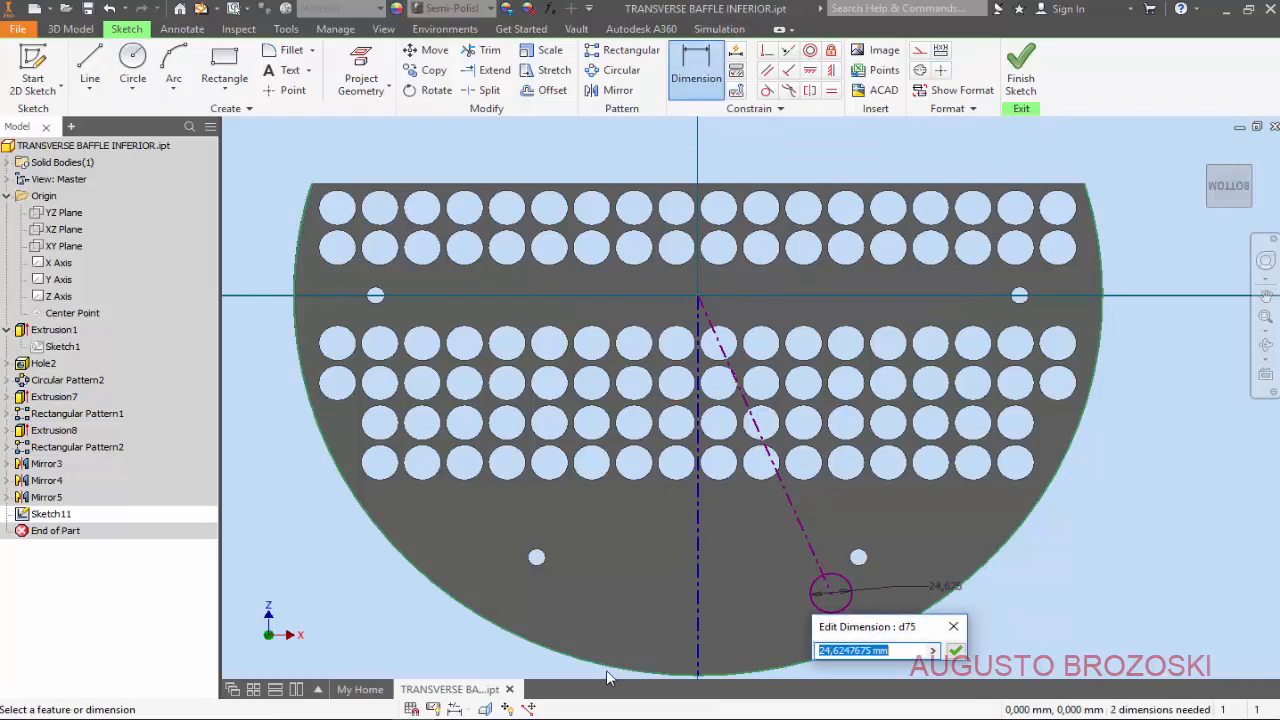
key(alt+Tab)
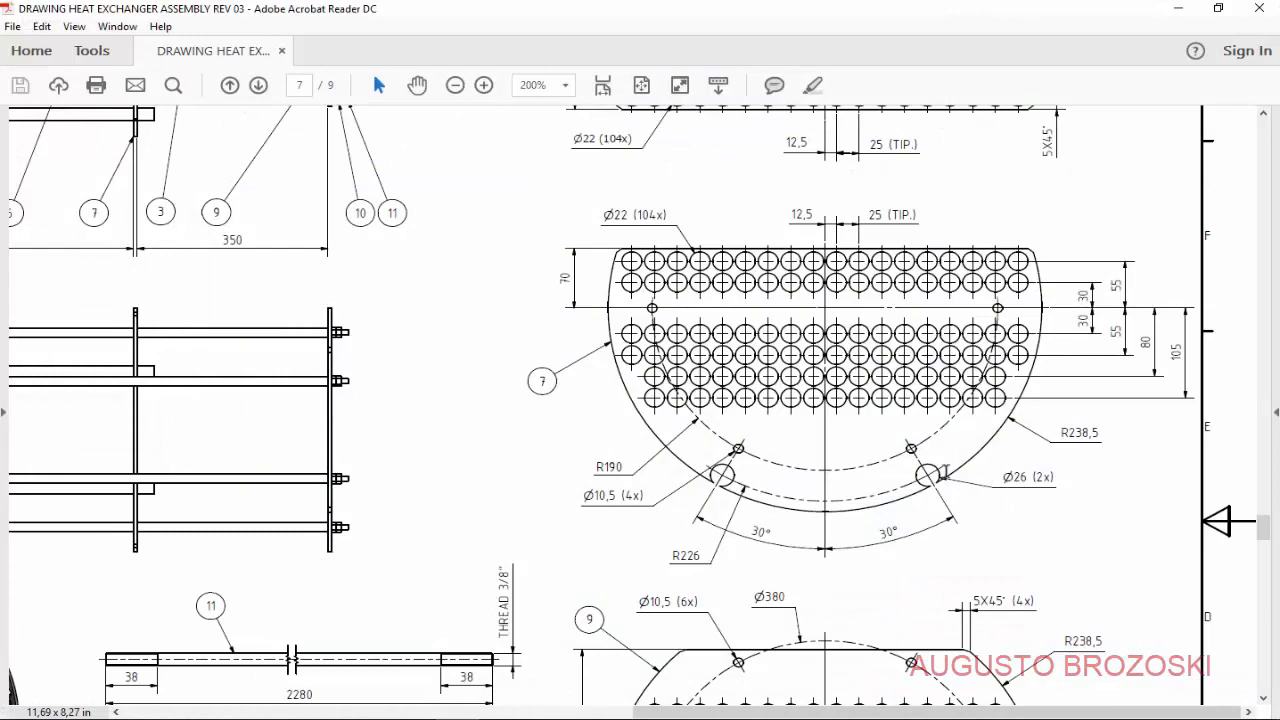
click(1174, 8)
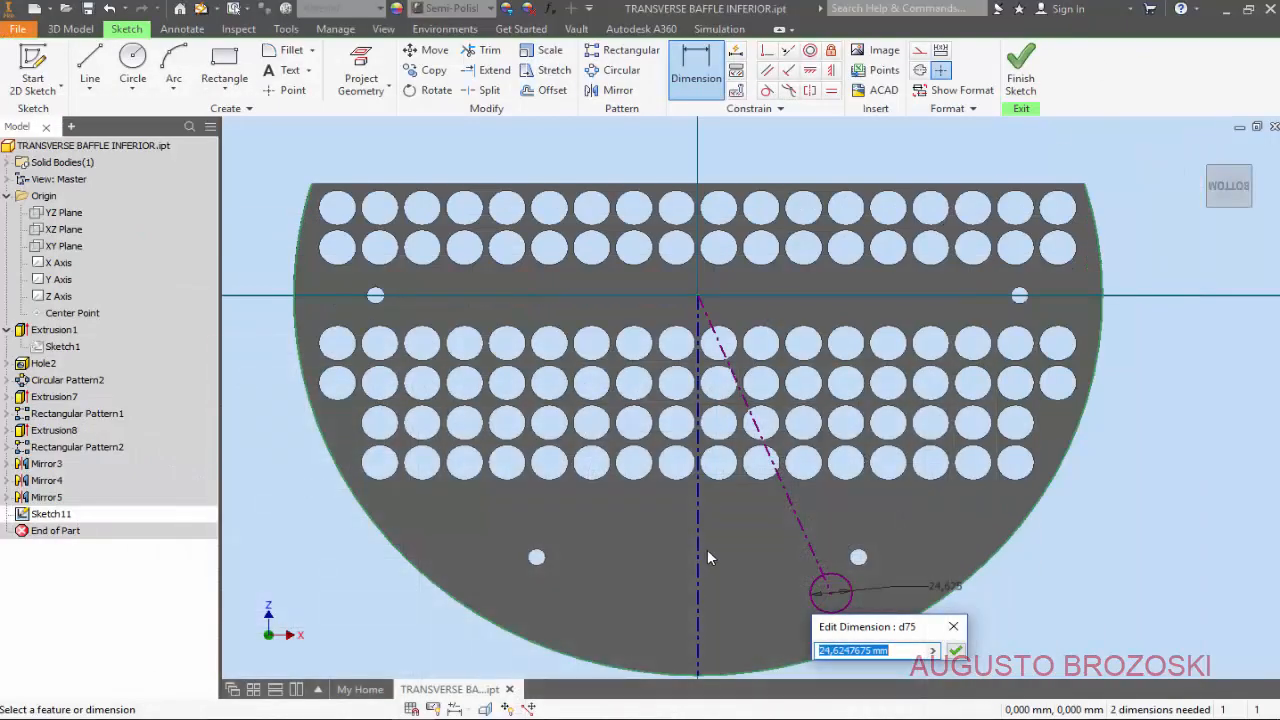
text(26)
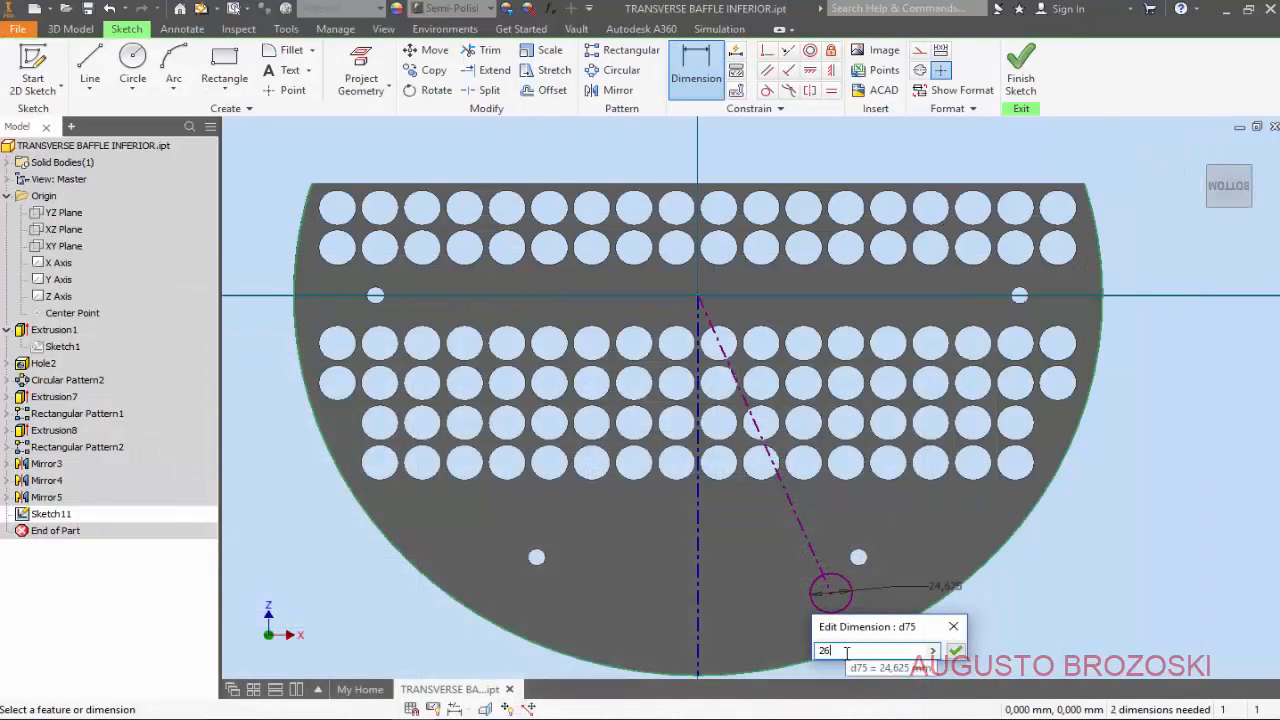
key(Return)
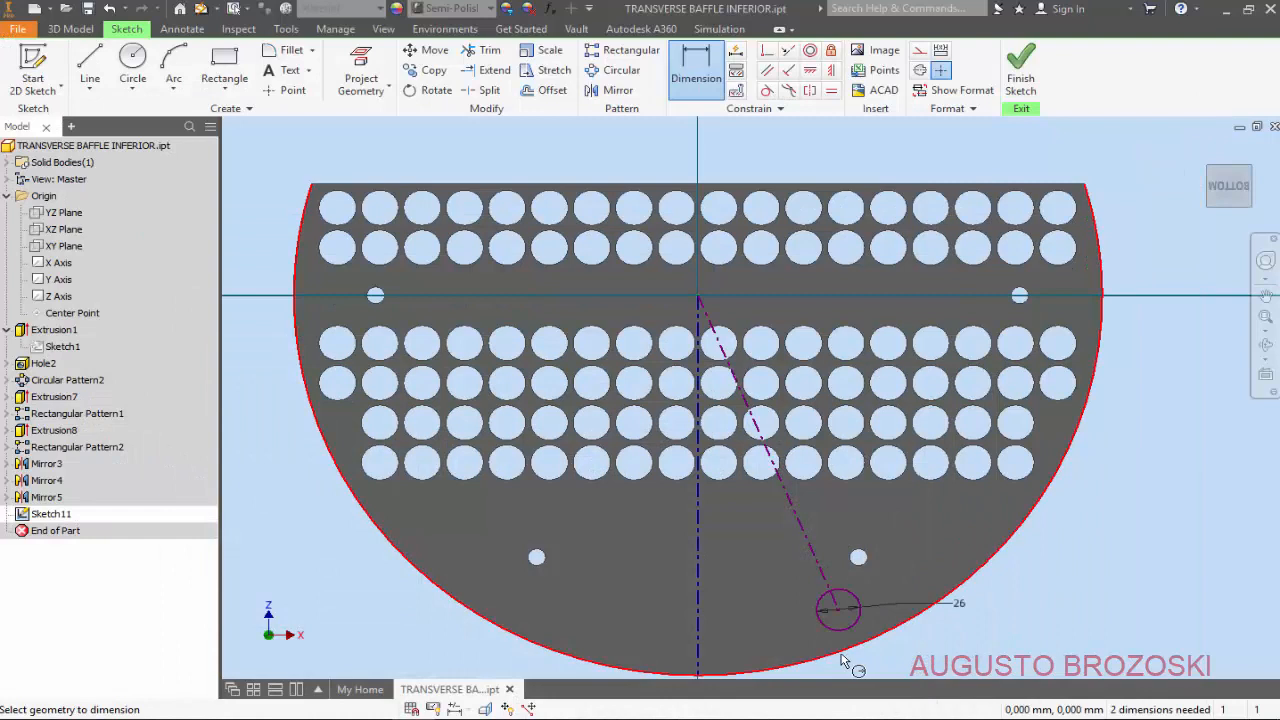
- Dimension the angle between the vertical and slanted centerlines and set it to 30°
click(698, 582)
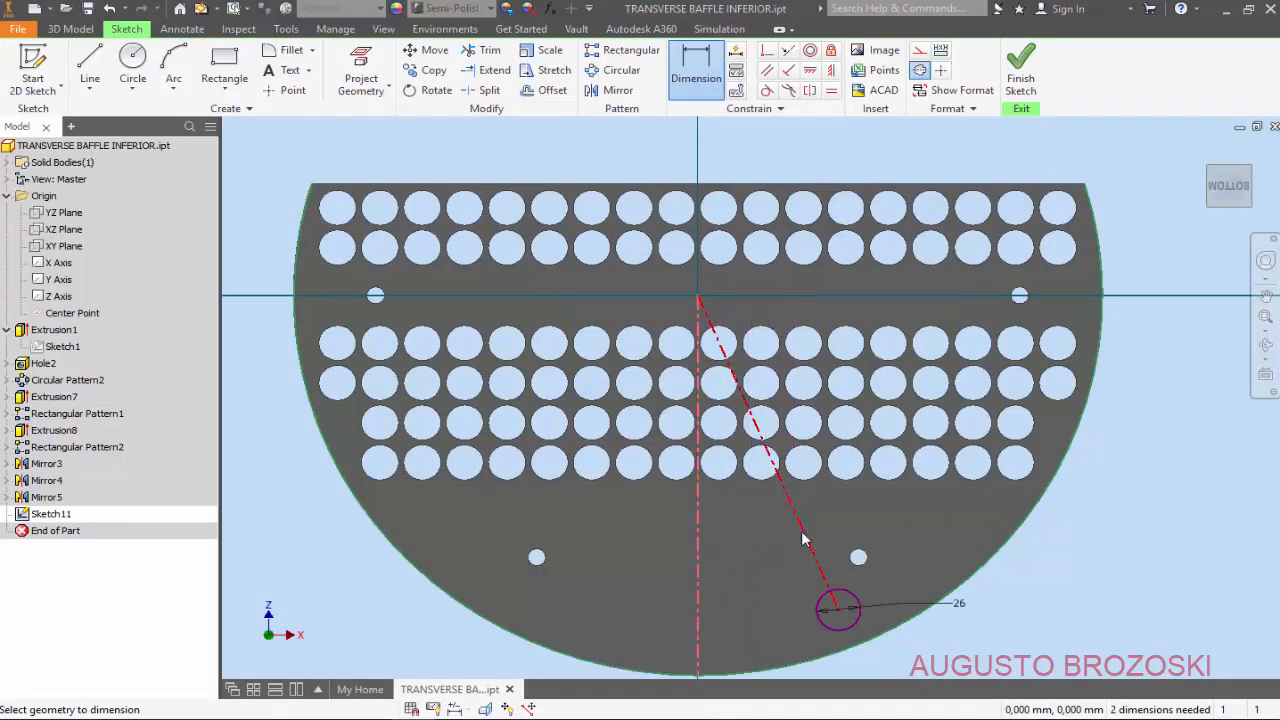
click(810, 545)
click(768, 570)
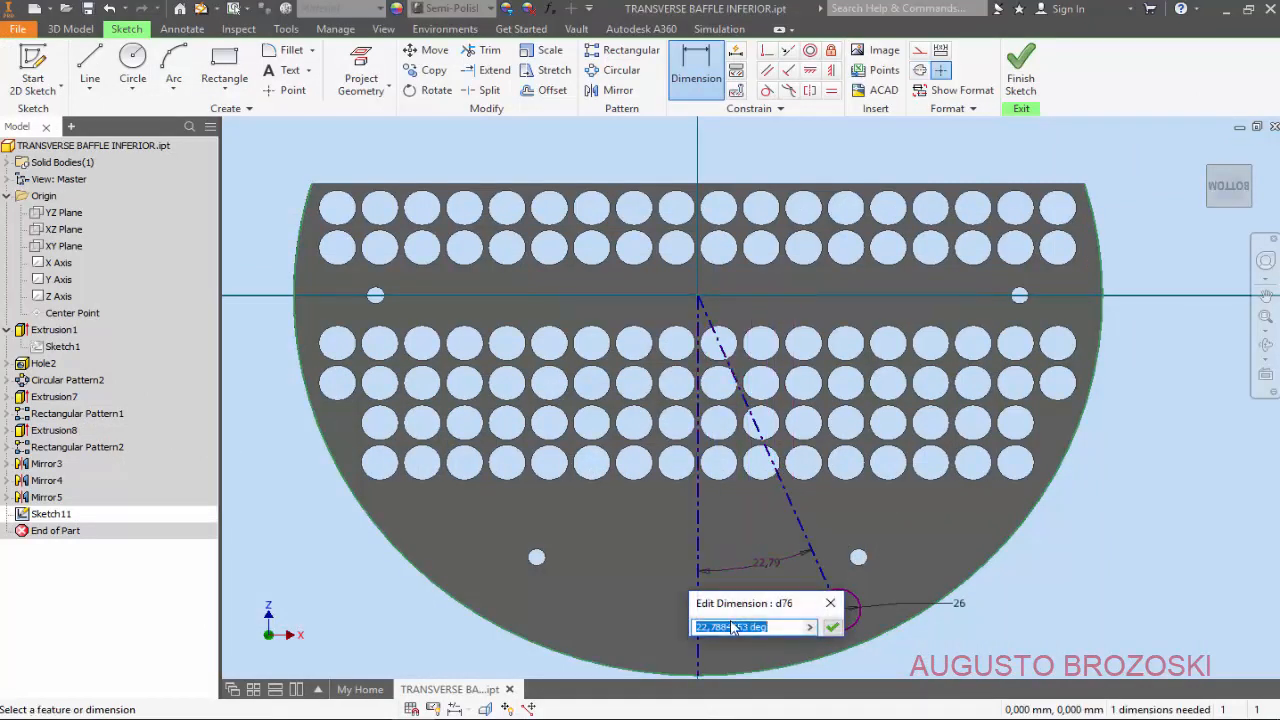
text(30)
key(Return)
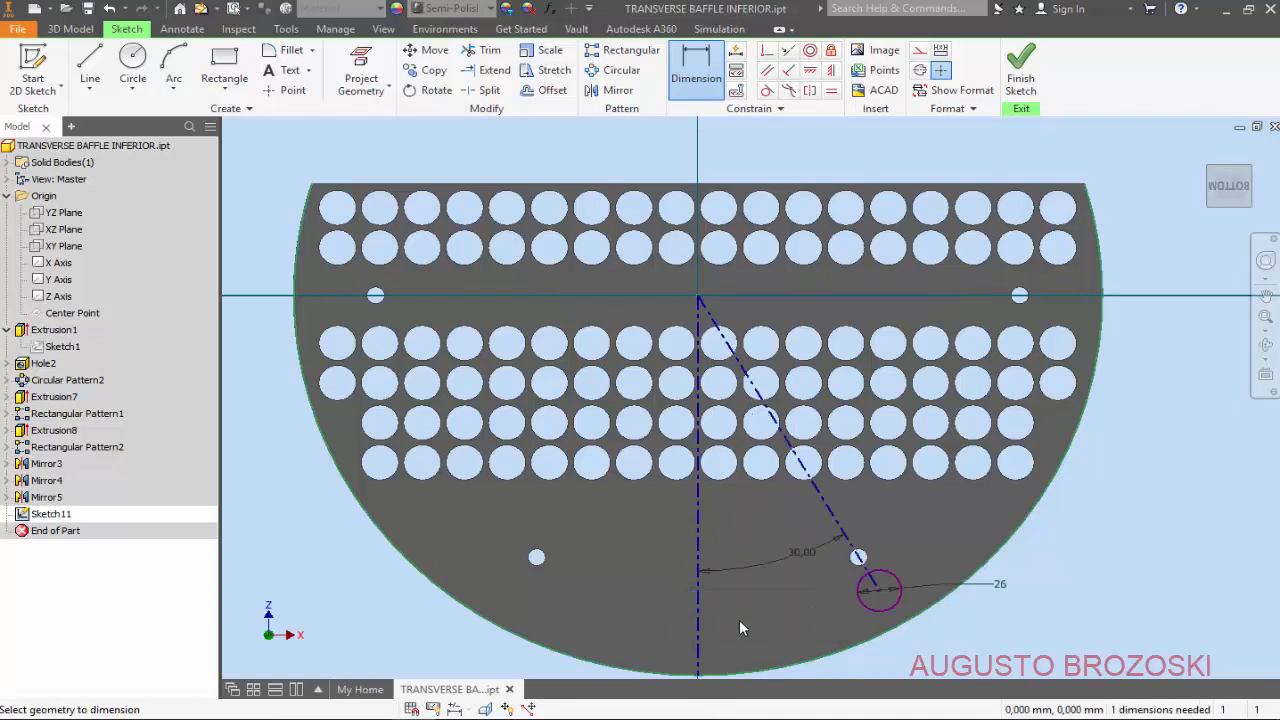
- Dimension the slanted centerline from the centre point to the circle's centre and set its length to 226 mm
click(820, 505)
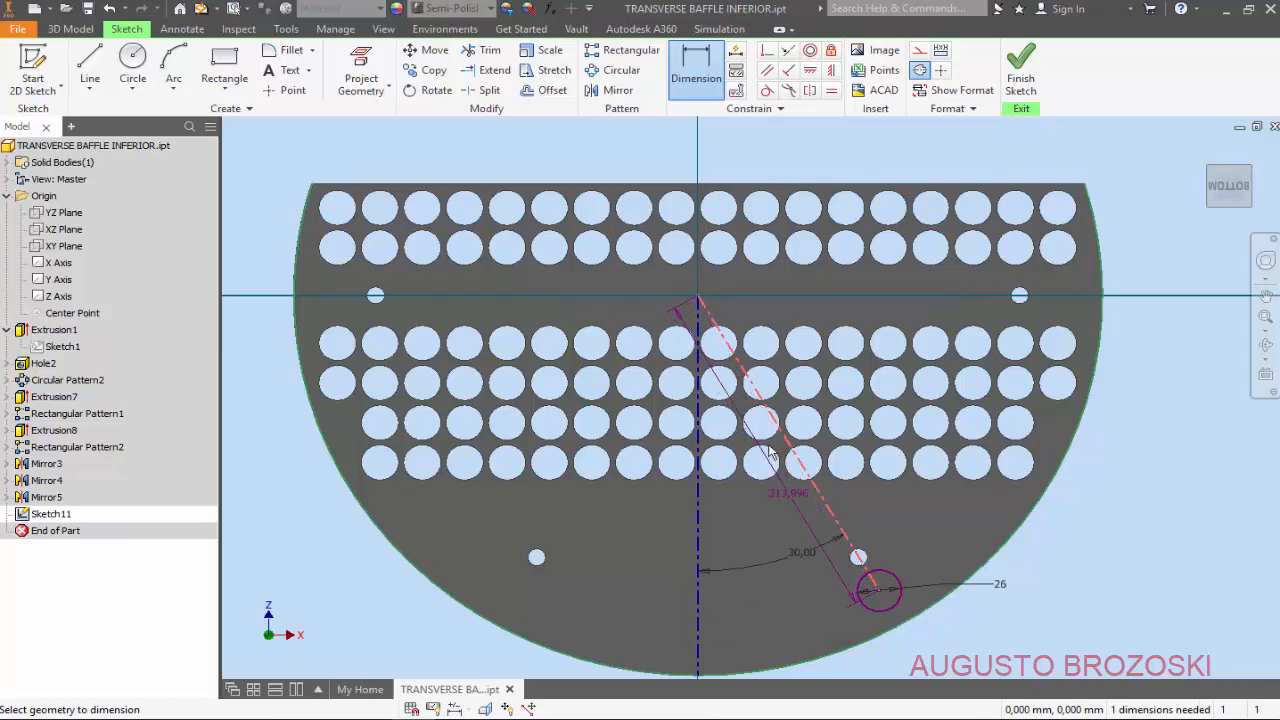
click(778, 468)
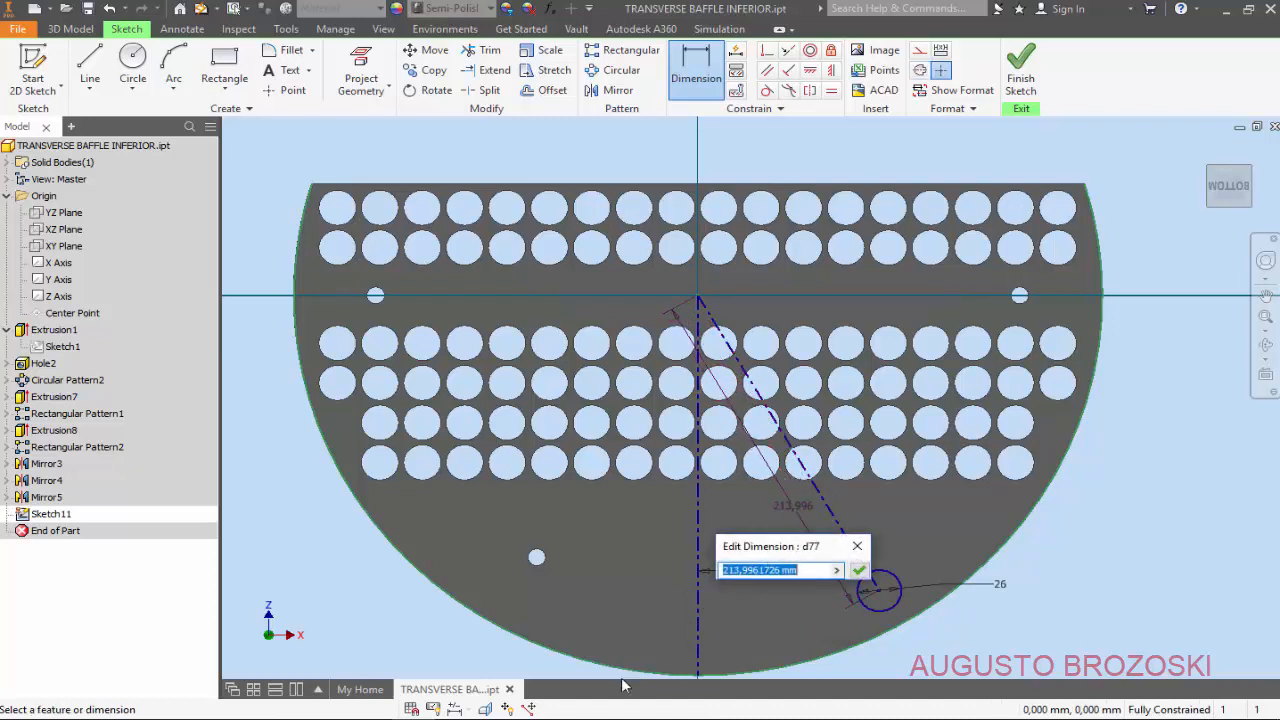
click(452, 717)
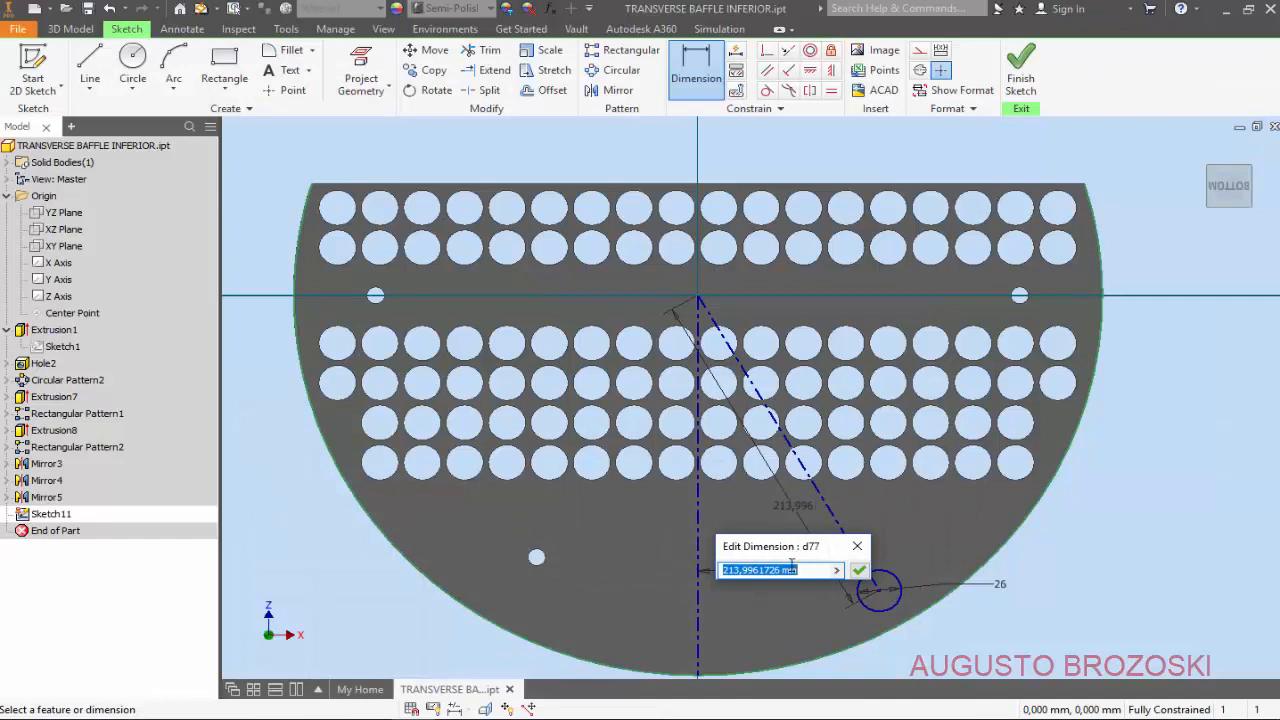
text(226)
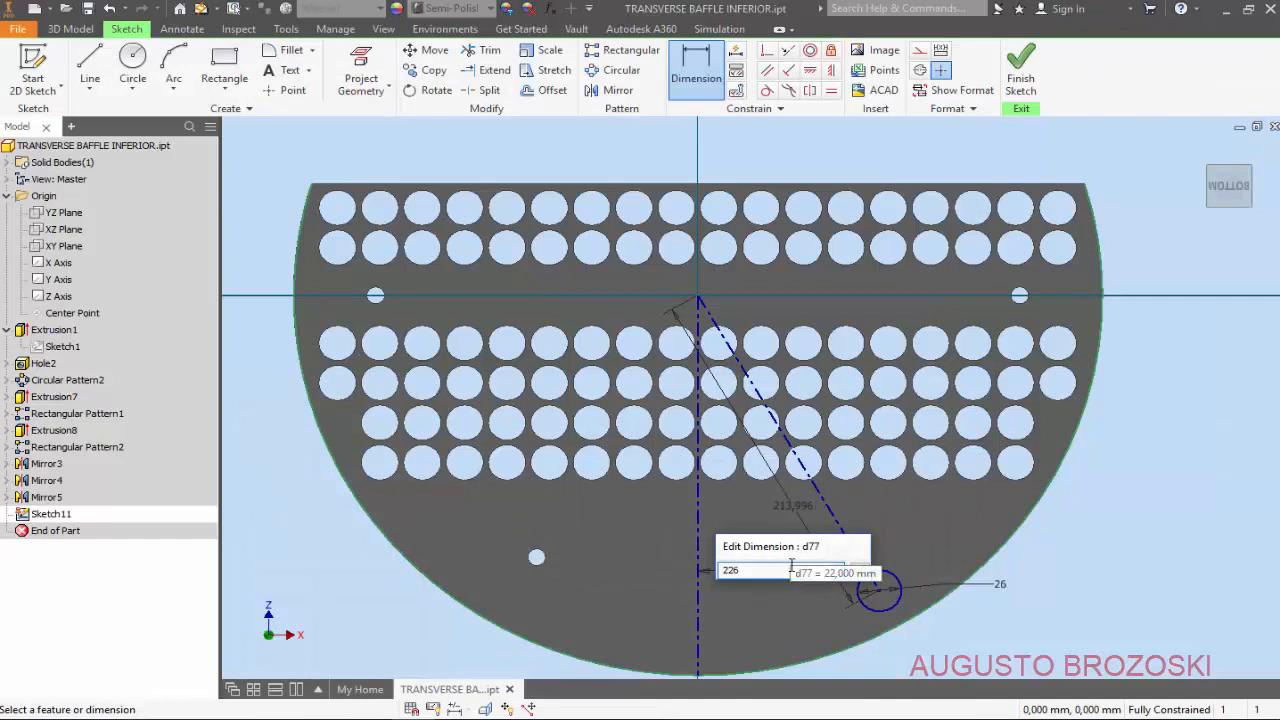
key(Return)
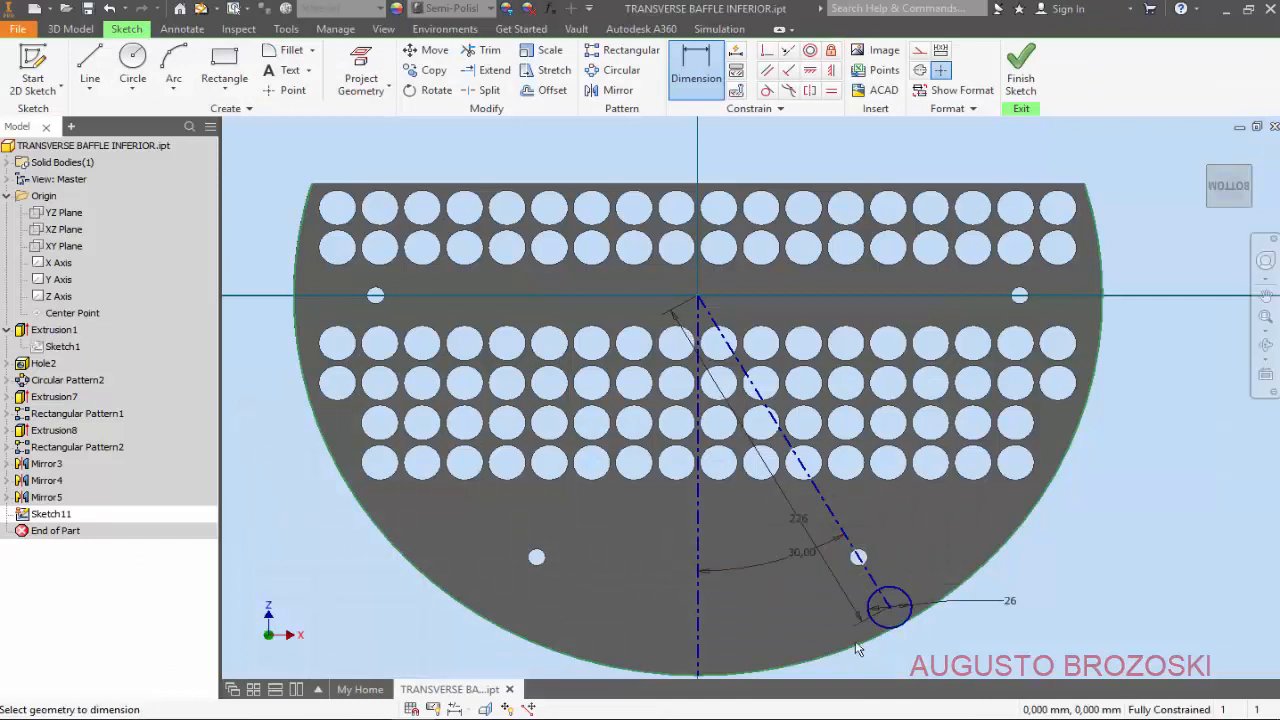
key(Escape)
click(871, 577)
mouse_move(891, 608)
mouse_down()
mouse_move(935, 605)
mouse_move(886, 608)
mouse_up()
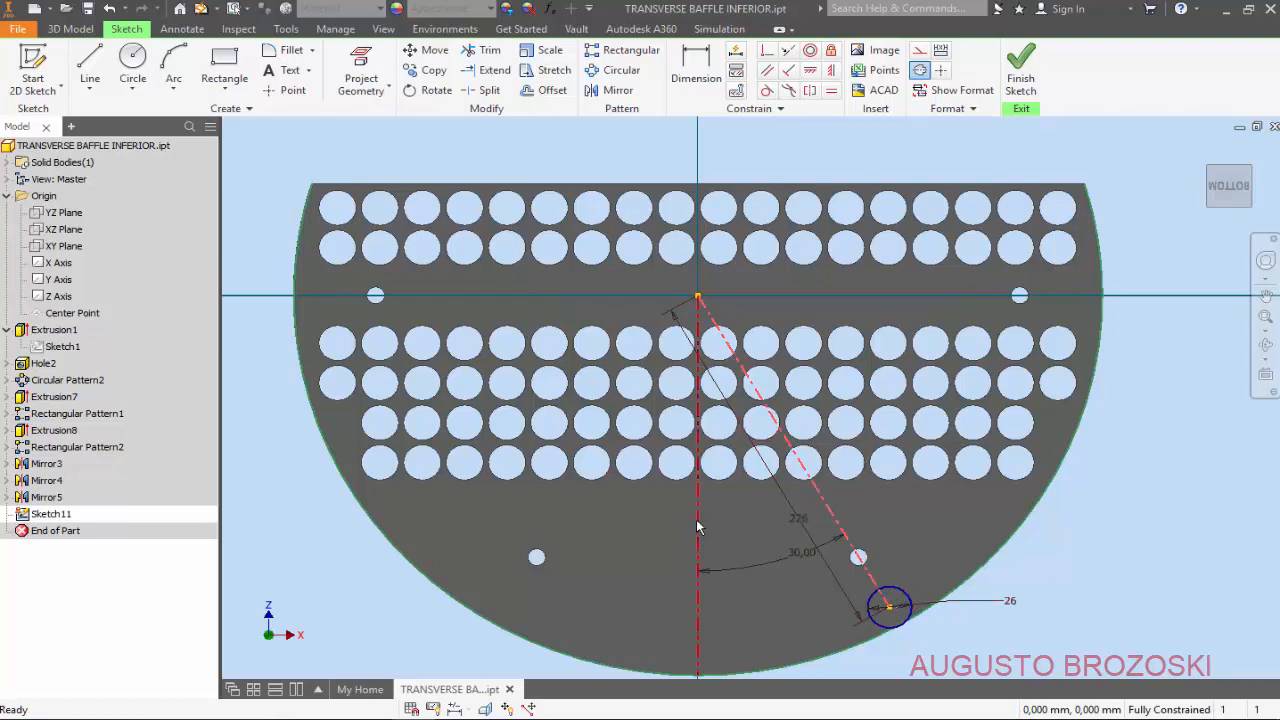
- Finish the sketch and extrude the Ø26 circle as a cut through the baffle with the extent set to All
click(1020, 68)
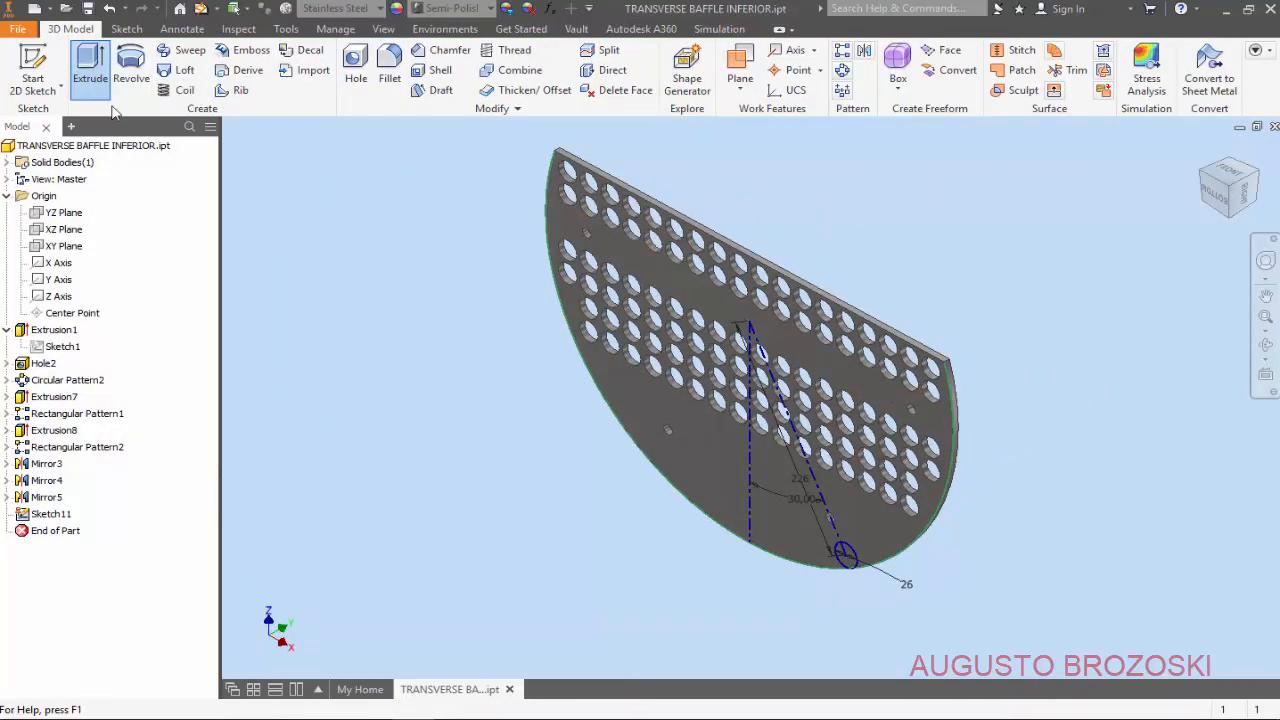
click(89, 70)
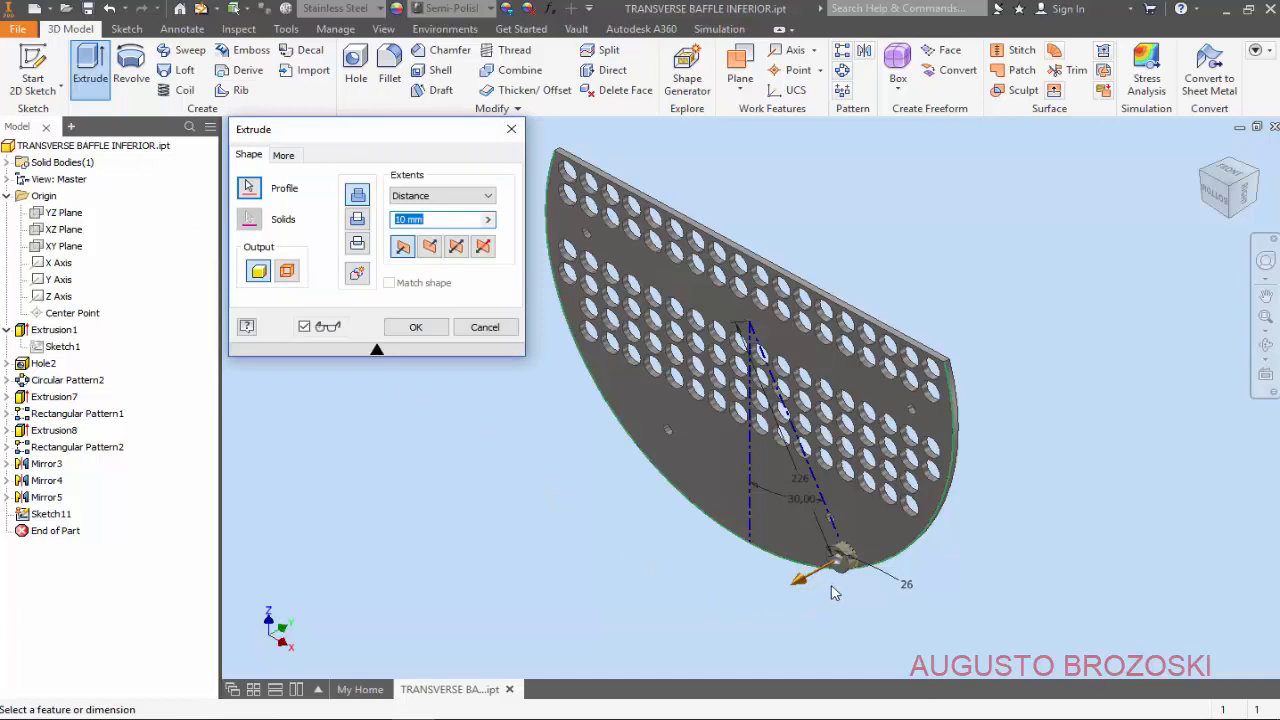
scroll(846, 574, down, 7)
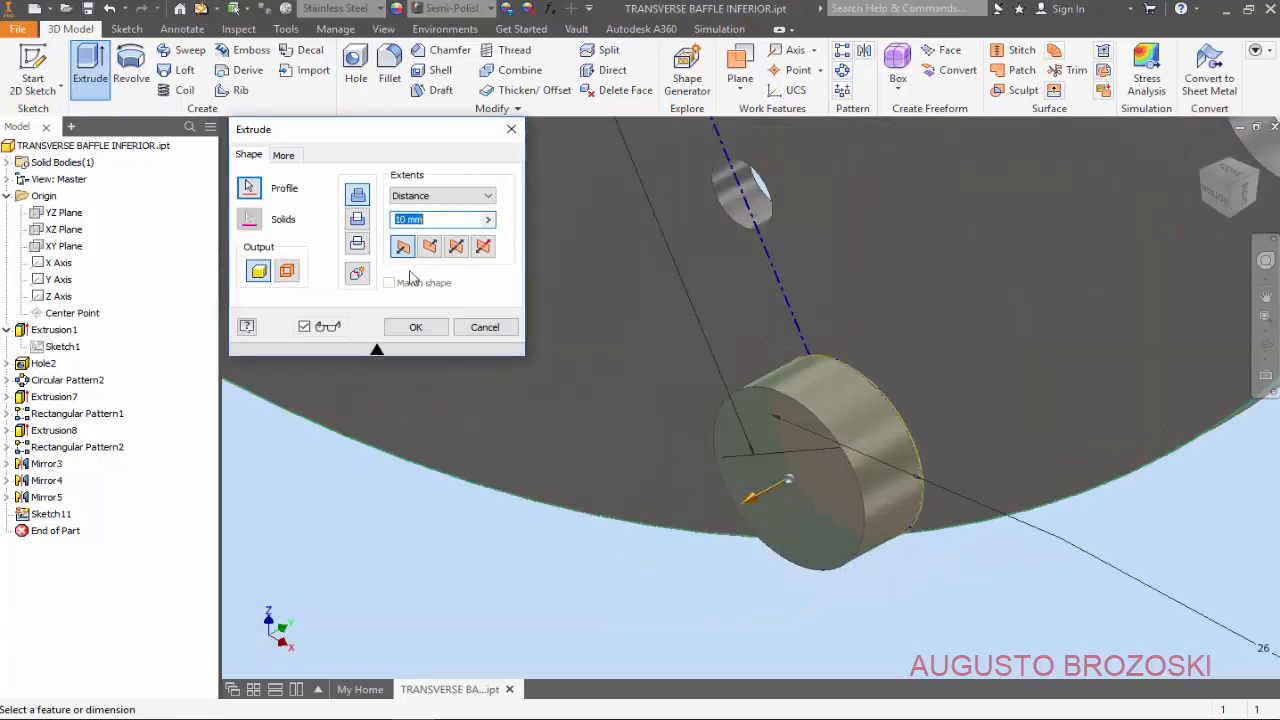
click(358, 219)
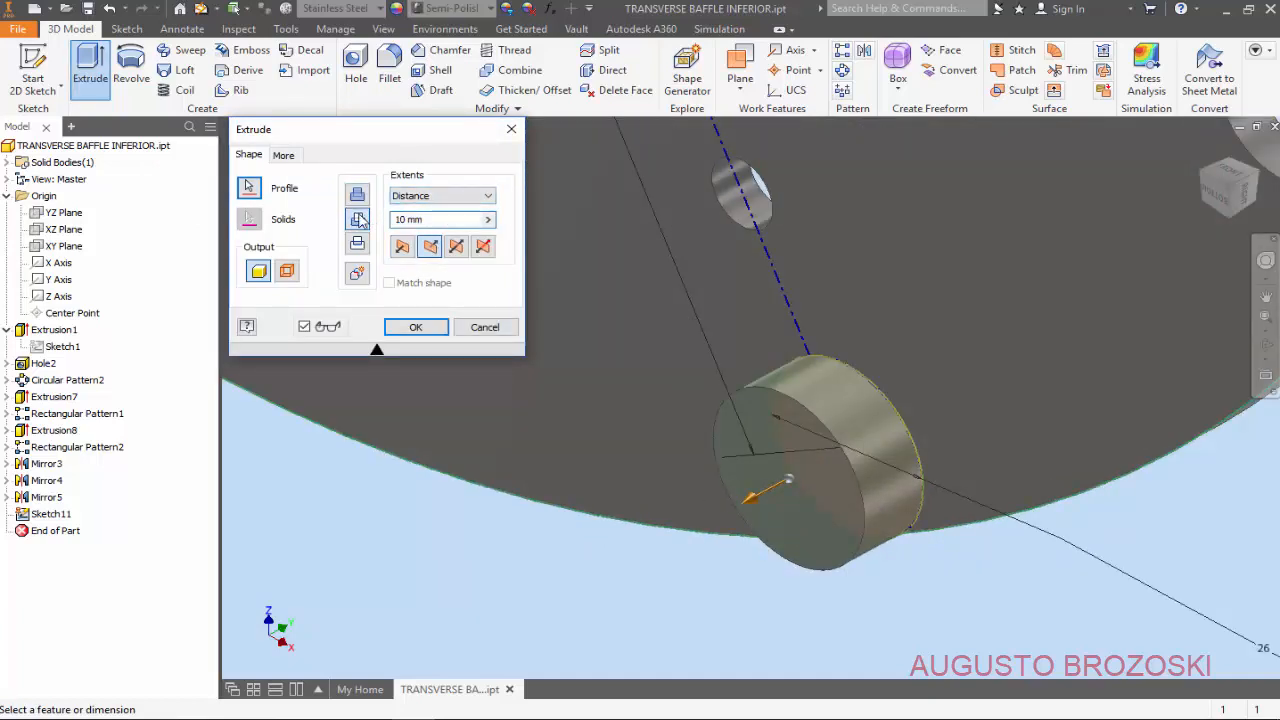
click(448, 196)
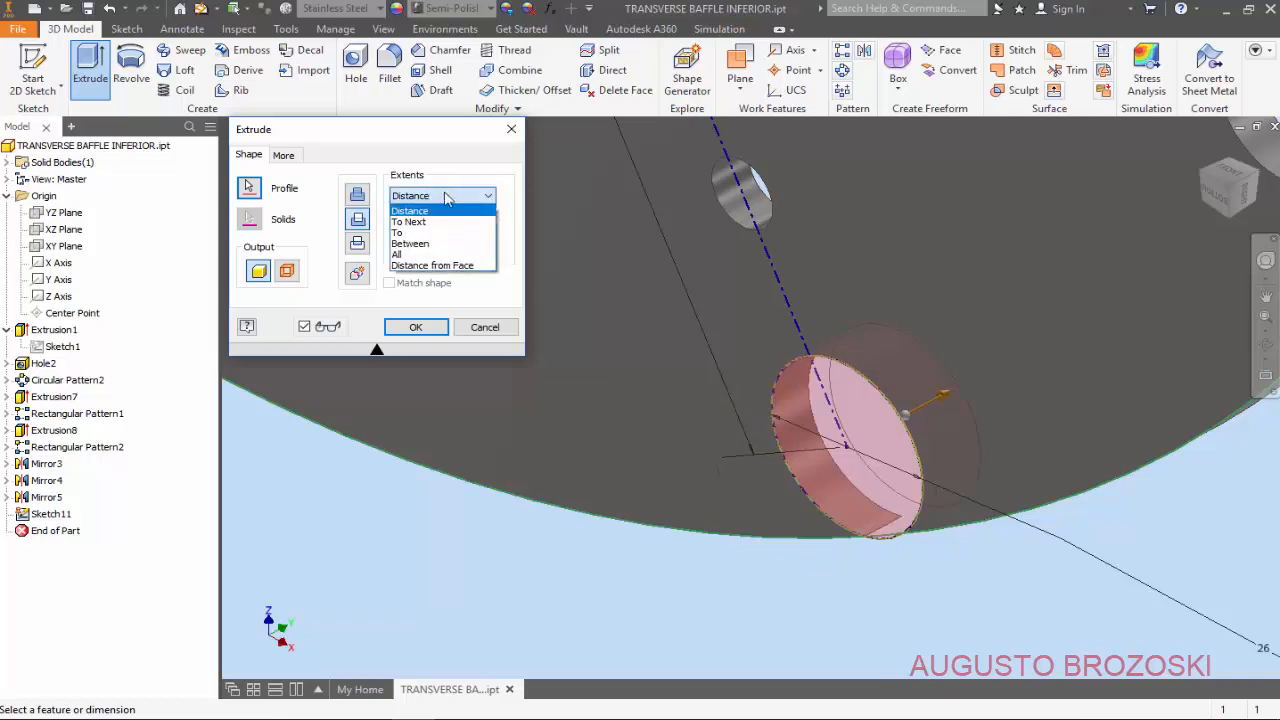
click(425, 256)
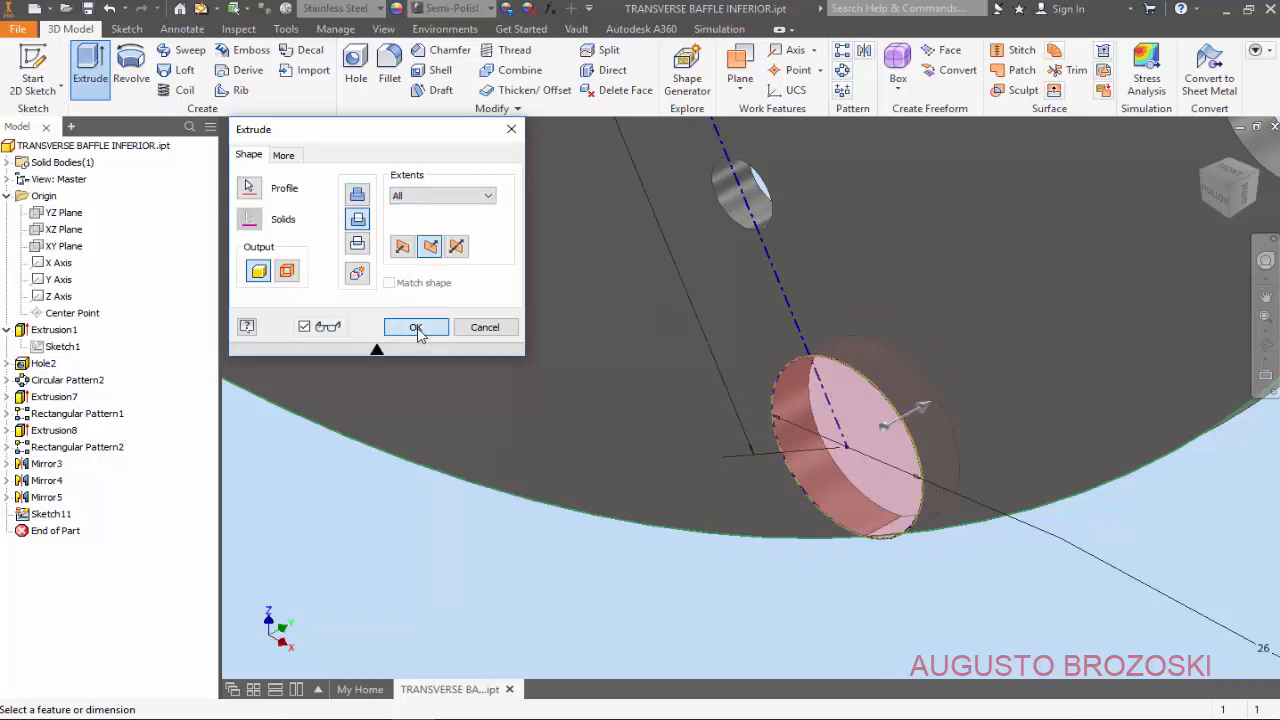
key(Return)
- Circular-pattern the Ø26 cut about the Y axis with 2 occurrences over 60°, return to the home view, and save the part
scroll(606, 451, down, 5)
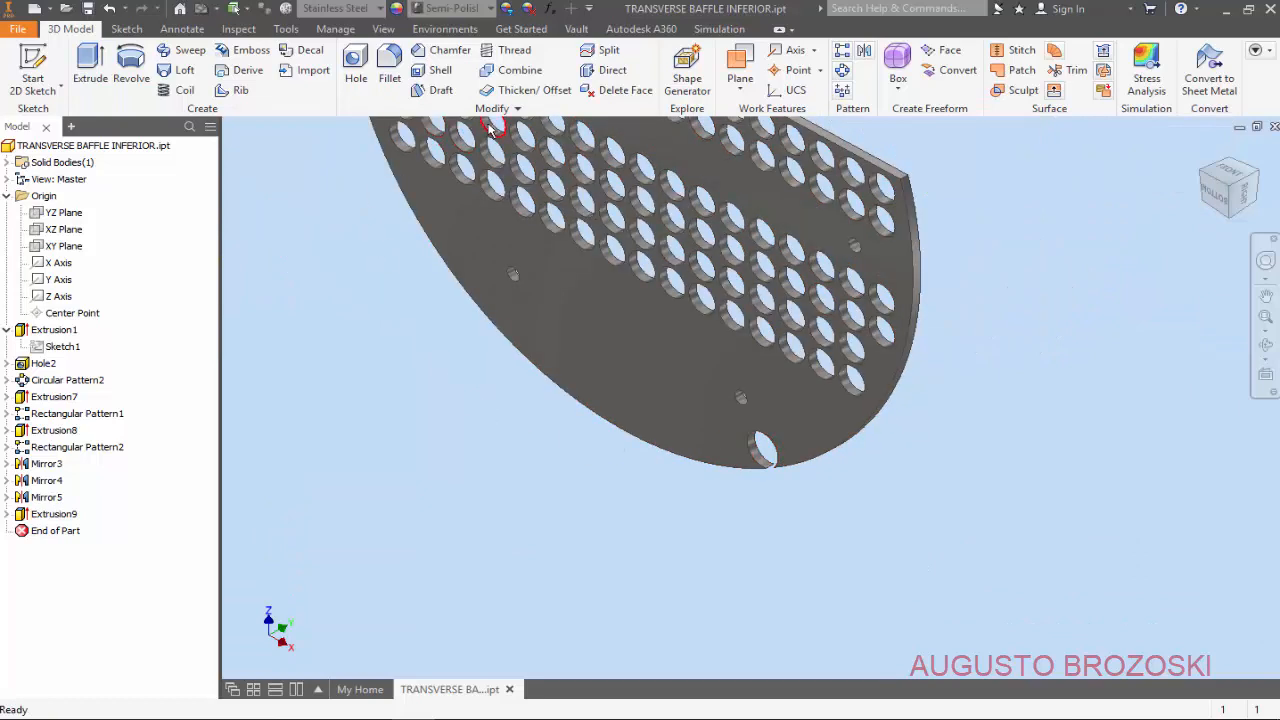
click(842, 70)
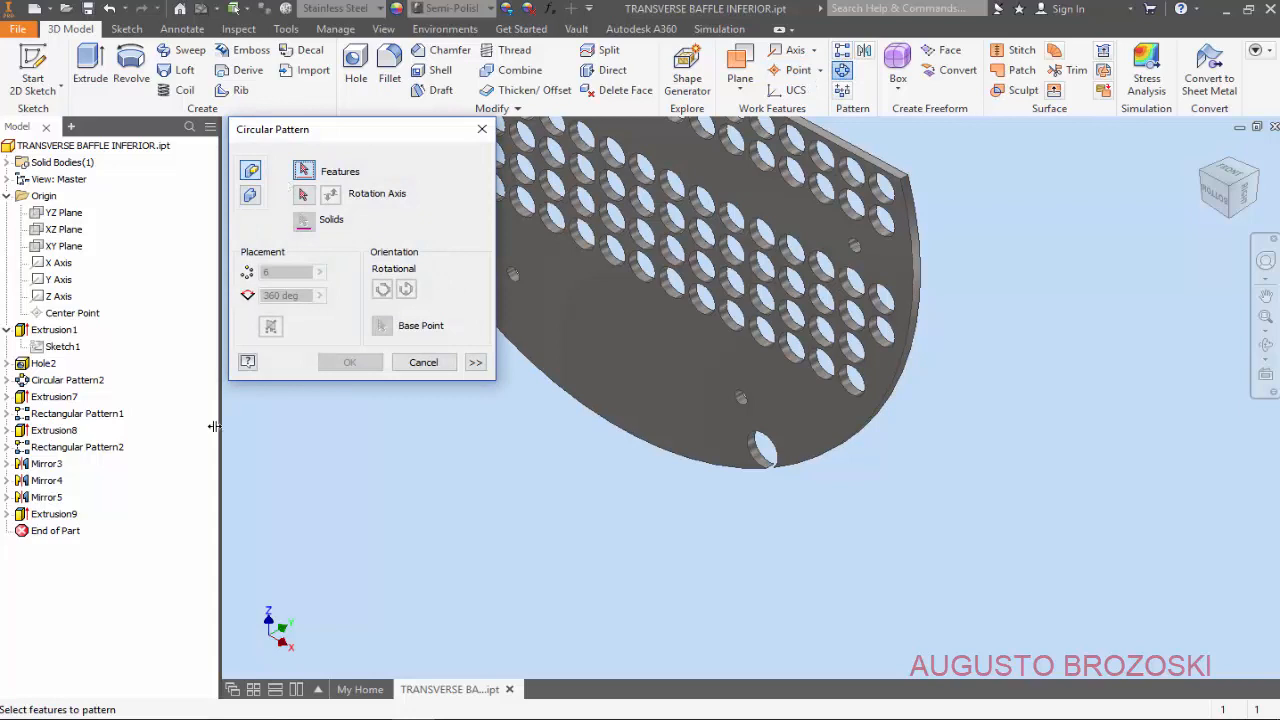
click(54, 513)
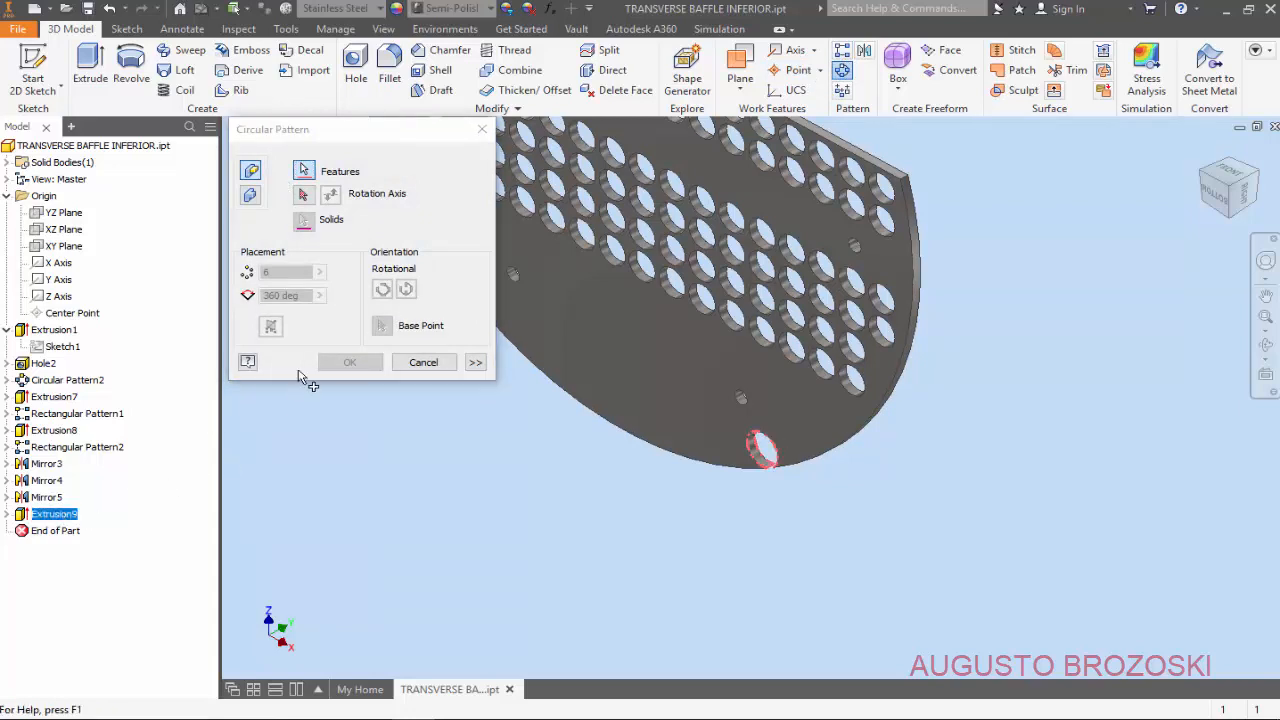
click(305, 196)
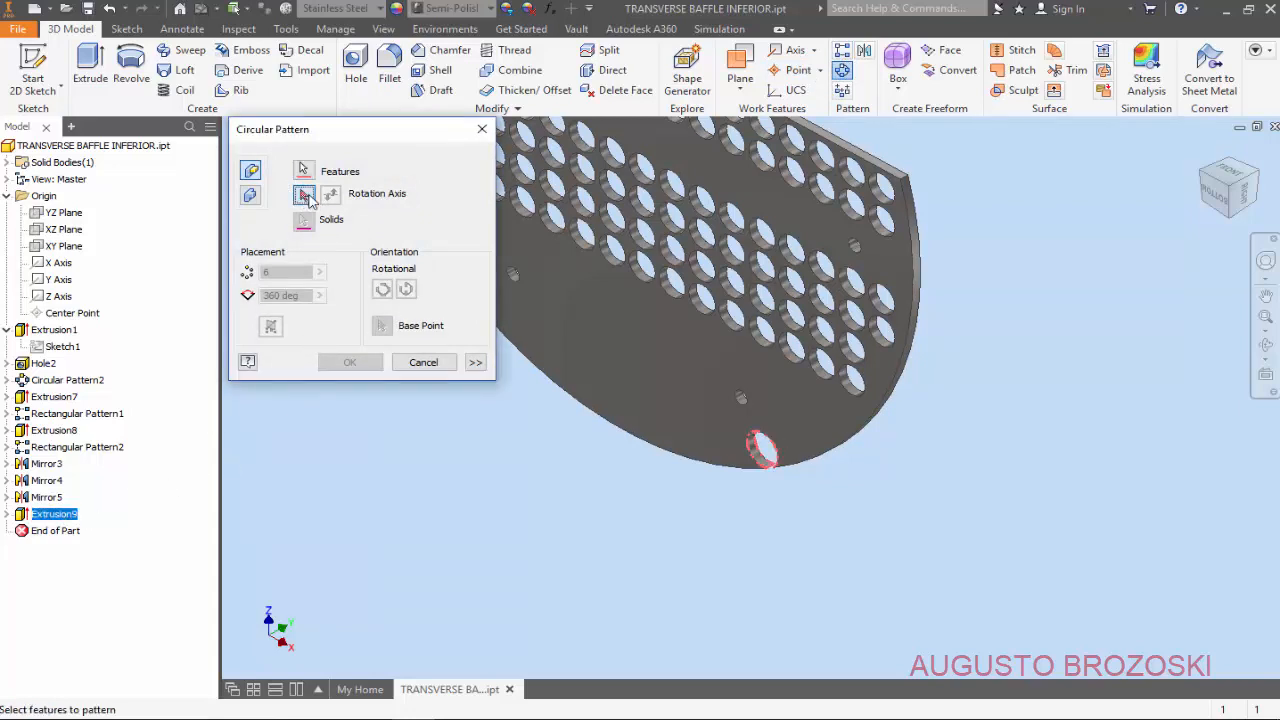
scroll(702, 443, down, 4)
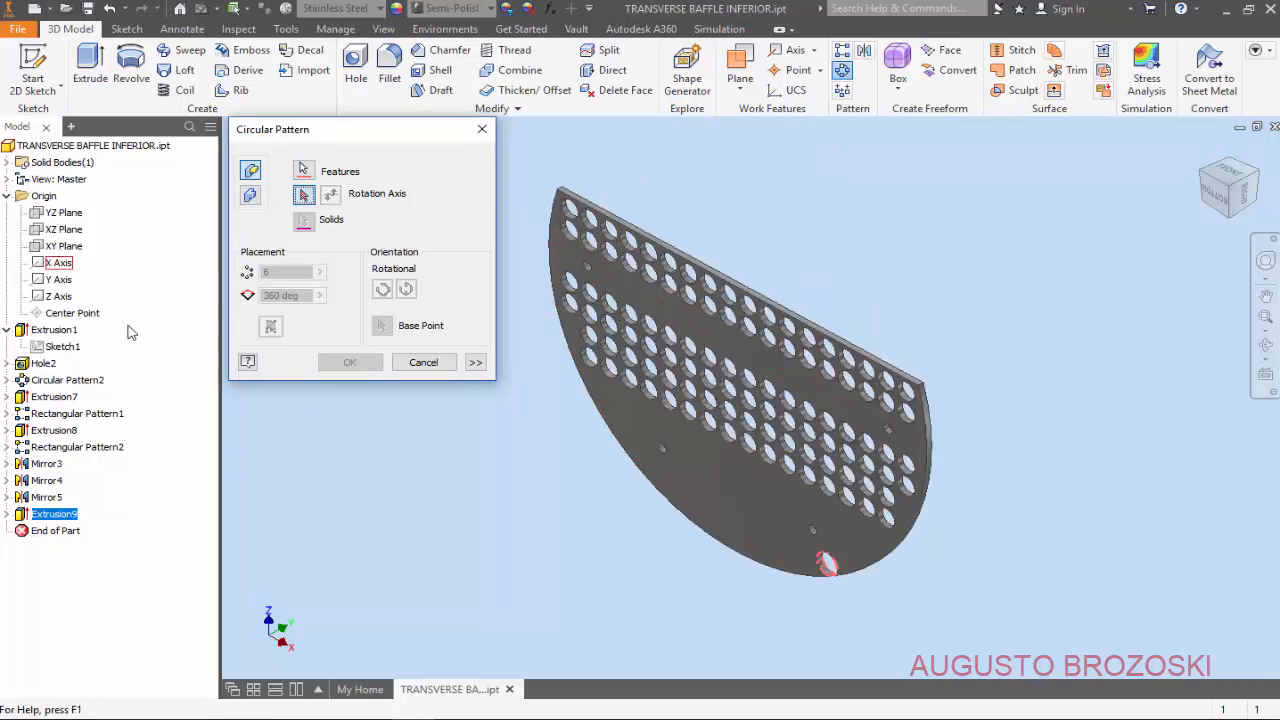
click(52, 281)
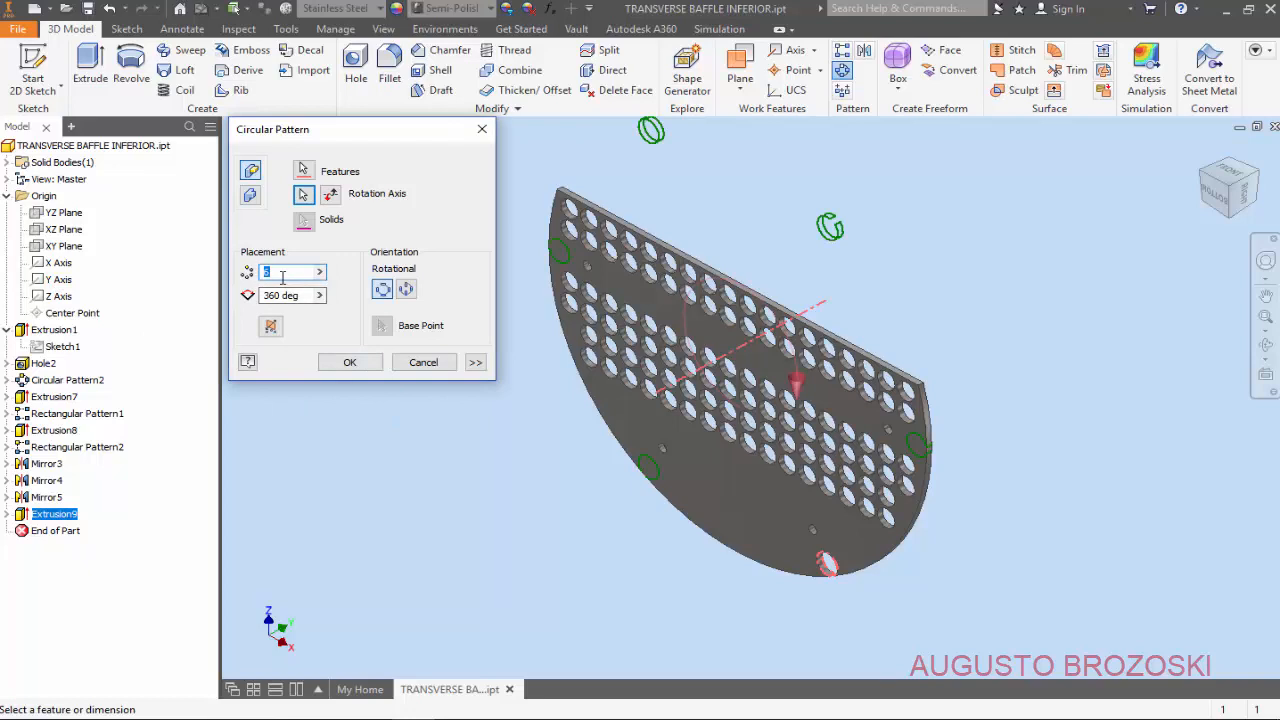
text(2)
key(Tab)
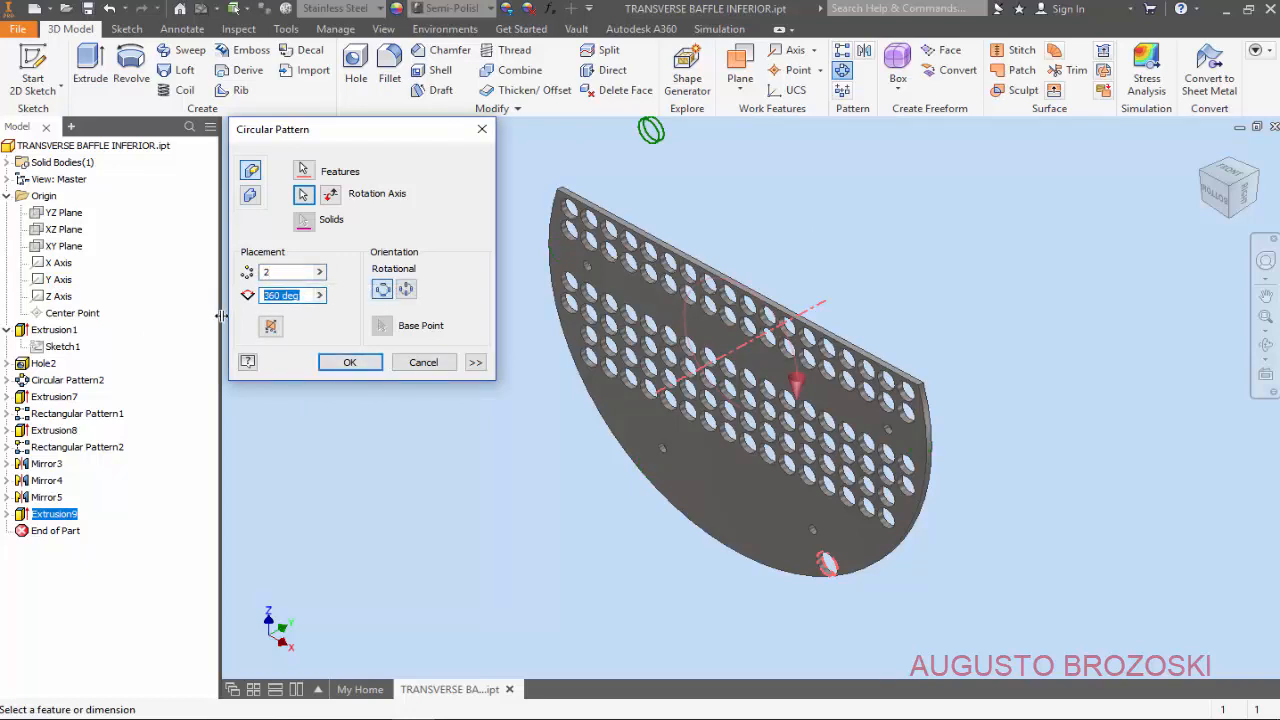
text(60)
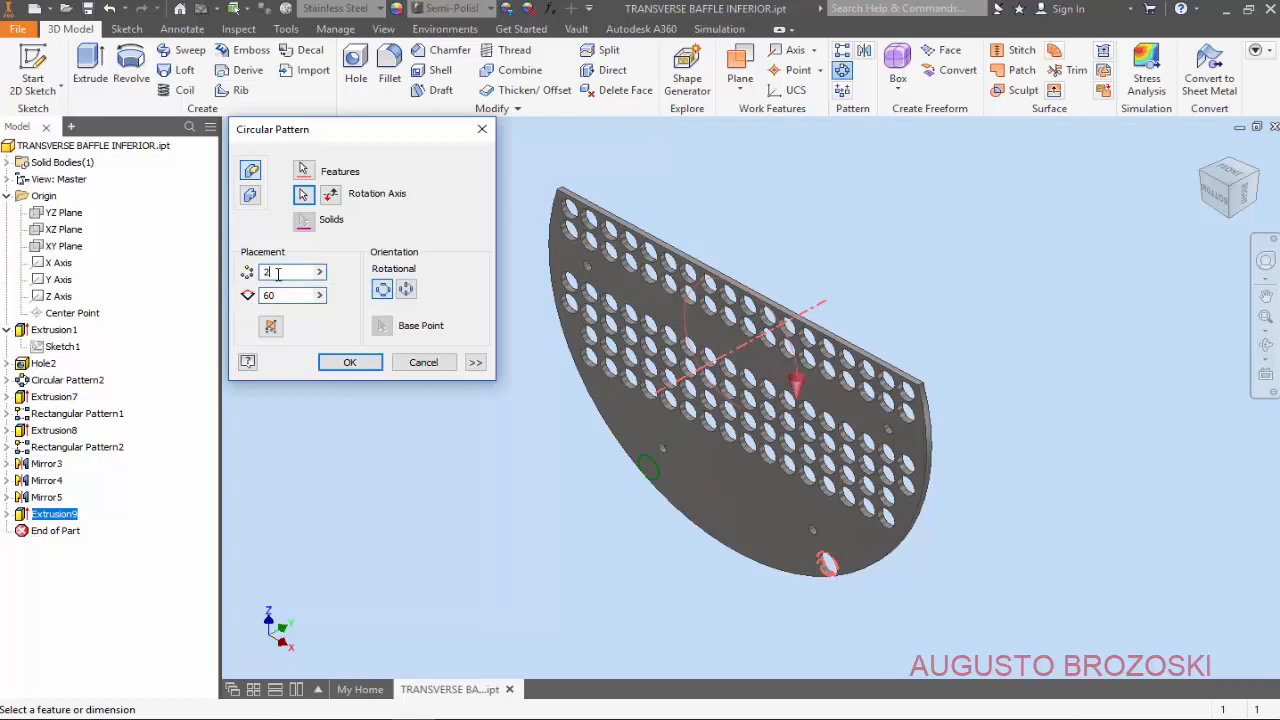
click(336, 362)
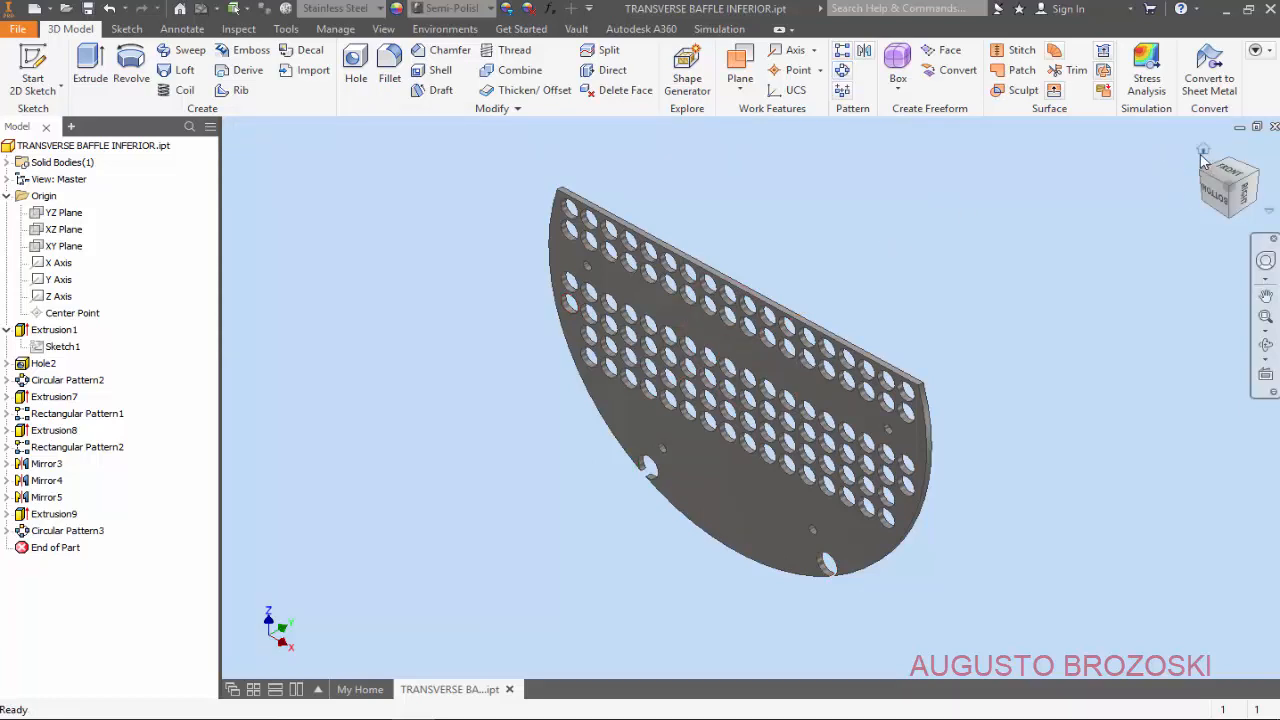
click(1202, 151)
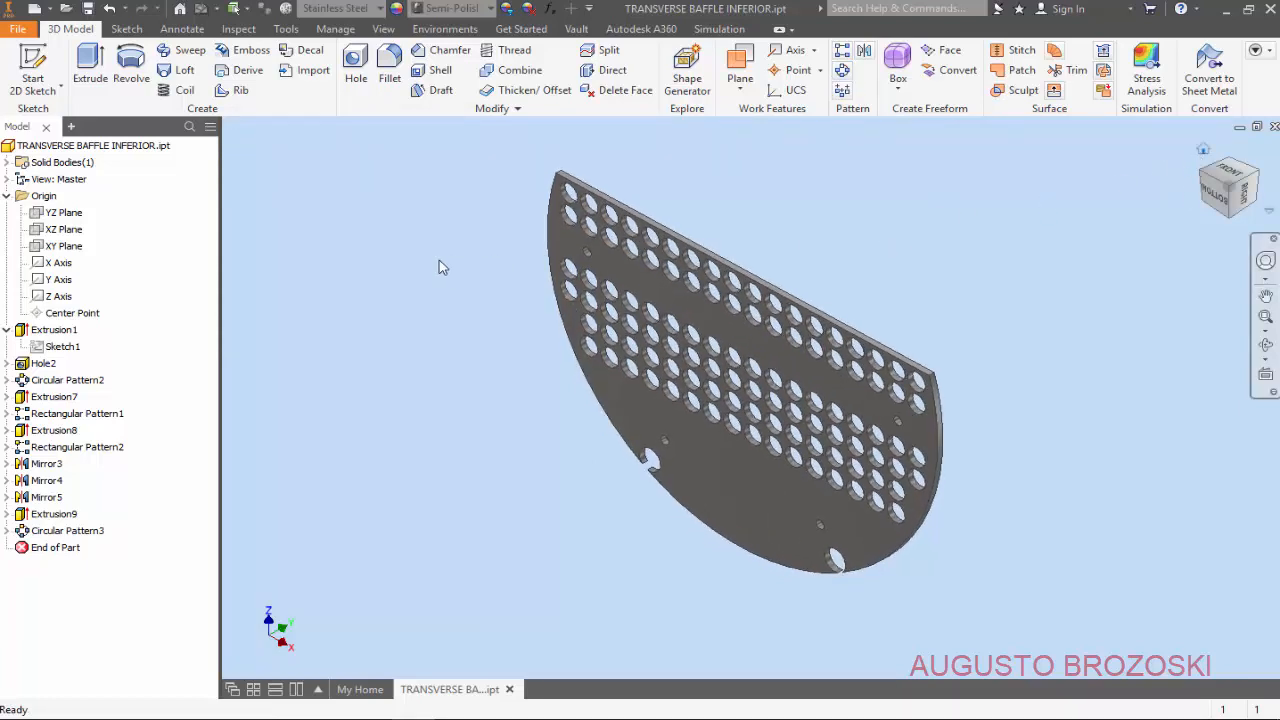
click(86, 8)
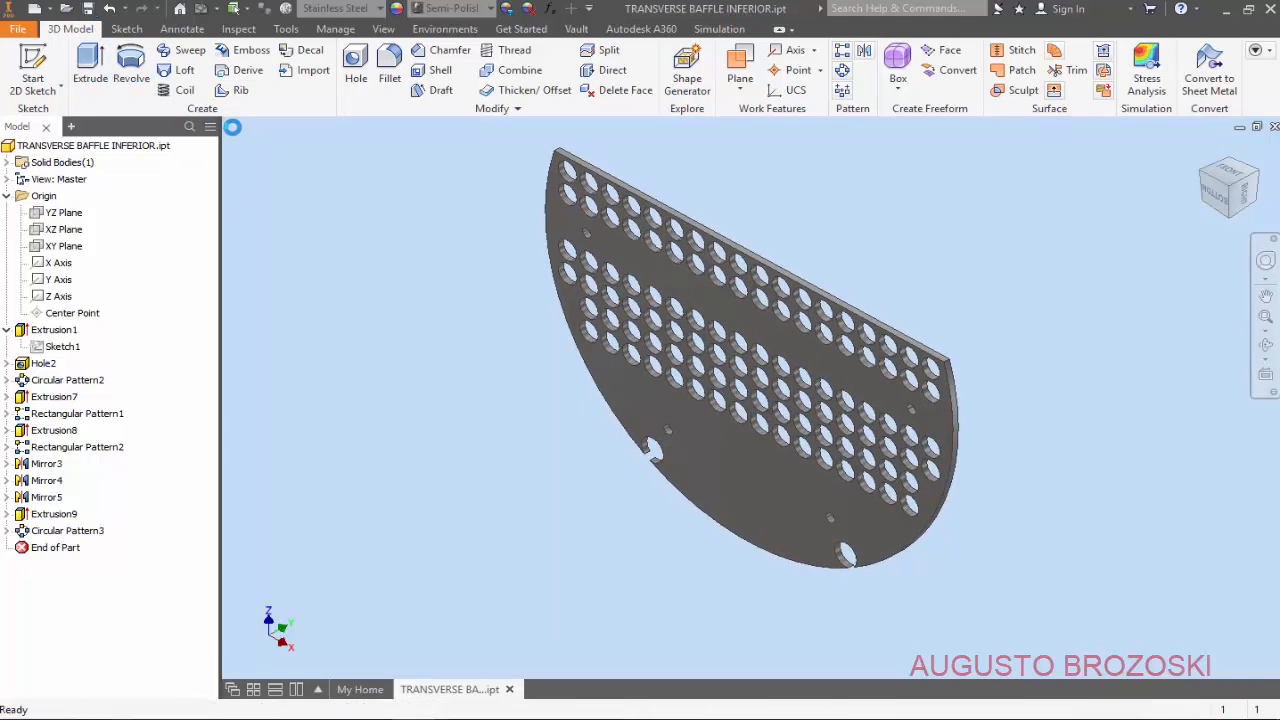